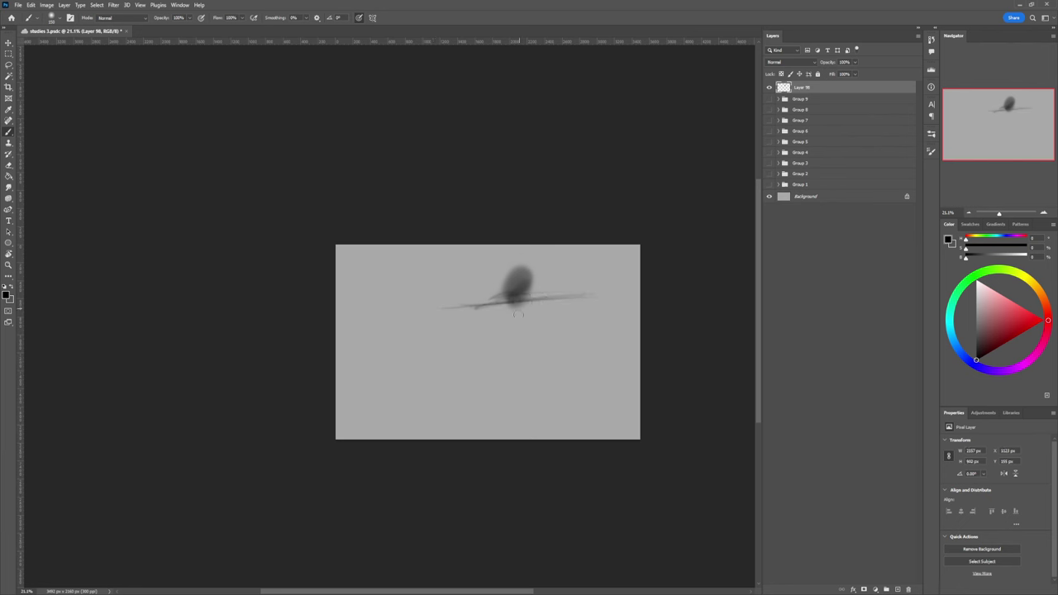
# Step: Block in the figure's outstretched arms, torso and legs with a soft black brush, and erase along the hip's right edge
pyautogui.moveTo(513, 304)
pyautogui.mouseDown()
pyautogui.moveTo(601, 298)
pyautogui.moveTo(505, 326)
pyautogui.moveTo(487, 311)
pyautogui.moveTo(478, 324)
pyautogui.moveTo(490, 319)
pyautogui.moveTo(484, 306)
pyautogui.moveTo(461, 332)
pyautogui.mouseUp()
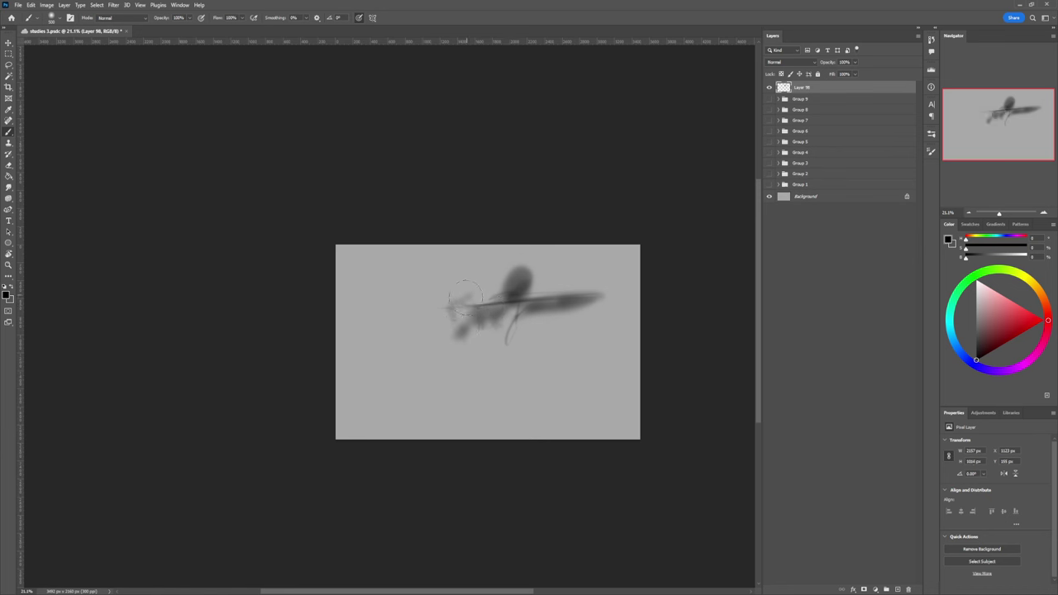
pyautogui.moveTo(466, 296)
pyautogui.mouseDown()
pyautogui.moveTo(452, 312)
pyautogui.moveTo(459, 299)
pyautogui.mouseUp()
pyautogui.moveTo(510, 303)
pyautogui.mouseDown()
pyautogui.moveTo(516, 326)
pyautogui.moveTo(537, 335)
pyautogui.moveTo(458, 335)
pyautogui.moveTo(488, 340)
pyautogui.moveTo(499, 317)
pyautogui.moveTo(495, 341)
pyautogui.moveTo(504, 319)
pyautogui.moveTo(479, 356)
pyautogui.moveTo(492, 331)
pyautogui.moveTo(472, 342)
pyautogui.moveTo(501, 338)
pyautogui.moveTo(485, 319)
pyautogui.moveTo(488, 376)
pyautogui.moveTo(496, 351)
pyautogui.moveTo(484, 381)
pyautogui.moveTo(472, 376)
pyautogui.moveTo(507, 353)
pyautogui.moveTo(468, 371)
pyautogui.moveTo(447, 444)
pyautogui.moveTo(468, 378)
pyautogui.moveTo(508, 321)
pyautogui.moveTo(552, 353)
pyautogui.mouseUp()
pyautogui.press(']')
pyautogui.press(']')
pyautogui.press(']')
pyautogui.press(']')
pyautogui.press(']')
pyautogui.press(']')
pyautogui.press('e')
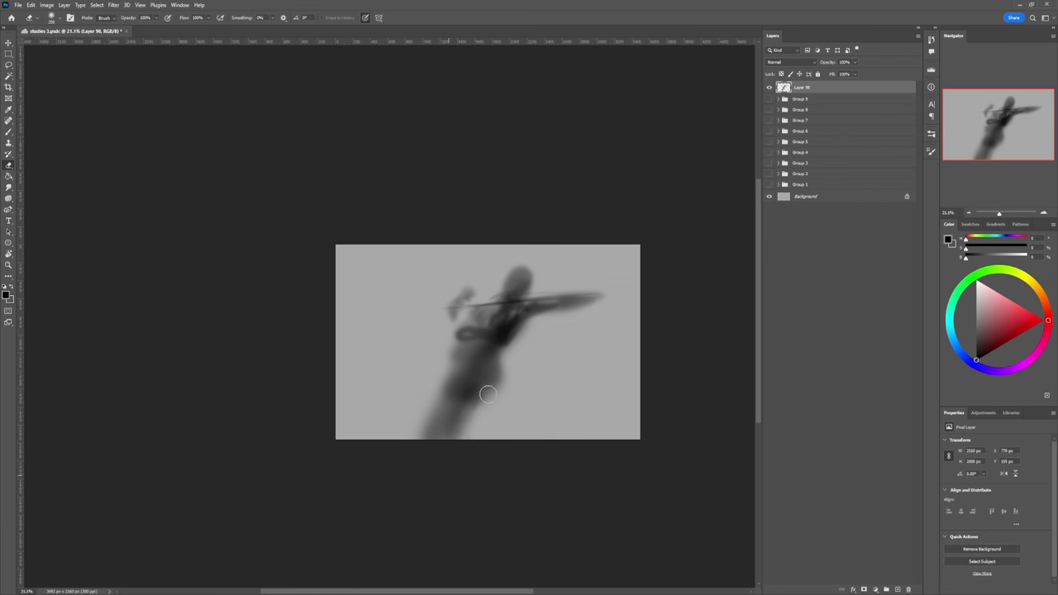
pyautogui.moveTo(499, 362)
pyautogui.mouseDown()
pyautogui.moveTo(523, 331)
pyautogui.moveTo(499, 356)
pyautogui.mouseUp()
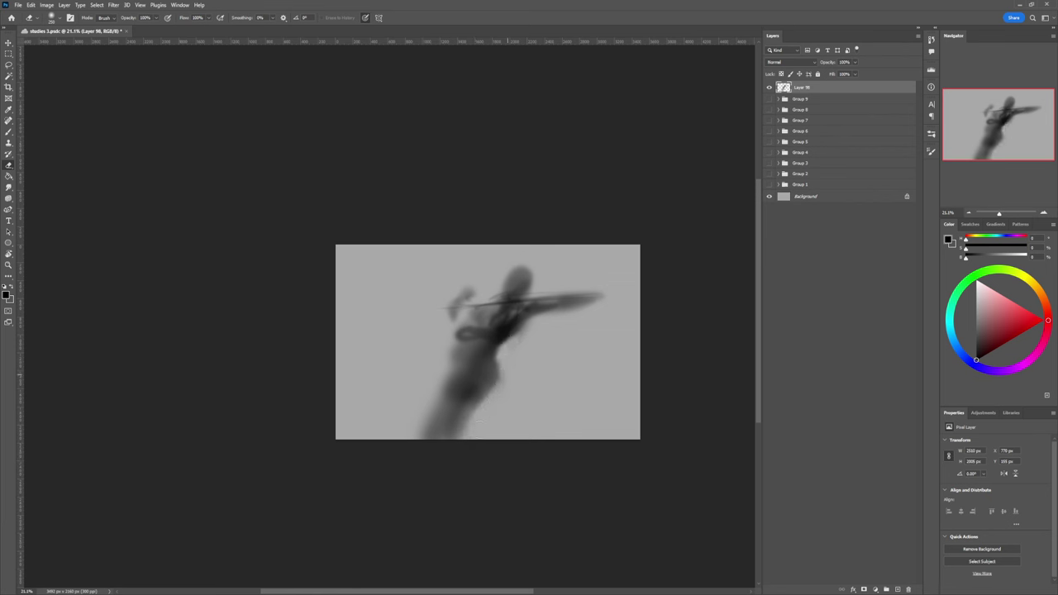
# Step: Scale the figure down to about 86% and shift it toward the upper right of the canvas
pyautogui.hotkey('ctrl', 't')
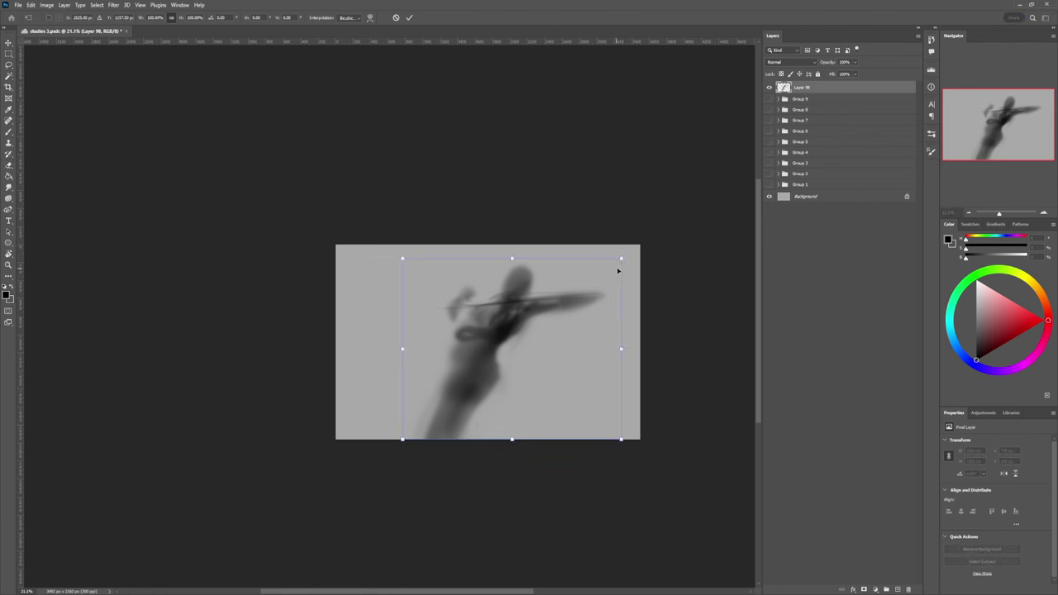
pyautogui.moveTo(620, 259); pyautogui.dragTo(586, 289)
pyautogui.moveTo(547, 343); pyautogui.dragTo(579, 310)
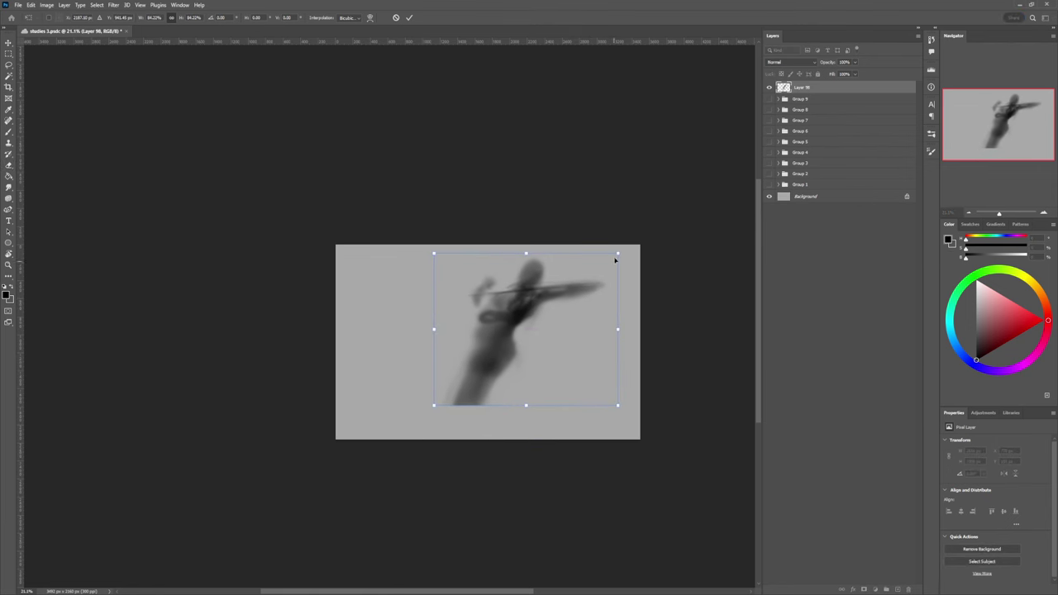
pyautogui.moveTo(615, 260); pyautogui.dragTo(622, 266)
pyautogui.moveTo(628, 336); pyautogui.dragTo(600, 289)
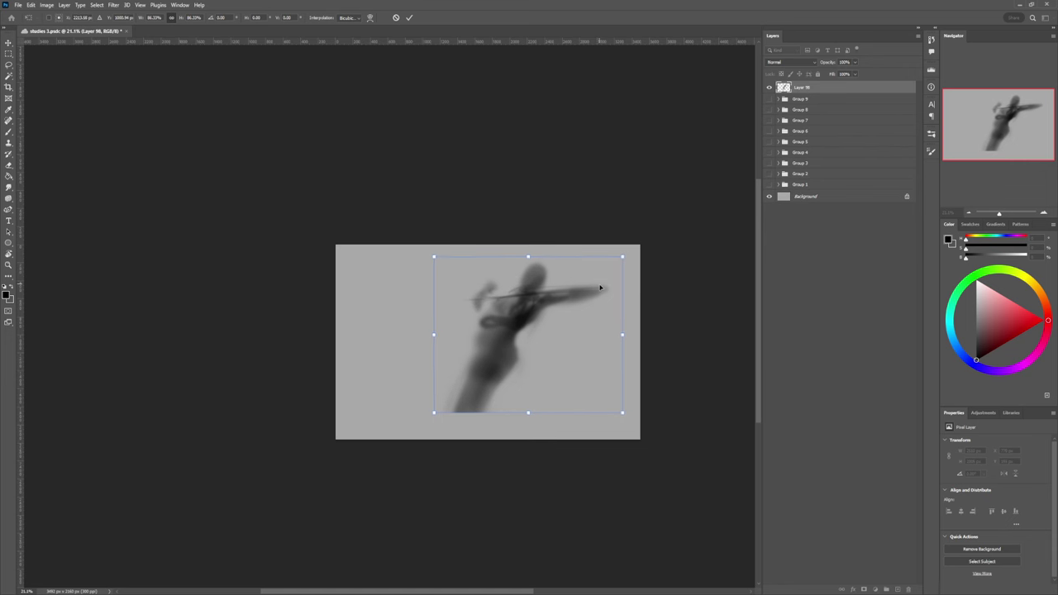
pyautogui.press('Return')
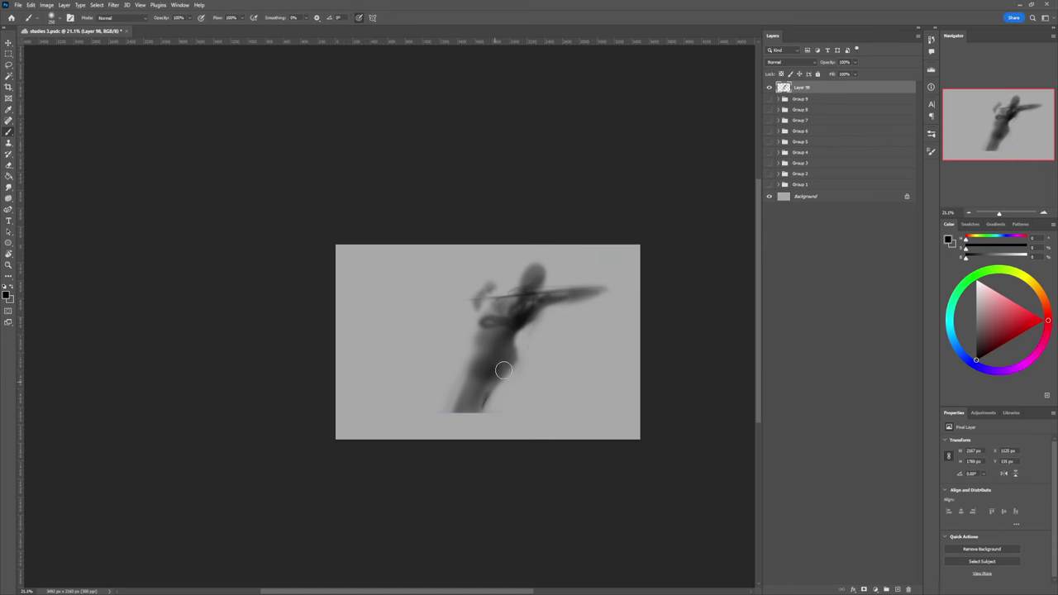
# Step: Paint a darker leg down to the canvas's bottom edge and scale the figure down slightly
pyautogui.moveTo(503, 369)
pyautogui.mouseDown()
pyautogui.moveTo(486, 384)
pyautogui.moveTo(463, 446)
pyautogui.moveTo(470, 406)
pyautogui.moveTo(466, 428)
pyautogui.mouseUp()
pyautogui.hotkey('ctrl', 't')
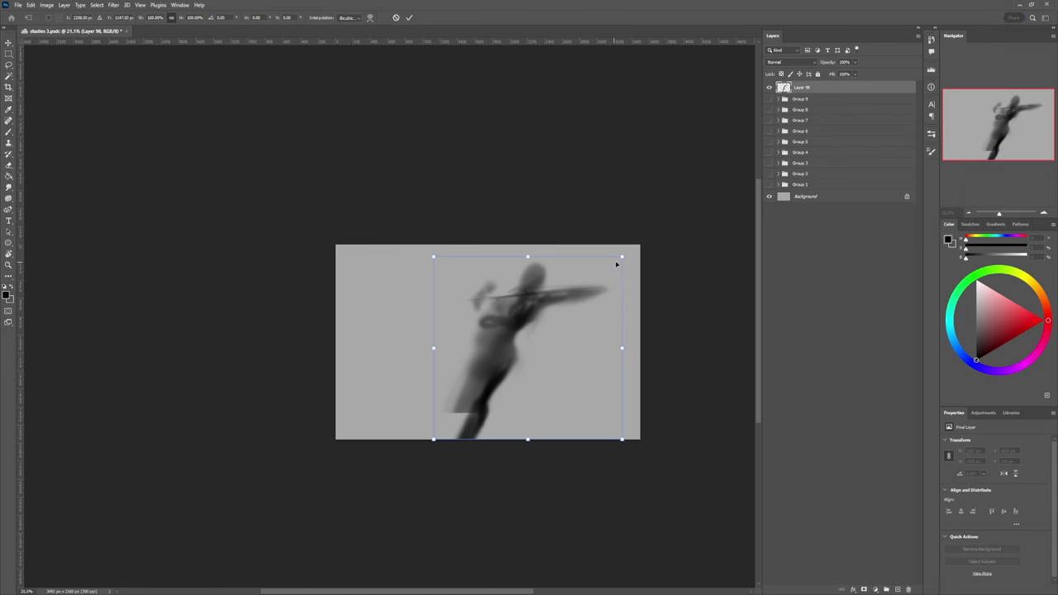
pyautogui.moveTo(619, 255); pyautogui.dragTo(601, 289)
pyautogui.press('Return')
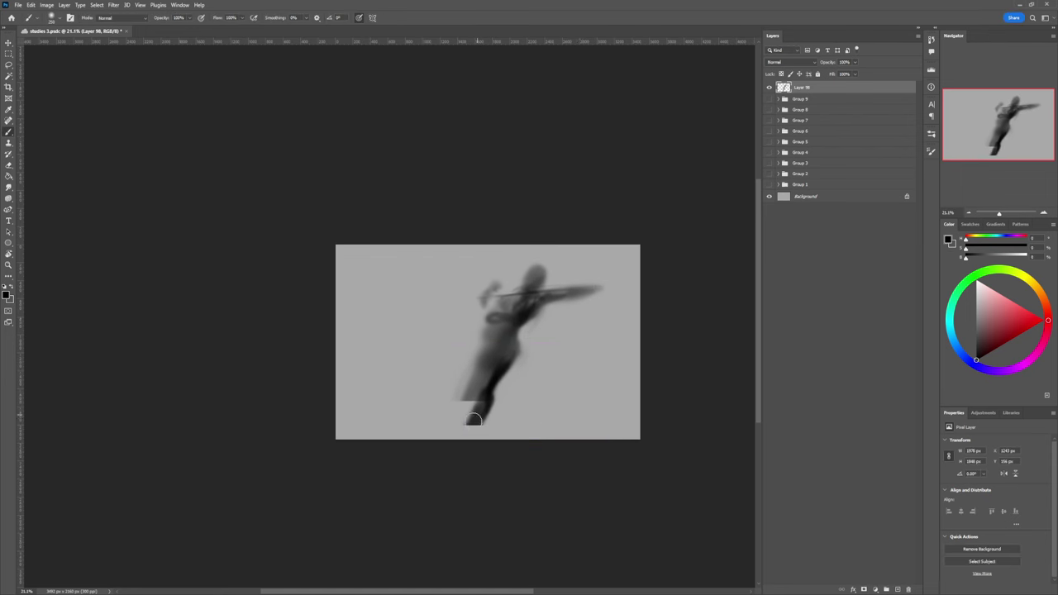
# Step: Extend both of the figure's legs to the canvas's bottom edge with soft black strokes
pyautogui.moveTo(476, 421)
pyautogui.mouseDown()
pyautogui.moveTo(464, 431)
pyautogui.moveTo(475, 438)
pyautogui.moveTo(464, 428)
pyautogui.mouseUp()
pyautogui.press(']')
pyautogui.press(']')
pyautogui.press(']')
pyautogui.press(']')
pyautogui.moveTo(479, 382)
pyautogui.mouseDown()
pyautogui.moveTo(463, 431)
pyautogui.moveTo(449, 415)
pyautogui.moveTo(535, 369)
pyautogui.mouseUp()
# Step: Paint a solid black triangular peak in the lower right of the canvas
pyautogui.press('b')
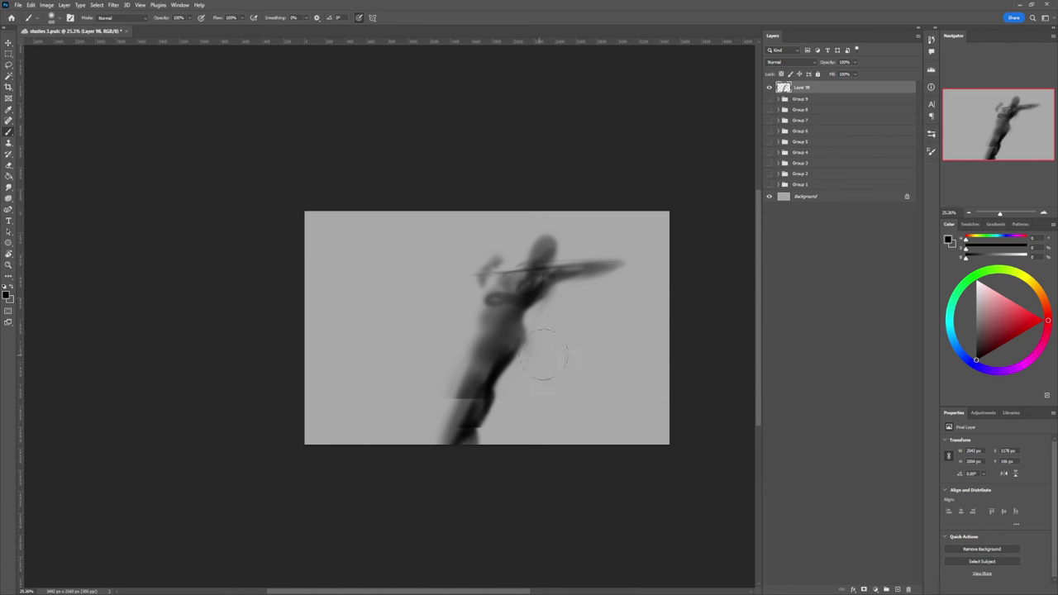
pyautogui.moveTo(539, 422)
pyautogui.mouseDown()
pyautogui.moveTo(561, 403)
pyautogui.moveTo(515, 471)
pyautogui.moveTo(570, 408)
pyautogui.moveTo(543, 459)
pyautogui.moveTo(494, 457)
pyautogui.moveTo(568, 409)
pyautogui.moveTo(494, 472)
pyautogui.moveTo(568, 406)
pyautogui.moveTo(568, 435)
pyautogui.moveTo(594, 405)
pyautogui.moveTo(660, 461)
pyautogui.moveTo(625, 458)
pyautogui.moveTo(604, 392)
pyautogui.moveTo(549, 472)
pyautogui.moveTo(558, 416)
pyautogui.moveTo(598, 360)
pyautogui.mouseUp()
pyautogui.press('[')
pyautogui.press('[')
pyautogui.press('[')
pyautogui.press('[')
pyautogui.press('[')
pyautogui.moveTo(570, 410)
pyautogui.mouseDown()
pyautogui.moveTo(595, 371)
pyautogui.moveTo(589, 395)
pyautogui.moveTo(623, 459)
pyautogui.moveTo(600, 380)
pyautogui.mouseUp()
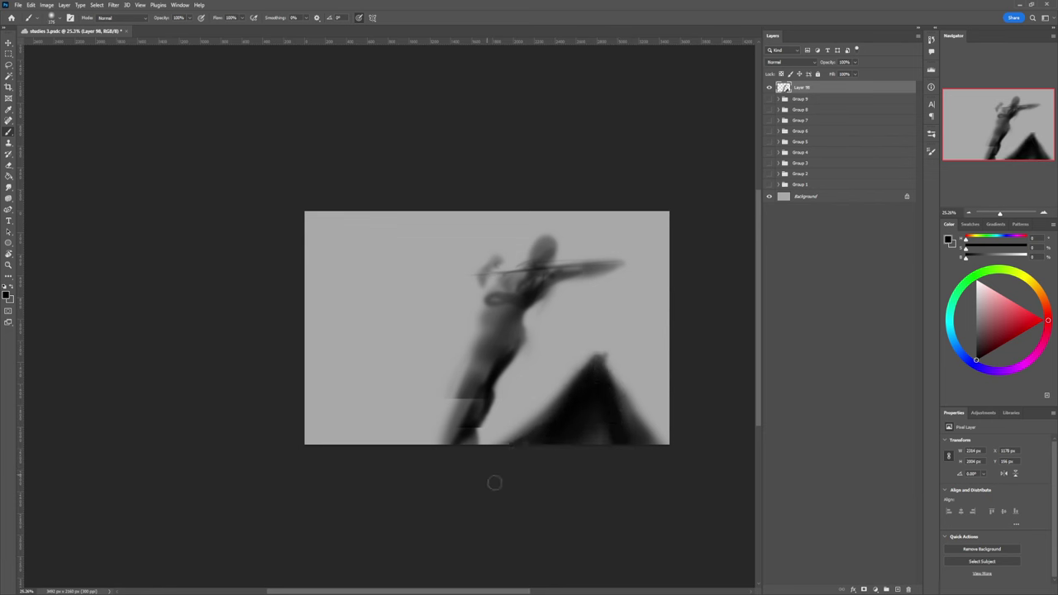
# Step: Paint a low black mound across the lower left of the canvas, up to the figure's legs
pyautogui.press(']')
pyautogui.press(']')
pyautogui.press(']')
pyautogui.press(']')
pyautogui.press(']')
pyautogui.press(']')
pyautogui.press(']')
pyautogui.press(']')
pyautogui.press(']')
pyautogui.press('[')
pyautogui.moveTo(442, 451)
pyautogui.mouseDown()
pyautogui.moveTo(394, 423)
pyautogui.moveTo(488, 472)
pyautogui.moveTo(407, 437)
pyautogui.moveTo(495, 462)
pyautogui.moveTo(534, 461)
pyautogui.moveTo(409, 431)
pyautogui.moveTo(454, 451)
pyautogui.moveTo(427, 445)
pyautogui.moveTo(371, 415)
pyautogui.moveTo(350, 438)
pyautogui.mouseUp()
pyautogui.press('[')
pyautogui.press('[')
pyautogui.press('[')
pyautogui.press('[')
pyautogui.press('[')
pyautogui.press('[')
pyautogui.moveTo(389, 477)
pyautogui.mouseDown()
pyautogui.moveTo(428, 423)
pyautogui.moveTo(366, 429)
pyautogui.moveTo(413, 421)
pyautogui.moveTo(381, 423)
pyautogui.moveTo(400, 414)
pyautogui.moveTo(404, 431)
pyautogui.moveTo(387, 422)
pyautogui.moveTo(413, 423)
pyautogui.mouseUp()
# Step: Turn the black peak into a horned silhouette by painting a head with two upright prongs on its tip
pyautogui.press(']')
pyautogui.press(']')
pyautogui.press(']')
pyautogui.press(']')
pyautogui.press(']')
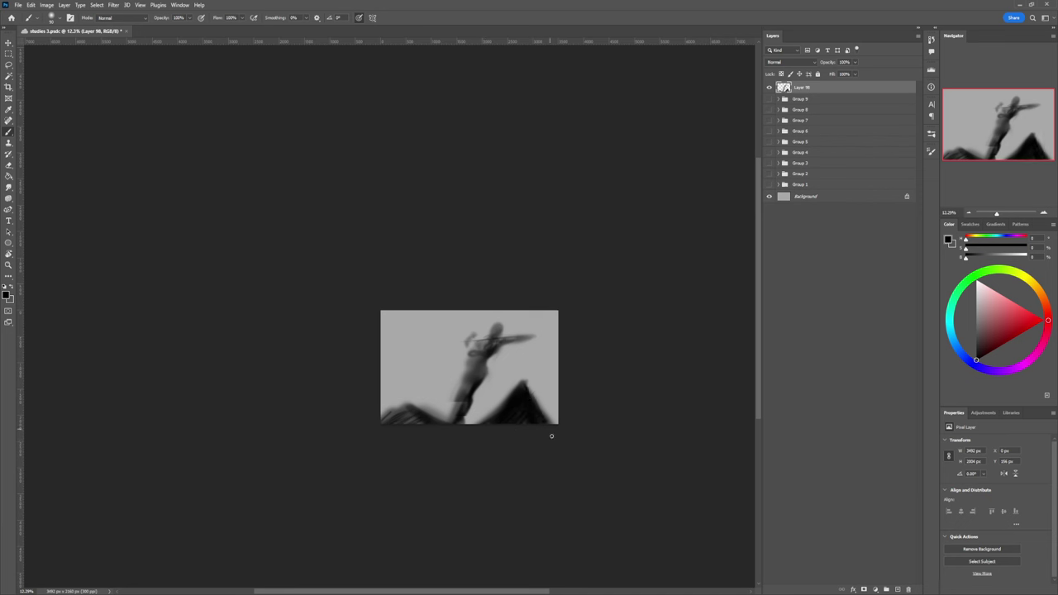
pyautogui.moveTo(524, 384); pyautogui.dragTo(516, 382)
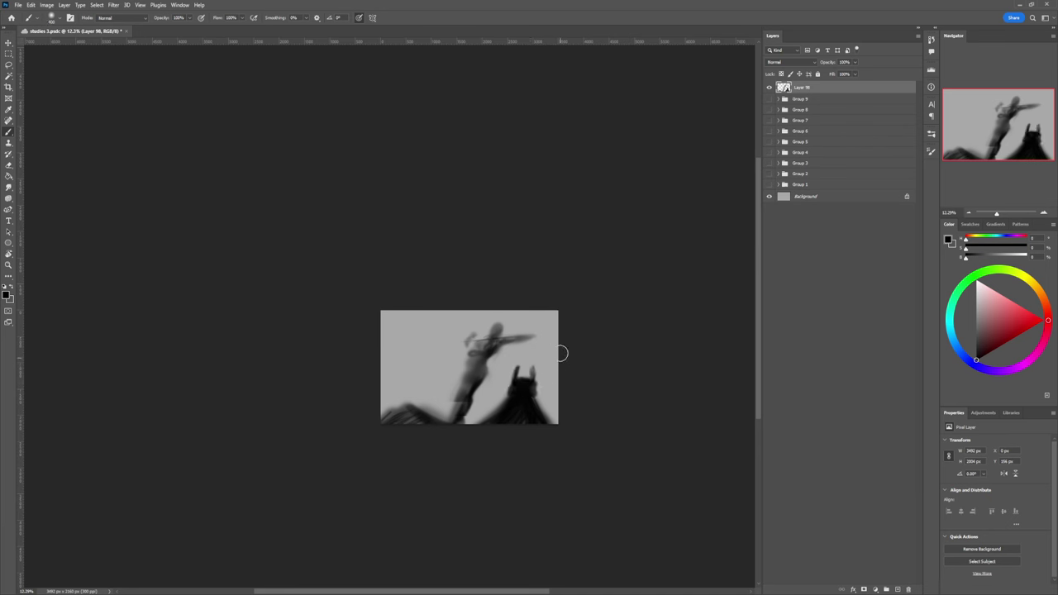
# Step: Add a new layer beneath the figure layer and brush dark grey, 22% brightness, behind the horned silhouette
pyautogui.click(811, 100)
pyautogui.hotkey('ctrl', 'alt', 'shift', 'n')
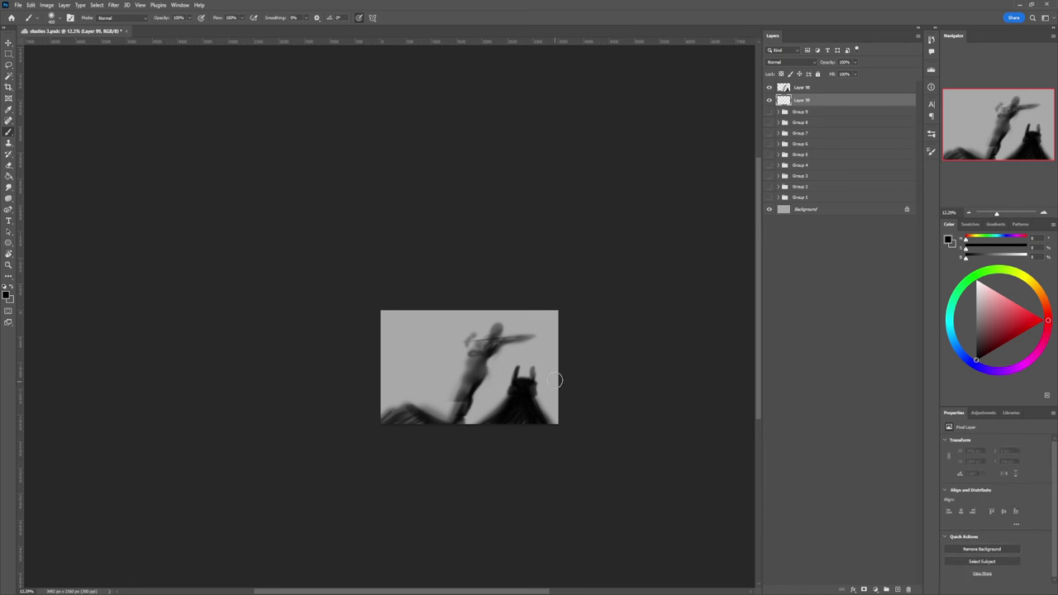
pyautogui.click(977, 322)
pyautogui.moveTo(567, 354)
pyautogui.mouseDown()
pyautogui.moveTo(506, 351)
pyautogui.moveTo(553, 364)
pyautogui.moveTo(513, 354)
pyautogui.moveTo(539, 356)
pyautogui.moveTo(514, 402)
pyautogui.moveTo(542, 366)
pyautogui.moveTo(528, 406)
pyautogui.moveTo(570, 384)
pyautogui.mouseUp()
pyautogui.click(976, 343)
pyautogui.moveTo(514, 354)
pyautogui.mouseDown()
pyautogui.moveTo(577, 354)
pyautogui.moveTo(506, 356)
pyautogui.moveTo(538, 390)
pyautogui.mouseUp()
# Step: Shade the background around the horned silhouette and toward the canvas's right edge with dark grey strokes
pyautogui.press('[')
pyautogui.press('[')
pyautogui.press('[')
pyautogui.press('[')
pyautogui.press('[')
pyautogui.press('[')
pyautogui.press(']')
pyautogui.press(']')
pyautogui.press(']')
pyautogui.press(']')
pyautogui.press(']')
pyautogui.press(']')
pyautogui.moveTo(556, 365)
pyautogui.mouseDown()
pyautogui.moveTo(521, 446)
pyautogui.moveTo(542, 421)
pyautogui.mouseUp()
pyautogui.moveTo(541, 421)
pyautogui.mouseDown()
pyautogui.moveTo(574, 374)
pyautogui.moveTo(522, 358)
pyautogui.moveTo(584, 370)
pyautogui.moveTo(524, 358)
pyautogui.mouseUp()
# Step: Paint a grey wing-like streak above the horned silhouette, reaching the canvas's right edge
pyautogui.press('[')
pyautogui.press('[')
pyautogui.press('[')
pyautogui.press('[')
pyautogui.press('[')
pyautogui.press('[')
pyautogui.moveTo(524, 359)
pyautogui.mouseDown()
pyautogui.moveTo(563, 358)
pyautogui.moveTo(514, 354)
pyautogui.moveTo(570, 366)
pyautogui.moveTo(529, 348)
pyautogui.moveTo(561, 343)
pyautogui.mouseUp()
# Step: Darken the grey shading behind the horned silhouette down into the lower right corner
pyautogui.press(']')
pyautogui.press(']')
pyautogui.press(']')
pyautogui.press(']')
pyautogui.press(']')
pyautogui.press(']')
pyautogui.press('[')
pyautogui.press('[')
pyautogui.press('[')
pyautogui.press('[')
pyautogui.press('[')
pyautogui.press('[')
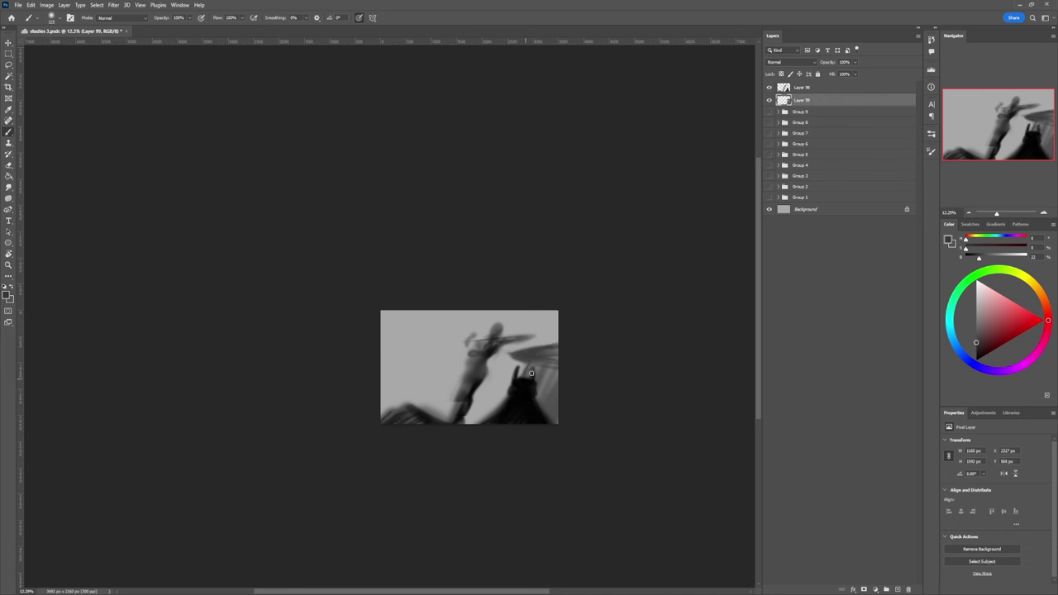
pyautogui.press(']')
pyautogui.press(']')
pyautogui.press(']')
pyautogui.moveTo(546, 380); pyautogui.dragTo(540, 439)
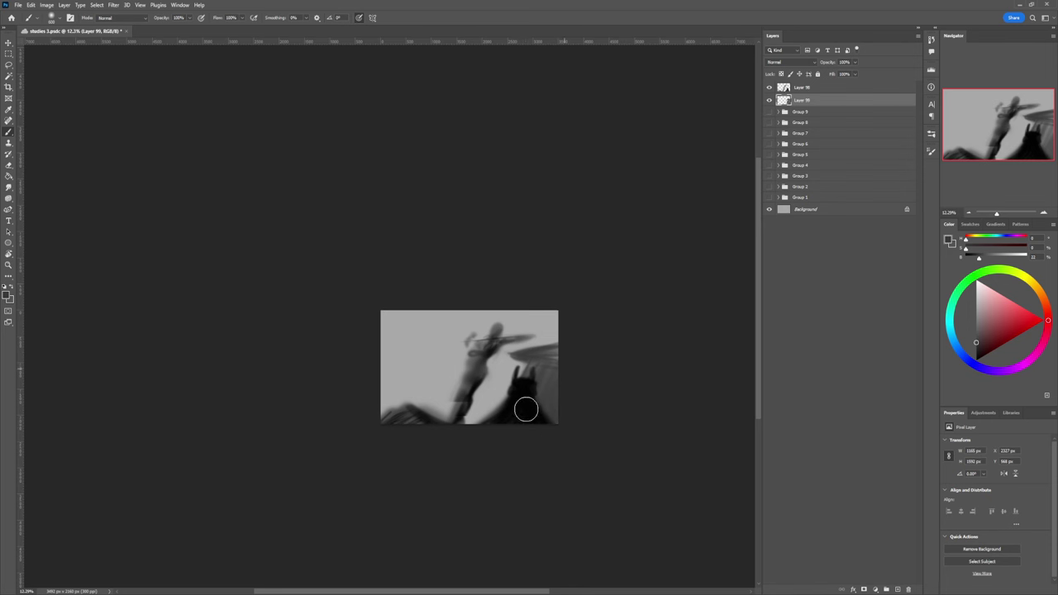
# Step: Brush grey haze behind the figure's legs and slanted streaks above the black mound
pyautogui.moveTo(469, 425)
pyautogui.mouseDown()
pyautogui.moveTo(504, 374)
pyautogui.moveTo(469, 426)
pyautogui.moveTo(472, 448)
pyautogui.moveTo(493, 398)
pyautogui.moveTo(470, 415)
pyautogui.moveTo(499, 370)
pyautogui.moveTo(454, 446)
pyautogui.moveTo(464, 377)
pyautogui.moveTo(434, 420)
pyautogui.moveTo(463, 369)
pyautogui.mouseUp()
pyautogui.press('[')
pyautogui.press('[')
pyautogui.press('[')
pyautogui.moveTo(430, 426)
pyautogui.mouseDown()
pyautogui.moveTo(462, 368)
pyautogui.moveTo(445, 393)
pyautogui.moveTo(455, 378)
pyautogui.moveTo(426, 397)
pyautogui.moveTo(422, 387)
pyautogui.moveTo(405, 408)
pyautogui.moveTo(438, 360)
pyautogui.moveTo(399, 432)
pyautogui.moveTo(432, 390)
pyautogui.moveTo(395, 396)
pyautogui.mouseUp()
# Step: Fill the lower left background with broad grey haze and add finer grey strokes around the figure's hips
pyautogui.press(']')
pyautogui.press(']')
pyautogui.press(']')
pyautogui.press(']')
pyautogui.press(']')
pyautogui.press(']')
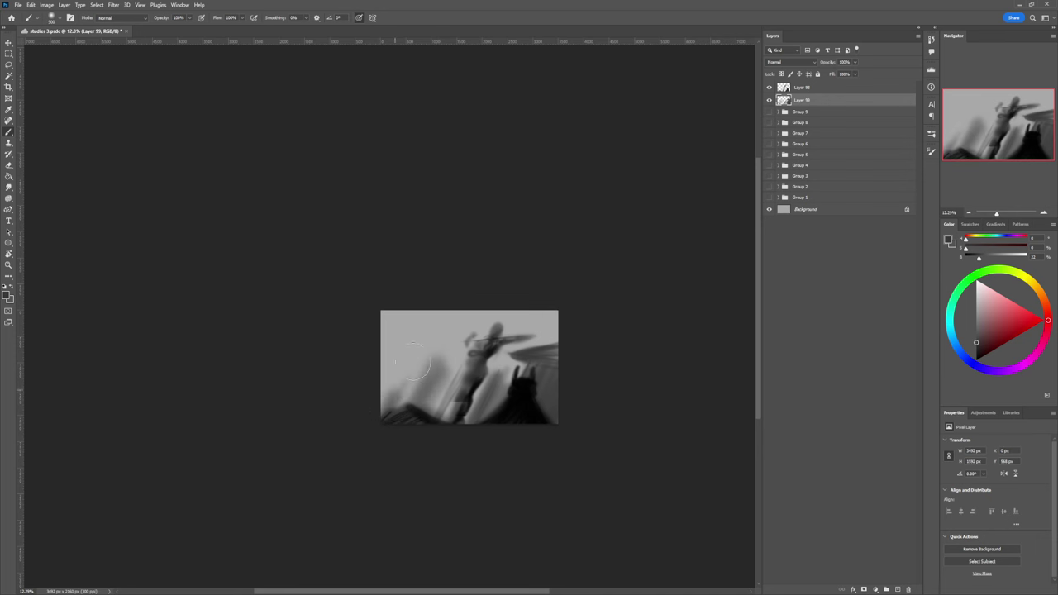
pyautogui.moveTo(412, 361)
pyautogui.mouseDown()
pyautogui.moveTo(382, 411)
pyautogui.moveTo(391, 349)
pyautogui.moveTo(373, 410)
pyautogui.moveTo(377, 358)
pyautogui.moveTo(377, 394)
pyautogui.moveTo(412, 357)
pyautogui.moveTo(388, 408)
pyautogui.moveTo(398, 378)
pyautogui.moveTo(407, 401)
pyautogui.moveTo(420, 399)
pyautogui.moveTo(403, 381)
pyautogui.moveTo(380, 403)
pyautogui.moveTo(399, 382)
pyautogui.moveTo(383, 408)
pyautogui.moveTo(408, 393)
pyautogui.moveTo(401, 413)
pyautogui.moveTo(426, 402)
pyautogui.moveTo(414, 430)
pyautogui.moveTo(429, 396)
pyautogui.moveTo(391, 377)
pyautogui.moveTo(373, 403)
pyautogui.moveTo(383, 389)
pyautogui.moveTo(400, 399)
pyautogui.moveTo(422, 388)
pyautogui.moveTo(411, 409)
pyautogui.moveTo(434, 397)
pyautogui.moveTo(410, 375)
pyautogui.moveTo(393, 383)
pyautogui.moveTo(454, 396)
pyautogui.moveTo(443, 380)
pyautogui.moveTo(462, 388)
pyautogui.moveTo(442, 379)
pyautogui.moveTo(434, 413)
pyautogui.moveTo(446, 398)
pyautogui.moveTo(436, 400)
pyautogui.moveTo(435, 386)
pyautogui.moveTo(452, 455)
pyautogui.moveTo(506, 464)
pyautogui.mouseUp()
pyautogui.press('[')
pyautogui.press('[')
pyautogui.press('[')
pyautogui.press('[')
pyautogui.press('[')
pyautogui.press('[')
pyautogui.press('[')
pyautogui.press('[')
pyautogui.press('[')
pyautogui.press('[')
pyautogui.press('[')
pyautogui.press('[')
pyautogui.press('[')
pyautogui.press('[')
pyautogui.press('[')
# Step: Brush a soft light grey glow, 89% brightness, into the canvas's upper right corner
pyautogui.press('z')
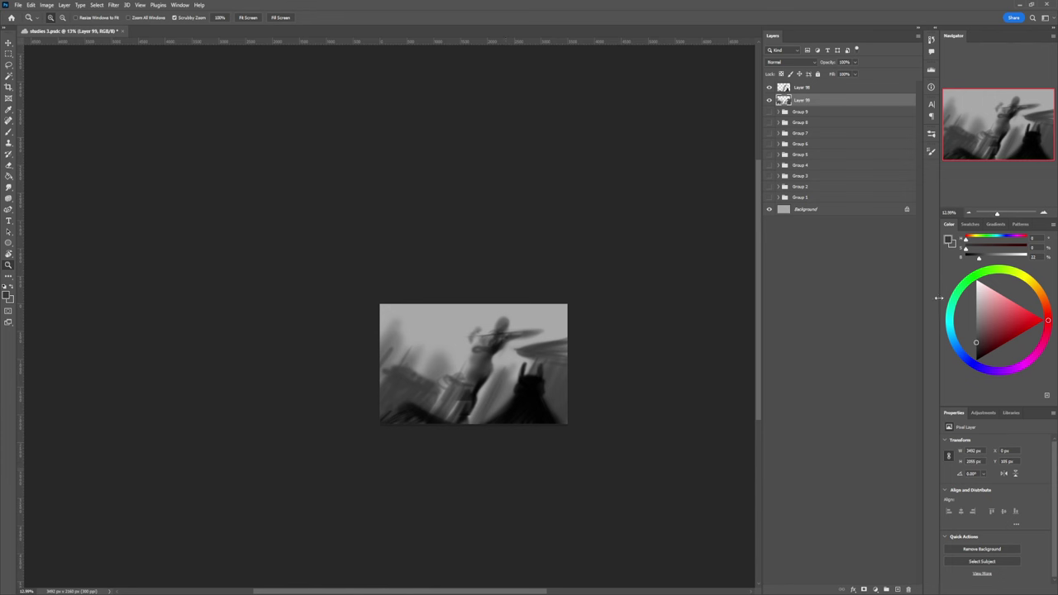
pyautogui.click(975, 288)
pyautogui.press('b')
pyautogui.press(']')
pyautogui.press(']')
pyautogui.press(']')
pyautogui.press(']')
pyautogui.press(']')
pyautogui.press(']')
pyautogui.press(']')
pyautogui.press(']')
pyautogui.press(']')
pyautogui.press(']')
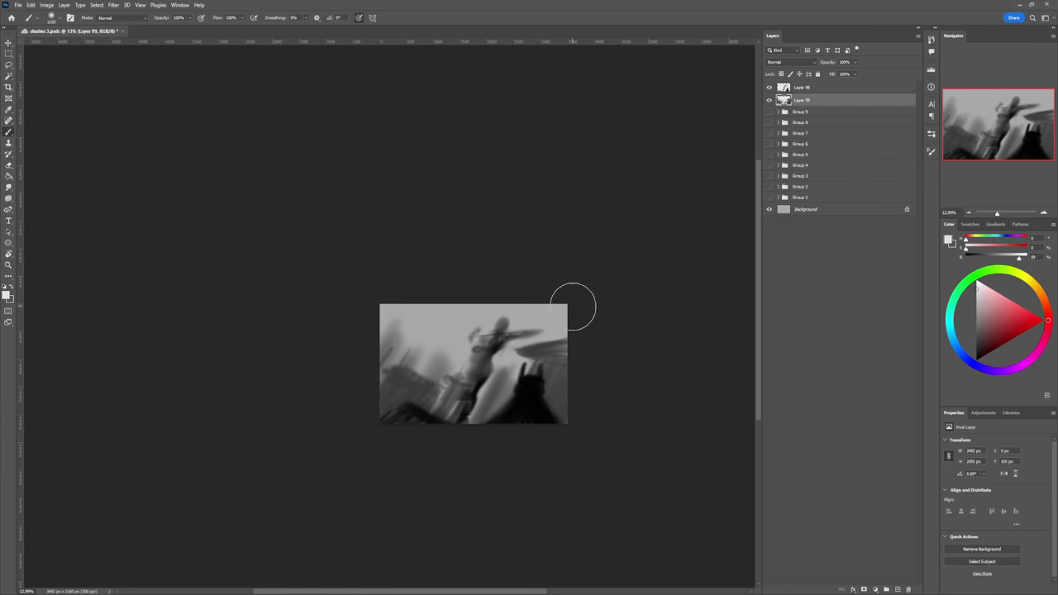
pyautogui.moveTo(575, 305); pyautogui.dragTo(584, 330)
# Step: Spread the light glow across the right side of the background with a much larger soft brush
pyautogui.press(']')
pyautogui.press(']')
pyautogui.press(']')
pyautogui.press(']')
pyautogui.press(']')
pyautogui.press(']')
pyautogui.press(']')
pyautogui.press(']')
pyautogui.moveTo(557, 286); pyautogui.dragTo(563, 317)
pyautogui.press(']')
pyautogui.press(']')
pyautogui.press(']')
pyautogui.press(']')
pyautogui.press(']')
pyautogui.press(']')
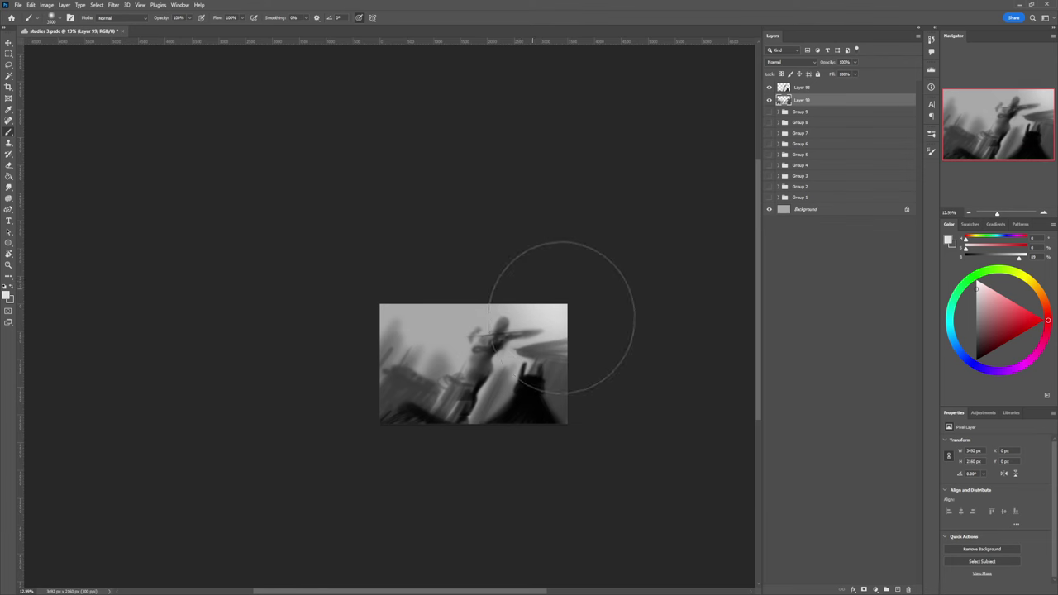
pyautogui.moveTo(520, 281); pyautogui.dragTo(585, 357)
pyautogui.press('z')
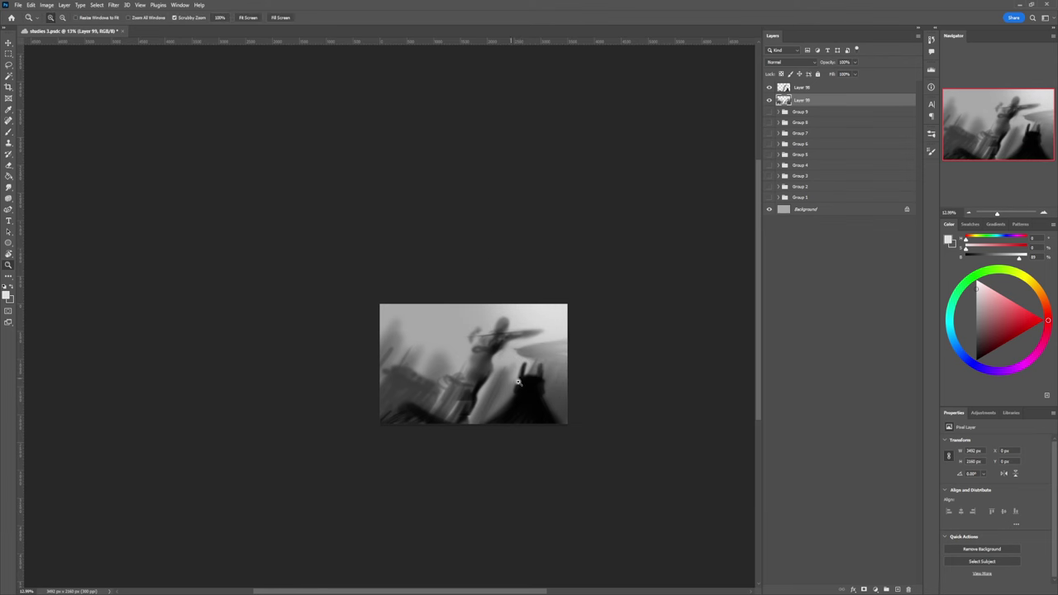
# Step: Merge the top painted layer, Layer 98, down into Layer 99
pyautogui.moveTo(530, 384); pyautogui.dragTo(598, 385)
pyautogui.click(807, 89)
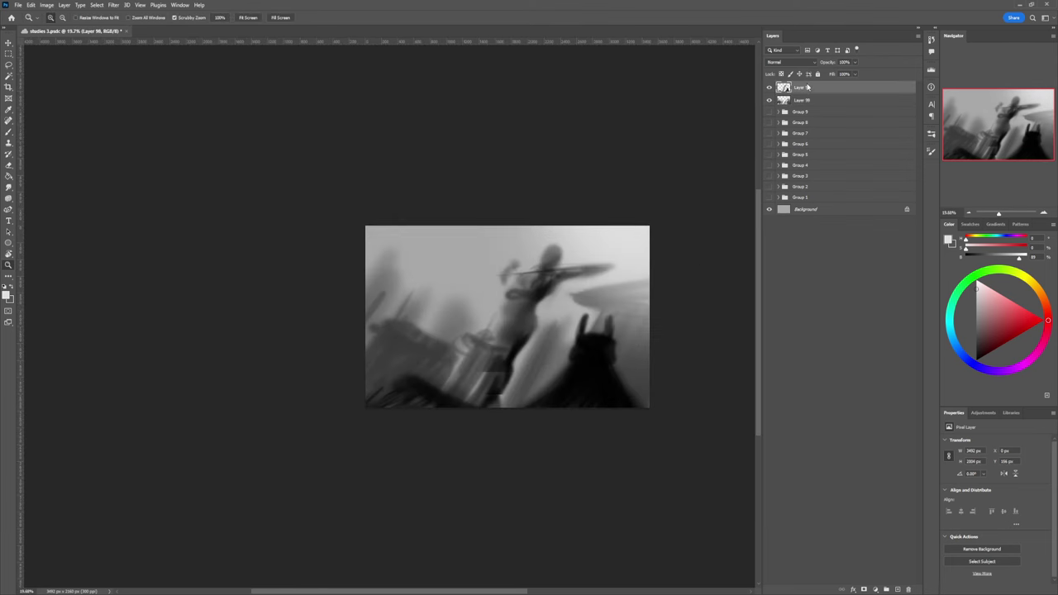
pyautogui.hotkey('ctrl', 'shift', 'e')
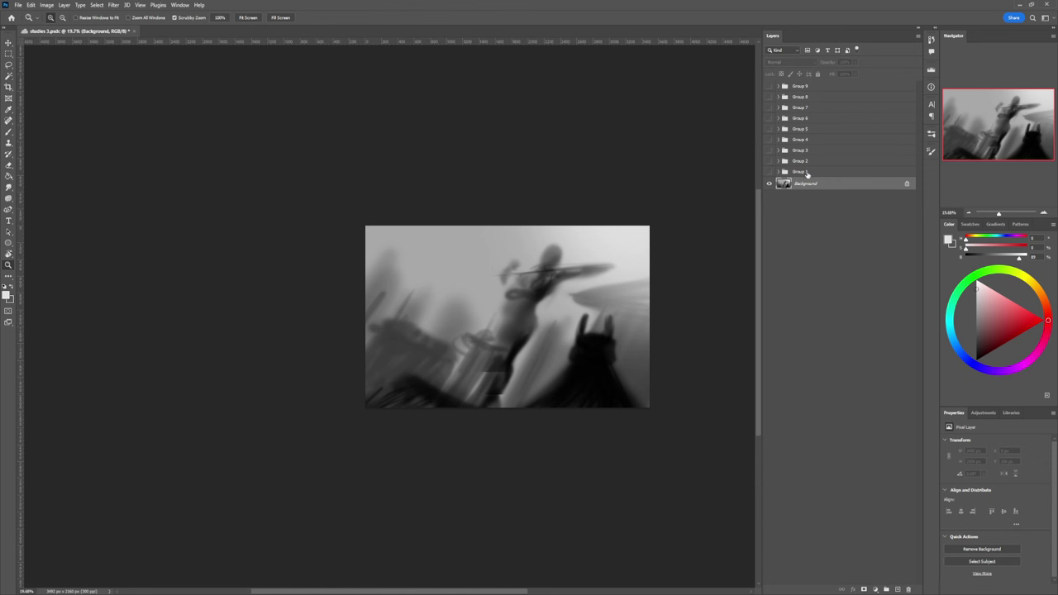
pyautogui.hotkey('ctrl', 'z')
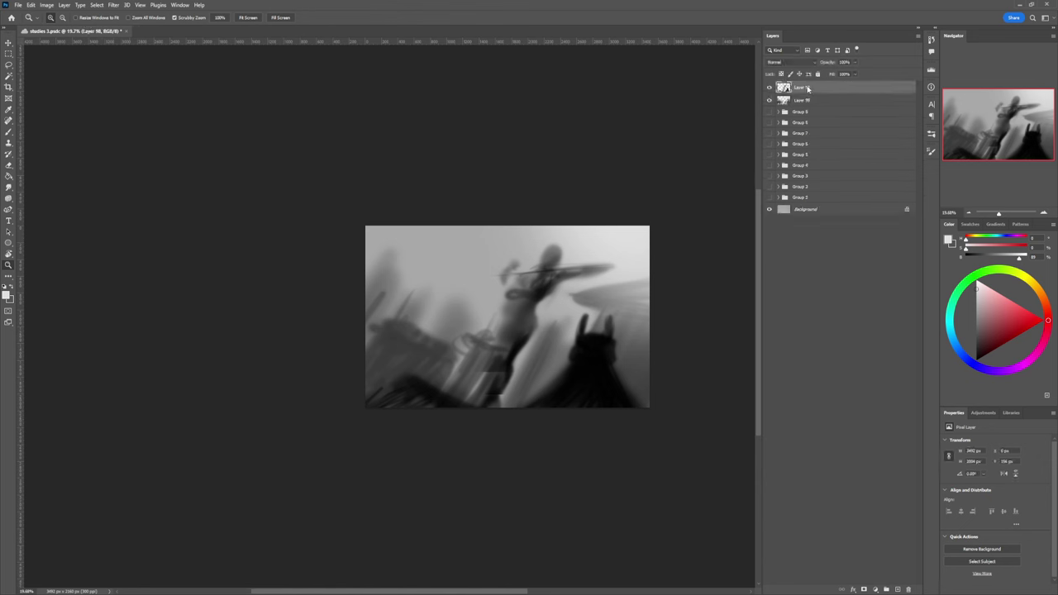
pyautogui.hotkey('ctrl', 'e')
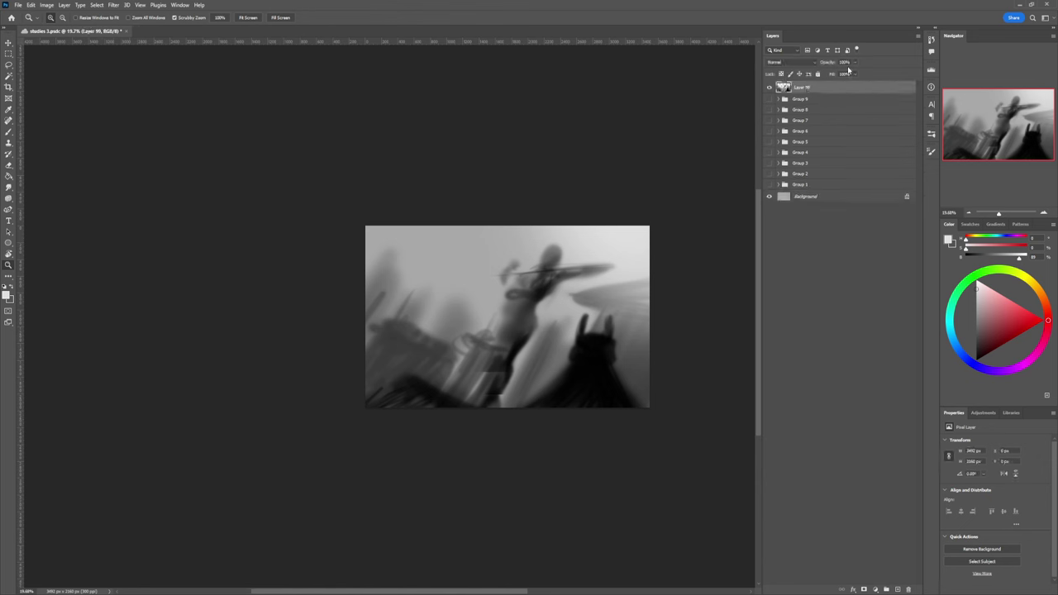
# Step: Lower the merged painting layer's opacity and add a new empty layer above it for line work
pyautogui.moveTo(829, 65)
pyautogui.mouseDown()
pyautogui.moveTo(807, 65)
pyautogui.moveTo(821, 65)
pyautogui.mouseUp()
pyautogui.hotkey('ctrl', 'shift', 'alt', 'n')
pyautogui.moveTo(609, 297)
pyautogui.mouseDown()
pyautogui.moveTo(570, 298)
pyautogui.moveTo(629, 297)
pyautogui.mouseUp()
# Step: Sketch the figure's head as an oval with a curved centre line, using a much smaller brush in the default black
pyautogui.press('b')
pyautogui.press('[')
pyautogui.press('[')
pyautogui.press('[')
pyautogui.press('[')
pyautogui.press('[')
pyautogui.press('[')
pyautogui.press('[')
pyautogui.press('[')
pyautogui.press('[')
pyautogui.press('[')
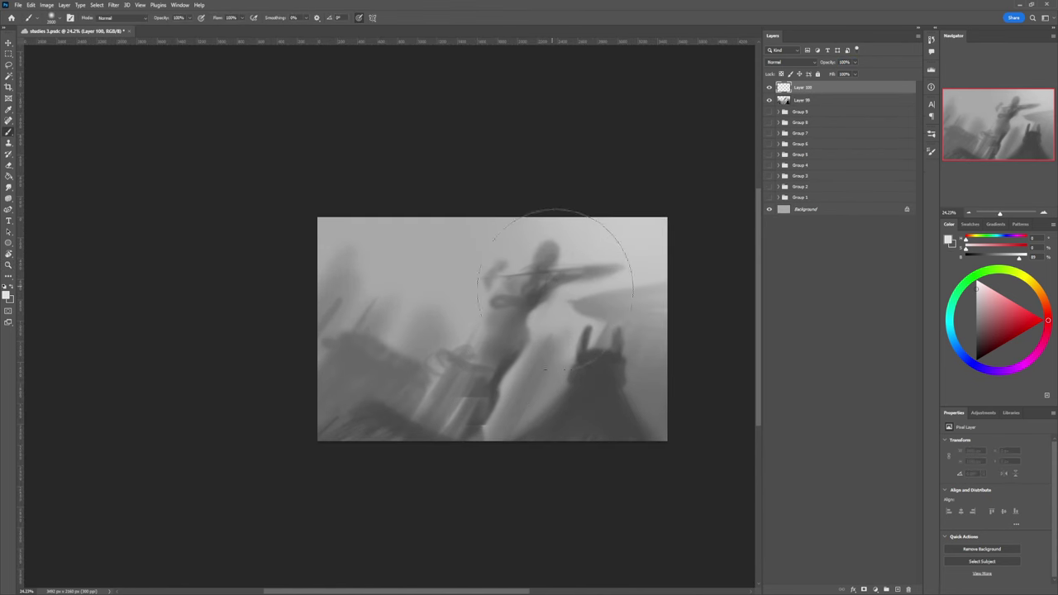
pyautogui.click(776, 320)
pyautogui.press('[')
pyautogui.press('[')
pyautogui.press('[')
pyautogui.press('[')
pyautogui.press('[')
pyautogui.press('[')
pyautogui.press('[')
pyautogui.press('[')
pyautogui.press('[')
pyautogui.press('[')
pyautogui.press('[')
pyautogui.press('[')
pyautogui.press('[')
pyautogui.press('d')
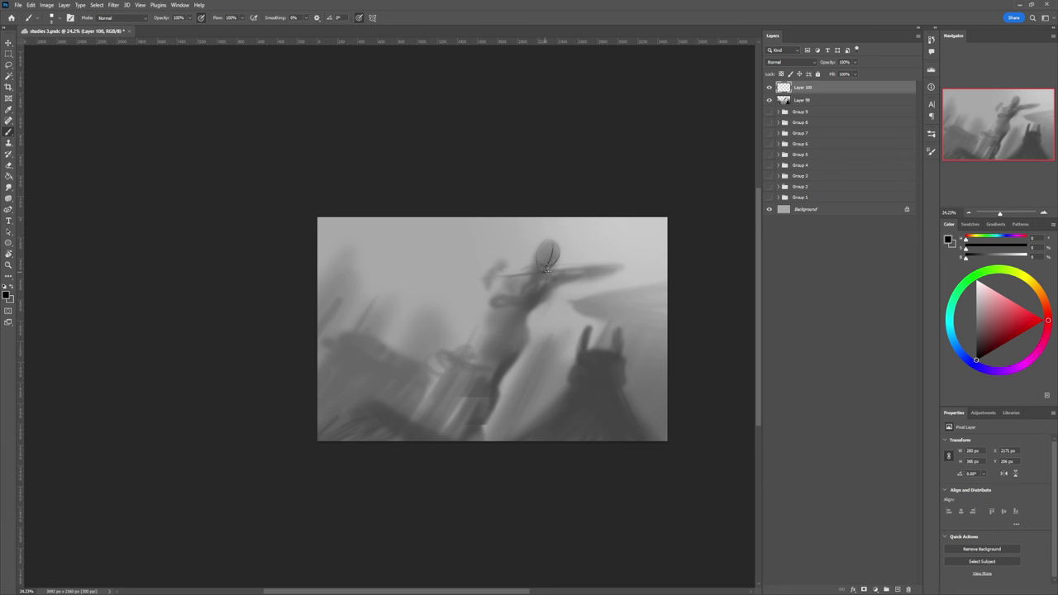
# Step: Tilt the head sketch slightly and shift it over the painted head with Free Transform
pyautogui.hotkey('ctrl', 't')
pyautogui.moveTo(547, 263); pyautogui.dragTo(552, 259)
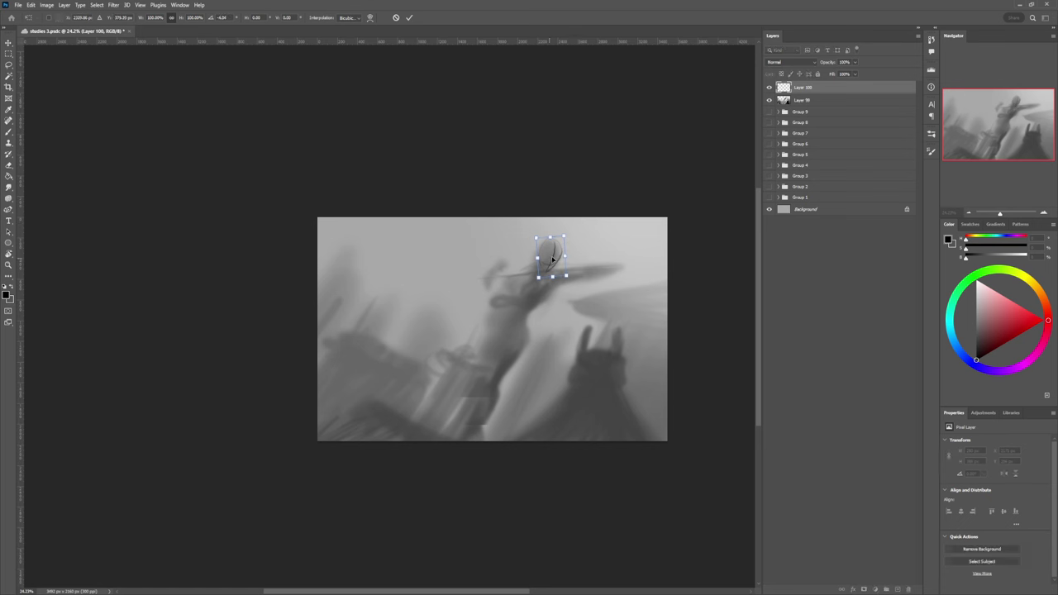
pyautogui.press('Return')
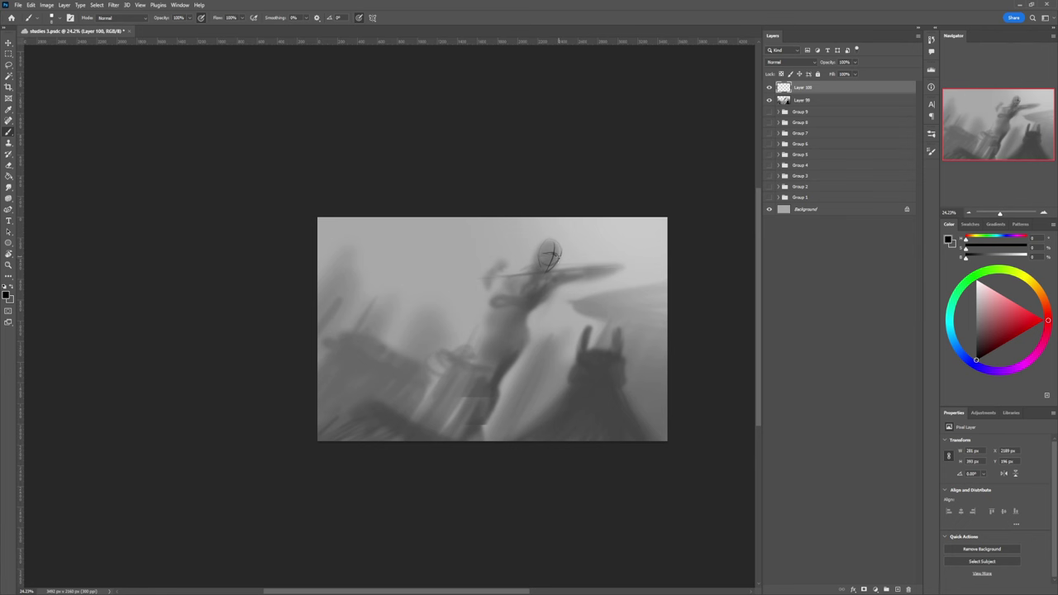
pyautogui.hotkey('ctrl', 't')
pyautogui.press('Escape')
pyautogui.hotkey('ctrl', 't')
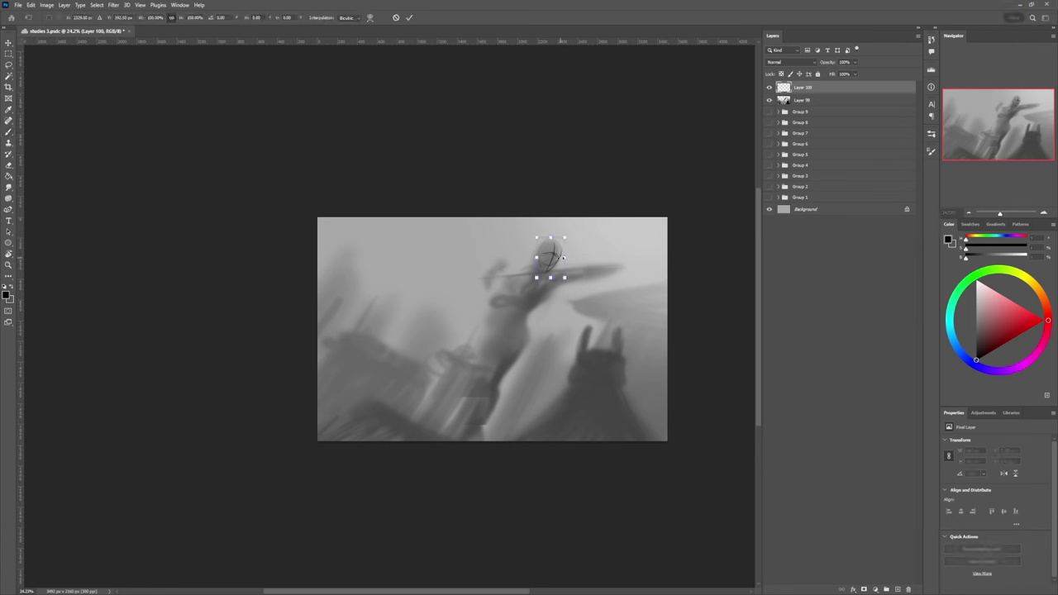
pyautogui.press('Escape')
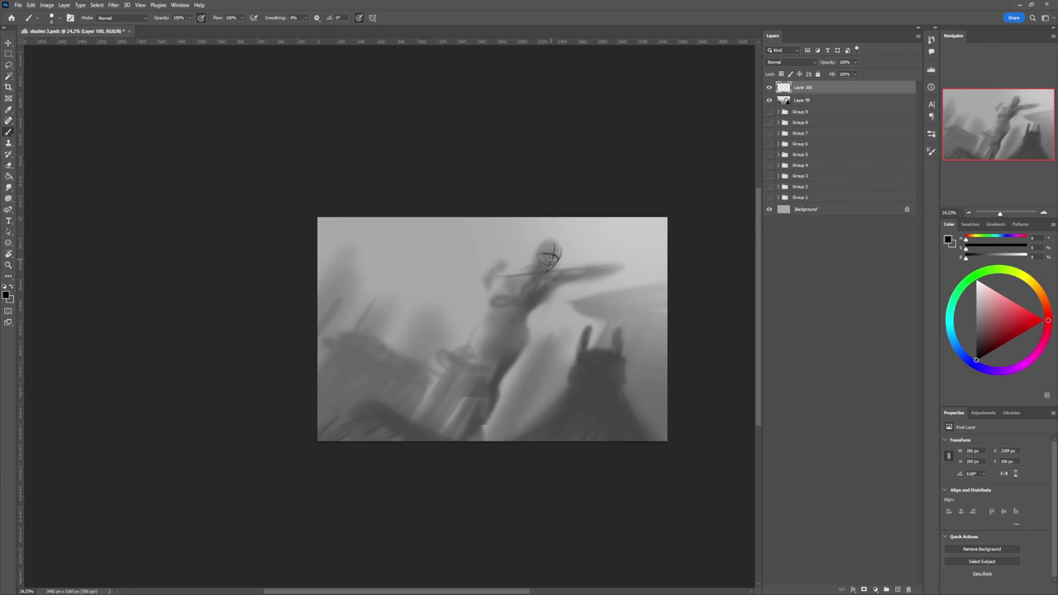
# Step: Strengthen the head's vertical centre line and facial guide lines
pyautogui.moveTo(547, 269); pyautogui.dragTo(546, 265)
pyautogui.press('e')
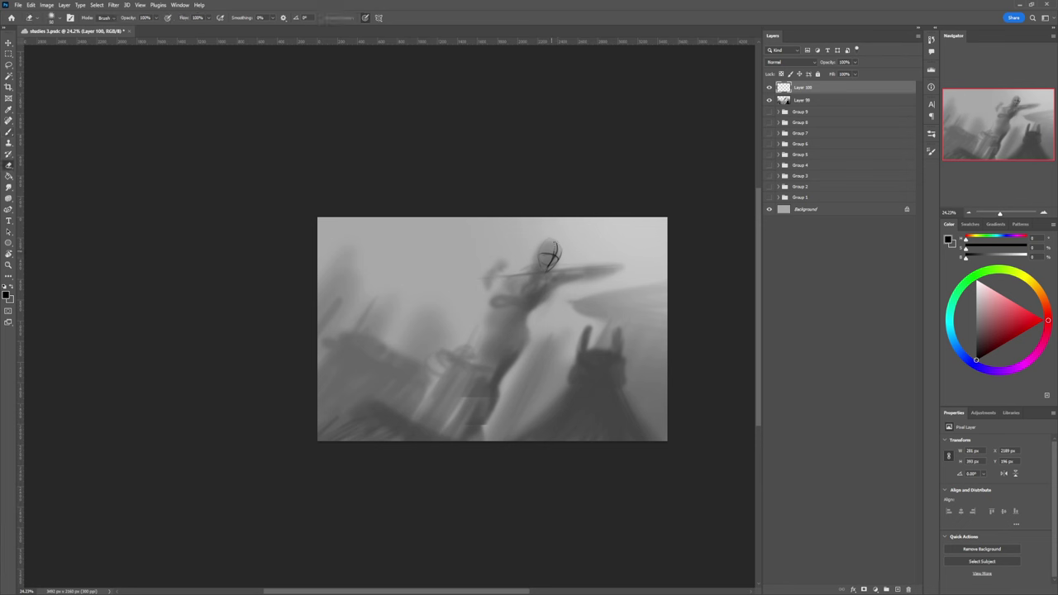
pyautogui.press('b')
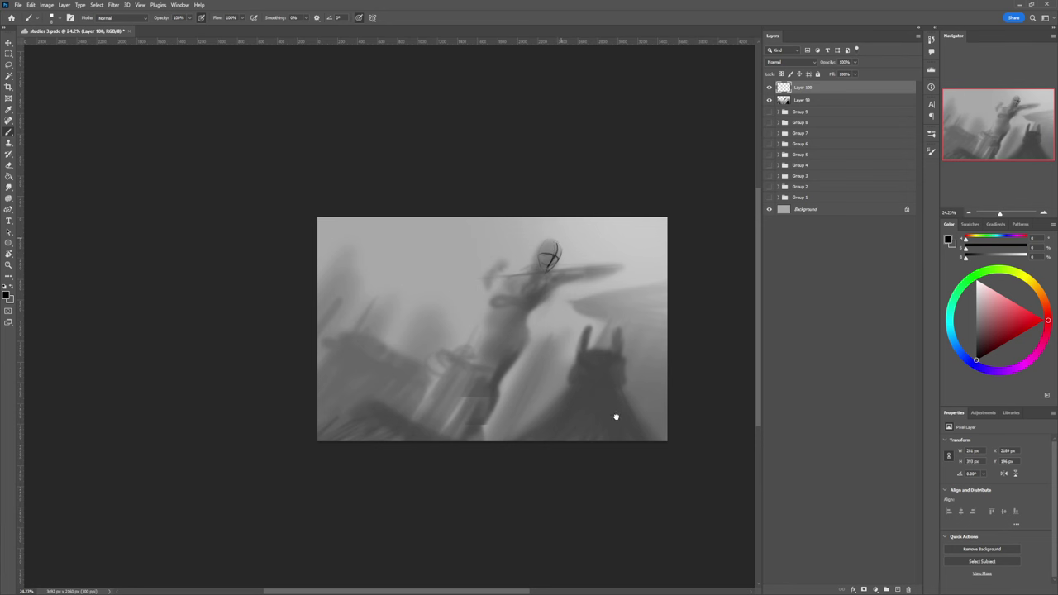
# Step: Trim the guide lines inside the face with a much smaller eraser
pyautogui.press('e')
pyautogui.press('[')
pyautogui.press('[')
pyautogui.press('[')
pyautogui.press('[')
pyautogui.press('[')
pyautogui.press('[')
pyautogui.press('[')
pyautogui.press('[')
pyautogui.moveTo(548, 264); pyautogui.dragTo(554, 254)
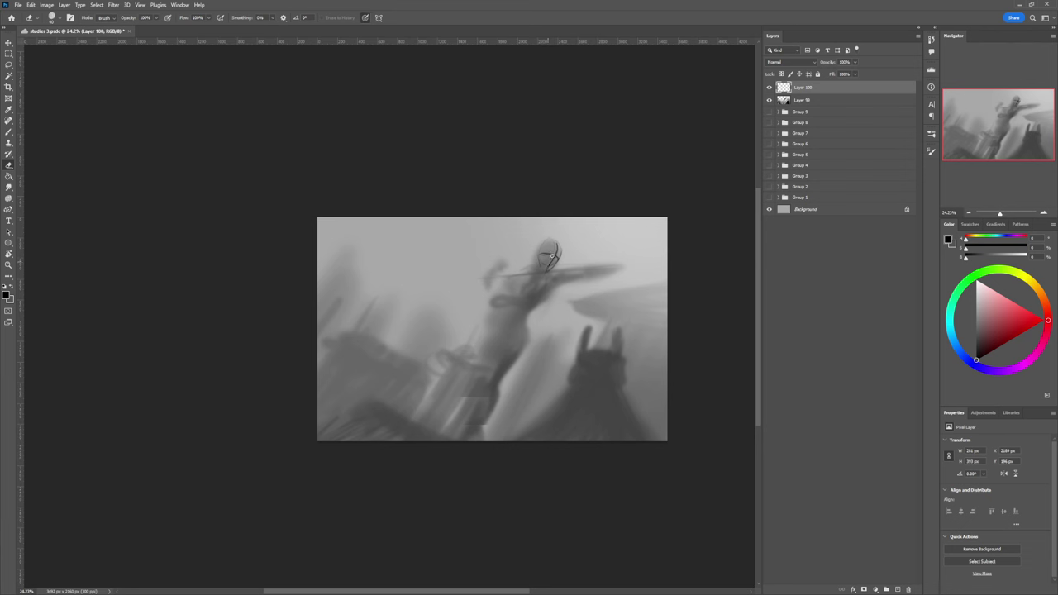
# Step: Sketch the figure's neck, shoulders, torso and hips with thin black contour lines running down the legs
pyautogui.press('b')
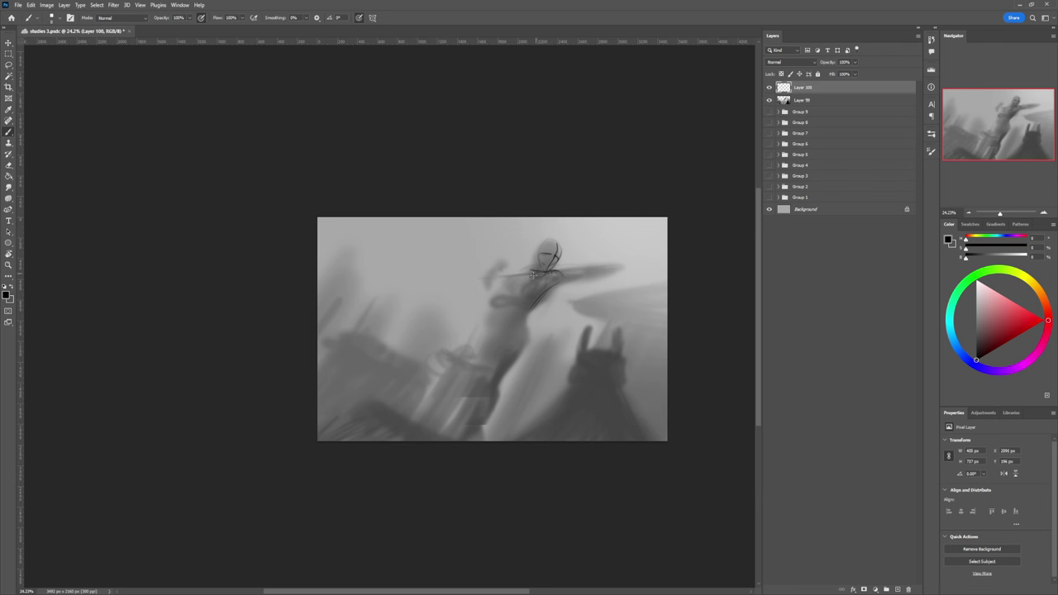
pyautogui.moveTo(551, 290); pyautogui.dragTo(529, 309)
pyautogui.moveTo(541, 300)
pyautogui.mouseDown()
pyautogui.moveTo(510, 292)
pyautogui.moveTo(499, 305)
pyautogui.moveTo(517, 296)
pyautogui.moveTo(521, 318)
pyautogui.moveTo(545, 295)
pyautogui.moveTo(514, 357)
pyautogui.moveTo(530, 338)
pyautogui.moveTo(492, 384)
pyautogui.moveTo(510, 364)
pyautogui.moveTo(492, 408)
pyautogui.moveTo(497, 379)
pyautogui.moveTo(485, 374)
pyautogui.moveTo(477, 400)
pyautogui.moveTo(511, 318)
pyautogui.moveTo(488, 368)
pyautogui.moveTo(495, 342)
pyautogui.mouseUp()
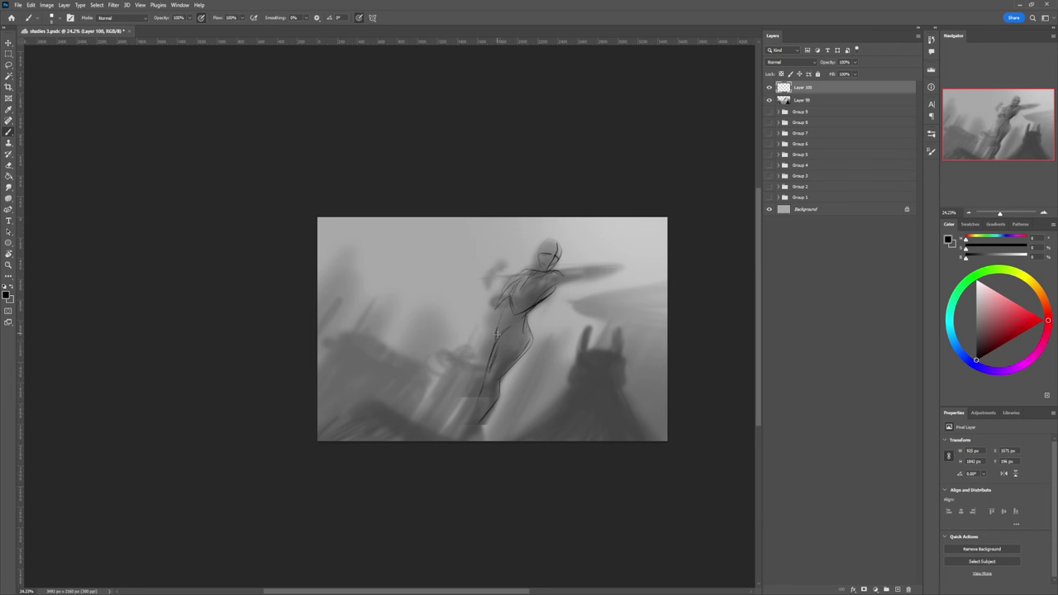
# Step: Clean up the torso lines with a slightly larger eraser and outline both legs down to the canvas's lower edge
pyautogui.press('e')
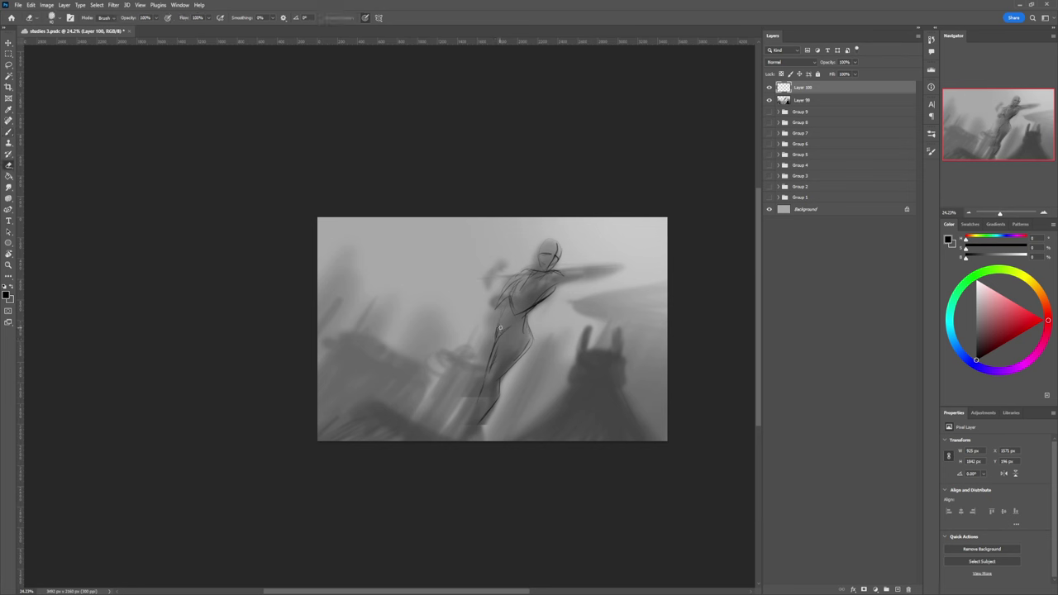
pyautogui.press(']')
pyautogui.press('b')
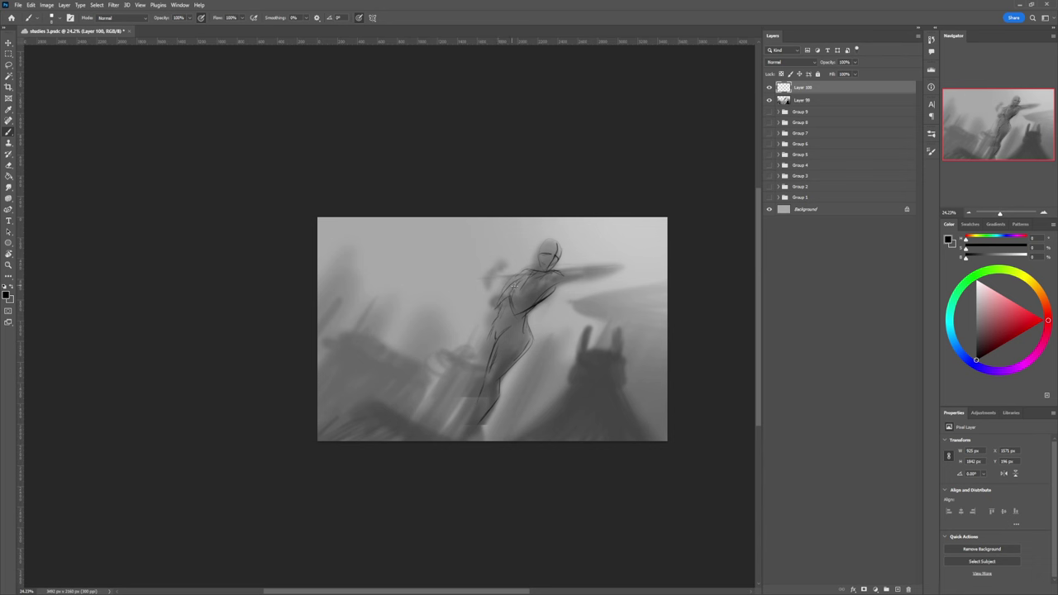
pyautogui.press('e')
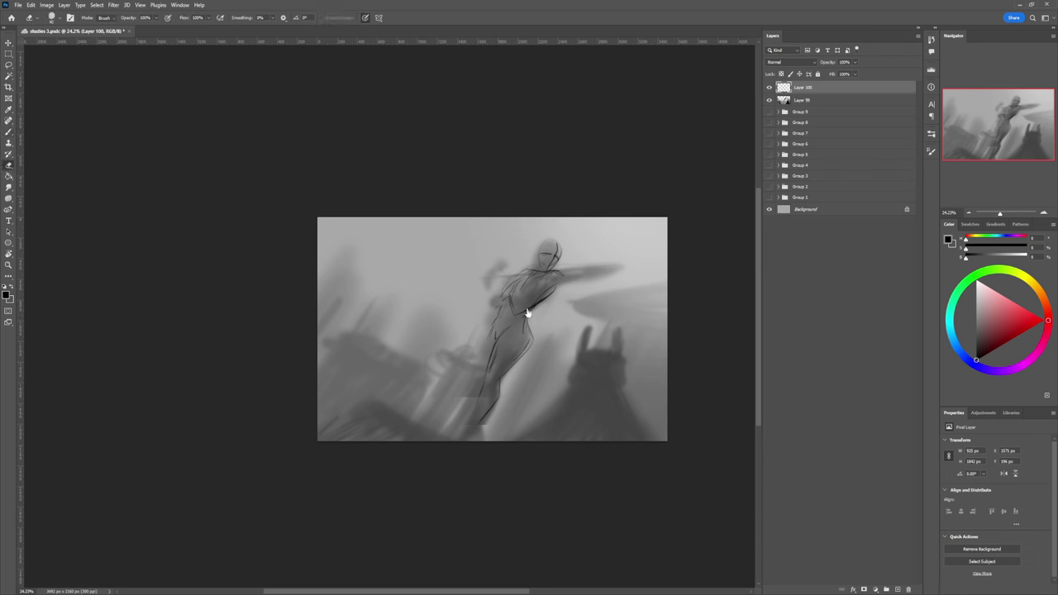
pyautogui.press('b')
pyautogui.moveTo(486, 337)
pyautogui.mouseDown()
pyautogui.moveTo(477, 378)
pyautogui.moveTo(492, 333)
pyautogui.moveTo(457, 435)
pyautogui.mouseUp()
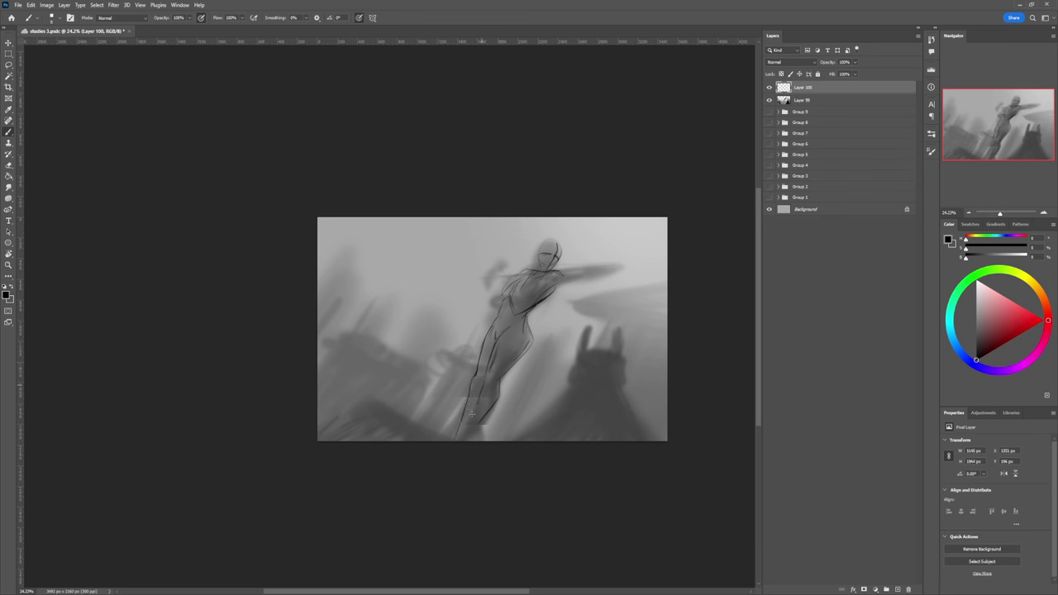
pyautogui.moveTo(477, 401)
pyautogui.mouseDown()
pyautogui.moveTo(461, 433)
pyautogui.moveTo(478, 441)
pyautogui.mouseUp()
pyautogui.moveTo(526, 315); pyautogui.dragTo(512, 366)
# Step: Redraw the contour on the left side of the ribcage and erase the stray chest lines beside it
pyautogui.press('l')
pyautogui.press('b')
pyautogui.moveTo(502, 311); pyautogui.dragTo(506, 295)
pyautogui.press('e')
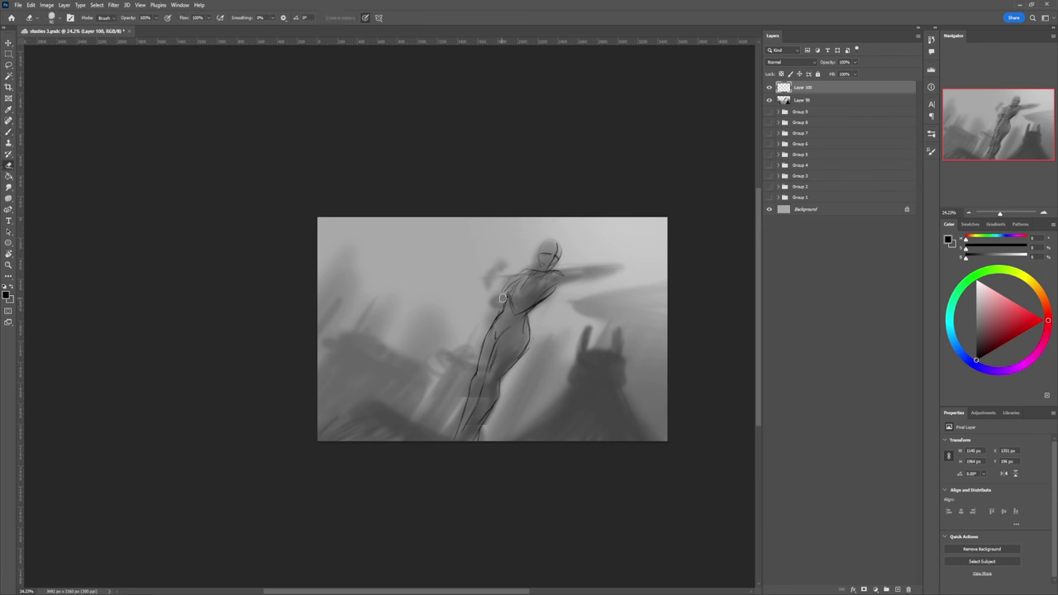
# Step: Sketch the band under the chest and the outstretched right-hand arm with a hanging cuff and open fingers
pyautogui.press('b')
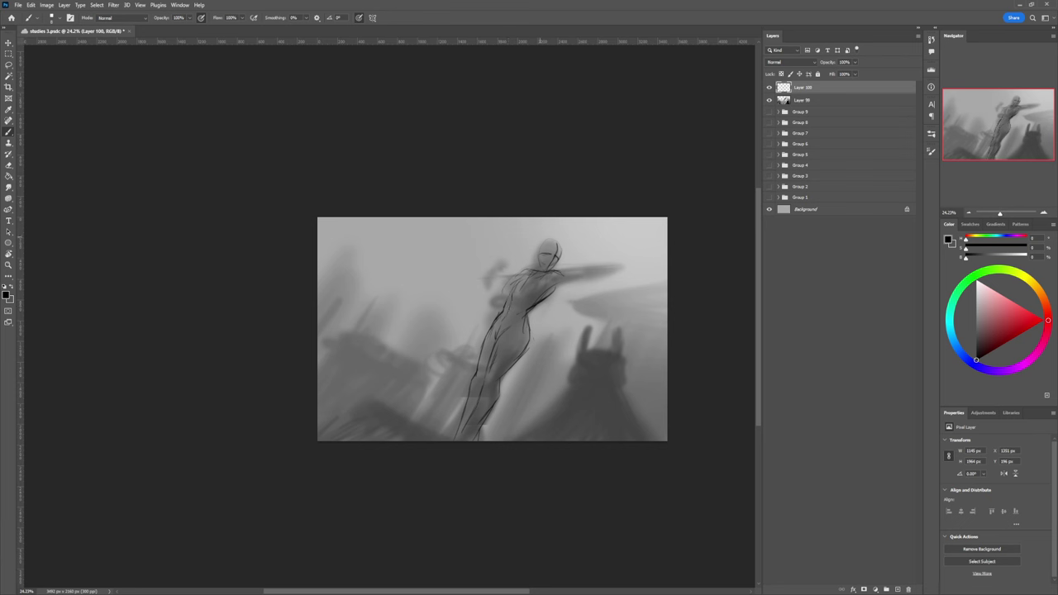
pyautogui.moveTo(529, 295)
pyautogui.mouseDown()
pyautogui.moveTo(505, 303)
pyautogui.moveTo(575, 291)
pyautogui.moveTo(580, 269)
pyautogui.moveTo(592, 268)
pyautogui.moveTo(580, 296)
pyautogui.moveTo(596, 287)
pyautogui.moveTo(597, 296)
pyautogui.moveTo(615, 269)
pyautogui.moveTo(657, 258)
pyautogui.mouseUp()
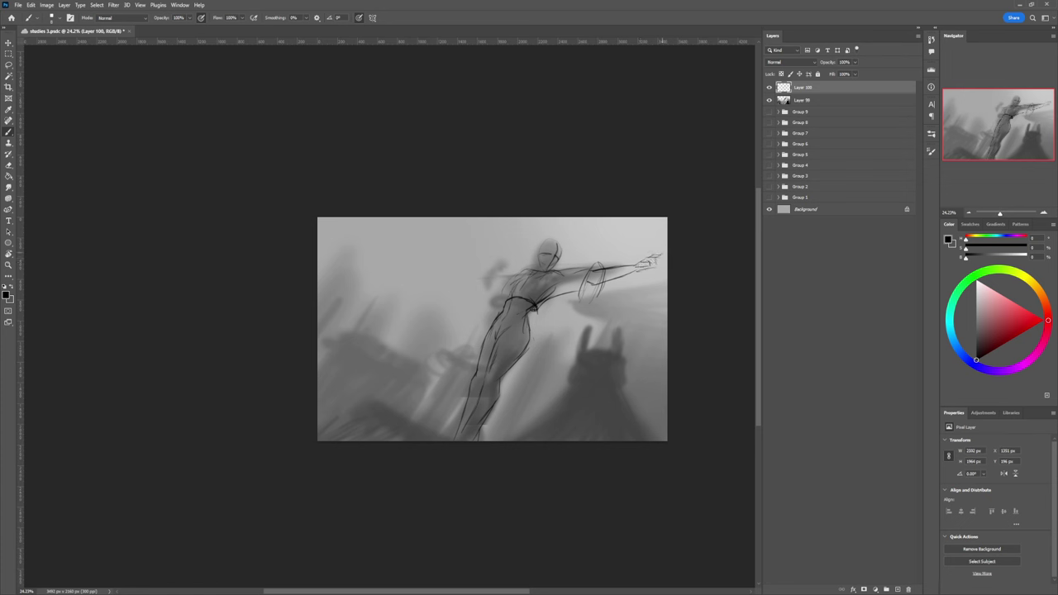
pyautogui.moveTo(652, 258)
pyautogui.mouseDown()
pyautogui.moveTo(666, 253)
pyautogui.moveTo(657, 264)
pyautogui.mouseUp()
# Step: Lasso the outstretched forearm and hand, pull them closer to the cuff with Free Transform, and deselect
pyautogui.scroll(-2, 514, 320)
pyautogui.scroll(1, 529, 327)
pyautogui.press('l')
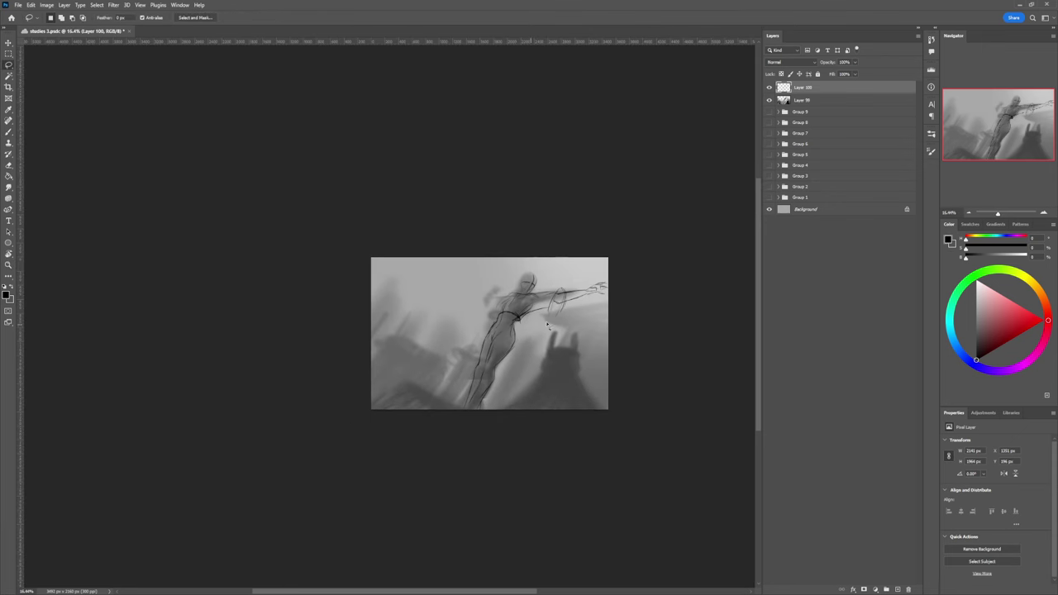
pyautogui.moveTo(561, 289)
pyautogui.mouseDown()
pyautogui.moveTo(569, 299)
pyautogui.moveTo(613, 281)
pyautogui.moveTo(609, 308)
pyautogui.moveTo(587, 308)
pyautogui.mouseUp()
pyautogui.hotkey('ctrl', 't')
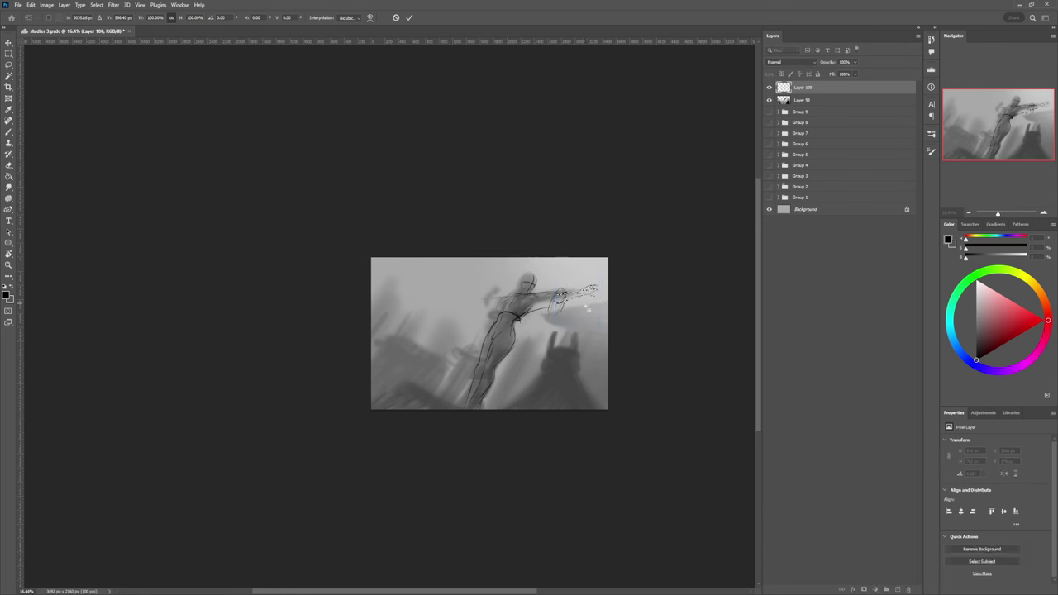
pyautogui.press('Return')
pyautogui.hotkey('ctrl', 'd')
# Step: Sketch the bent left-hand arm, with its hand gripping a long straight shaft that runs behind the shoulders
pyautogui.press('b')
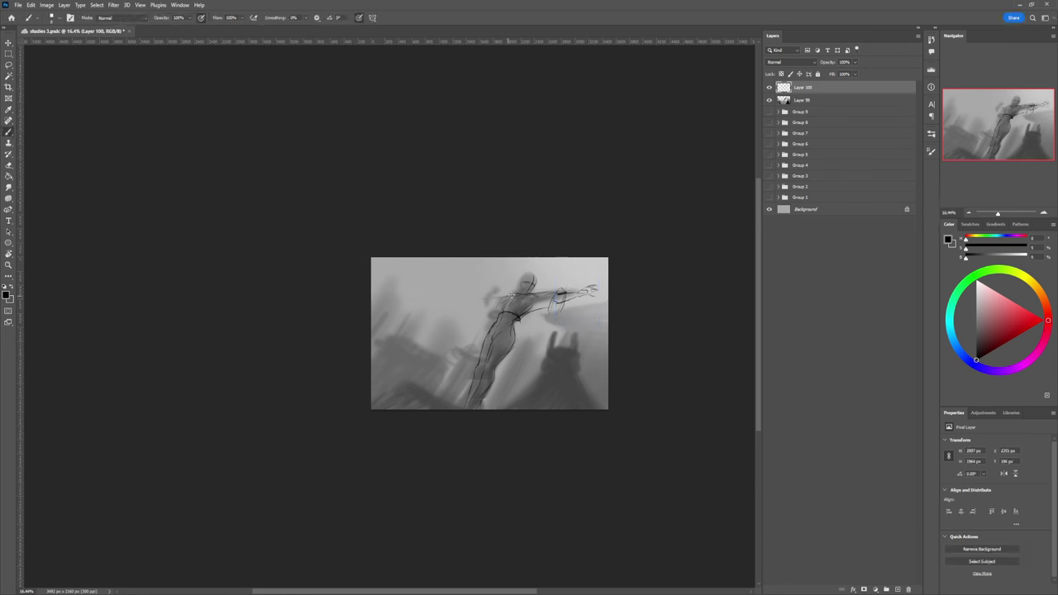
pyautogui.moveTo(499, 300); pyautogui.dragTo(512, 293)
pyautogui.moveTo(491, 317); pyautogui.dragTo(488, 305)
pyautogui.moveTo(493, 287); pyautogui.dragTo(483, 294)
pyautogui.moveTo(474, 294); pyautogui.dragTo(511, 289)
# Step: Draw curved horn shapes above the head and loose hair strands around it, erasing stray lines
pyautogui.moveTo(525, 274); pyautogui.dragTo(535, 261)
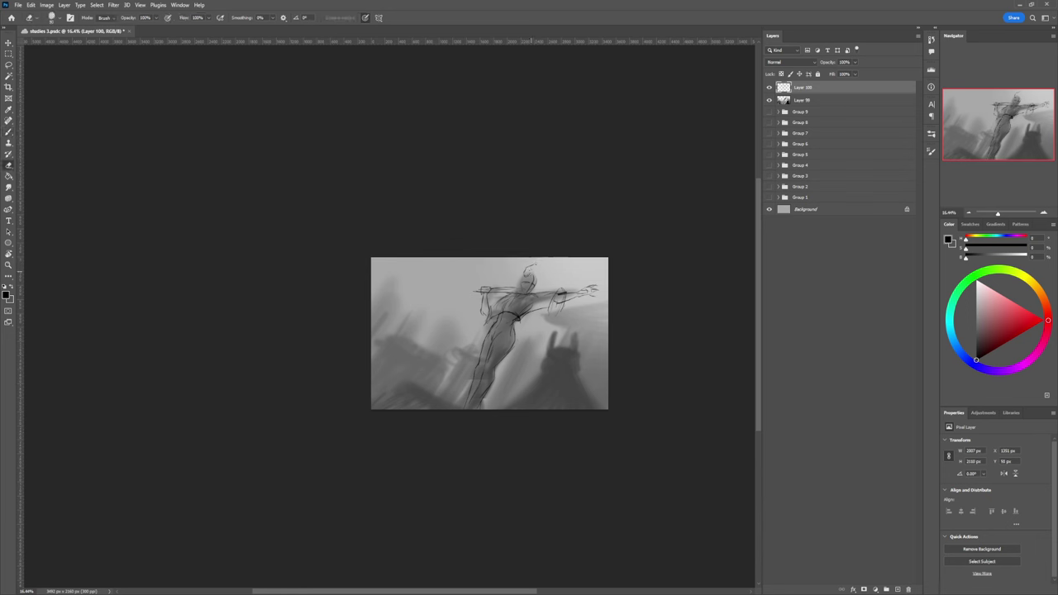
pyautogui.moveTo(533, 266)
pyautogui.mouseDown()
pyautogui.moveTo(527, 276)
pyautogui.moveTo(540, 285)
pyautogui.mouseUp()
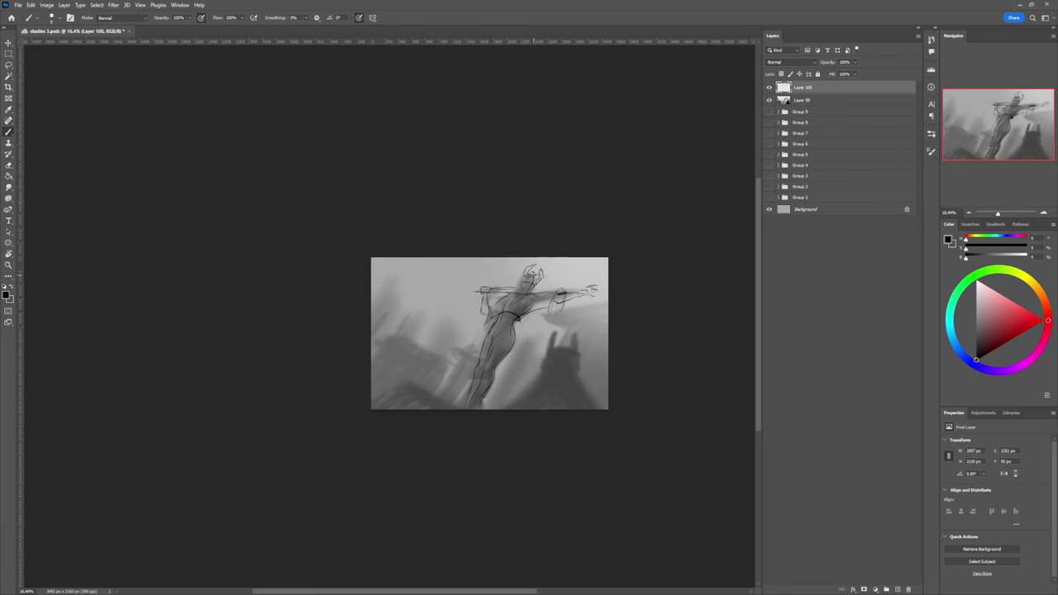
pyautogui.moveTo(528, 277); pyautogui.dragTo(520, 287)
# Step: Refine the collar and upper chest with darker lines, erasing the excess around the neck
pyautogui.press('e')
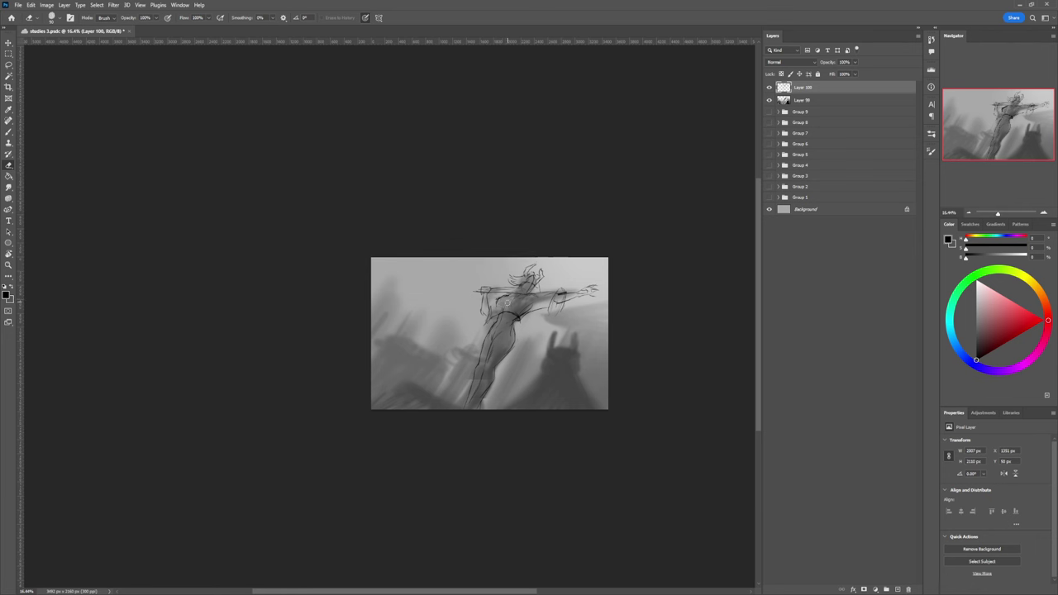
pyautogui.press('b')
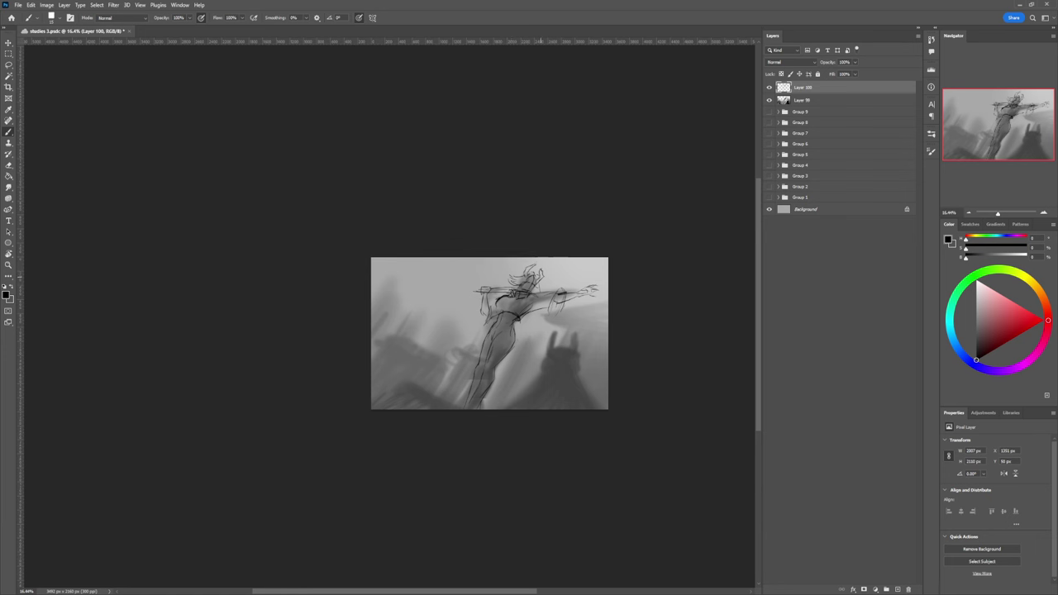
pyautogui.press('e')
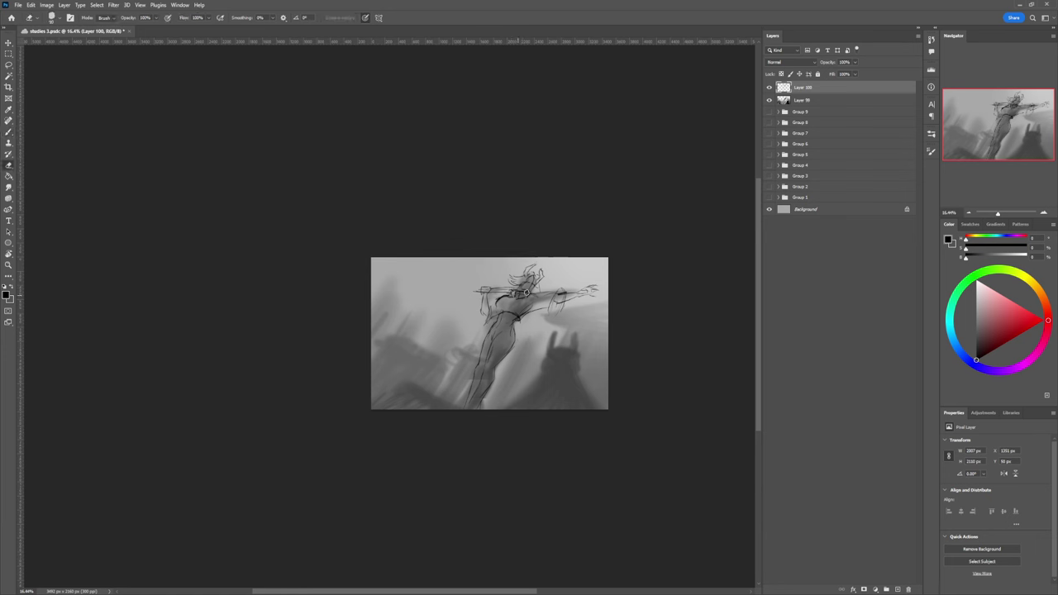
pyautogui.press('b')
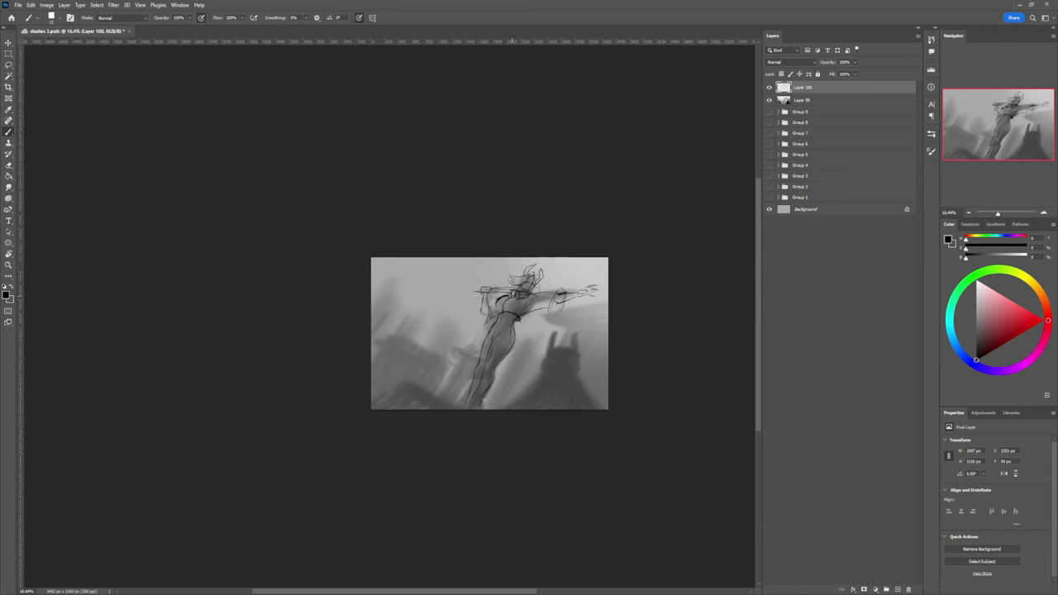
# Step: Erase the heavy chest stroke and redraw the neckline and bust outline with cleaner black lines
pyautogui.press('z')
pyautogui.moveTo(530, 330); pyautogui.dragTo(603, 316)
pyautogui.press('b')
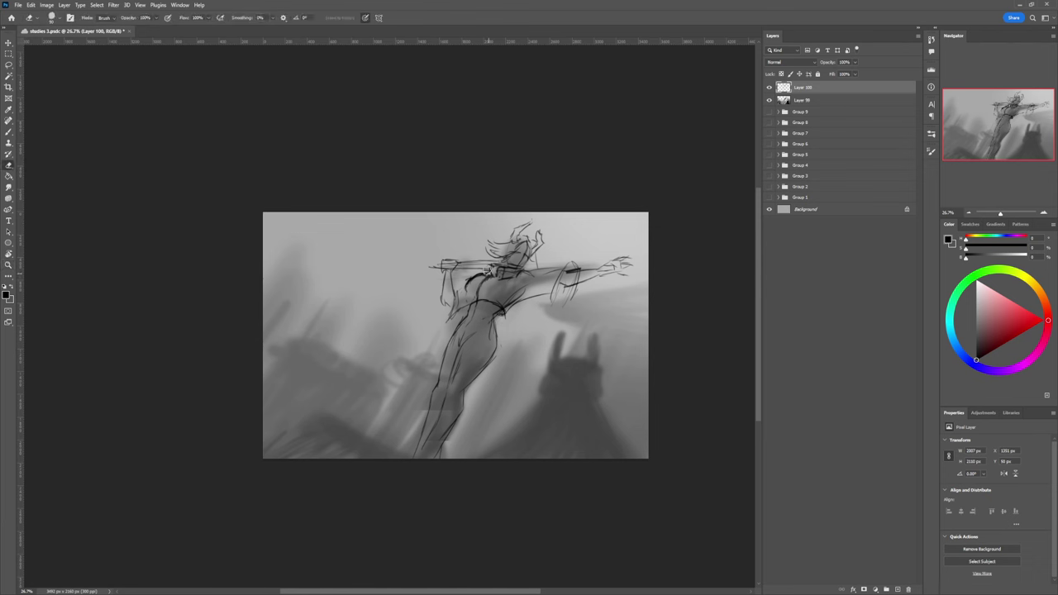
pyautogui.press('b')
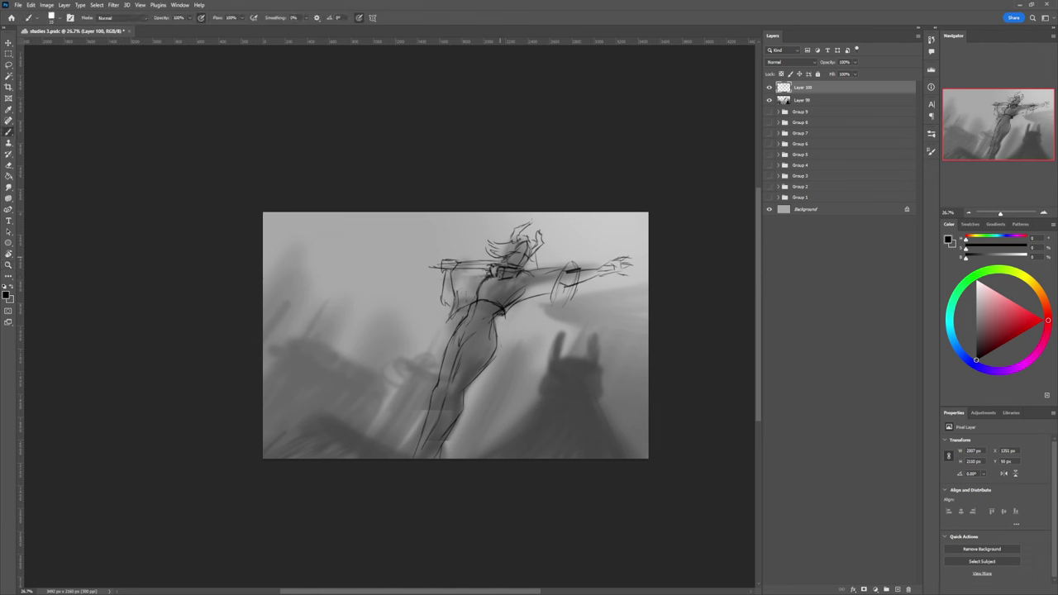
pyautogui.moveTo(510, 277)
pyautogui.mouseDown()
pyautogui.moveTo(471, 282)
pyautogui.moveTo(497, 276)
pyautogui.moveTo(471, 283)
pyautogui.moveTo(464, 298)
pyautogui.moveTo(475, 274)
pyautogui.moveTo(476, 303)
pyautogui.mouseUp()
# Step: Erase stray marks on the outstretched upper arm and add dark strokes along its underside near the armpit
pyautogui.press('e')
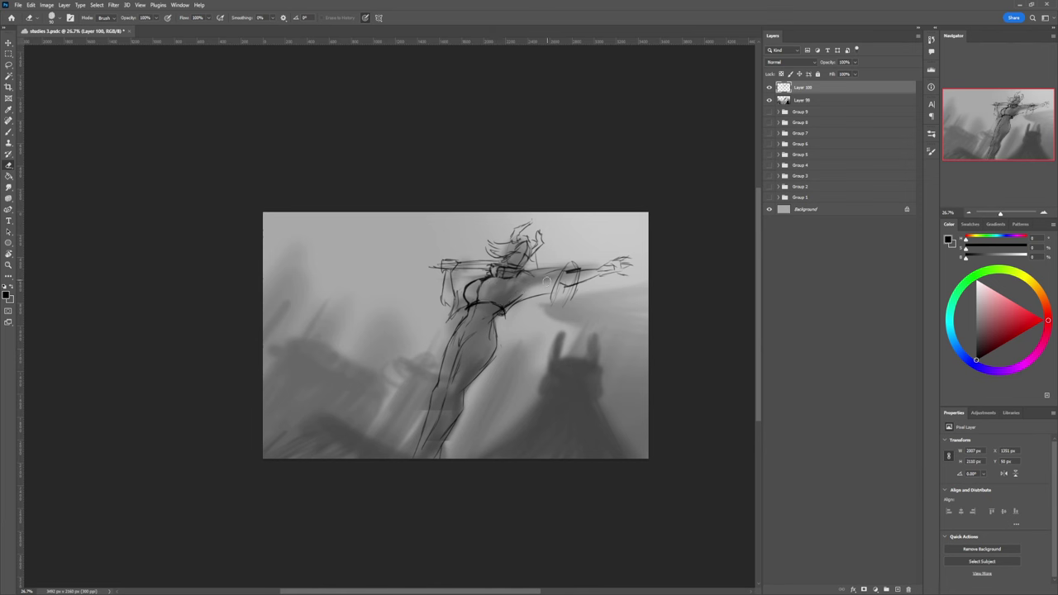
pyautogui.press('b')
pyautogui.moveTo(512, 300)
pyautogui.mouseDown()
pyautogui.moveTo(536, 286)
pyautogui.moveTo(510, 308)
pyautogui.moveTo(539, 288)
pyautogui.moveTo(502, 314)
pyautogui.mouseUp()
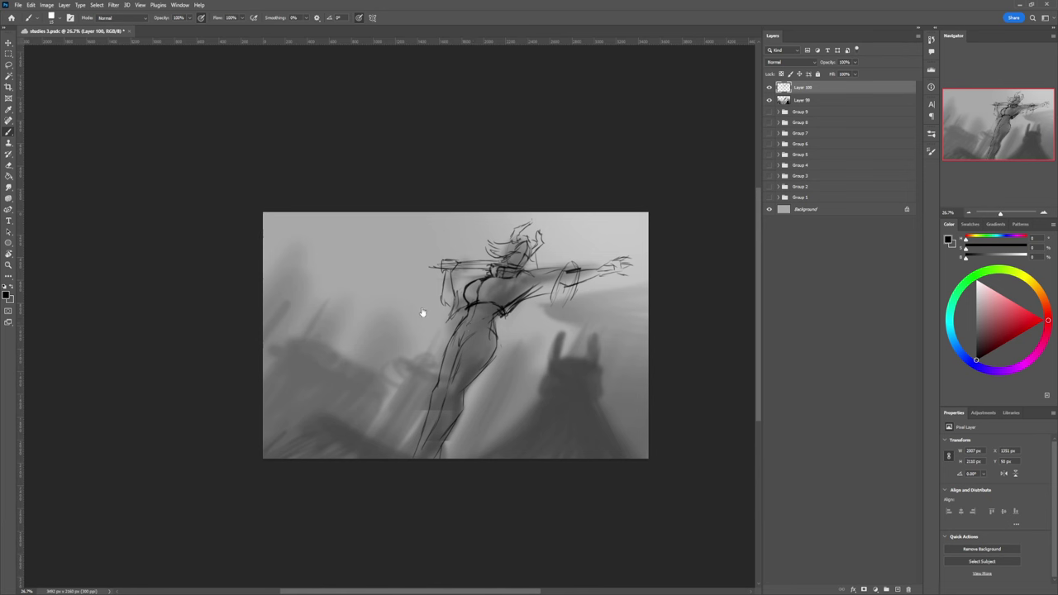
# Step: Lasso the hips and legs line work, then widen and slightly rotate it with Free Transform
pyautogui.press('l')
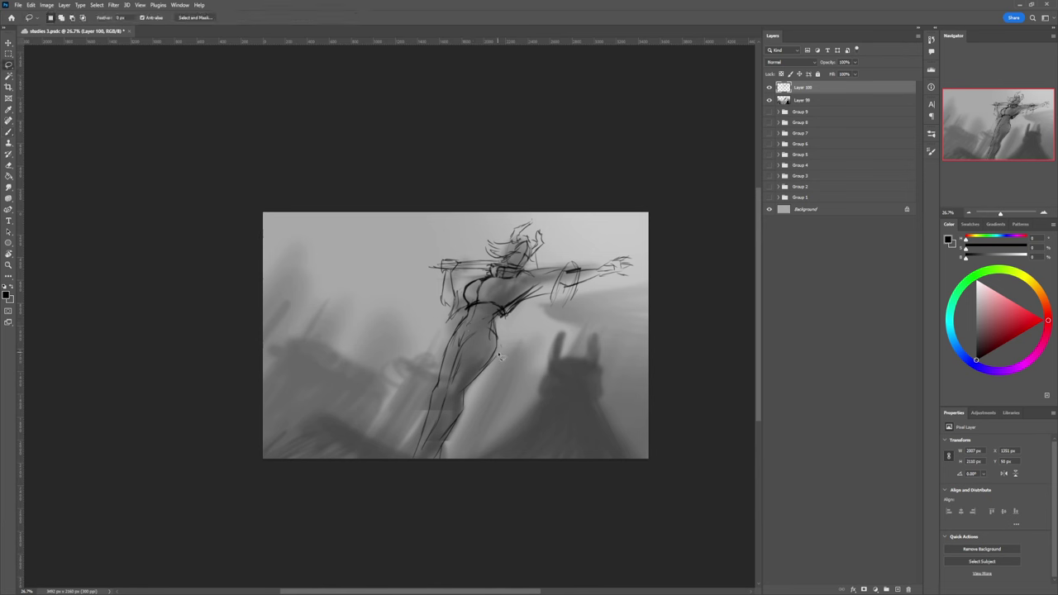
pyautogui.moveTo(499, 355)
pyautogui.mouseDown()
pyautogui.moveTo(473, 325)
pyautogui.moveTo(406, 484)
pyautogui.moveTo(499, 357)
pyautogui.mouseUp()
pyautogui.hotkey('ctrl', 't')
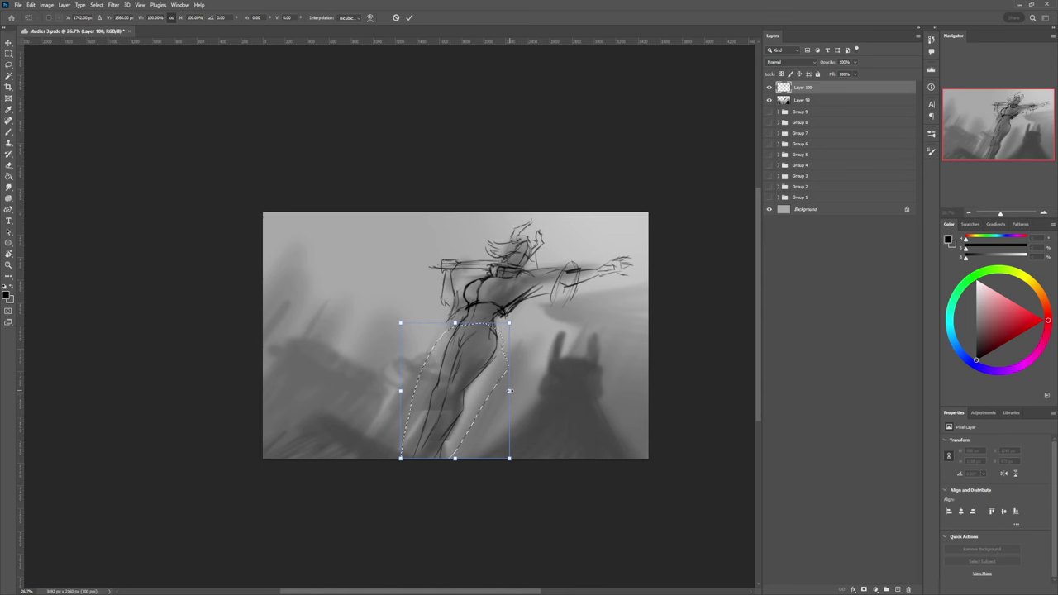
pyautogui.moveTo(510, 390); pyautogui.dragTo(497, 412)
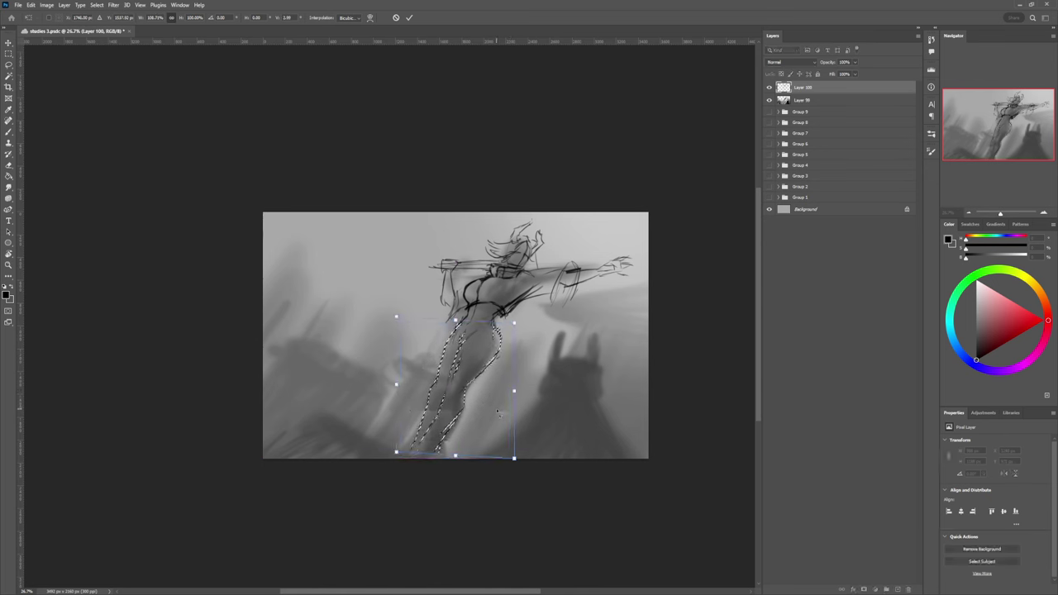
pyautogui.press('Return')
pyautogui.hotkey('ctrl', 'd')
# Step: Clean up the outer hip contour with the Eraser and Brush, and draw a thick curved waistband across the waist
pyautogui.press('z')
pyautogui.moveTo(487, 385)
pyautogui.mouseDown()
pyautogui.moveTo(438, 389)
pyautogui.moveTo(517, 372)
pyautogui.moveTo(528, 356)
pyautogui.moveTo(506, 355)
pyautogui.mouseUp()
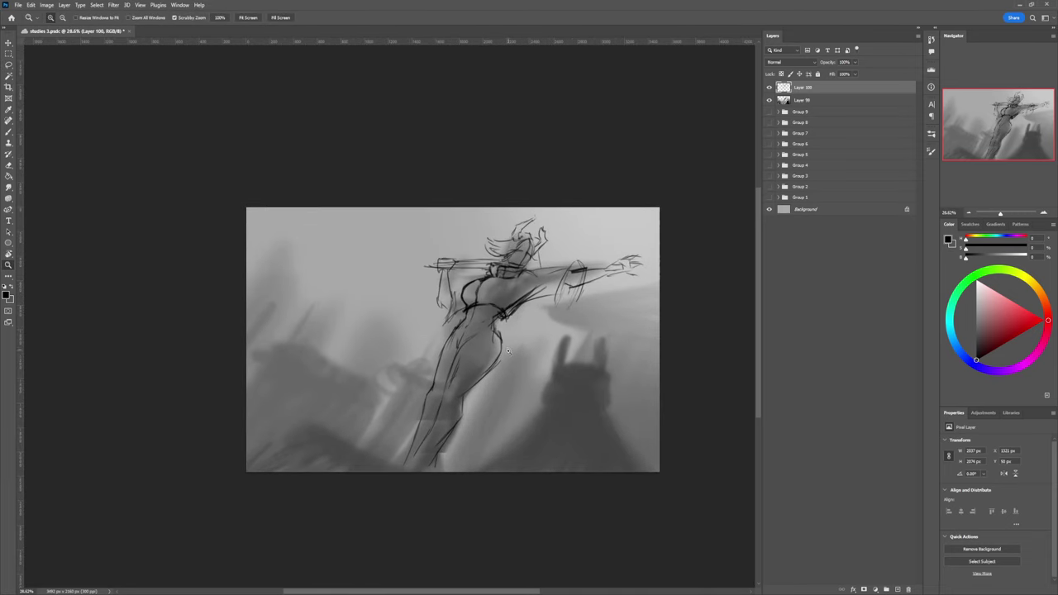
pyautogui.press('b')
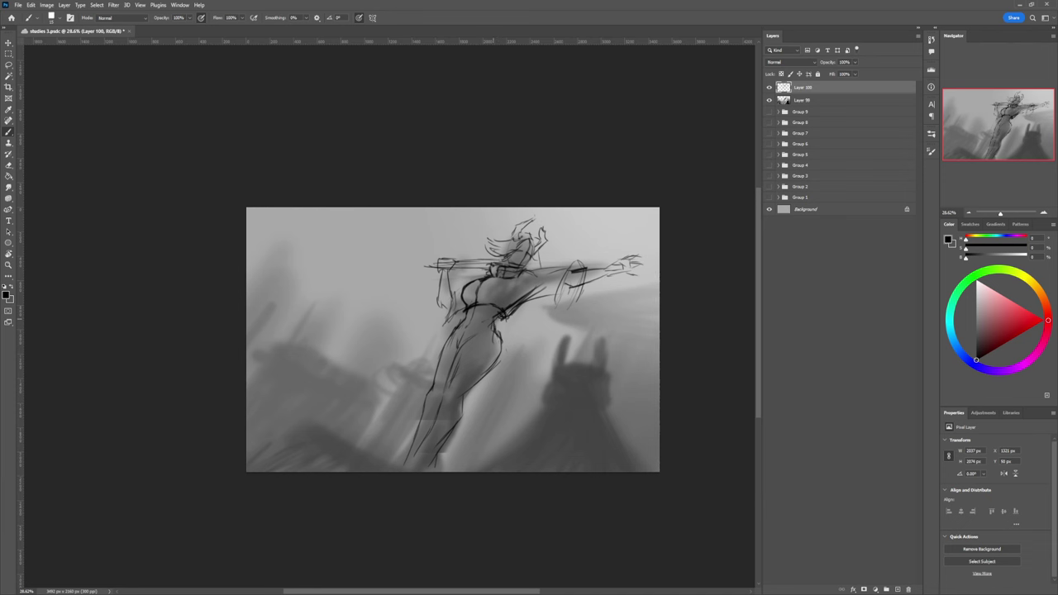
pyautogui.press('e')
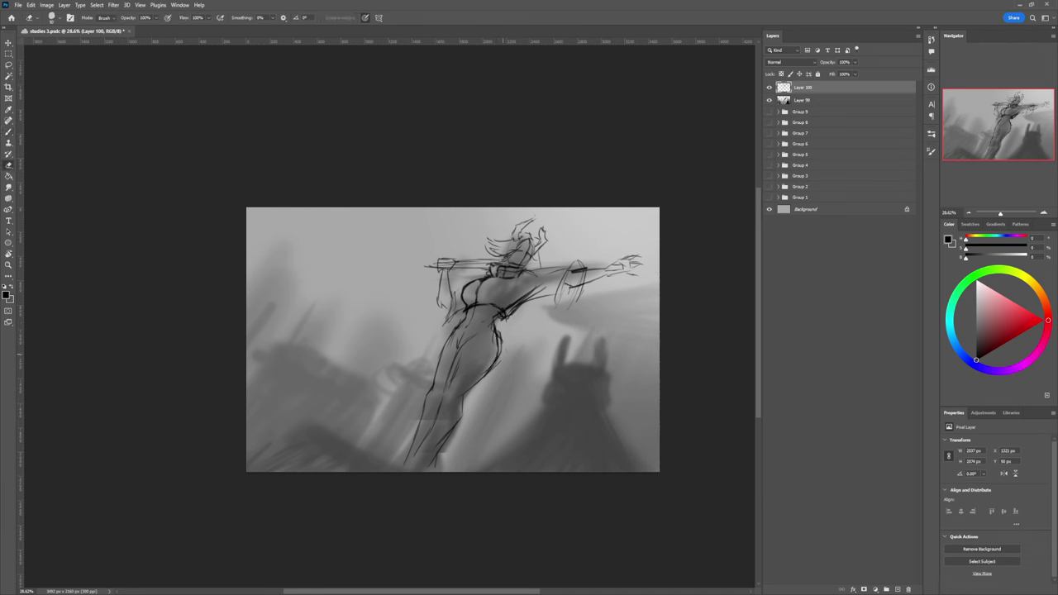
pyautogui.moveTo(496, 355); pyautogui.dragTo(492, 369)
pyautogui.press('b')
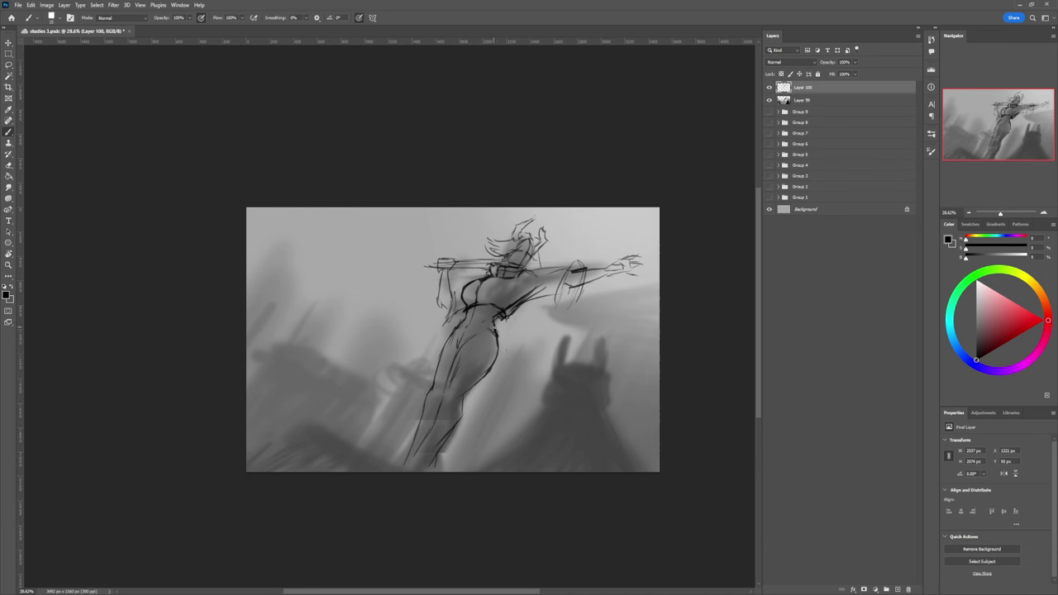
pyautogui.moveTo(496, 324)
pyautogui.mouseDown()
pyautogui.moveTo(453, 332)
pyautogui.moveTo(483, 324)
pyautogui.moveTo(494, 342)
pyautogui.mouseUp()
pyautogui.moveTo(489, 325); pyautogui.dragTo(464, 328)
# Step: Thin the waistband with the Eraser and sketch contour lines on the midriff, erasing stray marks at the side of the waist
pyautogui.press('e')
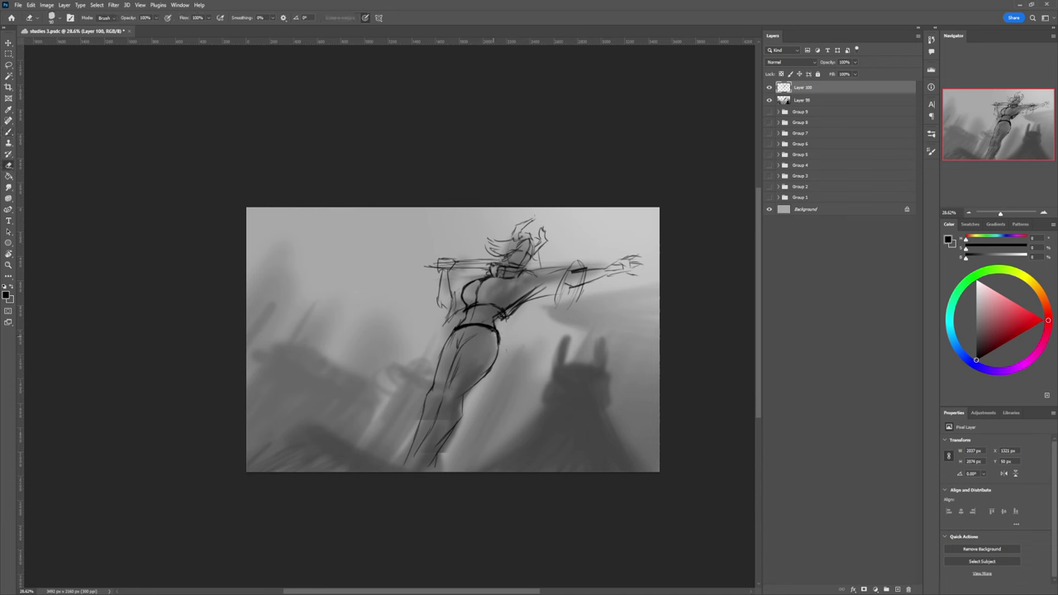
pyautogui.moveTo(493, 335); pyautogui.dragTo(486, 330)
pyautogui.press('b')
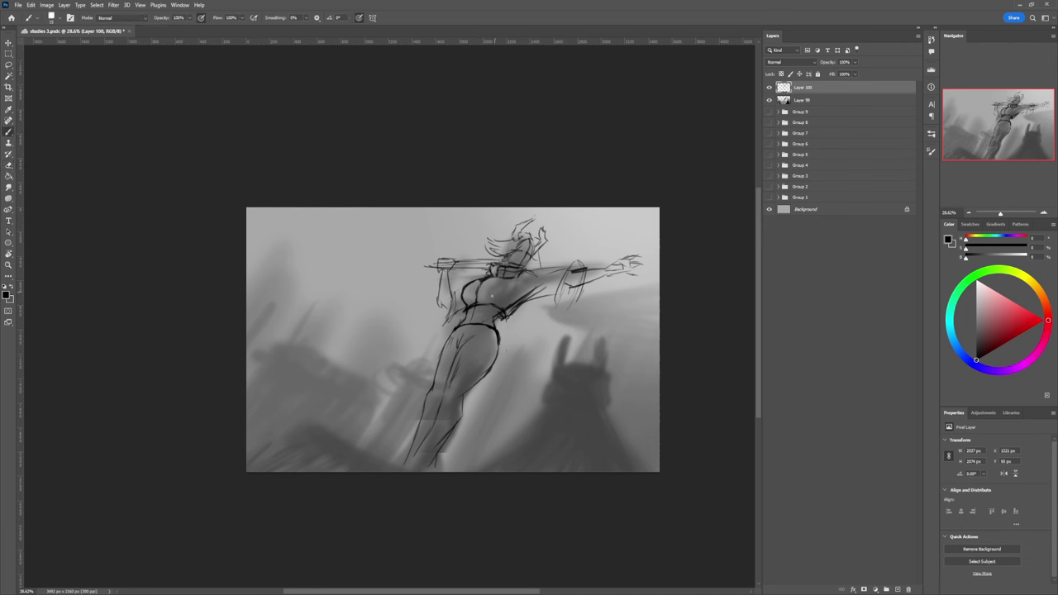
pyautogui.moveTo(480, 314)
pyautogui.mouseDown()
pyautogui.moveTo(485, 323)
pyautogui.moveTo(468, 308)
pyautogui.mouseUp()
pyautogui.press('e')
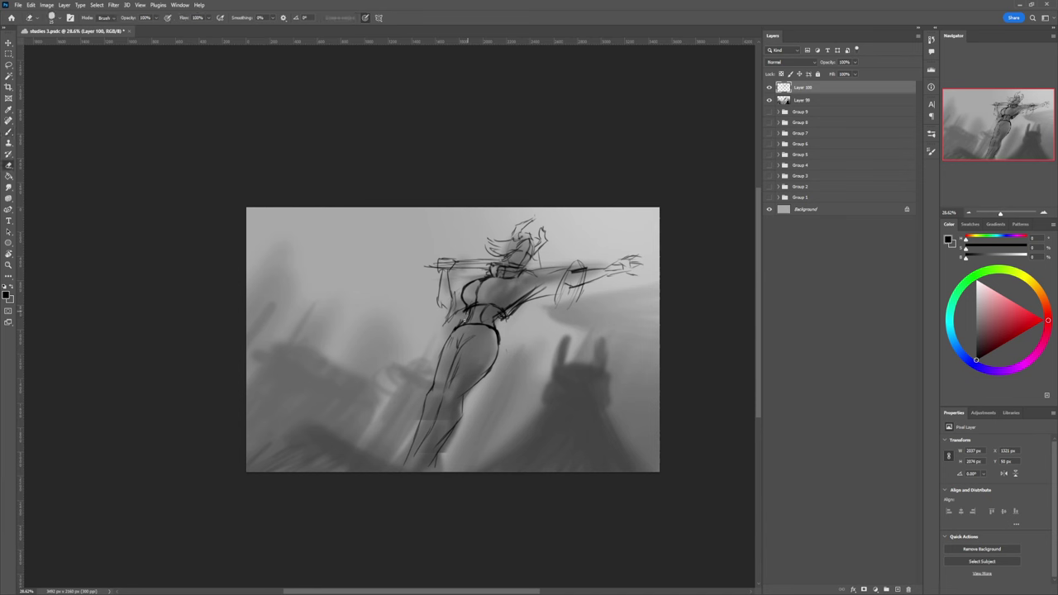
pyautogui.moveTo(464, 321); pyautogui.dragTo(467, 310)
pyautogui.press('b')
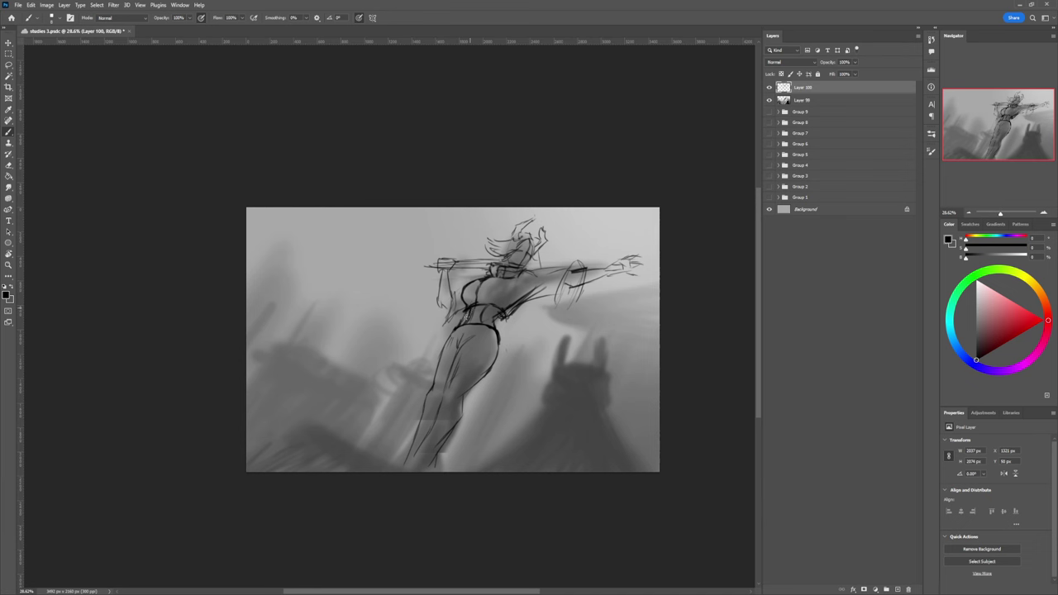
pyautogui.press('e')
pyautogui.moveTo(473, 308); pyautogui.dragTo(468, 316)
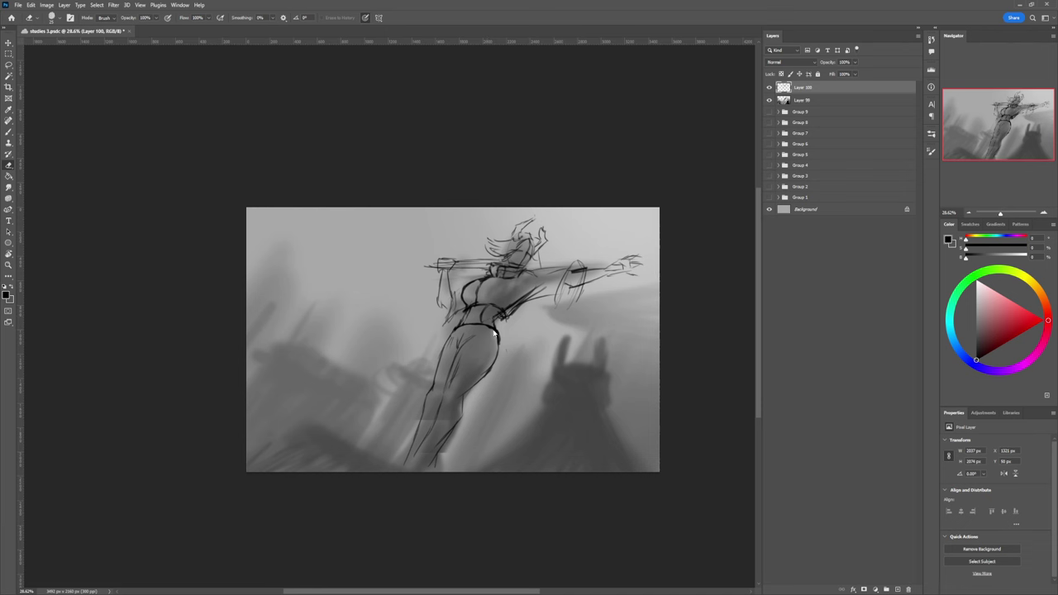
# Step: Draw a second belt line and loose cloth panels hanging over the hips, erasing overlapping lines on the outer thigh
pyautogui.press('b')
pyautogui.moveTo(495, 333)
pyautogui.mouseDown()
pyautogui.moveTo(497, 341)
pyautogui.moveTo(459, 330)
pyautogui.mouseUp()
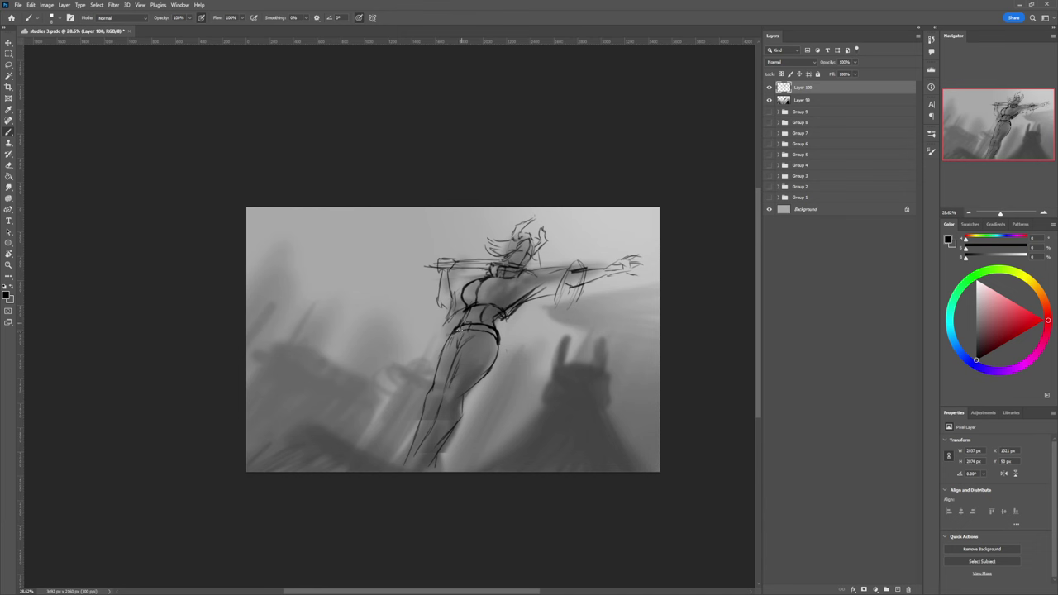
pyautogui.moveTo(465, 323); pyautogui.dragTo(459, 331)
pyautogui.moveTo(483, 329)
pyautogui.mouseDown()
pyautogui.moveTo(493, 373)
pyautogui.moveTo(497, 348)
pyautogui.moveTo(495, 373)
pyautogui.moveTo(480, 351)
pyautogui.moveTo(496, 379)
pyautogui.mouseUp()
pyautogui.moveTo(474, 333); pyautogui.dragTo(469, 356)
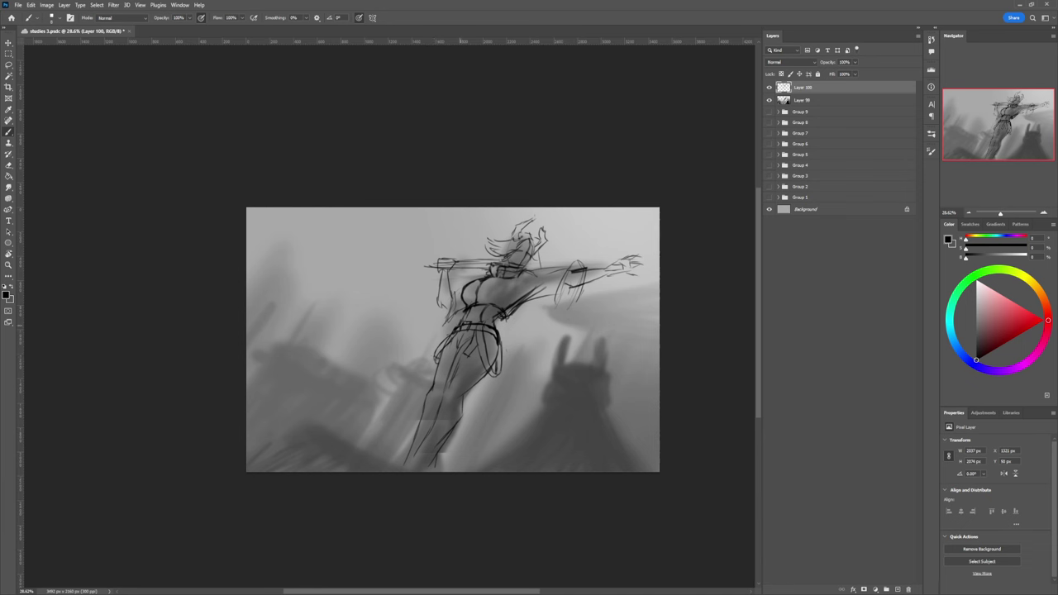
pyautogui.press('e')
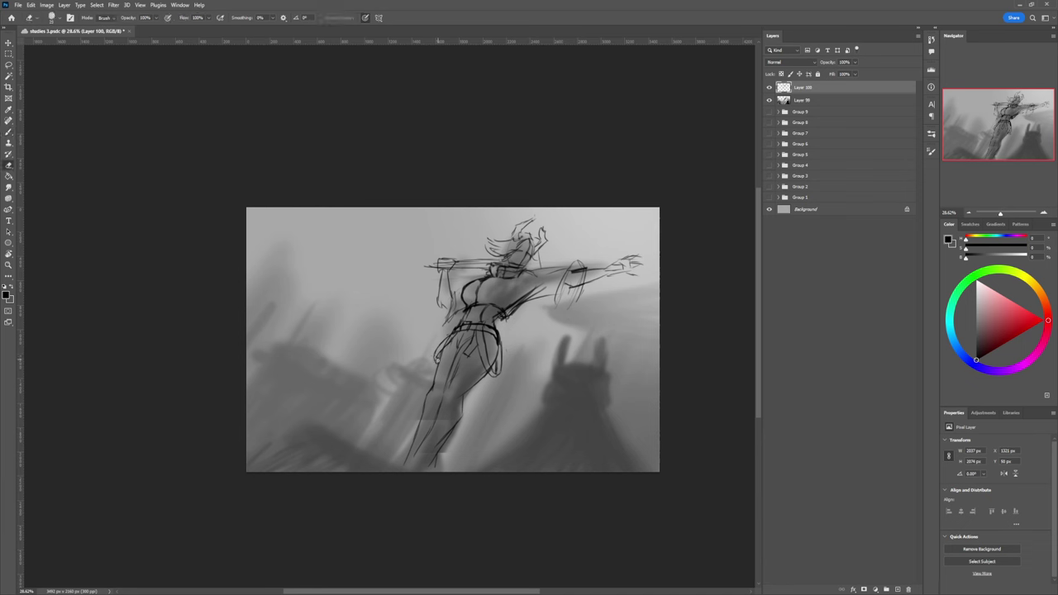
pyautogui.moveTo(452, 338); pyautogui.dragTo(444, 344)
pyautogui.scroll(-4, 438, 354)
pyautogui.scroll(2, 438, 354)
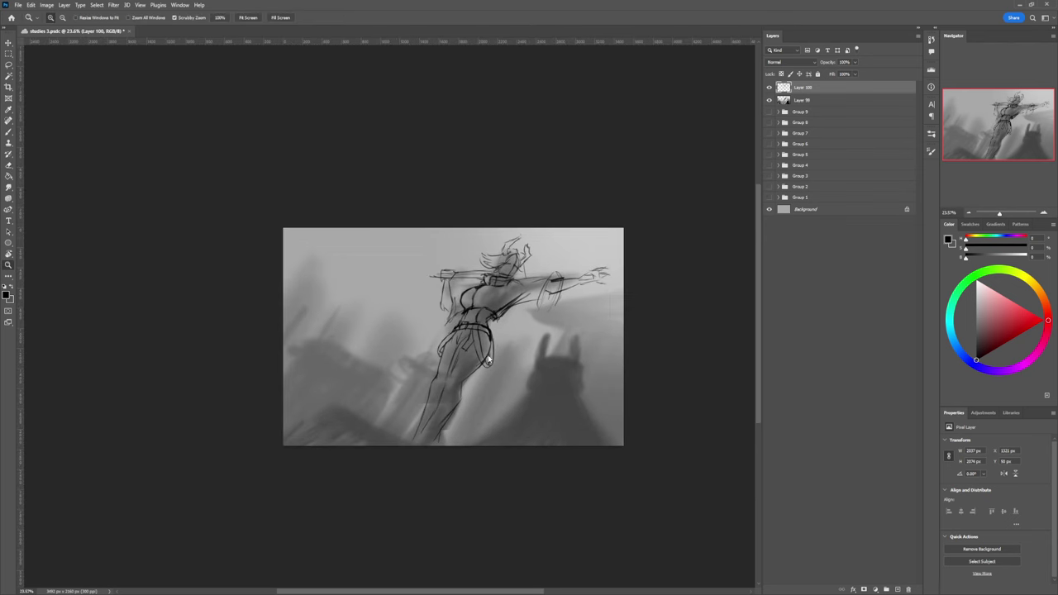
# Step: Darken the cuff and sleeve folds on the outstretched arm and sketch a pointed shape rising behind the forearm
pyautogui.press('b')
pyautogui.moveTo(548, 283)
pyautogui.mouseDown()
pyautogui.moveTo(540, 304)
pyautogui.moveTo(566, 276)
pyautogui.moveTo(542, 314)
pyautogui.moveTo(542, 303)
pyautogui.moveTo(515, 302)
pyautogui.mouseUp()
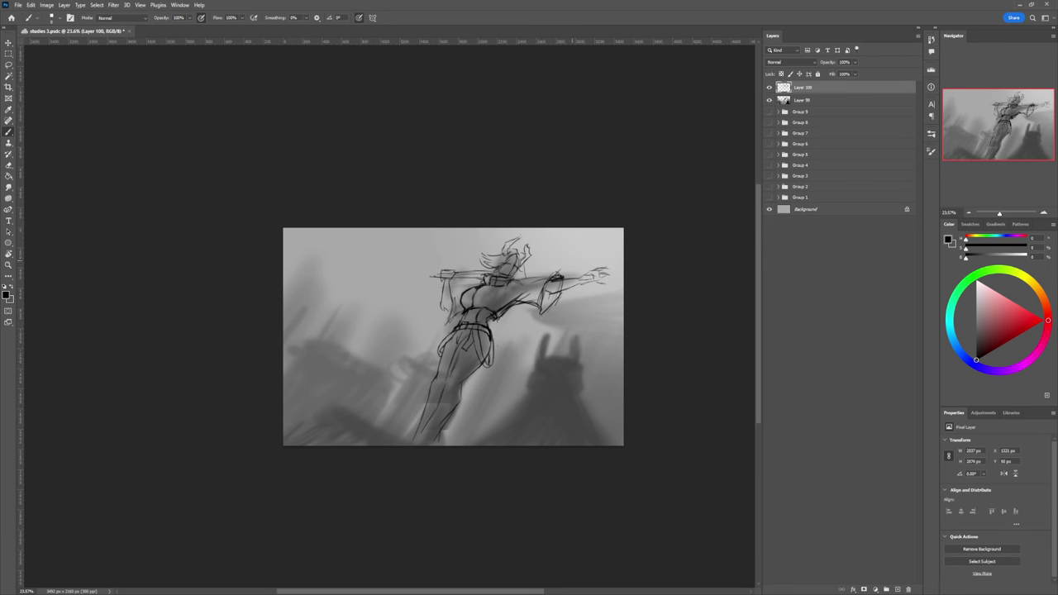
pyautogui.moveTo(539, 281)
pyautogui.mouseDown()
pyautogui.moveTo(565, 270)
pyautogui.moveTo(542, 281)
pyautogui.mouseUp()
pyautogui.moveTo(544, 276)
pyautogui.mouseDown()
pyautogui.moveTo(569, 271)
pyautogui.moveTo(570, 258)
pyautogui.mouseUp()
pyautogui.moveTo(557, 271)
pyautogui.mouseDown()
pyautogui.moveTo(572, 258)
pyautogui.moveTo(564, 265)
pyautogui.mouseUp()
# Step: Sketch long lines falling from the outstretched forearm and sweeping toward the lower legs, undoing and redrawing the diagonal strokes
pyautogui.moveTo(548, 302)
pyautogui.mouseDown()
pyautogui.moveTo(552, 337)
pyautogui.moveTo(523, 353)
pyautogui.moveTo(499, 392)
pyautogui.mouseUp()
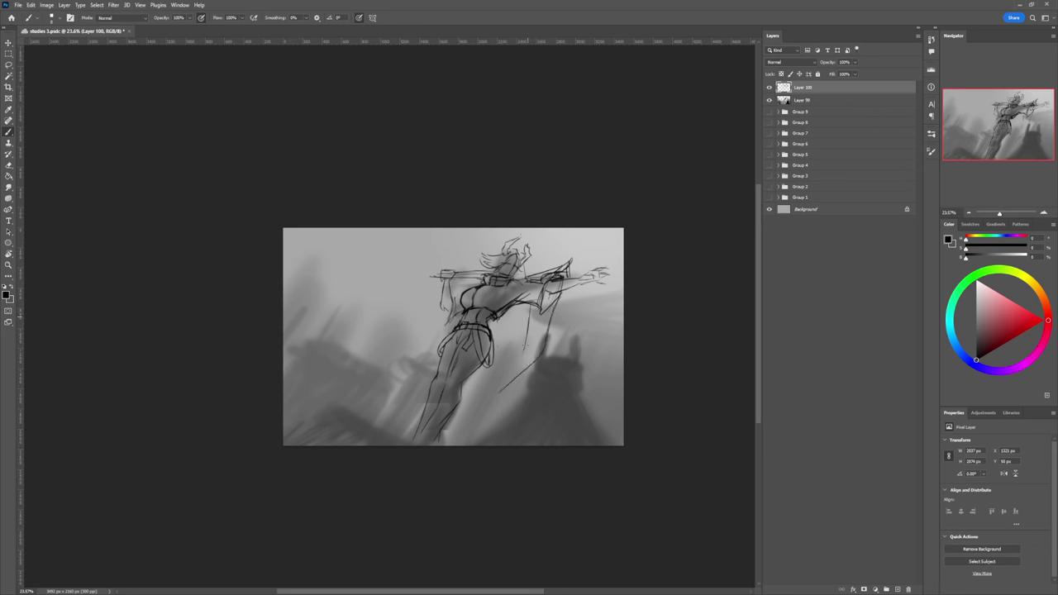
pyautogui.moveTo(529, 337)
pyautogui.mouseDown()
pyautogui.moveTo(499, 403)
pyautogui.moveTo(487, 398)
pyautogui.mouseUp()
pyautogui.moveTo(518, 367); pyautogui.dragTo(496, 409)
pyautogui.hotkey('ctrl', 'z')
pyautogui.hotkey('ctrl', 'z')
pyautogui.hotkey('ctrl', 'z')
pyautogui.moveTo(525, 347); pyautogui.dragTo(485, 416)
pyautogui.moveTo(537, 360); pyautogui.dragTo(489, 398)
pyautogui.press('e')
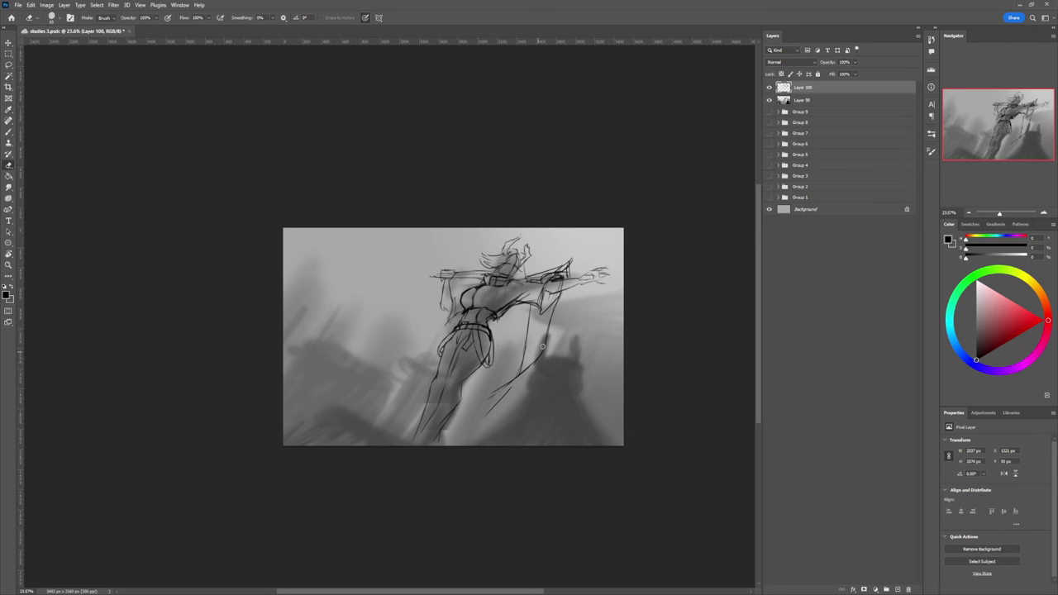
pyautogui.press('b')
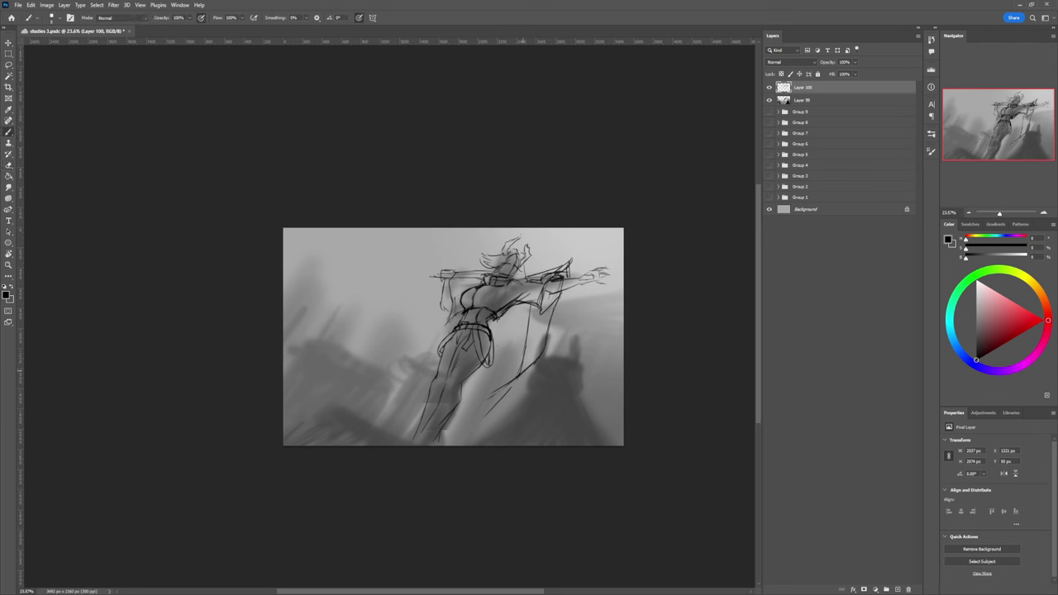
pyautogui.moveTo(519, 377)
pyautogui.mouseDown()
pyautogui.moveTo(473, 413)
pyautogui.moveTo(513, 366)
pyautogui.mouseUp()
# Step: Lasso the lower part of the trailing lines, then rotate and skew it so it reaches across the lower legs
pyautogui.press('l')
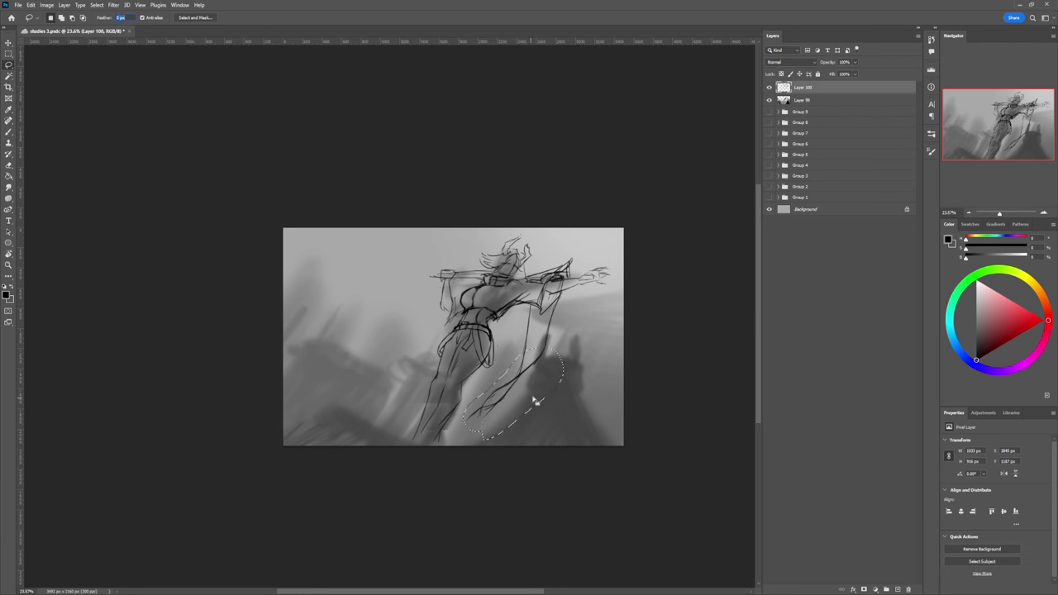
pyautogui.hotkey('ctrl', 't')
pyautogui.moveTo(555, 363); pyautogui.dragTo(578, 355)
pyautogui.moveTo(521, 400); pyautogui.dragTo(514, 397)
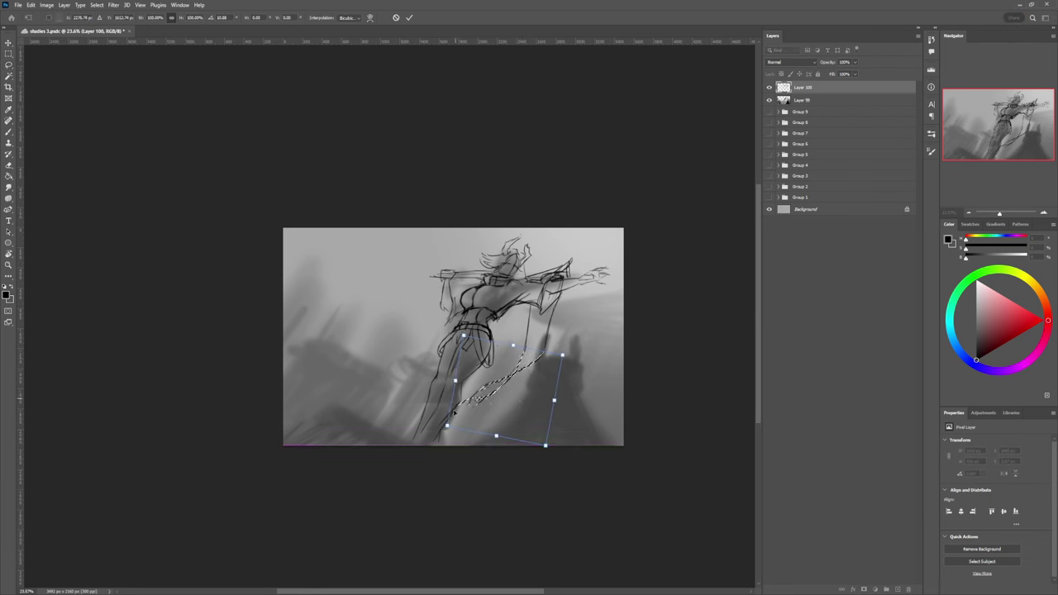
pyautogui.moveTo(446, 426); pyautogui.dragTo(409, 428)
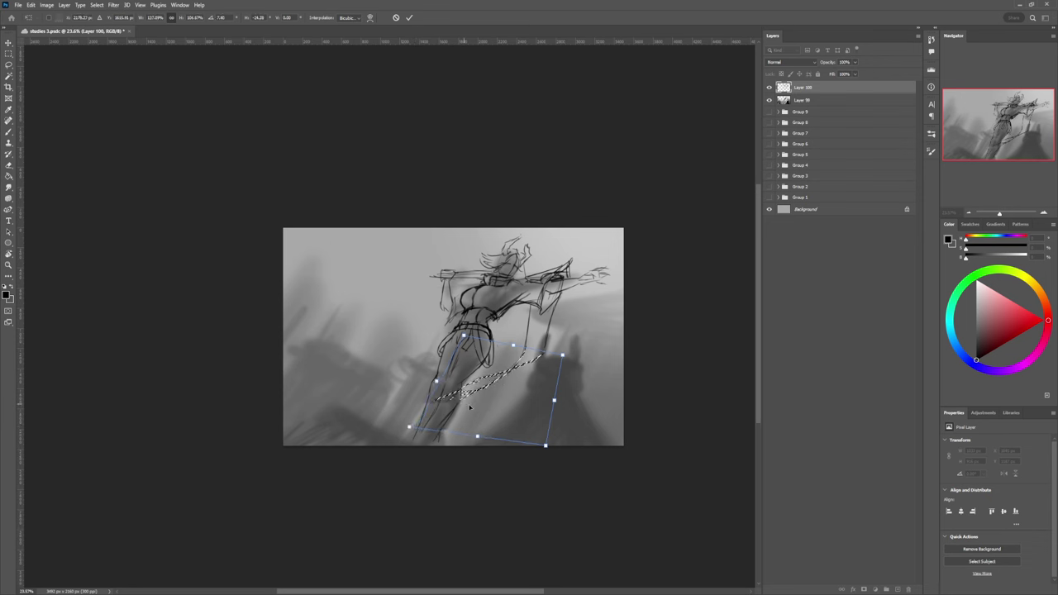
pyautogui.press('Return')
# Step: Darken the outer vertical trailing line below the forearm and erase the upper end of the inner one
pyautogui.press('b')
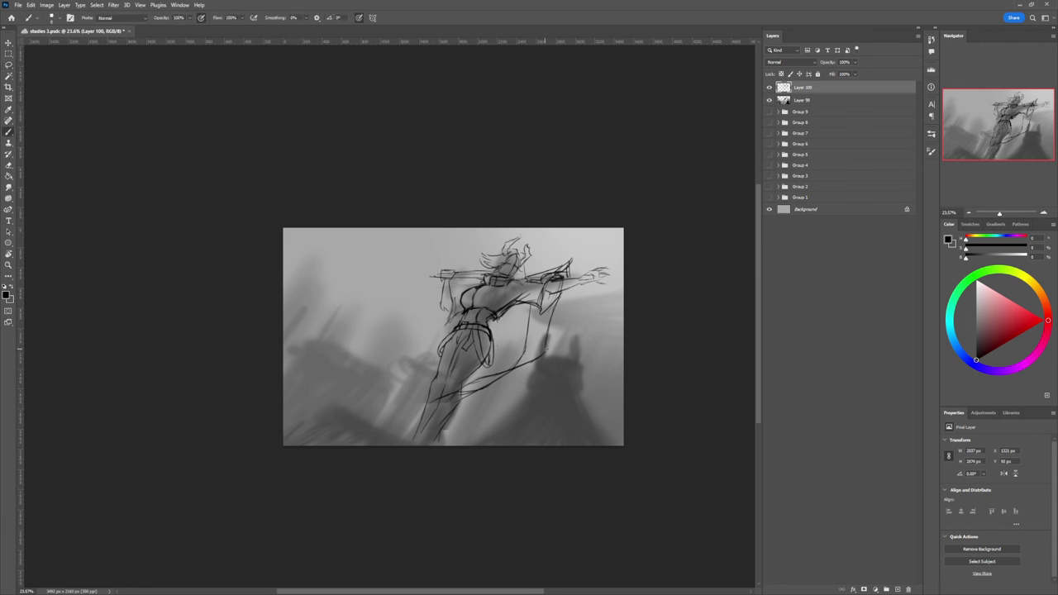
pyautogui.moveTo(550, 326)
pyautogui.mouseDown()
pyautogui.moveTo(537, 358)
pyautogui.moveTo(544, 346)
pyautogui.mouseUp()
pyautogui.press('e')
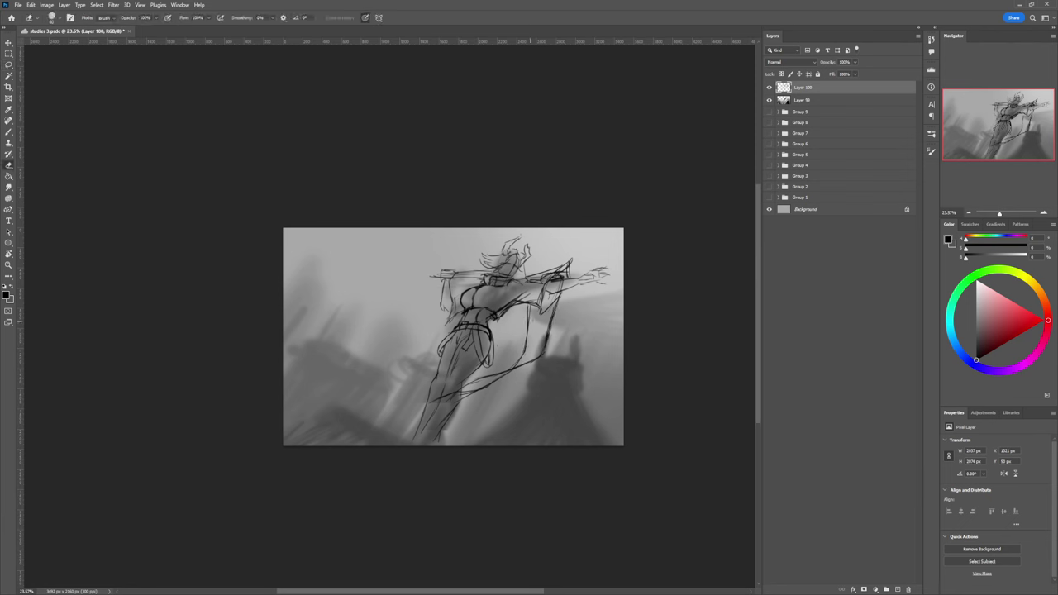
pyautogui.moveTo(531, 322)
pyautogui.mouseDown()
pyautogui.moveTo(530, 305)
pyautogui.moveTo(549, 333)
pyautogui.moveTo(546, 347)
pyautogui.mouseUp()
# Step: Draw a round joint and curved, claw-like shapes where the trailing lines cross the lower legs, cleaning up the joint
pyautogui.press('b')
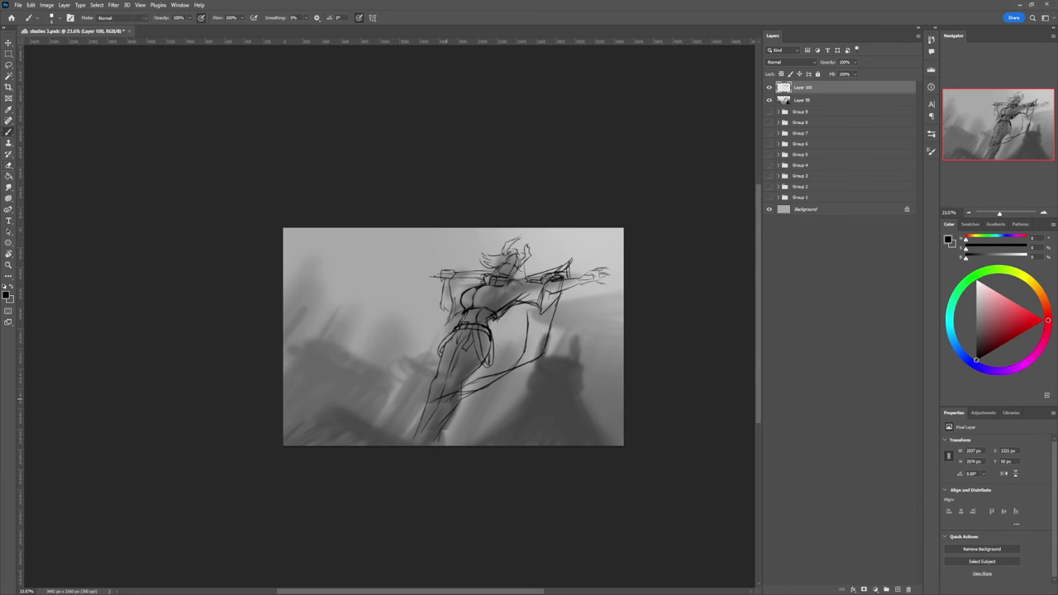
pyautogui.moveTo(442, 399)
pyautogui.mouseDown()
pyautogui.moveTo(415, 404)
pyautogui.moveTo(422, 386)
pyautogui.moveTo(400, 407)
pyautogui.moveTo(405, 423)
pyautogui.moveTo(418, 421)
pyautogui.moveTo(372, 430)
pyautogui.mouseUp()
pyautogui.moveTo(426, 403); pyautogui.dragTo(417, 409)
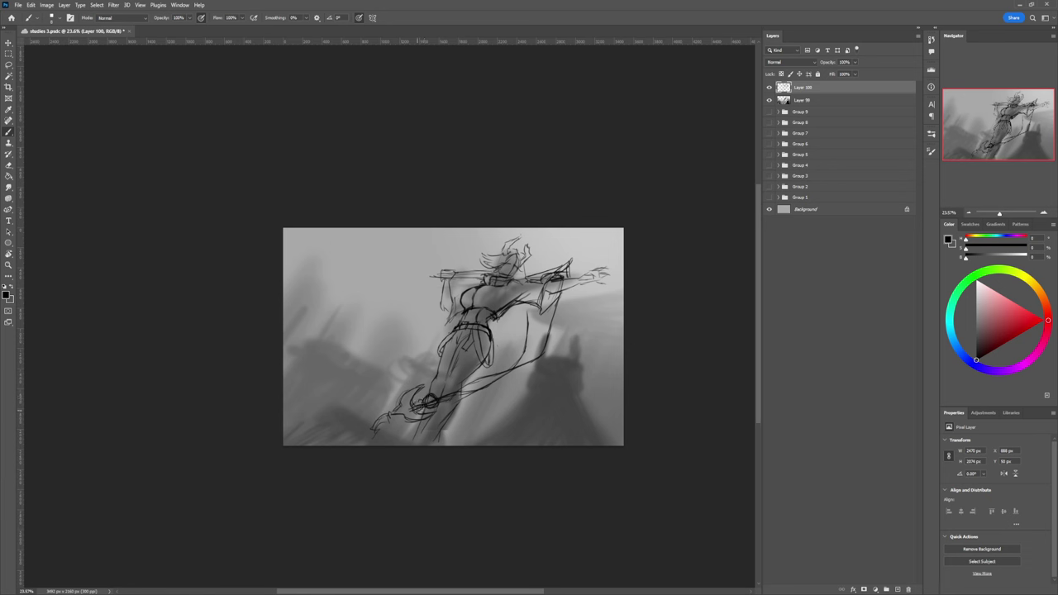
pyautogui.press('e')
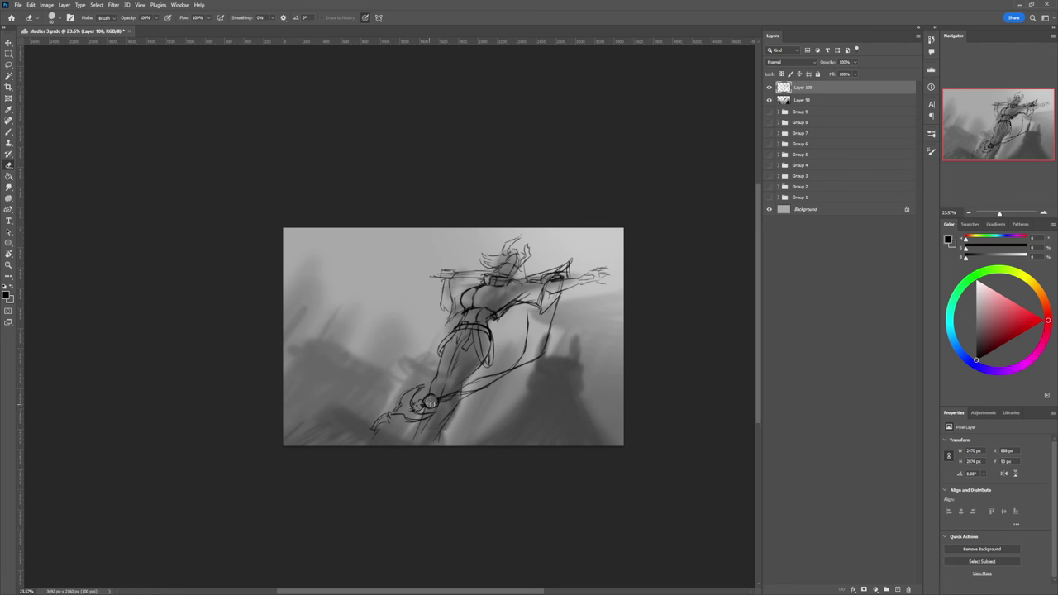
pyautogui.press('b')
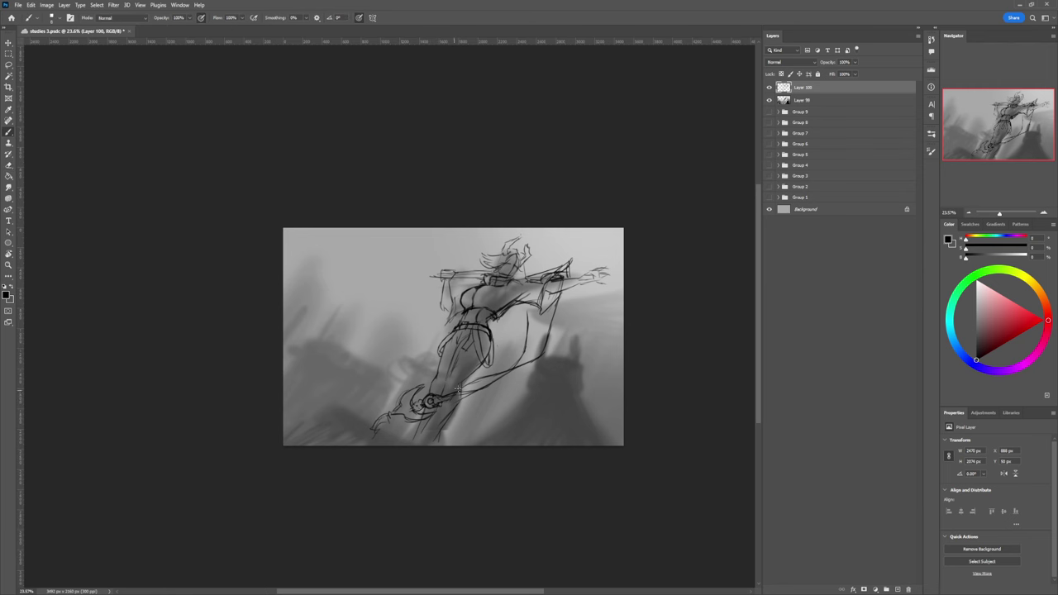
# Step: Sketch the draped cloak folds, ragged collar and horn outlines over the dark horned silhouette in the foreground
pyautogui.press('z')
pyautogui.keyDown('alt'); pyautogui.click(465, 385); pyautogui.keyUp('alt')
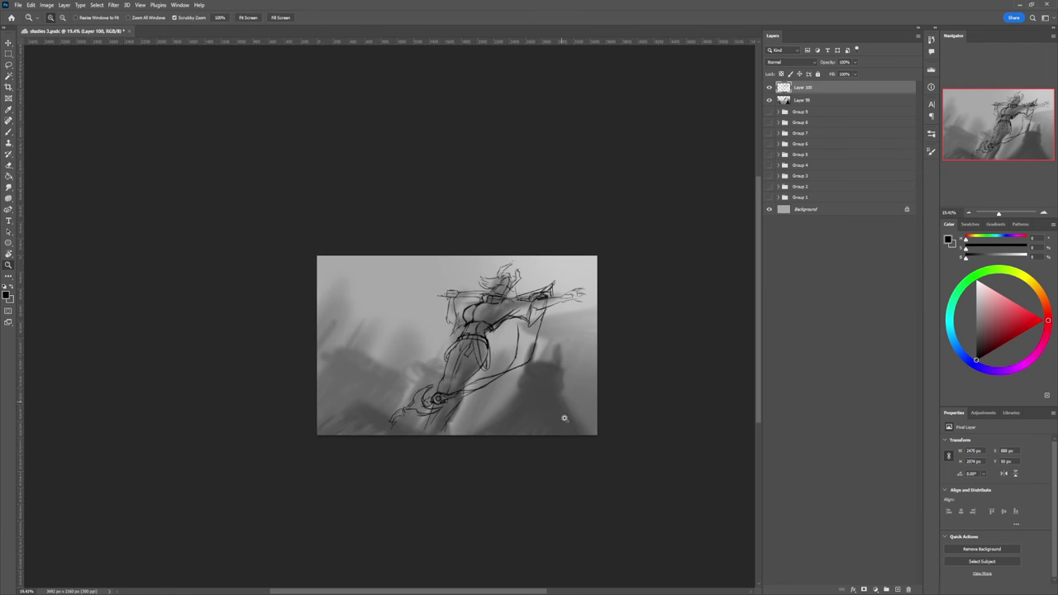
pyautogui.press('b')
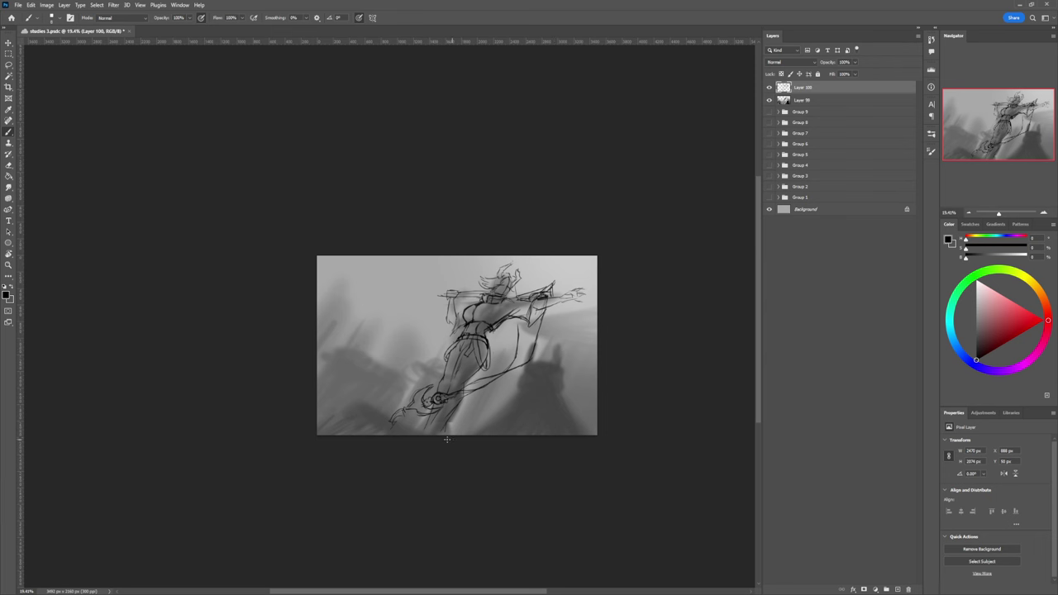
pyautogui.moveTo(519, 394)
pyautogui.mouseDown()
pyautogui.moveTo(460, 438)
pyautogui.moveTo(529, 379)
pyautogui.moveTo(460, 443)
pyautogui.moveTo(556, 372)
pyautogui.moveTo(505, 441)
pyautogui.moveTo(562, 384)
pyautogui.moveTo(550, 411)
pyautogui.moveTo(541, 384)
pyautogui.moveTo(541, 403)
pyautogui.moveTo(518, 434)
pyautogui.mouseUp()
pyautogui.moveTo(537, 395); pyautogui.dragTo(504, 429)
pyautogui.moveTo(565, 416); pyautogui.dragTo(578, 436)
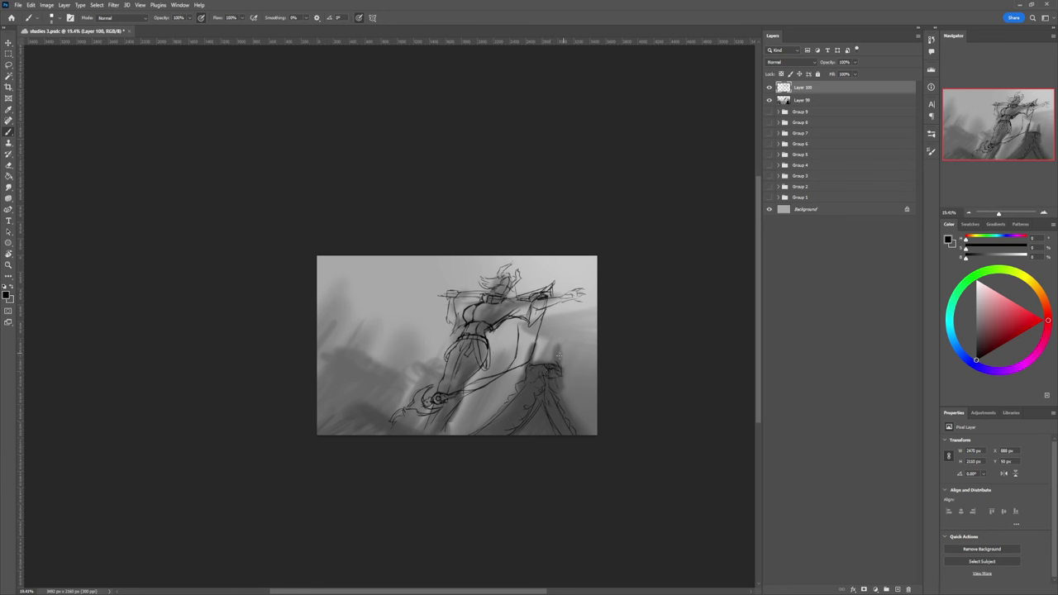
pyautogui.moveTo(554, 361); pyautogui.dragTo(556, 348)
# Step: Lasso the foreground silhouette's line work, then scale it down and shift it toward the image's outer edge with Free Transform
pyautogui.press('z')
pyautogui.moveTo(537, 374); pyautogui.dragTo(492, 372)
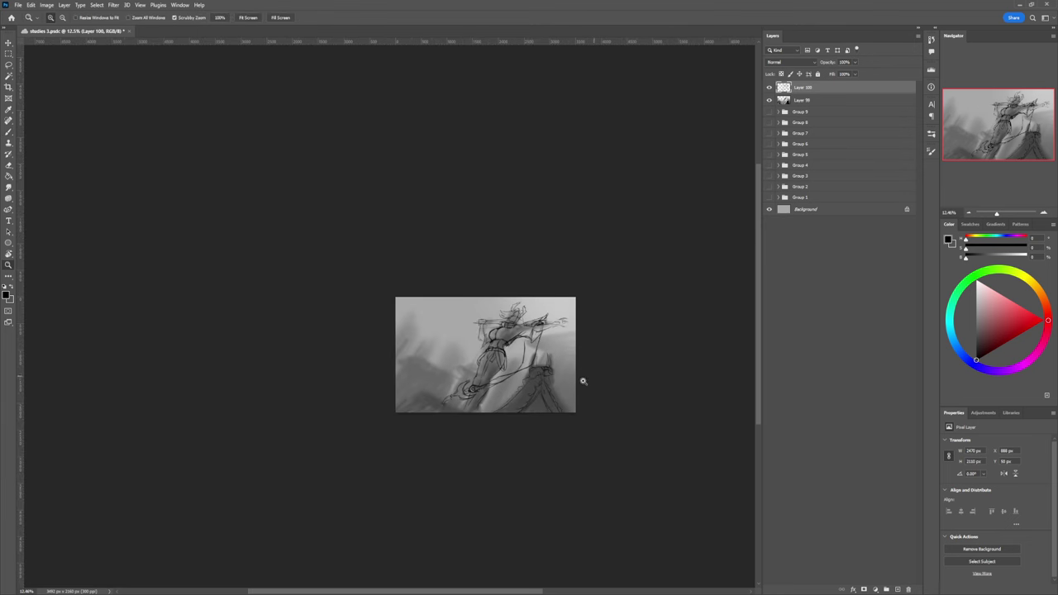
pyautogui.click(561, 402)
pyautogui.press('l')
pyautogui.moveTo(582, 420)
pyautogui.mouseDown()
pyautogui.moveTo(545, 298)
pyautogui.moveTo(409, 417)
pyautogui.mouseUp()
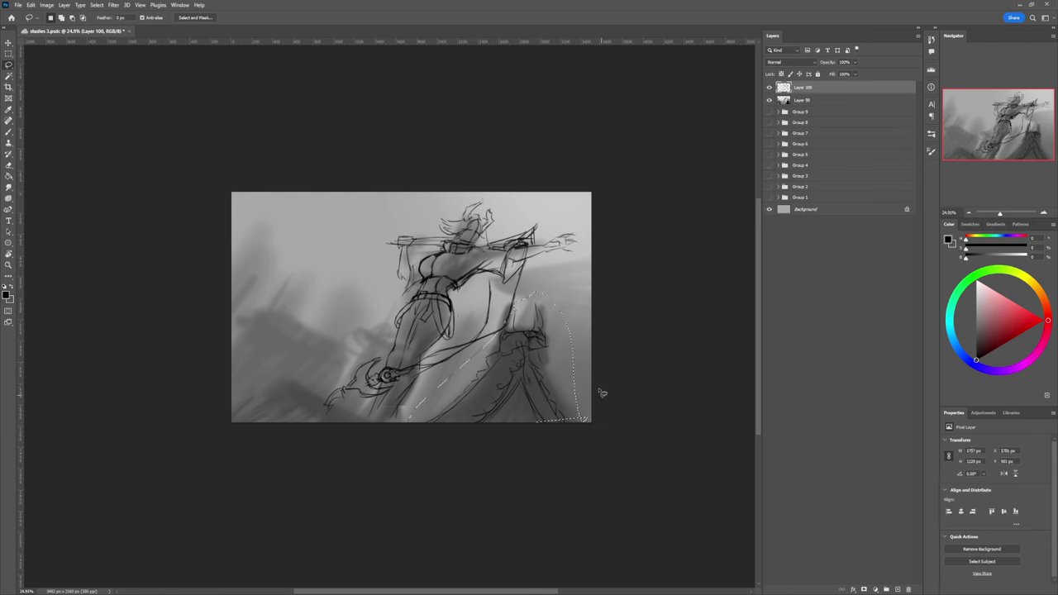
pyautogui.hotkey('ctrl', 't')
pyautogui.moveTo(586, 292); pyautogui.dragTo(554, 315)
pyautogui.moveTo(534, 351); pyautogui.dragTo(564, 351)
pyautogui.press('Return')
pyautogui.hotkey('ctrl', 'd')
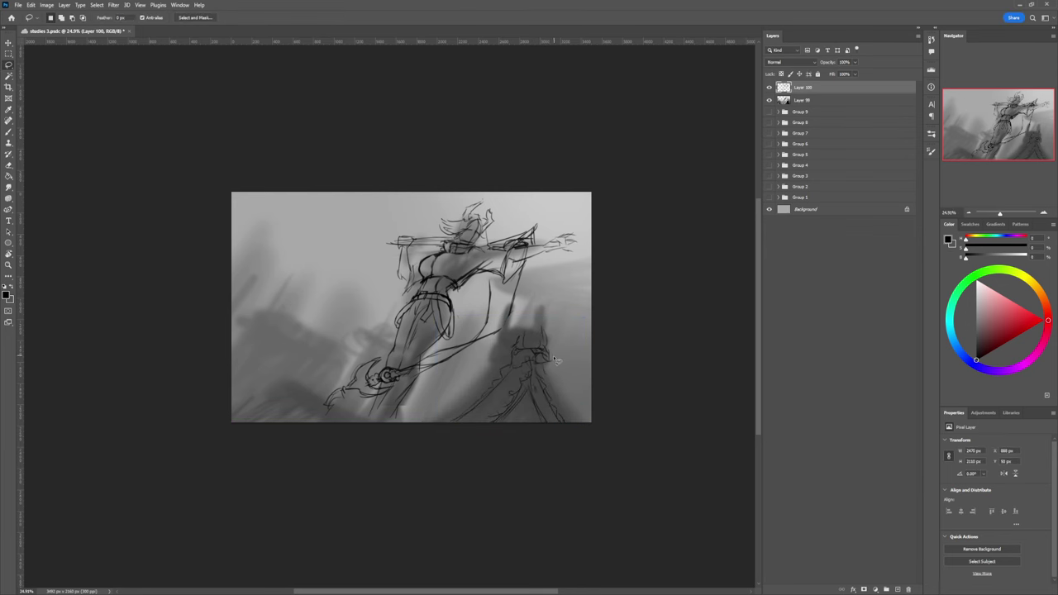
# Step: Enlarge the selected foreground silhouette line work to about 128% with Free Transform, tilt it clockwise and reposition it over the dark shape
pyautogui.press('z')
pyautogui.moveTo(510, 413); pyautogui.dragTo(430, 397)
pyautogui.moveTo(492, 417)
pyautogui.mouseDown()
pyautogui.moveTo(595, 386)
pyautogui.moveTo(533, 360)
pyautogui.moveTo(620, 416)
pyautogui.mouseUp()
pyautogui.press('l')
pyautogui.hotkey('ctrl', 't')
pyautogui.moveTo(610, 309); pyautogui.dragTo(622, 326)
pyautogui.moveTo(572, 377); pyautogui.dragTo(622, 396)
pyautogui.moveTo(583, 397); pyautogui.dragTo(580, 391)
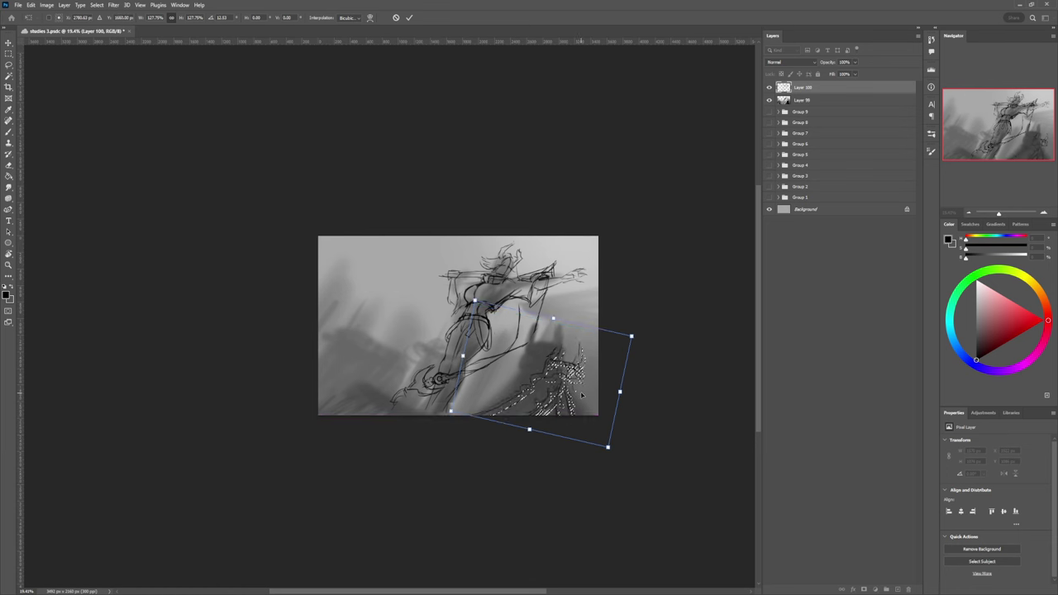
# Step: Reduce the silhouette line work's tilt, stretch it taller and pull its edges and lower corner to fit the dark shape, applying the transform
pyautogui.moveTo(638, 326); pyautogui.dragTo(616, 329)
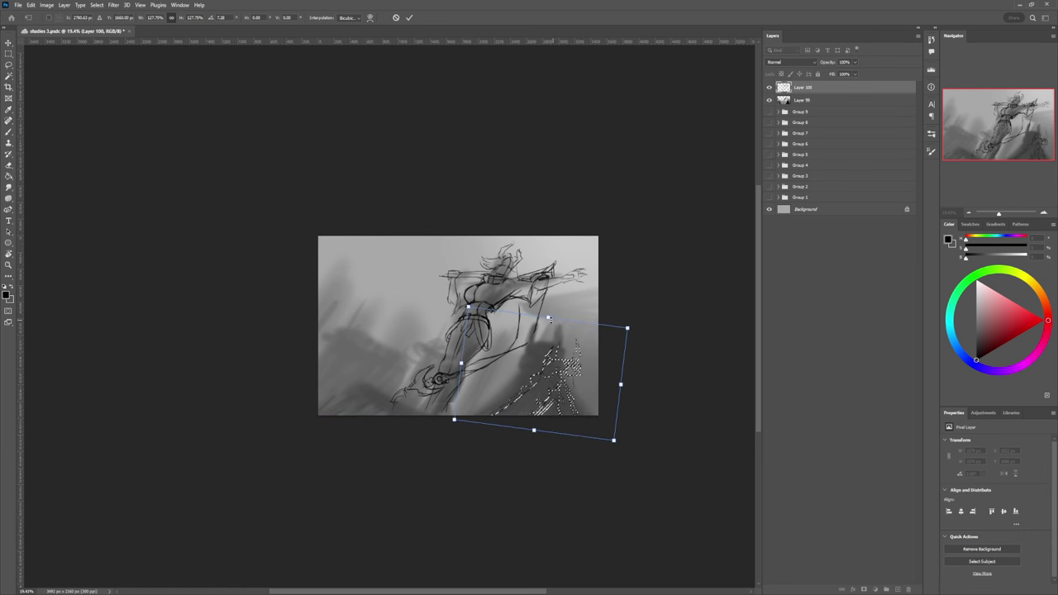
pyautogui.moveTo(548, 318); pyautogui.dragTo(550, 303)
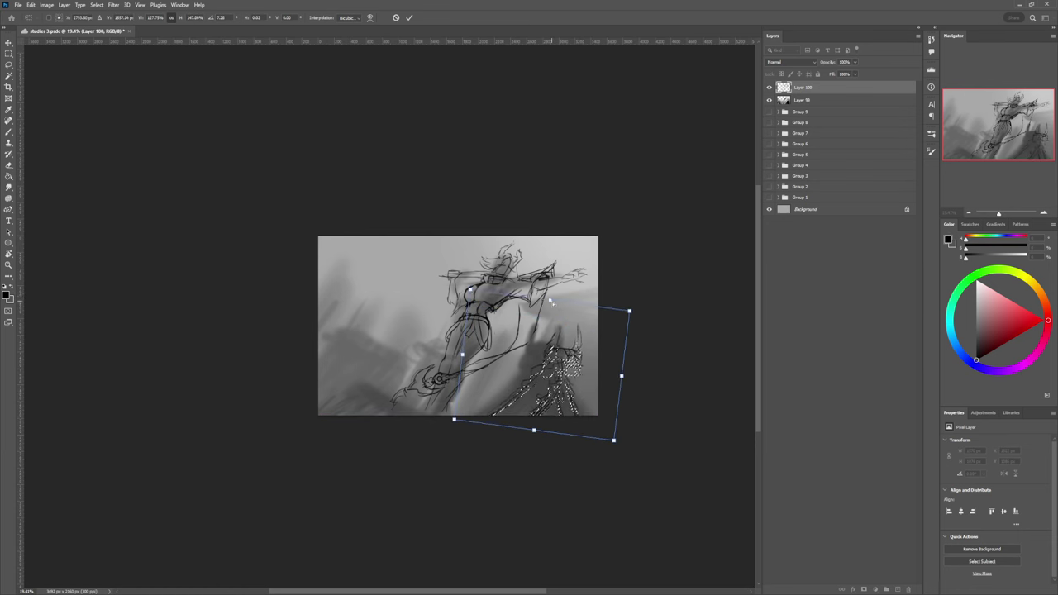
pyautogui.moveTo(620, 377); pyautogui.dragTo(609, 373)
pyautogui.moveTo(547, 307); pyautogui.dragTo(560, 345)
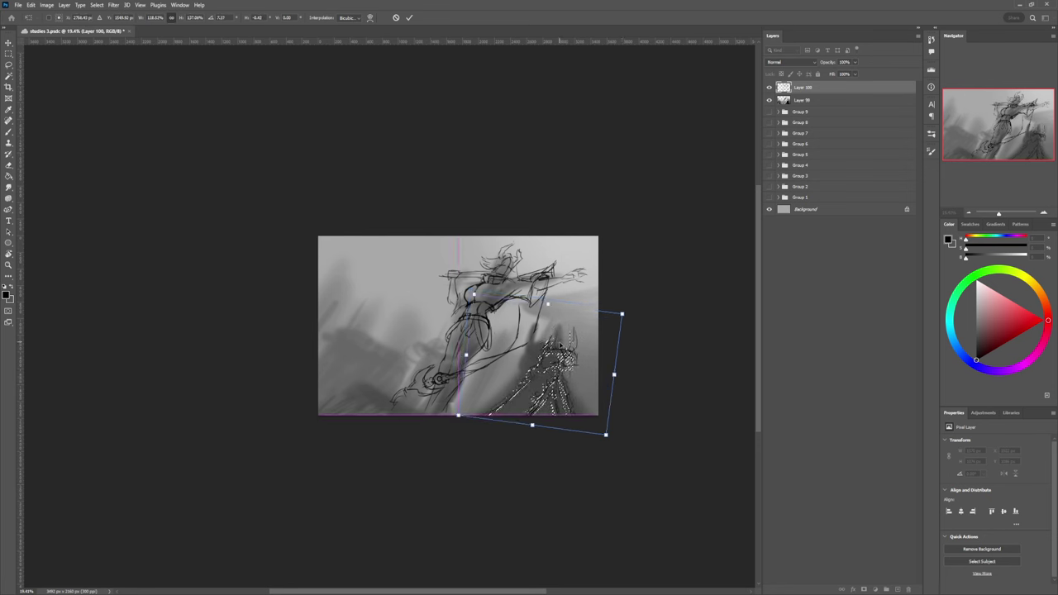
pyautogui.moveTo(461, 419); pyautogui.dragTo(443, 420)
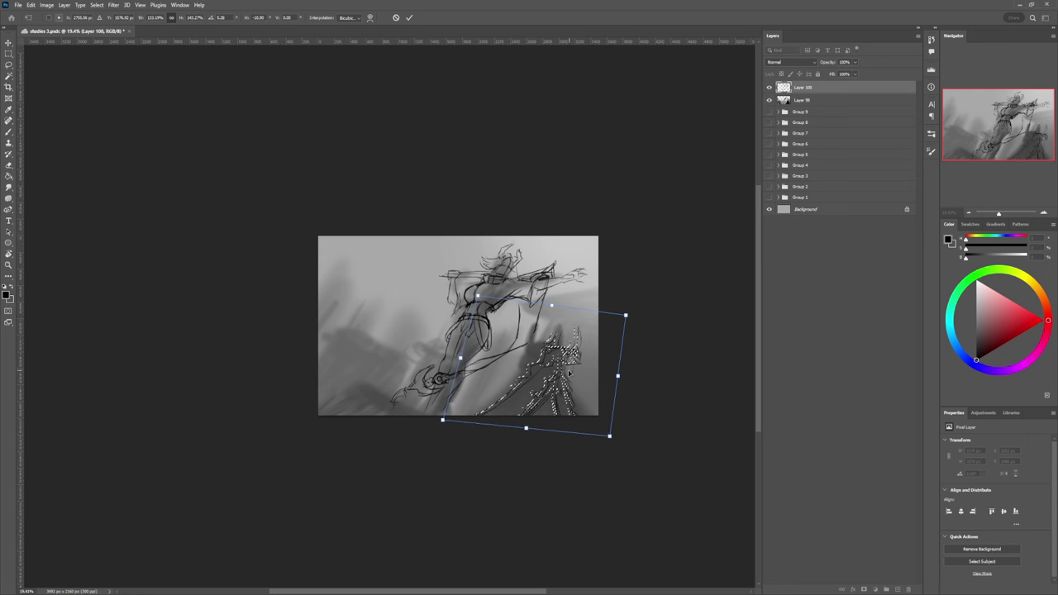
pyautogui.press('Return')
# Step: Lasso the main horned figure's line work, scale it to about 96% with Free Transform and shift it upward
pyautogui.press('z')
pyautogui.moveTo(551, 386); pyautogui.dragTo(506, 383)
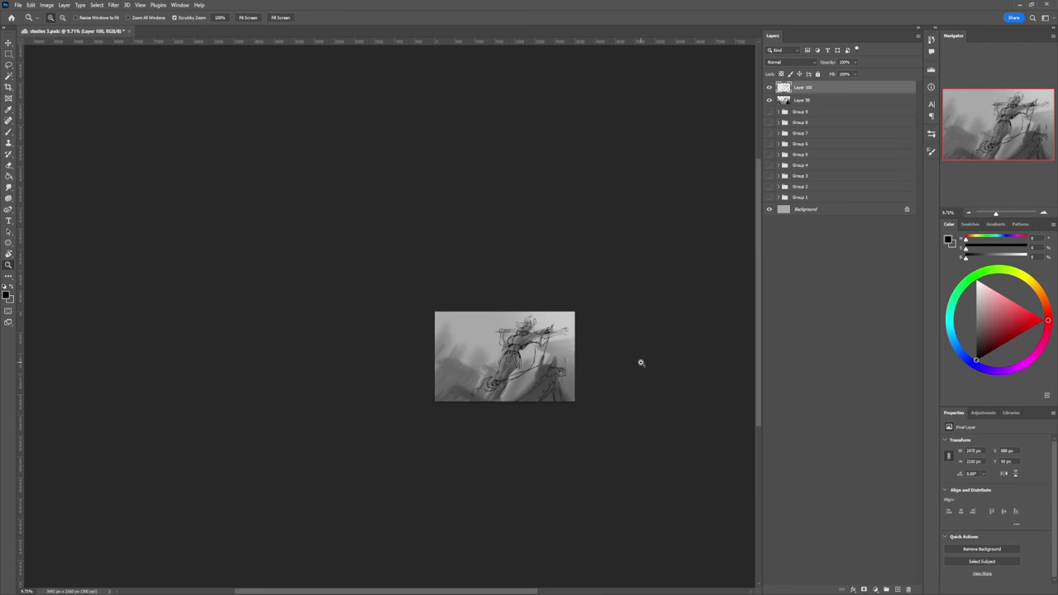
pyautogui.moveTo(495, 421); pyautogui.dragTo(537, 401)
pyautogui.press('b')
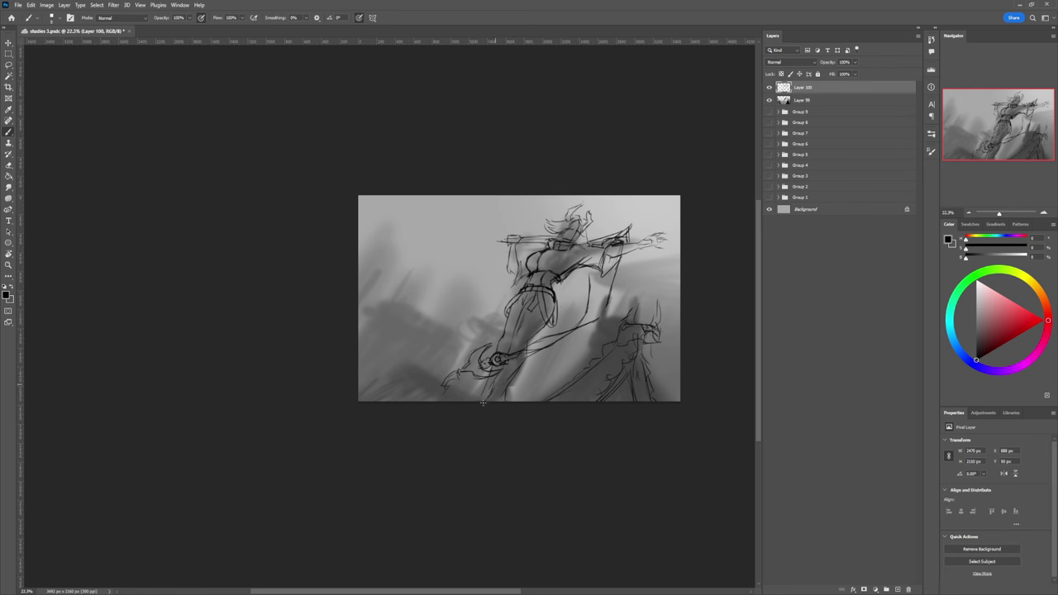
pyautogui.press('z')
pyautogui.scroll(-2, 492, 393)
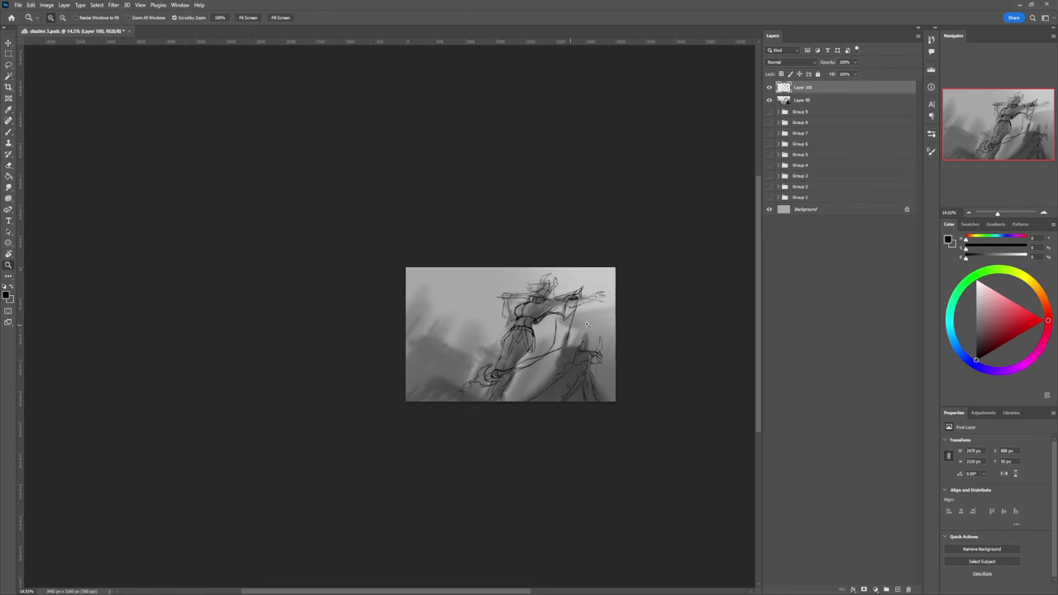
pyautogui.scroll(2, 509, 424)
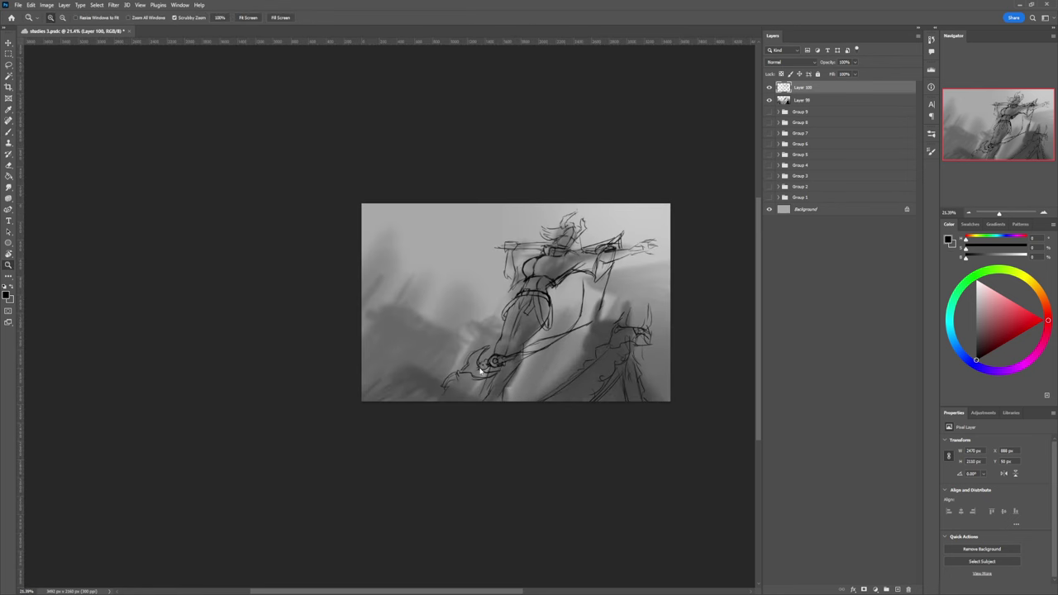
pyautogui.press('l')
pyautogui.moveTo(512, 437)
pyautogui.mouseDown()
pyautogui.moveTo(539, 376)
pyautogui.moveTo(618, 300)
pyautogui.moveTo(650, 221)
pyautogui.moveTo(545, 210)
pyautogui.moveTo(420, 363)
pyautogui.moveTo(517, 402)
pyautogui.mouseUp()
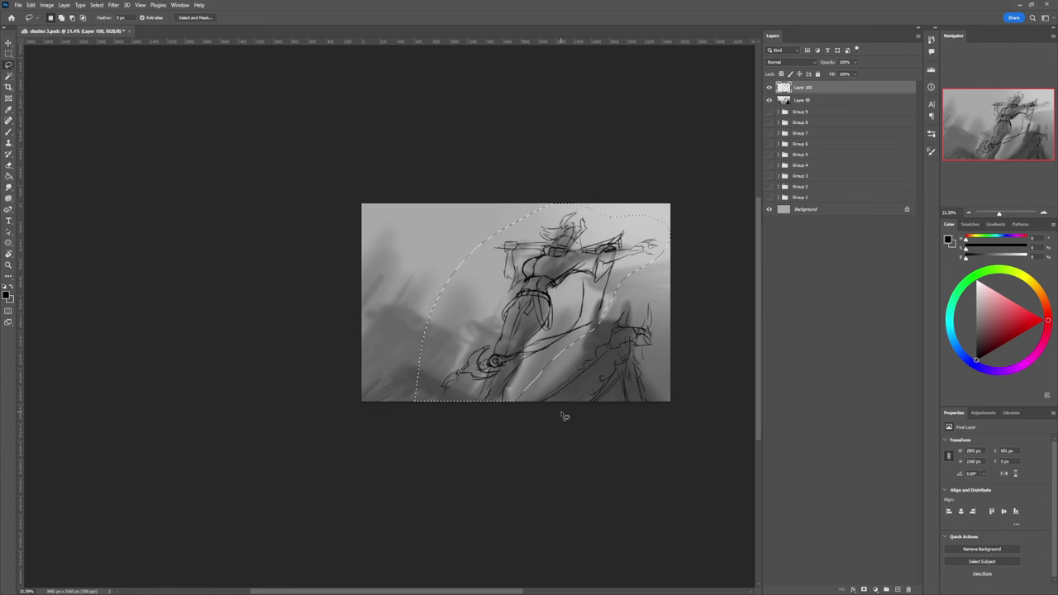
pyautogui.hotkey('ctrl', 't')
pyautogui.moveTo(670, 204); pyautogui.dragTo(661, 213)
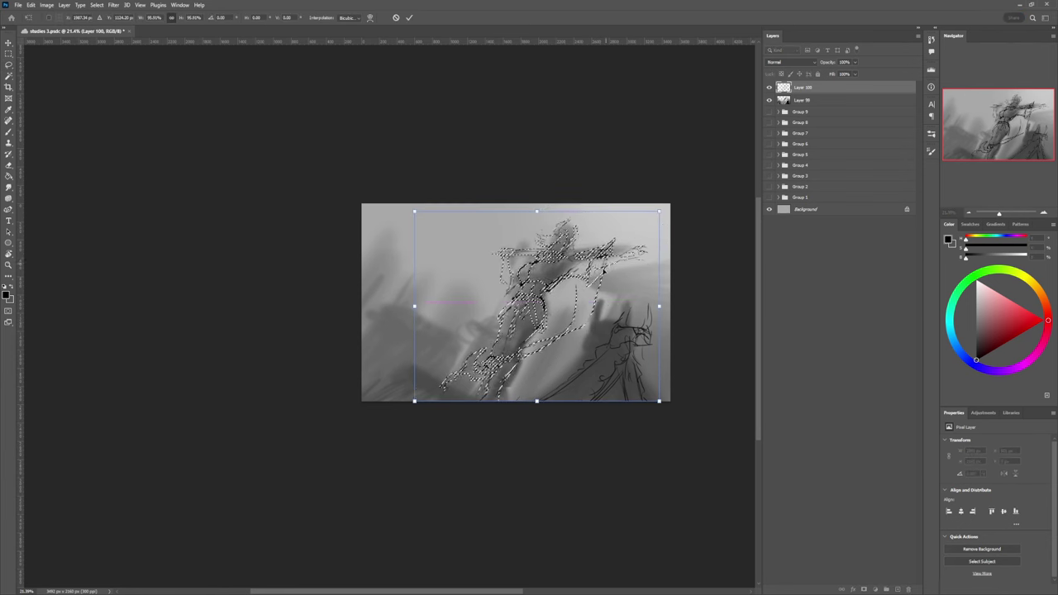
pyautogui.moveTo(583, 310); pyautogui.dragTo(587, 302)
# Step: Stretch the main figure's line work toward the canvas bottom and pull its lower corners outward, then apply the transform and deselect
pyautogui.moveTo(538, 395); pyautogui.dragTo(539, 401)
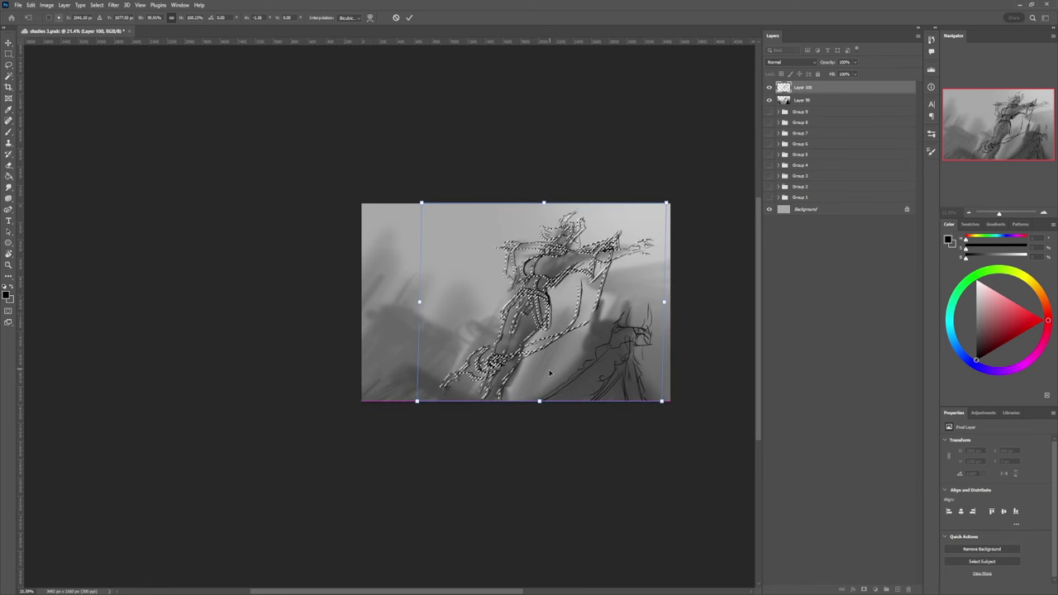
pyautogui.moveTo(662, 402); pyautogui.dragTo(680, 405)
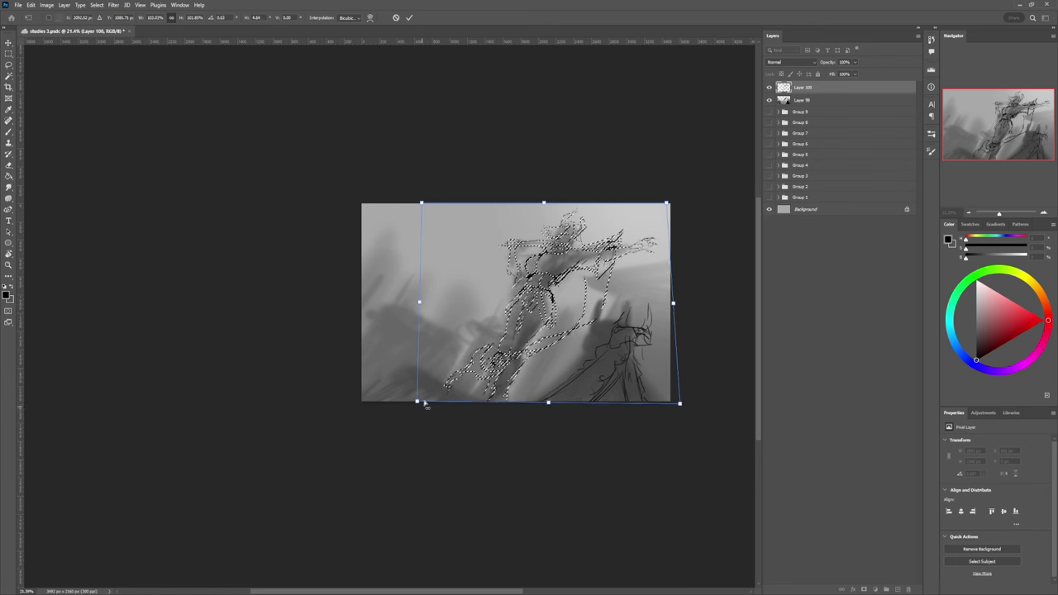
pyautogui.moveTo(417, 402); pyautogui.dragTo(401, 404)
pyautogui.moveTo(576, 360)
pyautogui.mouseDown()
pyautogui.moveTo(585, 355)
pyautogui.moveTo(575, 357)
pyautogui.mouseUp()
pyautogui.press('Return')
pyautogui.hotkey('ctrl', 'd')
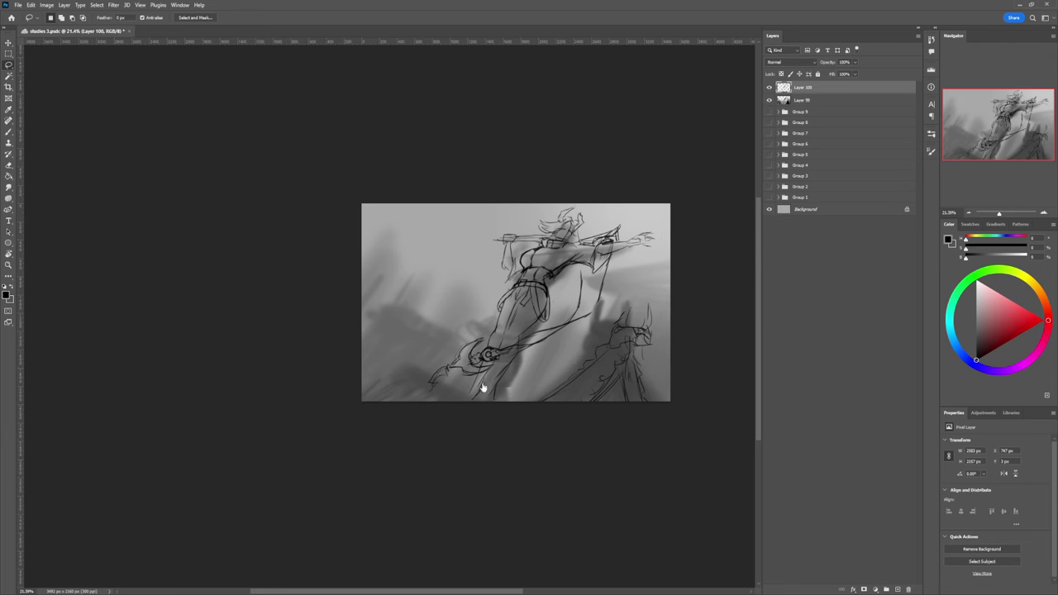
# Step: Sketch loose sweeping lines behind the foreground silhouette and a peaked, sloping ridge in the opposite lower corner of the canvas
pyautogui.press('z')
pyautogui.moveTo(512, 398); pyautogui.dragTo(482, 379)
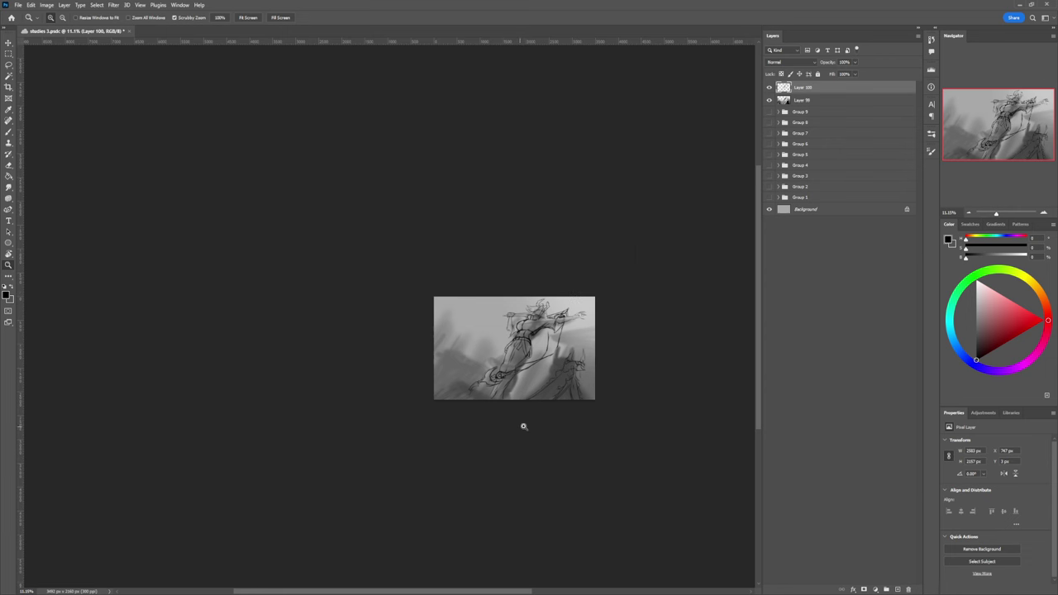
pyautogui.scroll(2, 522, 425)
pyautogui.press('b')
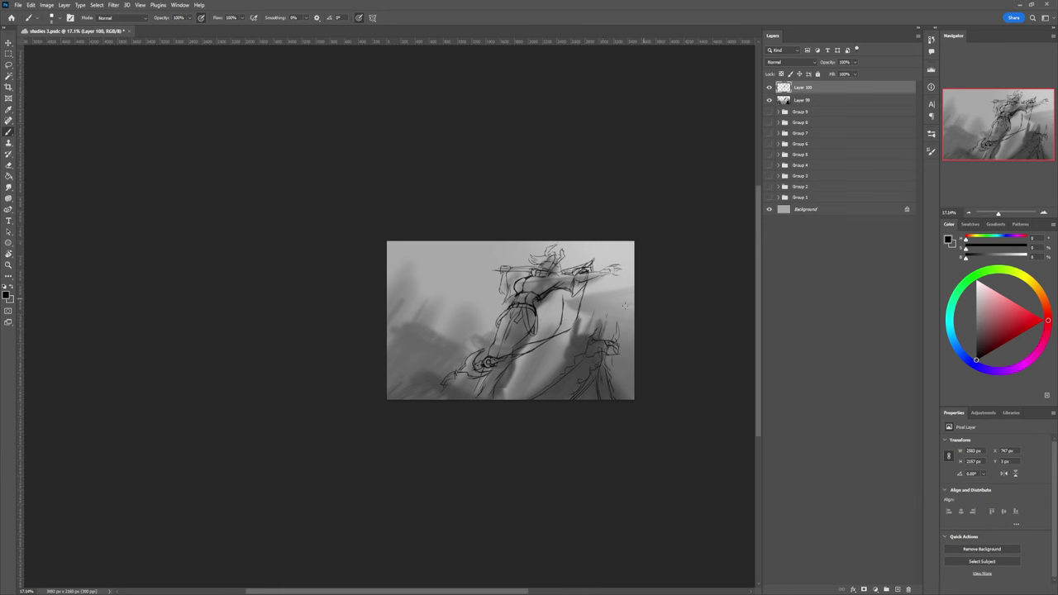
pyautogui.moveTo(621, 305)
pyautogui.mouseDown()
pyautogui.moveTo(591, 309)
pyautogui.moveTo(610, 315)
pyautogui.mouseUp()
pyautogui.moveTo(623, 318); pyautogui.dragTo(608, 323)
pyautogui.moveTo(439, 376); pyautogui.dragTo(435, 382)
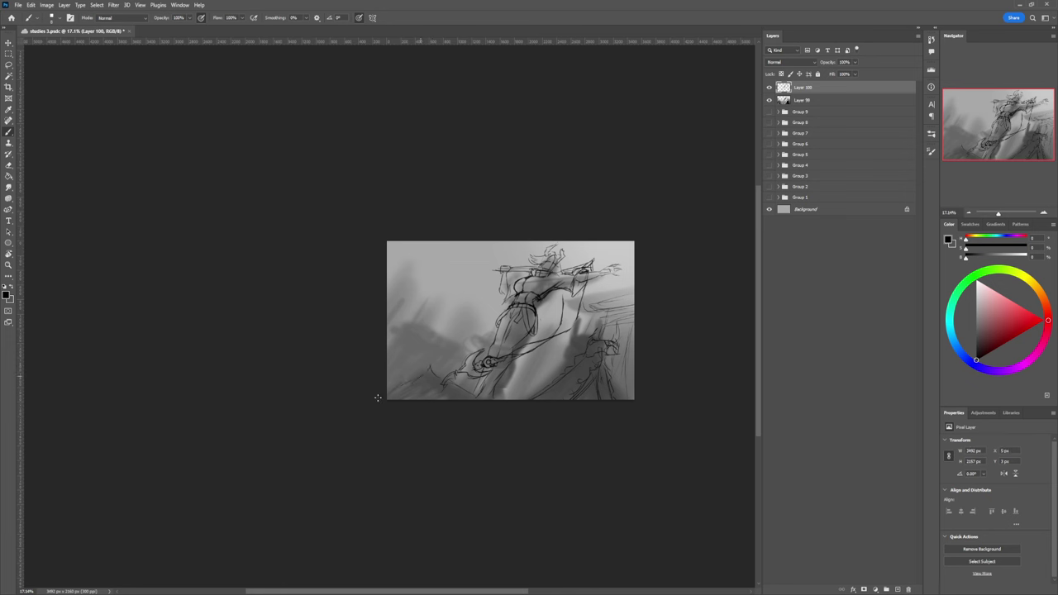
pyautogui.moveTo(428, 367)
pyautogui.mouseDown()
pyautogui.moveTo(380, 386)
pyautogui.moveTo(435, 360)
pyautogui.moveTo(412, 380)
pyautogui.mouseUp()
# Step: Lower the opacity of the value painting and rough line-work layers, and add a new layer above them
pyautogui.press('z')
pyautogui.moveTo(544, 389)
pyautogui.mouseDown()
pyautogui.moveTo(512, 386)
pyautogui.moveTo(586, 379)
pyautogui.moveTo(648, 333)
pyautogui.mouseUp()
pyautogui.click(819, 100)
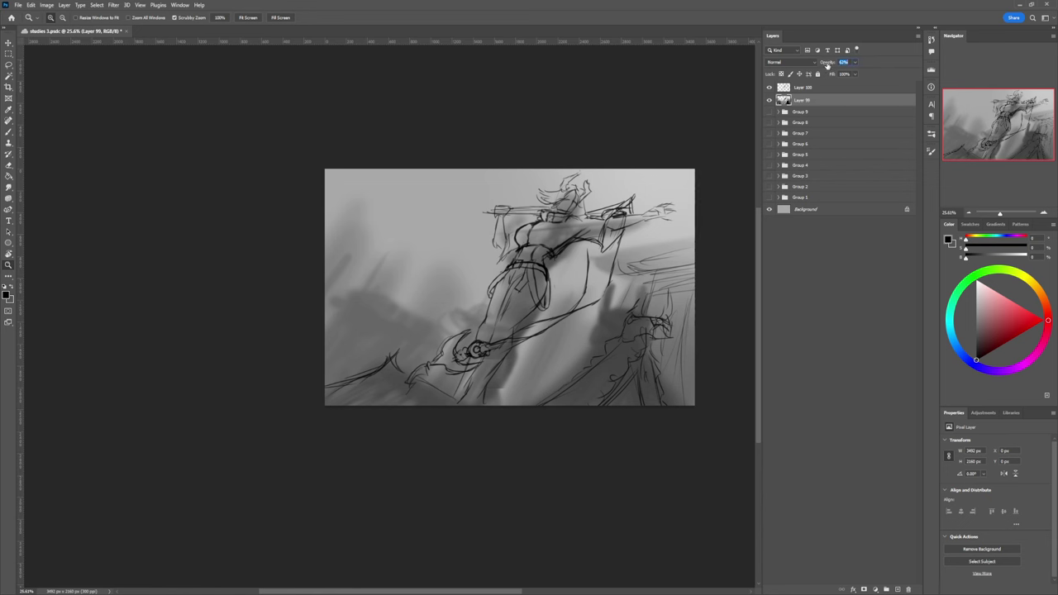
pyautogui.press('4')
pyautogui.moveTo(822, 65); pyautogui.dragTo(809, 73)
pyautogui.click(823, 88)
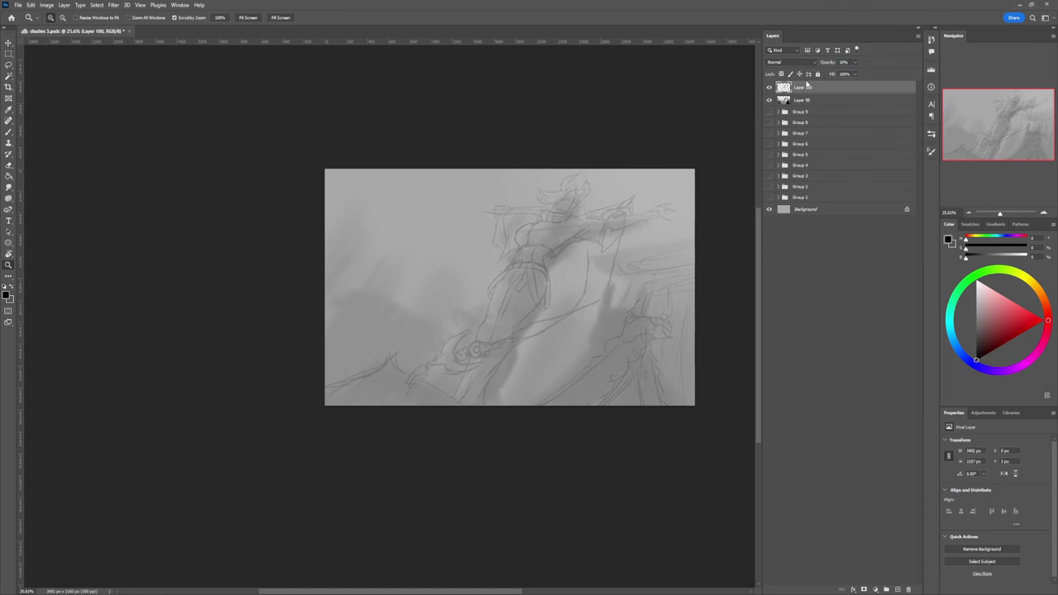
pyautogui.hotkey('ctrl', 'shift', 'alt', 'n')
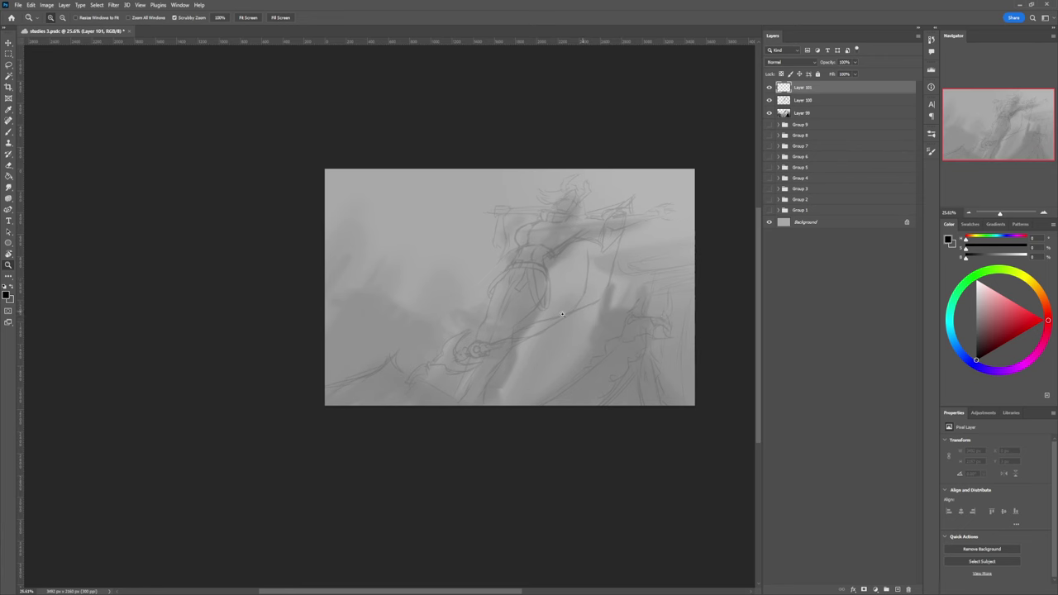
# Step: Draw the main figure's two slanted eyes and brows in thin black lines over the faded head sketch
pyautogui.moveTo(574, 351); pyautogui.dragTo(508, 349)
pyautogui.moveTo(574, 262); pyautogui.dragTo(661, 267)
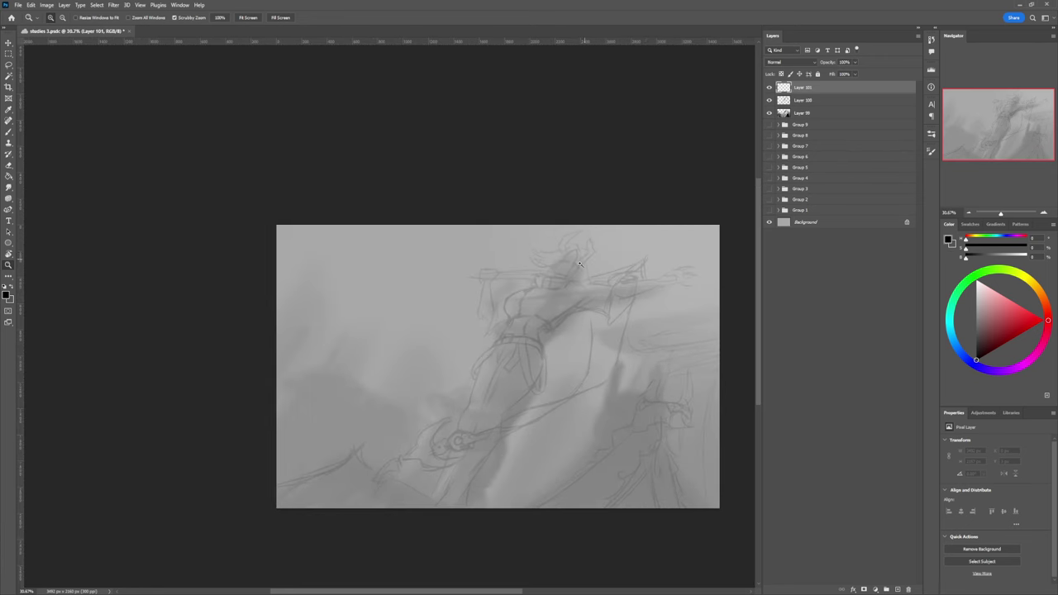
pyautogui.scroll(5, 579, 263)
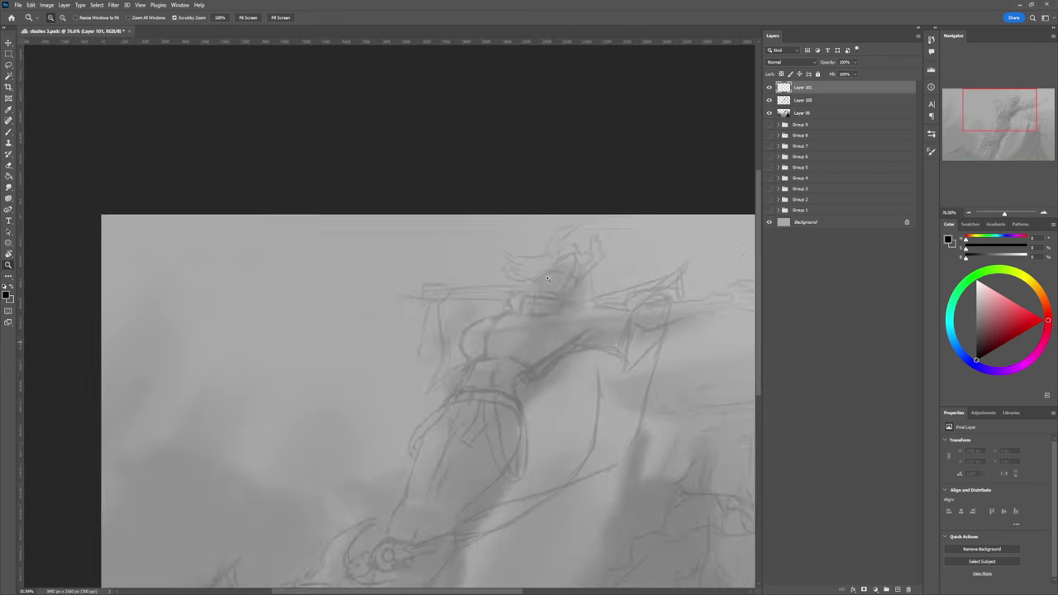
pyautogui.scroll(-5, 547, 278)
pyautogui.scroll(6, 562, 248)
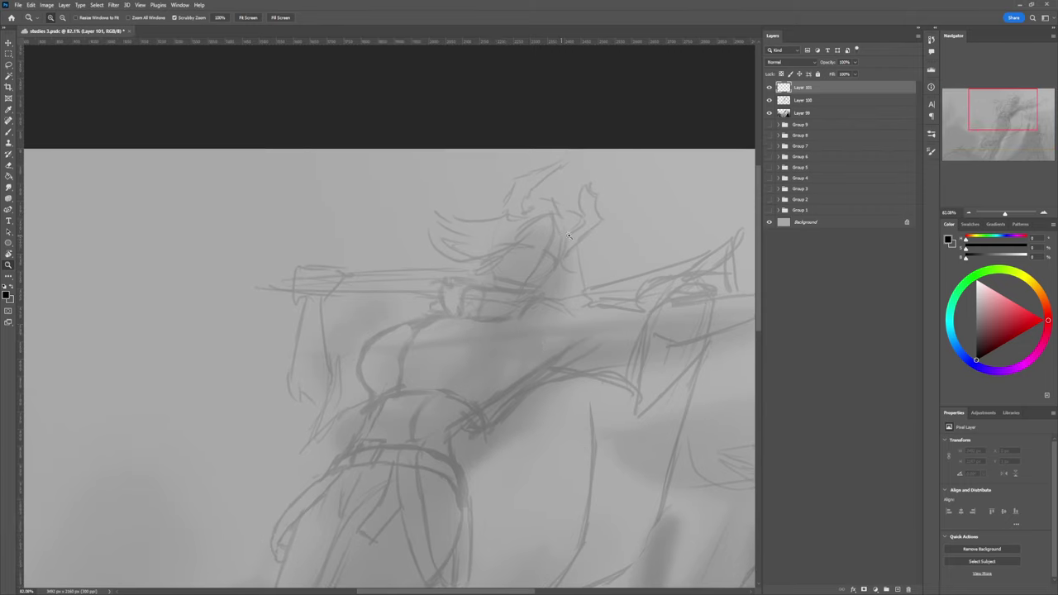
pyautogui.scroll(2, 568, 236)
pyautogui.press('b')
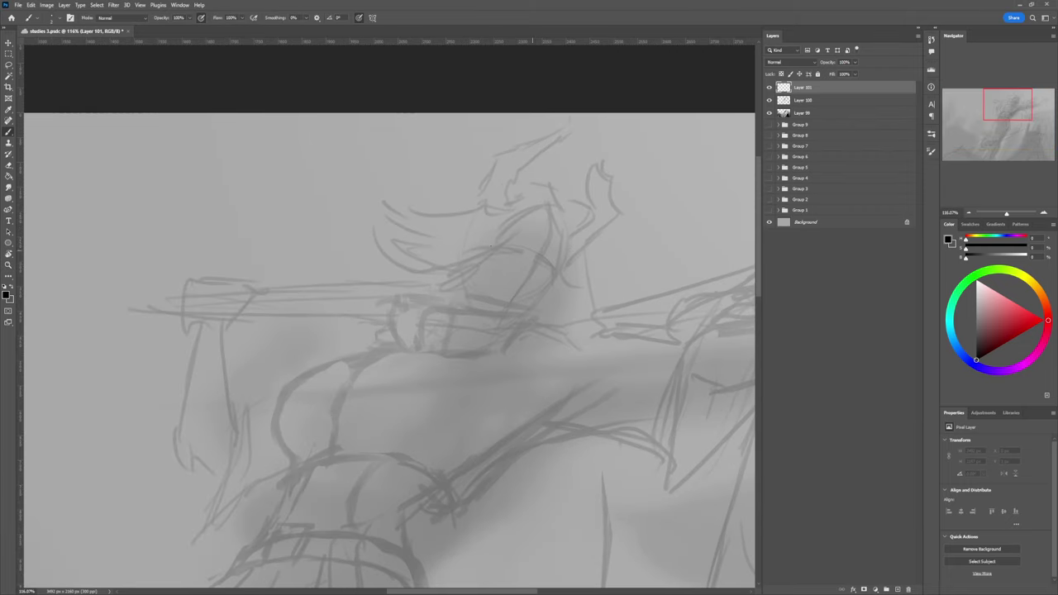
pyautogui.moveTo(554, 268)
pyautogui.mouseDown()
pyautogui.moveTo(536, 251)
pyautogui.moveTo(481, 245)
pyautogui.mouseUp()
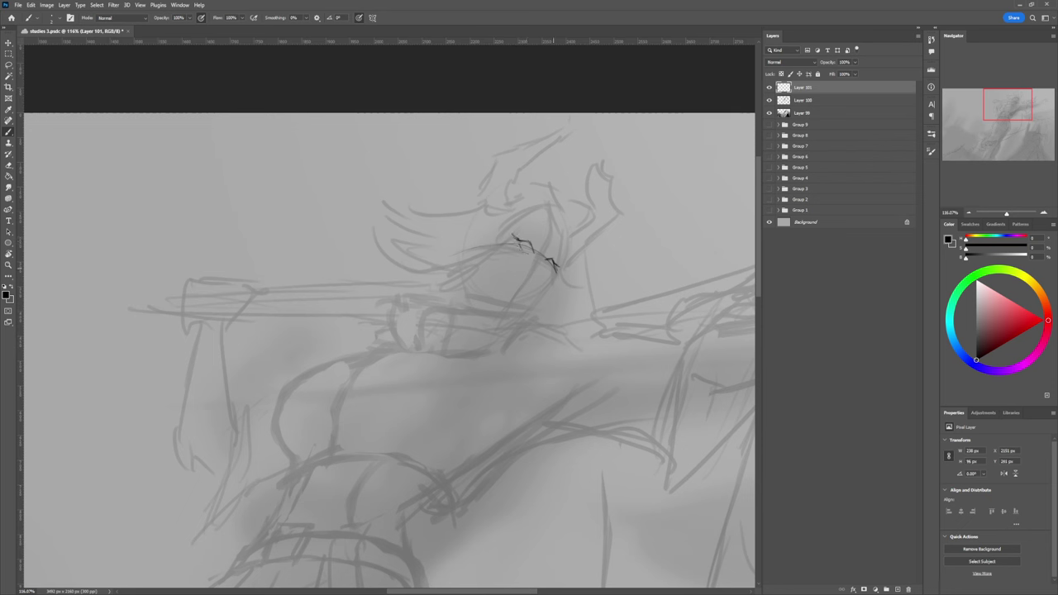
# Step: Lasso the left-hand eye, nudge it slightly outward with Free Transform and deselect it
pyautogui.press('l')
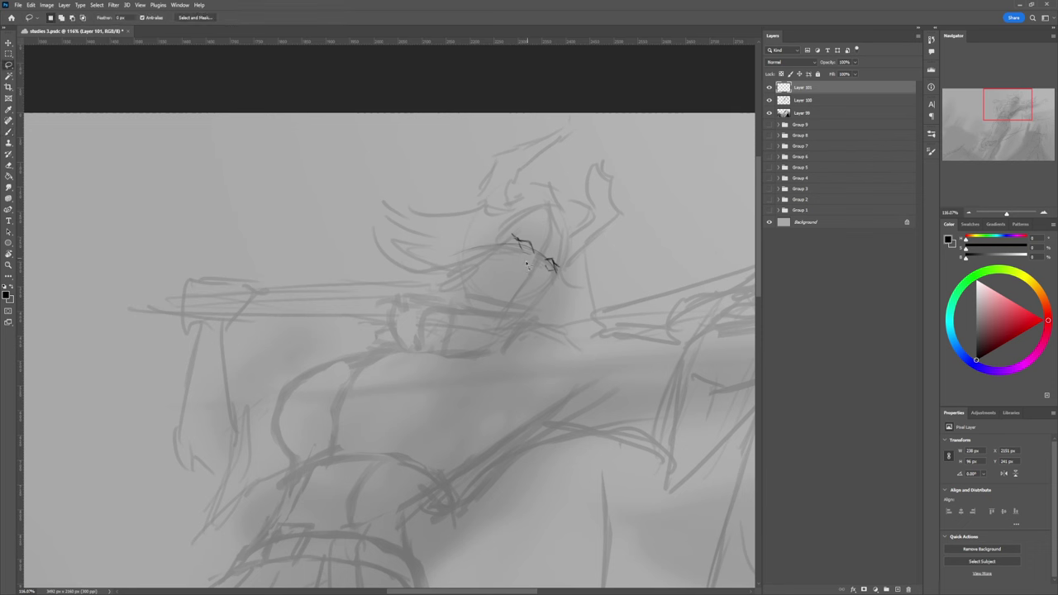
pyautogui.moveTo(537, 263)
pyautogui.mouseDown()
pyautogui.moveTo(542, 246)
pyautogui.moveTo(550, 263)
pyautogui.moveTo(534, 234)
pyautogui.mouseUp()
pyautogui.hotkey('ctrl', 't')
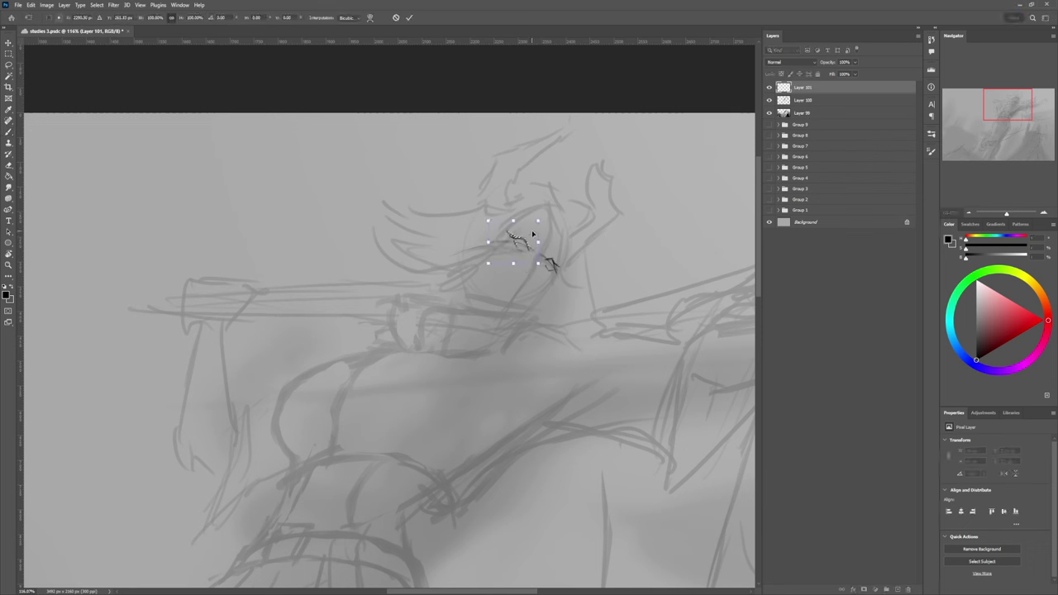
pyautogui.press('Return')
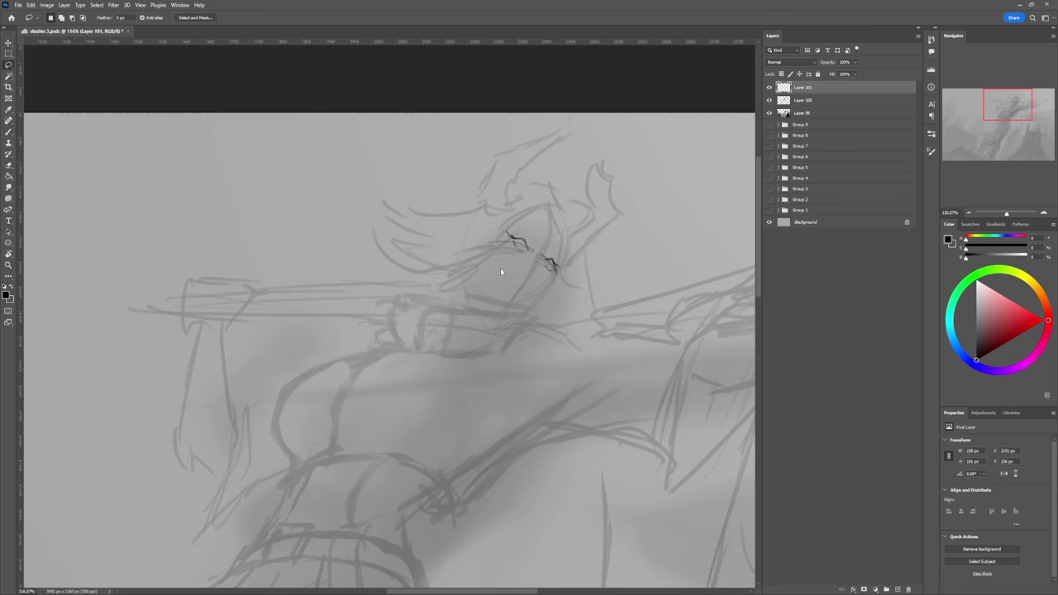
pyautogui.moveTo(526, 281); pyautogui.dragTo(513, 243)
# Step: Draw the nose bridge, nose tip and nostril in thin black lines below the eyes, cleaning up stray marks with the eraser
pyautogui.scroll(4, 530, 279)
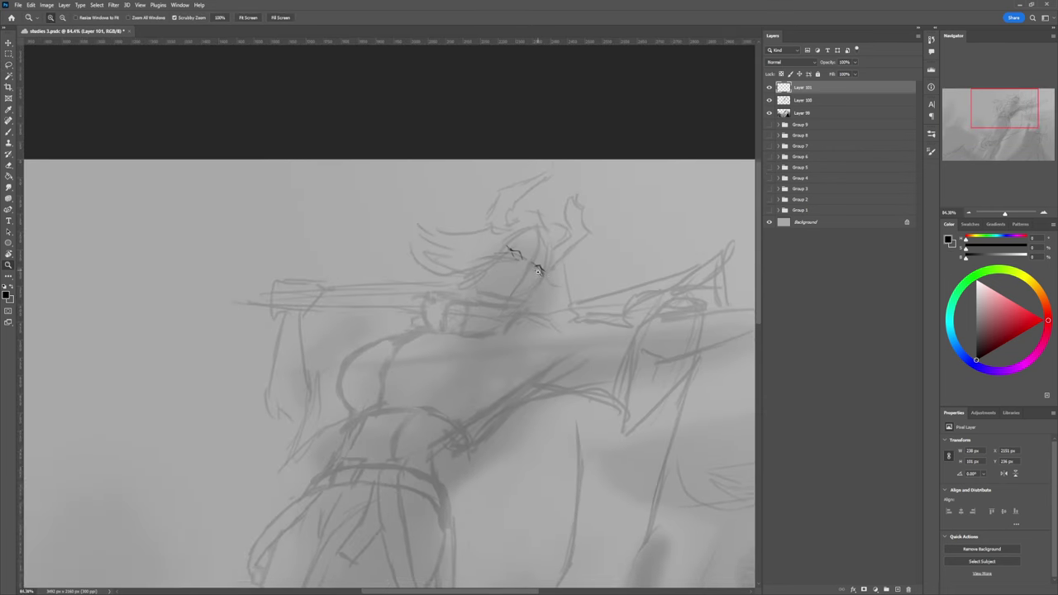
pyautogui.press('b')
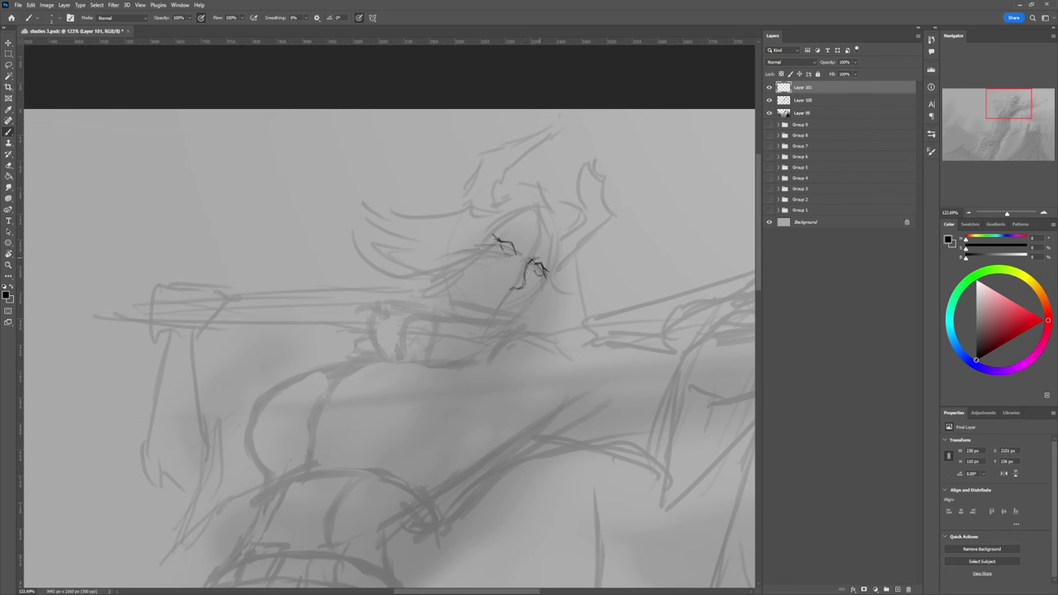
pyautogui.moveTo(540, 257); pyautogui.dragTo(526, 277)
pyautogui.press('e')
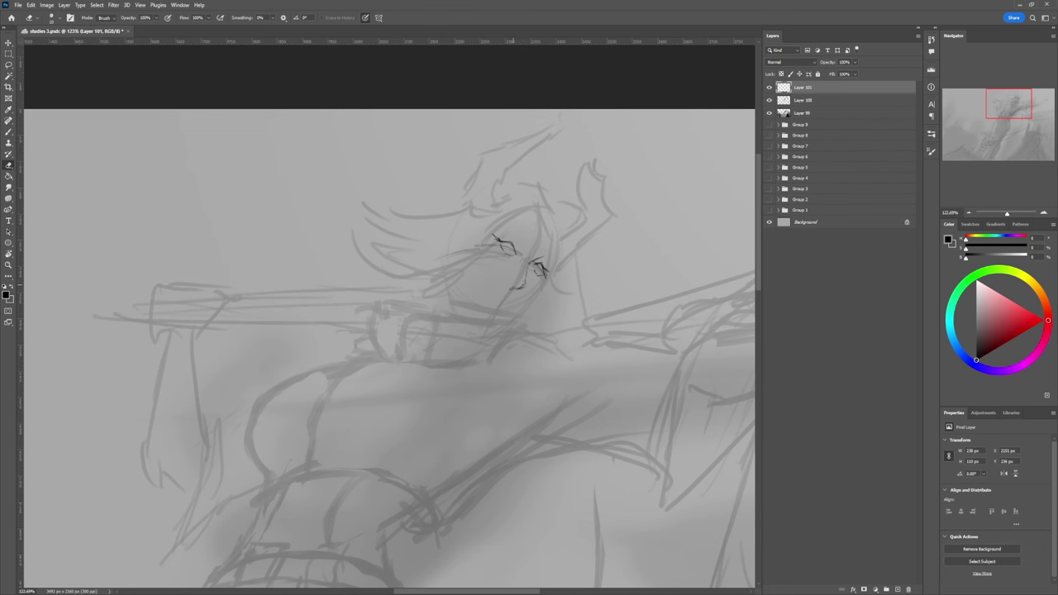
pyautogui.press('b')
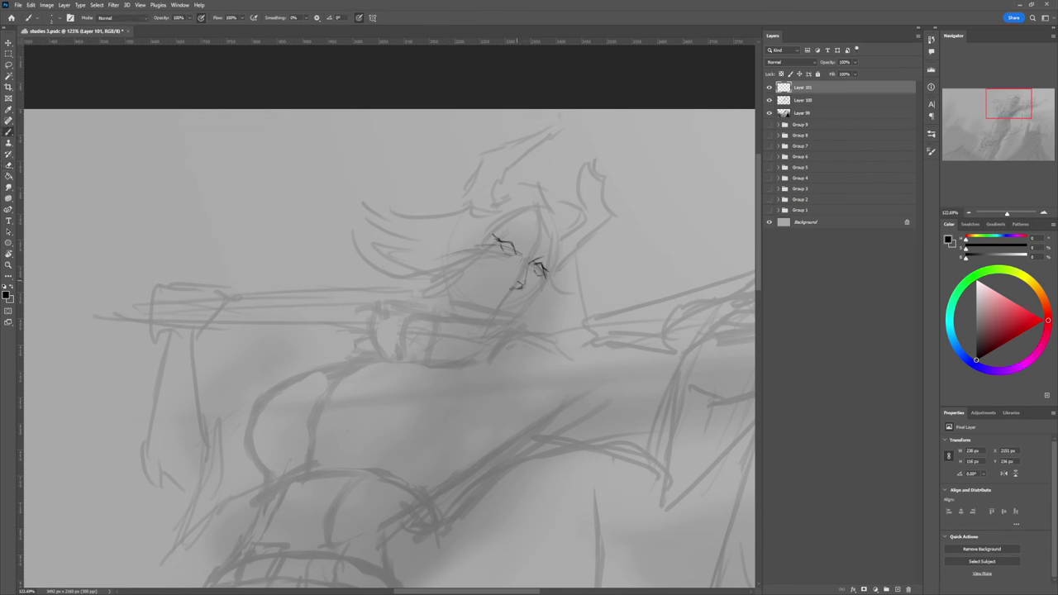
pyautogui.press('e')
pyautogui.moveTo(520, 289); pyautogui.dragTo(509, 287)
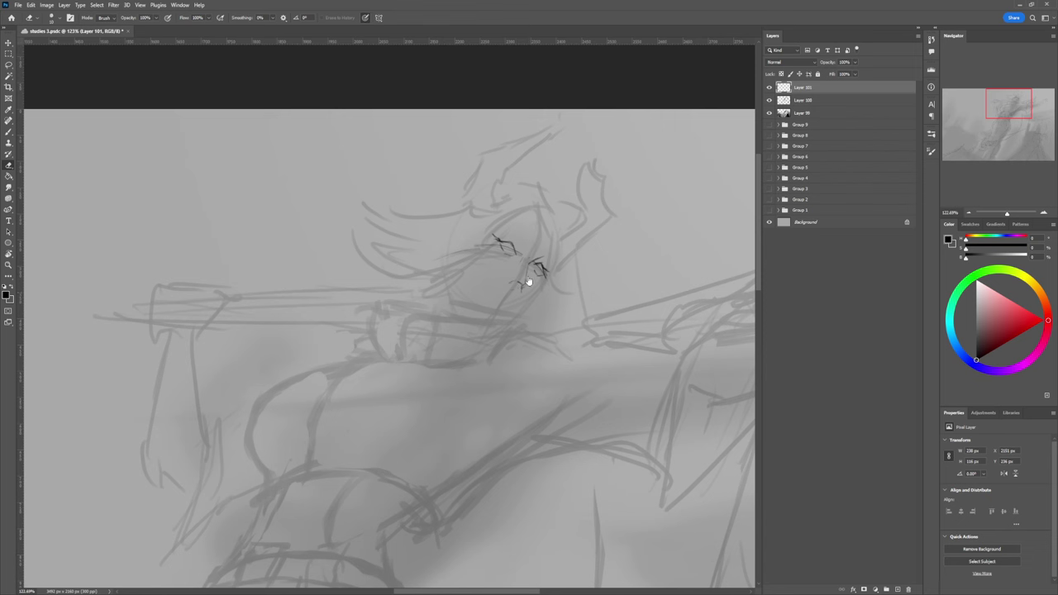
pyautogui.press('b')
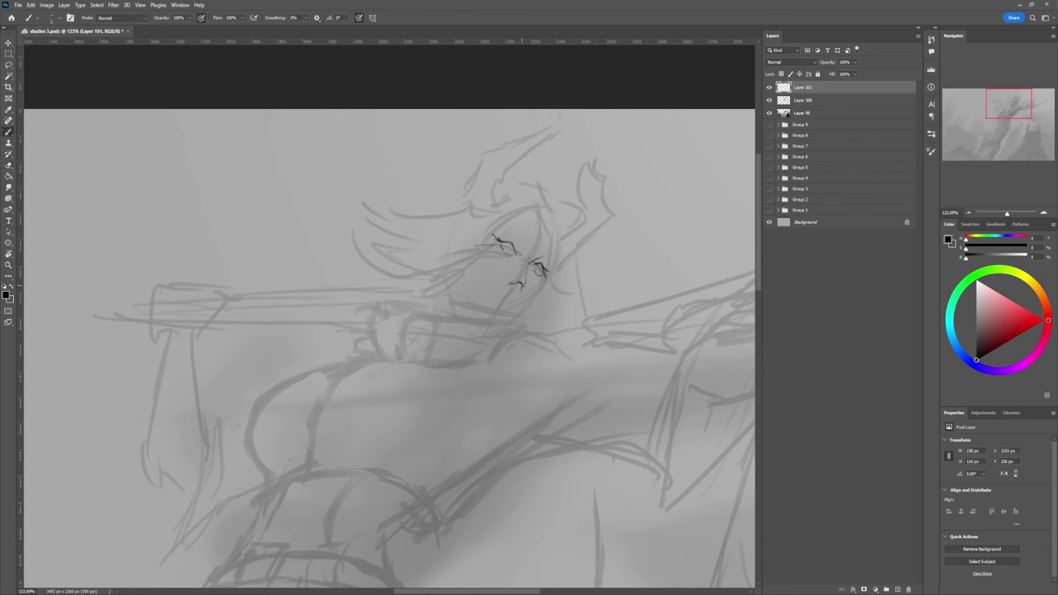
pyautogui.moveTo(522, 281); pyautogui.dragTo(521, 290)
pyautogui.press('e')
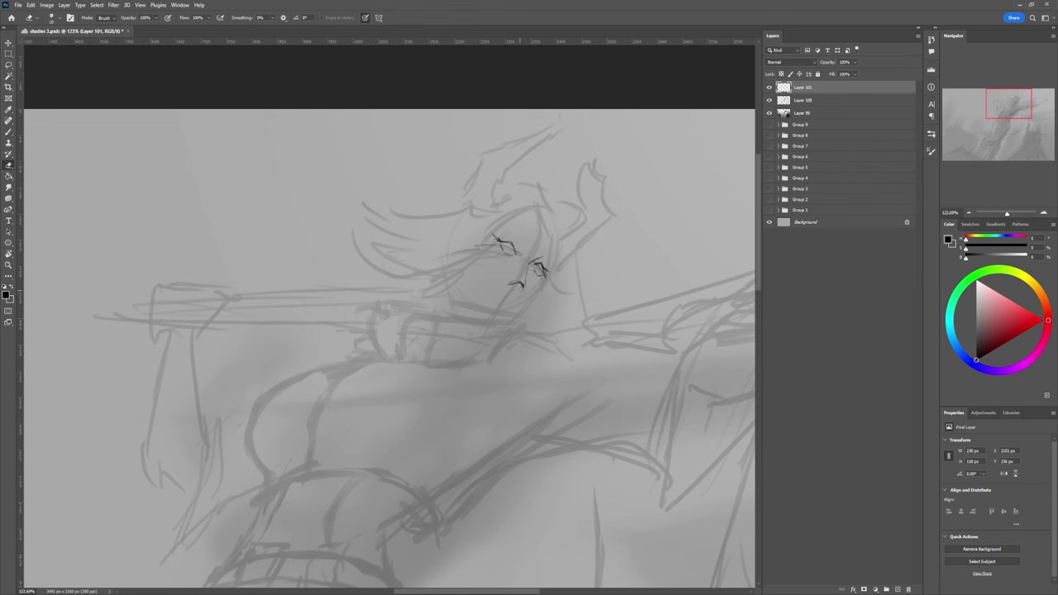
# Step: Draw the thick angled brow above the left-hand eye and darken the brow above the right-hand eye
pyautogui.press('b')
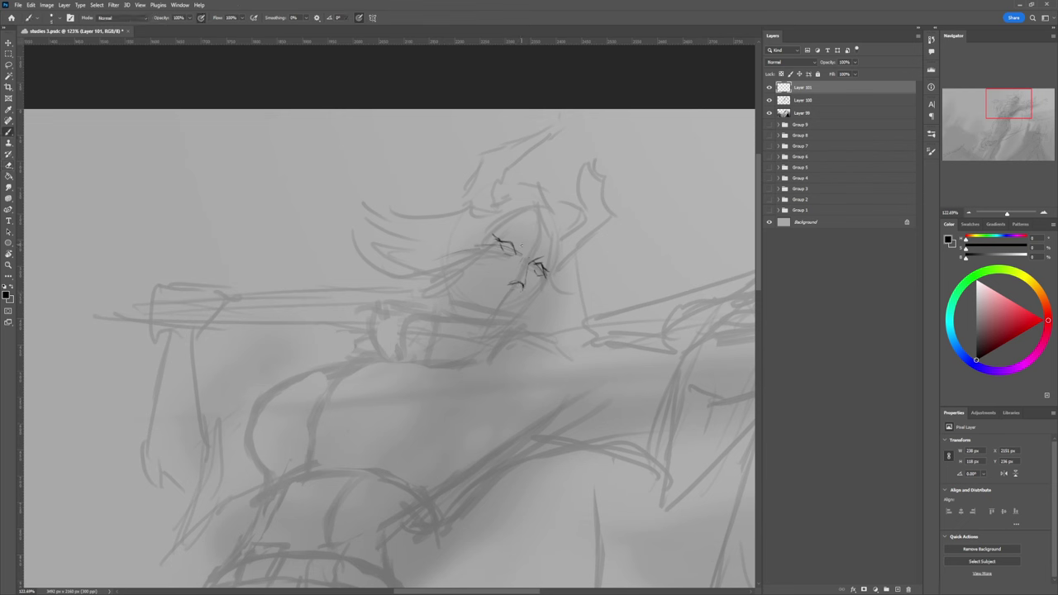
pyautogui.moveTo(522, 237)
pyautogui.mouseDown()
pyautogui.moveTo(521, 252)
pyautogui.moveTo(520, 230)
pyautogui.mouseUp()
pyautogui.press('e')
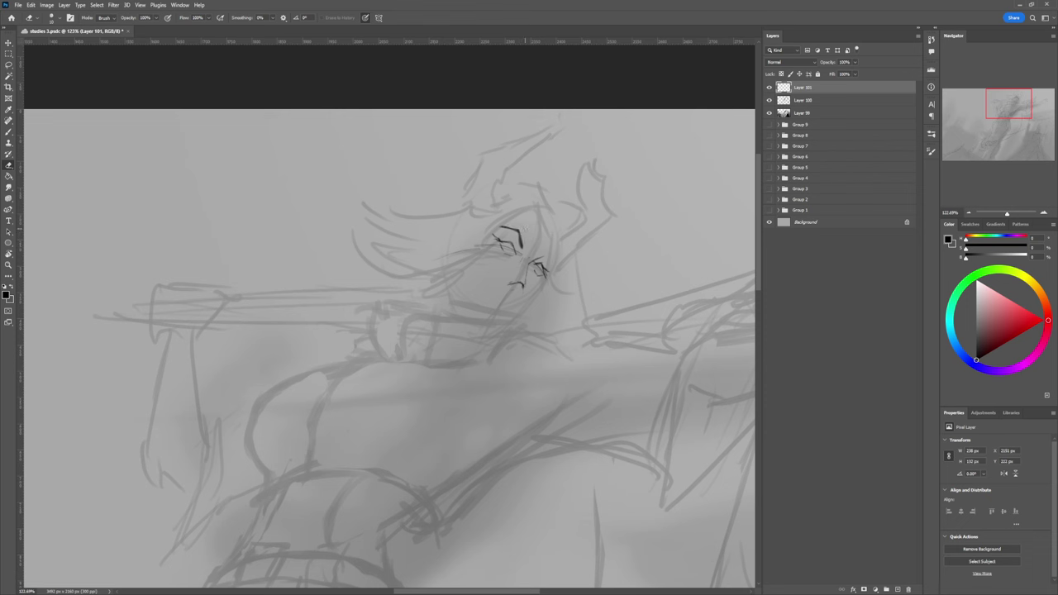
pyautogui.press('b')
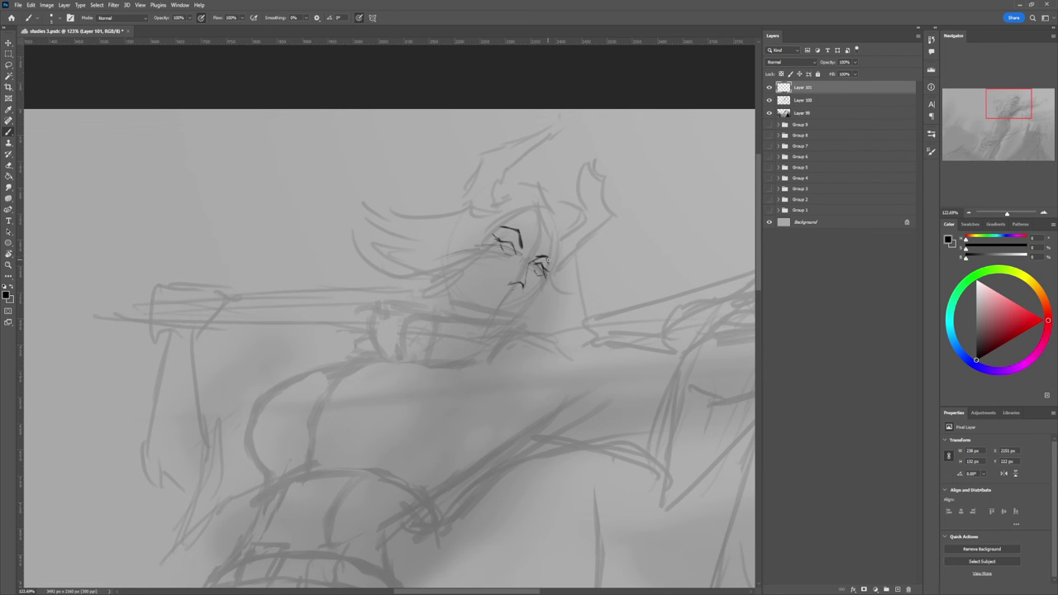
pyautogui.moveTo(548, 261); pyautogui.dragTo(548, 265)
pyautogui.press('e')
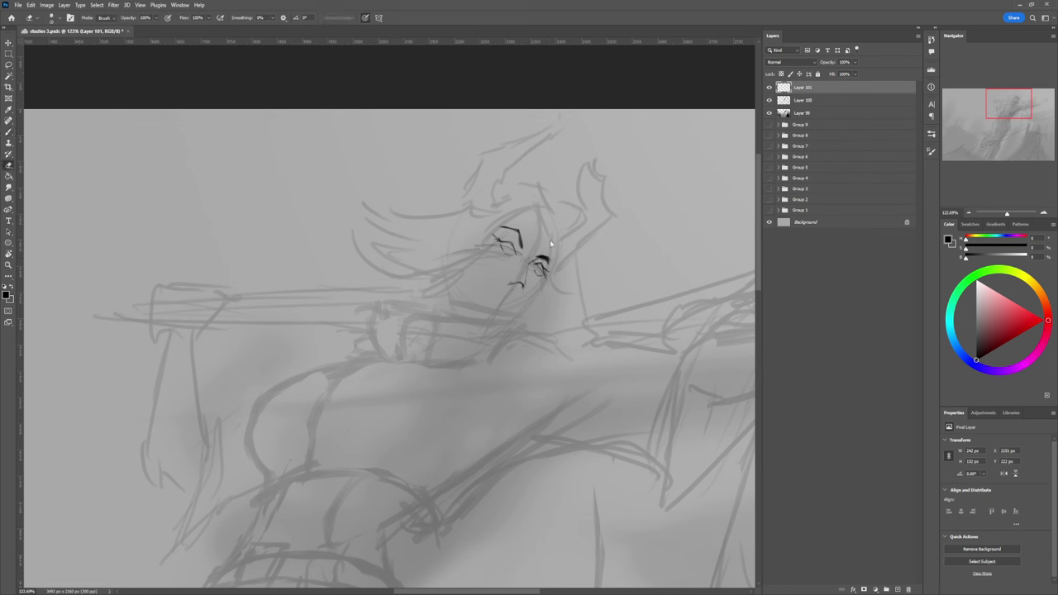
# Step: Draw the long pointed hair strands falling from the forehead down the right-hand side of the face
pyautogui.press('b')
pyautogui.moveTo(539, 214)
pyautogui.mouseDown()
pyautogui.moveTo(552, 209)
pyautogui.moveTo(543, 286)
pyautogui.mouseUp()
pyautogui.hotkey('ctrl', 'z')
pyautogui.hotkey('ctrl', 'z')
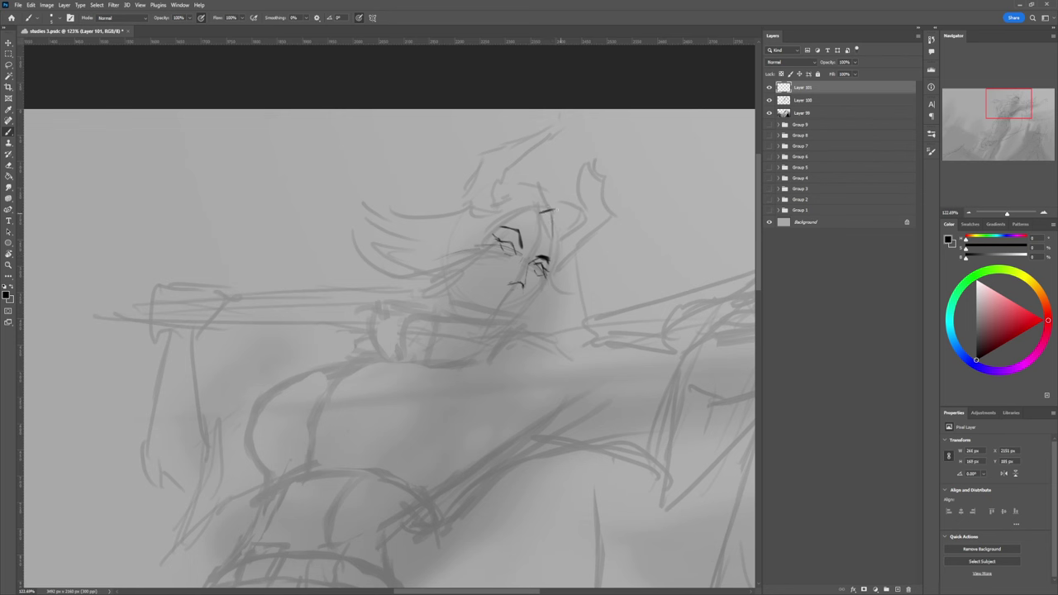
pyautogui.moveTo(552, 211); pyautogui.dragTo(536, 305)
pyautogui.hotkey('ctrl', 'z')
pyautogui.moveTo(552, 211); pyautogui.dragTo(533, 316)
pyautogui.moveTo(543, 212)
pyautogui.mouseDown()
pyautogui.moveTo(553, 206)
pyautogui.moveTo(564, 243)
pyautogui.mouseUp()
pyautogui.moveTo(553, 206)
pyautogui.mouseDown()
pyautogui.moveTo(566, 253)
pyautogui.moveTo(559, 290)
pyautogui.moveTo(531, 321)
pyautogui.mouseUp()
pyautogui.moveTo(561, 230); pyautogui.dragTo(541, 293)
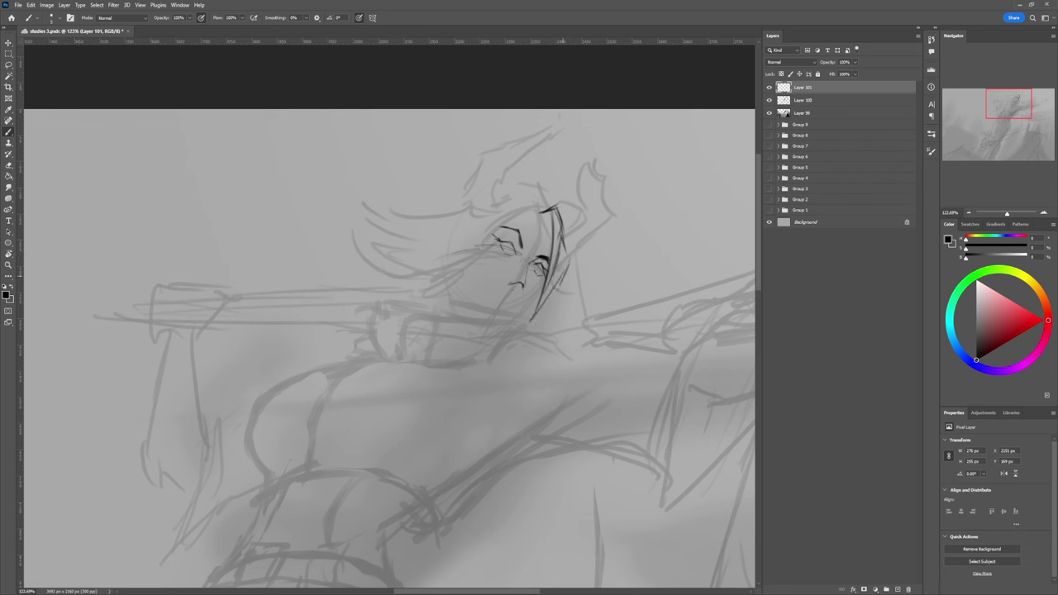
# Step: Trim the lower tip of the hair strands with the eraser and clean up the lines around the right-hand eye
pyautogui.press('e')
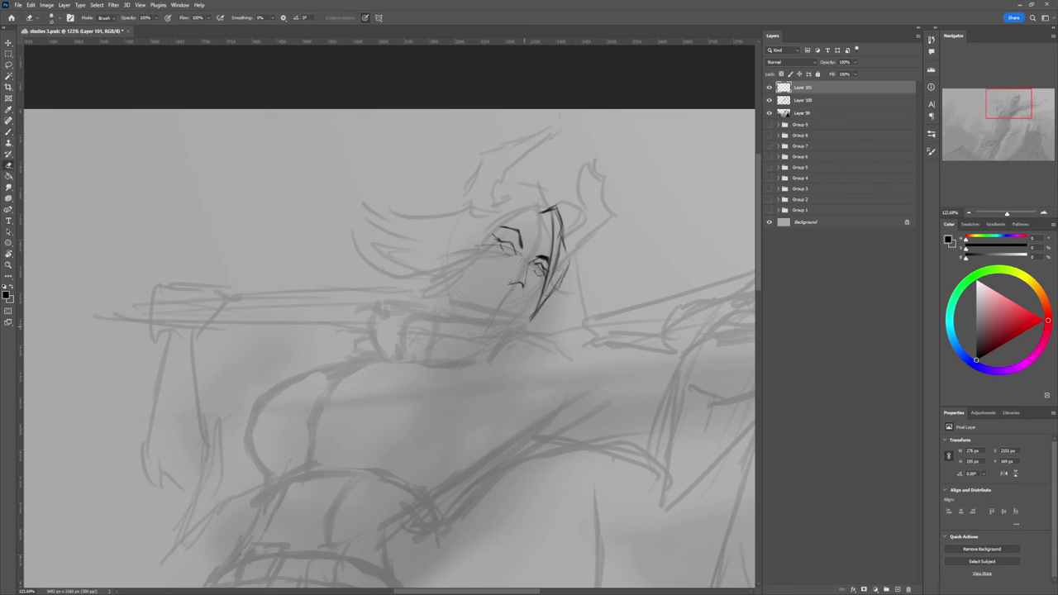
pyautogui.moveTo(535, 312); pyautogui.dragTo(530, 321)
pyautogui.press('b')
pyautogui.press('e')
pyautogui.press('b')
pyautogui.press('e')
pyautogui.press('b')
pyautogui.press('e')
pyautogui.moveTo(538, 260)
pyautogui.mouseDown()
pyautogui.moveTo(506, 236)
pyautogui.moveTo(511, 271)
pyautogui.moveTo(523, 252)
pyautogui.mouseUp()
# Step: Lasso the left-hand eye, reshape it slightly with Free Transform and deselect it
pyautogui.press('l')
pyautogui.hotkey('ctrl', 't')
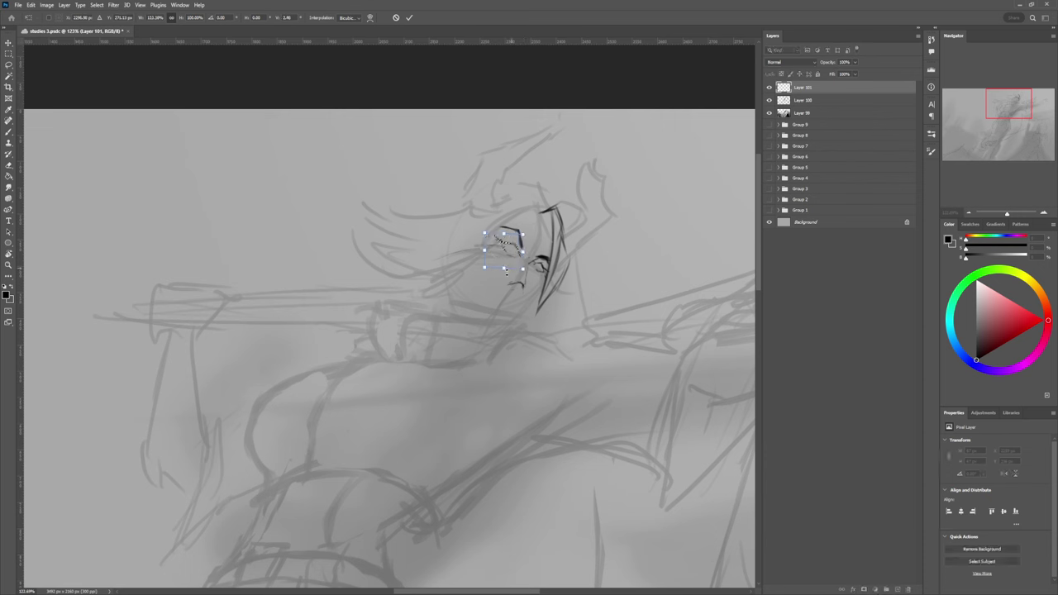
pyautogui.press('Return')
pyautogui.hotkey('ctrl', 'd')
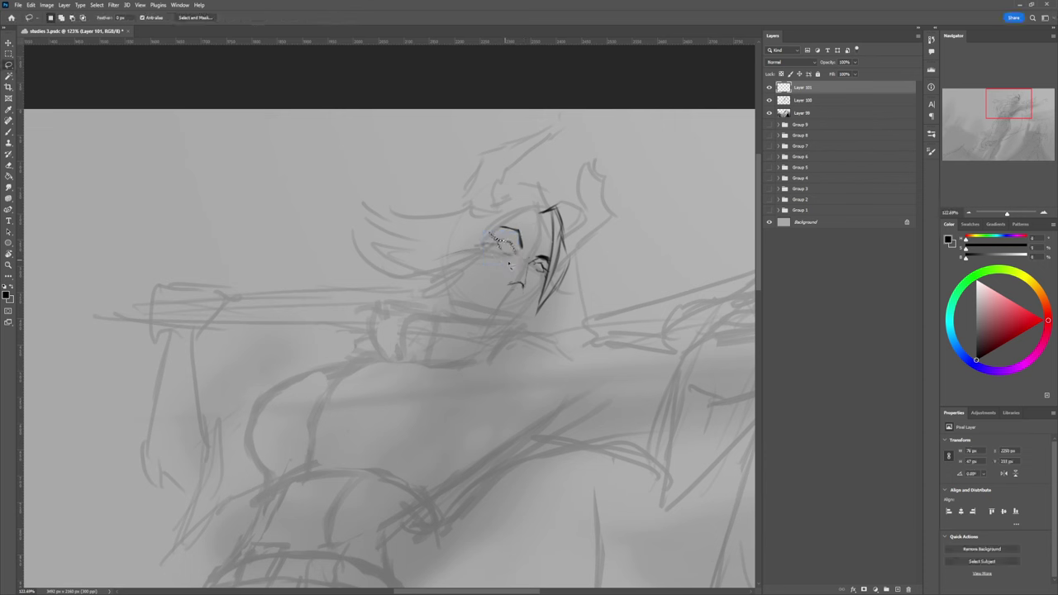
# Step: Lasso the right-hand eye, save the file, adjust the eye slightly with Free Transform and deselect it
pyautogui.moveTo(534, 268)
pyautogui.mouseDown()
pyautogui.moveTo(552, 266)
pyautogui.moveTo(544, 281)
pyautogui.mouseUp()
pyautogui.hotkey('ctrl', 's')
pyautogui.hotkey('ctrl', 't')
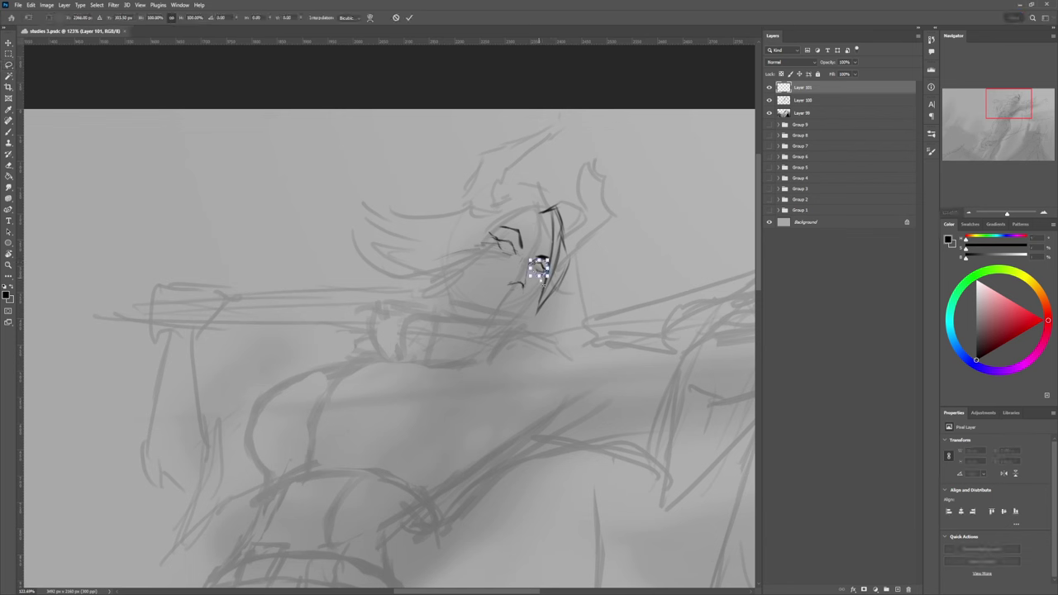
pyautogui.moveTo(547, 276); pyautogui.dragTo(537, 256)
pyautogui.press('Return')
pyautogui.hotkey('ctrl', 'd')
# Step: Draw the small parted lips below the nose in thin black lines, refining their edges with the eraser
pyautogui.press('z')
pyautogui.scroll(4, 561, 282)
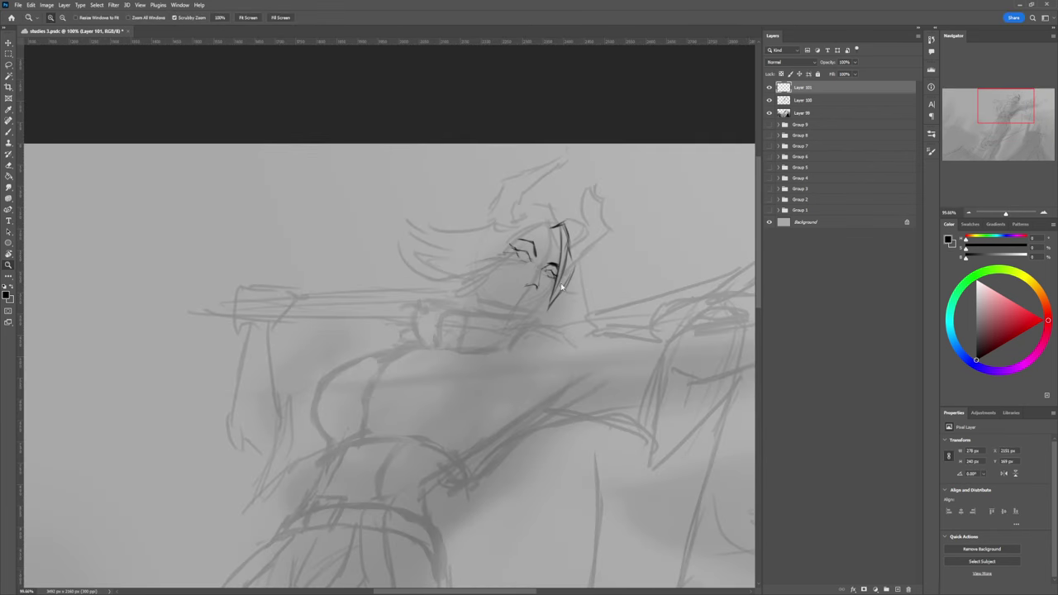
pyautogui.press('b')
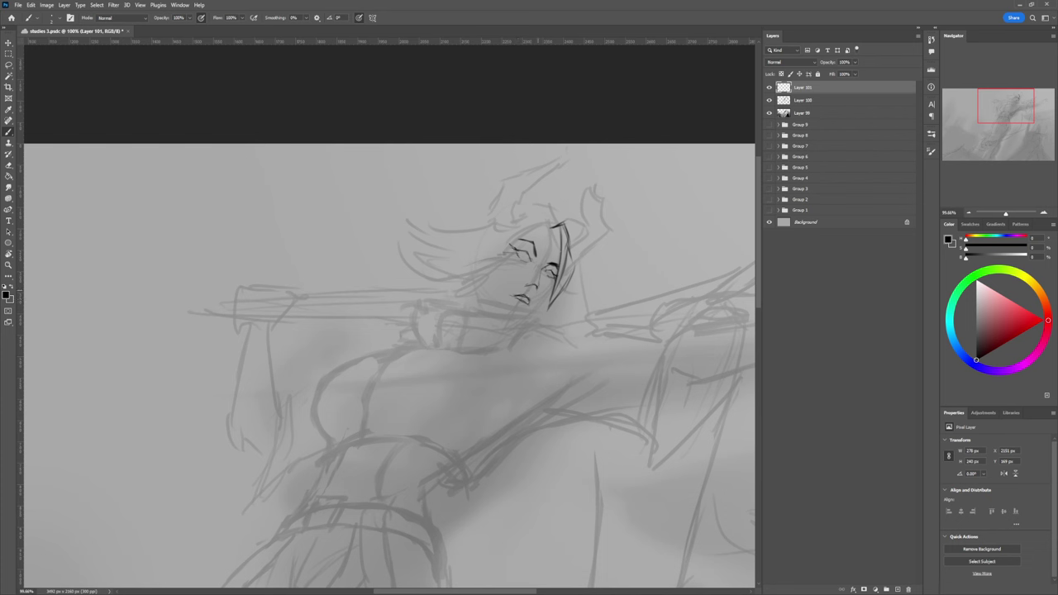
pyautogui.press('e')
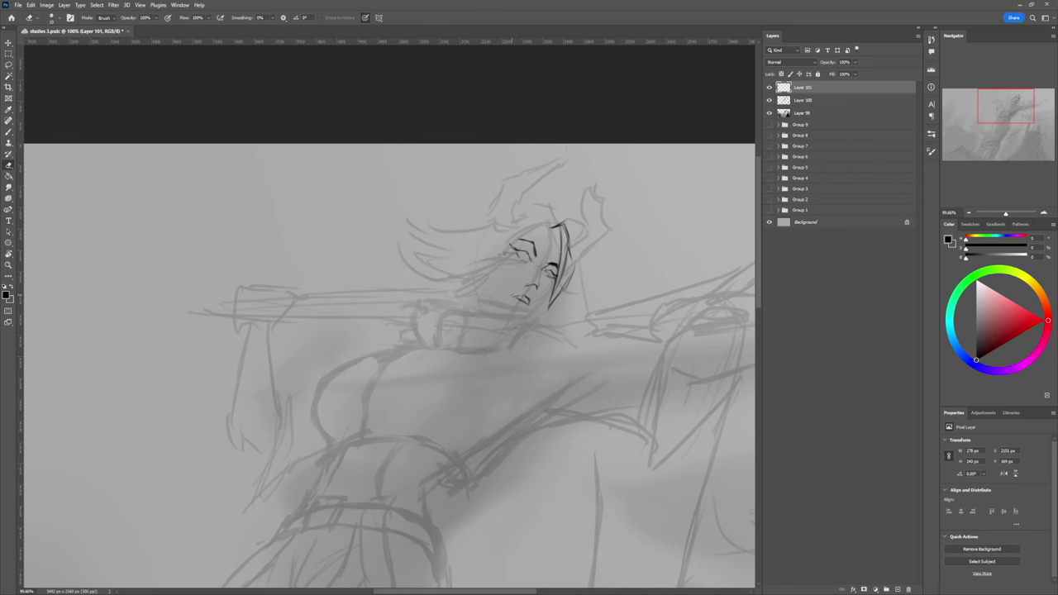
pyautogui.press('b')
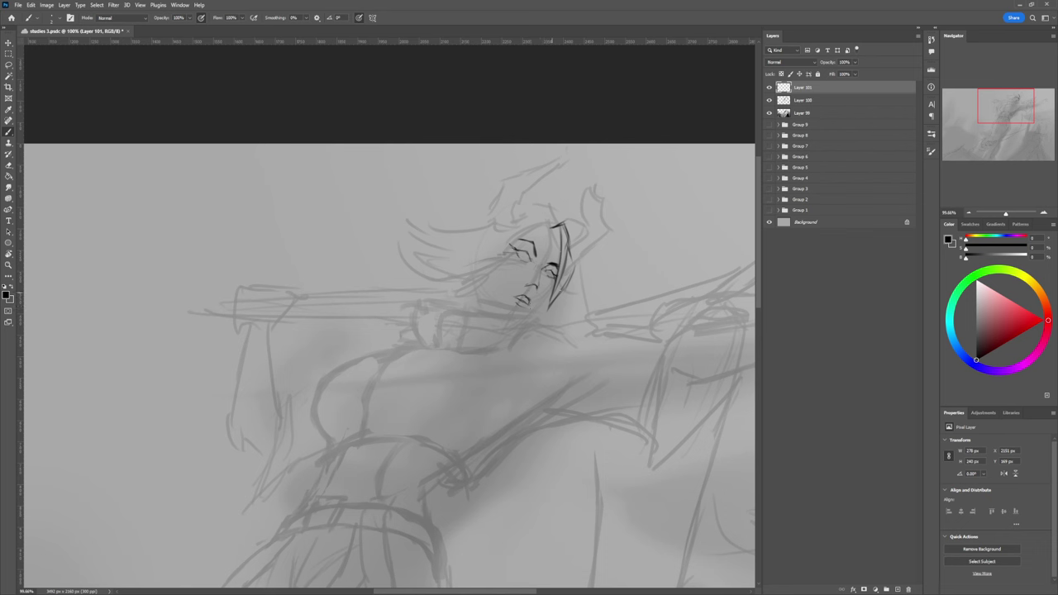
# Step: Lasso the nose and mouth, adjust their placement slightly with Free Transform and deselect them
pyautogui.press('l')
pyautogui.moveTo(524, 318)
pyautogui.mouseDown()
pyautogui.moveTo(526, 288)
pyautogui.moveTo(537, 312)
pyautogui.mouseUp()
pyautogui.hotkey('ctrl', 't')
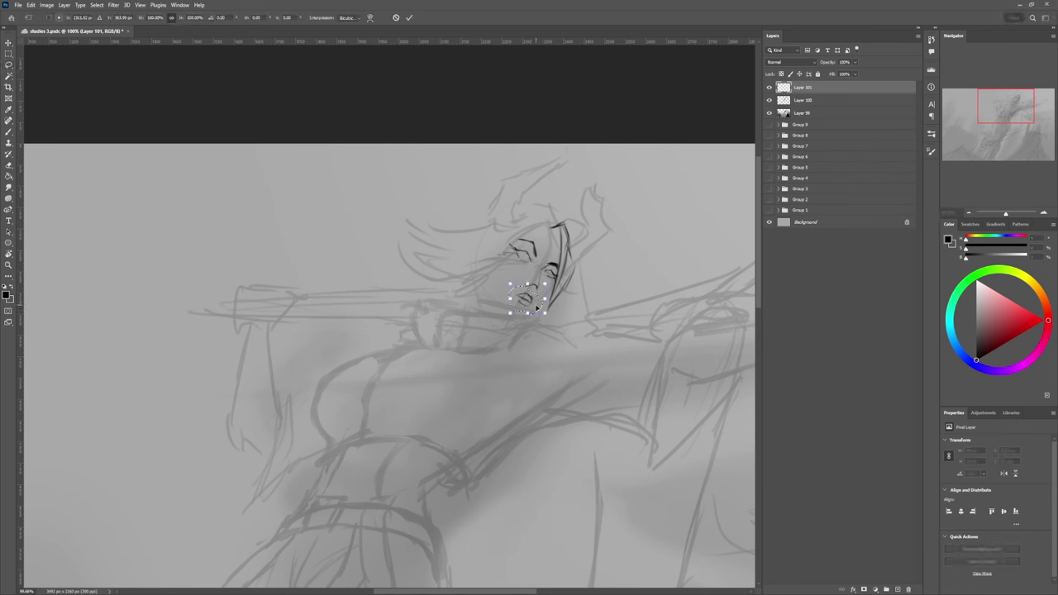
pyautogui.press('Return')
pyautogui.hotkey('ctrl', 'd')
# Step: Draw the jaw line and the front of the high collar wrapping around the neck just below the mouth
pyautogui.press('b')
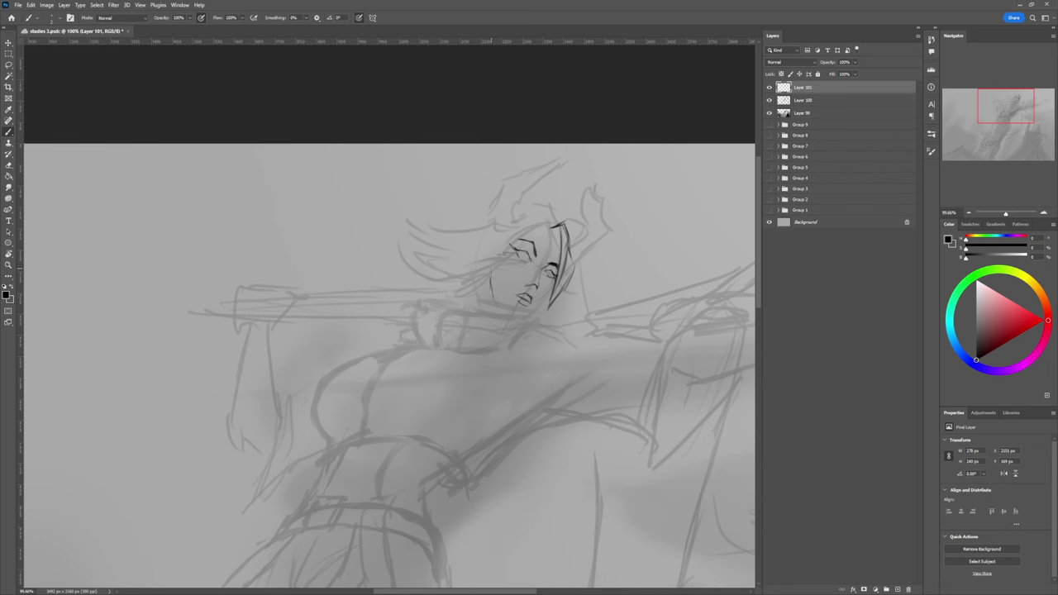
pyautogui.moveTo(493, 270)
pyautogui.mouseDown()
pyautogui.moveTo(498, 304)
pyautogui.moveTo(562, 317)
pyautogui.moveTo(433, 301)
pyautogui.moveTo(446, 355)
pyautogui.mouseUp()
pyautogui.moveTo(442, 314)
pyautogui.mouseDown()
pyautogui.moveTo(447, 358)
pyautogui.moveTo(486, 351)
pyautogui.moveTo(427, 358)
pyautogui.moveTo(511, 348)
pyautogui.mouseUp()
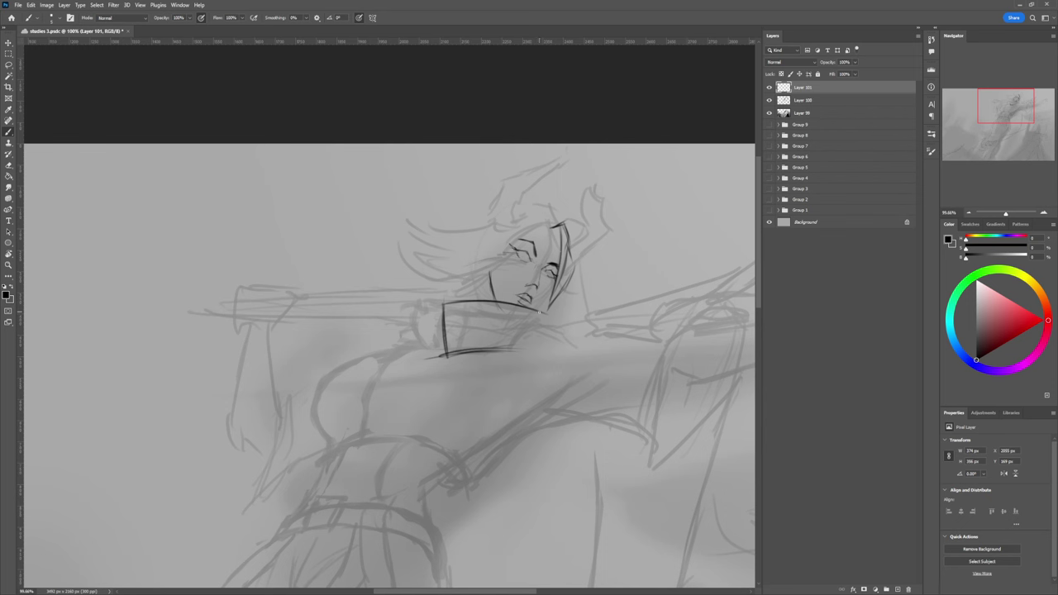
pyautogui.moveTo(546, 324); pyautogui.dragTo(543, 313)
# Step: Draw the triangular folded flap on the left-hand side of the collar and clean up its slanted edge with the eraser
pyautogui.moveTo(421, 324)
pyautogui.mouseDown()
pyautogui.moveTo(443, 347)
pyautogui.moveTo(419, 319)
pyautogui.moveTo(434, 310)
pyautogui.moveTo(427, 334)
pyautogui.moveTo(442, 352)
pyautogui.moveTo(425, 335)
pyautogui.moveTo(443, 356)
pyautogui.mouseUp()
pyautogui.press('e')
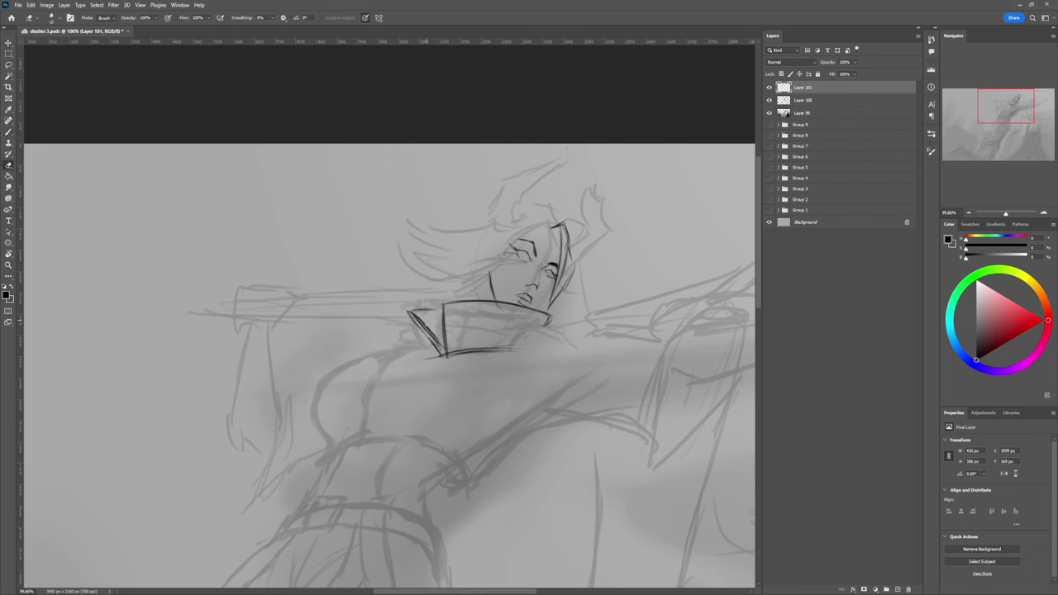
pyautogui.moveTo(413, 317); pyautogui.dragTo(442, 352)
pyautogui.press('b')
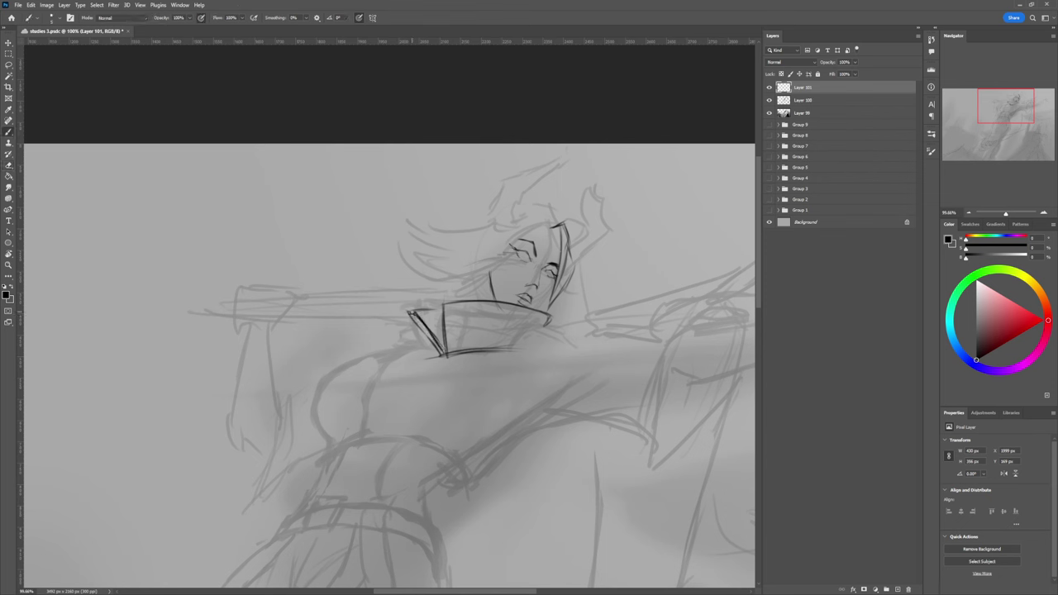
pyautogui.moveTo(411, 313); pyautogui.dragTo(445, 307)
pyautogui.press('e')
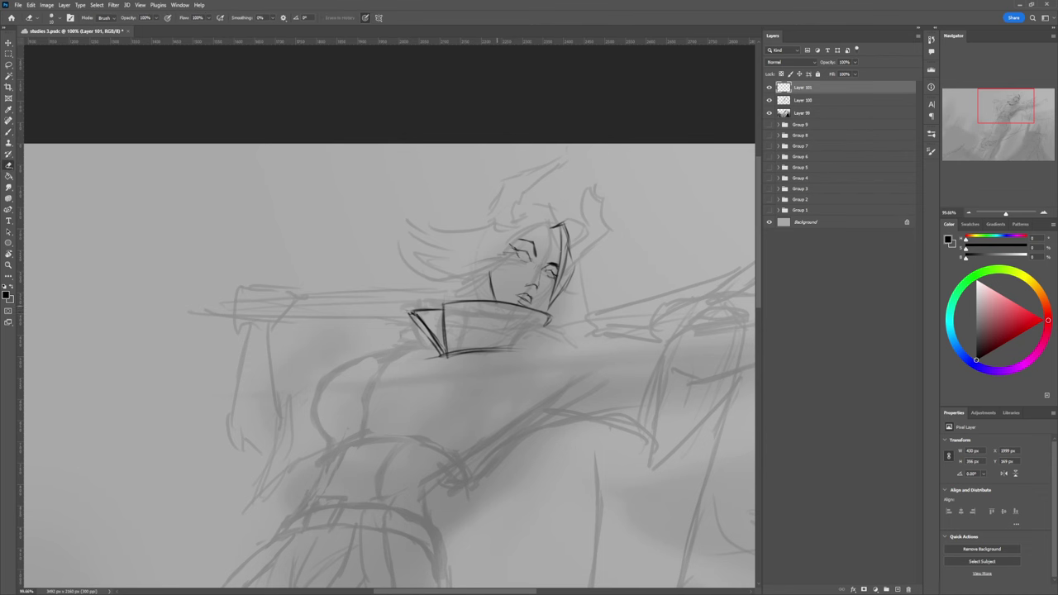
# Step: Draw hair strands sweeping from the forehead parting down past the left-hand side of the face toward the collar
pyautogui.press('z')
pyautogui.moveTo(513, 300)
pyautogui.mouseDown()
pyautogui.moveTo(492, 303)
pyautogui.moveTo(554, 302)
pyautogui.mouseUp()
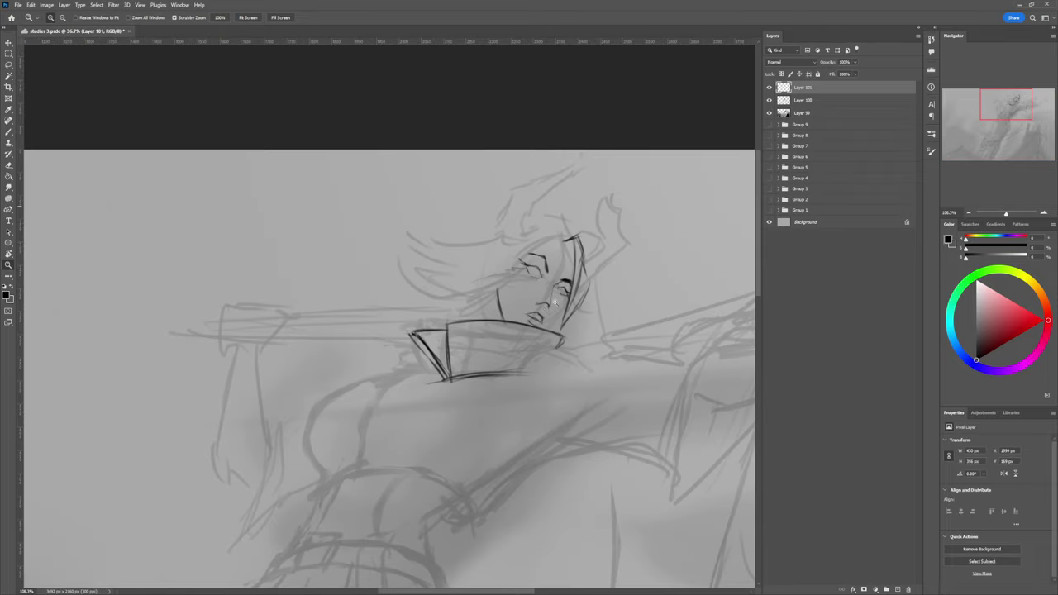
pyautogui.press('b')
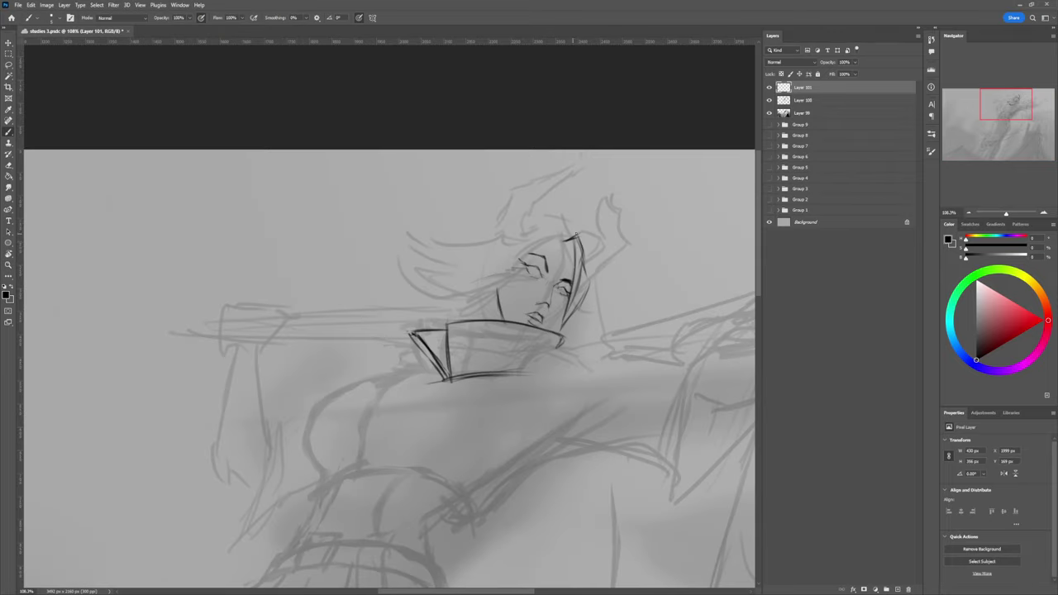
pyautogui.moveTo(576, 236)
pyautogui.mouseDown()
pyautogui.moveTo(554, 231)
pyautogui.moveTo(481, 294)
pyautogui.mouseUp()
pyautogui.moveTo(524, 237); pyautogui.dragTo(445, 305)
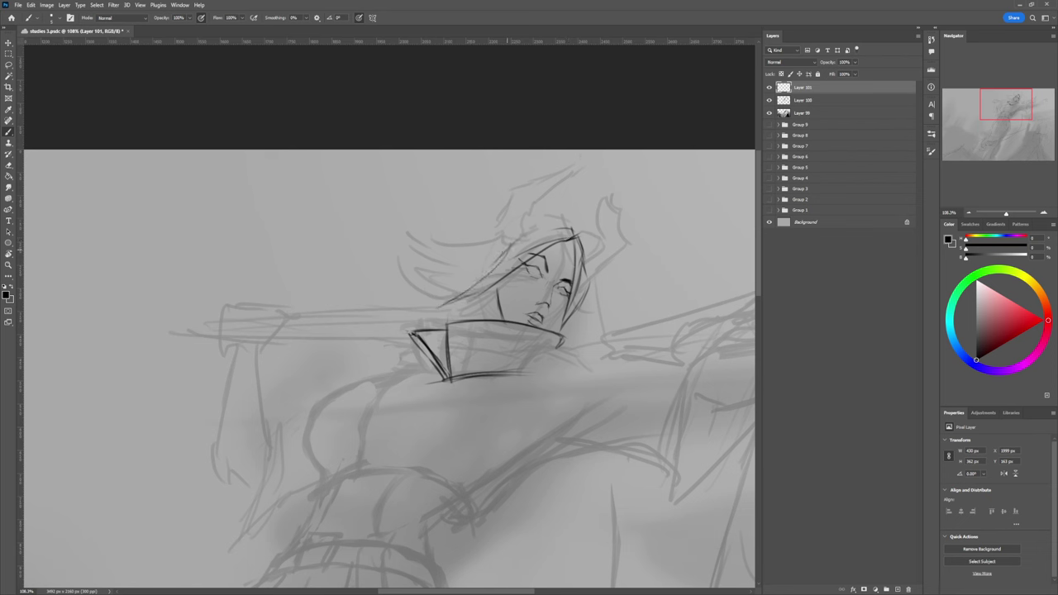
# Step: Draw the two curved, pointed horns rising from the top of the head over the faded horn sketch
pyautogui.moveTo(491, 254)
pyautogui.mouseDown()
pyautogui.moveTo(509, 249)
pyautogui.moveTo(492, 240)
pyautogui.moveTo(492, 223)
pyautogui.moveTo(514, 191)
pyautogui.moveTo(570, 165)
pyautogui.mouseUp()
pyautogui.hotkey('ctrl', 'z')
pyautogui.moveTo(510, 194); pyautogui.dragTo(582, 162)
pyautogui.moveTo(532, 187)
pyautogui.mouseDown()
pyautogui.moveTo(590, 153)
pyautogui.moveTo(524, 212)
pyautogui.moveTo(519, 240)
pyautogui.mouseUp()
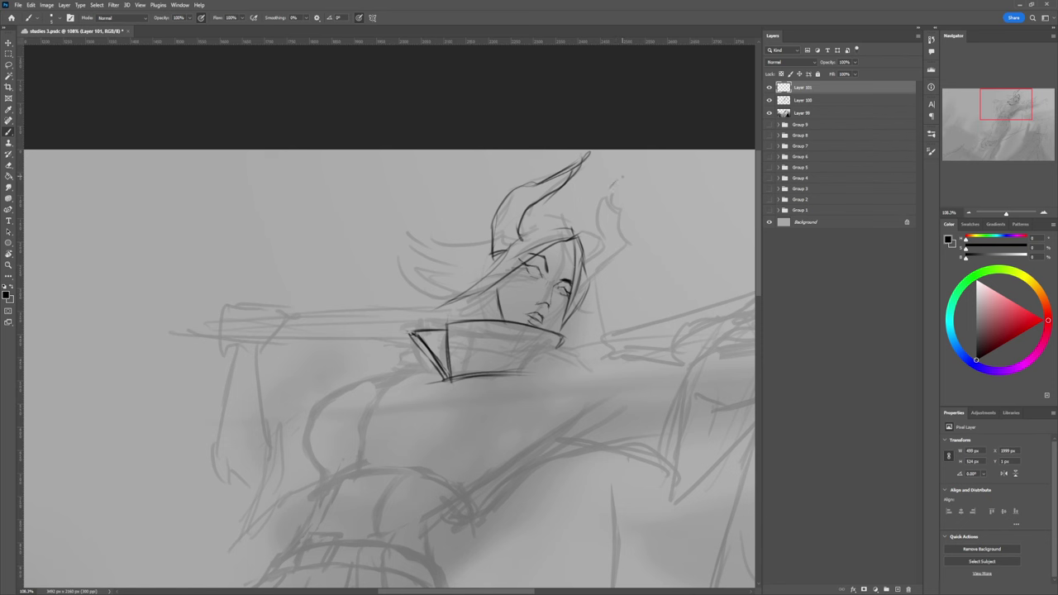
pyautogui.moveTo(624, 176)
pyautogui.mouseDown()
pyautogui.moveTo(602, 201)
pyautogui.moveTo(617, 197)
pyautogui.moveTo(623, 251)
pyautogui.mouseUp()
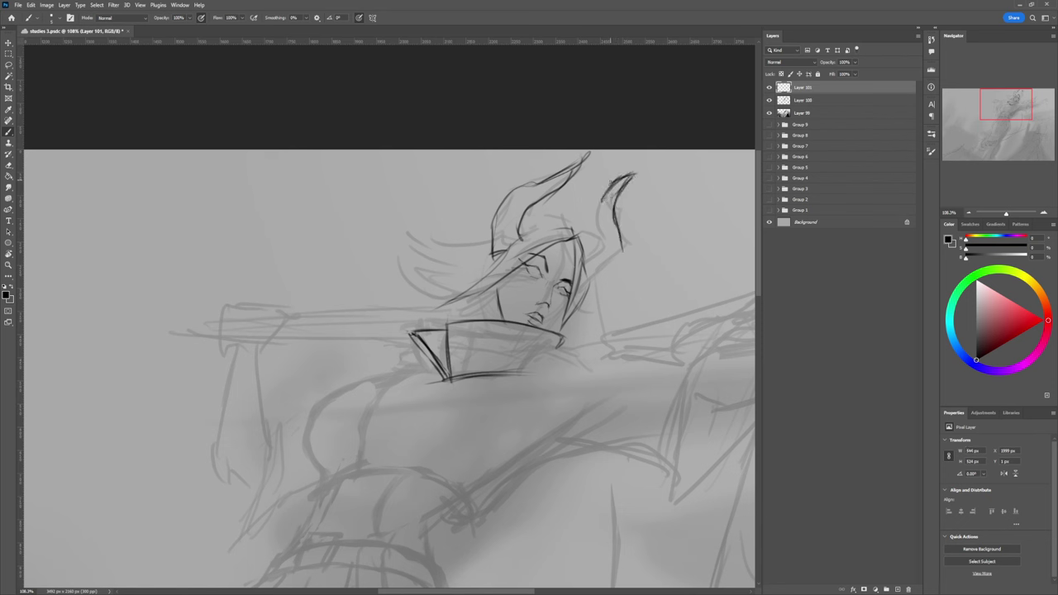
pyautogui.moveTo(611, 180)
pyautogui.mouseDown()
pyautogui.moveTo(591, 238)
pyautogui.moveTo(610, 281)
pyautogui.moveTo(585, 296)
pyautogui.moveTo(519, 304)
pyautogui.moveTo(358, 285)
pyautogui.mouseUp()
# Step: Lasso the upper parts of both horns and shorten them with Free Transform
pyautogui.moveTo(572, 318); pyautogui.dragTo(581, 311)
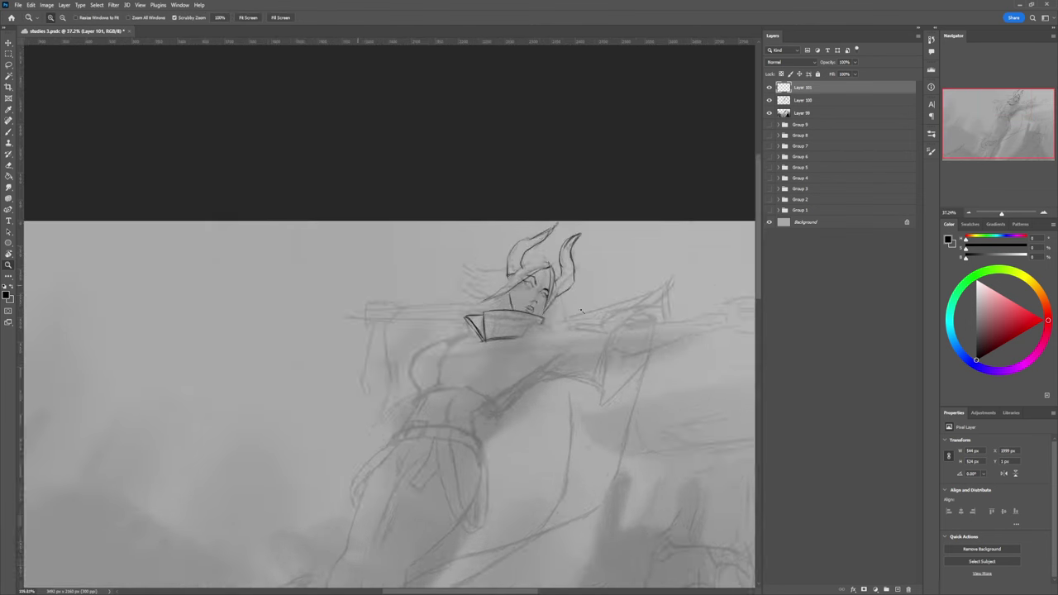
pyautogui.scroll(3, 545, 314)
pyautogui.press('l')
pyautogui.moveTo(605, 222)
pyautogui.mouseDown()
pyautogui.moveTo(475, 124)
pyautogui.moveTo(613, 224)
pyautogui.mouseUp()
pyautogui.hotkey('ctrl', 't')
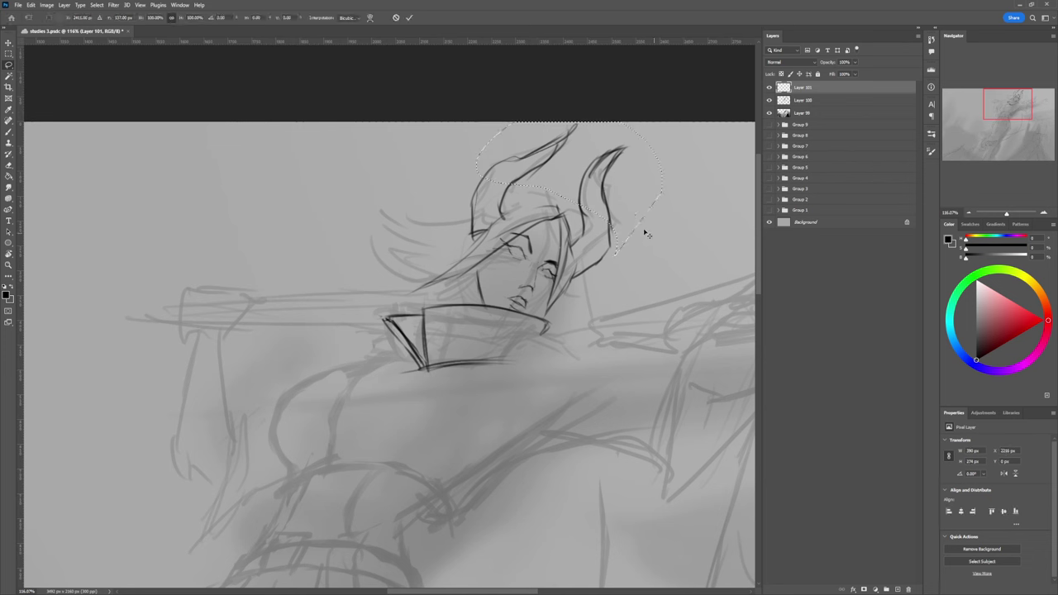
pyautogui.moveTo(568, 123); pyautogui.dragTo(562, 138)
pyautogui.press('Return')
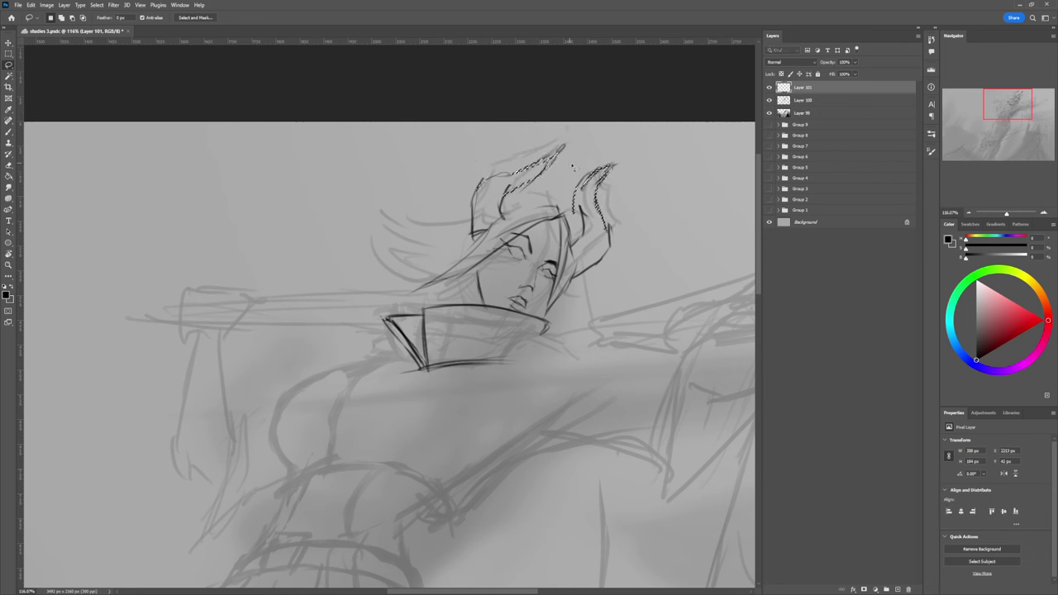
# Step: Deselect the horns and redraw the inner and outer contours of the right-hand horn up to its tip
pyautogui.hotkey('ctrl', 'd')
pyautogui.press('b')
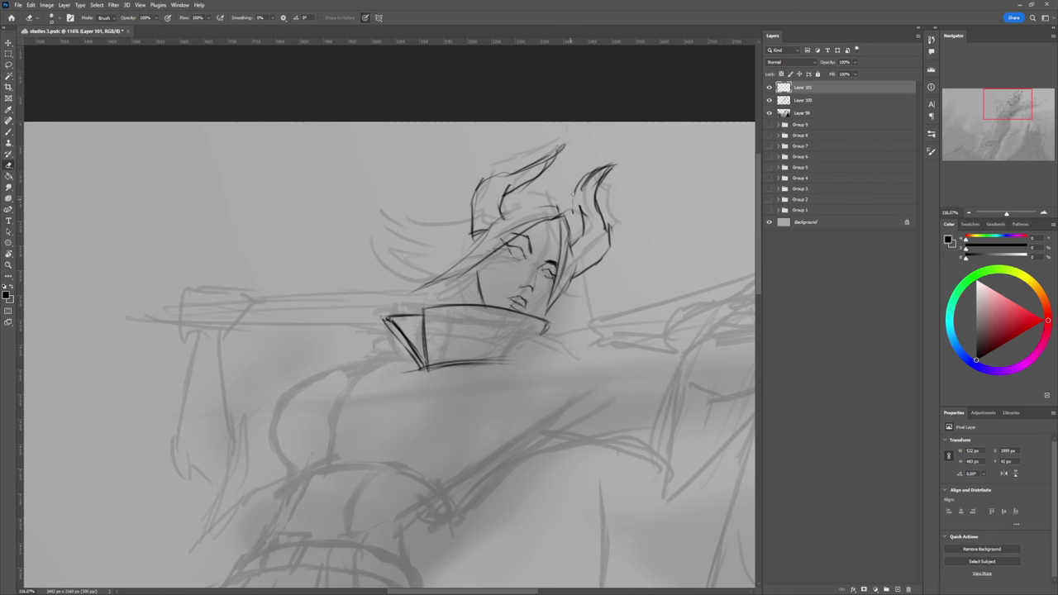
pyautogui.press('b')
pyautogui.moveTo(584, 202); pyautogui.dragTo(578, 221)
pyautogui.moveTo(585, 178)
pyautogui.mouseDown()
pyautogui.moveTo(577, 205)
pyautogui.moveTo(614, 168)
pyautogui.mouseUp()
pyautogui.moveTo(600, 170); pyautogui.dragTo(605, 211)
# Step: Lasso the right-hand horn and tilt it outward and slightly lower with Free Transform
pyautogui.press('l')
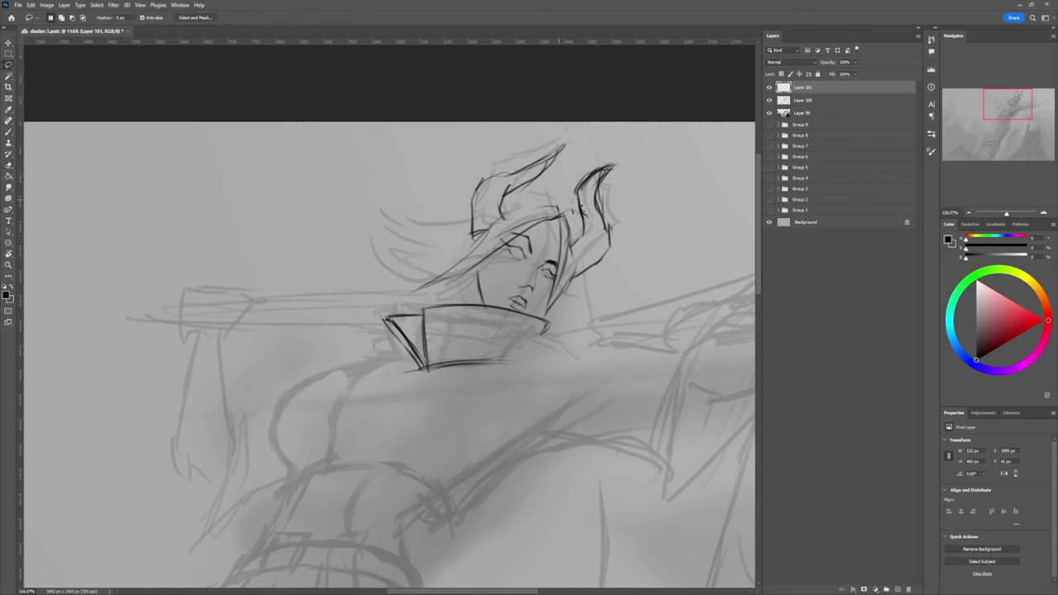
pyautogui.moveTo(566, 147)
pyautogui.mouseDown()
pyautogui.moveTo(629, 252)
pyautogui.moveTo(565, 165)
pyautogui.mouseUp()
pyautogui.hotkey('ctrl', 't')
pyautogui.moveTo(662, 136); pyautogui.dragTo(673, 149)
pyautogui.moveTo(645, 185); pyautogui.dragTo(643, 194)
pyautogui.press('Return')
pyautogui.hotkey('ctrl', 'd')
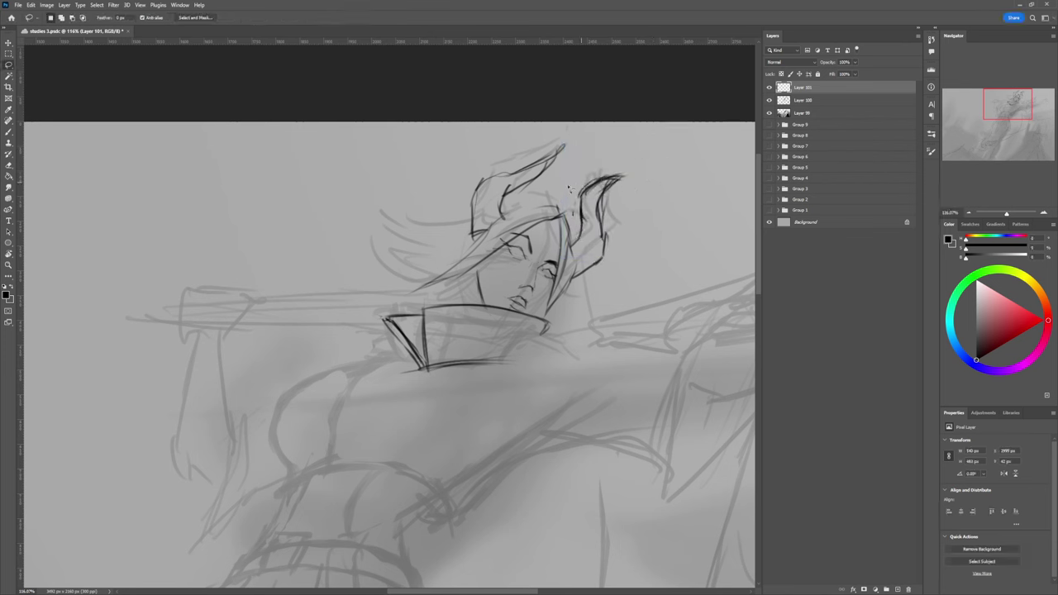
# Step: Lasso the tip of the left-hand horn, tilt it more upright with Free Transform and redraw the horn's contours
pyautogui.moveTo(572, 142)
pyautogui.mouseDown()
pyautogui.moveTo(510, 203)
pyautogui.moveTo(562, 132)
pyautogui.moveTo(590, 125)
pyautogui.moveTo(559, 146)
pyautogui.mouseUp()
pyautogui.hotkey('ctrl', 't')
pyautogui.press('Return')
pyautogui.press('b')
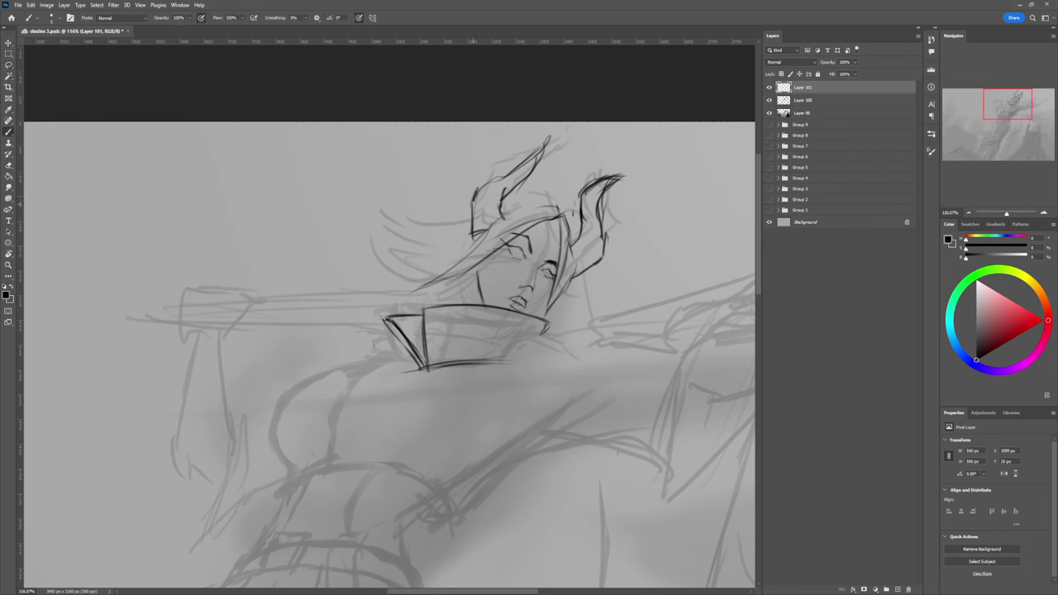
pyautogui.moveTo(474, 203)
pyautogui.mouseDown()
pyautogui.moveTo(494, 173)
pyautogui.moveTo(548, 141)
pyautogui.moveTo(526, 183)
pyautogui.mouseUp()
pyautogui.moveTo(544, 147); pyautogui.dragTo(479, 236)
pyautogui.press('e')
# Step: Try to adjust the horns and upper head with a lasso selection and Free Transform
pyautogui.press('z')
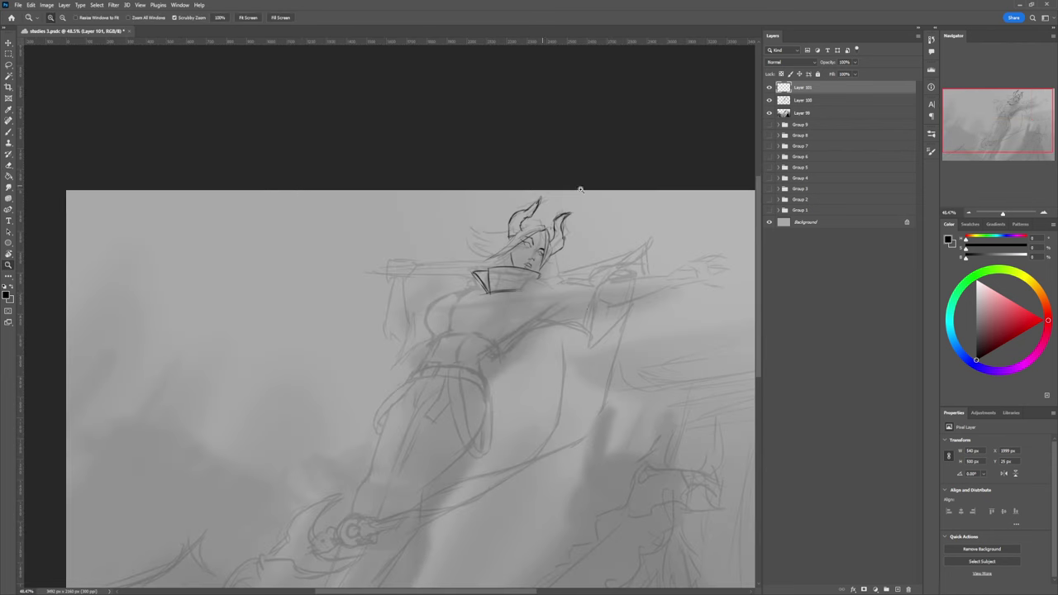
pyautogui.moveTo(584, 303)
pyautogui.mouseDown()
pyautogui.moveTo(552, 303)
pyautogui.moveTo(613, 286)
pyautogui.moveTo(496, 264)
pyautogui.moveTo(654, 198)
pyautogui.moveTo(595, 299)
pyautogui.mouseUp()
pyautogui.press('l')
pyautogui.hotkey('ctrl', 't')
pyautogui.press('Return')
pyautogui.hotkey('ctrl', 'd')
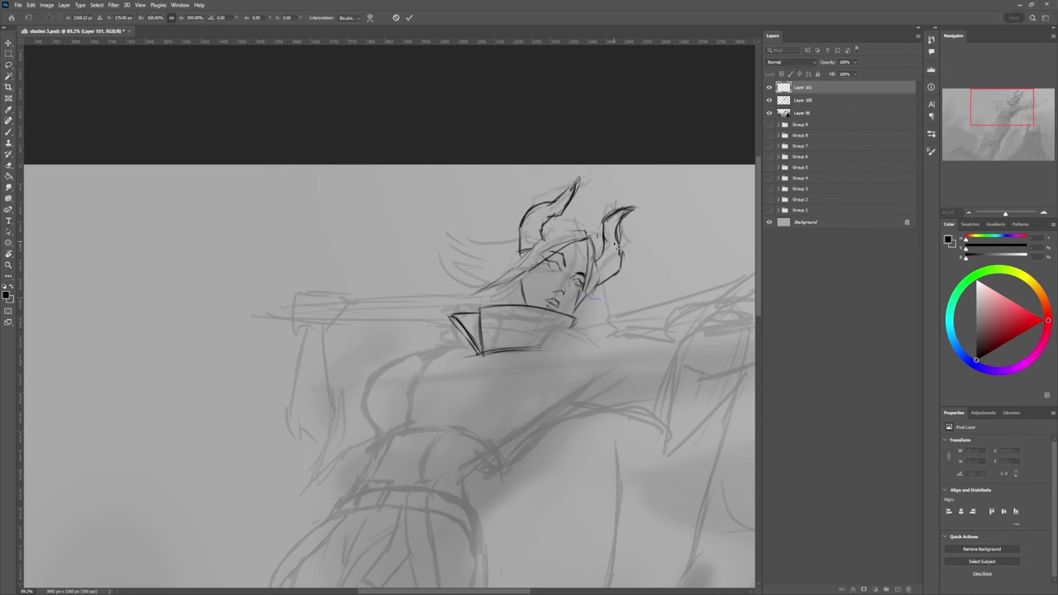
pyautogui.press('e')
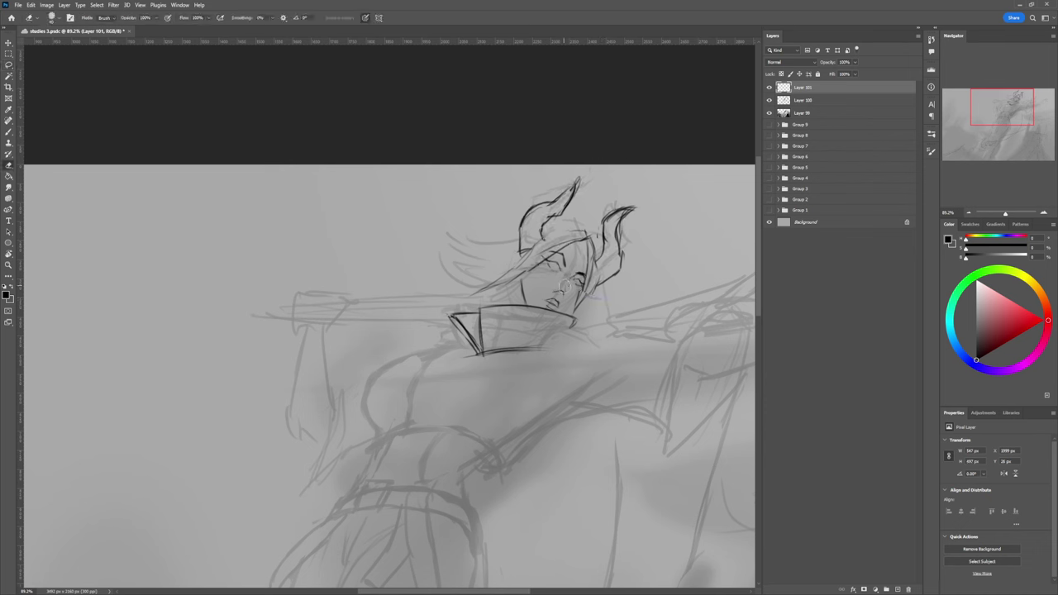
pyautogui.press('b')
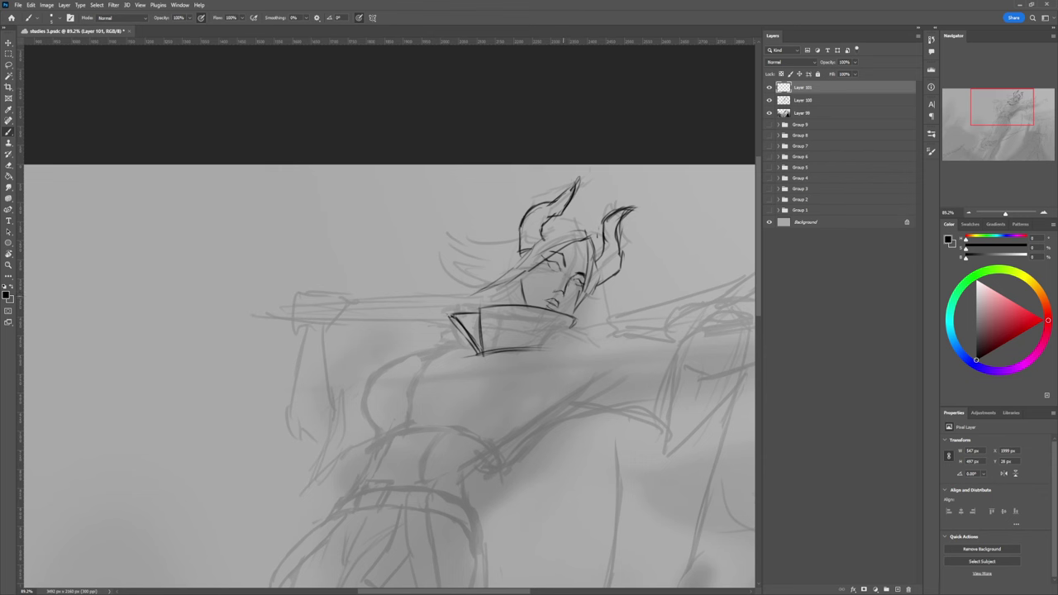
pyautogui.press('z')
pyautogui.moveTo(552, 334); pyautogui.dragTo(486, 336)
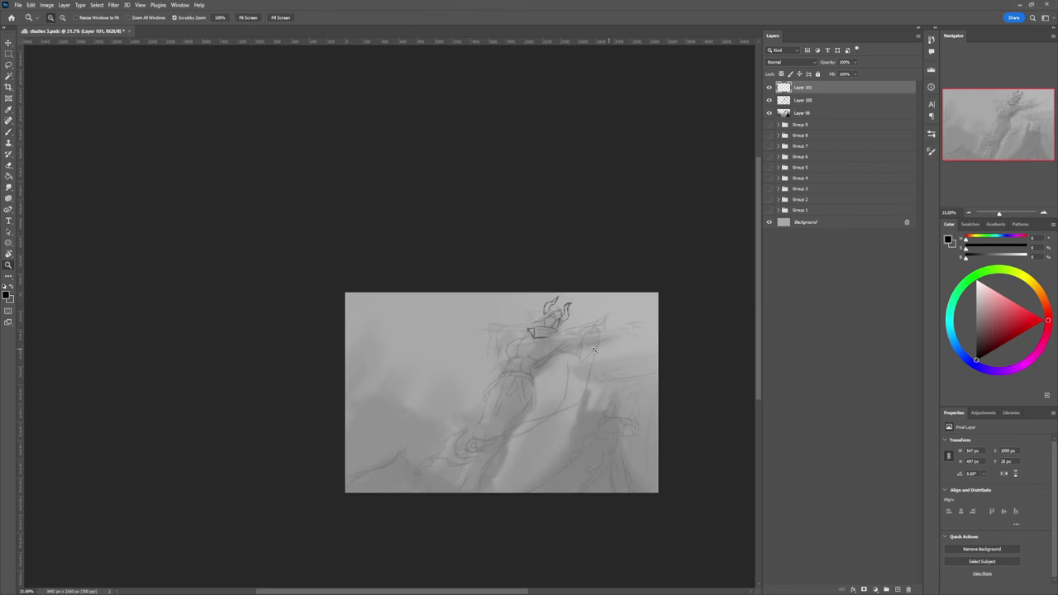
pyautogui.moveTo(566, 353); pyautogui.dragTo(611, 365)
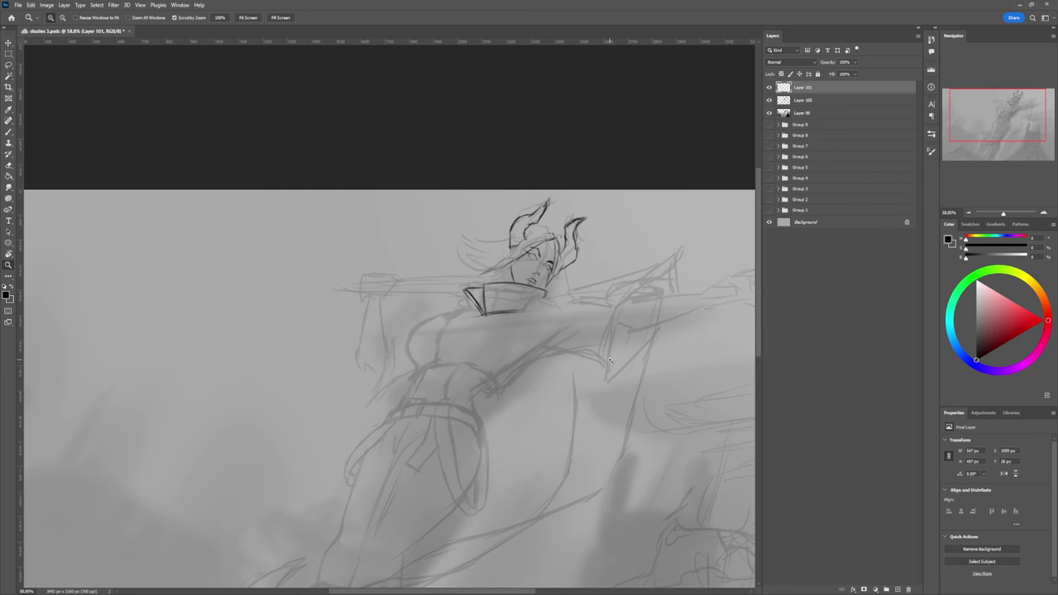
pyautogui.hotkey('ctrl', 'z')
pyautogui.hotkey('ctrl', 'z')
pyautogui.hotkey('ctrl', 'z')
pyautogui.click(562, 306)
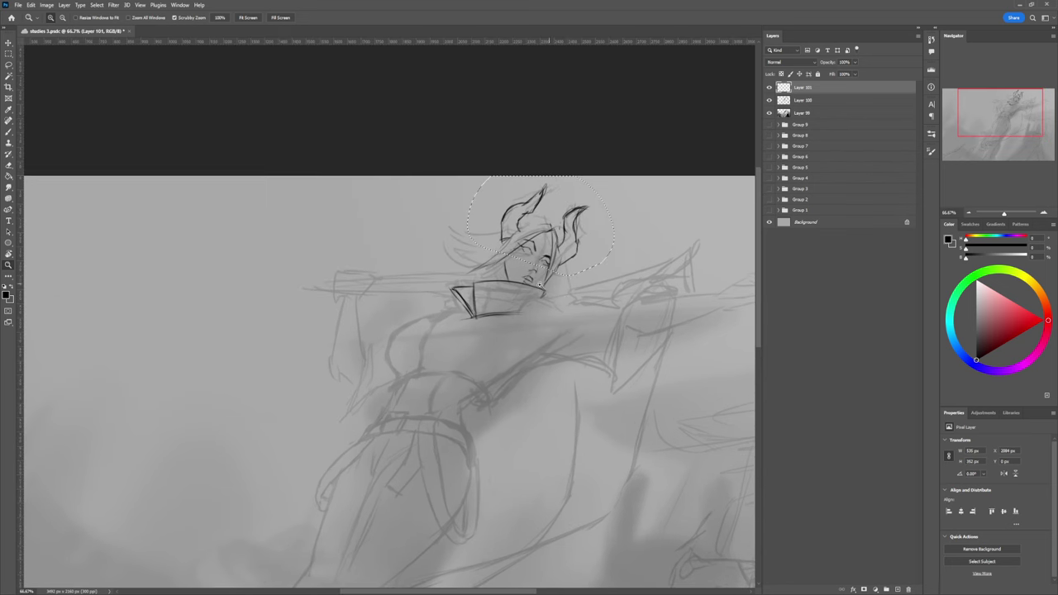
# Step: Lasso the horns and upper part of the head and rotate them by -1.12 degrees with Free Transform
pyautogui.hotkey('ctrl', 'd')
pyautogui.press('l')
pyautogui.moveTo(558, 273)
pyautogui.mouseDown()
pyautogui.moveTo(481, 228)
pyautogui.moveTo(579, 262)
pyautogui.mouseUp()
pyautogui.hotkey('ctrl', 't')
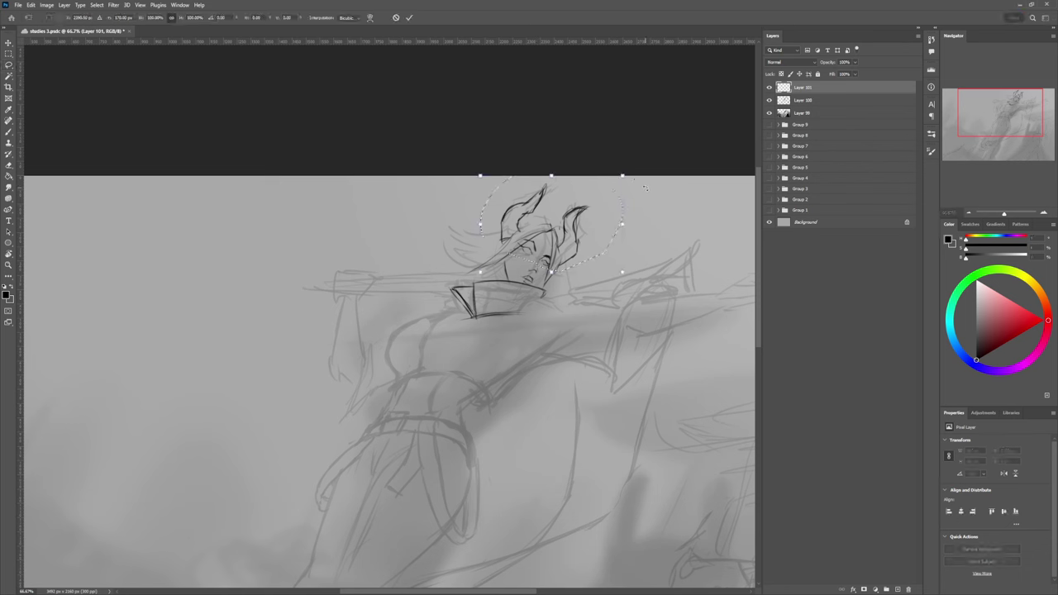
pyautogui.moveTo(646, 188); pyautogui.dragTo(641, 193)
pyautogui.press('Return')
pyautogui.moveTo(582, 227); pyautogui.dragTo(582, 228)
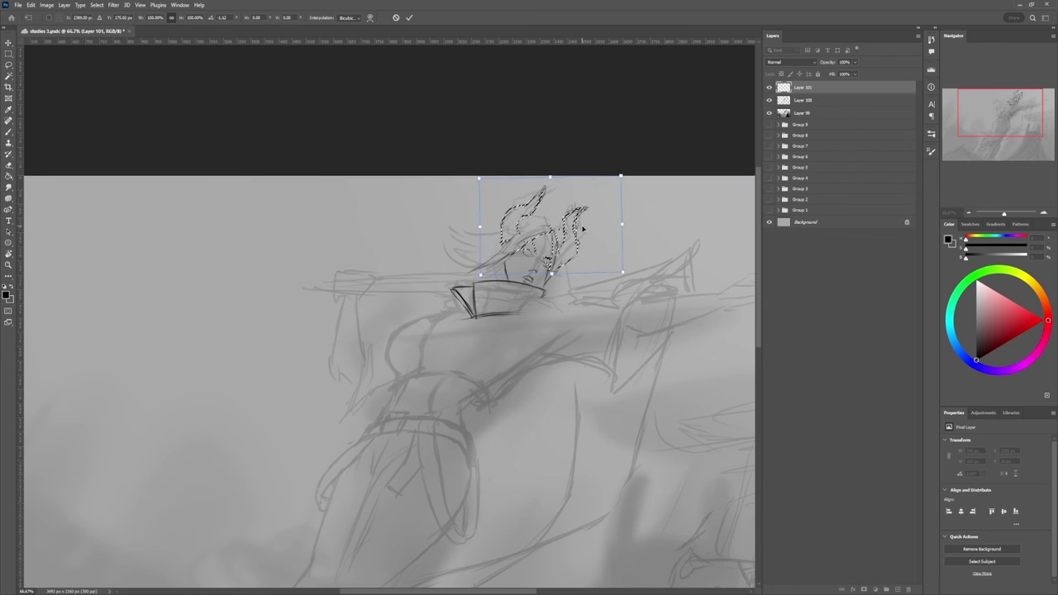
pyautogui.press('Return')
# Step: Refine the jaw line and draw pointed, windblown hair strands sweeping out behind the head on the left-hand side
pyautogui.press('b')
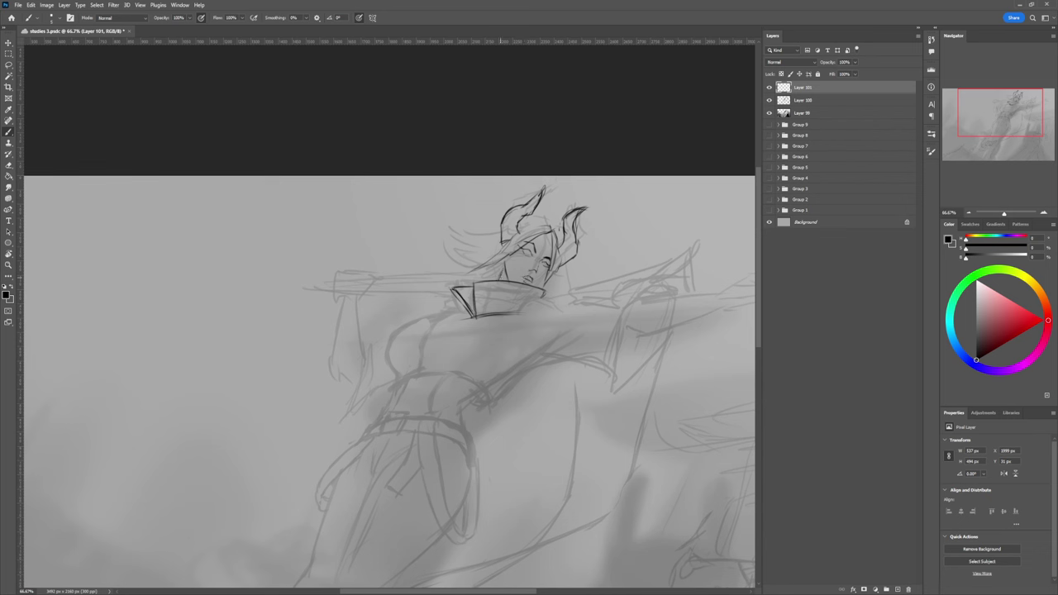
pyautogui.moveTo(500, 277)
pyautogui.mouseDown()
pyautogui.moveTo(507, 266)
pyautogui.moveTo(474, 268)
pyautogui.moveTo(484, 264)
pyautogui.moveTo(479, 240)
pyautogui.mouseUp()
pyautogui.moveTo(549, 221)
pyautogui.mouseDown()
pyautogui.moveTo(454, 231)
pyautogui.moveTo(455, 248)
pyautogui.moveTo(482, 252)
pyautogui.moveTo(453, 259)
pyautogui.moveTo(498, 263)
pyautogui.moveTo(457, 261)
pyautogui.mouseUp()
pyautogui.moveTo(488, 255)
pyautogui.mouseDown()
pyautogui.moveTo(464, 265)
pyautogui.moveTo(490, 277)
pyautogui.moveTo(430, 301)
pyautogui.mouseUp()
# Step: Draw the wavy lower edge of the far sleeve from the collar out to its raised, pointed cuff over the faded sketch
pyautogui.press('z')
pyautogui.moveTo(583, 309); pyautogui.dragTo(537, 312)
pyautogui.moveTo(576, 342); pyautogui.dragTo(651, 344)
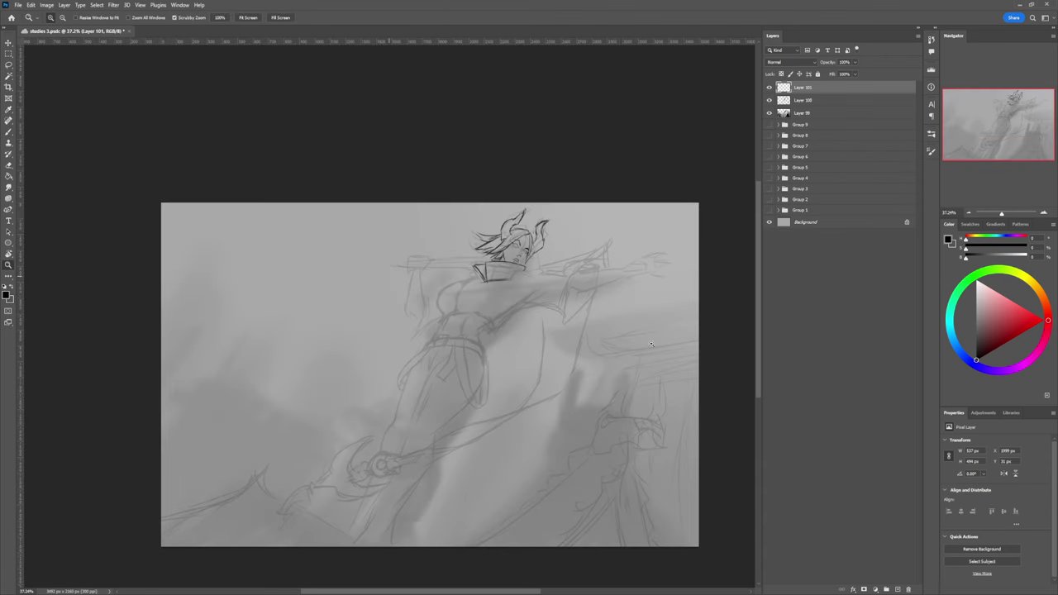
pyautogui.moveTo(533, 281); pyautogui.dragTo(541, 265)
pyautogui.press('b')
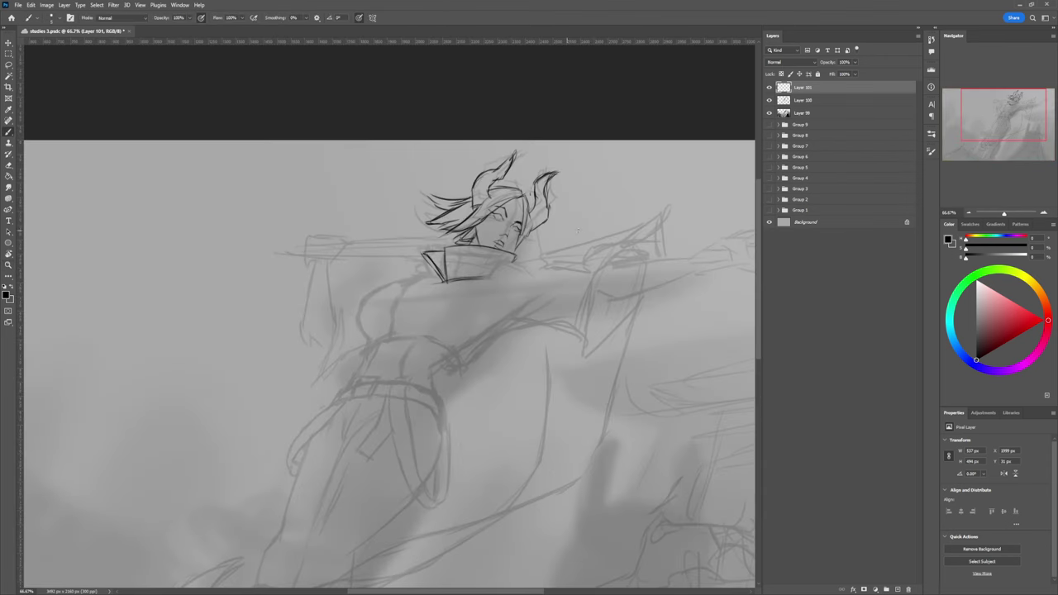
pyautogui.moveTo(517, 258)
pyautogui.mouseDown()
pyautogui.moveTo(494, 281)
pyautogui.moveTo(590, 274)
pyautogui.moveTo(600, 249)
pyautogui.moveTo(621, 247)
pyautogui.moveTo(658, 217)
pyautogui.mouseUp()
pyautogui.moveTo(657, 216)
pyautogui.mouseDown()
pyautogui.moveTo(663, 261)
pyautogui.moveTo(638, 241)
pyautogui.moveTo(589, 263)
pyautogui.mouseUp()
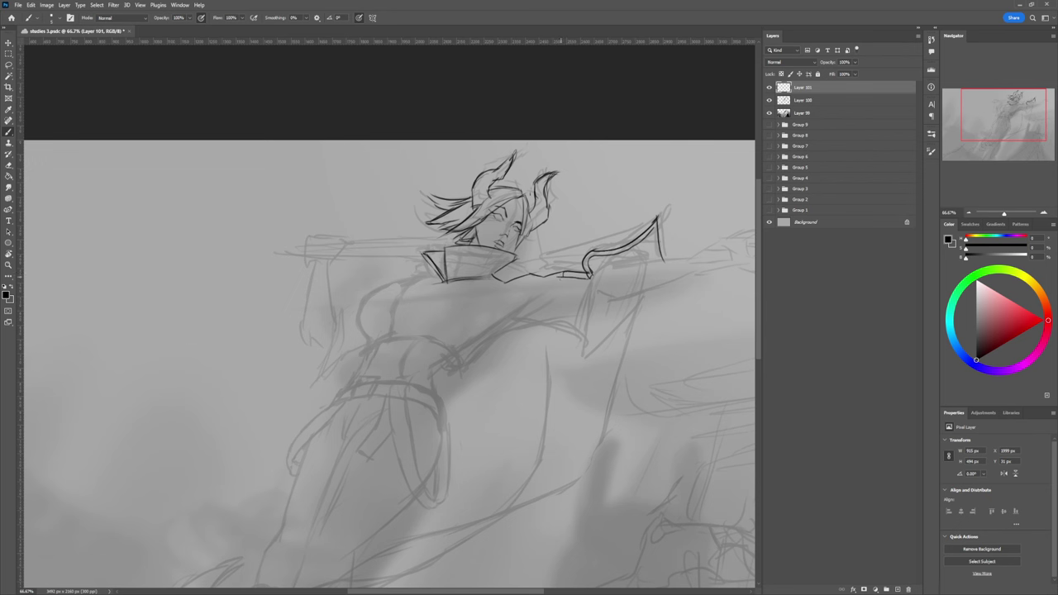
pyautogui.moveTo(564, 274); pyautogui.dragTo(543, 280)
pyautogui.moveTo(522, 277); pyautogui.dragTo(506, 282)
pyautogui.moveTo(654, 231); pyautogui.dragTo(659, 265)
# Step: Draw the upper edge of the far sleeve from the pointed cuff tip back toward the collar
pyautogui.press('z')
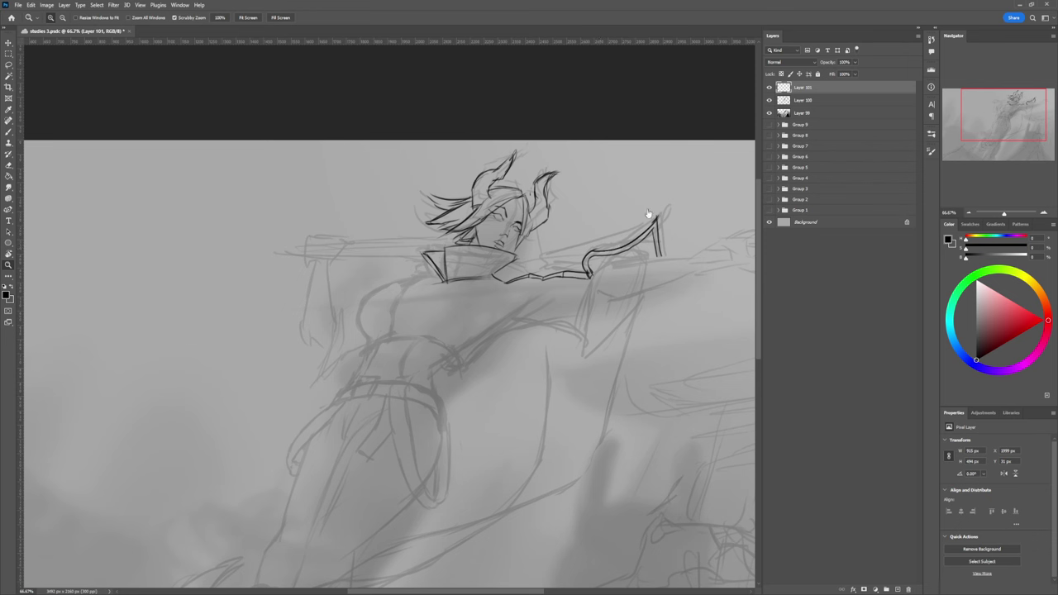
pyautogui.press('b')
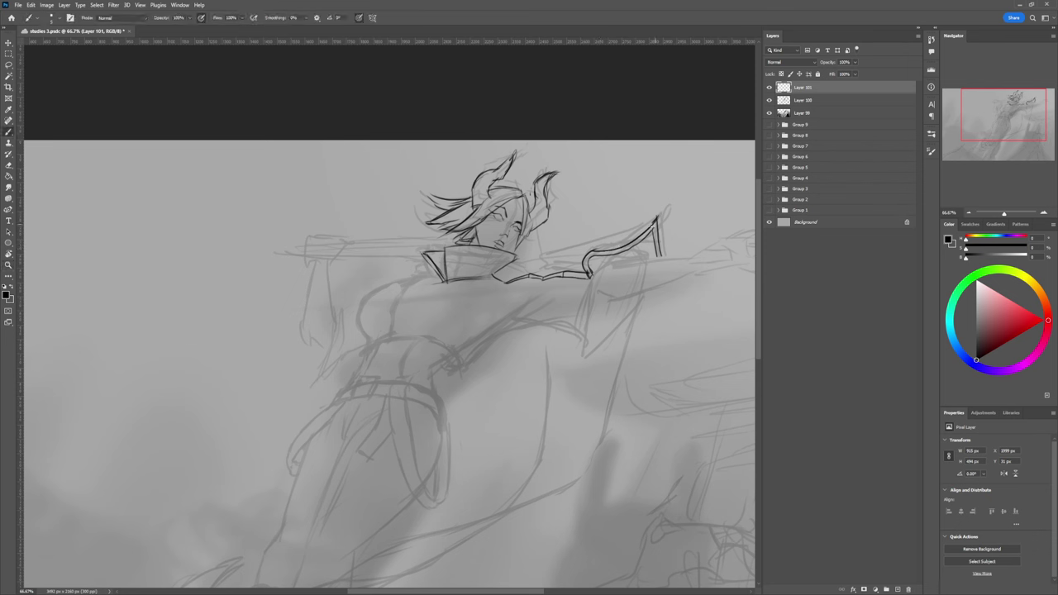
pyautogui.moveTo(655, 220); pyautogui.dragTo(577, 243)
pyautogui.hotkey('ctrl', 'z')
pyautogui.hotkey('ctrl', 'z')
pyautogui.moveTo(653, 223)
pyautogui.mouseDown()
pyautogui.moveTo(528, 256)
pyautogui.moveTo(469, 305)
pyautogui.mouseUp()
# Step: Draw the wide, hanging cuff of the near sleeve below the outstretched arm
pyautogui.press('z')
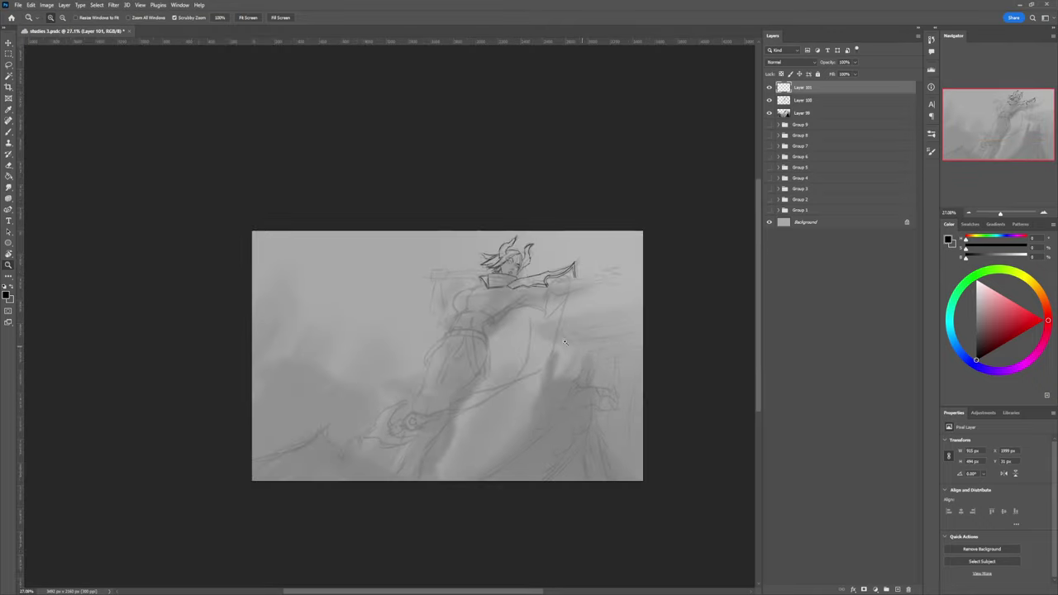
pyautogui.moveTo(543, 339); pyautogui.dragTo(579, 301)
pyautogui.press('b')
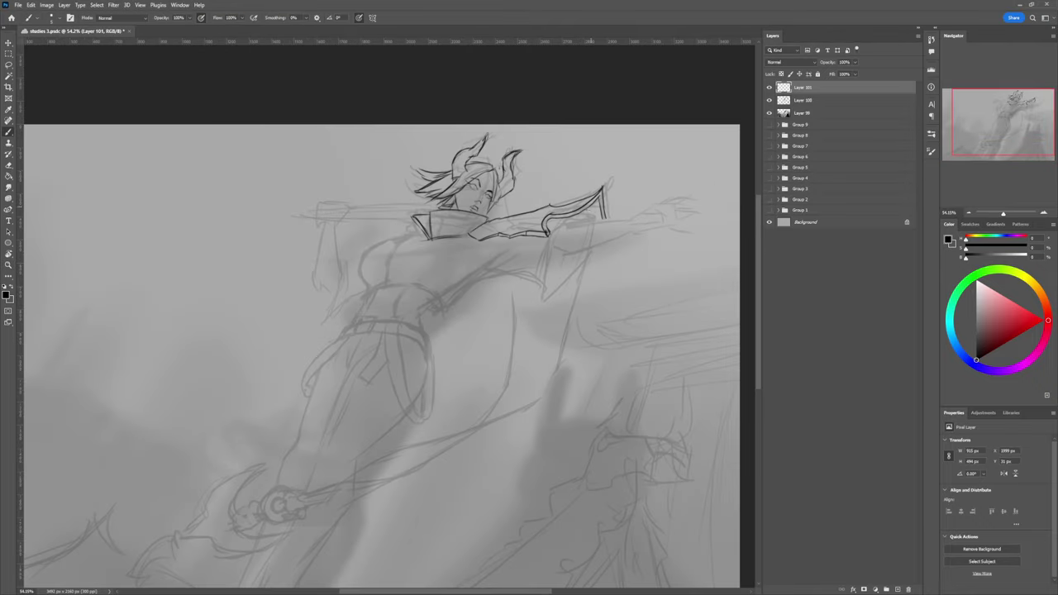
pyautogui.moveTo(596, 219)
pyautogui.mouseDown()
pyautogui.moveTo(557, 223)
pyautogui.moveTo(580, 243)
pyautogui.moveTo(564, 289)
pyautogui.mouseUp()
pyautogui.moveTo(603, 247)
pyautogui.mouseDown()
pyautogui.moveTo(562, 297)
pyautogui.moveTo(460, 281)
pyautogui.mouseUp()
pyautogui.hotkey('ctrl', 'z')
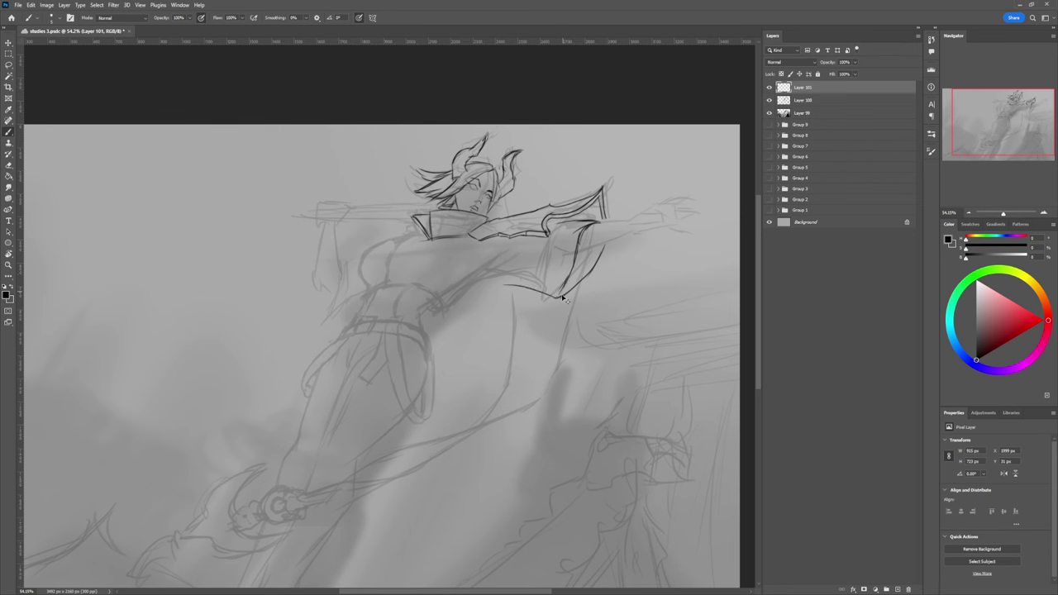
# Step: Redraw the underside of the near sleeve from the hanging cuff to the waist and add a fold line along it
pyautogui.hotkey('ctrl', 'z')
pyautogui.moveTo(557, 298)
pyautogui.mouseDown()
pyautogui.moveTo(487, 275)
pyautogui.moveTo(433, 315)
pyautogui.mouseUp()
pyautogui.hotkey('ctrl', 'z')
pyautogui.moveTo(450, 304); pyautogui.dragTo(527, 257)
pyautogui.moveTo(462, 291); pyautogui.dragTo(446, 306)
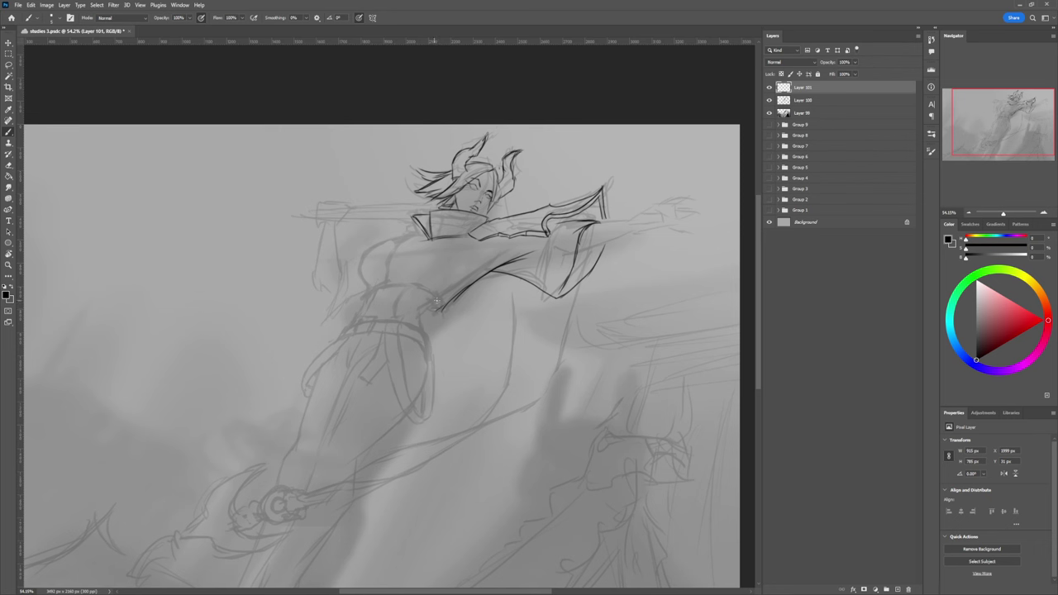
# Step: Draw the curved bottom hem of the jacket across the waist
pyautogui.moveTo(436, 296)
pyautogui.mouseDown()
pyautogui.moveTo(439, 310)
pyautogui.moveTo(408, 284)
pyautogui.moveTo(365, 292)
pyautogui.mouseUp()
pyautogui.hotkey('ctrl', 'z')
pyautogui.moveTo(439, 310)
pyautogui.mouseDown()
pyautogui.moveTo(429, 292)
pyautogui.moveTo(367, 290)
pyautogui.mouseUp()
pyautogui.press('e')
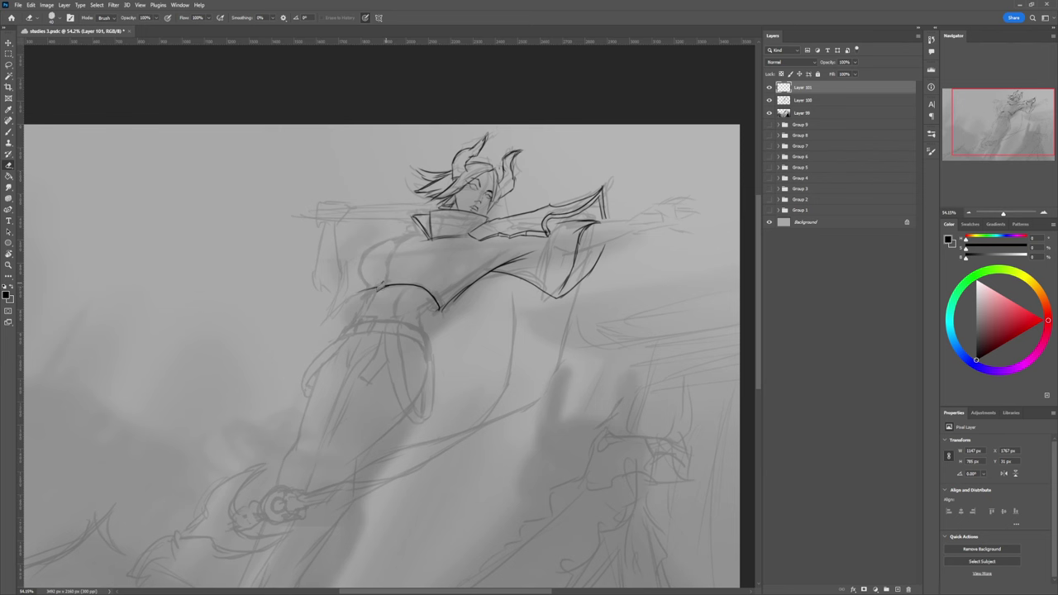
pyautogui.press('b')
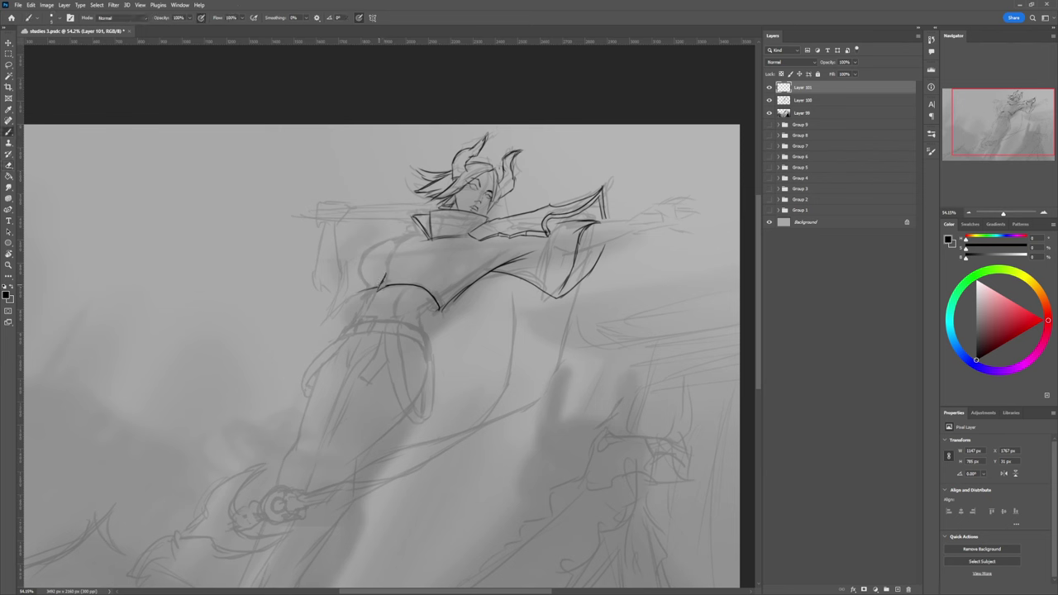
# Step: Draw the left-hand edge of the jacket from the hem up over the chest to the collar
pyautogui.moveTo(392, 256)
pyautogui.mouseDown()
pyautogui.moveTo(381, 278)
pyautogui.moveTo(382, 247)
pyautogui.moveTo(402, 242)
pyautogui.moveTo(384, 256)
pyautogui.mouseUp()
pyautogui.hotkey('ctrl', 'z')
pyautogui.hotkey('ctrl', 'z')
pyautogui.press('e')
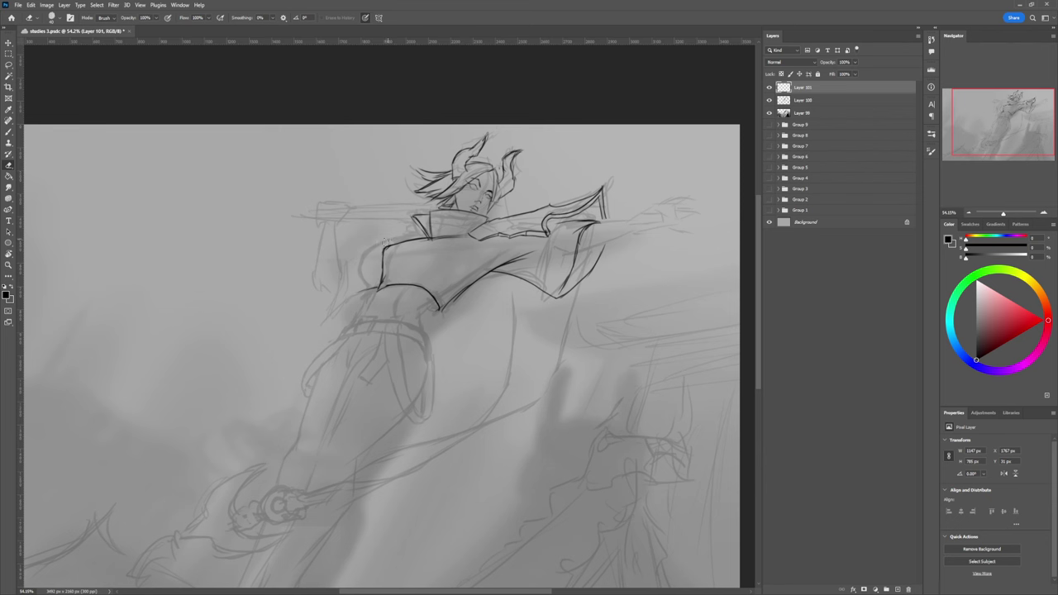
pyautogui.press('b')
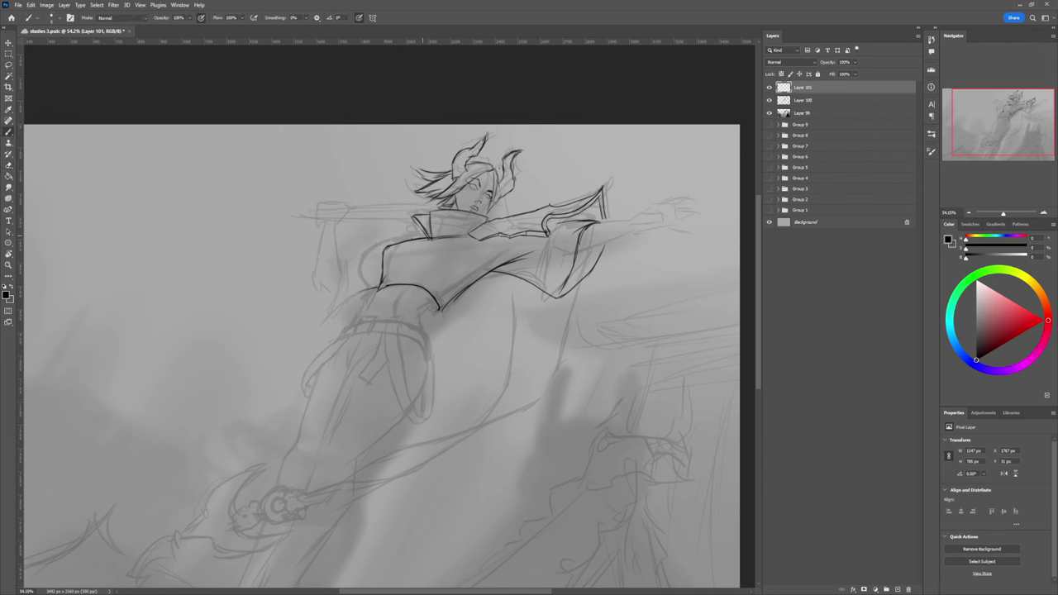
# Step: Double the jacket's left-hand edge with a parallel inner line, clean it up, and draw the rounded outline bulging beyond it
pyautogui.moveTo(385, 251)
pyautogui.mouseDown()
pyautogui.moveTo(412, 239)
pyautogui.moveTo(384, 259)
pyautogui.mouseUp()
pyautogui.press('e')
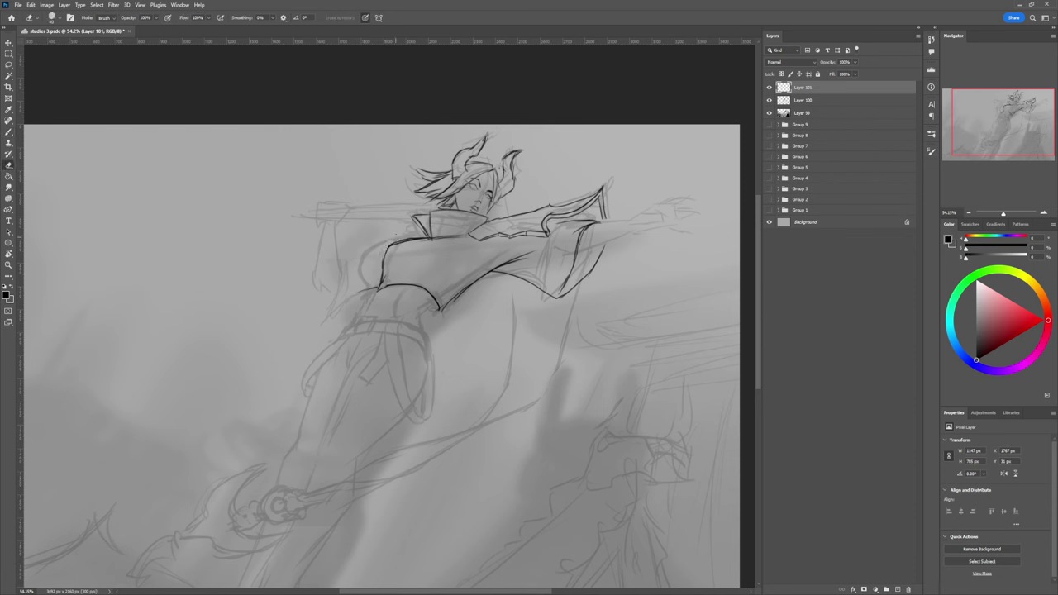
pyautogui.press('b')
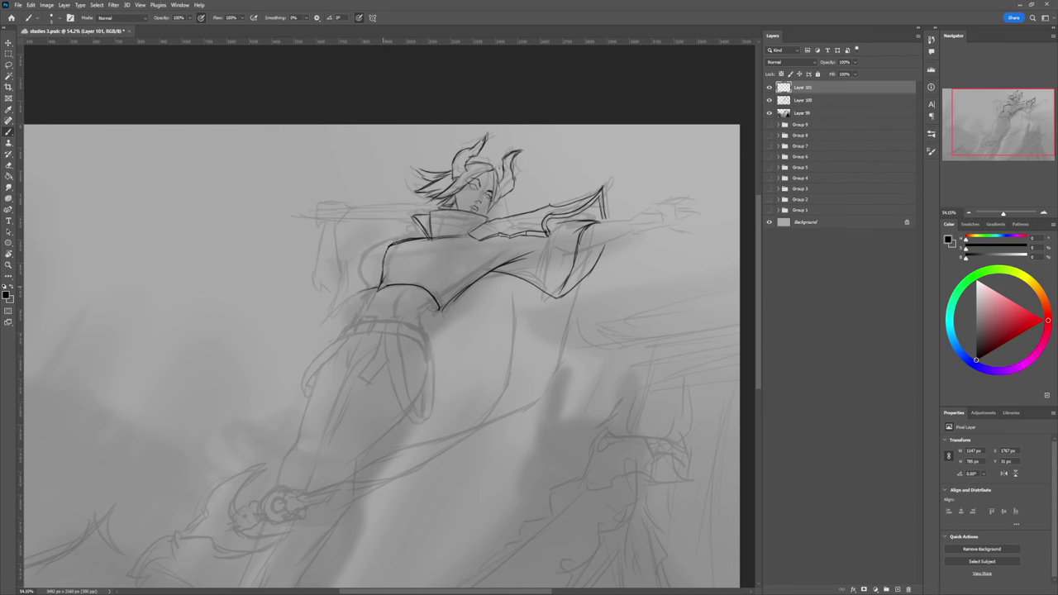
pyautogui.moveTo(390, 263)
pyautogui.mouseDown()
pyautogui.moveTo(388, 272)
pyautogui.moveTo(391, 263)
pyautogui.mouseUp()
pyautogui.press('e')
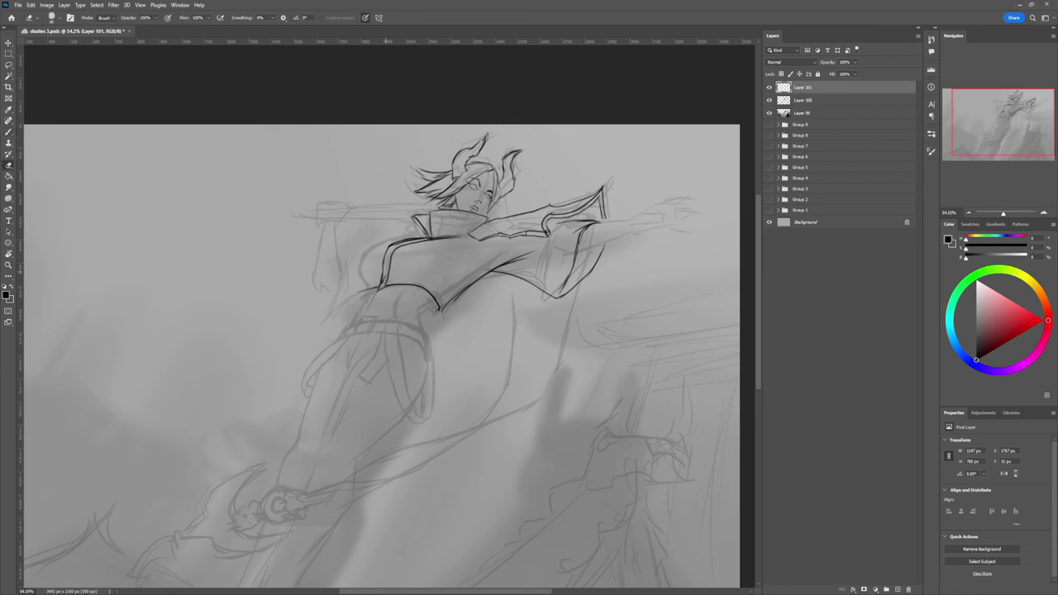
pyautogui.moveTo(395, 246); pyautogui.dragTo(392, 255)
pyautogui.press('b')
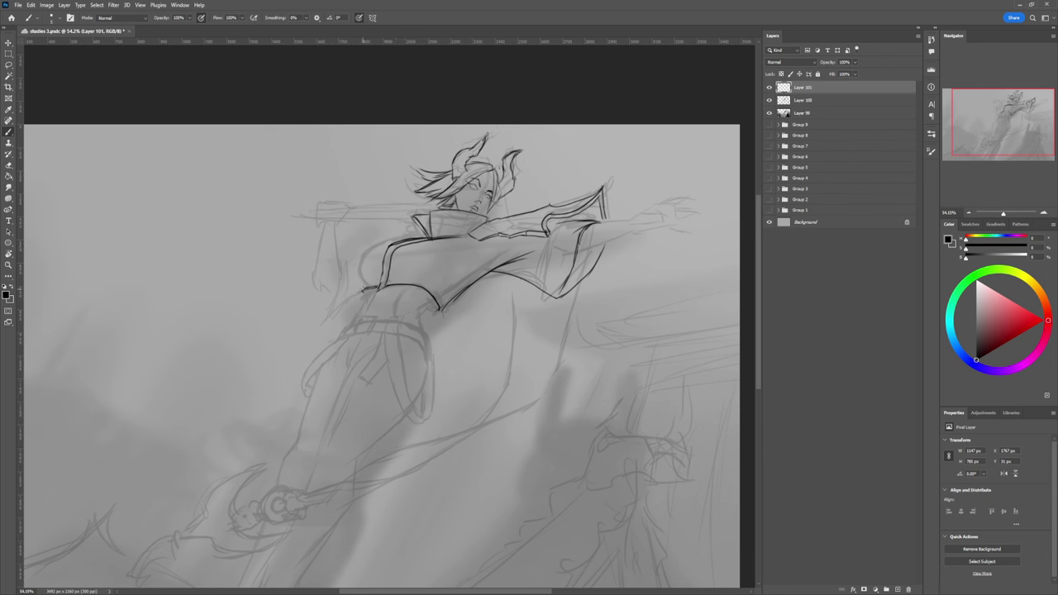
pyautogui.moveTo(363, 286)
pyautogui.mouseDown()
pyautogui.moveTo(370, 248)
pyautogui.moveTo(397, 242)
pyautogui.moveTo(366, 257)
pyautogui.mouseUp()
# Step: Select the line work of the jacket's front edge and bottom hem, rotate it slightly clockwise, and deselect it
pyautogui.press('z')
pyautogui.moveTo(420, 299); pyautogui.dragTo(364, 301)
pyautogui.scroll(-4, 523, 300)
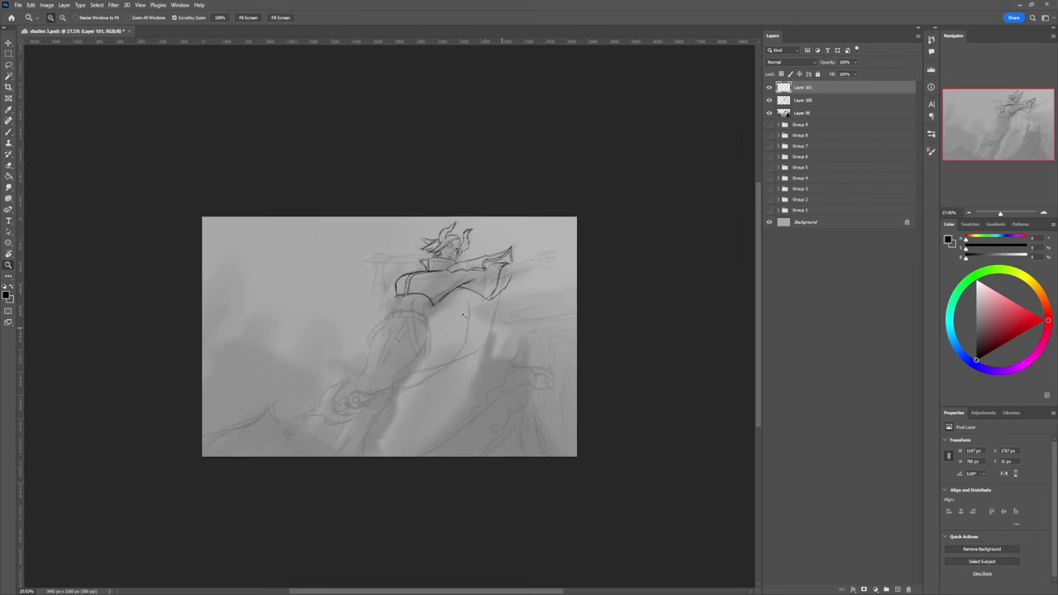
pyautogui.scroll(5, 534, 263)
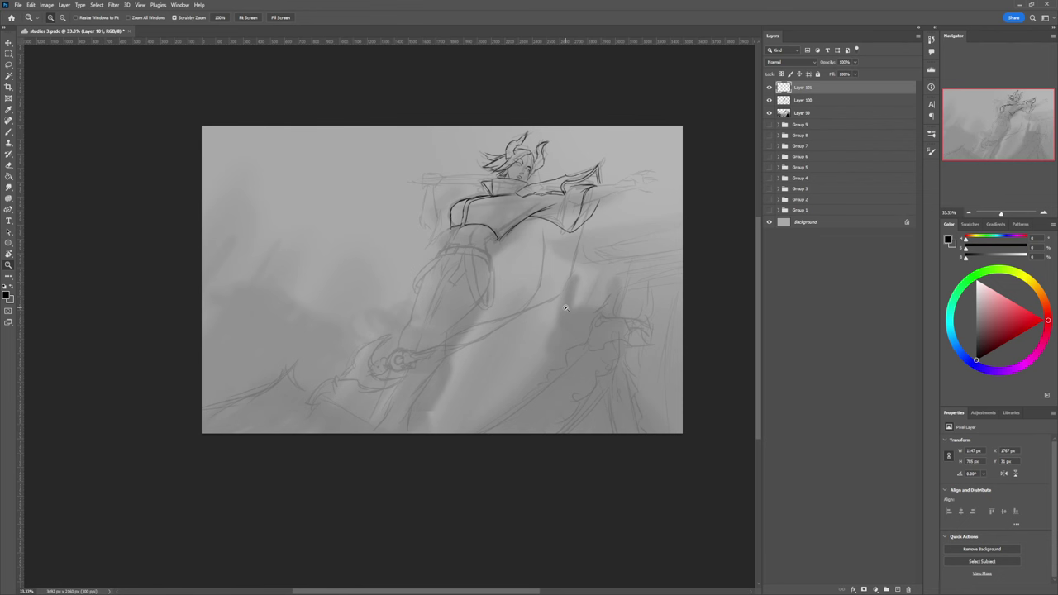
pyautogui.press('l')
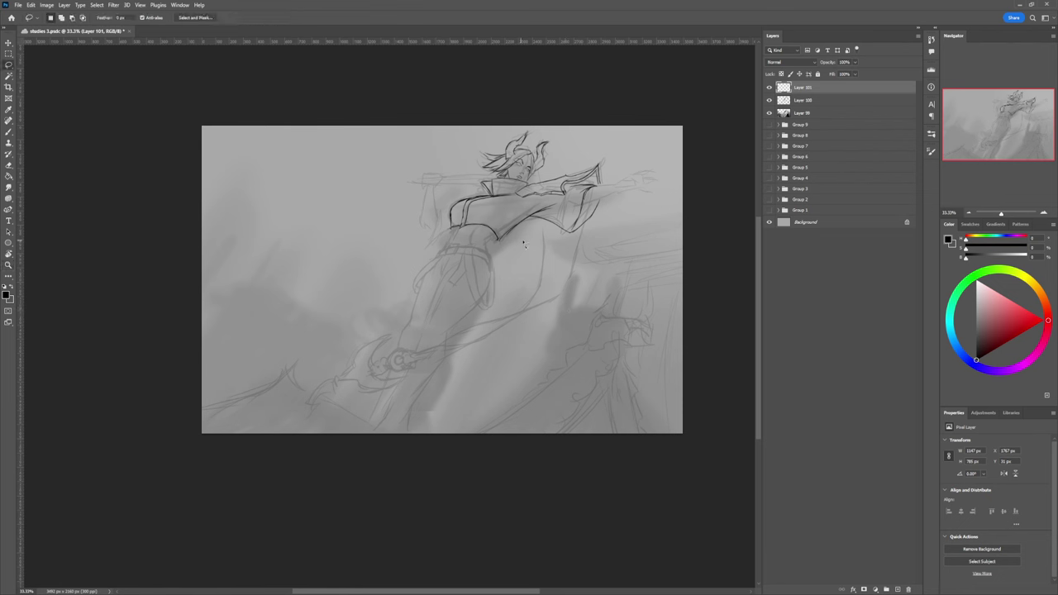
pyautogui.moveTo(502, 208)
pyautogui.mouseDown()
pyautogui.moveTo(424, 246)
pyautogui.moveTo(569, 294)
pyautogui.moveTo(511, 237)
pyautogui.mouseUp()
pyautogui.hotkey('ctrl', 't')
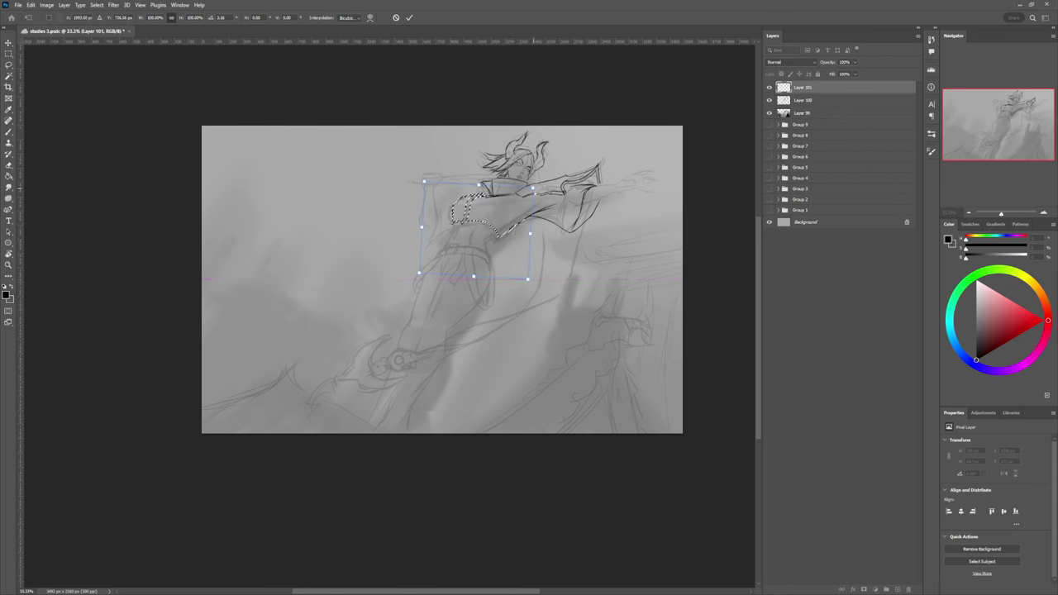
pyautogui.moveTo(533, 188); pyautogui.dragTo(532, 192)
pyautogui.press('Return')
pyautogui.hotkey('ctrl', 'd')
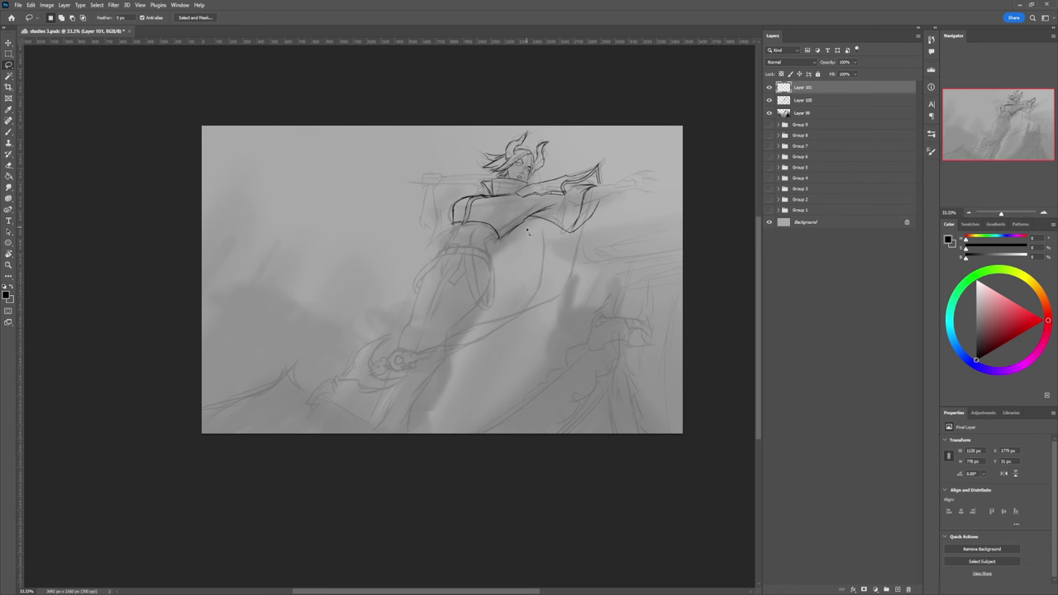
# Step: Draw the right-hand side of the waist below the jacket hem and the curved waistline above the trousers
pyautogui.press('b')
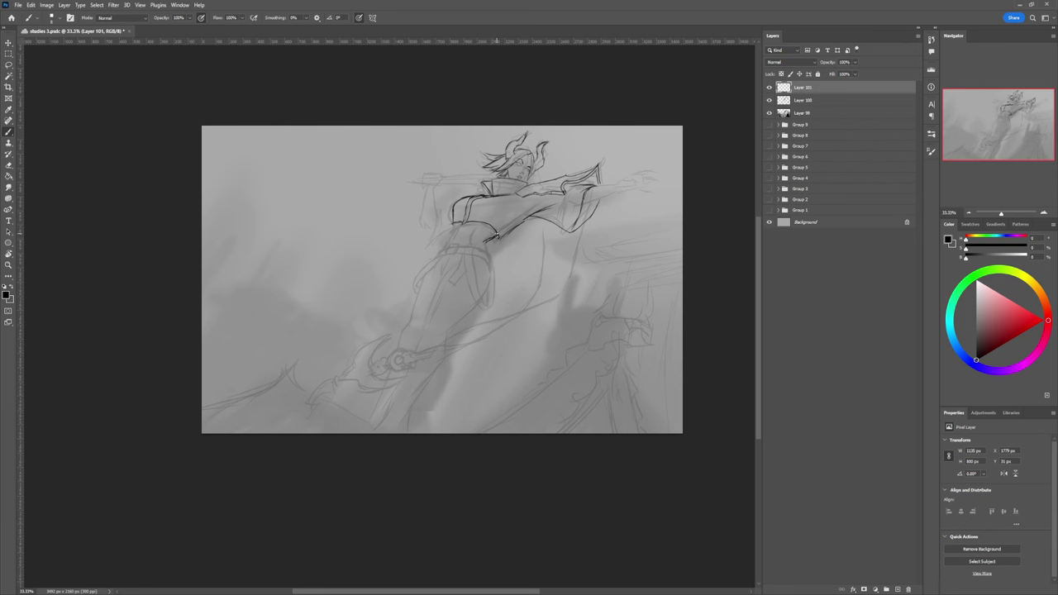
pyautogui.moveTo(493, 240); pyautogui.dragTo(488, 256)
pyautogui.press('e')
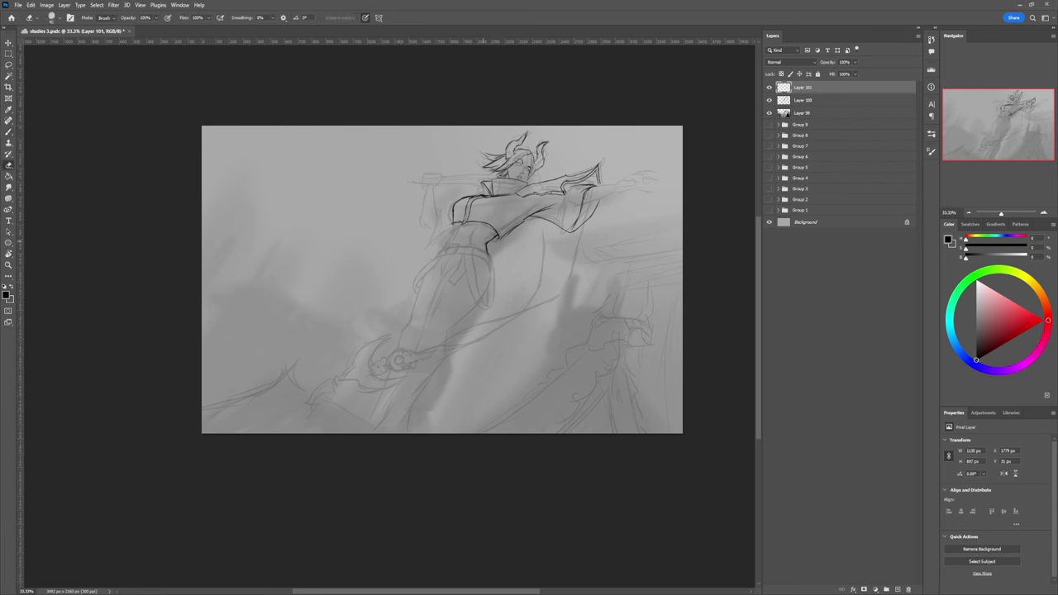
pyautogui.press('b')
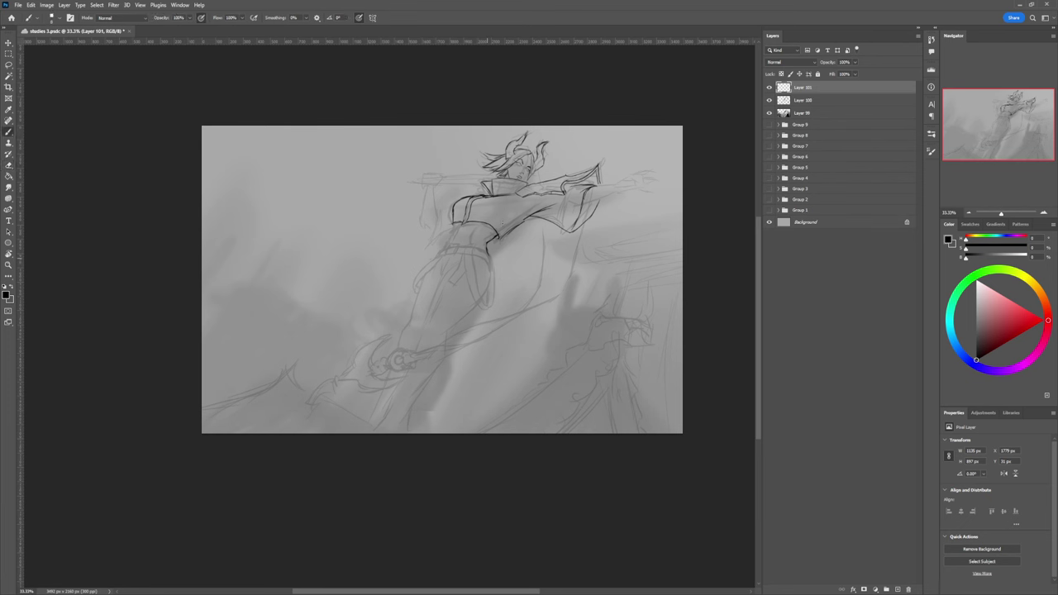
pyautogui.moveTo(488, 253); pyautogui.dragTo(443, 246)
pyautogui.hotkey('ctrl', 'z')
pyautogui.hotkey('ctrl', 'z')
pyautogui.moveTo(480, 249)
pyautogui.mouseDown()
pyautogui.moveTo(440, 248)
pyautogui.moveTo(447, 230)
pyautogui.mouseUp()
# Step: Select the head with its hair and horns, enlarge it slightly, and deselect it
pyautogui.press('z')
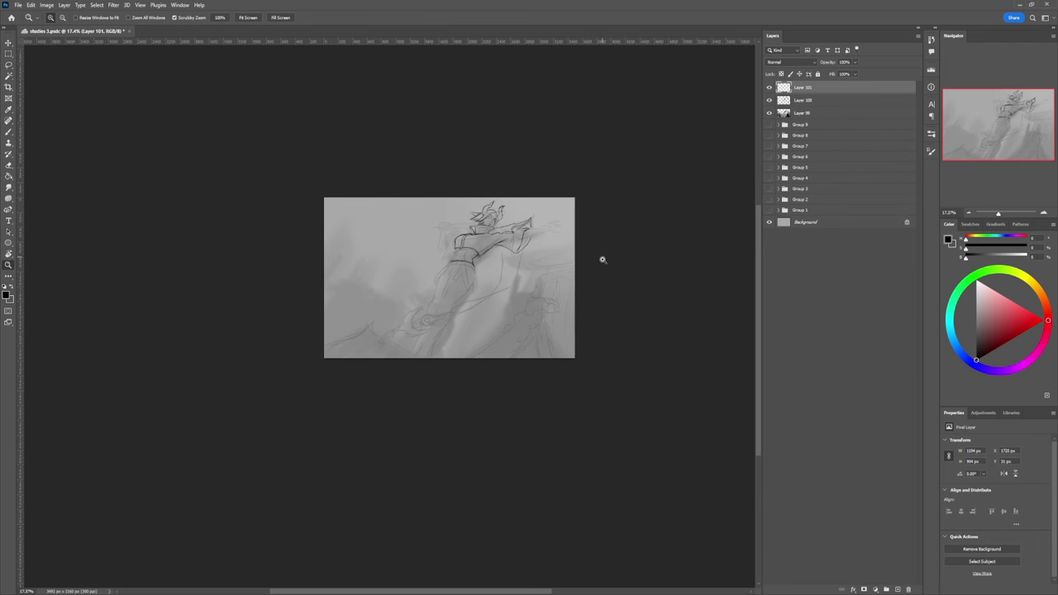
pyautogui.moveTo(495, 259)
pyautogui.mouseDown()
pyautogui.moveTo(547, 286)
pyautogui.moveTo(522, 259)
pyautogui.moveTo(536, 275)
pyautogui.moveTo(533, 257)
pyautogui.moveTo(497, 257)
pyautogui.moveTo(576, 200)
pyautogui.moveTo(571, 250)
pyautogui.mouseUp()
pyautogui.press('l')
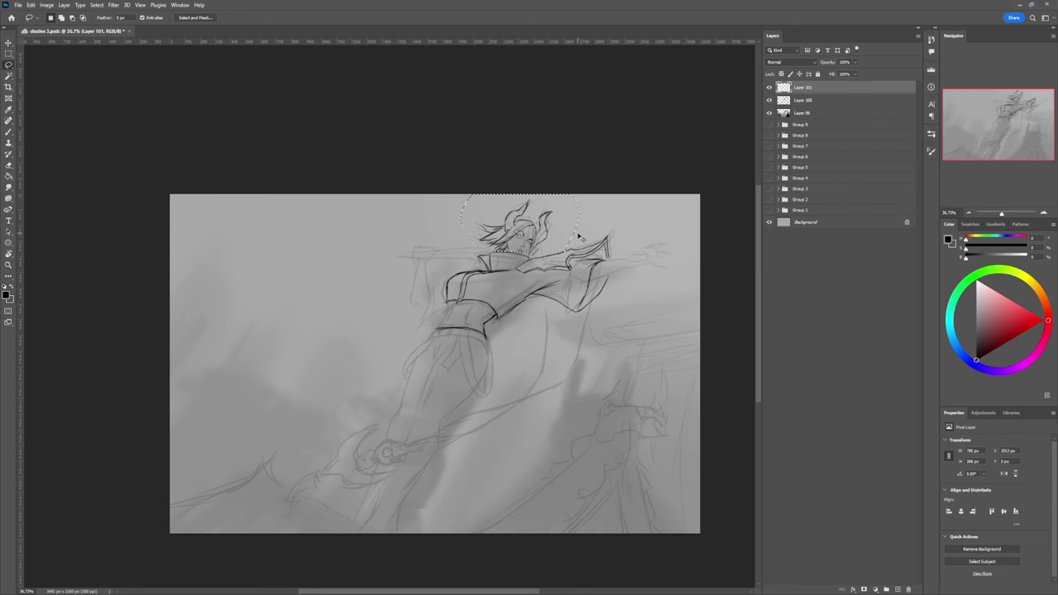
pyautogui.hotkey('ctrl', 't')
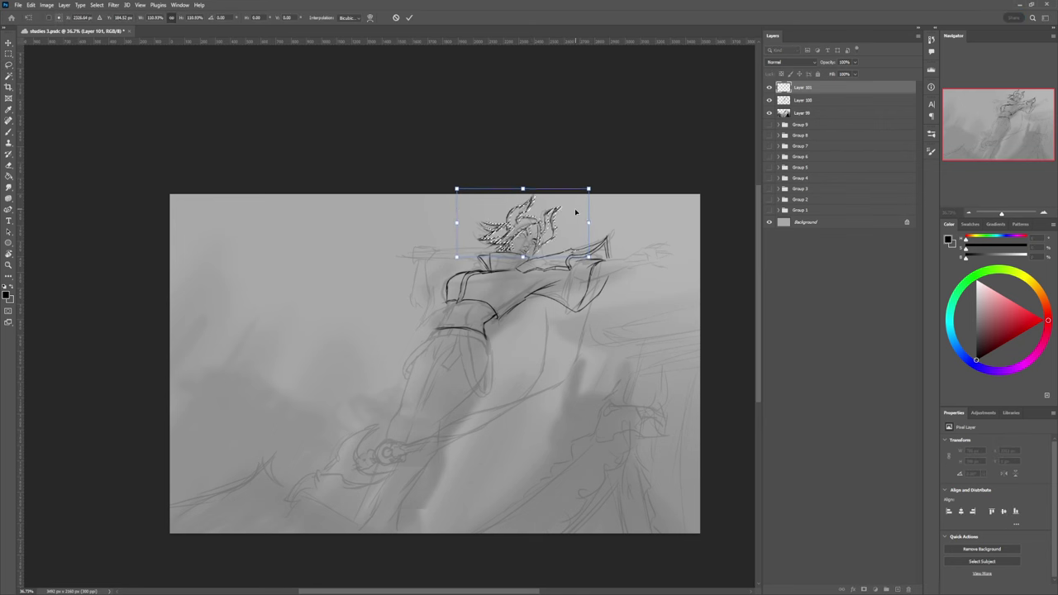
pyautogui.press('Return')
pyautogui.press('z')
pyautogui.click(509, 269)
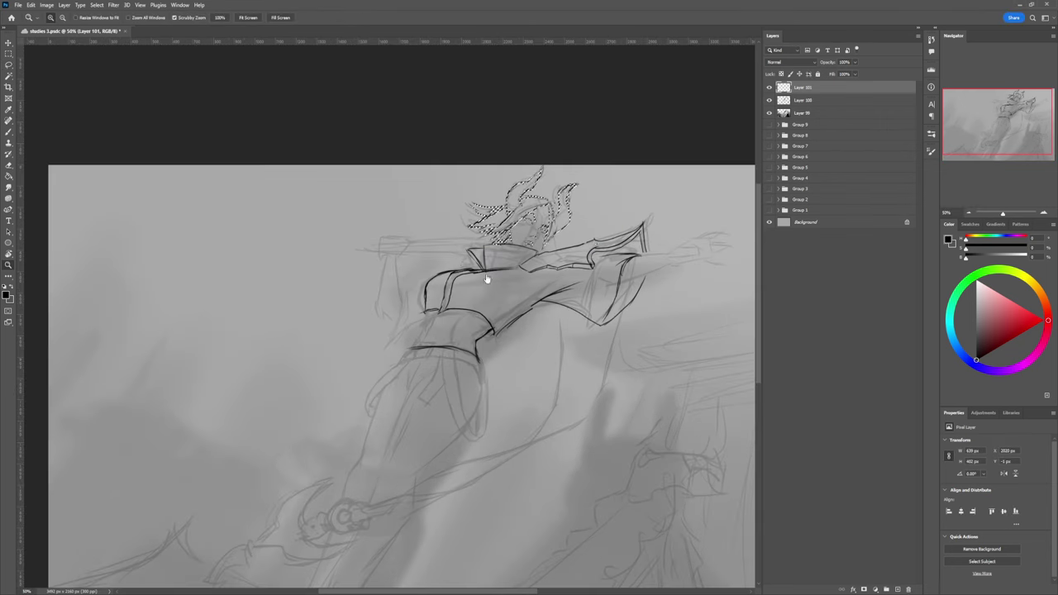
pyautogui.hotkey('ctrl', 'd')
# Step: Draw the left-hand side of the waist with a doubled line and a vertical midline on the midriff, and clean them up
pyautogui.scroll(-4, 541, 309)
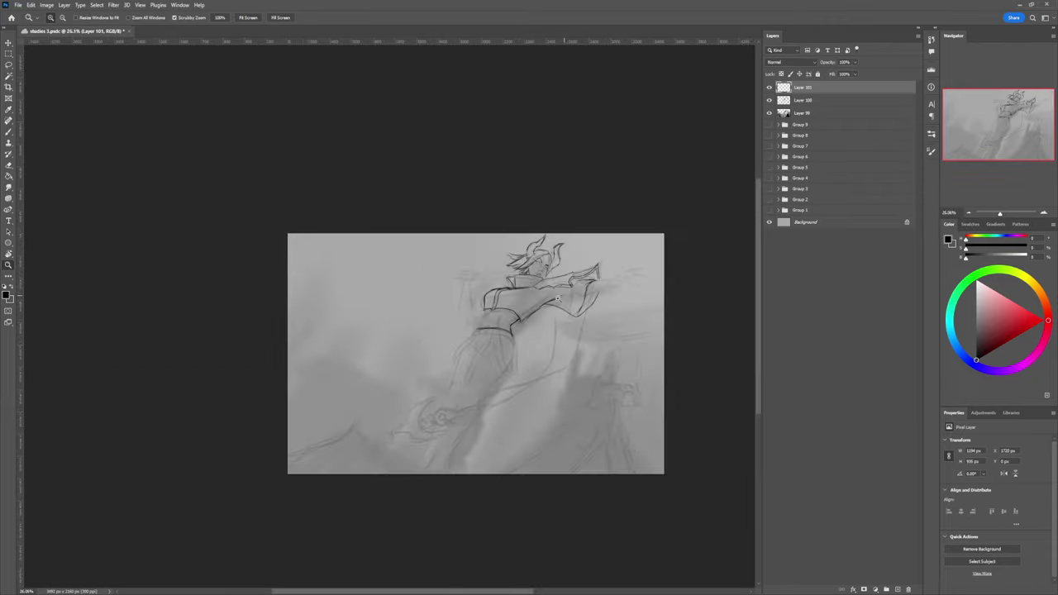
pyautogui.scroll(2, 577, 361)
pyautogui.scroll(2, 557, 264)
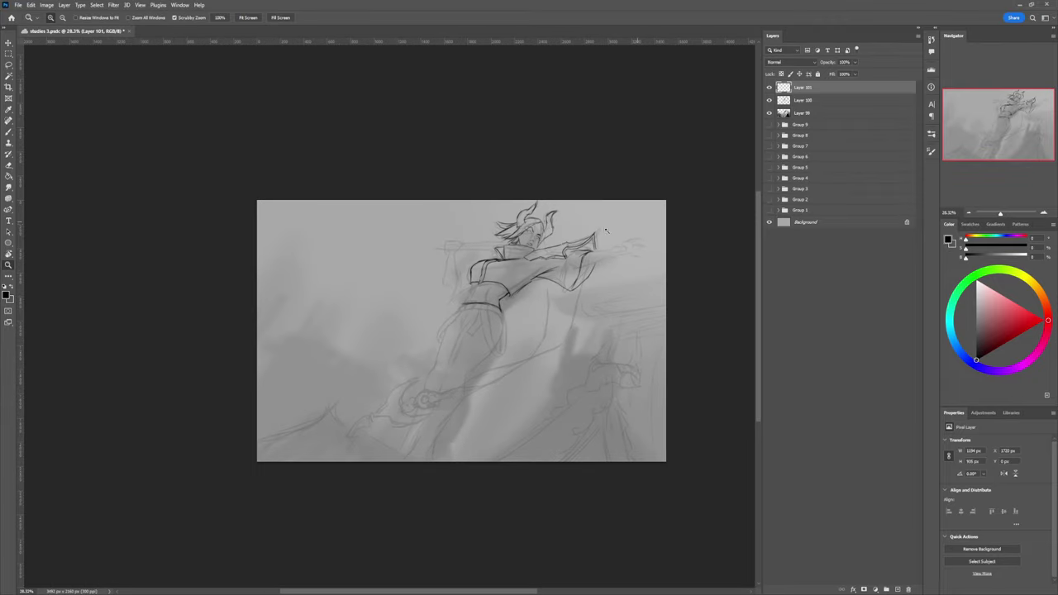
pyautogui.scroll(2, 486, 274)
pyautogui.press('b')
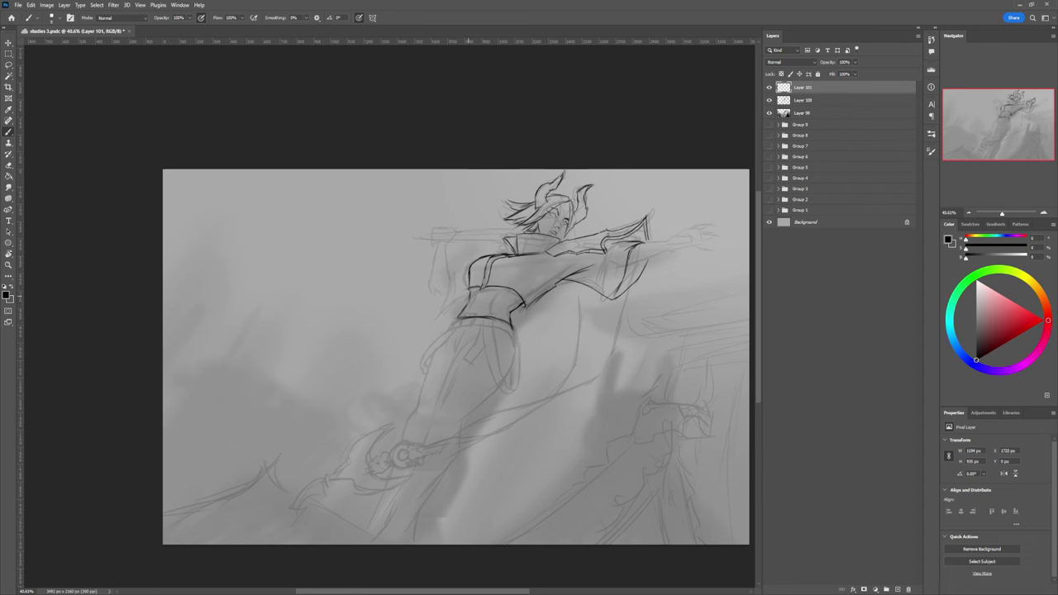
pyautogui.moveTo(472, 291); pyautogui.dragTo(465, 308)
pyautogui.moveTo(474, 296)
pyautogui.mouseDown()
pyautogui.moveTo(467, 309)
pyautogui.moveTo(497, 292)
pyautogui.moveTo(489, 312)
pyautogui.mouseUp()
pyautogui.press('e')
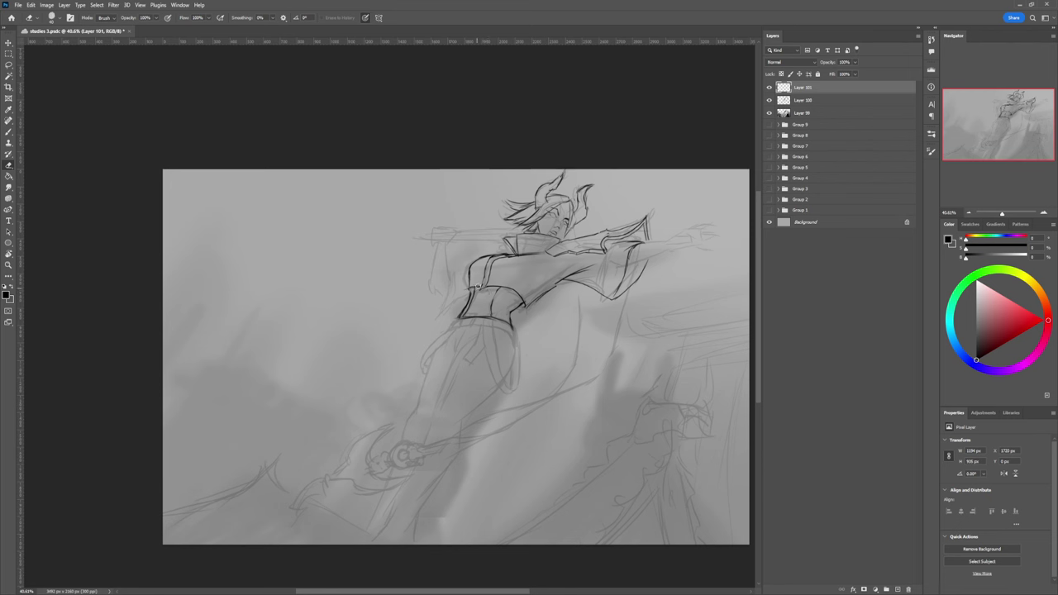
pyautogui.press('b')
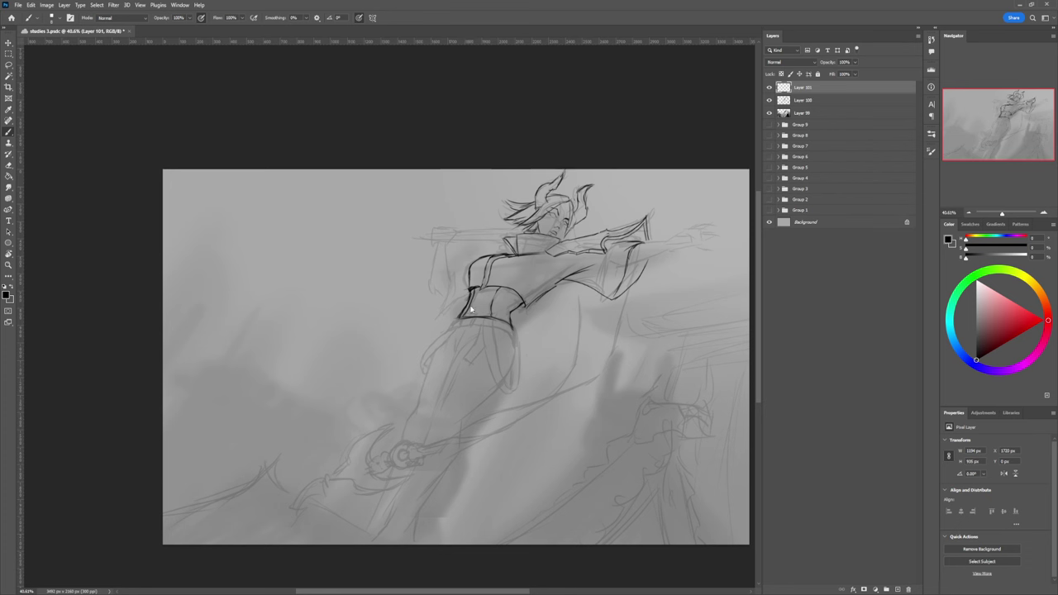
pyautogui.press('e')
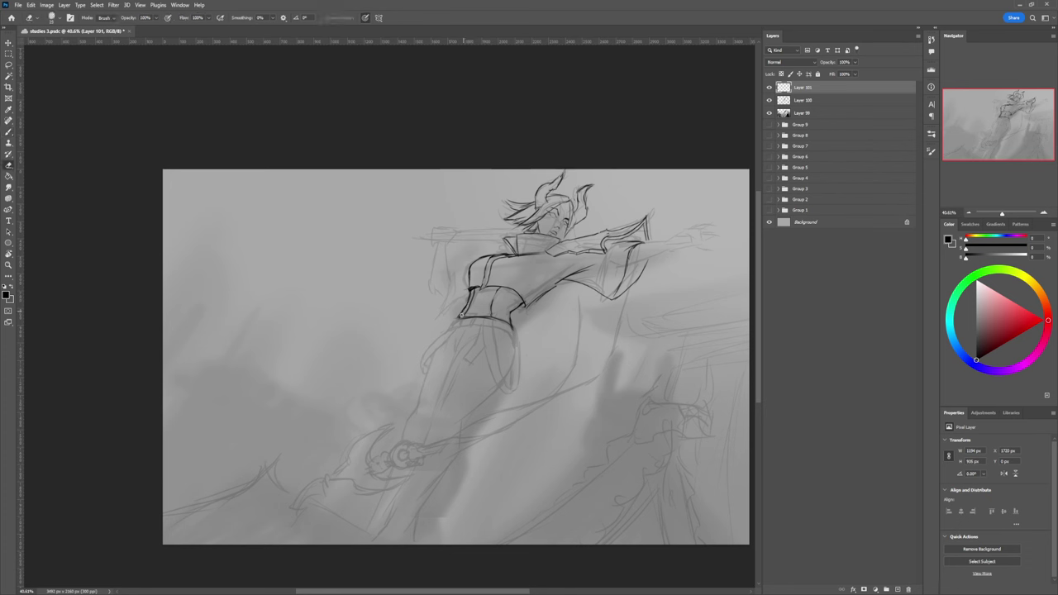
pyautogui.moveTo(464, 311); pyautogui.dragTo(470, 295)
# Step: Draw the top and bottom contours of the outstretched forearm from the near sleeve's opening to the wrist
pyautogui.press('z')
pyautogui.moveTo(505, 347); pyautogui.dragTo(455, 347)
pyautogui.moveTo(521, 283); pyautogui.dragTo(596, 272)
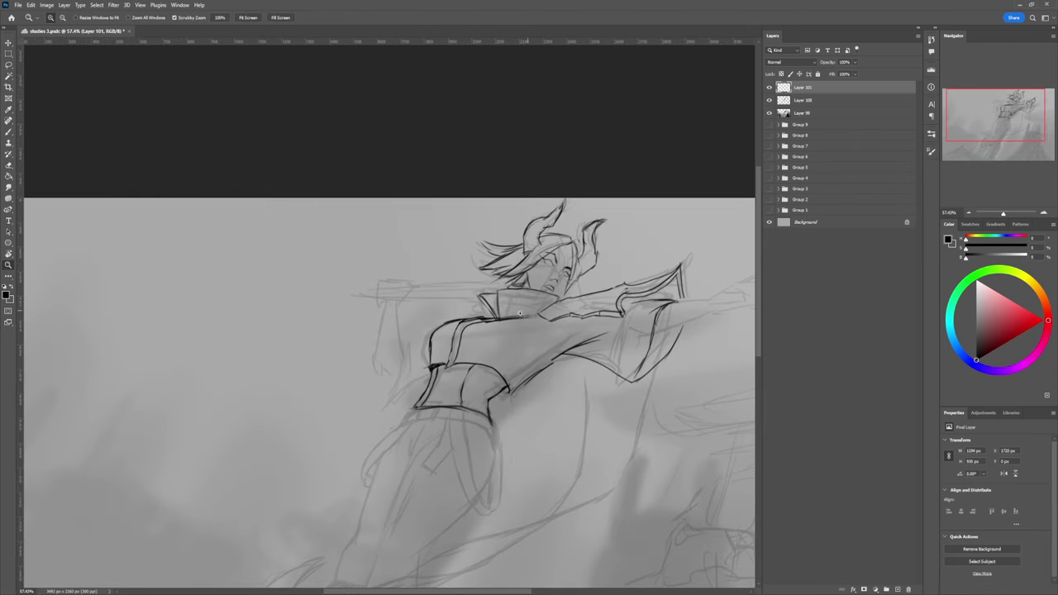
pyautogui.moveTo(524, 316); pyautogui.dragTo(506, 315)
pyautogui.moveTo(647, 315); pyautogui.dragTo(610, 291)
pyautogui.moveTo(694, 318); pyautogui.dragTo(728, 284)
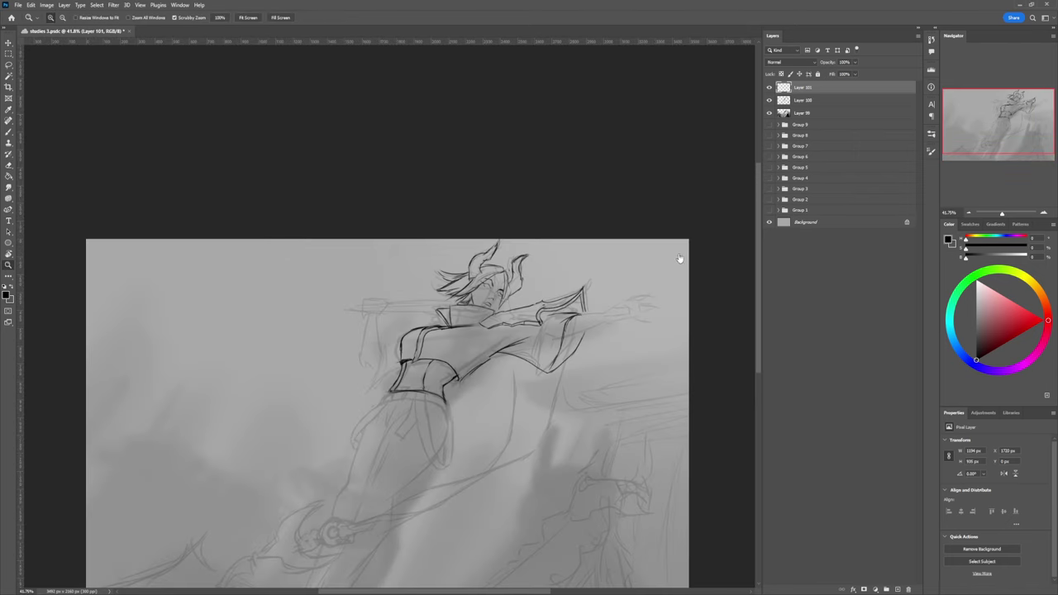
pyautogui.press('b')
pyautogui.moveTo(572, 318); pyautogui.dragTo(625, 318)
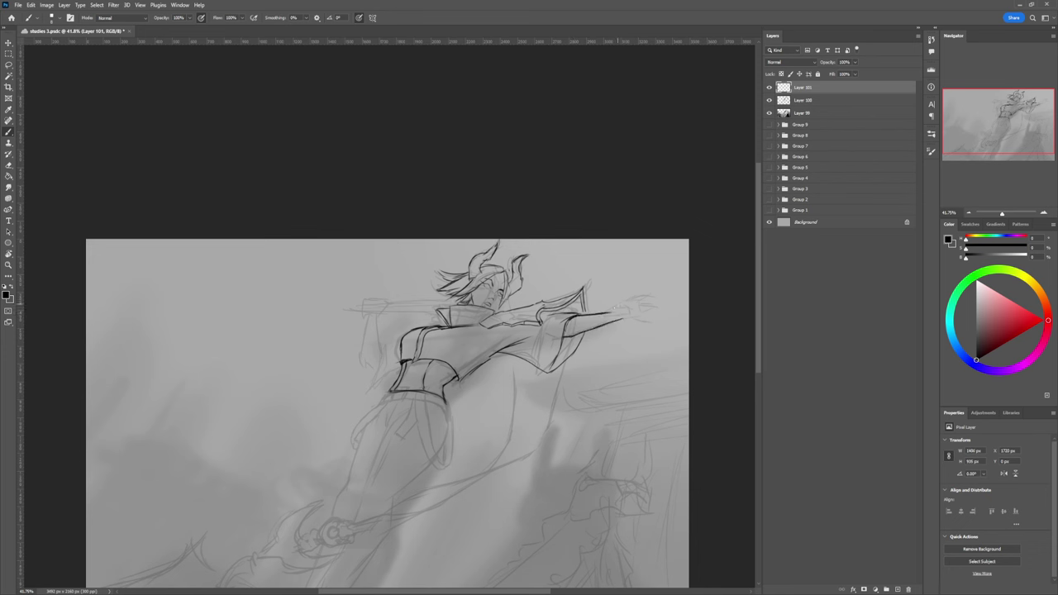
pyautogui.moveTo(620, 313); pyautogui.dragTo(634, 305)
# Step: Draw the back of the hand, the knuckles and the palm side beyond the wrist
pyautogui.moveTo(637, 307); pyautogui.dragTo(650, 304)
pyautogui.moveTo(628, 297); pyautogui.dragTo(648, 292)
pyautogui.press('e')
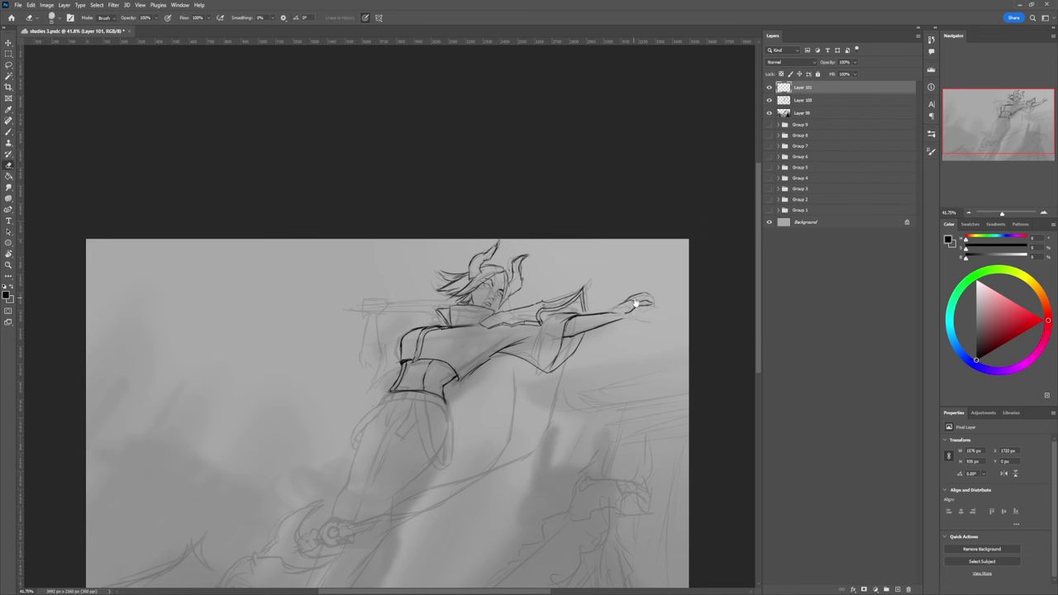
pyautogui.press('b')
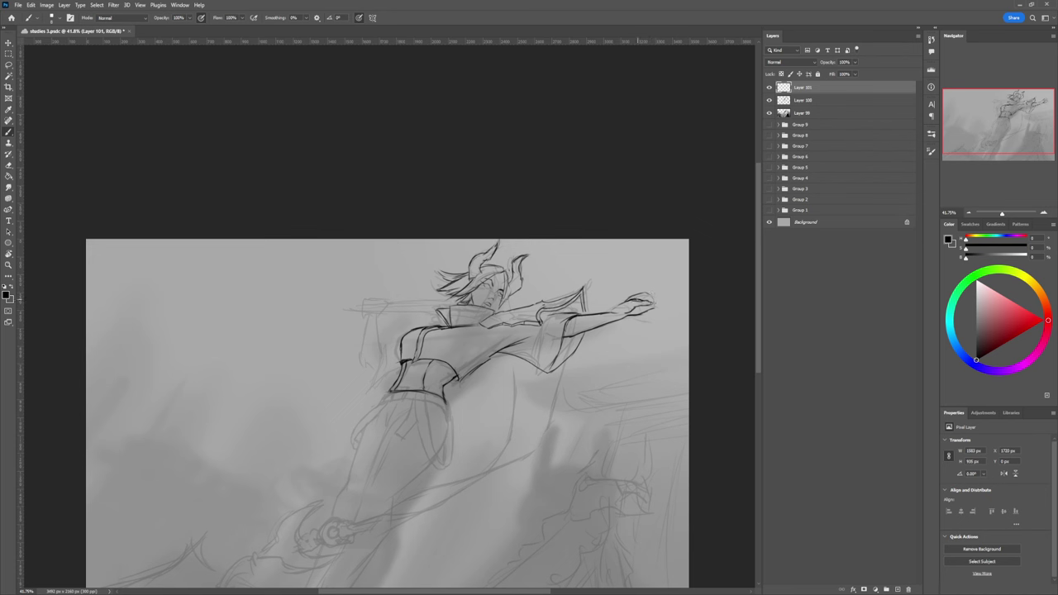
pyautogui.press('e')
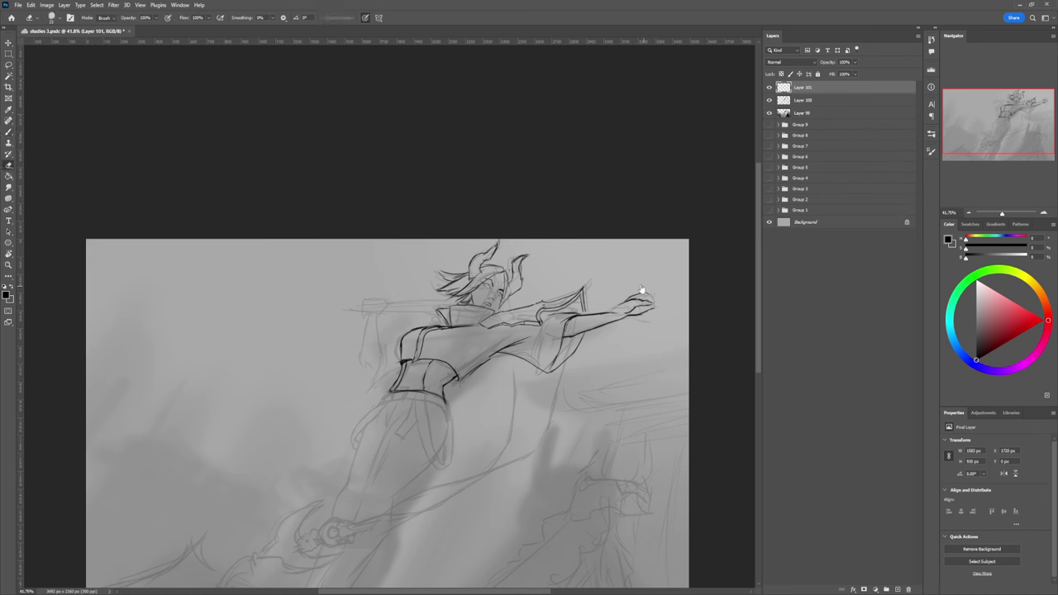
pyautogui.press('b')
pyautogui.moveTo(633, 306); pyautogui.dragTo(628, 313)
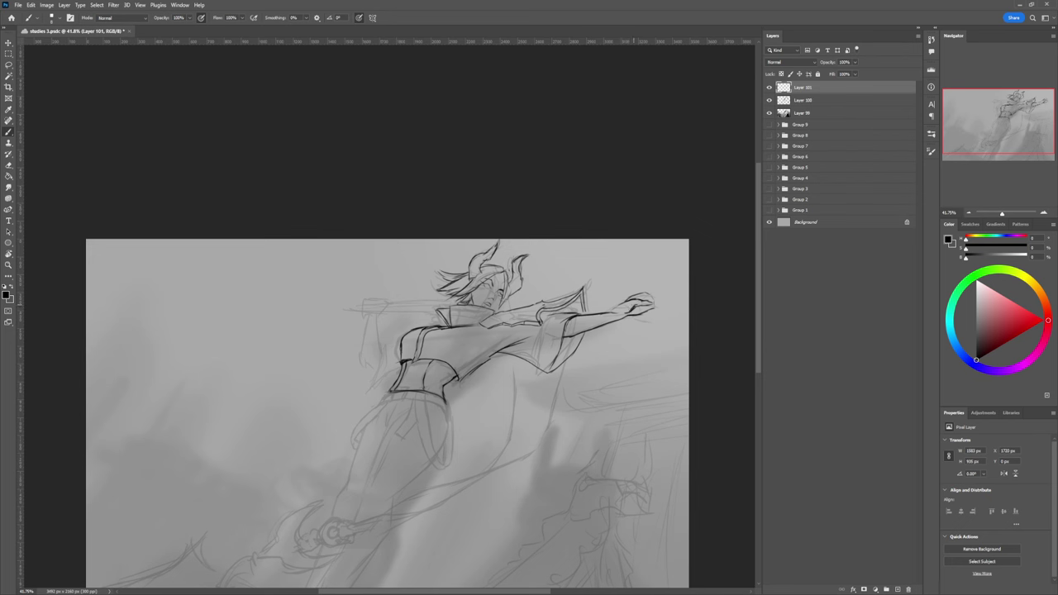
# Step: Clean up the top of the hand and draw slender extended fingers reaching outward from the knuckles
pyautogui.press('e')
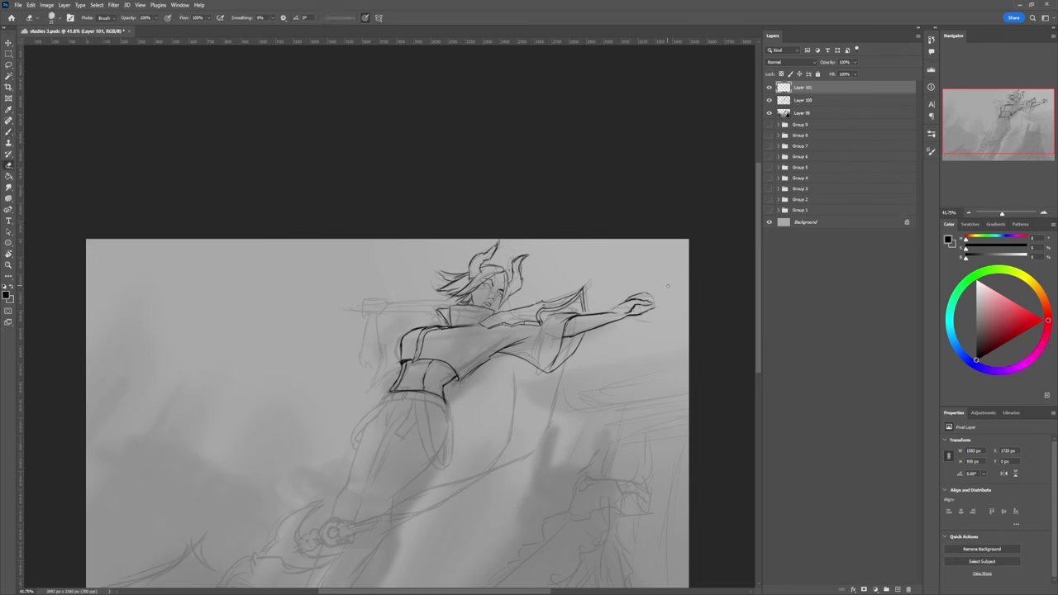
pyautogui.press('b')
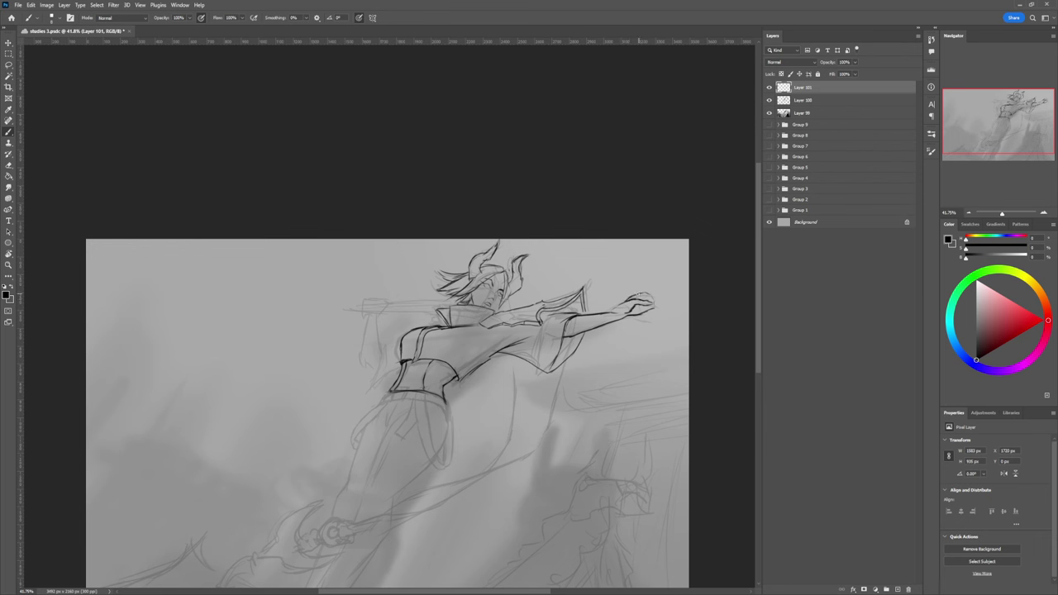
pyautogui.press('e')
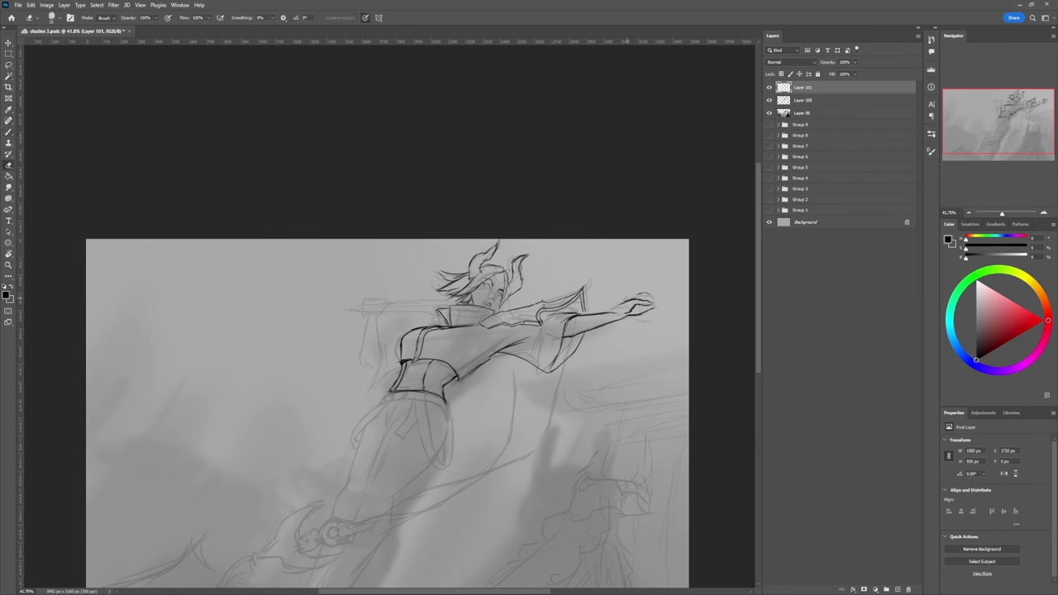
pyautogui.press('b')
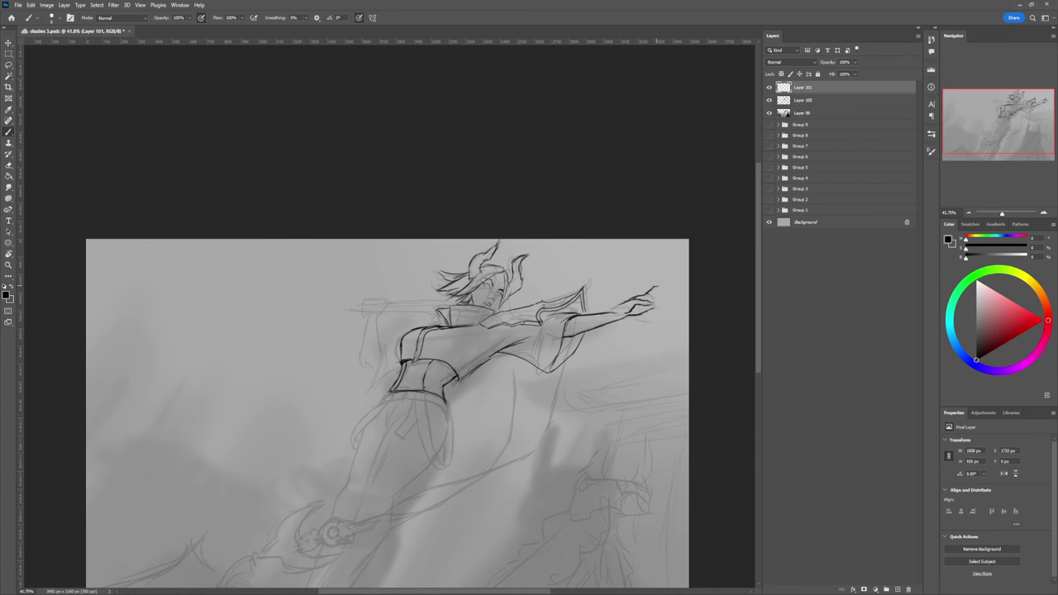
pyautogui.moveTo(653, 287); pyautogui.dragTo(668, 282)
# Step: Select the lower extended finger, stretch and rotate it slightly counterclockwise into position, and deselect it
pyautogui.press('l')
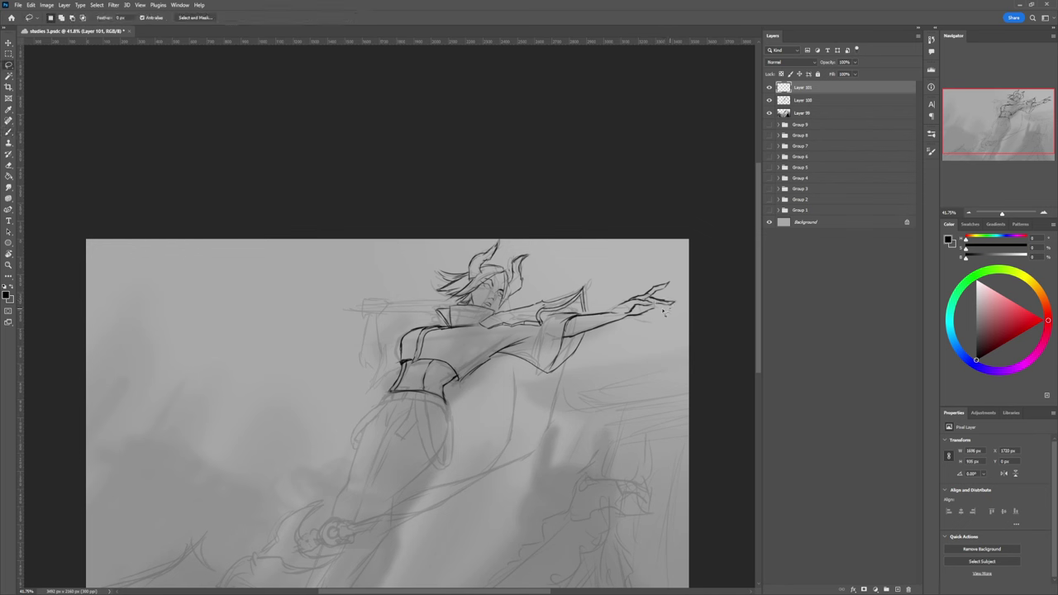
pyautogui.moveTo(670, 298)
pyautogui.mouseDown()
pyautogui.moveTo(654, 305)
pyautogui.moveTo(694, 284)
pyautogui.moveTo(678, 295)
pyautogui.mouseUp()
pyautogui.hotkey('ctrl', 't')
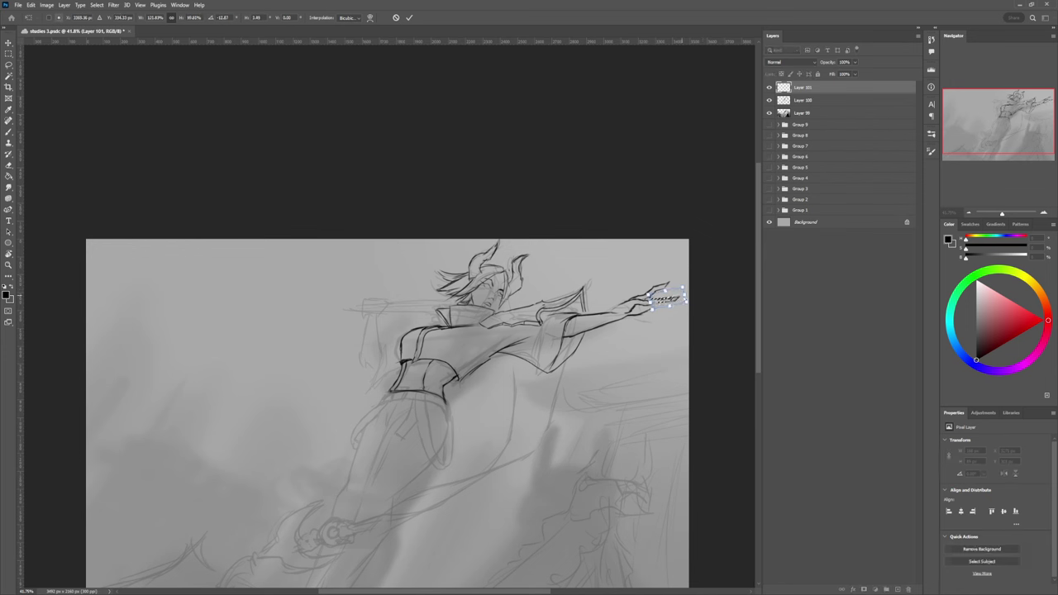
pyautogui.moveTo(674, 300)
pyautogui.mouseDown()
pyautogui.moveTo(685, 289)
pyautogui.moveTo(678, 300)
pyautogui.mouseUp()
pyautogui.press('Return')
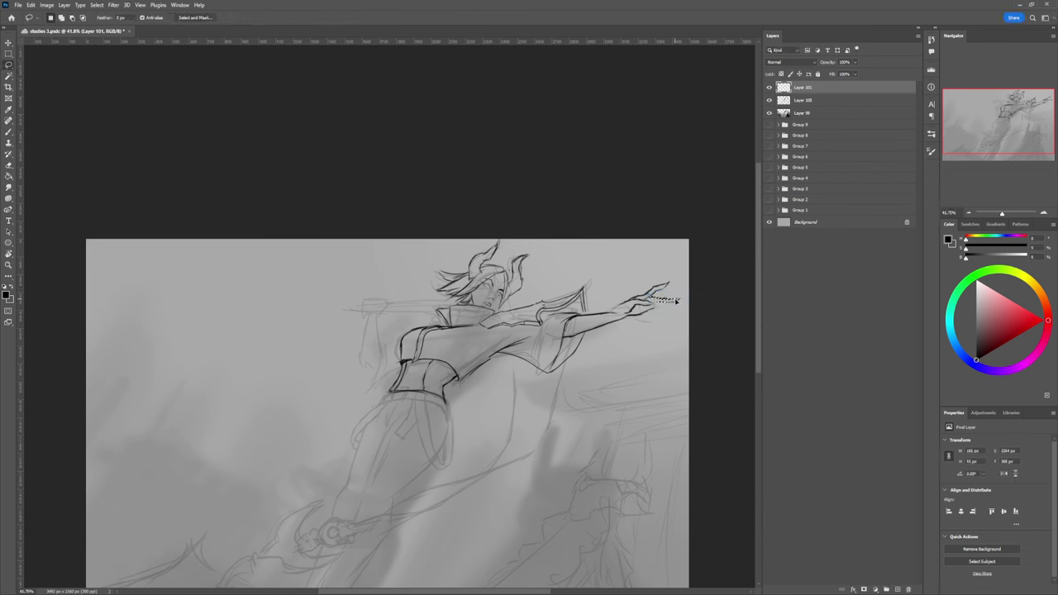
pyautogui.hotkey('ctrl', 'd')
# Step: Draw the remaining finger along the underside of the outstretched hand and tidy its lines
pyautogui.press('b')
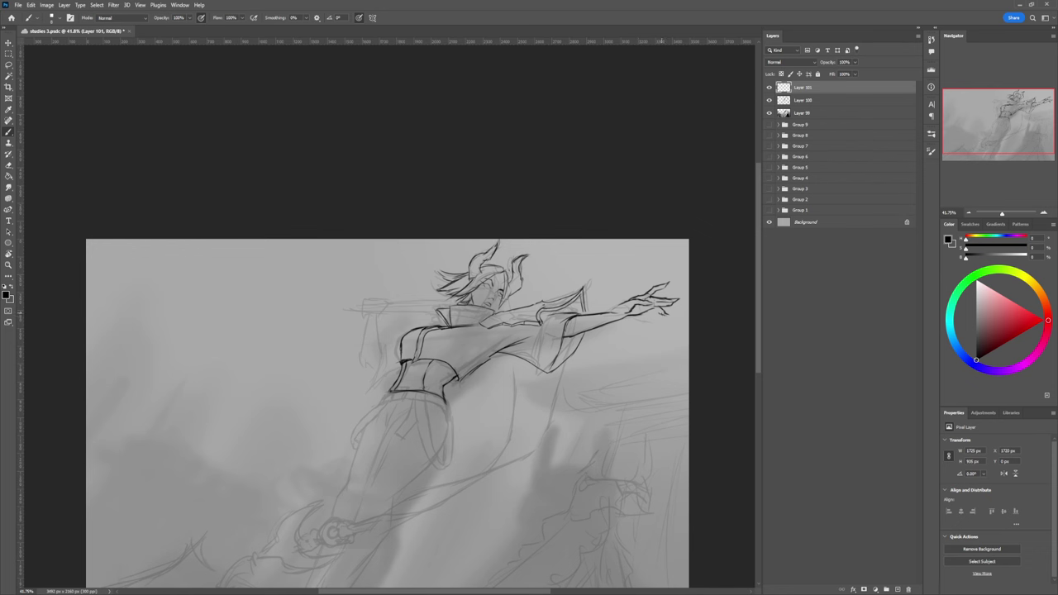
pyautogui.moveTo(661, 314)
pyautogui.mouseDown()
pyautogui.moveTo(653, 310)
pyautogui.moveTo(670, 317)
pyautogui.moveTo(657, 317)
pyautogui.mouseUp()
pyautogui.press('e')
pyautogui.press('b')
pyautogui.press('z')
pyautogui.moveTo(638, 307); pyautogui.dragTo(613, 285)
pyautogui.moveTo(675, 305); pyautogui.dragTo(665, 291)
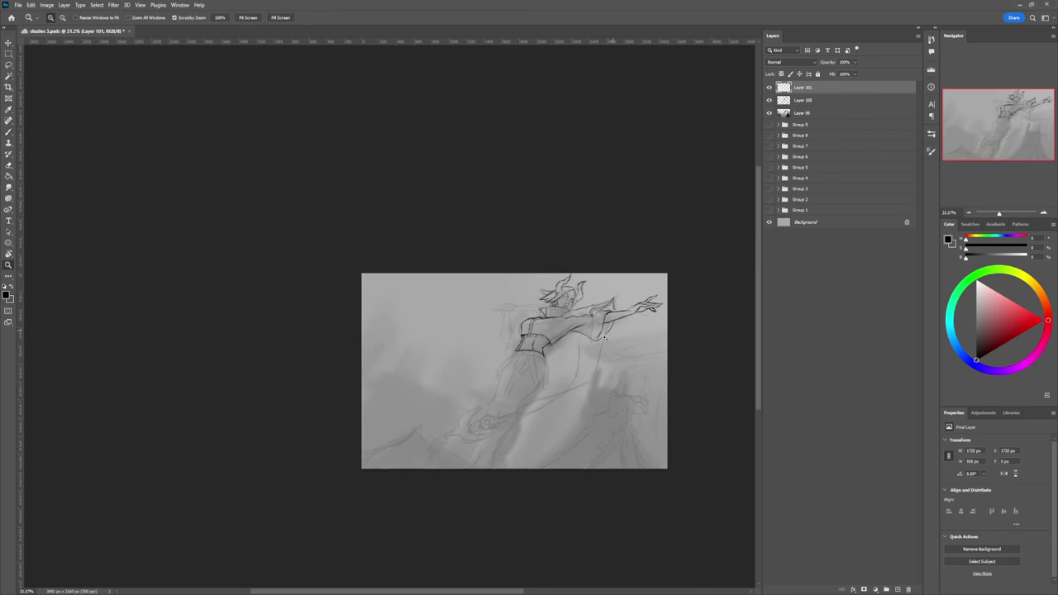
pyautogui.moveTo(605, 337); pyautogui.dragTo(620, 339)
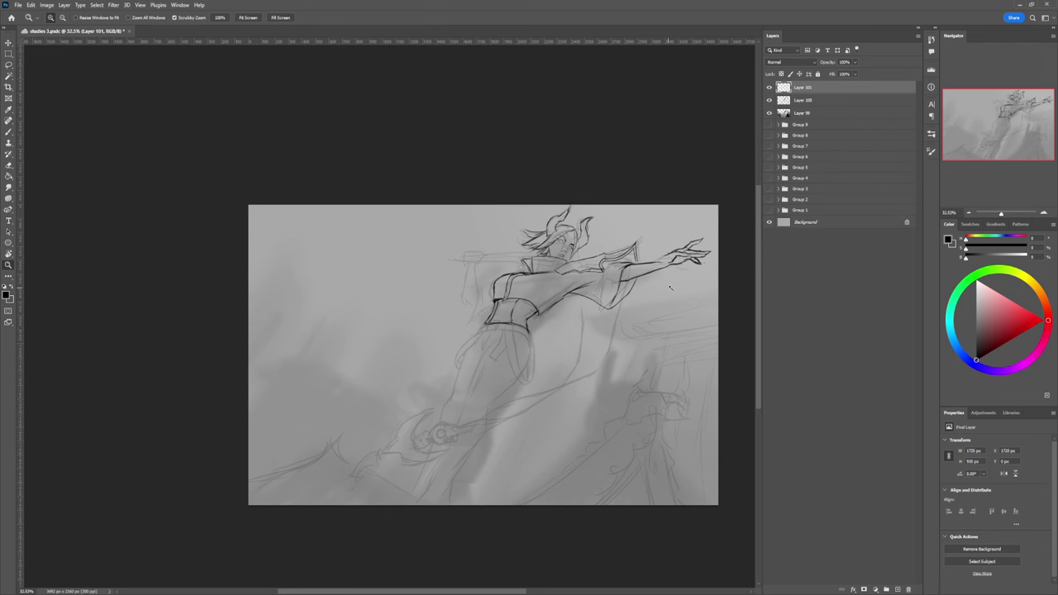
# Step: Select the figure's head, rotate it clockwise about 6 degrees, enlarge it slightly to about 102%, and deselect it
pyautogui.moveTo(611, 309); pyautogui.dragTo(596, 291)
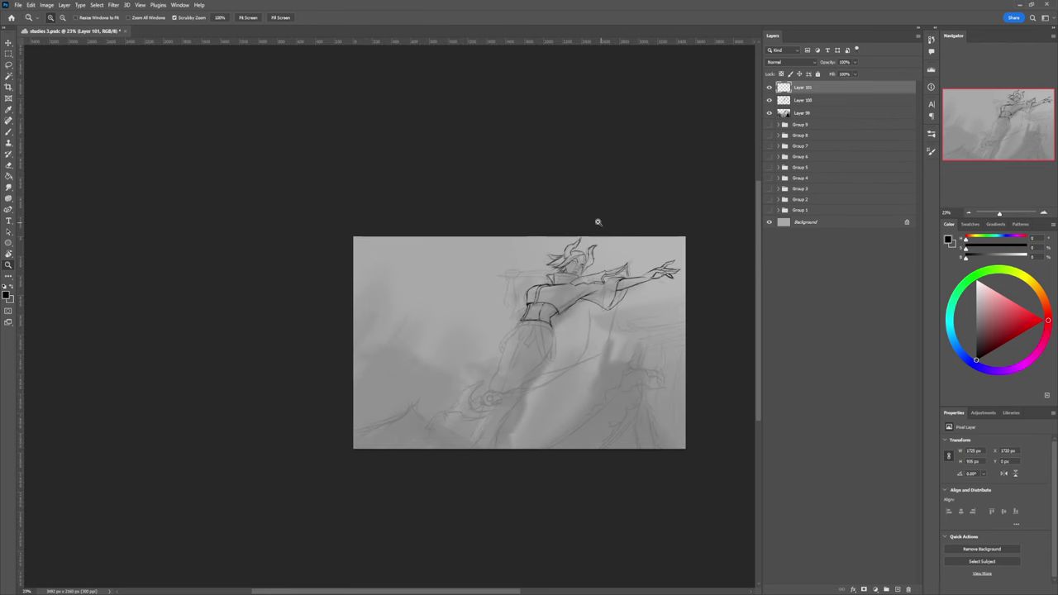
pyautogui.moveTo(594, 235); pyautogui.dragTo(635, 256)
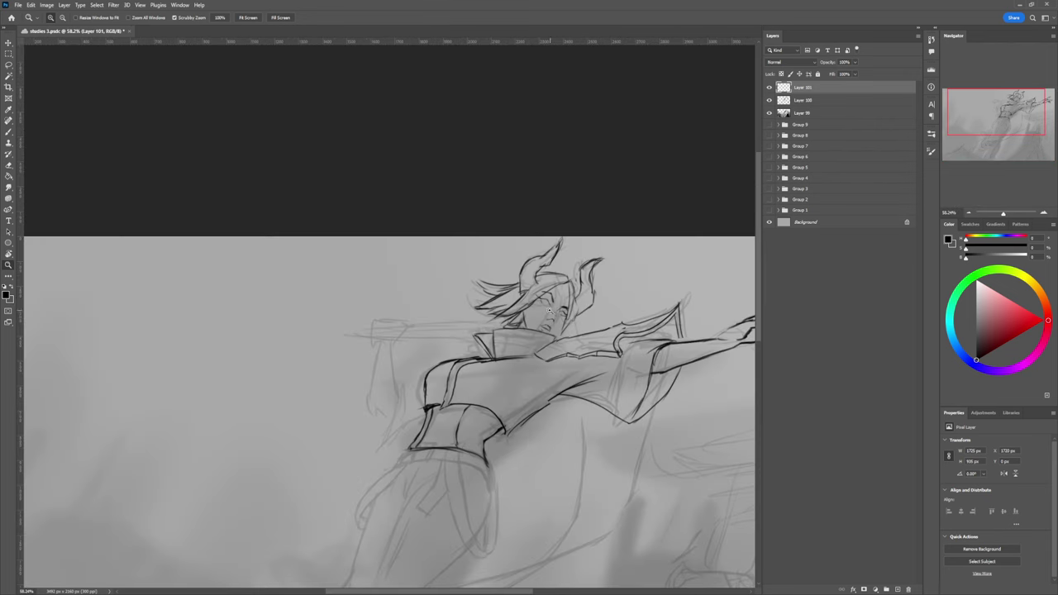
pyautogui.press('l')
pyautogui.moveTo(547, 334)
pyautogui.mouseDown()
pyautogui.moveTo(521, 332)
pyautogui.moveTo(598, 229)
pyautogui.moveTo(626, 284)
pyautogui.moveTo(570, 329)
pyautogui.mouseUp()
pyautogui.hotkey('ctrl', 't')
pyautogui.moveTo(649, 217); pyautogui.dragTo(648, 223)
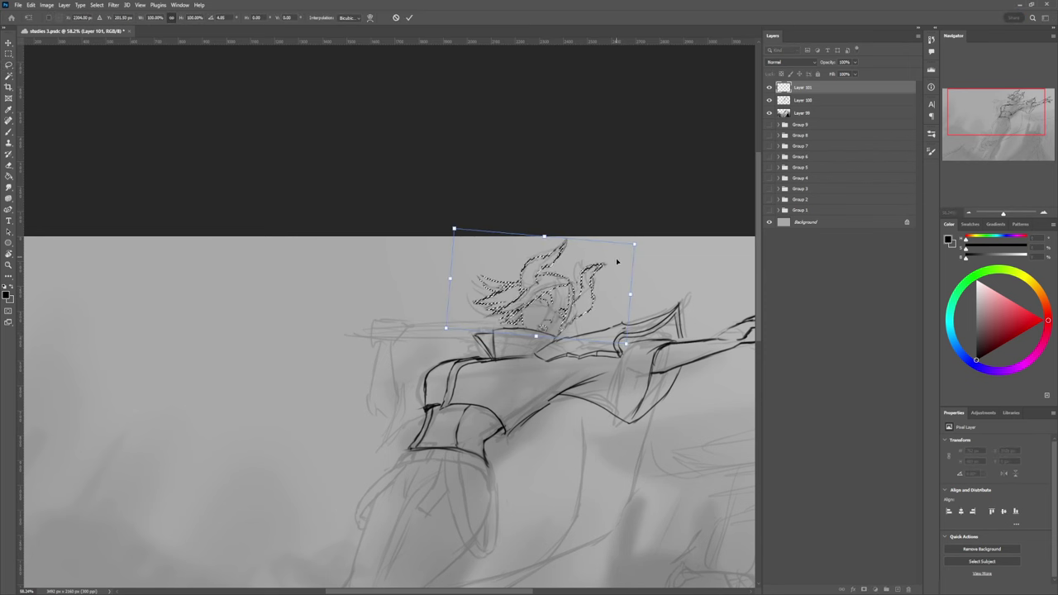
pyautogui.moveTo(619, 262); pyautogui.dragTo(623, 262)
pyautogui.moveTo(647, 224); pyautogui.dragTo(647, 228)
pyautogui.moveTo(621, 262); pyautogui.dragTo(612, 288)
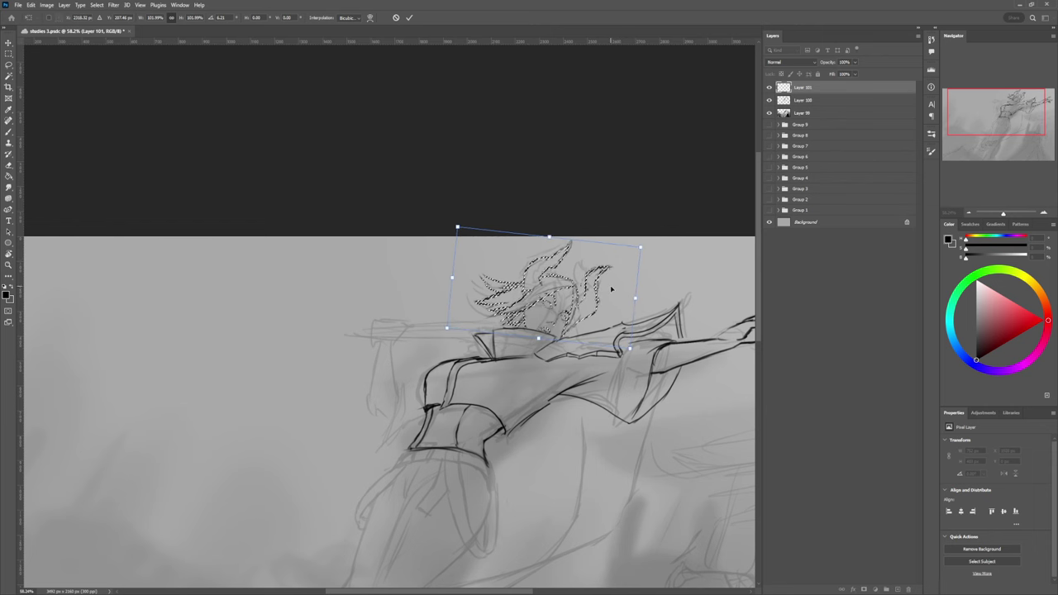
pyautogui.press('Return')
pyautogui.hotkey('ctrl', 'd')
# Step: Reselect the head, compress its height to about 95%, reposition it above the collar, and deselect it
pyautogui.press('z')
pyautogui.moveTo(551, 345); pyautogui.dragTo(426, 347)
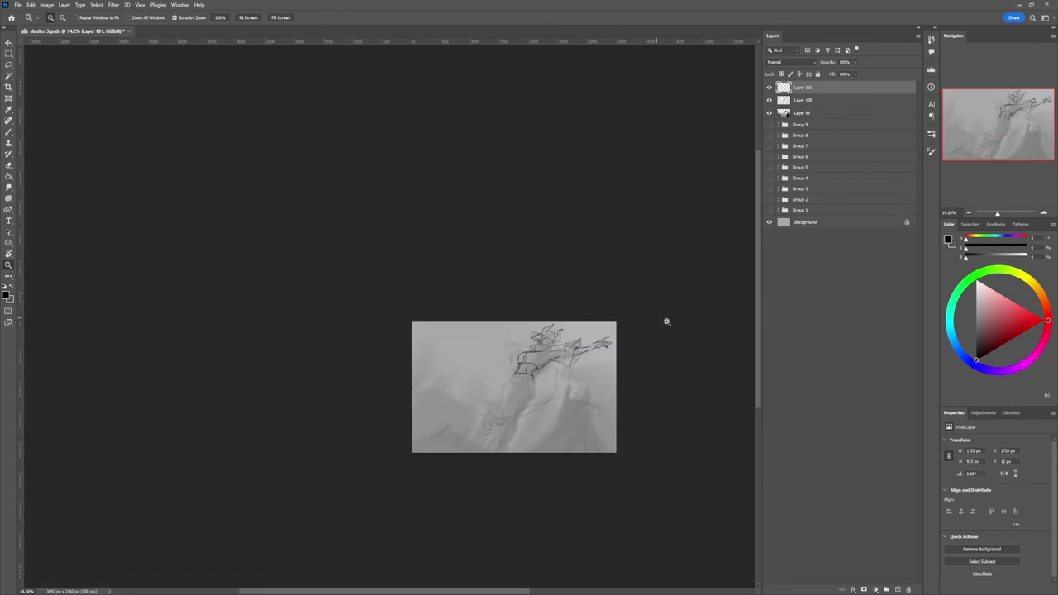
pyautogui.moveTo(561, 338); pyautogui.dragTo(670, 294)
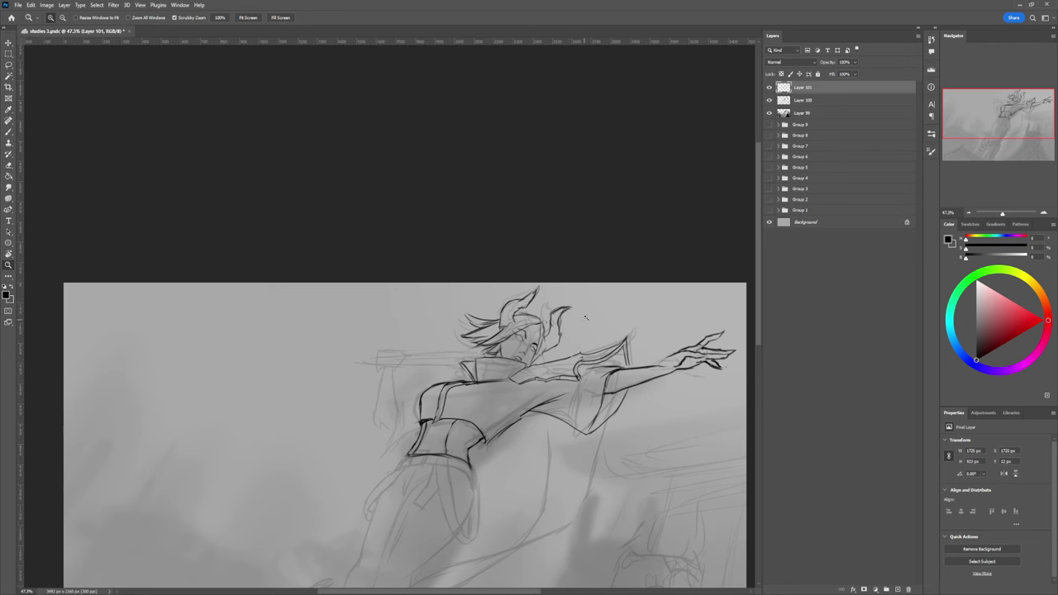
pyautogui.moveTo(530, 359); pyautogui.dragTo(589, 349)
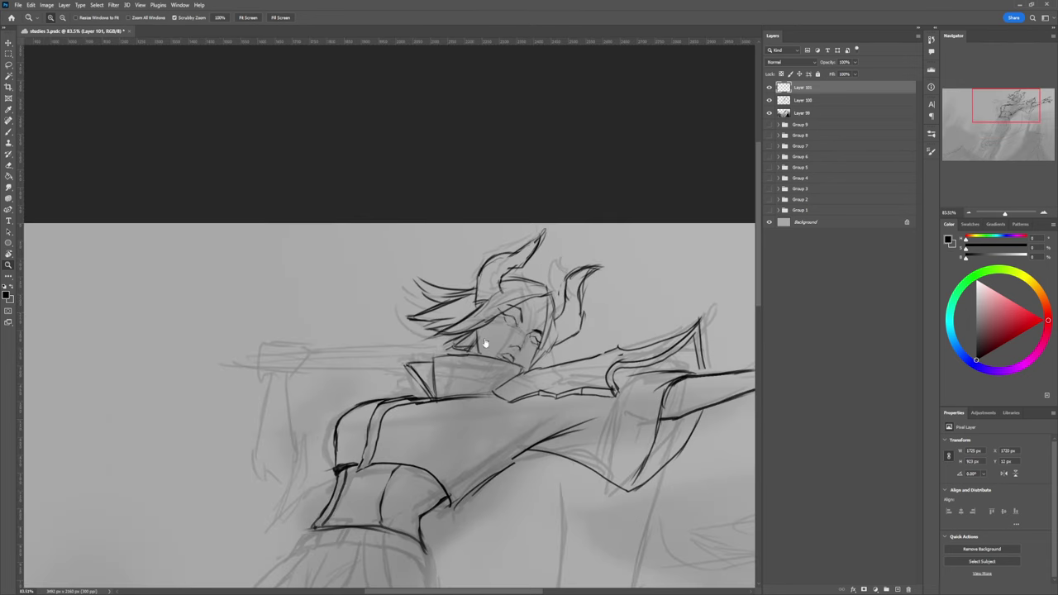
pyautogui.press('l')
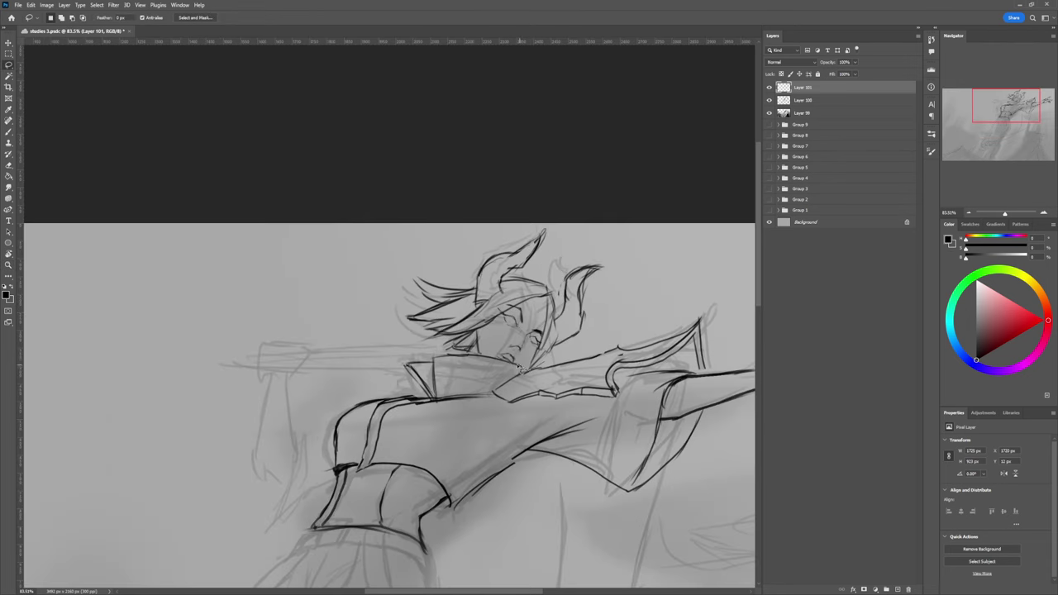
pyautogui.moveTo(496, 361)
pyautogui.mouseDown()
pyautogui.moveTo(446, 355)
pyautogui.moveTo(578, 224)
pyautogui.moveTo(529, 362)
pyautogui.mouseUp()
pyautogui.hotkey('ctrl', 't')
pyautogui.moveTo(582, 306); pyautogui.dragTo(586, 304)
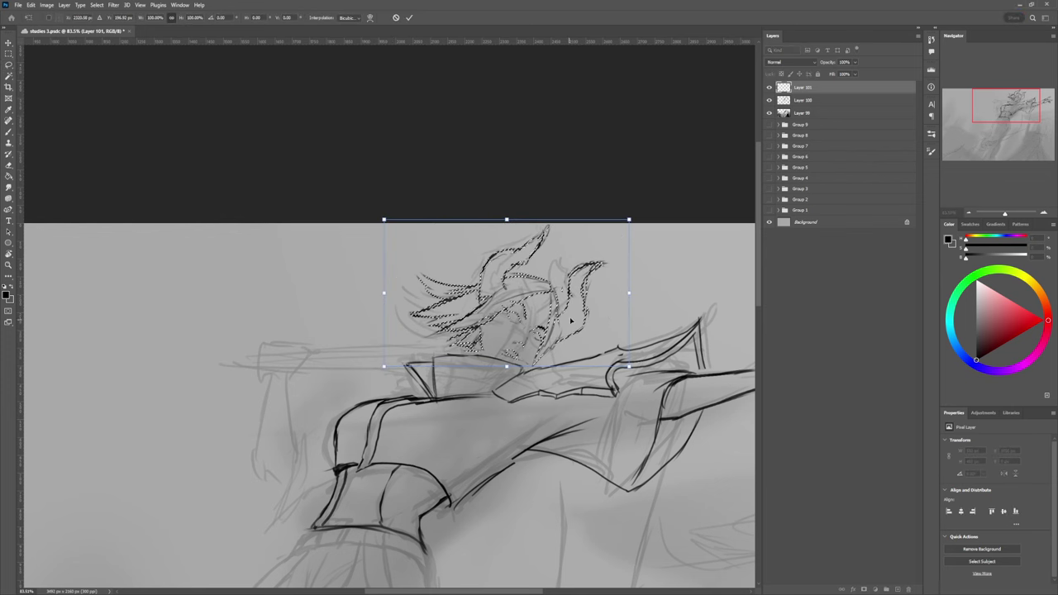
pyautogui.moveTo(507, 222); pyautogui.dragTo(504, 228)
pyautogui.moveTo(572, 333); pyautogui.dragTo(576, 328)
pyautogui.press('Return')
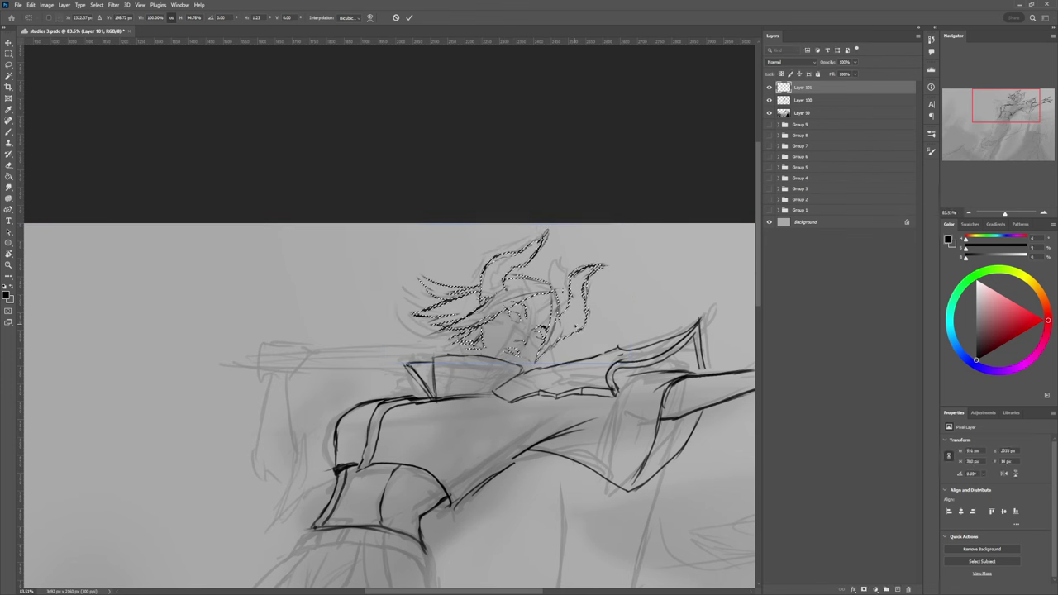
pyautogui.hotkey('ctrl', 'd')
# Step: Refine the jaw line and draw a slanted pointed mask across the figure's eyes, erasing excess lines around it
pyautogui.press('b')
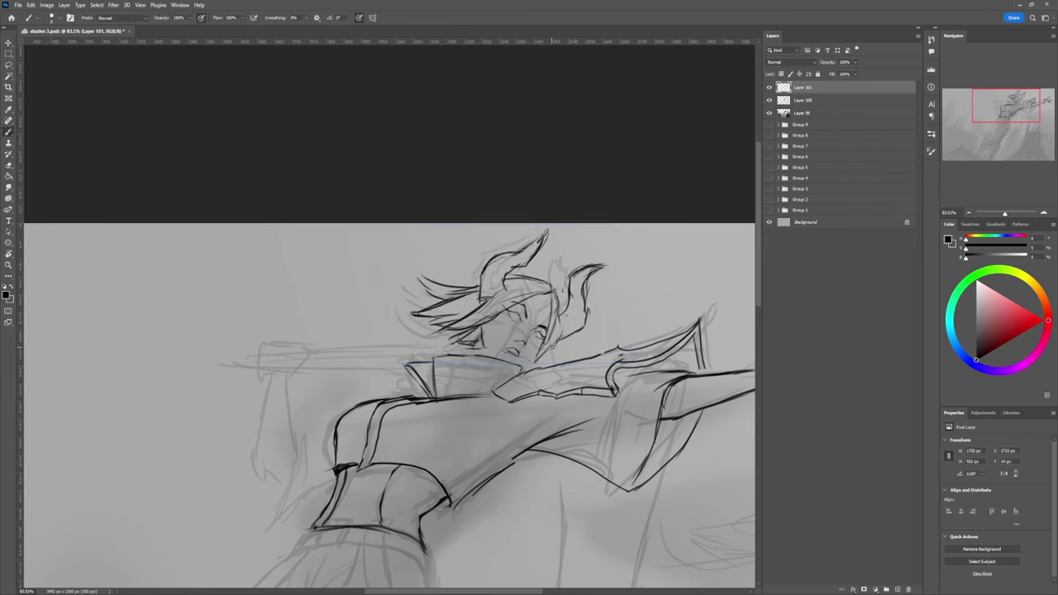
pyautogui.moveTo(553, 348); pyautogui.dragTo(530, 370)
pyautogui.moveTo(483, 340)
pyautogui.mouseDown()
pyautogui.moveTo(487, 356)
pyautogui.moveTo(475, 355)
pyautogui.moveTo(487, 355)
pyautogui.moveTo(482, 341)
pyautogui.mouseUp()
pyautogui.moveTo(503, 309)
pyautogui.mouseDown()
pyautogui.moveTo(507, 332)
pyautogui.moveTo(557, 355)
pyautogui.mouseUp()
pyautogui.hotkey('ctrl', 'z')
pyautogui.hotkey('ctrl', 'z')
pyautogui.hotkey('ctrl', 'z')
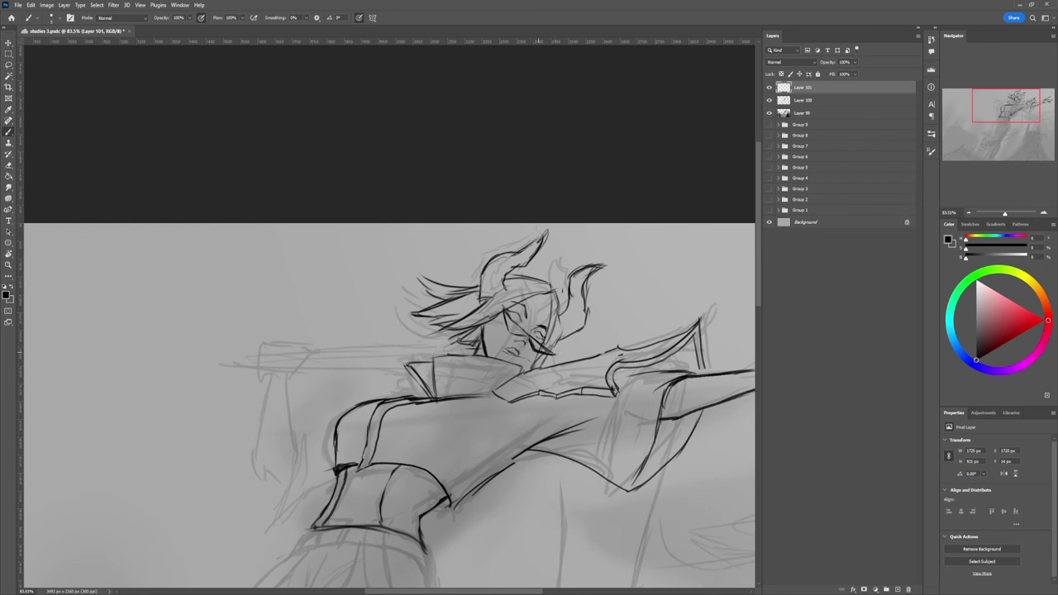
pyautogui.moveTo(505, 319)
pyautogui.mouseDown()
pyautogui.moveTo(513, 335)
pyautogui.moveTo(521, 327)
pyautogui.moveTo(557, 354)
pyautogui.mouseUp()
pyautogui.press('e')
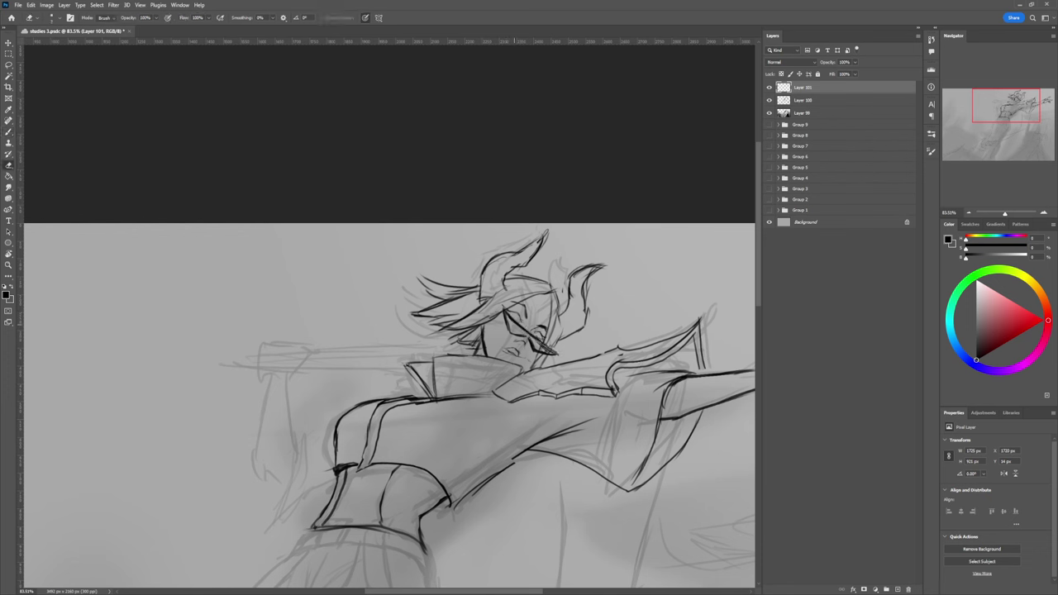
pyautogui.moveTo(511, 319); pyautogui.dragTo(527, 334)
pyautogui.moveTo(548, 354); pyautogui.dragTo(546, 347)
# Step: Draw the contours of the near hip, thigh and calf below the waist
pyautogui.press('z')
pyautogui.moveTo(526, 333); pyautogui.dragTo(478, 342)
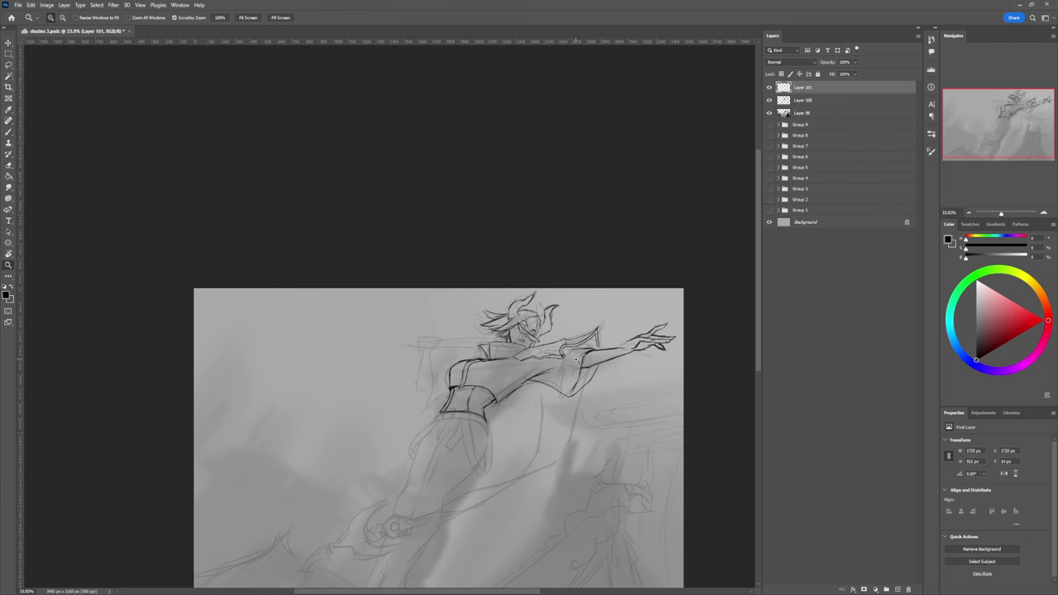
pyautogui.scroll(-2, 568, 379)
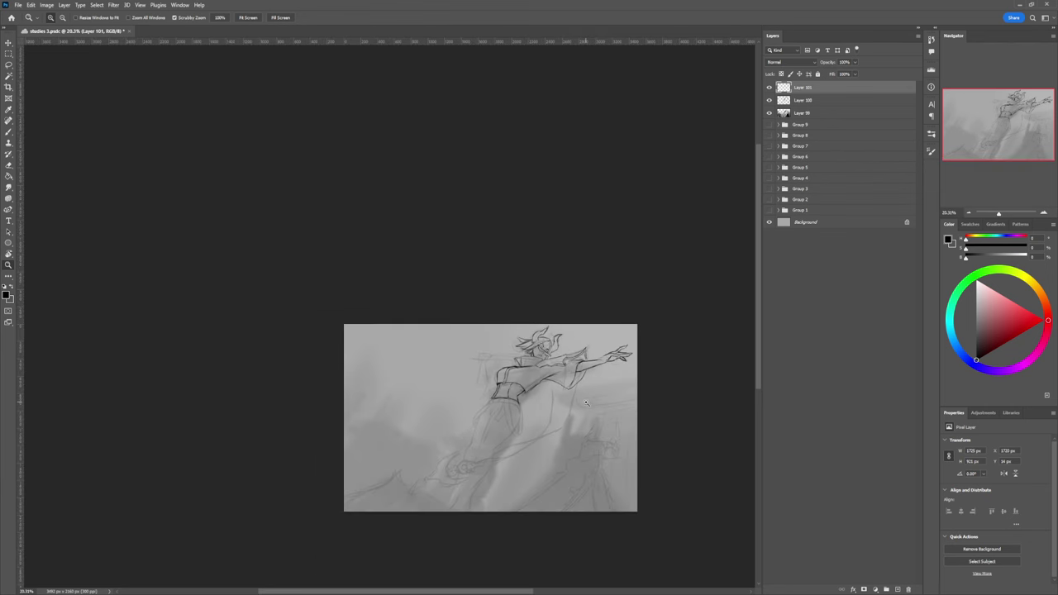
pyautogui.scroll(2, 554, 462)
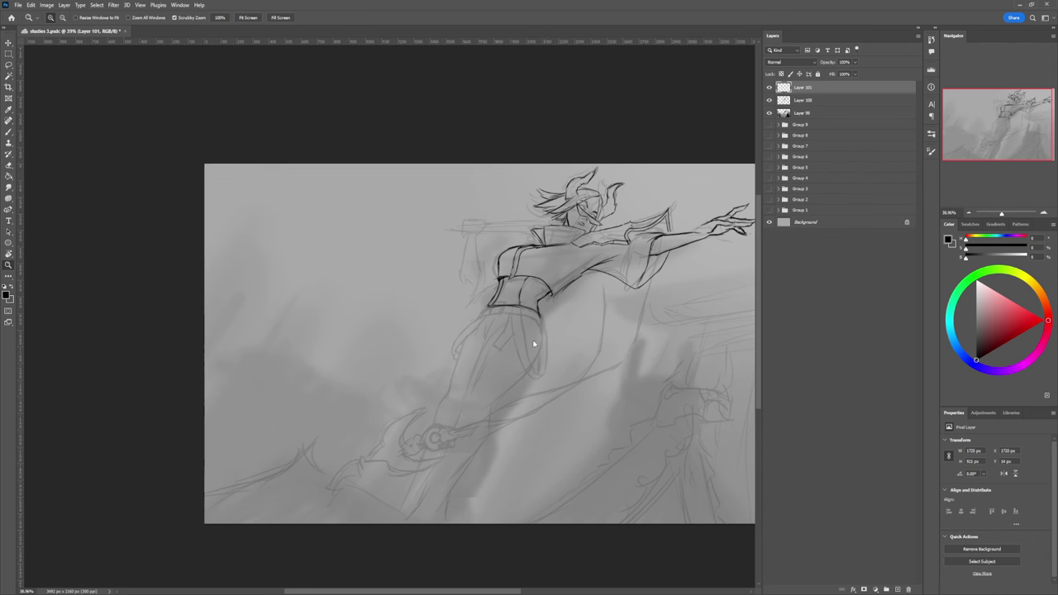
pyautogui.press('b')
pyautogui.moveTo(540, 312); pyautogui.dragTo(542, 349)
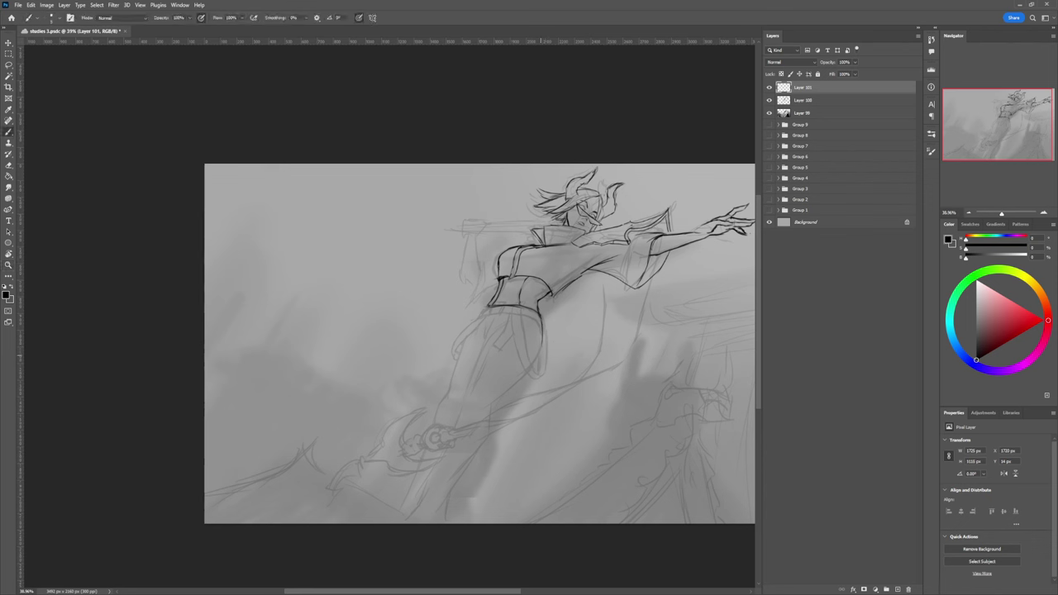
pyautogui.moveTo(542, 343); pyautogui.dragTo(481, 413)
pyautogui.moveTo(479, 357); pyautogui.dragTo(470, 378)
pyautogui.moveTo(492, 334)
pyautogui.mouseDown()
pyautogui.moveTo(472, 377)
pyautogui.moveTo(486, 343)
pyautogui.mouseUp()
pyautogui.moveTo(474, 378)
pyautogui.mouseDown()
pyautogui.moveTo(462, 428)
pyautogui.moveTo(469, 416)
pyautogui.moveTo(498, 415)
pyautogui.moveTo(488, 422)
pyautogui.moveTo(492, 408)
pyautogui.moveTo(482, 446)
pyautogui.moveTo(452, 486)
pyautogui.mouseUp()
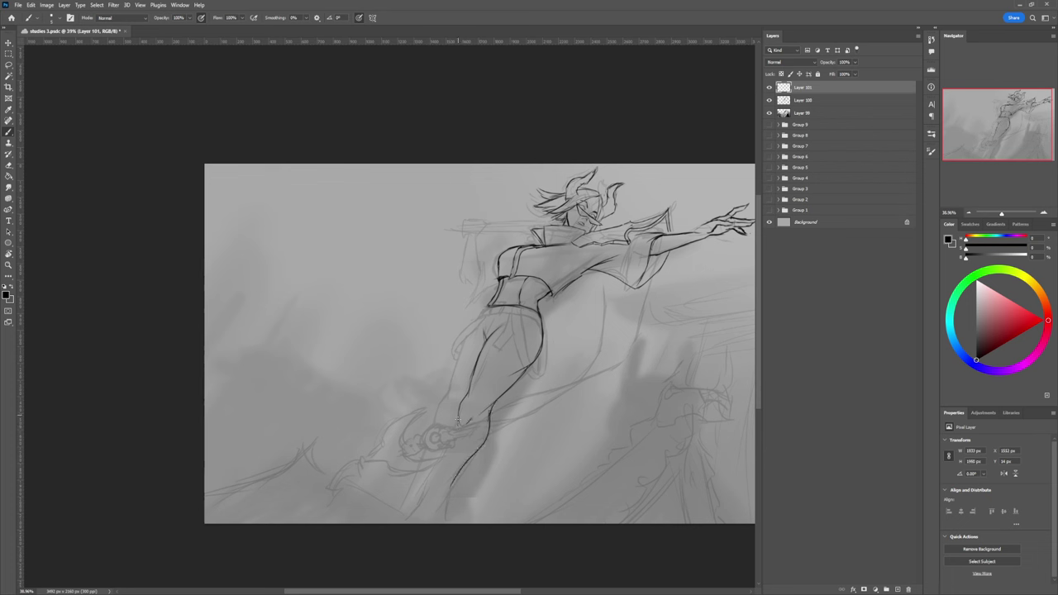
# Step: Draw the near shin line and the far leg's outer contour between the knee and the waist
pyautogui.moveTo(460, 418); pyautogui.dragTo(425, 492)
pyautogui.moveTo(450, 391); pyautogui.dragTo(436, 423)
pyautogui.moveTo(456, 362); pyautogui.dragTo(446, 390)
pyautogui.moveTo(464, 344); pyautogui.dragTo(450, 372)
pyautogui.moveTo(485, 309); pyautogui.dragTo(461, 347)
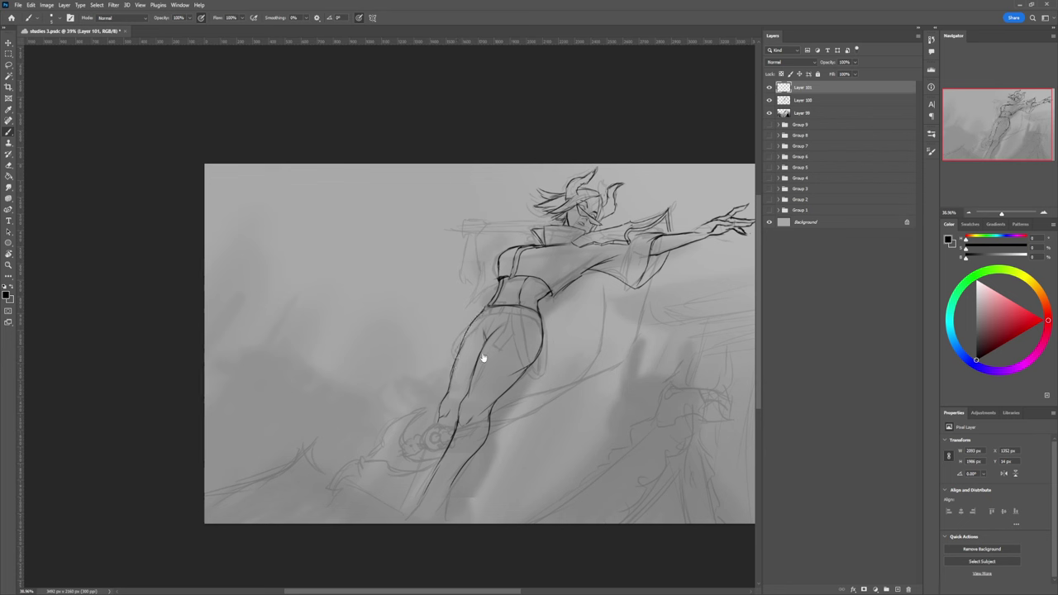
# Step: Extend both lower legs down to the ankles near the canvas's lower edge
pyautogui.press('e')
pyautogui.press('z')
pyautogui.moveTo(494, 380); pyautogui.dragTo(400, 372)
pyautogui.moveTo(483, 426); pyautogui.dragTo(552, 394)
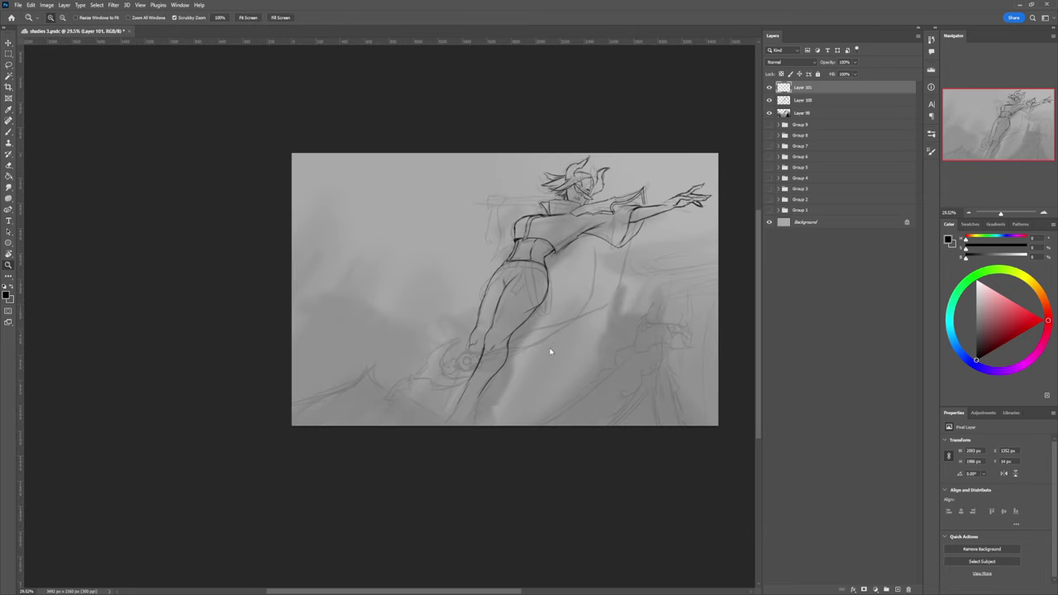
pyautogui.press('b')
pyautogui.moveTo(468, 348)
pyautogui.mouseDown()
pyautogui.moveTo(439, 412)
pyautogui.moveTo(468, 379)
pyautogui.moveTo(450, 411)
pyautogui.mouseUp()
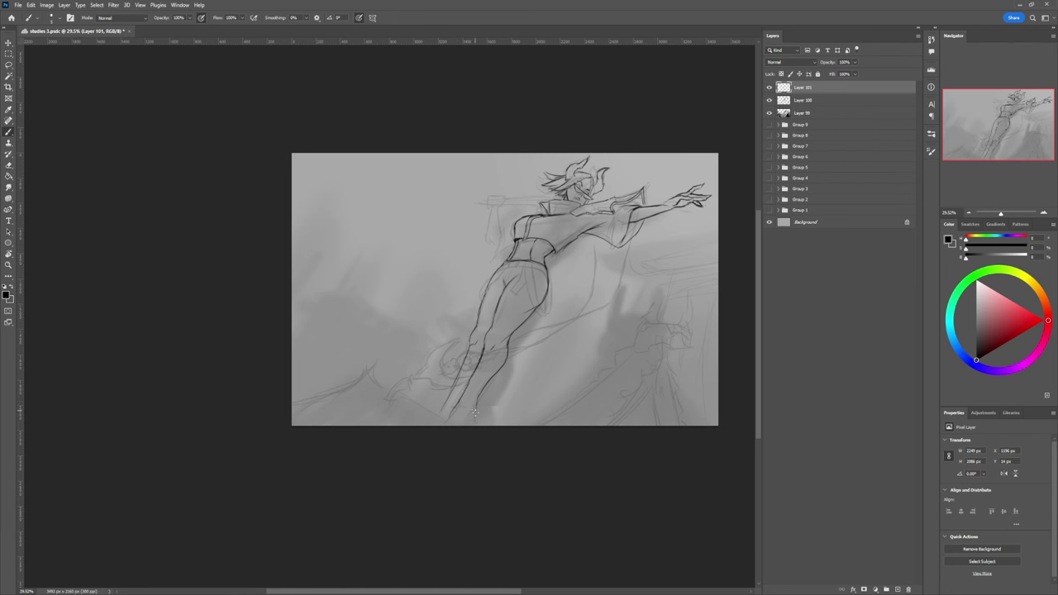
pyautogui.moveTo(476, 423); pyautogui.dragTo(475, 429)
# Step: Select the lower legs, stretch their height to about 116% with a slight horizontal skew, and deselect them
pyautogui.press('l')
pyautogui.moveTo(511, 364)
pyautogui.mouseDown()
pyautogui.moveTo(496, 359)
pyautogui.moveTo(502, 436)
pyautogui.moveTo(516, 410)
pyautogui.moveTo(466, 438)
pyautogui.mouseUp()
pyautogui.hotkey('ctrl', 't')
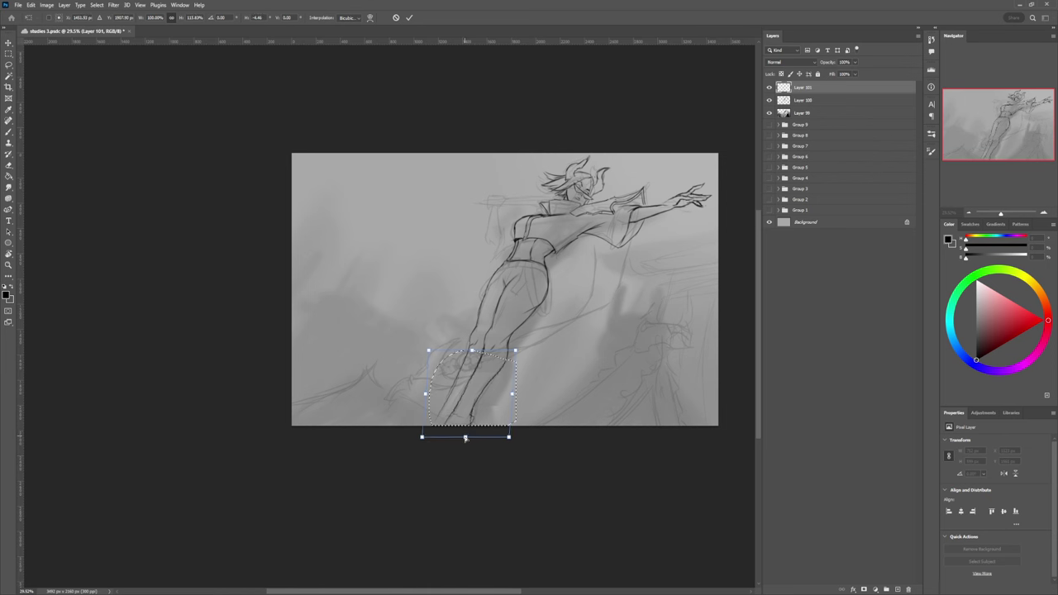
pyautogui.press('Return')
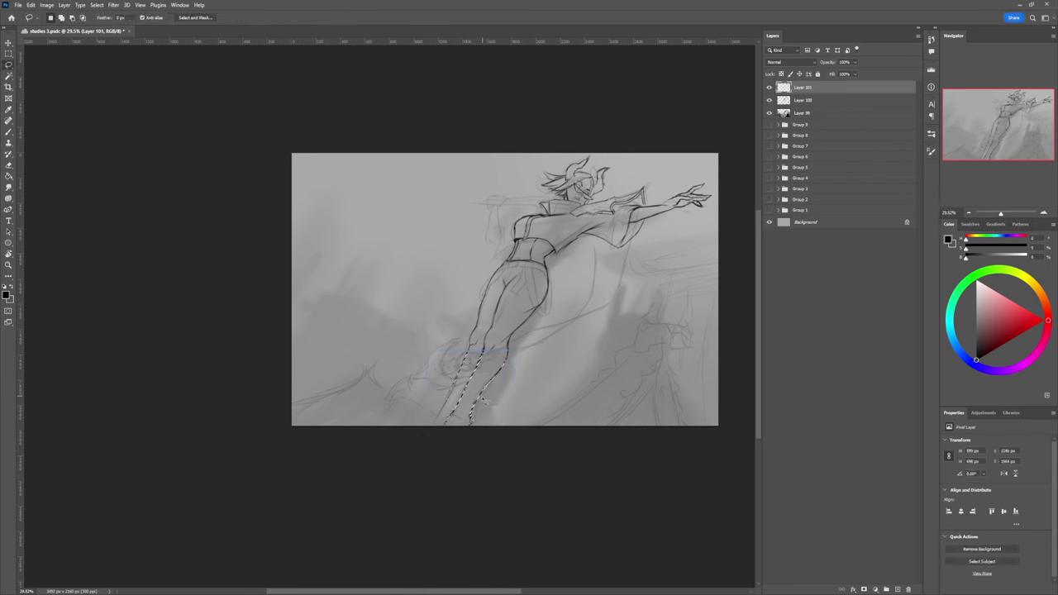
pyautogui.hotkey('ctrl', 'd')
# Step: Draw the ankle bands and the pointed feet at the ends of both legs
pyautogui.press('e')
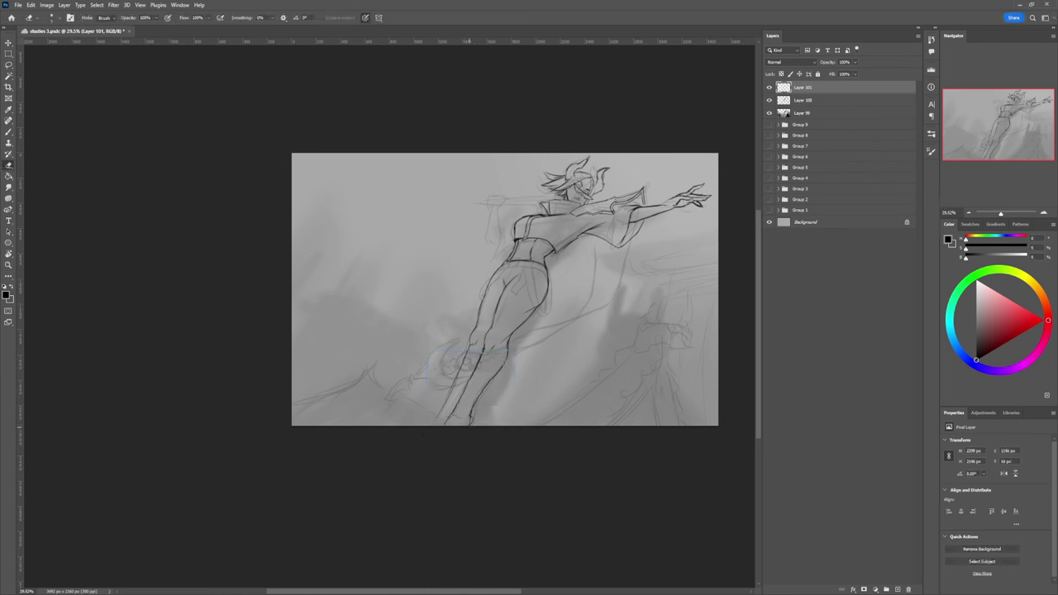
pyautogui.press('b')
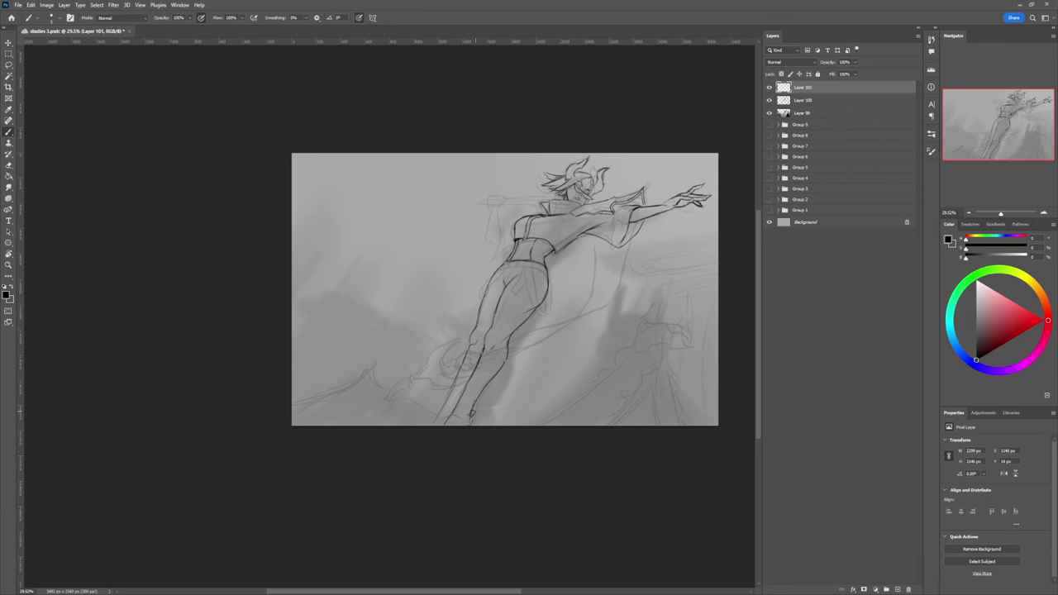
pyautogui.moveTo(472, 410)
pyautogui.mouseDown()
pyautogui.moveTo(447, 418)
pyautogui.moveTo(462, 426)
pyautogui.moveTo(439, 423)
pyautogui.moveTo(447, 407)
pyautogui.mouseUp()
pyautogui.moveTo(440, 413); pyautogui.dragTo(427, 423)
pyautogui.moveTo(435, 418); pyautogui.dragTo(413, 429)
# Step: Draw the belt band across the hips and add short stitch marks on the side of the upper thigh
pyautogui.press('z')
pyautogui.moveTo(467, 407); pyautogui.dragTo(413, 403)
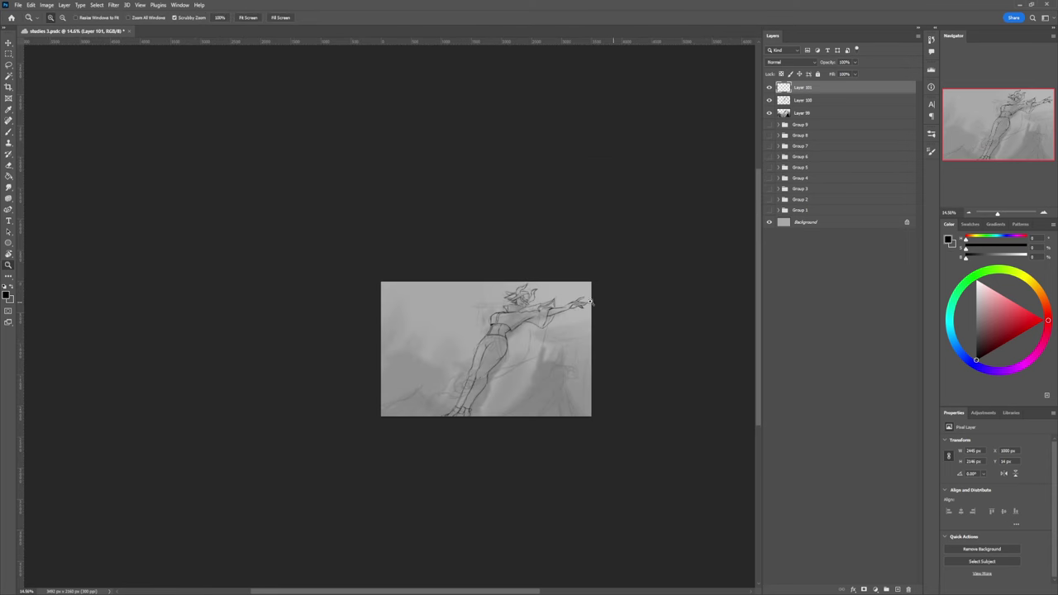
pyautogui.click(624, 317)
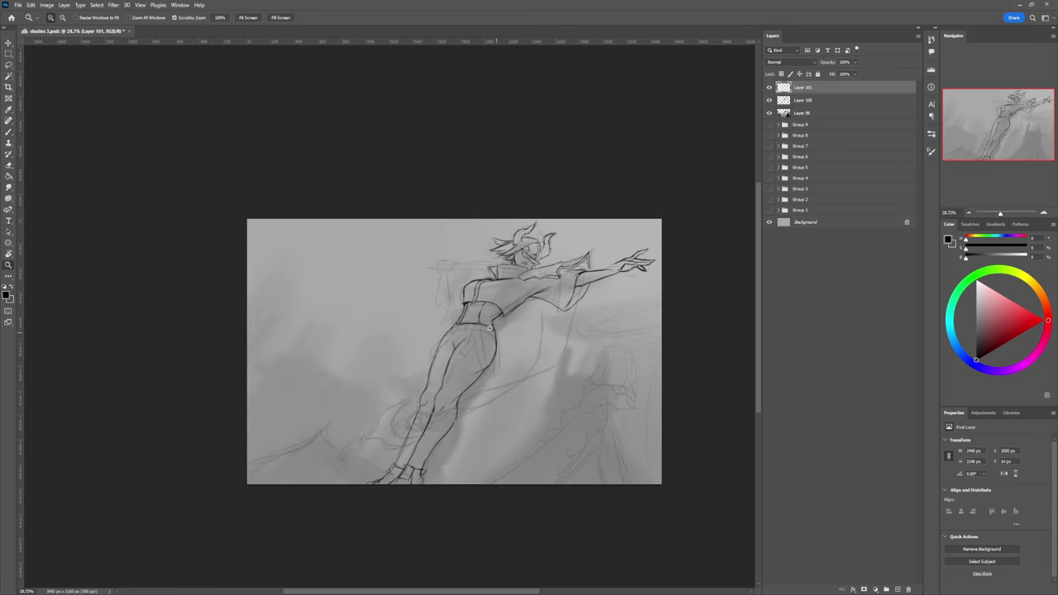
pyautogui.moveTo(495, 345)
pyautogui.mouseDown()
pyautogui.moveTo(507, 344)
pyautogui.moveTo(493, 311)
pyautogui.moveTo(441, 311)
pyautogui.mouseUp()
pyautogui.press('b')
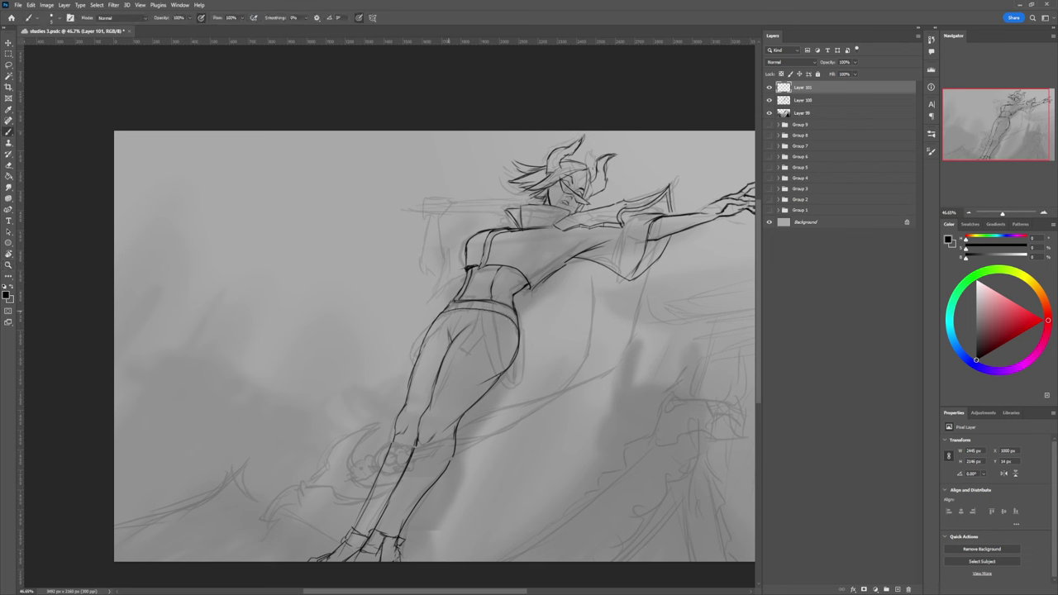
pyautogui.hotkey('ctrl', 'z')
pyautogui.press(']')
pyautogui.press('[')
pyautogui.moveTo(445, 312)
pyautogui.mouseDown()
pyautogui.moveTo(487, 309)
pyautogui.moveTo(520, 336)
pyautogui.mouseUp()
pyautogui.moveTo(518, 316); pyautogui.dragTo(520, 336)
pyautogui.moveTo(518, 314); pyautogui.dragTo(520, 335)
pyautogui.moveTo(503, 331); pyautogui.dragTo(510, 336)
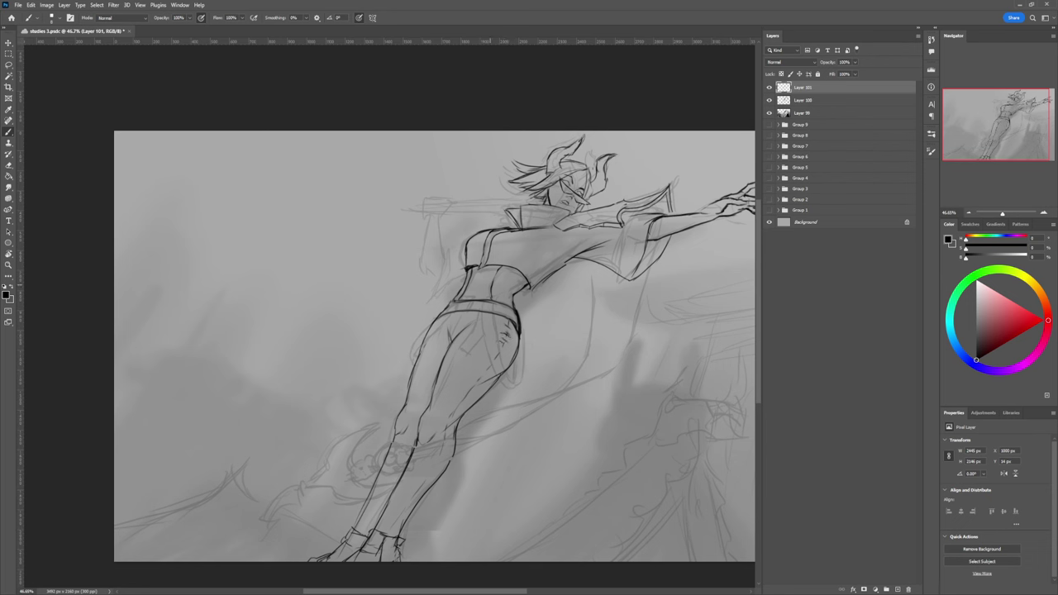
# Step: Draw a rectangular buckle on the front of the belt and clean up its overlapping lines
pyautogui.moveTo(475, 300)
pyautogui.mouseDown()
pyautogui.moveTo(468, 315)
pyautogui.moveTo(479, 299)
pyautogui.mouseUp()
pyautogui.press('e')
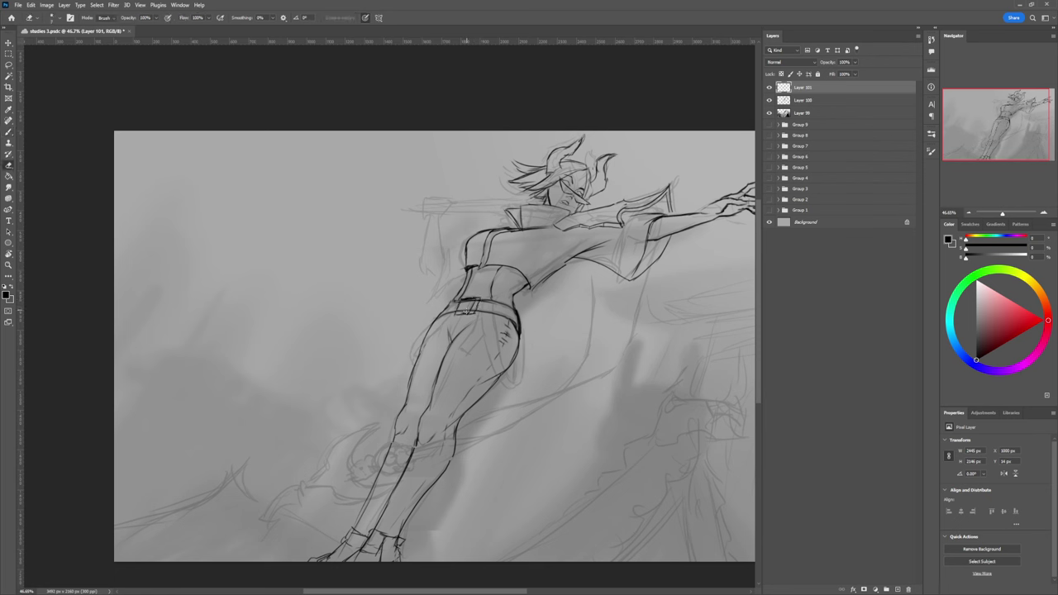
pyautogui.moveTo(470, 302); pyautogui.dragTo(474, 299)
pyautogui.press('b')
# Step: Draw the loose flared sleeve of the bent arm behind the jacket
pyautogui.press('z')
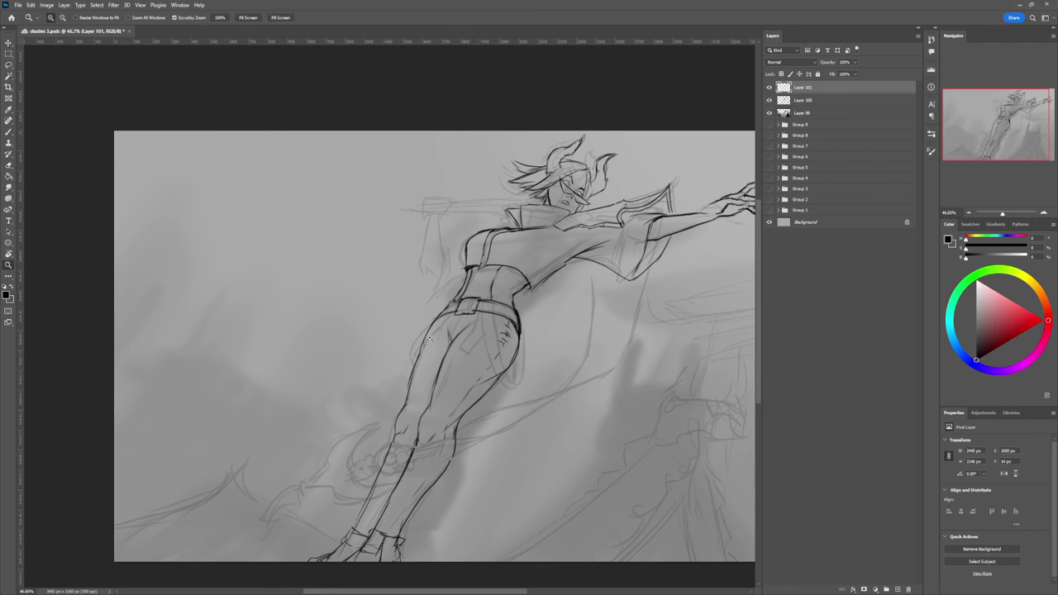
pyautogui.moveTo(464, 347); pyautogui.dragTo(421, 344)
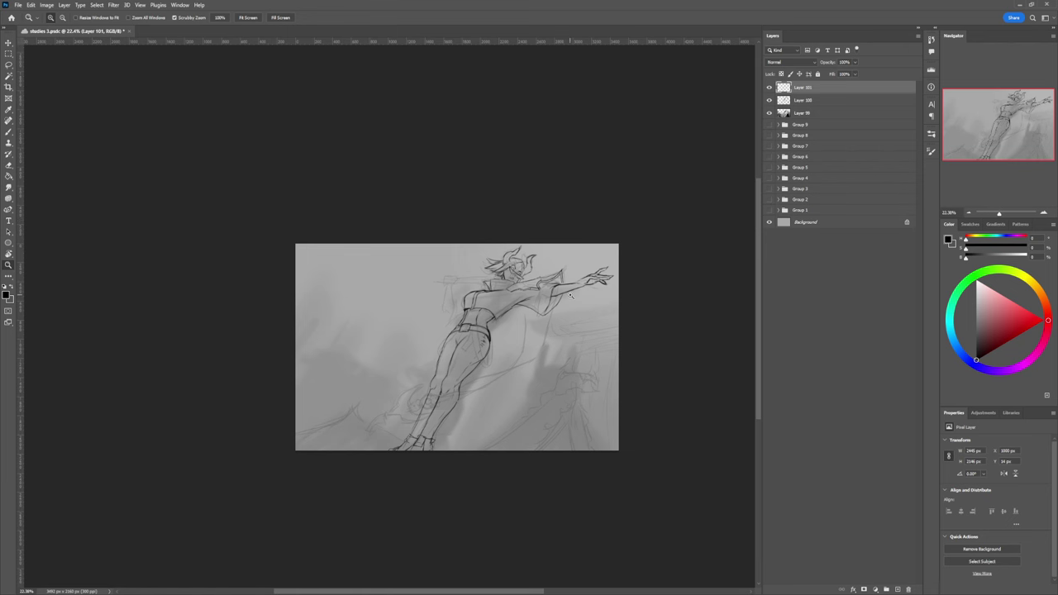
pyautogui.moveTo(473, 307)
pyautogui.mouseDown()
pyautogui.moveTo(500, 302)
pyautogui.moveTo(435, 290)
pyautogui.moveTo(421, 337)
pyautogui.moveTo(434, 330)
pyautogui.moveTo(415, 326)
pyautogui.mouseUp()
pyautogui.press('b')
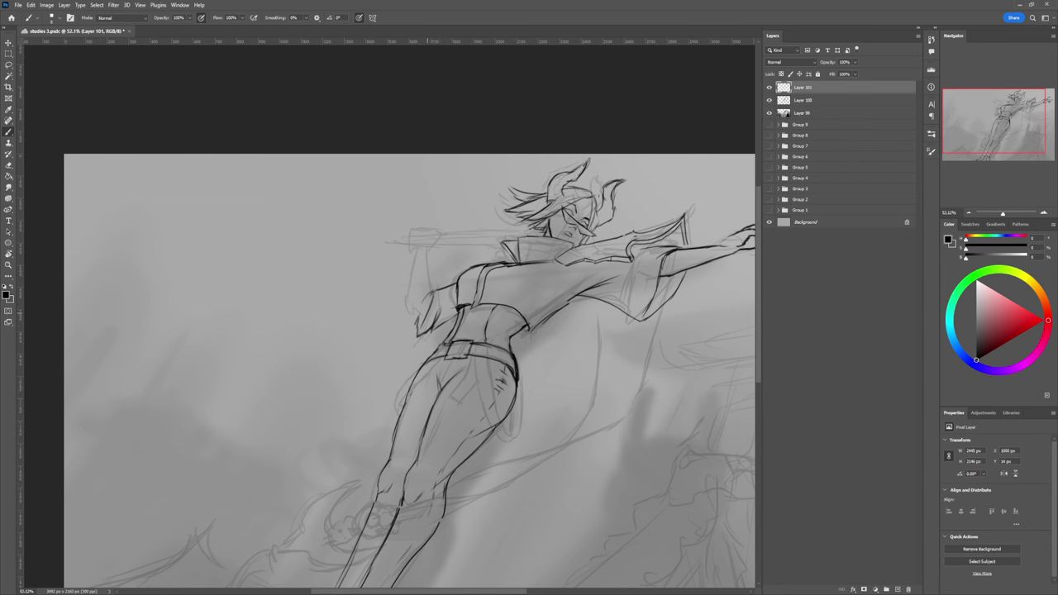
pyautogui.moveTo(416, 306); pyautogui.dragTo(409, 321)
# Step: Draw the bent elbow and raised forearm emerging from the rear sleeve, and tidy the forearm's outline
pyautogui.moveTo(410, 301)
pyautogui.mouseDown()
pyautogui.moveTo(405, 314)
pyautogui.moveTo(407, 304)
pyautogui.mouseUp()
pyautogui.moveTo(420, 258); pyautogui.dragTo(409, 300)
pyautogui.moveTo(428, 253); pyautogui.dragTo(427, 293)
pyautogui.press('e')
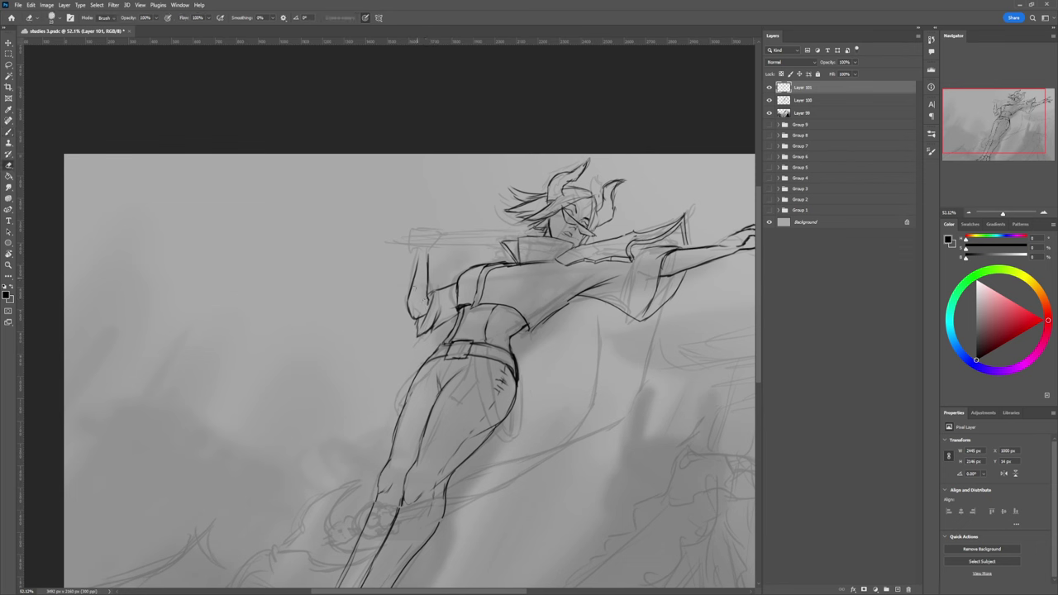
pyautogui.moveTo(418, 260)
pyautogui.mouseDown()
pyautogui.moveTo(411, 289)
pyautogui.moveTo(416, 258)
pyautogui.mouseUp()
pyautogui.press('b')
pyautogui.moveTo(407, 305); pyautogui.dragTo(420, 255)
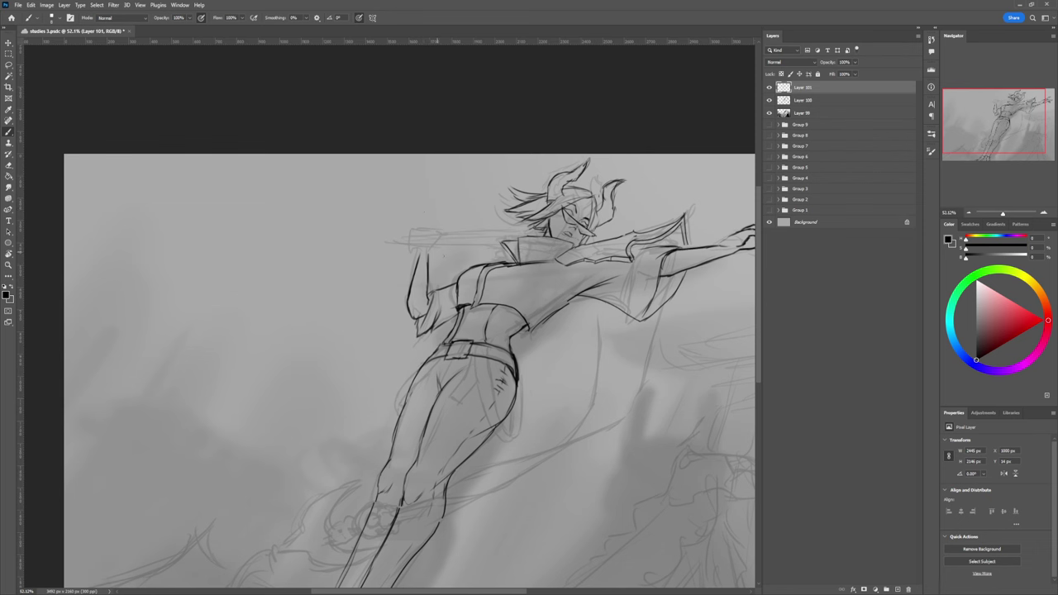
# Step: Draw the clenched hand at the end of the raised forearm, with its palm outline and curled fingers, erasing stray lines
pyautogui.moveTo(418, 258)
pyautogui.mouseDown()
pyautogui.moveTo(418, 229)
pyautogui.moveTo(448, 243)
pyautogui.moveTo(441, 222)
pyautogui.moveTo(435, 239)
pyautogui.moveTo(445, 239)
pyautogui.mouseUp()
pyautogui.press('e')
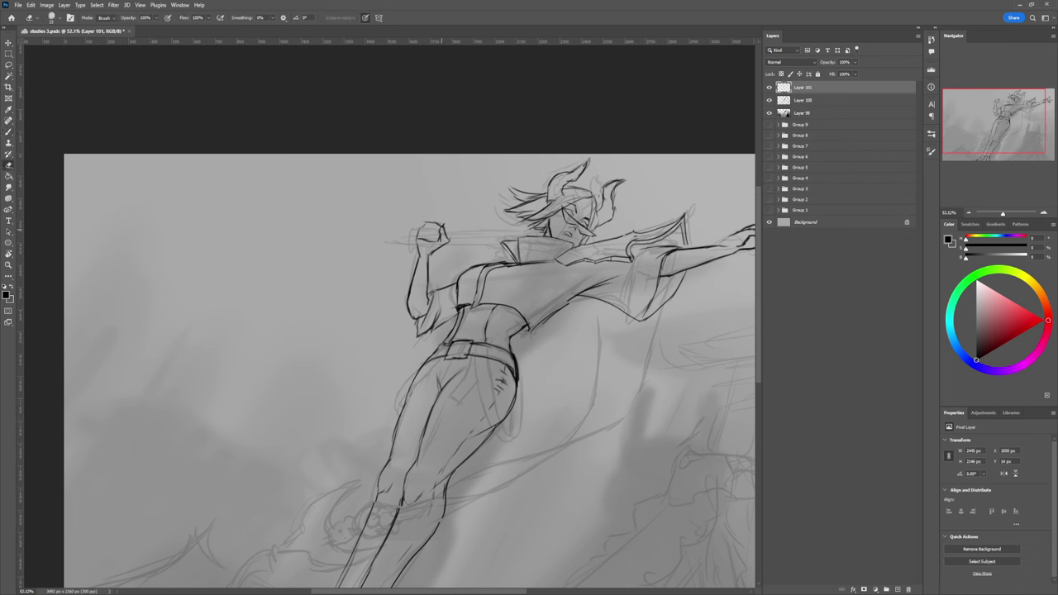
pyautogui.press('b')
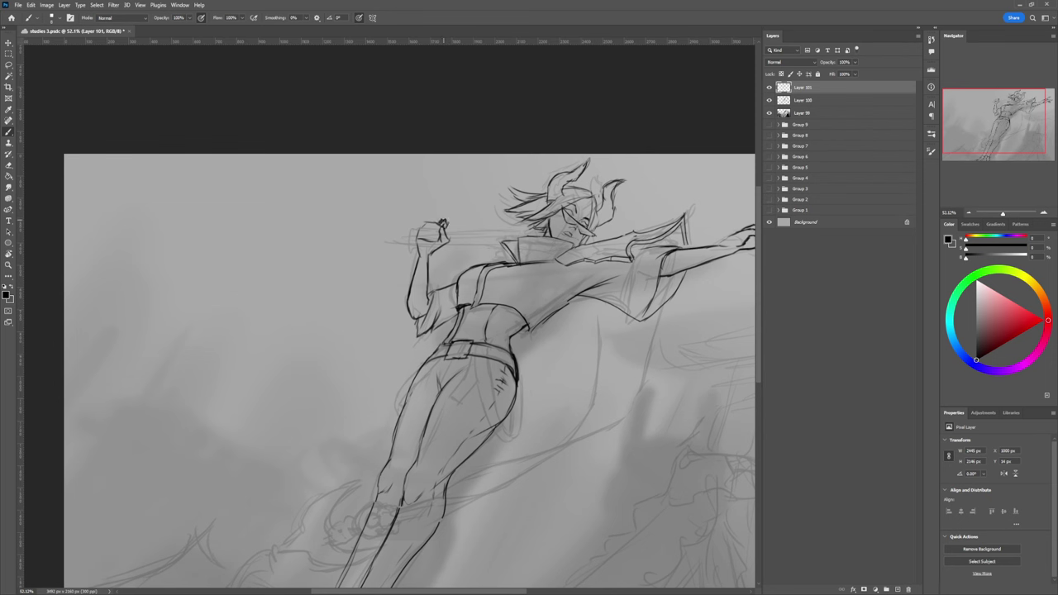
pyautogui.press('e')
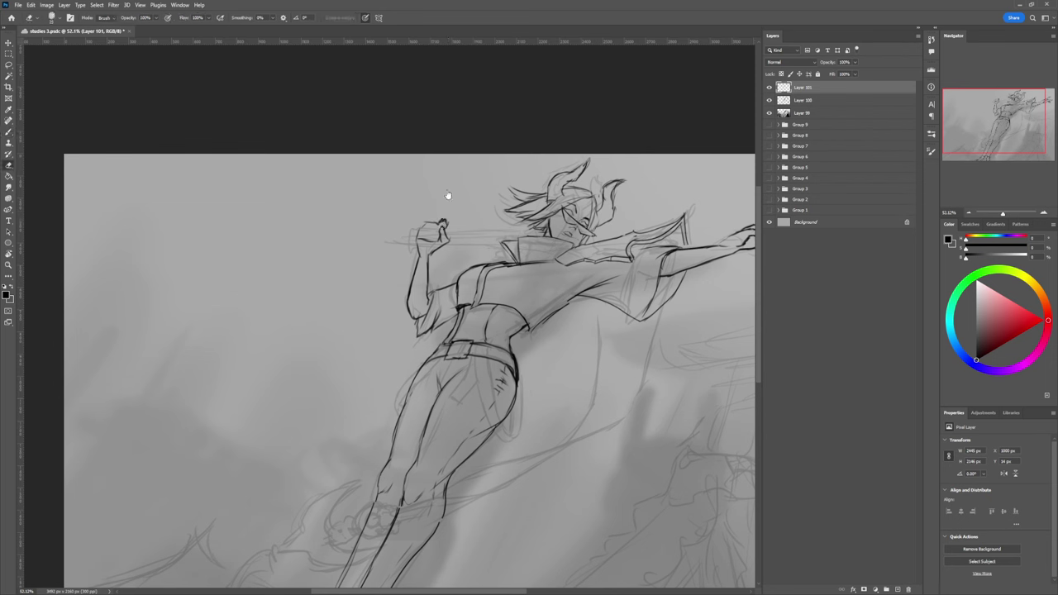
pyautogui.press('b')
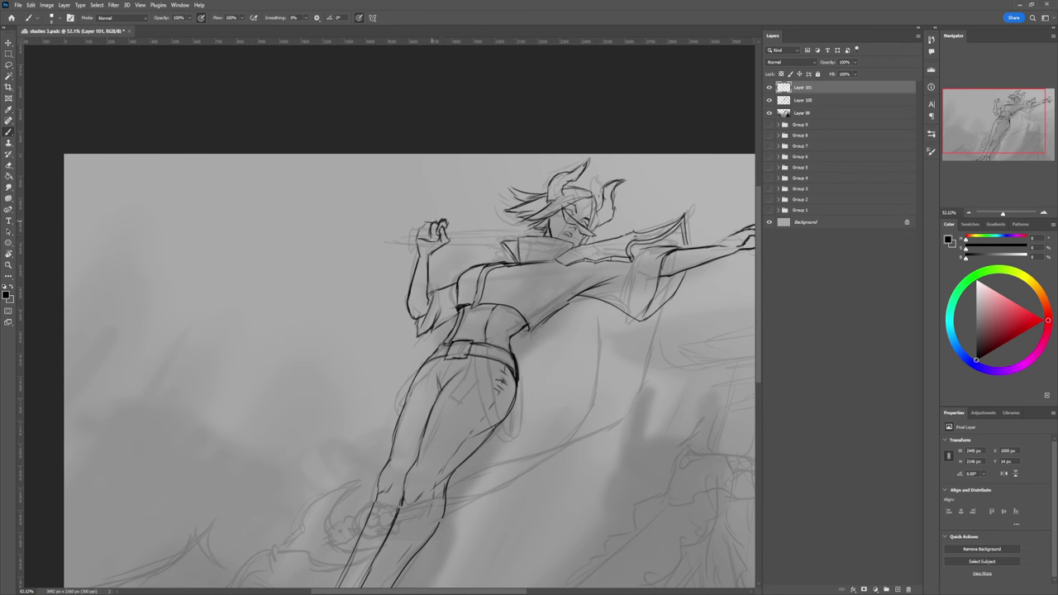
pyautogui.press('e')
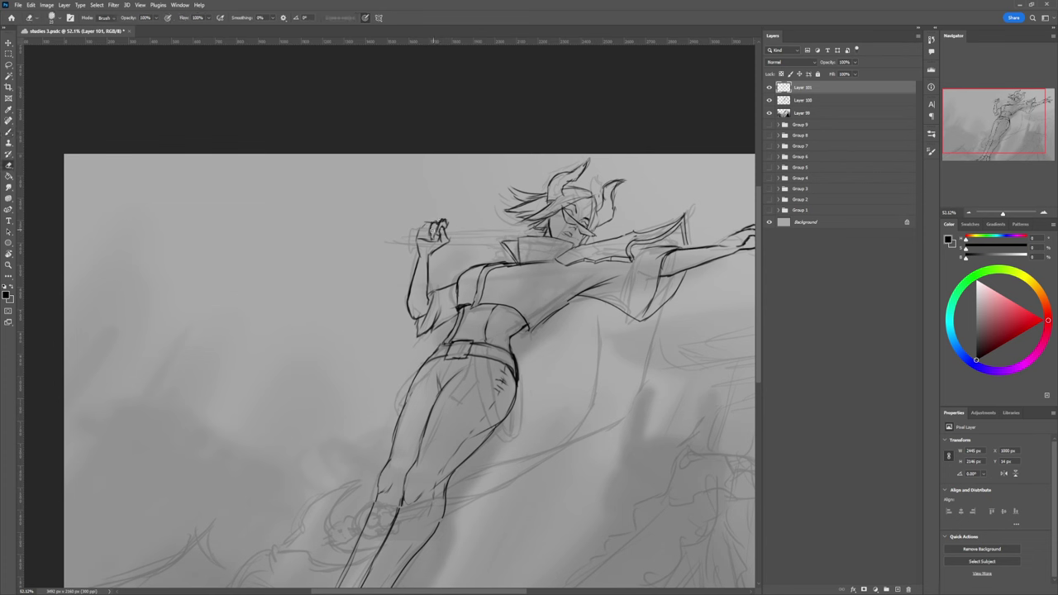
pyautogui.press('b')
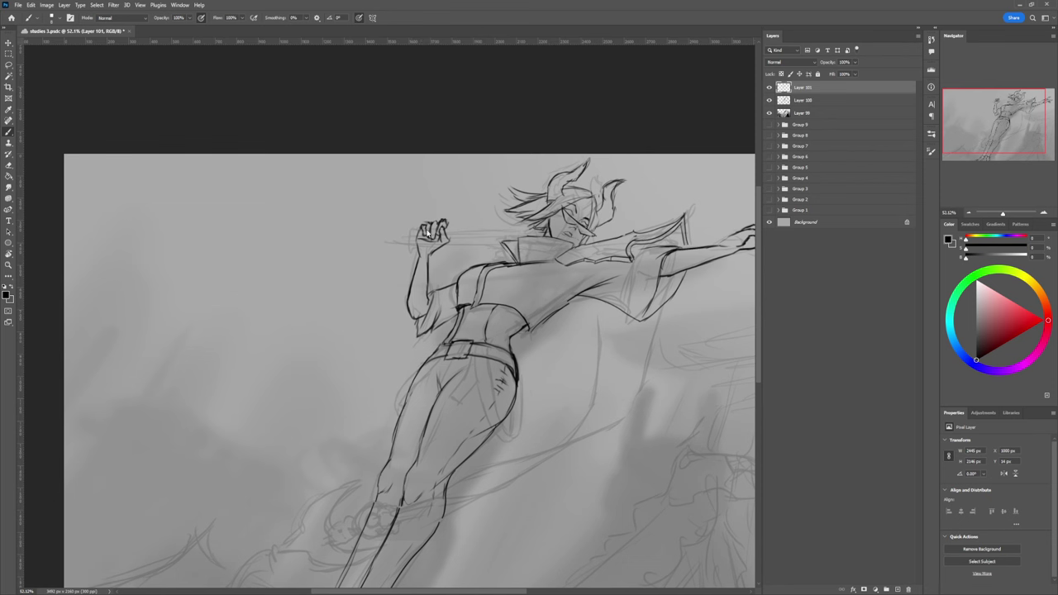
pyautogui.press('e')
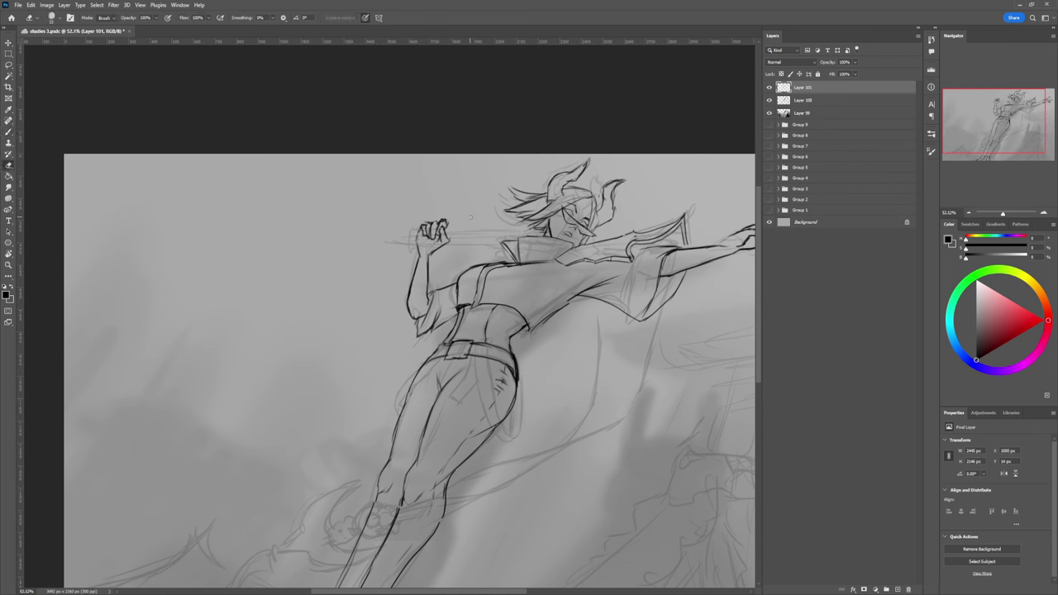
pyautogui.press('b')
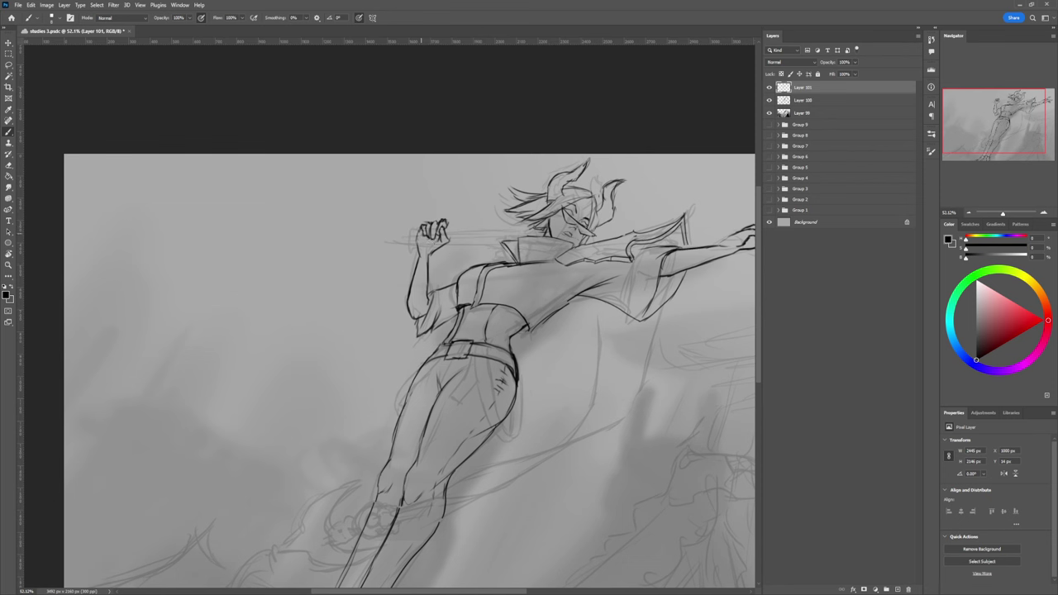
# Step: Draw the sword's tapered grip passing through the fist, with a rounded guard, a curled prong and the start of the blade
pyautogui.moveTo(421, 233)
pyautogui.mouseDown()
pyautogui.moveTo(384, 238)
pyautogui.moveTo(401, 244)
pyautogui.mouseUp()
pyautogui.moveTo(447, 229)
pyautogui.mouseDown()
pyautogui.moveTo(460, 227)
pyautogui.moveTo(446, 239)
pyautogui.mouseUp()
pyautogui.moveTo(444, 232)
pyautogui.mouseDown()
pyautogui.moveTo(463, 227)
pyautogui.moveTo(465, 237)
pyautogui.moveTo(475, 221)
pyautogui.moveTo(468, 239)
pyautogui.moveTo(476, 220)
pyautogui.moveTo(458, 248)
pyautogui.moveTo(473, 220)
pyautogui.moveTo(461, 245)
pyautogui.moveTo(484, 240)
pyautogui.moveTo(468, 246)
pyautogui.moveTo(485, 215)
pyautogui.moveTo(476, 203)
pyautogui.mouseUp()
pyautogui.moveTo(476, 205)
pyautogui.mouseDown()
pyautogui.moveTo(464, 218)
pyautogui.moveTo(474, 209)
pyautogui.mouseUp()
pyautogui.moveTo(468, 207)
pyautogui.mouseDown()
pyautogui.moveTo(486, 200)
pyautogui.moveTo(473, 197)
pyautogui.mouseUp()
pyautogui.moveTo(487, 199)
pyautogui.mouseDown()
pyautogui.moveTo(494, 224)
pyautogui.moveTo(519, 224)
pyautogui.moveTo(485, 224)
pyautogui.moveTo(481, 255)
pyautogui.moveTo(512, 251)
pyautogui.mouseUp()
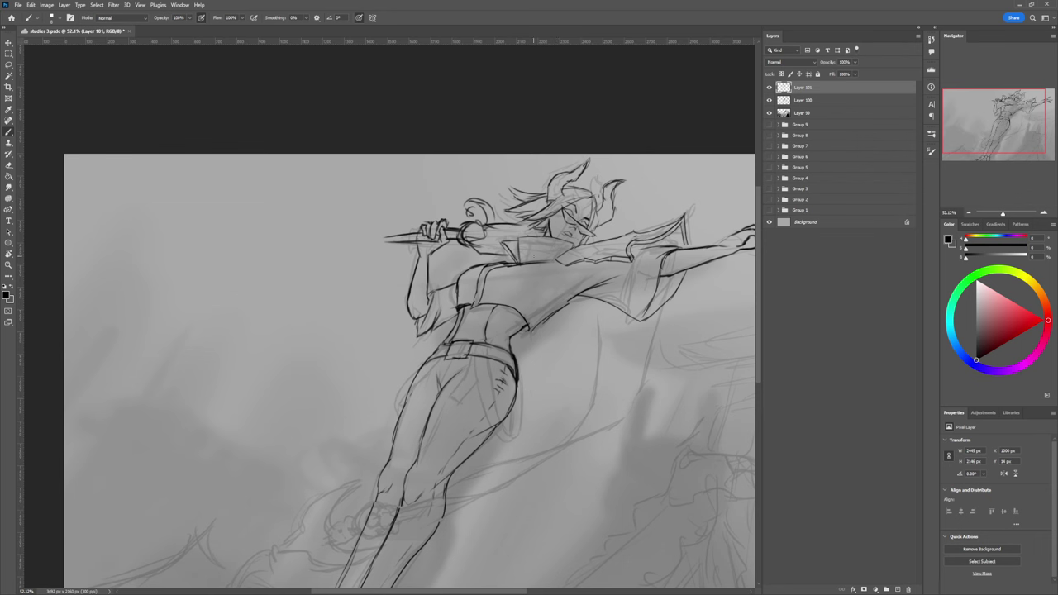
# Step: Undo the last guard strokes and redraw the curled prongs and the blade edges running behind the figure's neck
pyautogui.moveTo(474, 253); pyautogui.dragTo(500, 252)
pyautogui.hotkey('ctrl', 'z')
pyautogui.hotkey('ctrl', 'z')
pyautogui.hotkey('ctrl', 'z')
pyautogui.hotkey('ctrl', 'z')
pyautogui.moveTo(477, 213)
pyautogui.mouseDown()
pyautogui.moveTo(468, 217)
pyautogui.moveTo(496, 232)
pyautogui.moveTo(478, 250)
pyautogui.moveTo(486, 252)
pyautogui.moveTo(527, 231)
pyautogui.mouseUp()
pyautogui.moveTo(539, 229)
pyautogui.mouseDown()
pyautogui.moveTo(511, 230)
pyautogui.moveTo(506, 247)
pyautogui.mouseUp()
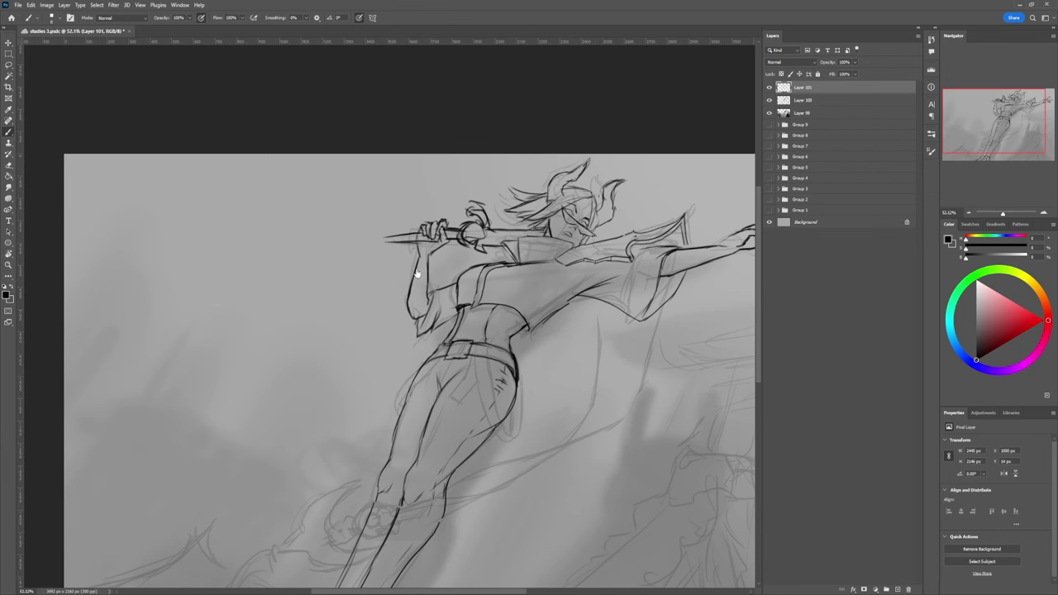
# Step: Extend the sword's handle behind the fist, finish it with a pommel and draw a cord with a tassel hanging from it
pyautogui.press('z')
pyautogui.moveTo(496, 300); pyautogui.dragTo(428, 300)
pyautogui.moveTo(583, 304); pyautogui.dragTo(535, 304)
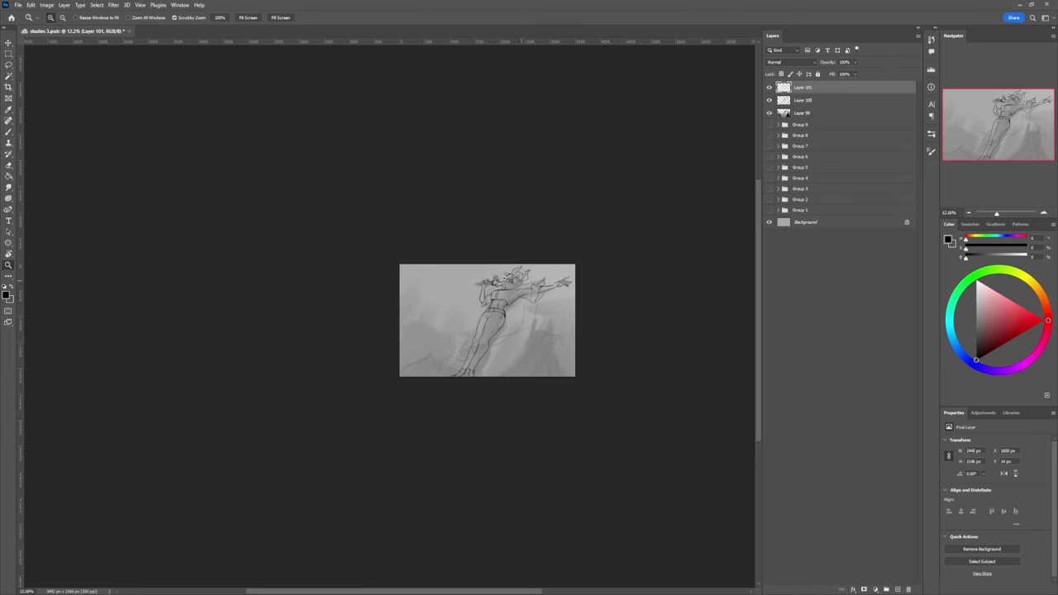
pyautogui.moveTo(483, 277); pyautogui.dragTo(586, 322)
pyautogui.press('b')
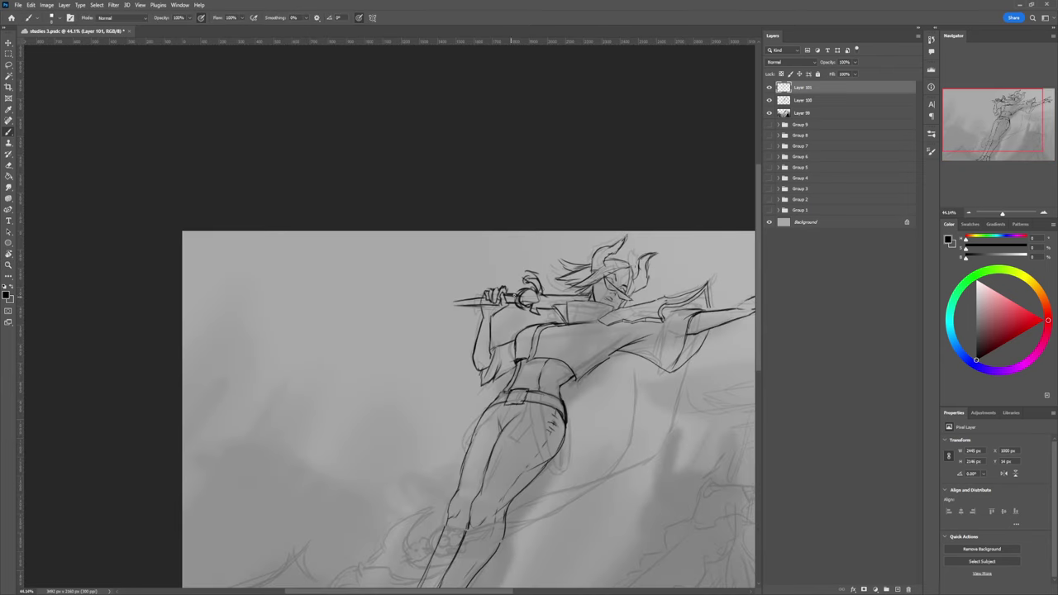
pyautogui.moveTo(483, 298); pyautogui.dragTo(457, 304)
pyautogui.moveTo(468, 298); pyautogui.dragTo(434, 301)
pyautogui.moveTo(435, 302)
pyautogui.mouseDown()
pyautogui.moveTo(444, 307)
pyautogui.moveTo(434, 296)
pyautogui.mouseUp()
pyautogui.moveTo(439, 297)
pyautogui.mouseDown()
pyautogui.moveTo(398, 337)
pyautogui.moveTo(397, 351)
pyautogui.moveTo(406, 349)
pyautogui.moveTo(351, 356)
pyautogui.mouseUp()
pyautogui.press('z')
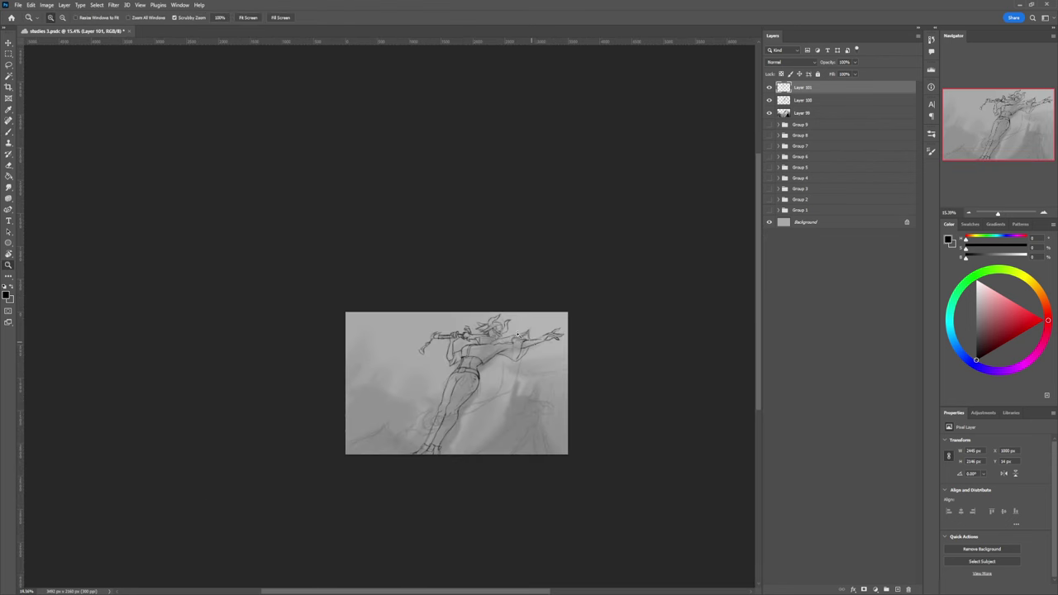
pyautogui.moveTo(501, 437); pyautogui.dragTo(567, 472)
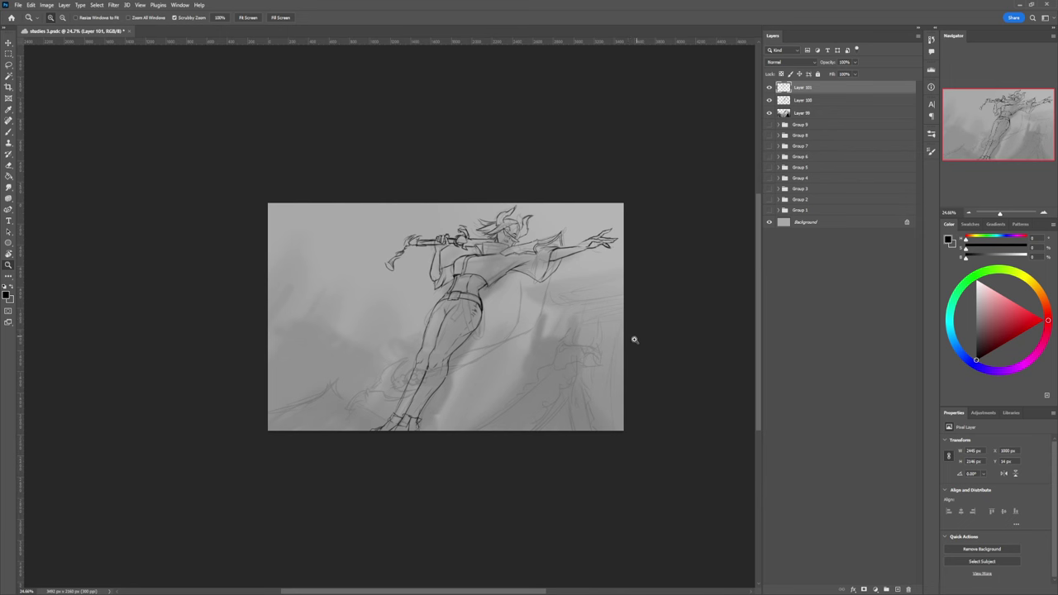
# Step: Ink two long curved cord lines sweeping from the chest and the outstretched arm's sleeve down to the knee
pyautogui.keyDown('alt'); pyautogui.click(559, 389); pyautogui.keyUp('alt')
pyautogui.click(510, 406)
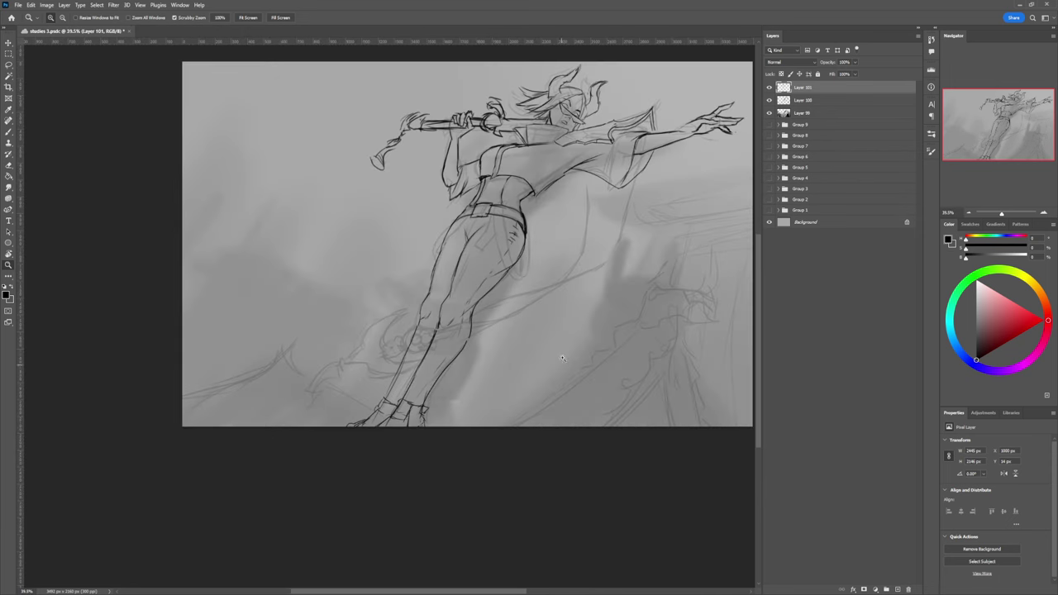
pyautogui.press('b')
pyautogui.moveTo(585, 172)
pyautogui.mouseDown()
pyautogui.moveTo(582, 262)
pyautogui.moveTo(559, 289)
pyautogui.moveTo(529, 310)
pyautogui.moveTo(446, 327)
pyautogui.mouseUp()
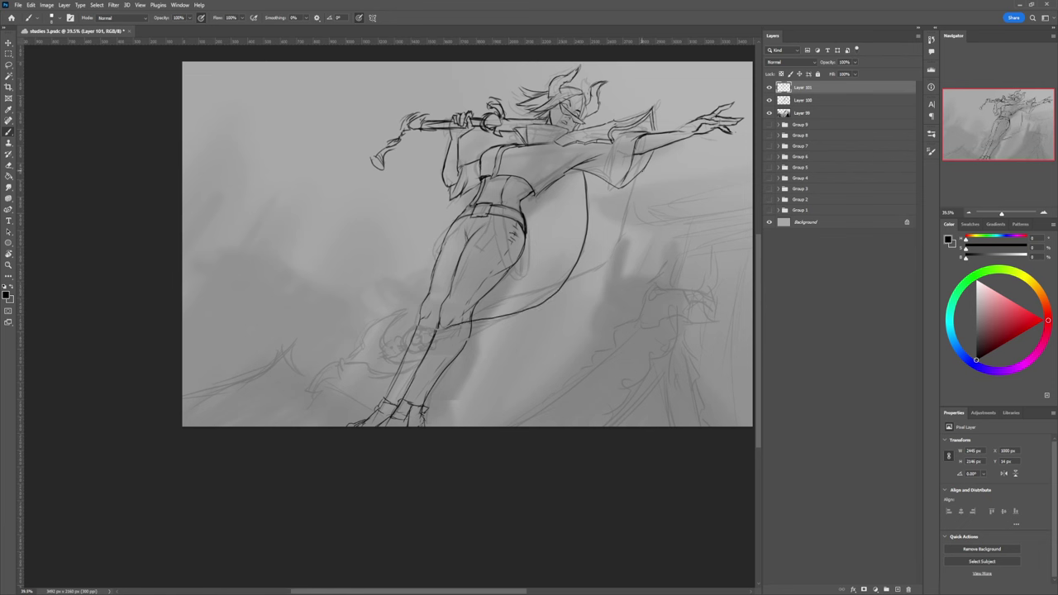
pyautogui.moveTo(641, 170)
pyautogui.mouseDown()
pyautogui.moveTo(622, 243)
pyautogui.moveTo(581, 284)
pyautogui.moveTo(518, 296)
pyautogui.moveTo(464, 333)
pyautogui.mouseUp()
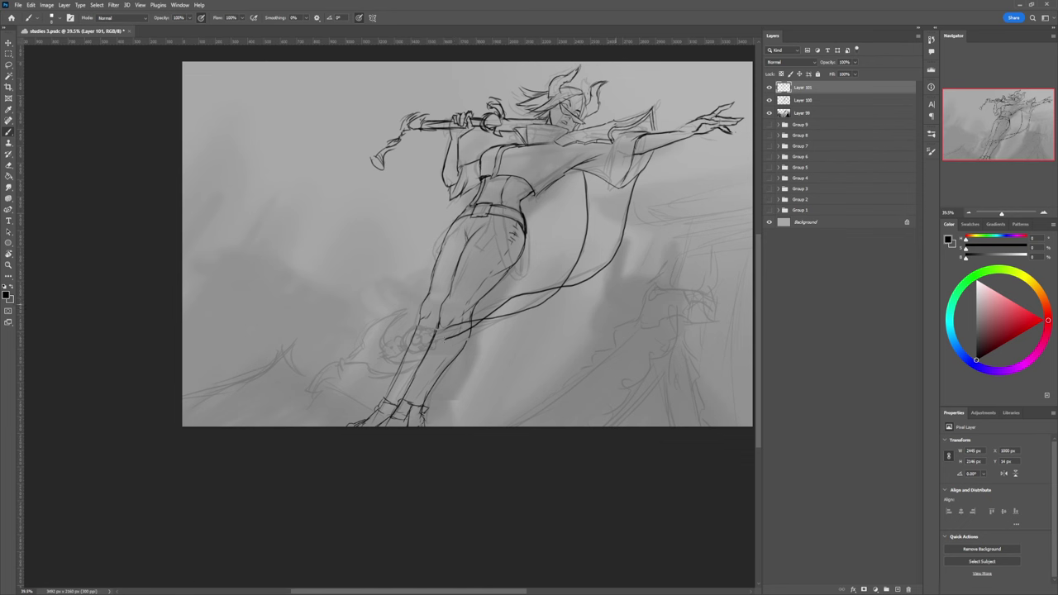
pyautogui.hotkey('ctrl', 'z')
pyautogui.moveTo(638, 172)
pyautogui.mouseDown()
pyautogui.moveTo(617, 235)
pyautogui.moveTo(576, 279)
pyautogui.moveTo(474, 312)
pyautogui.moveTo(452, 332)
pyautogui.mouseUp()
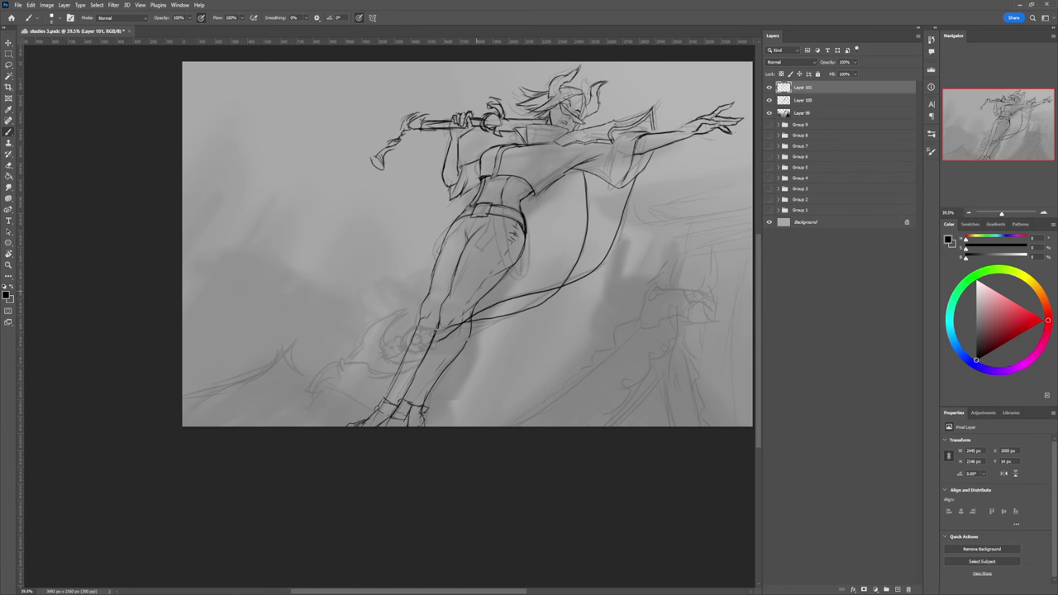
# Step: Draw a double-ringed joint at the knee end of the cords and erase the overlapping lines around it
pyautogui.moveTo(441, 339)
pyautogui.mouseDown()
pyautogui.moveTo(436, 325)
pyautogui.moveTo(424, 328)
pyautogui.moveTo(413, 340)
pyautogui.moveTo(433, 351)
pyautogui.moveTo(432, 330)
pyautogui.moveTo(411, 349)
pyautogui.moveTo(416, 331)
pyautogui.moveTo(433, 353)
pyautogui.moveTo(411, 340)
pyautogui.moveTo(428, 349)
pyautogui.moveTo(430, 331)
pyautogui.moveTo(414, 337)
pyautogui.moveTo(422, 348)
pyautogui.mouseUp()
pyautogui.press('e')
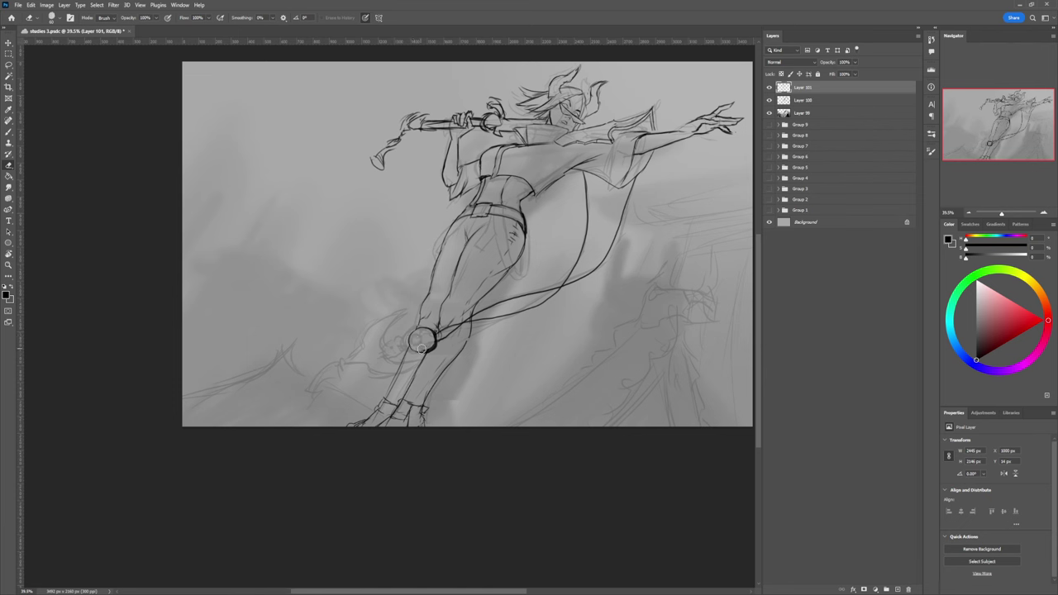
pyautogui.hotkey('ctrl', 'z')
pyautogui.press('b')
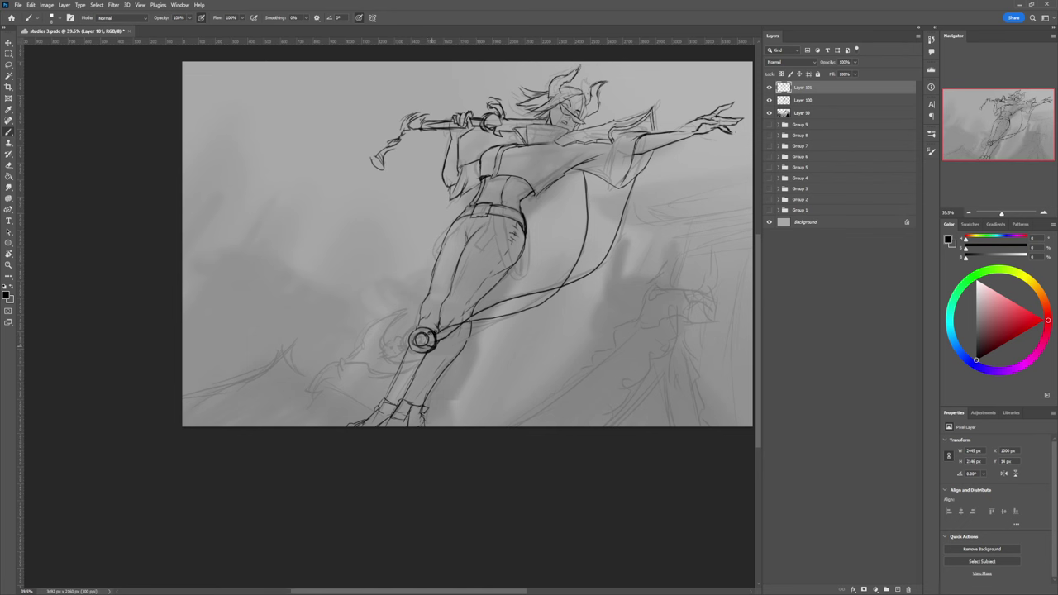
pyautogui.press('e')
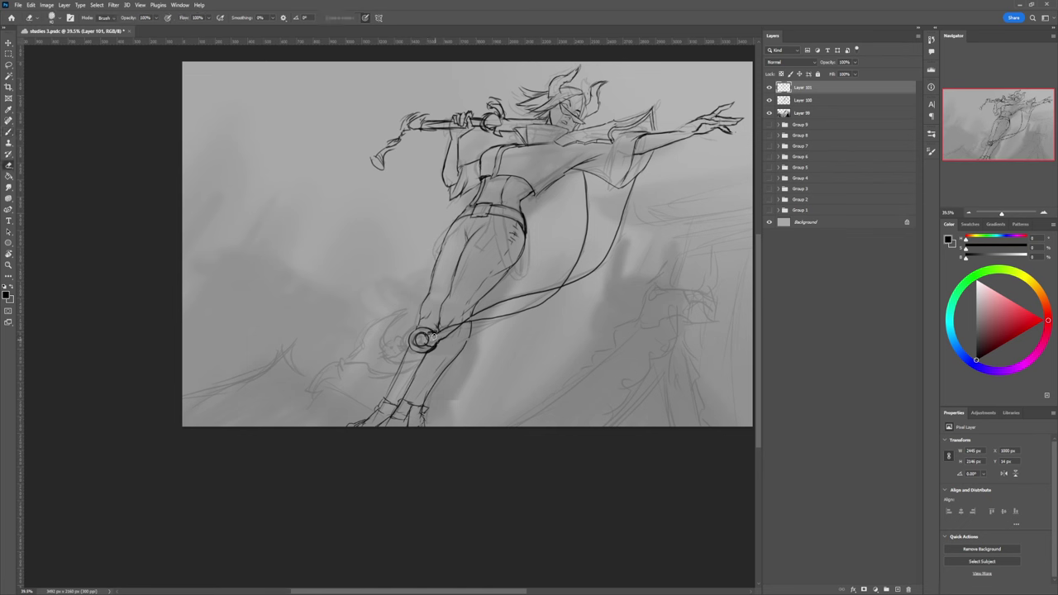
pyautogui.press('b')
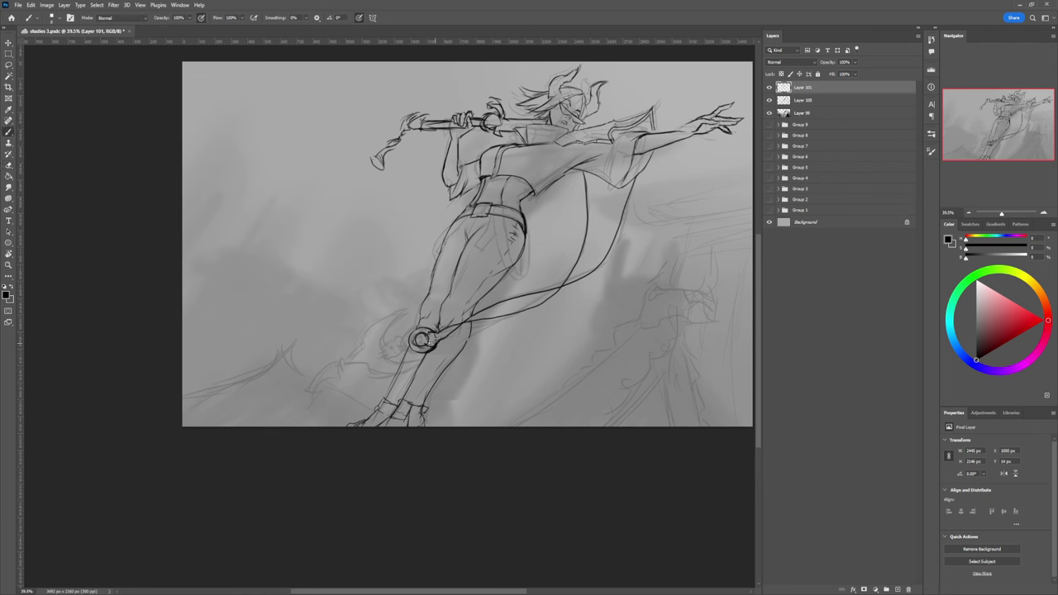
pyautogui.press('e')
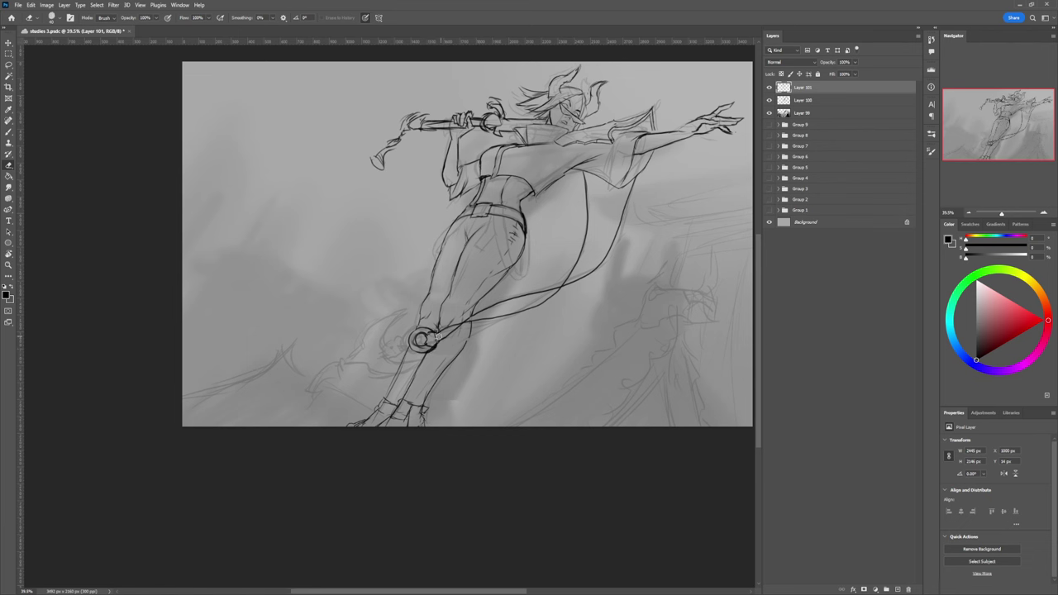
pyautogui.press('b')
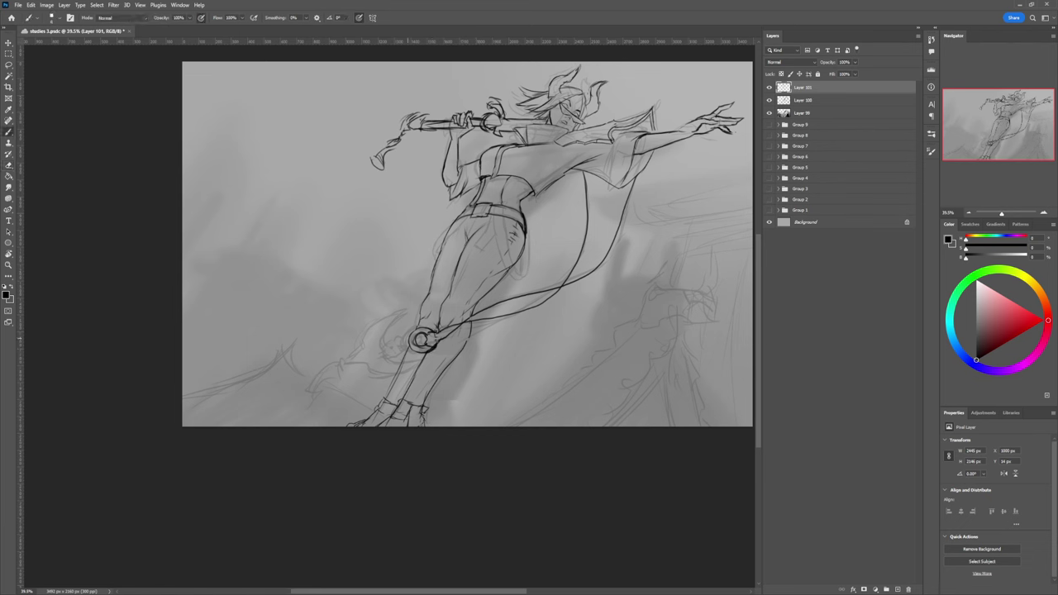
# Step: Draw the short connector and crescent-shaped blade beside the ring, then clean up and reshape the blade's lower tip
pyautogui.moveTo(400, 348); pyautogui.dragTo(411, 348)
pyautogui.moveTo(389, 342)
pyautogui.mouseDown()
pyautogui.moveTo(382, 351)
pyautogui.moveTo(404, 319)
pyautogui.moveTo(363, 343)
pyautogui.moveTo(410, 359)
pyautogui.moveTo(408, 368)
pyautogui.moveTo(366, 362)
pyautogui.mouseUp()
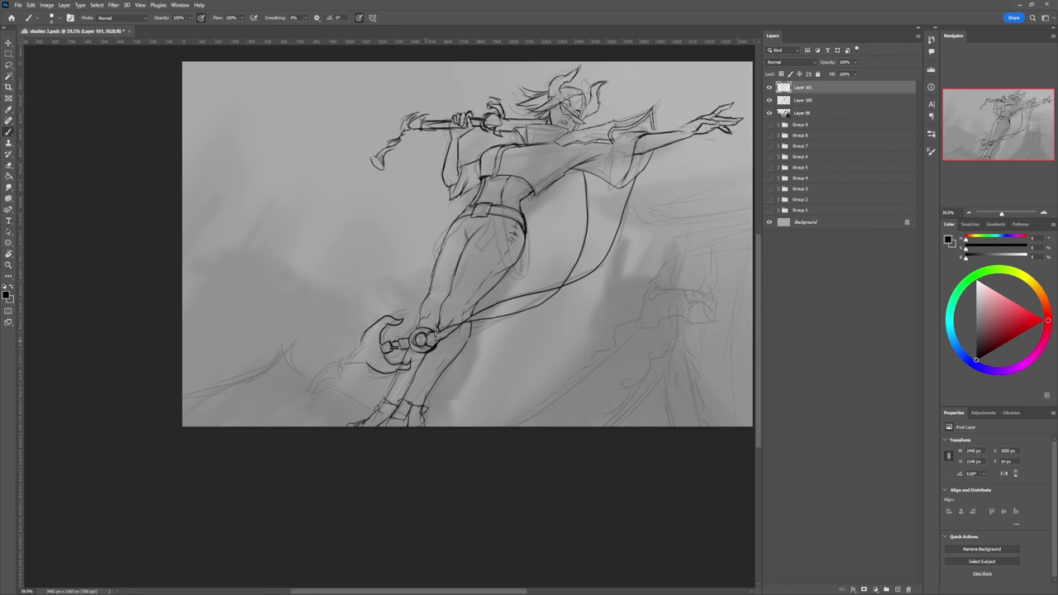
pyautogui.press('e')
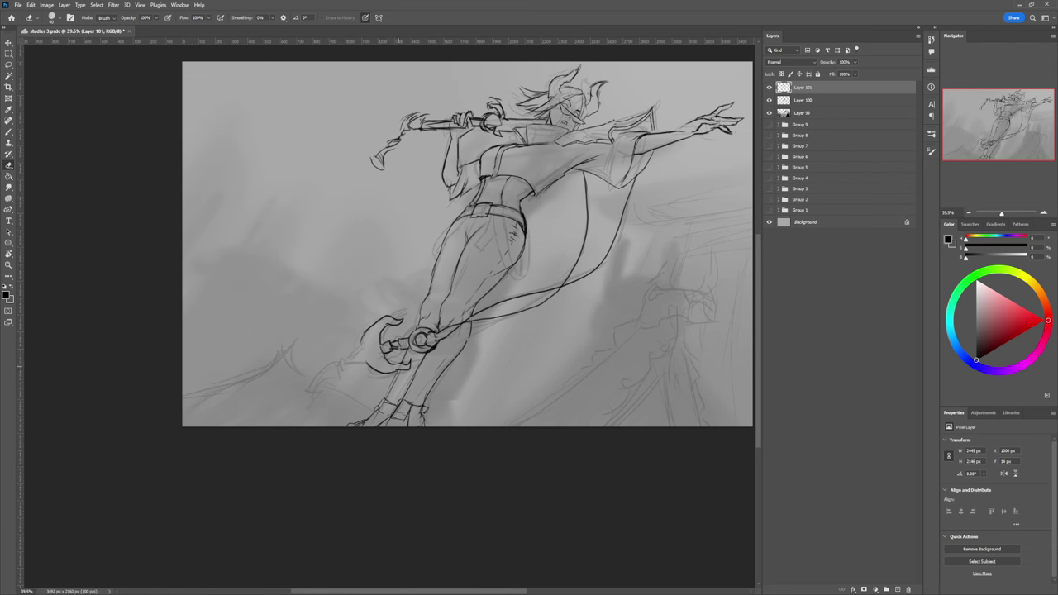
pyautogui.press('b')
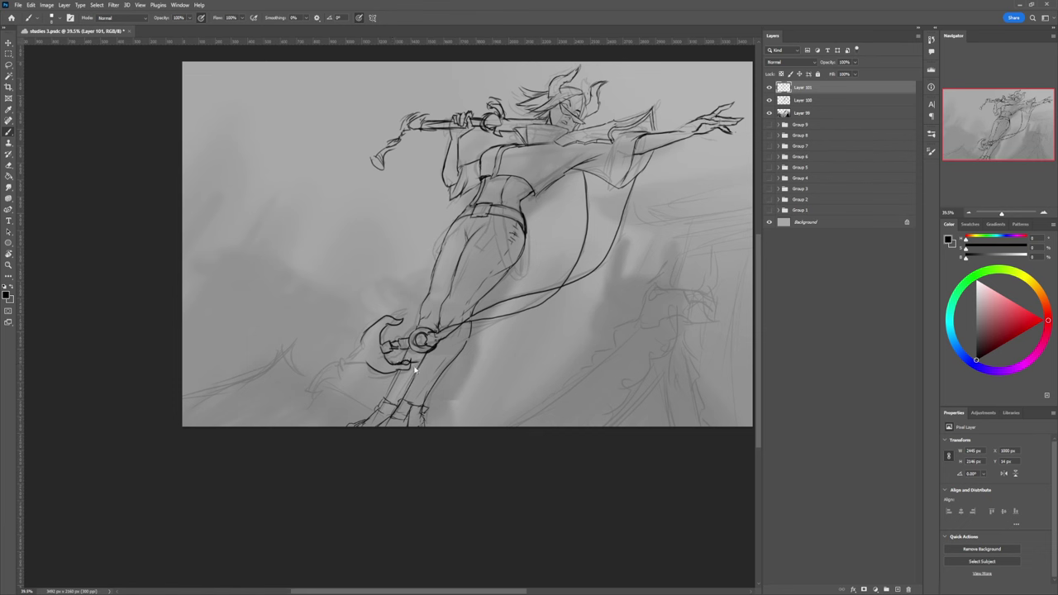
pyautogui.press('e')
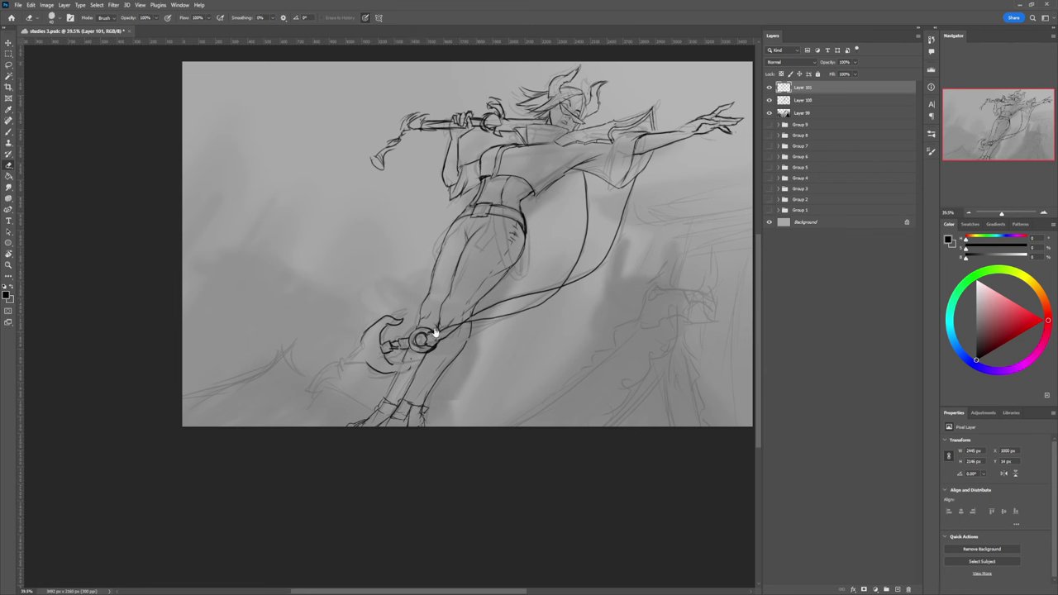
pyautogui.press('b')
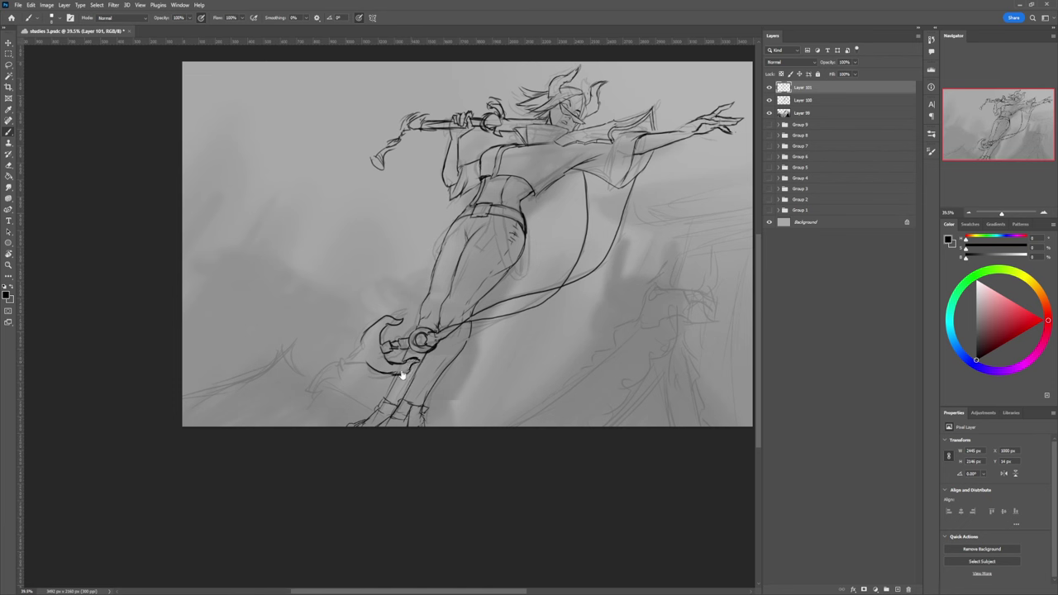
pyautogui.press('e')
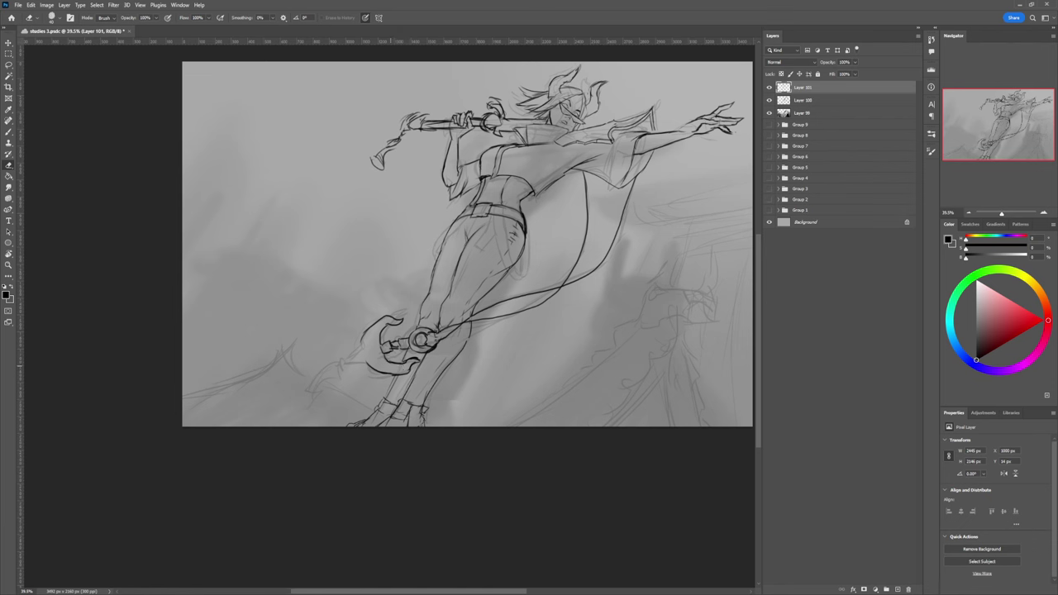
pyautogui.press('b')
# Step: Extend the crescent blade's back to a round knob, refine the knob and add a curved handle beyond it
pyautogui.moveTo(371, 367)
pyautogui.mouseDown()
pyautogui.moveTo(345, 363)
pyautogui.moveTo(360, 336)
pyautogui.moveTo(344, 363)
pyautogui.moveTo(415, 368)
pyautogui.moveTo(353, 374)
pyautogui.moveTo(346, 368)
pyautogui.moveTo(369, 375)
pyautogui.moveTo(425, 345)
pyautogui.moveTo(384, 386)
pyautogui.moveTo(430, 336)
pyautogui.moveTo(409, 350)
pyautogui.mouseUp()
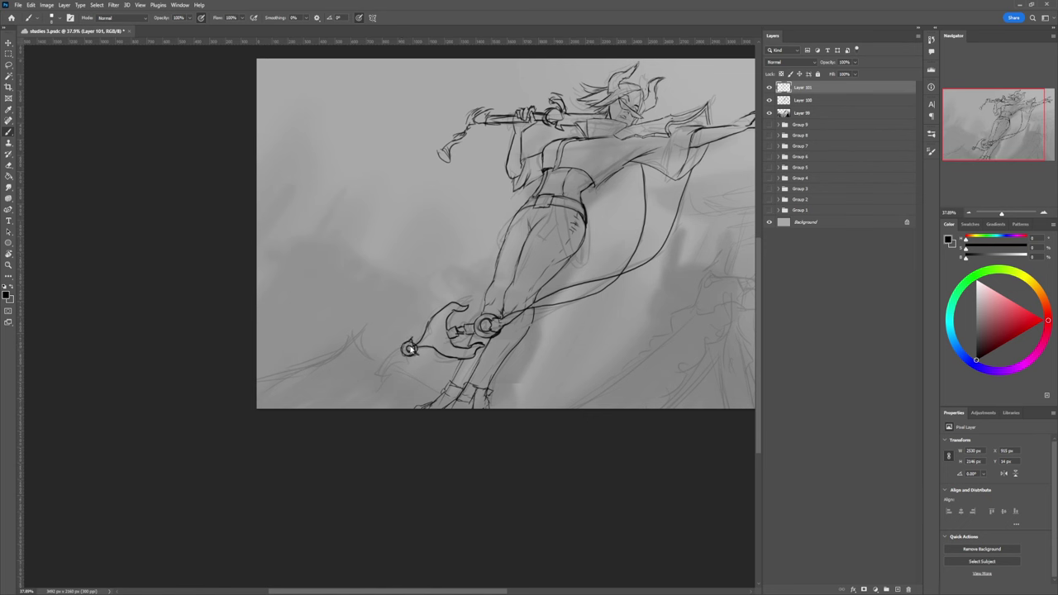
pyautogui.press('e')
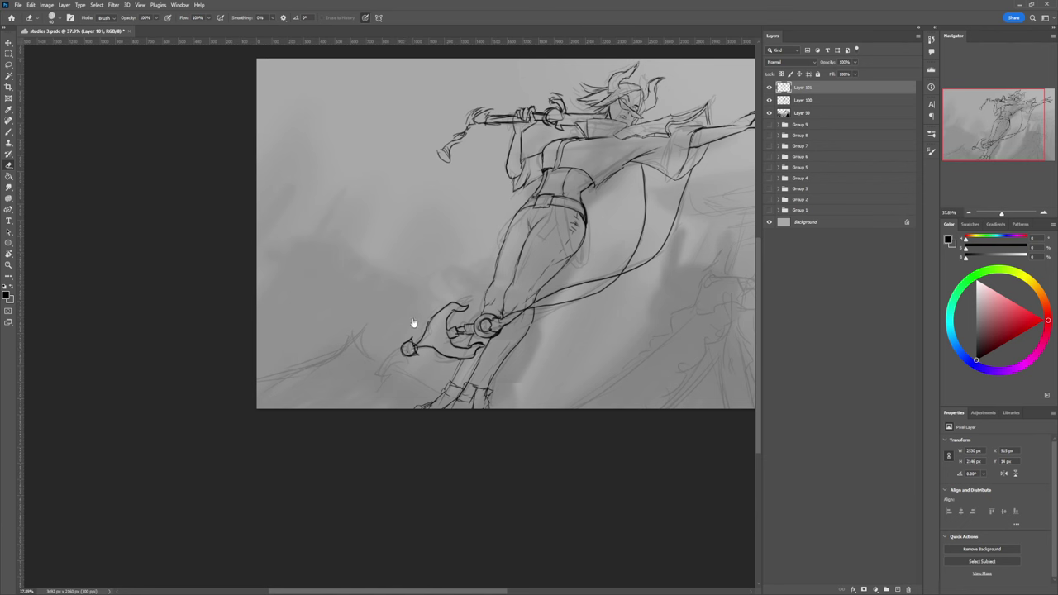
pyautogui.press('b')
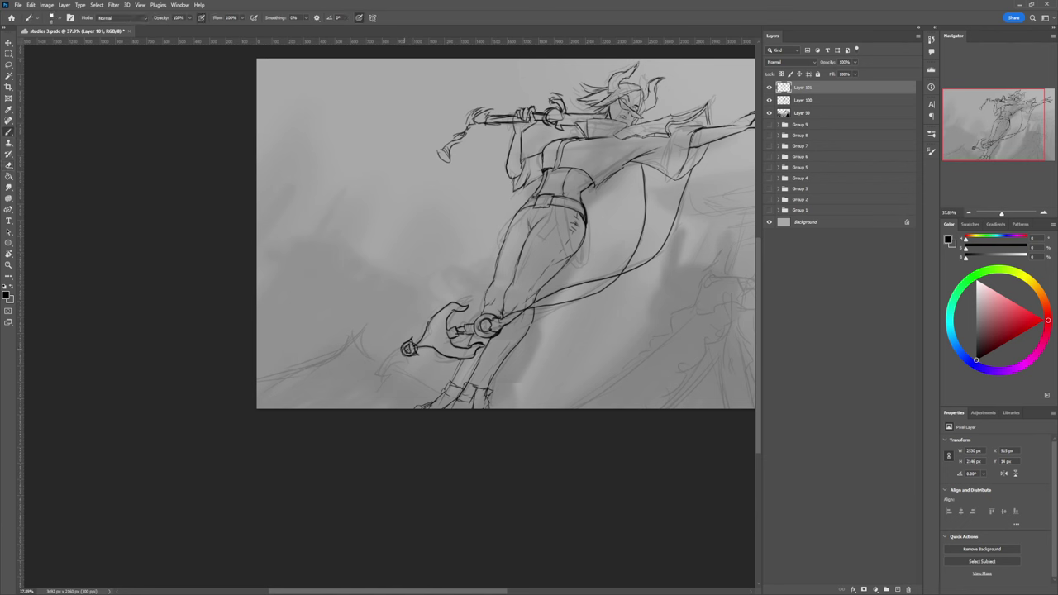
pyautogui.moveTo(398, 349)
pyautogui.mouseDown()
pyautogui.moveTo(408, 356)
pyautogui.moveTo(370, 381)
pyautogui.moveTo(389, 382)
pyautogui.moveTo(369, 387)
pyautogui.mouseUp()
# Step: Ink the upper lip and mouth line on the character's face
pyautogui.press('z')
pyautogui.moveTo(444, 387); pyautogui.dragTo(400, 382)
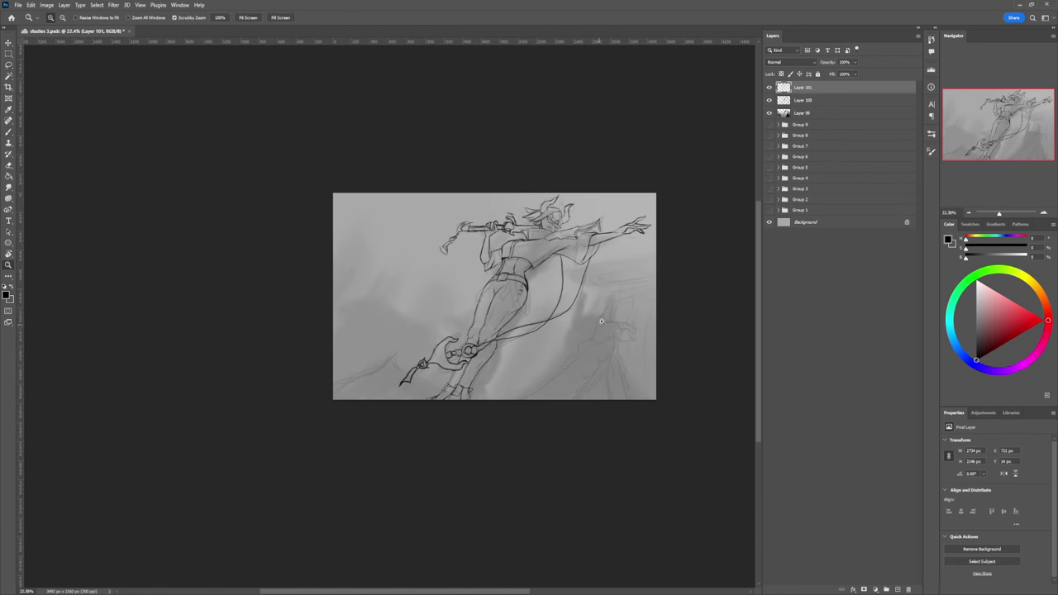
pyautogui.scroll(-2, 528, 371)
pyautogui.scroll(3, 612, 332)
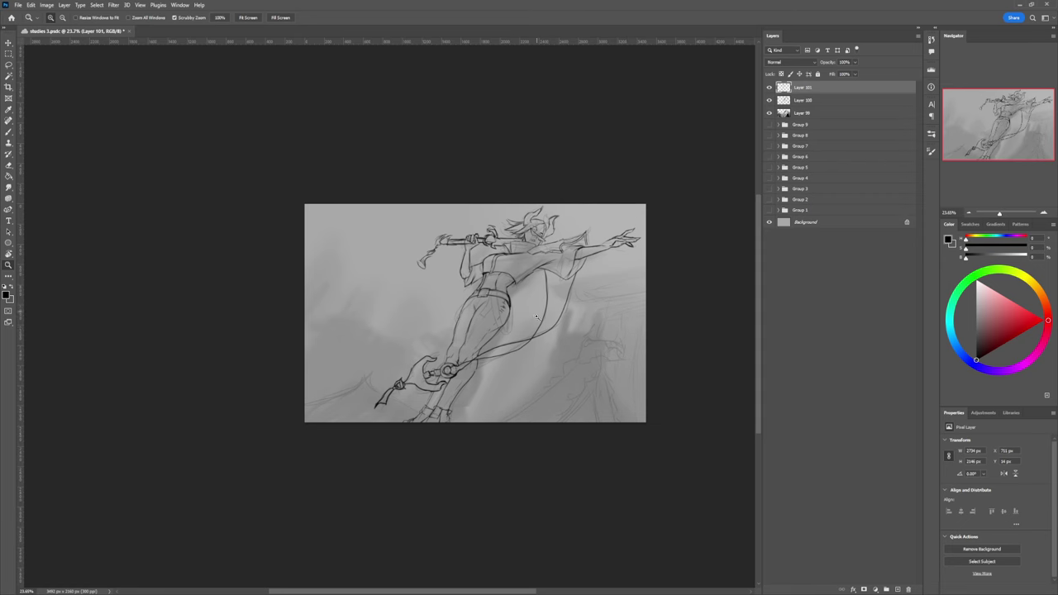
pyautogui.moveTo(538, 316); pyautogui.dragTo(496, 303)
pyautogui.moveTo(558, 262); pyautogui.dragTo(663, 267)
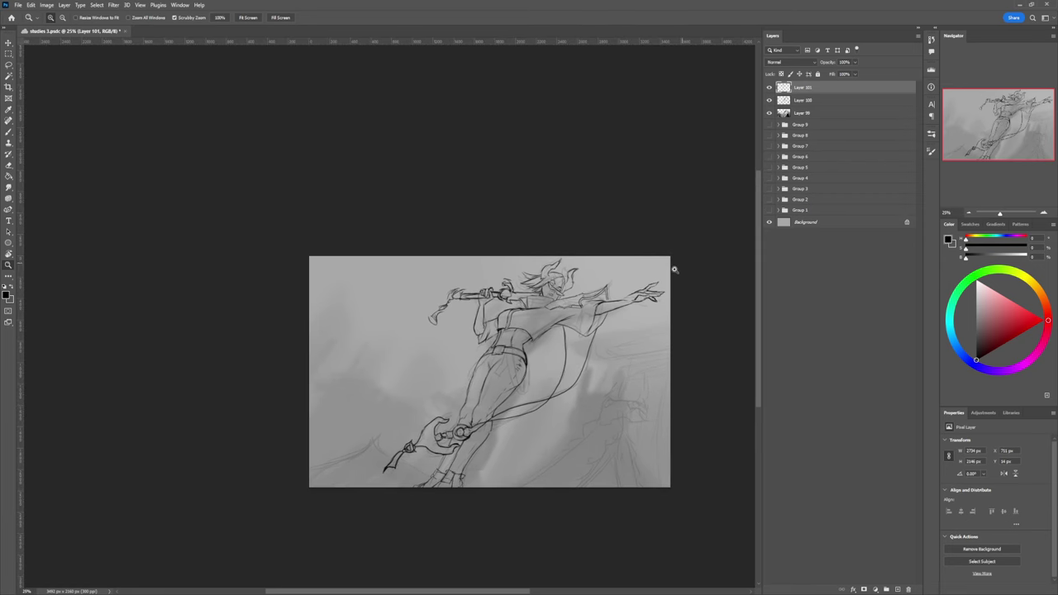
pyautogui.moveTo(550, 286); pyautogui.dragTo(676, 301)
pyautogui.moveTo(603, 262); pyautogui.dragTo(625, 270)
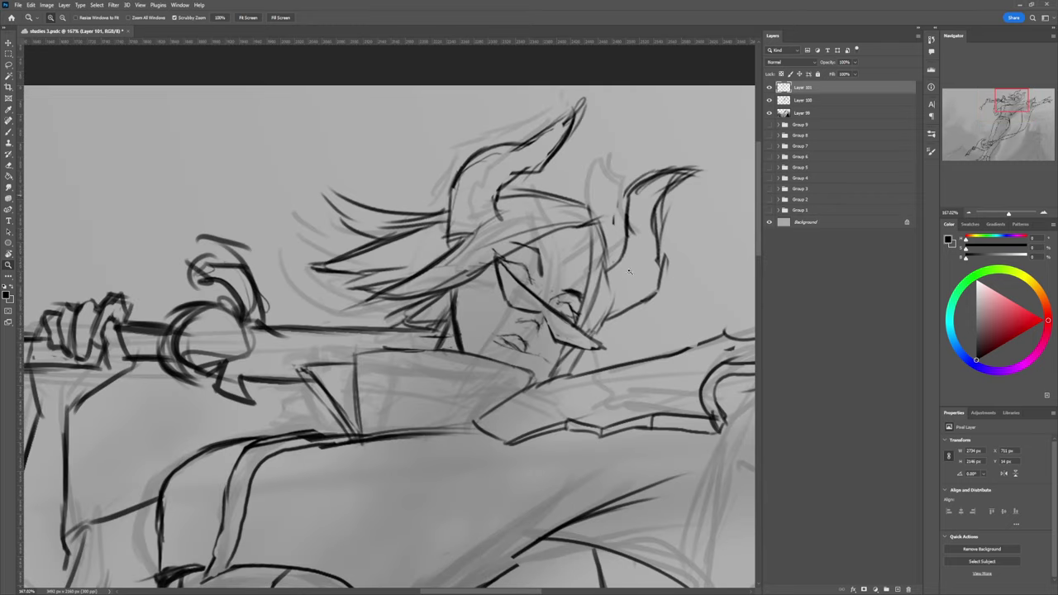
pyautogui.press('b')
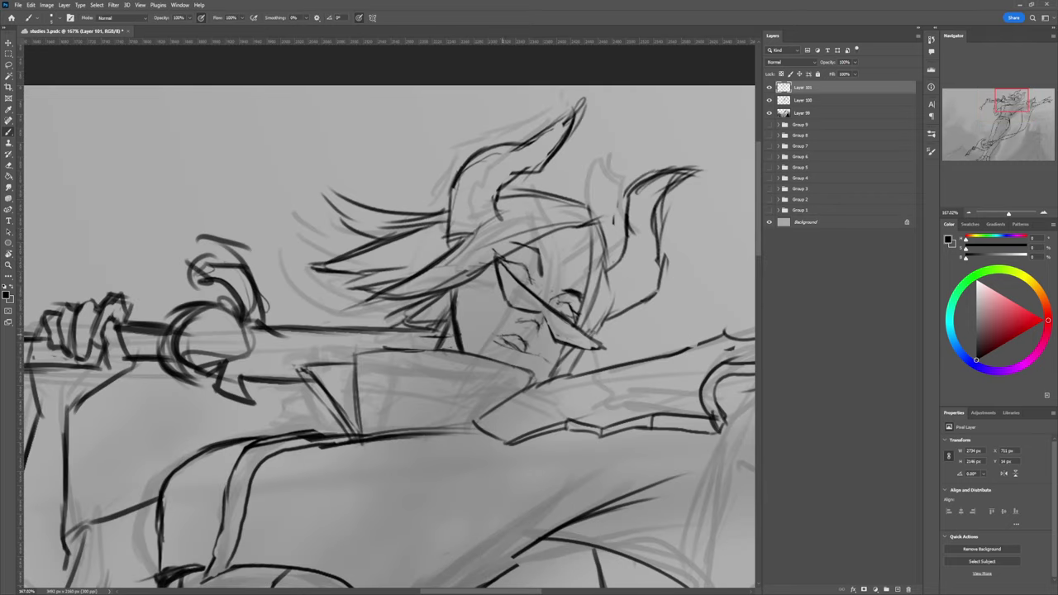
pyautogui.moveTo(503, 334); pyautogui.dragTo(524, 333)
pyautogui.moveTo(512, 333); pyautogui.dragTo(521, 335)
pyautogui.press('e')
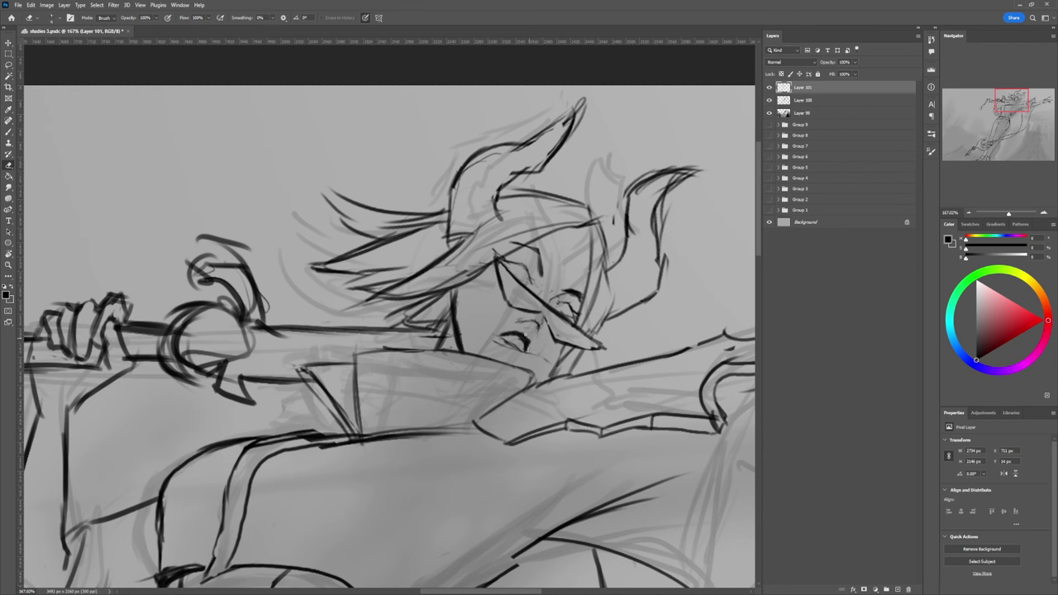
# Step: Trim the upper lip with the Eraser and outline the lower lip with the Brush
pyautogui.moveTo(514, 331); pyautogui.dragTo(501, 335)
pyautogui.press('b')
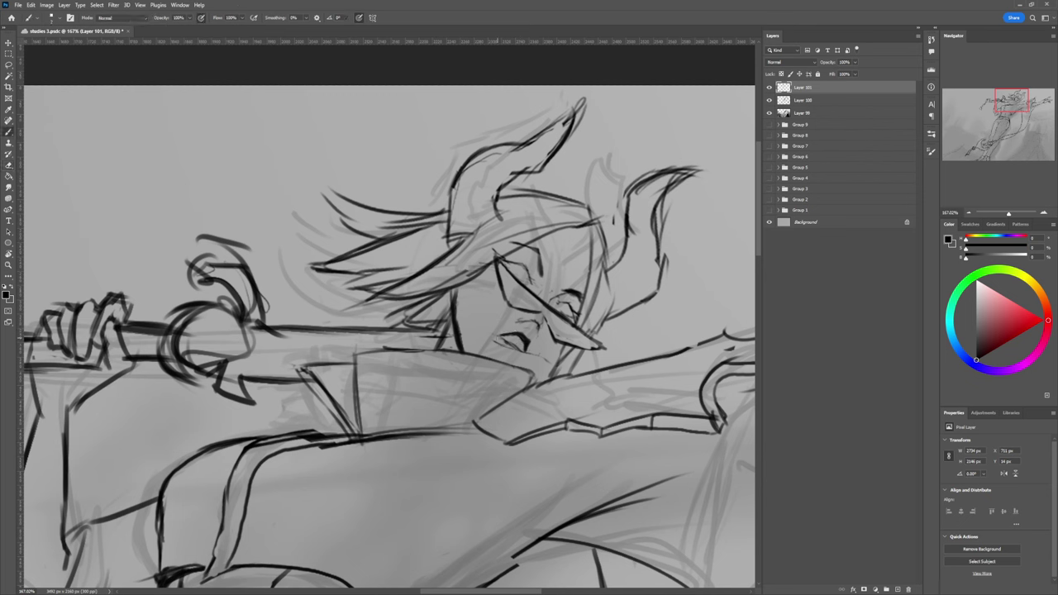
pyautogui.moveTo(497, 338); pyautogui.dragTo(525, 355)
pyautogui.press('e')
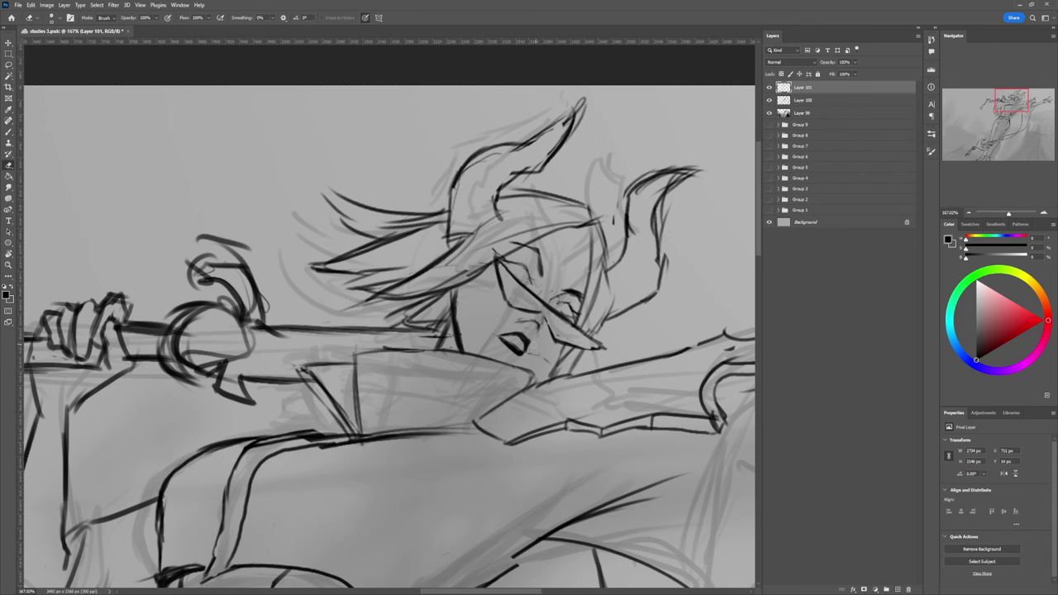
# Step: Enlarge the brush and ink the nostrils and side of the nose above the lips, redoing the misplaced strokes
pyautogui.press('b')
pyautogui.click(536, 331)
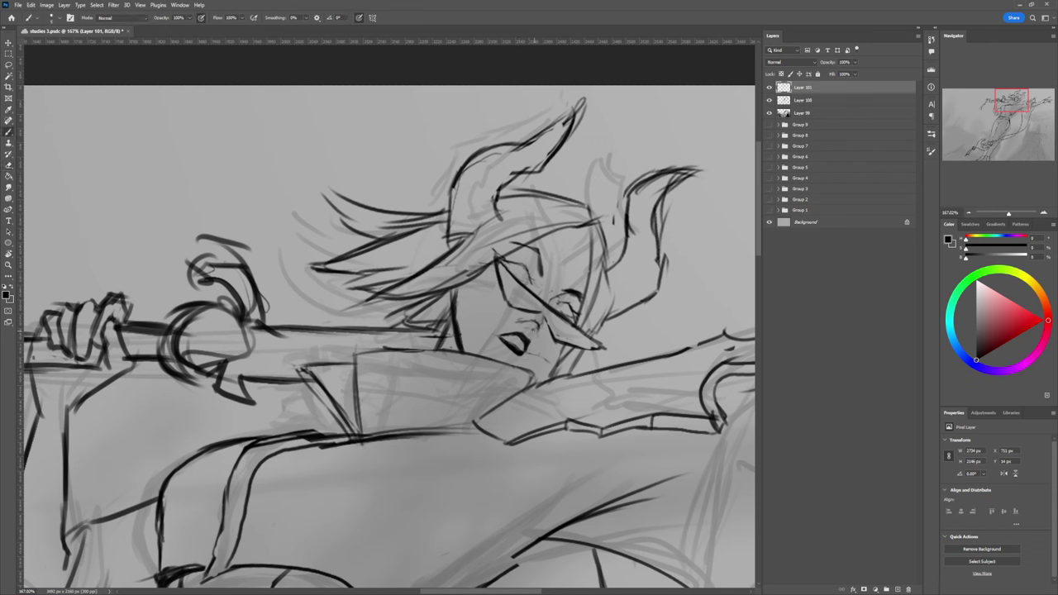
pyautogui.press(']')
pyautogui.press(']')
pyautogui.press(']')
pyautogui.press(']')
pyautogui.press(']')
pyautogui.press(']')
pyautogui.moveTo(534, 330); pyautogui.dragTo(533, 333)
pyautogui.click(529, 326)
pyautogui.hotkey('ctrl', 'z')
pyautogui.moveTo(531, 329); pyautogui.dragTo(539, 325)
pyautogui.hotkey('ctrl', 'z')
pyautogui.moveTo(518, 317); pyautogui.dragTo(520, 325)
# Step: Refine the nose lines by alternating small erasures and brush strokes, using a smaller brush for the nostril
pyautogui.press('e')
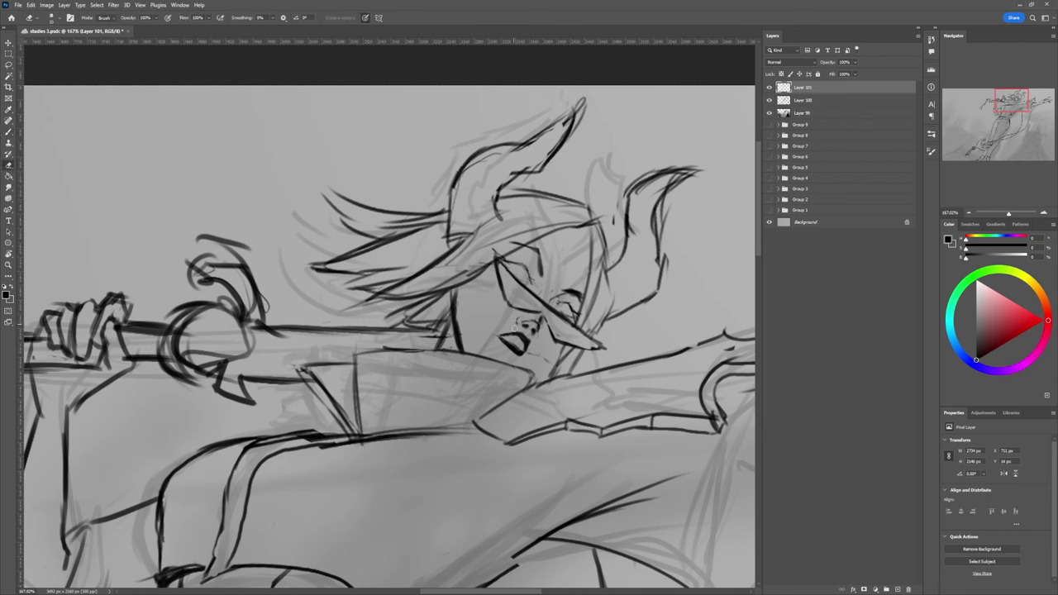
pyautogui.press('b')
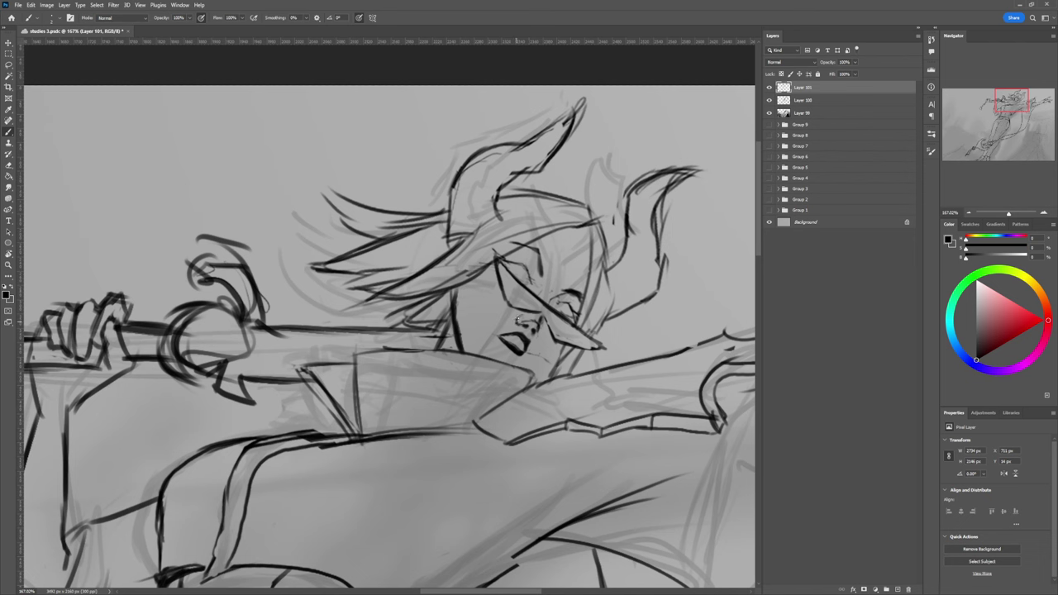
pyautogui.press('e')
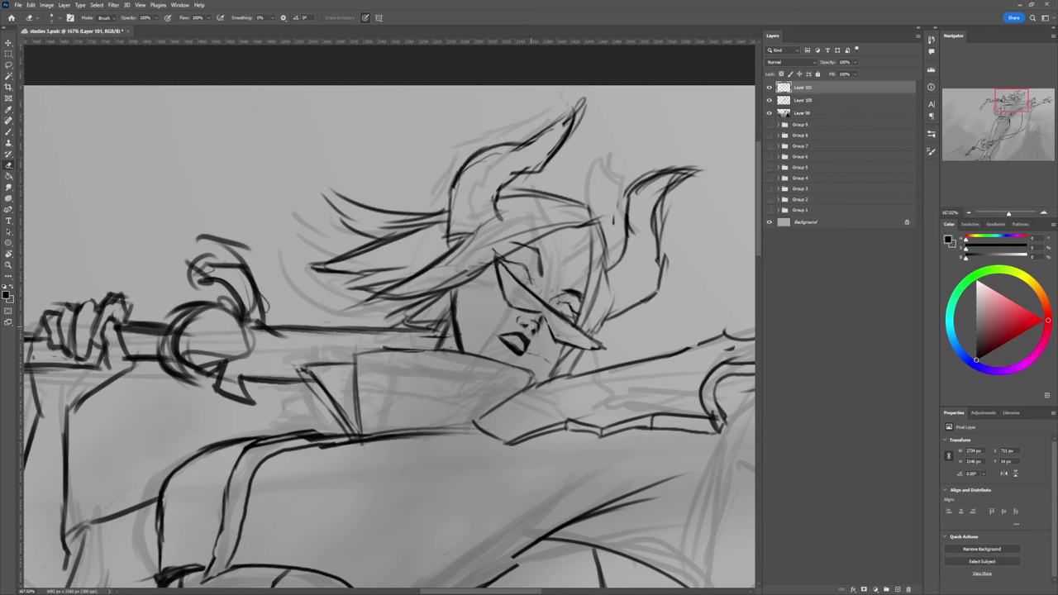
pyautogui.press('b')
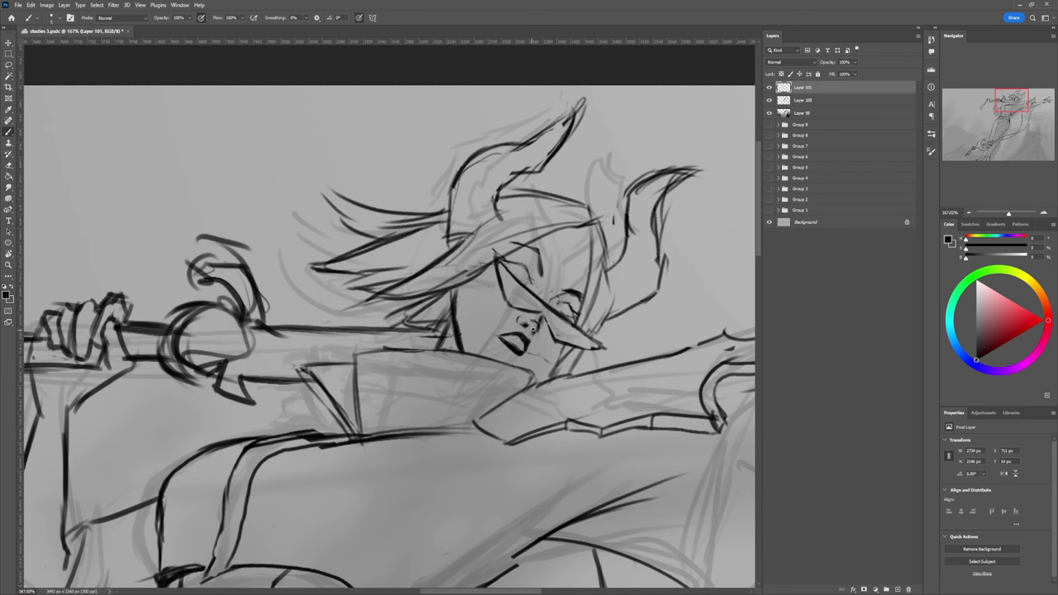
pyautogui.press('[')
pyautogui.press('[')
pyautogui.press('[')
pyautogui.moveTo(535, 331); pyautogui.dragTo(533, 336)
pyautogui.press('e')
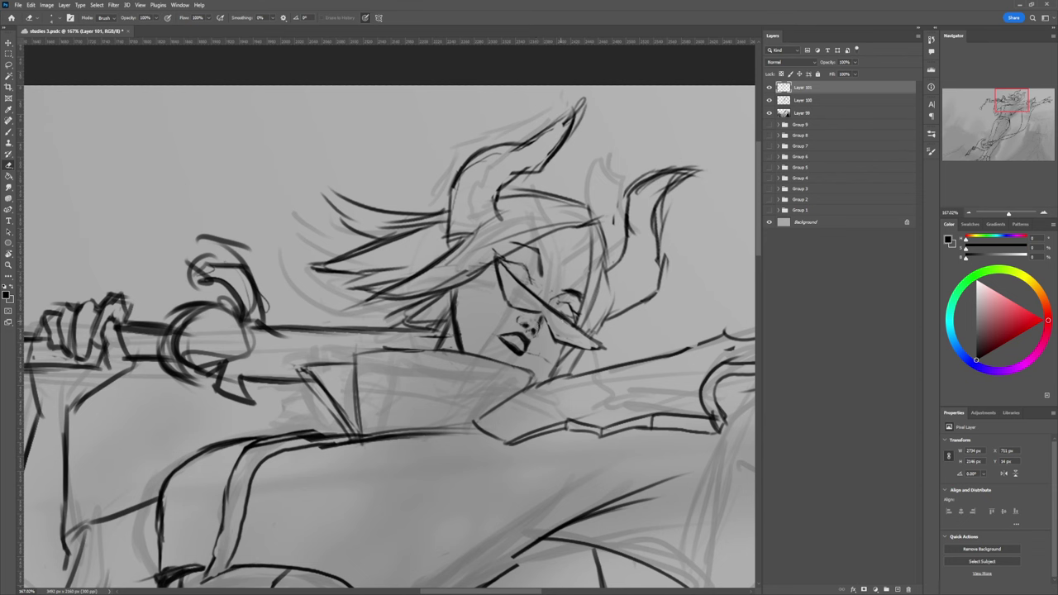
# Step: Save the document
pyautogui.press('l')
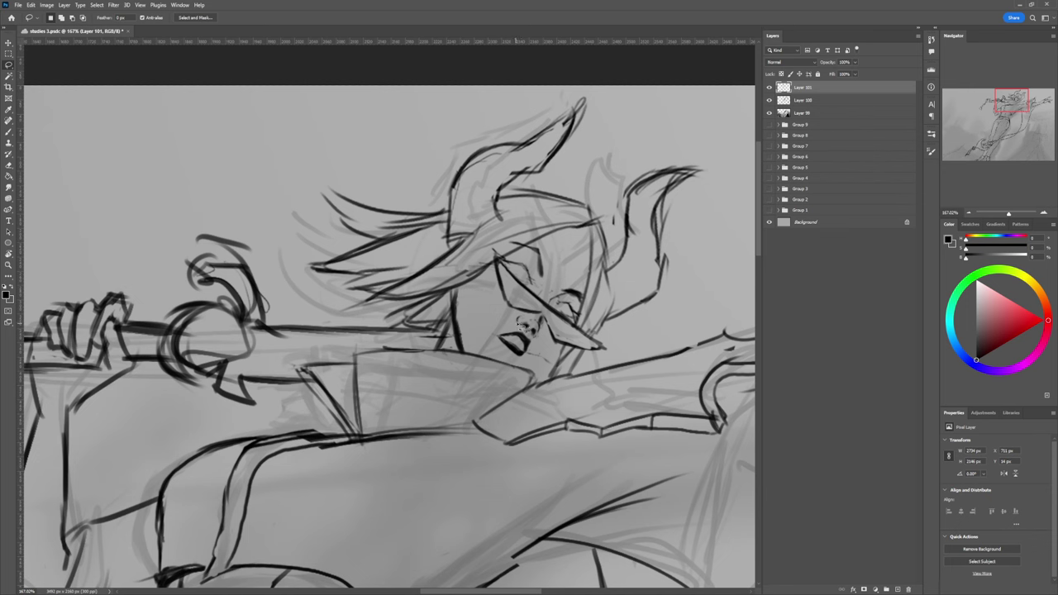
pyautogui.hotkey('ctrl', 's')
pyautogui.press('e')
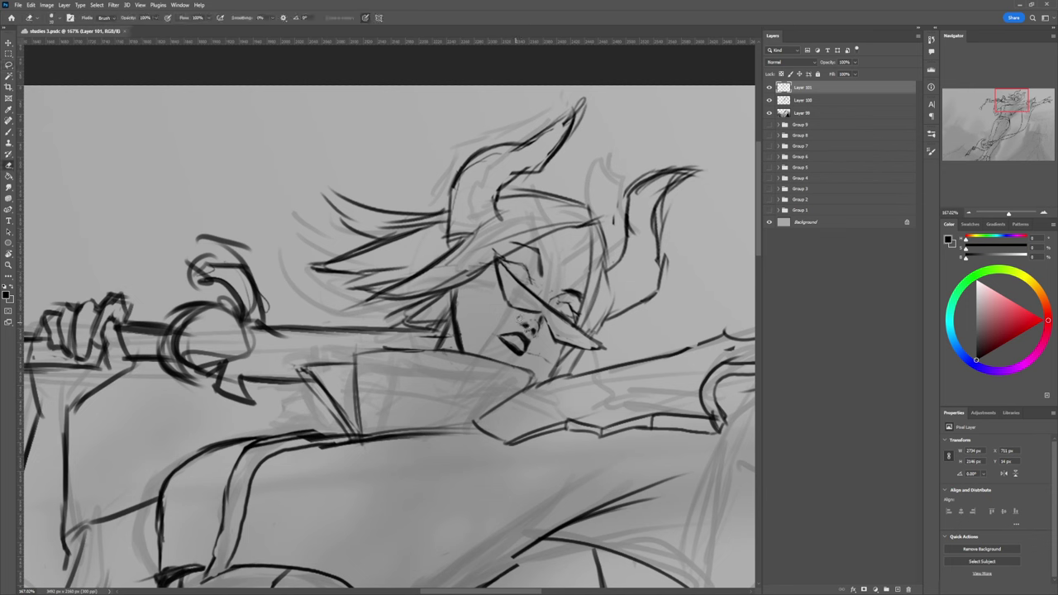
# Step: Ink the lid and iris lines of the far eye with a smaller brush
pyautogui.press('b')
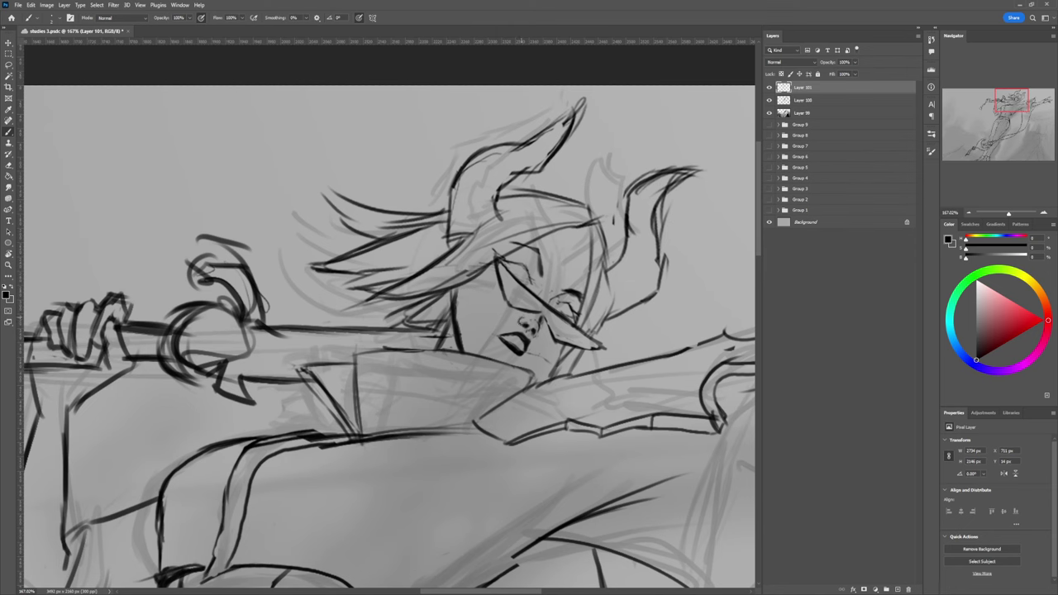
pyautogui.press('z')
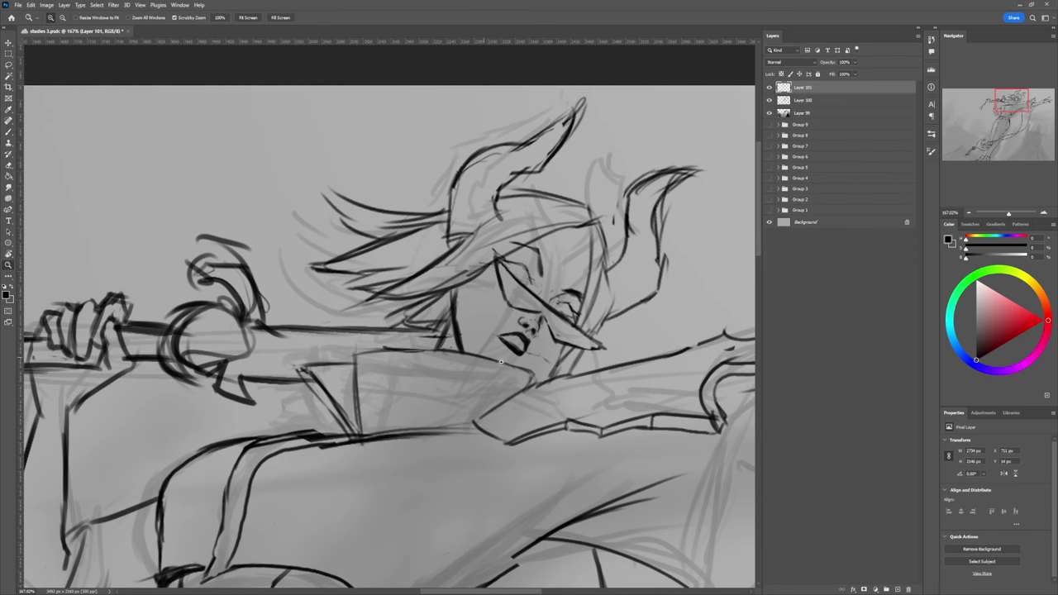
pyautogui.moveTo(524, 370); pyautogui.dragTo(478, 369)
pyautogui.scroll(3, 547, 332)
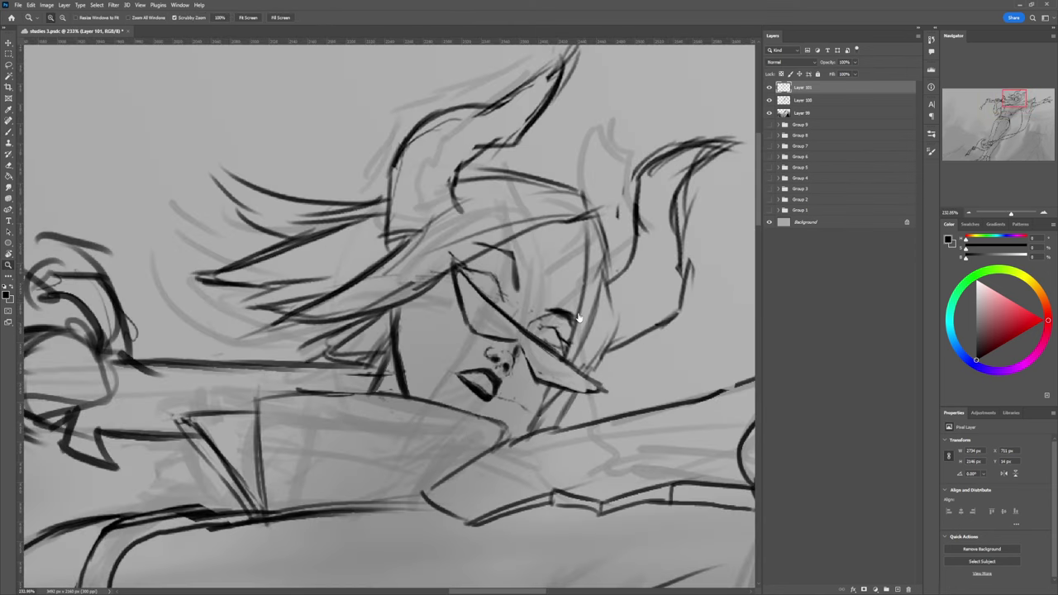
pyautogui.press('b')
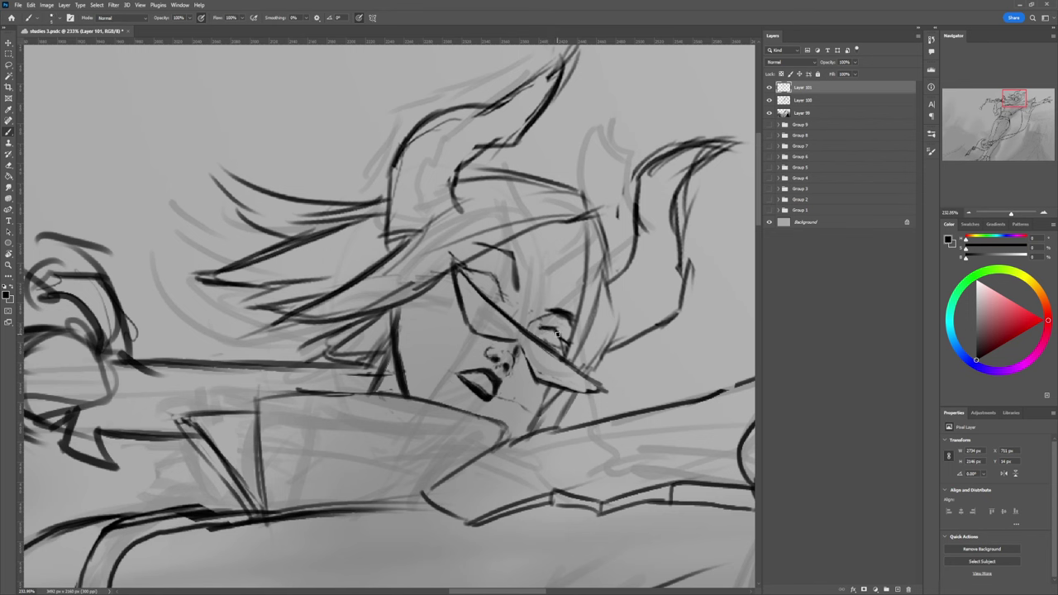
pyautogui.press('[')
pyautogui.press('[')
pyautogui.press('[')
pyautogui.moveTo(540, 334)
pyautogui.mouseDown()
pyautogui.moveTo(555, 328)
pyautogui.moveTo(580, 348)
pyautogui.mouseUp()
pyautogui.press('e')
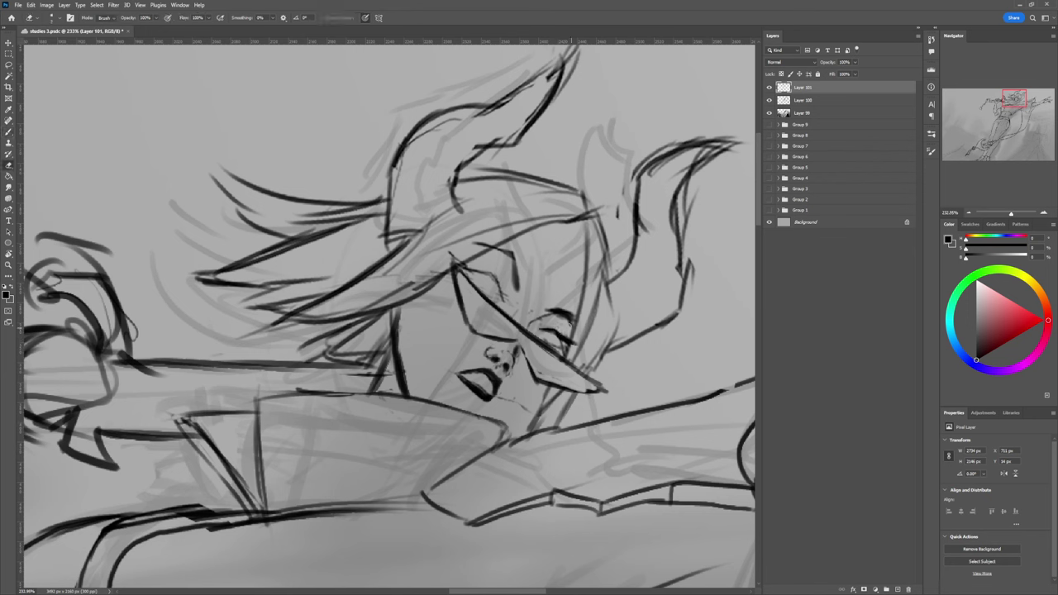
pyautogui.press('b')
pyautogui.moveTo(546, 327); pyautogui.dragTo(547, 328)
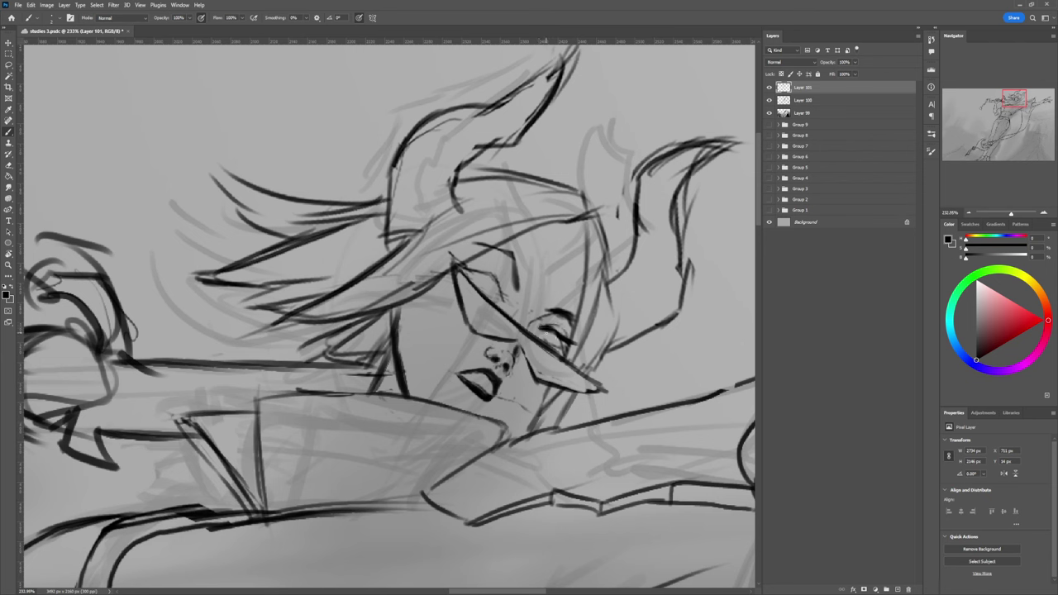
pyautogui.moveTo(551, 345)
pyautogui.mouseDown()
pyautogui.moveTo(565, 350)
pyautogui.moveTo(562, 341)
pyautogui.mouseUp()
# Step: Ink the near eye's upper lid and iris above the mask edge, and touch up the far eye
pyautogui.moveTo(479, 273); pyautogui.dragTo(466, 265)
pyautogui.moveTo(493, 276); pyautogui.dragTo(504, 287)
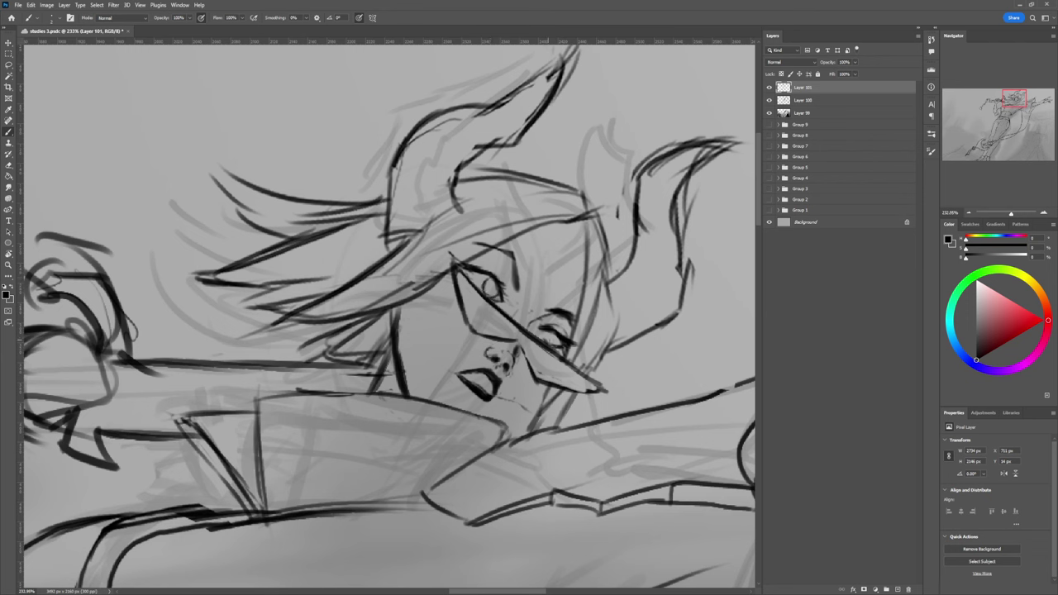
pyautogui.moveTo(549, 335); pyautogui.dragTo(551, 343)
# Step: Thicken the eyebrow above the near eye with the Brush and trim its edges with the Eraser
pyautogui.press('z')
pyautogui.moveTo(536, 329); pyautogui.dragTo(496, 331)
pyautogui.moveTo(582, 327); pyautogui.dragTo(503, 331)
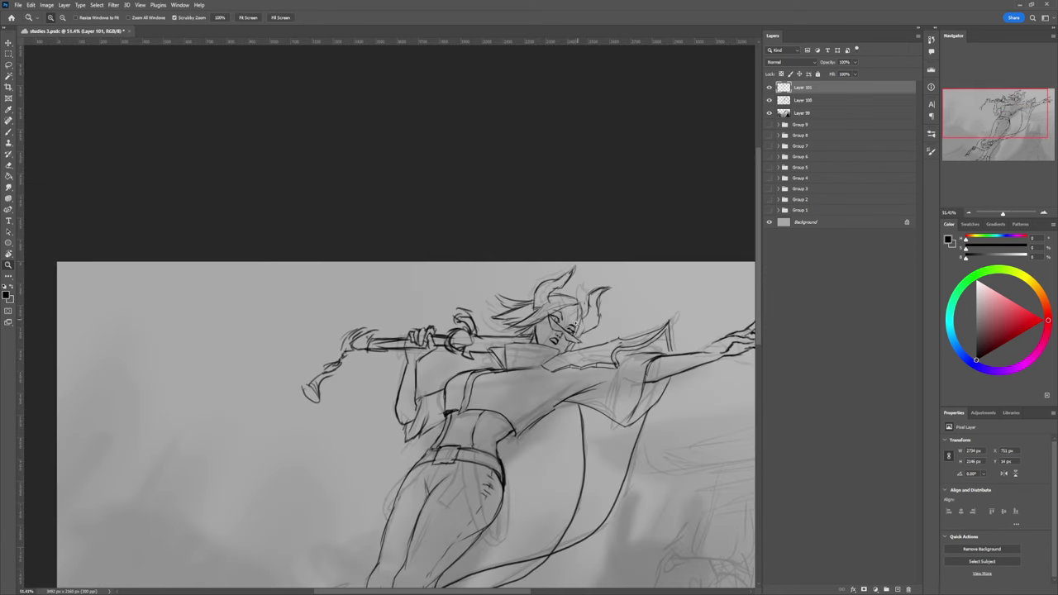
pyautogui.scroll(4, 578, 326)
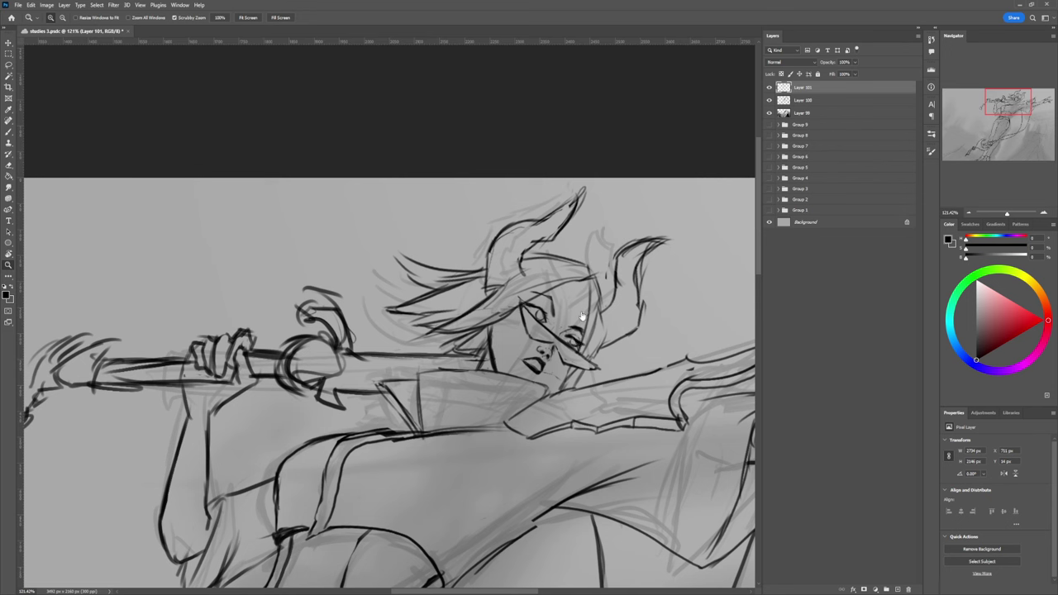
pyautogui.press('b')
pyautogui.moveTo(549, 298)
pyautogui.mouseDown()
pyautogui.moveTo(552, 316)
pyautogui.moveTo(551, 292)
pyautogui.mouseUp()
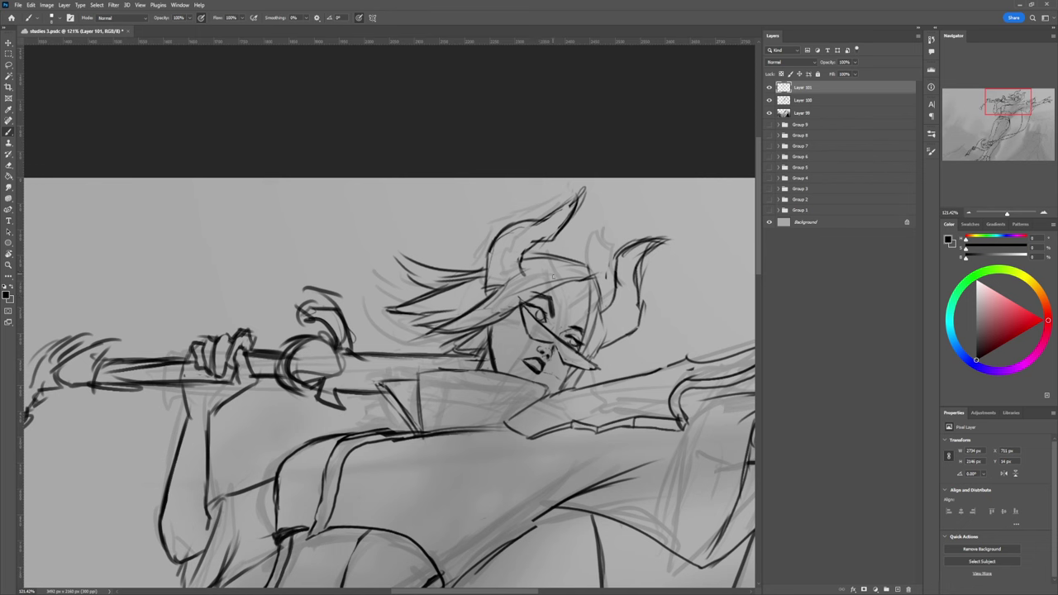
pyautogui.press('e')
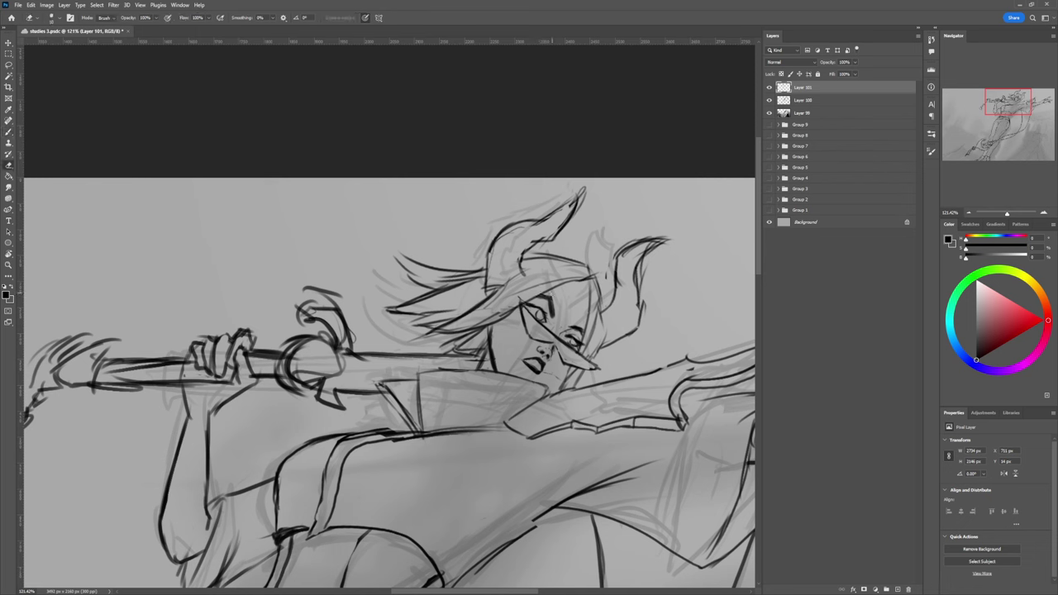
pyautogui.moveTo(541, 296); pyautogui.dragTo(554, 296)
pyautogui.moveTo(553, 316); pyautogui.dragTo(554, 304)
pyautogui.press('b')
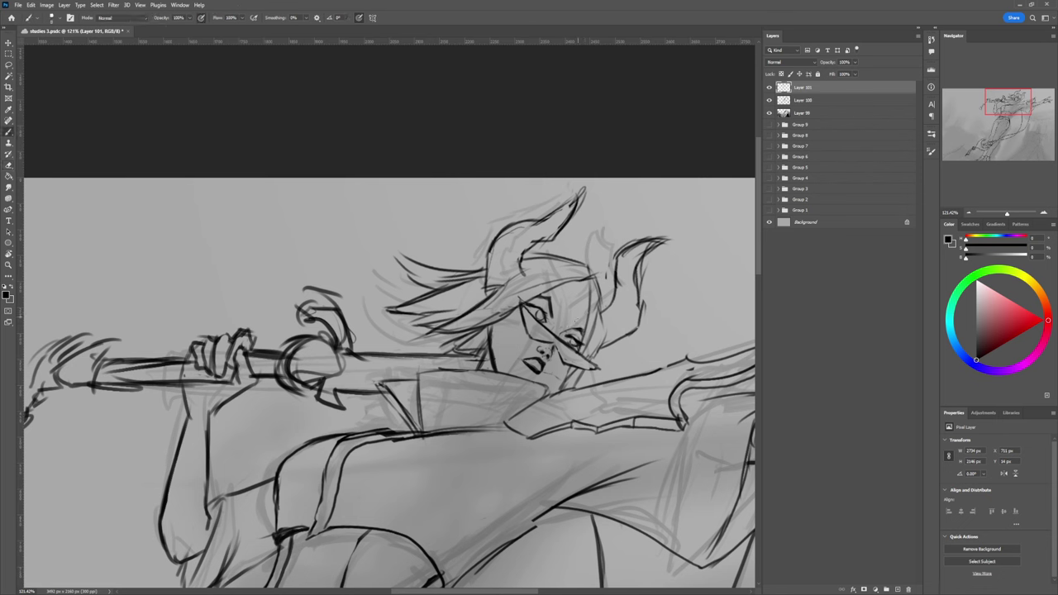
# Step: Refine the eye and brow lines by alternating the Eraser and Brush, and enlarge the brush
pyautogui.press('e')
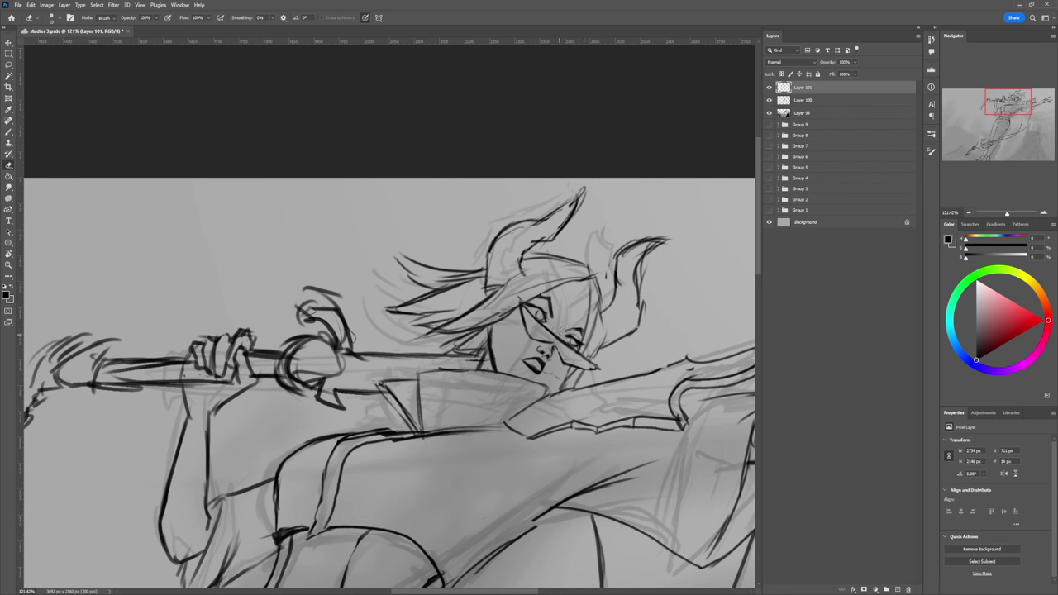
pyautogui.press('b')
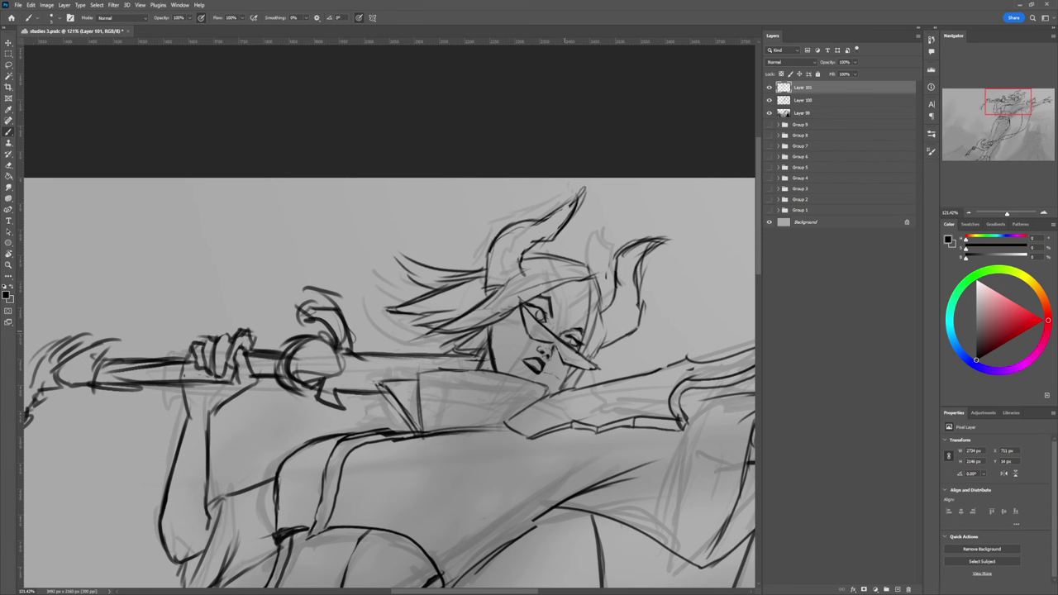
pyautogui.press('e')
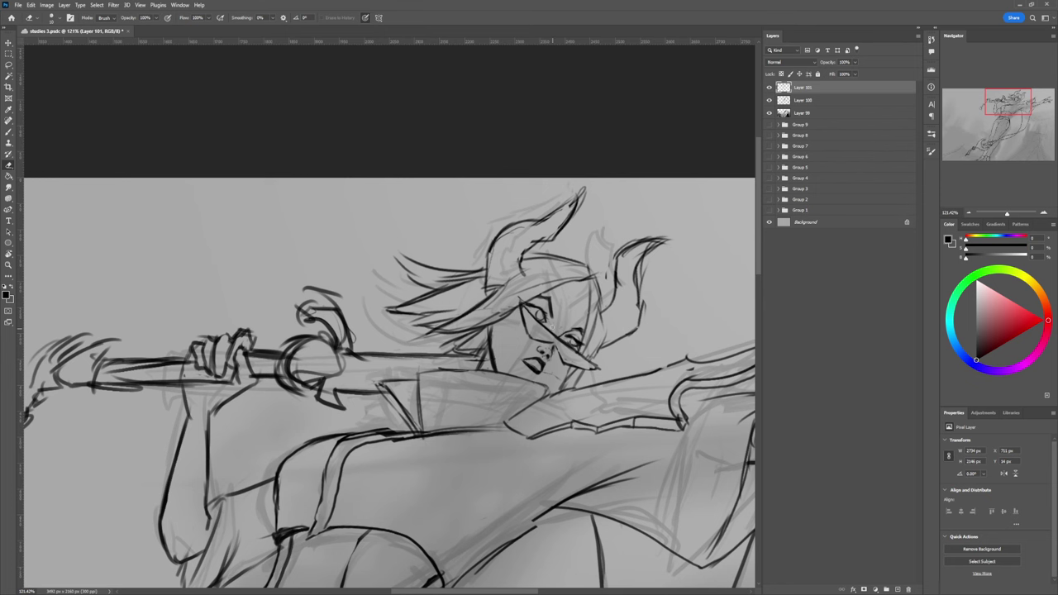
pyautogui.press('b')
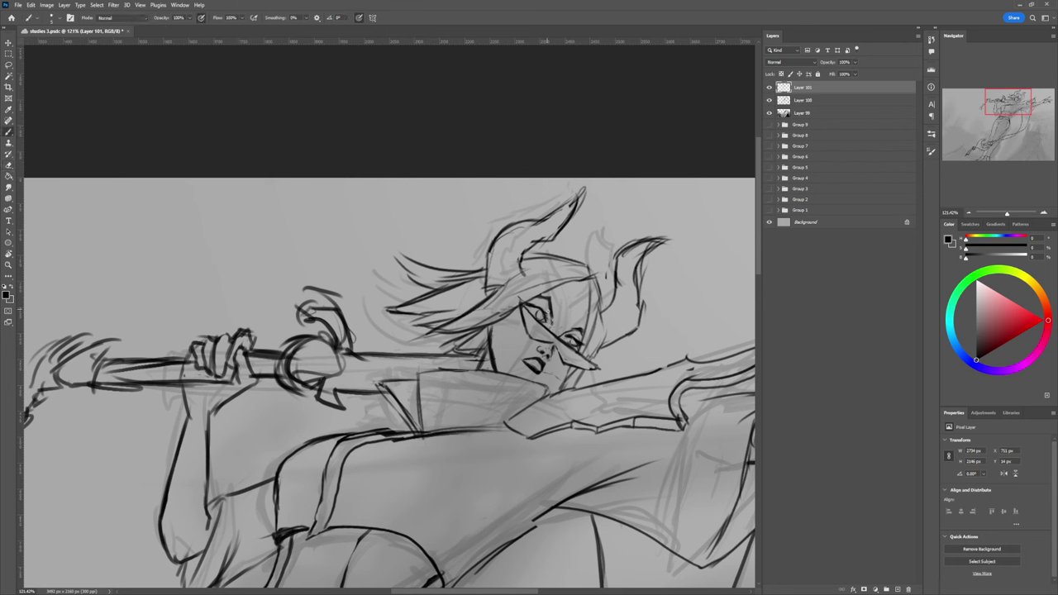
pyautogui.press(']')
pyautogui.press(']')
pyautogui.press(']')
pyautogui.press(']')
pyautogui.press(']')
pyautogui.press(']')
pyautogui.moveTo(529, 389); pyautogui.dragTo(486, 376)
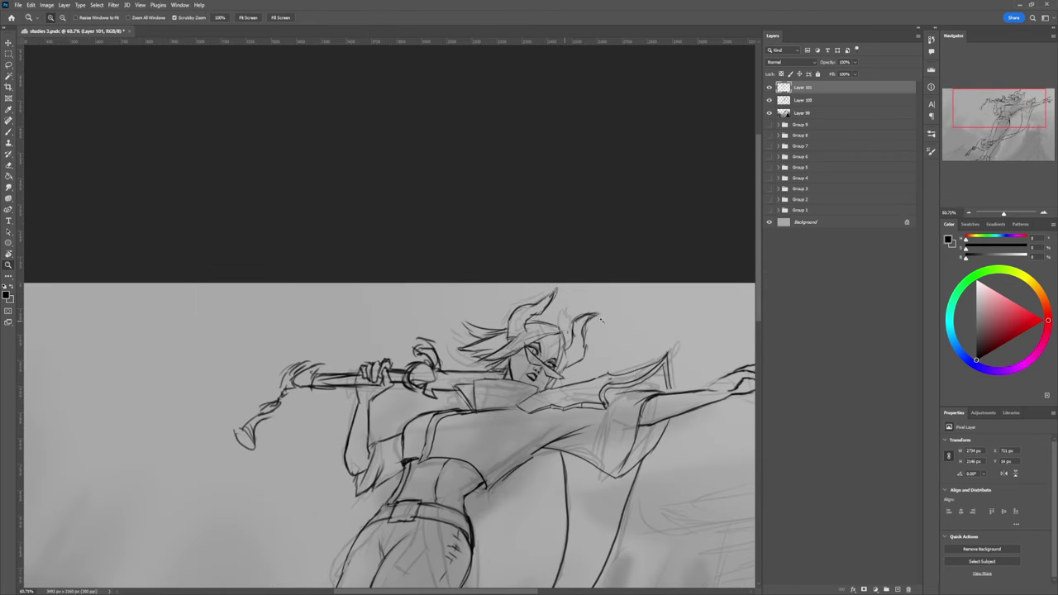
# Step: Lasso the nose and mouth and scale them up to about 113% with Free Transform
pyautogui.click(556, 394)
pyautogui.press('l')
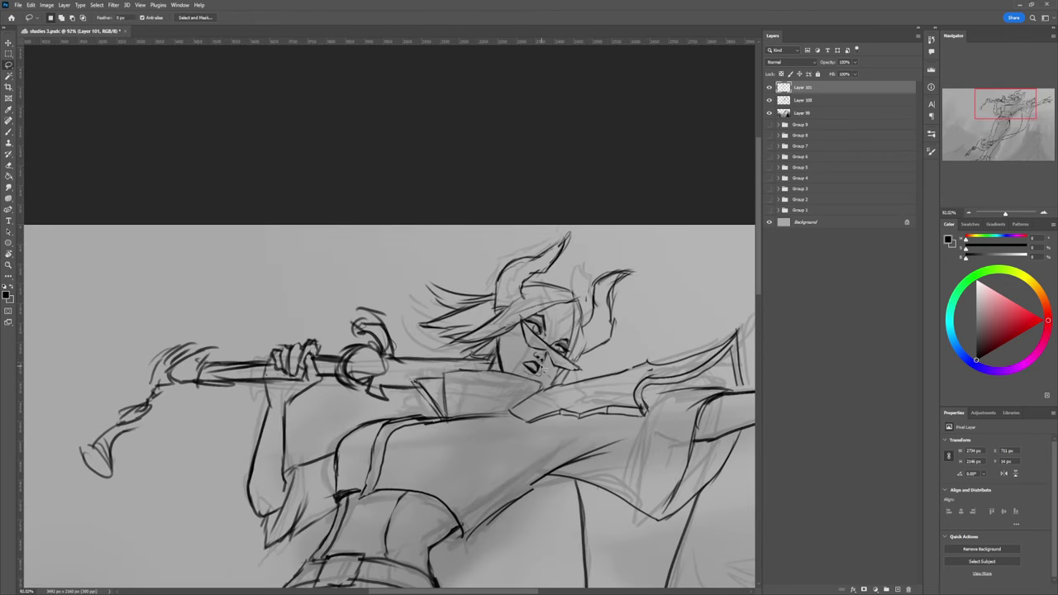
pyautogui.moveTo(541, 370)
pyautogui.mouseDown()
pyautogui.moveTo(526, 359)
pyautogui.moveTo(539, 371)
pyautogui.mouseUp()
pyautogui.hotkey('ctrl', 'd')
pyautogui.moveTo(539, 371)
pyautogui.mouseDown()
pyautogui.moveTo(521, 367)
pyautogui.moveTo(533, 377)
pyautogui.moveTo(552, 356)
pyautogui.moveTo(526, 377)
pyautogui.mouseUp()
pyautogui.hotkey('ctrl', 'd')
pyautogui.hotkey('ctrl', 't')
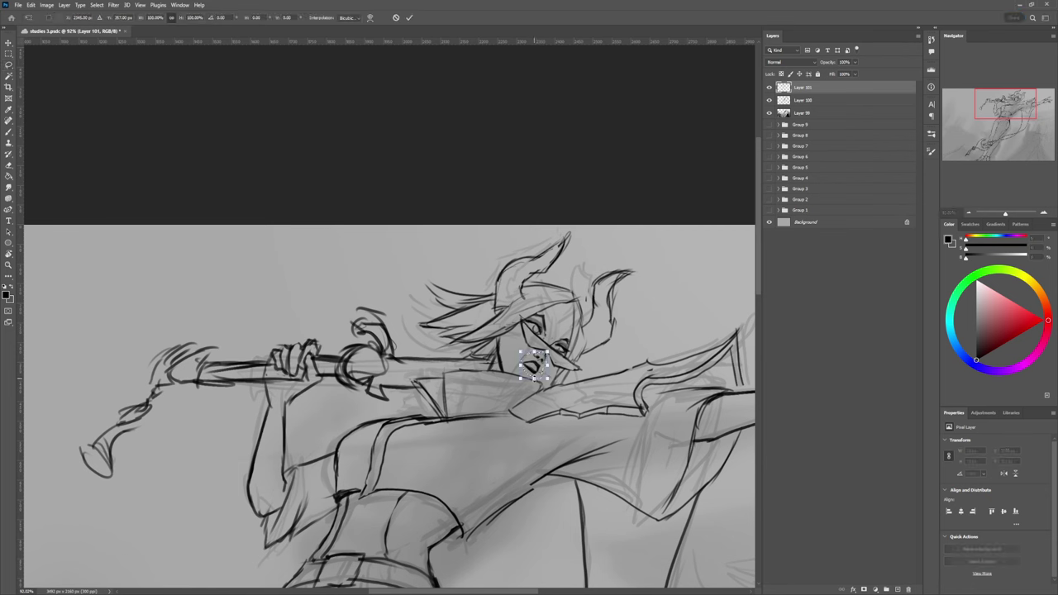
pyautogui.moveTo(534, 379); pyautogui.dragTo(532, 382)
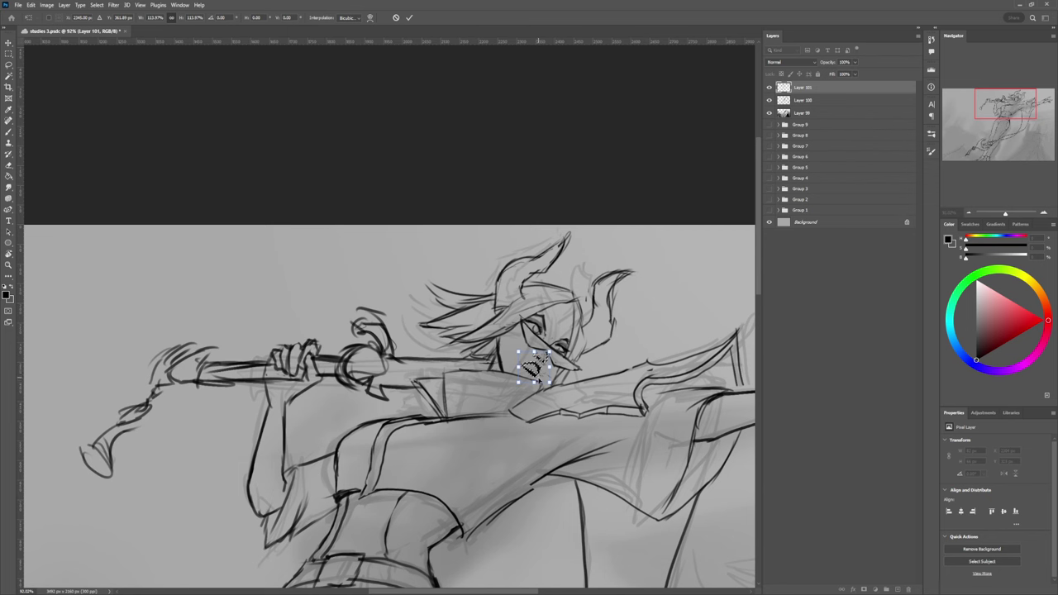
pyautogui.press('Return')
pyautogui.hotkey('ctrl', 'd')
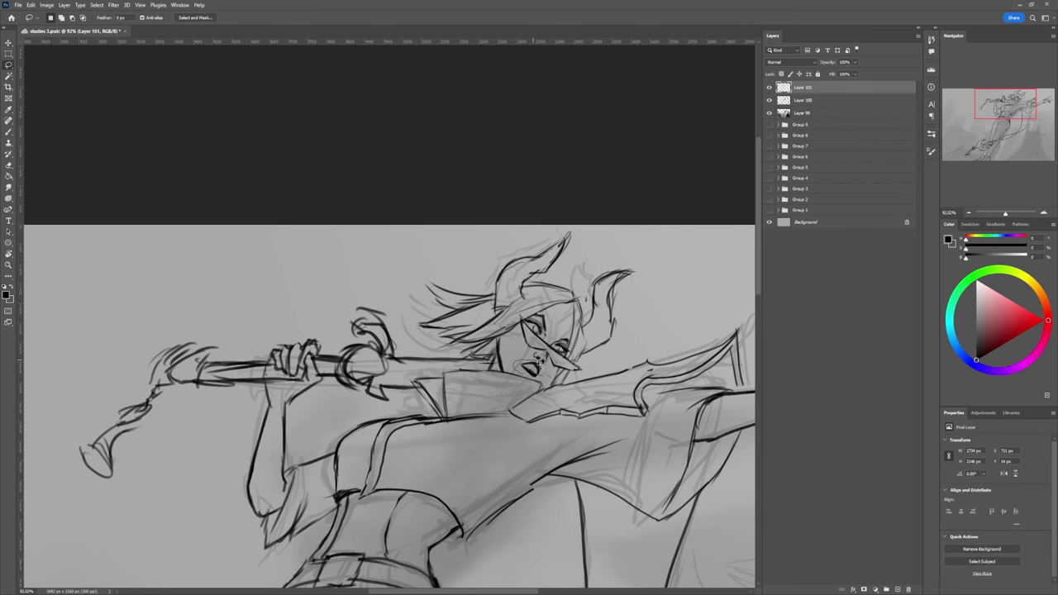
# Step: Lasso the mouth alone and flatten, rotate and reposition it with Free Transform
pyautogui.moveTo(543, 378); pyautogui.dragTo(531, 375)
pyautogui.hotkey('ctrl', 't')
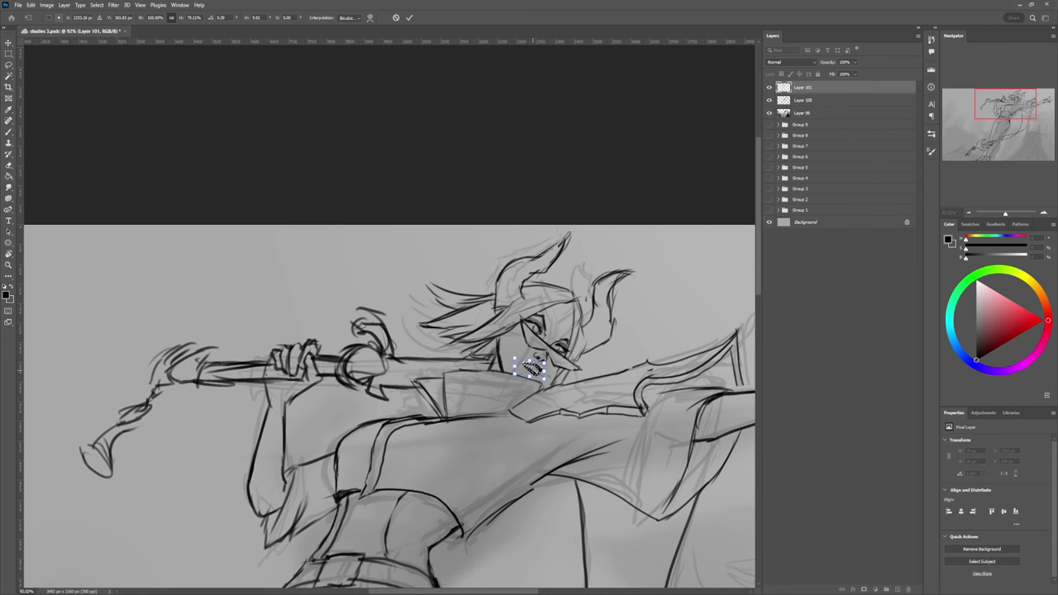
pyautogui.moveTo(542, 378)
pyautogui.mouseDown()
pyautogui.moveTo(508, 355)
pyautogui.moveTo(542, 376)
pyautogui.moveTo(533, 365)
pyautogui.mouseUp()
pyautogui.press('Return')
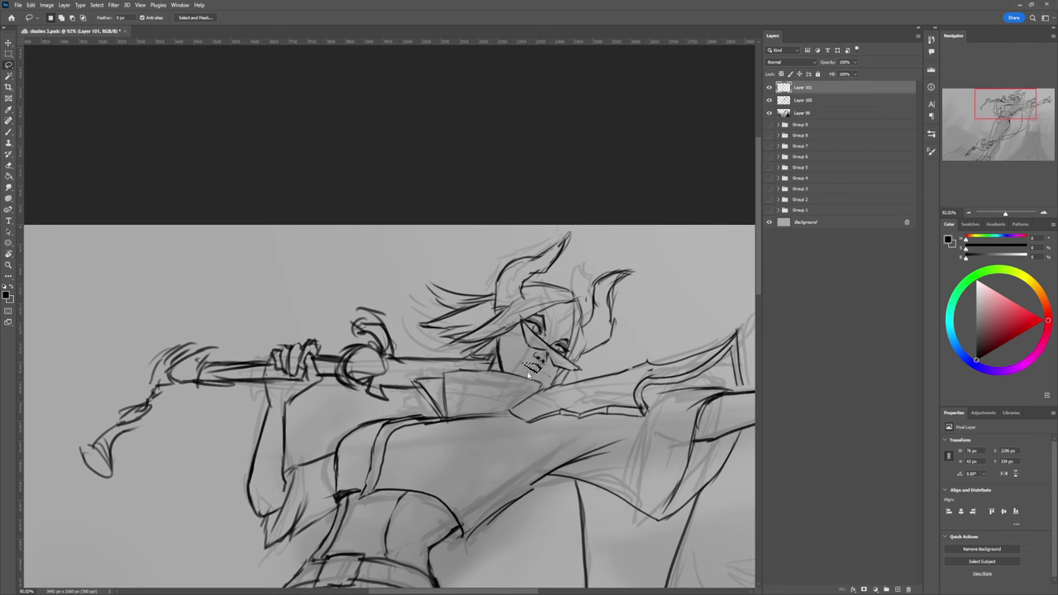
pyautogui.hotkey('ctrl', 'd')
# Step: Lasso the mouth area again and adjust its size, angle and skew with Free Transform
pyautogui.press('z')
pyautogui.moveTo(518, 408); pyautogui.dragTo(467, 407)
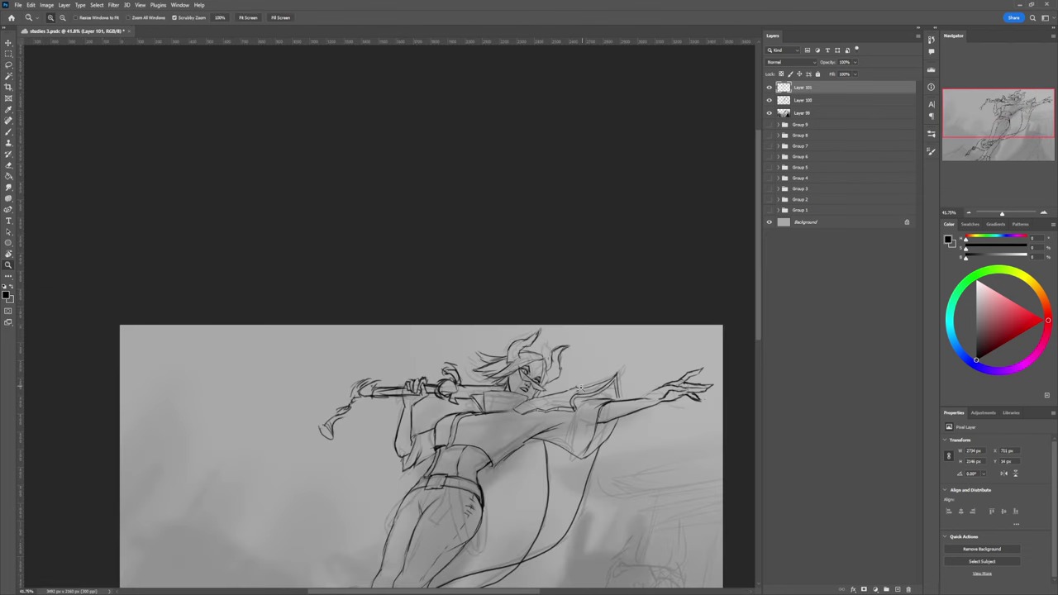
pyautogui.scroll(3, 581, 387)
pyautogui.press('l')
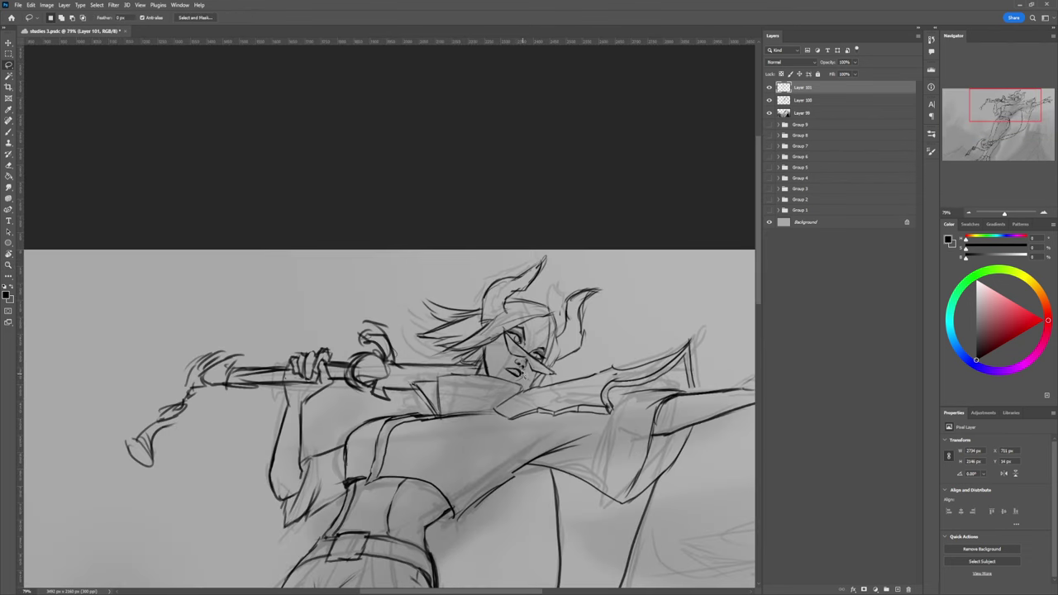
pyautogui.moveTo(512, 370)
pyautogui.mouseDown()
pyautogui.moveTo(533, 388)
pyautogui.moveTo(514, 373)
pyautogui.moveTo(524, 361)
pyautogui.mouseUp()
pyautogui.hotkey('ctrl', 't')
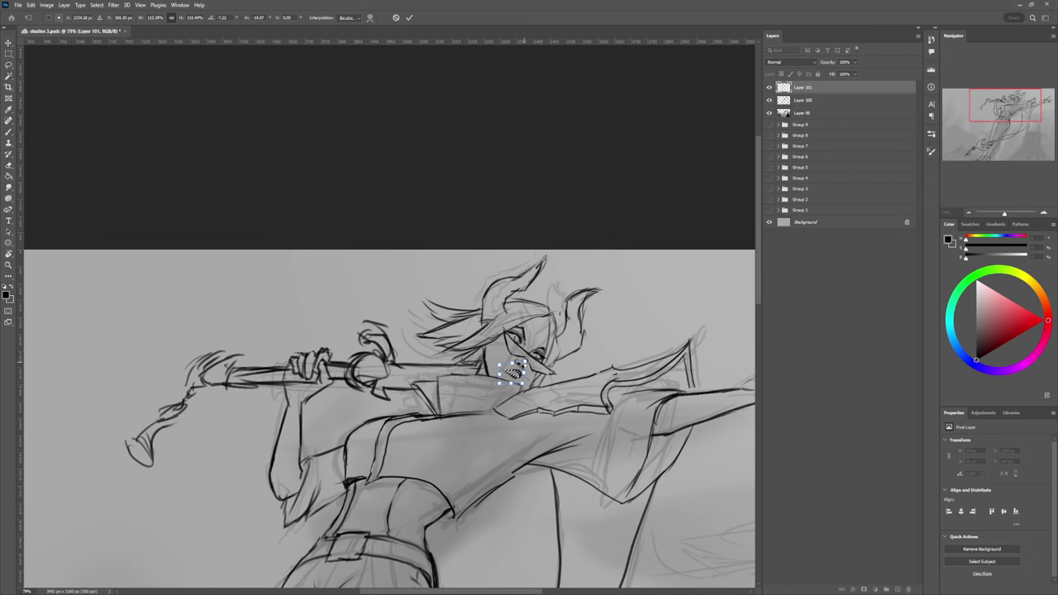
pyautogui.moveTo(524, 364)
pyautogui.mouseDown()
pyautogui.moveTo(532, 361)
pyautogui.moveTo(514, 372)
pyautogui.mouseUp()
pyautogui.press('Return')
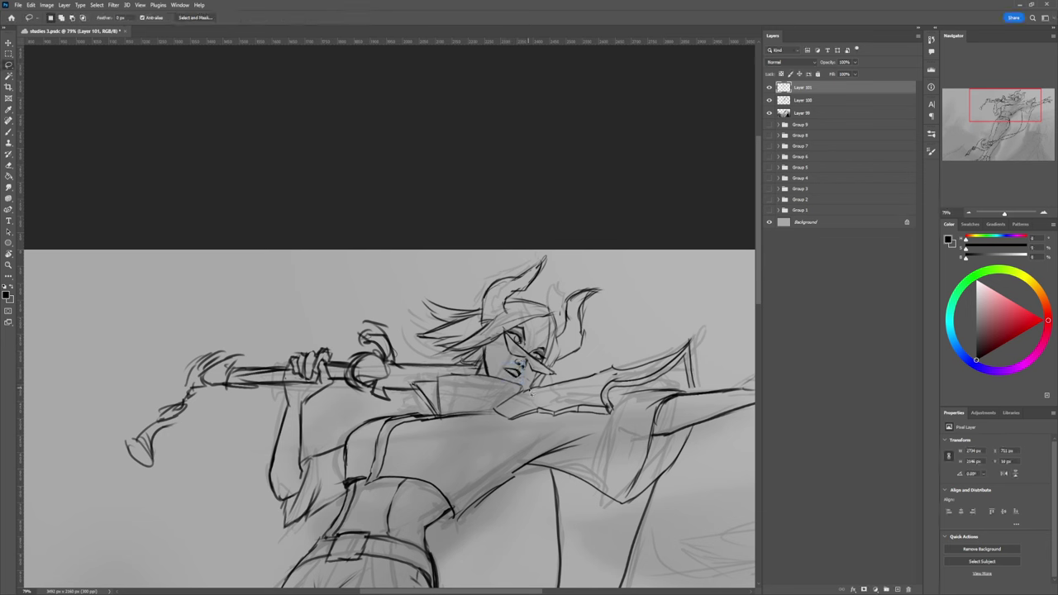
# Step: Resize the brush and shade the hair beside the face and across the fringe in a dark tone
pyautogui.press('b')
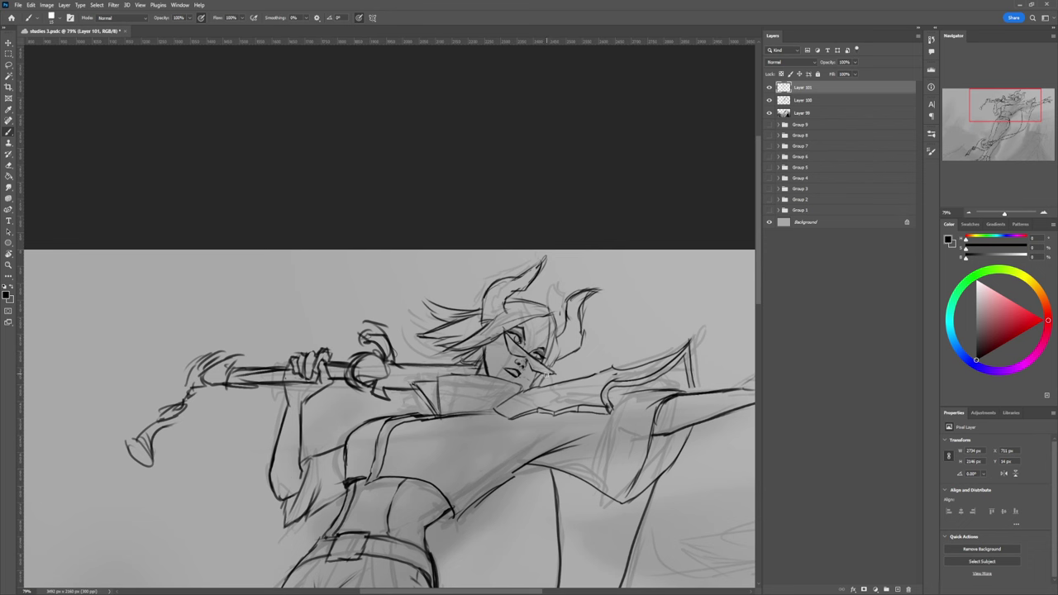
pyautogui.press('[')
pyautogui.press('[')
pyautogui.press('[')
pyautogui.press('[')
pyautogui.press('[')
pyautogui.press(']')
pyautogui.moveTo(544, 317)
pyautogui.mouseDown()
pyautogui.moveTo(555, 313)
pyautogui.moveTo(544, 318)
pyautogui.moveTo(549, 357)
pyautogui.mouseUp()
pyautogui.moveTo(547, 313)
pyautogui.mouseDown()
pyautogui.moveTo(488, 331)
pyautogui.moveTo(520, 308)
pyautogui.moveTo(461, 344)
pyautogui.moveTo(471, 330)
pyautogui.moveTo(448, 314)
pyautogui.moveTo(441, 333)
pyautogui.moveTo(448, 315)
pyautogui.moveTo(475, 351)
pyautogui.mouseUp()
# Step: Enlarge the brush and fill the crown and the swept-back hair strands with the dark tone
pyautogui.press(']')
pyautogui.press(']')
pyautogui.press(']')
pyautogui.press(']')
pyautogui.press(']')
pyautogui.press(']')
pyautogui.moveTo(516, 317); pyautogui.dragTo(473, 356)
pyautogui.moveTo(536, 306); pyautogui.dragTo(459, 348)
pyautogui.moveTo(514, 312); pyautogui.dragTo(501, 326)
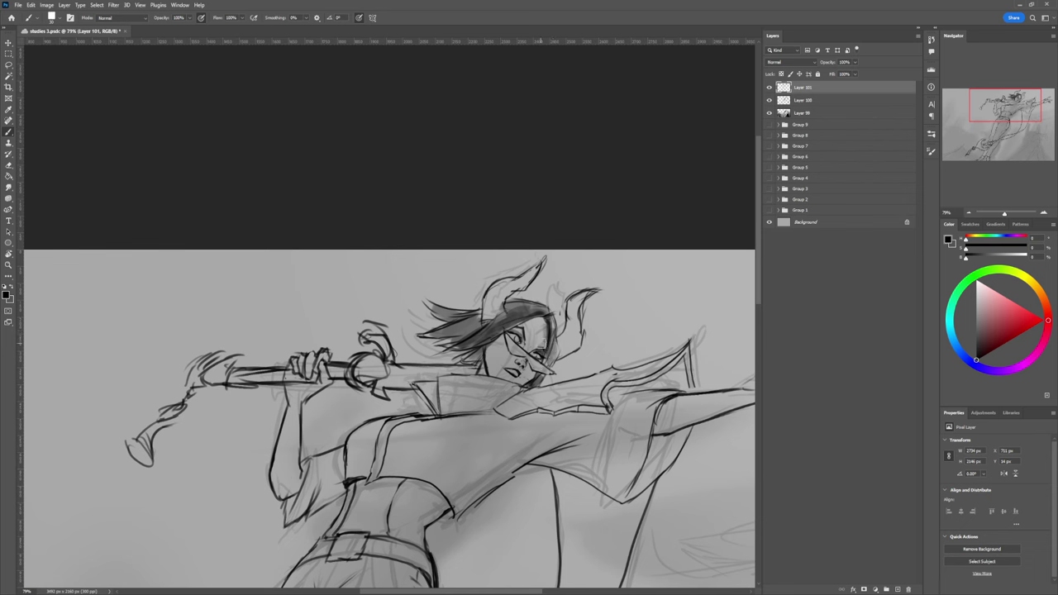
pyautogui.moveTo(502, 334)
pyautogui.mouseDown()
pyautogui.moveTo(541, 370)
pyautogui.moveTo(464, 391)
pyautogui.mouseUp()
# Step: Block in the collar, cropped jacket and trousers with a broad dark brush tone
pyautogui.press('z')
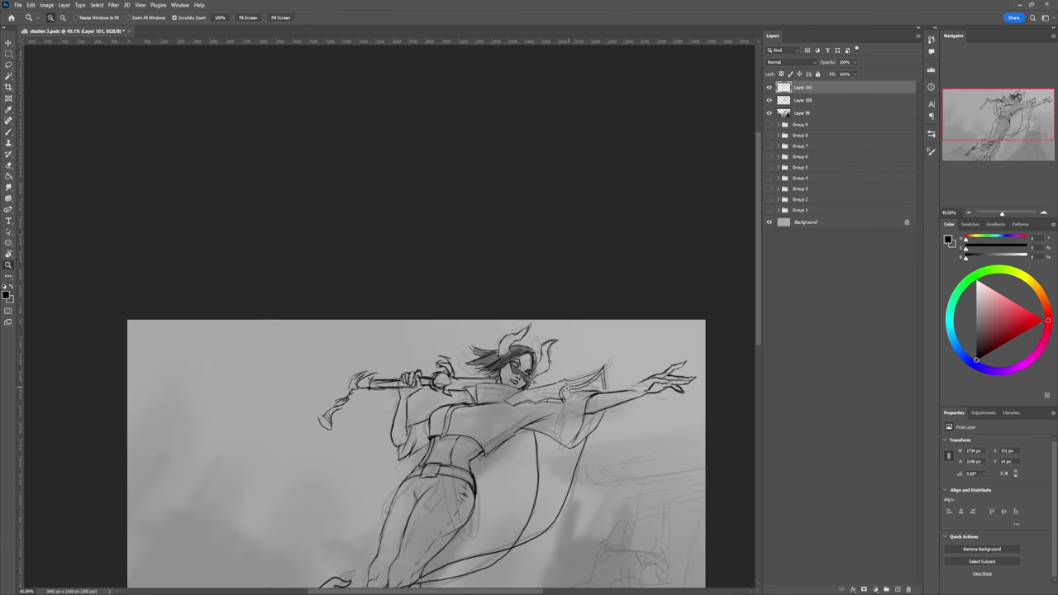
pyautogui.moveTo(568, 389); pyautogui.dragTo(525, 389)
pyautogui.scroll(2, 546, 413)
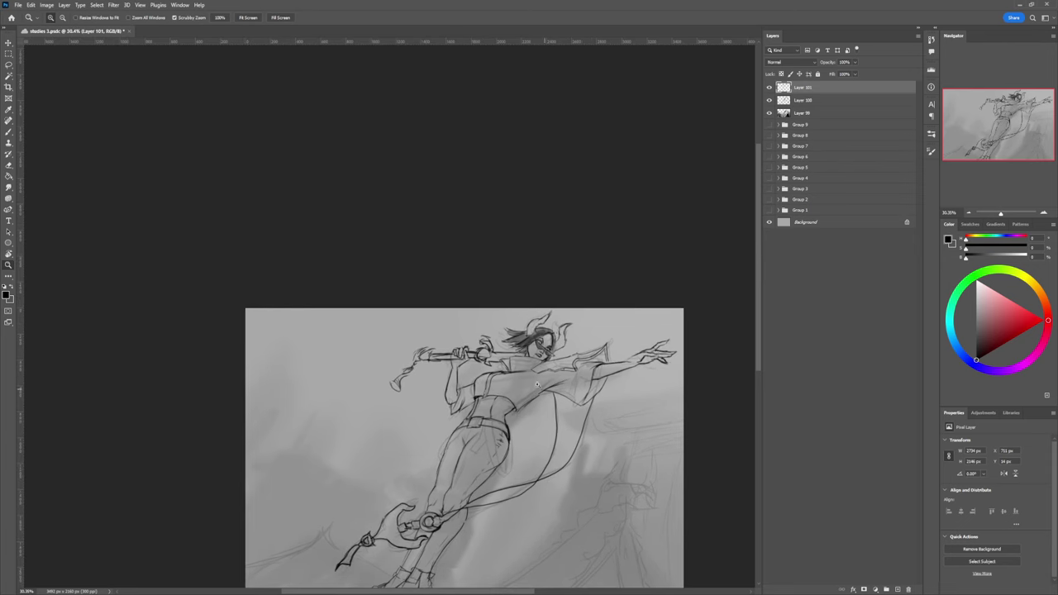
pyautogui.press('b')
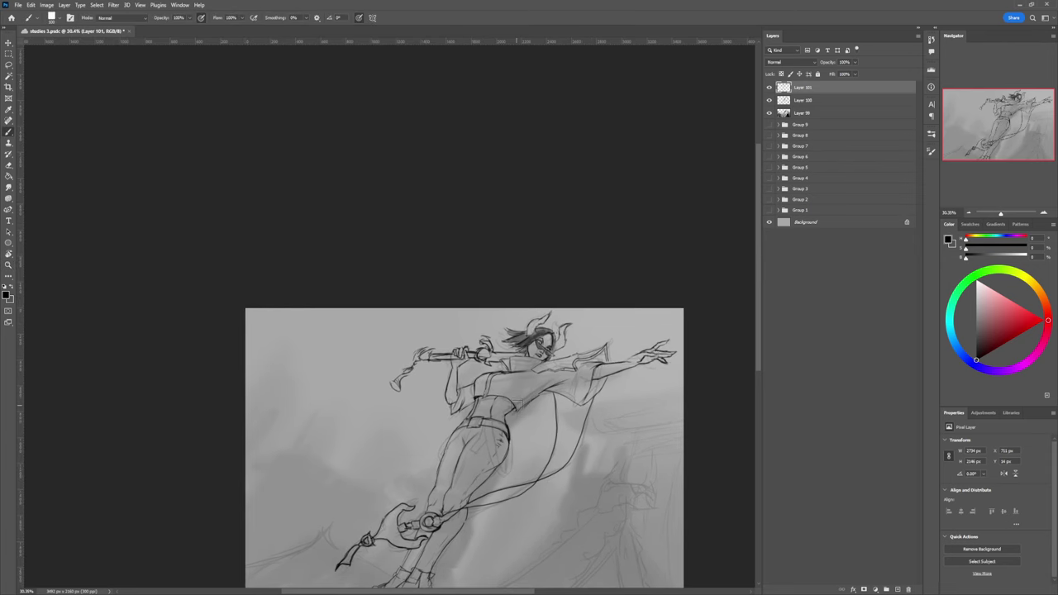
pyautogui.moveTo(514, 407)
pyautogui.mouseDown()
pyautogui.moveTo(562, 387)
pyautogui.moveTo(582, 400)
pyautogui.moveTo(594, 372)
pyautogui.moveTo(577, 364)
pyautogui.moveTo(564, 387)
pyautogui.moveTo(537, 376)
pyautogui.moveTo(514, 395)
pyautogui.moveTo(529, 385)
pyautogui.moveTo(515, 376)
pyautogui.moveTo(519, 364)
pyautogui.moveTo(541, 364)
pyautogui.moveTo(509, 362)
pyautogui.moveTo(473, 393)
pyautogui.moveTo(510, 385)
pyautogui.moveTo(501, 396)
pyautogui.moveTo(465, 390)
pyautogui.moveTo(456, 408)
pyautogui.moveTo(476, 394)
pyautogui.moveTo(486, 412)
pyautogui.moveTo(488, 399)
pyautogui.moveTo(502, 443)
pyautogui.moveTo(496, 425)
pyautogui.moveTo(456, 435)
pyautogui.moveTo(447, 462)
pyautogui.moveTo(463, 438)
pyautogui.moveTo(502, 438)
pyautogui.moveTo(495, 464)
pyautogui.moveTo(484, 438)
pyautogui.moveTo(459, 454)
pyautogui.moveTo(435, 506)
pyautogui.moveTo(459, 459)
pyautogui.moveTo(483, 475)
pyautogui.moveTo(454, 506)
pyautogui.moveTo(446, 491)
pyautogui.moveTo(459, 513)
pyautogui.moveTo(451, 524)
pyautogui.moveTo(460, 512)
pyautogui.moveTo(435, 548)
pyautogui.moveTo(420, 535)
pyautogui.moveTo(424, 555)
pyautogui.moveTo(395, 582)
pyautogui.moveTo(426, 555)
pyautogui.moveTo(422, 579)
pyautogui.moveTo(423, 544)
pyautogui.moveTo(451, 536)
pyautogui.moveTo(467, 510)
pyautogui.moveTo(428, 562)
pyautogui.mouseUp()
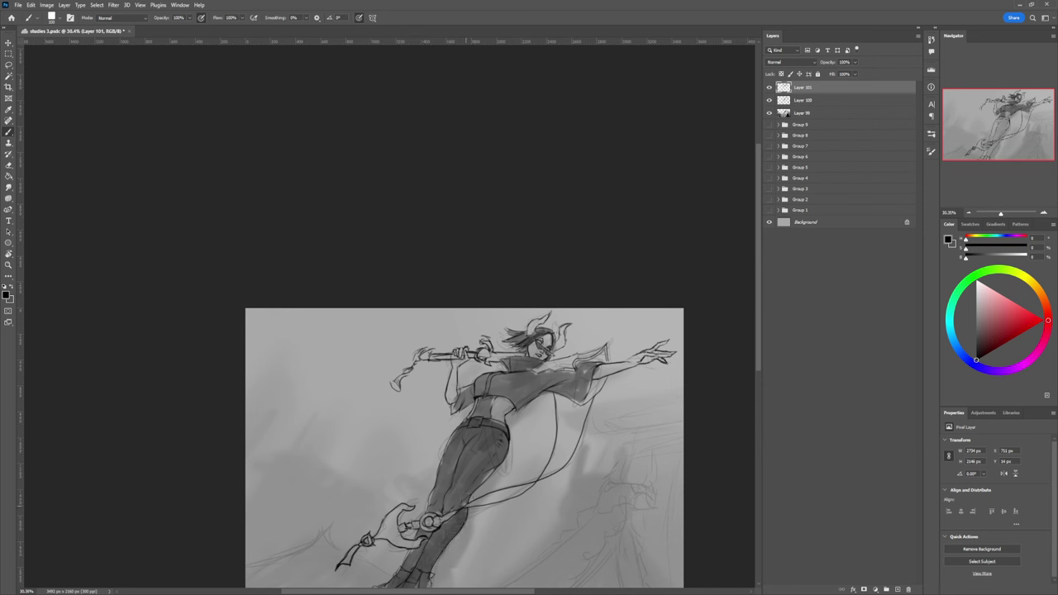
# Step: Paint the belt and the cloth around the hips in a darker tone than the trousers
pyautogui.moveTo(471, 499)
pyautogui.mouseDown()
pyautogui.moveTo(500, 437)
pyautogui.moveTo(496, 425)
pyautogui.moveTo(463, 424)
pyautogui.moveTo(506, 437)
pyautogui.moveTo(486, 436)
pyautogui.moveTo(497, 471)
pyautogui.moveTo(491, 443)
pyautogui.moveTo(508, 453)
pyautogui.moveTo(510, 441)
pyautogui.moveTo(486, 428)
pyautogui.moveTo(476, 450)
pyautogui.moveTo(483, 436)
pyautogui.moveTo(446, 443)
pyautogui.moveTo(440, 460)
pyautogui.moveTo(461, 427)
pyautogui.moveTo(441, 457)
pyautogui.moveTo(458, 431)
pyautogui.moveTo(497, 470)
pyautogui.moveTo(508, 455)
pyautogui.moveTo(497, 473)
pyautogui.mouseUp()
pyautogui.press('z')
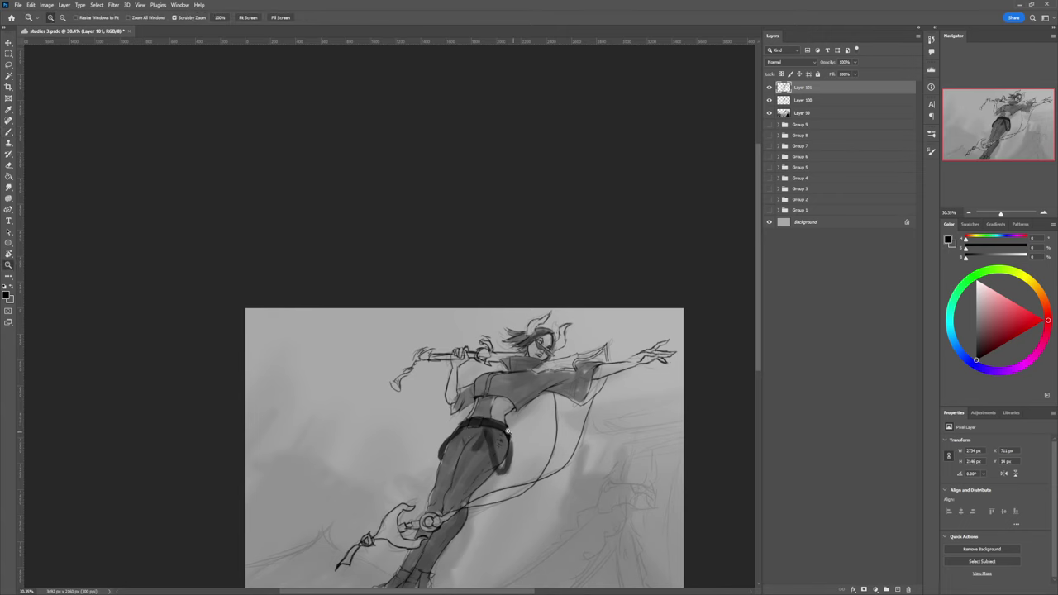
pyautogui.moveTo(514, 432); pyautogui.dragTo(475, 421)
pyautogui.keyDown('alt'); pyautogui.click(572, 428); pyautogui.keyUp('alt')
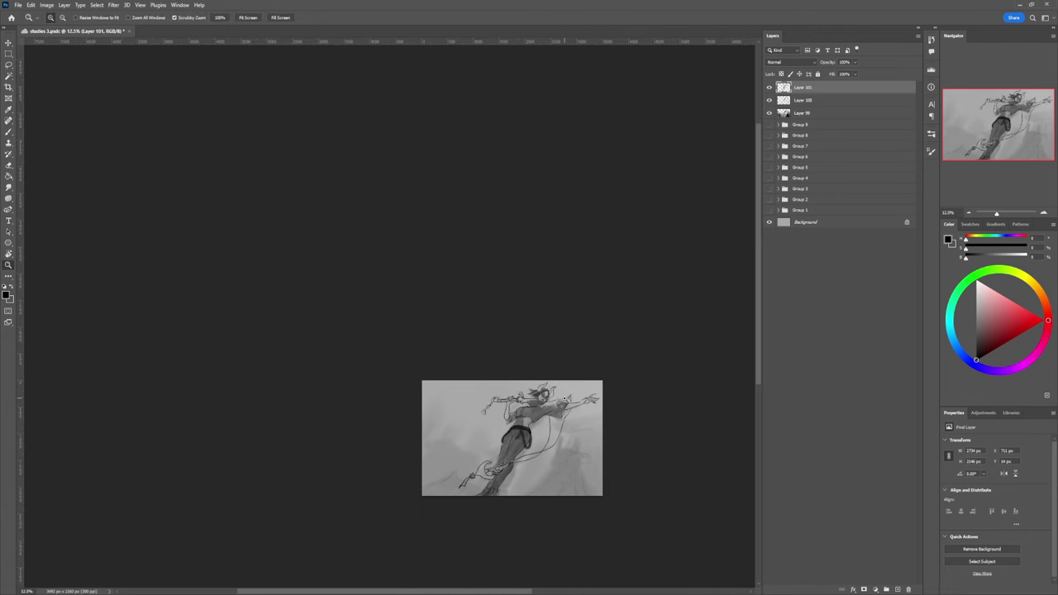
# Step: Paint a dark tone over the outstretched sleeve, the trailing cloth and the bladed lower end of the staff
pyautogui.click(550, 416)
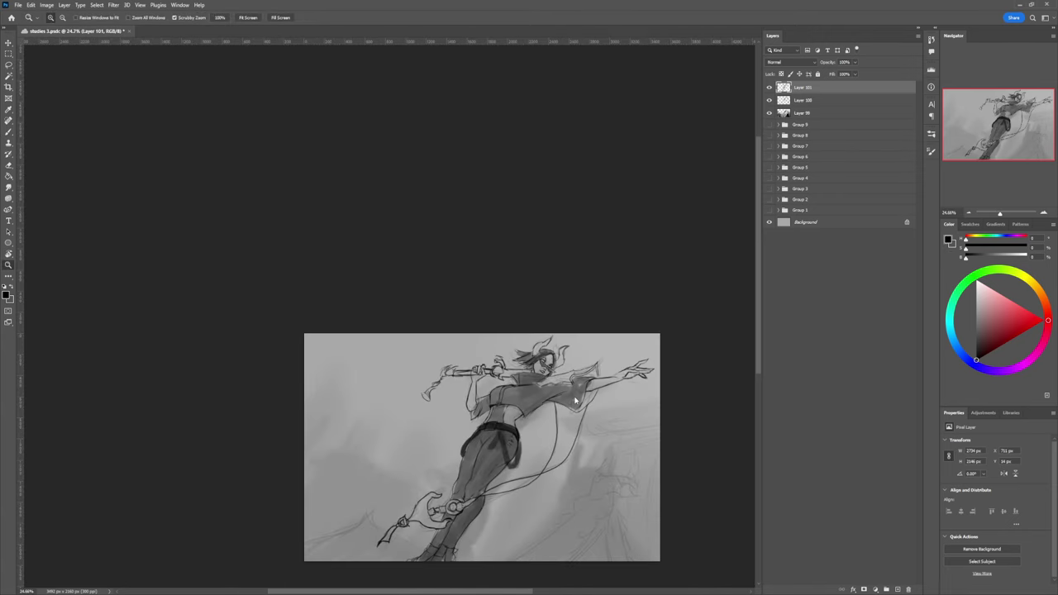
pyautogui.press('b')
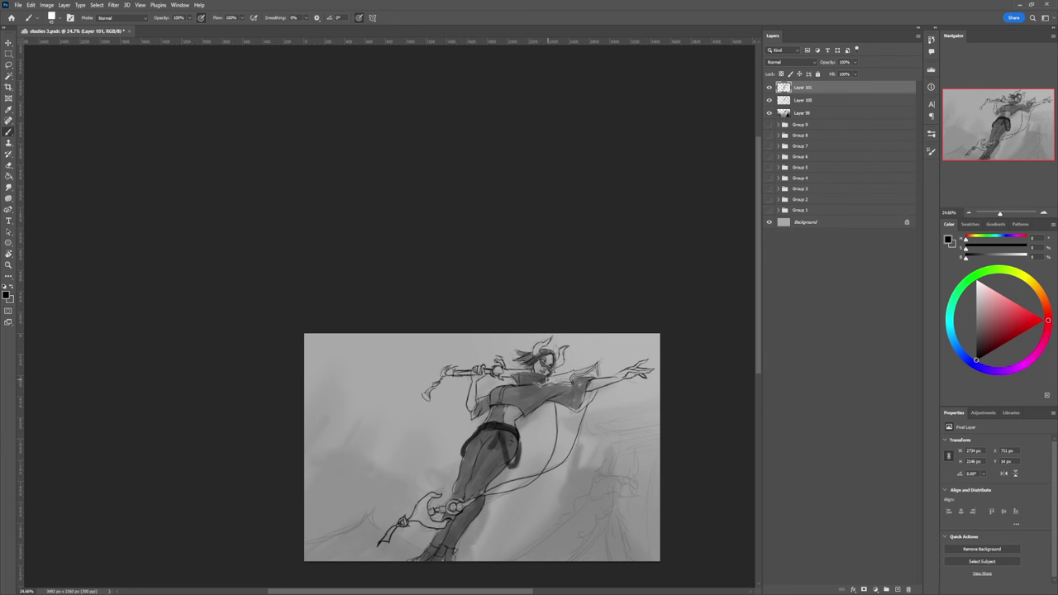
pyautogui.moveTo(547, 380); pyautogui.dragTo(586, 376)
pyautogui.moveTo(589, 394)
pyautogui.mouseDown()
pyautogui.moveTo(553, 428)
pyautogui.moveTo(559, 455)
pyautogui.moveTo(567, 427)
pyautogui.moveTo(571, 451)
pyautogui.moveTo(566, 420)
pyautogui.mouseUp()
pyautogui.moveTo(537, 478)
pyautogui.mouseDown()
pyautogui.moveTo(428, 511)
pyautogui.moveTo(430, 496)
pyautogui.moveTo(435, 524)
pyautogui.moveTo(419, 516)
pyautogui.moveTo(380, 541)
pyautogui.mouseUp()
pyautogui.moveTo(464, 475); pyautogui.dragTo(405, 471)
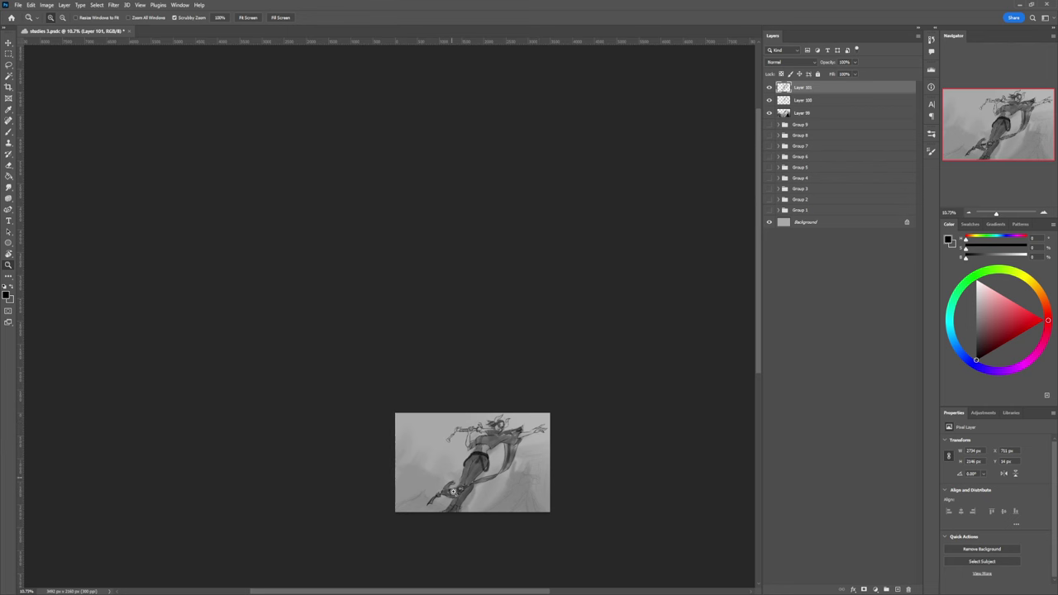
# Step: Undo the tone strokes on the staff, trailing cloth, sleeve, belt, trousers and jacket, back to the line art
pyautogui.moveTo(467, 502); pyautogui.dragTo(561, 474)
pyautogui.hotkey('ctrl', 'z')
pyautogui.hotkey('ctrl', 'z')
pyautogui.hotkey('ctrl', 'z')
pyautogui.hotkey('ctrl', 'z')
pyautogui.hotkey('ctrl', 'z')
pyautogui.hotkey('ctrl', 'z')
pyautogui.hotkey('ctrl', 'z')
pyautogui.hotkey('ctrl', 'z')
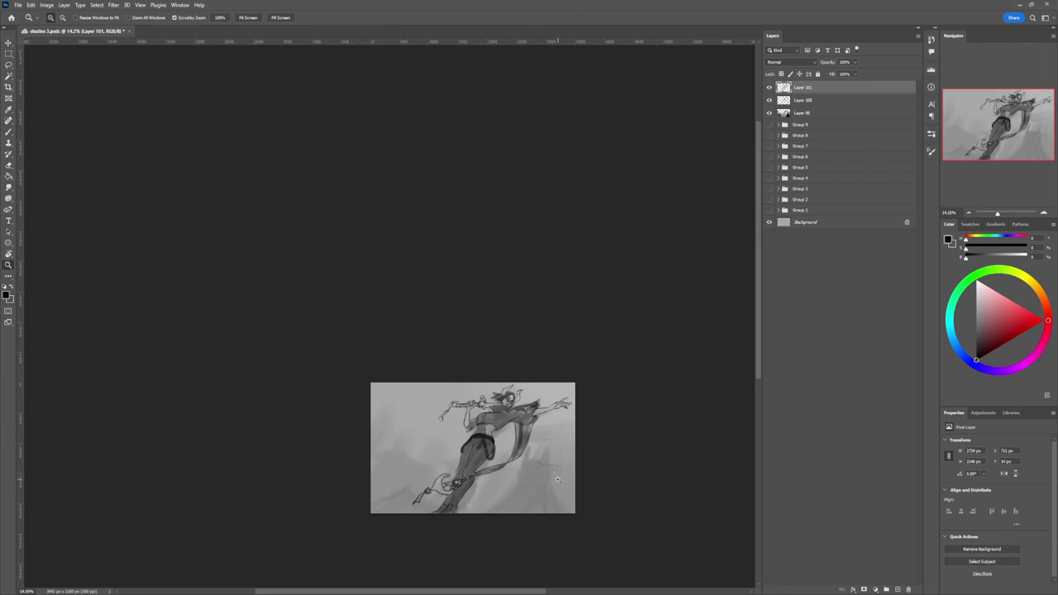
pyautogui.hotkey('ctrl', 'z')
pyautogui.hotkey('ctrl', 'z')
pyautogui.hotkey('ctrl', 'z')
pyautogui.hotkey('ctrl', 'z')
pyautogui.hotkey('ctrl', 'z')
pyautogui.hotkey('ctrl', 'z')
pyautogui.hotkey('ctrl', 'z')
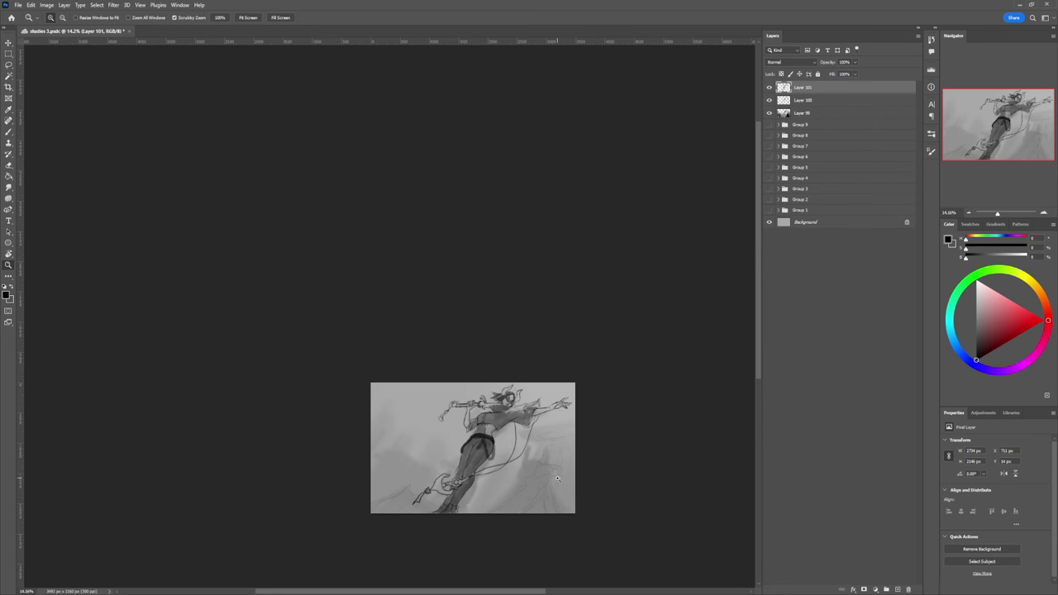
pyautogui.hotkey('ctrl', 'z')
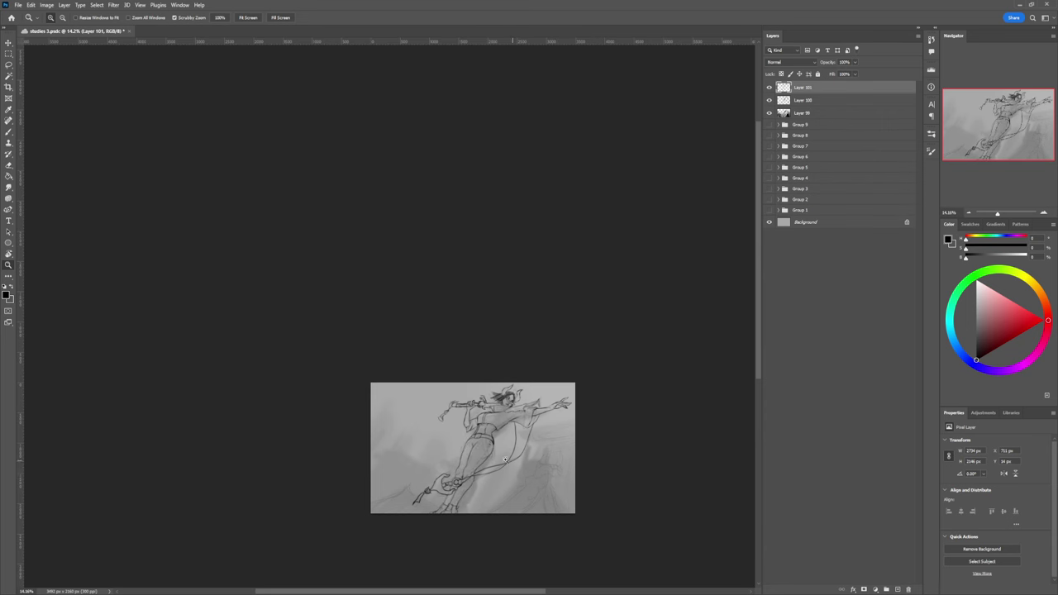
pyautogui.moveTo(465, 459)
pyautogui.mouseDown()
pyautogui.moveTo(548, 503)
pyautogui.moveTo(649, 431)
pyautogui.moveTo(614, 431)
pyautogui.mouseUp()
pyautogui.moveTo(691, 422); pyautogui.dragTo(692, 395)
pyautogui.moveTo(495, 592); pyautogui.dragTo(501, 592)
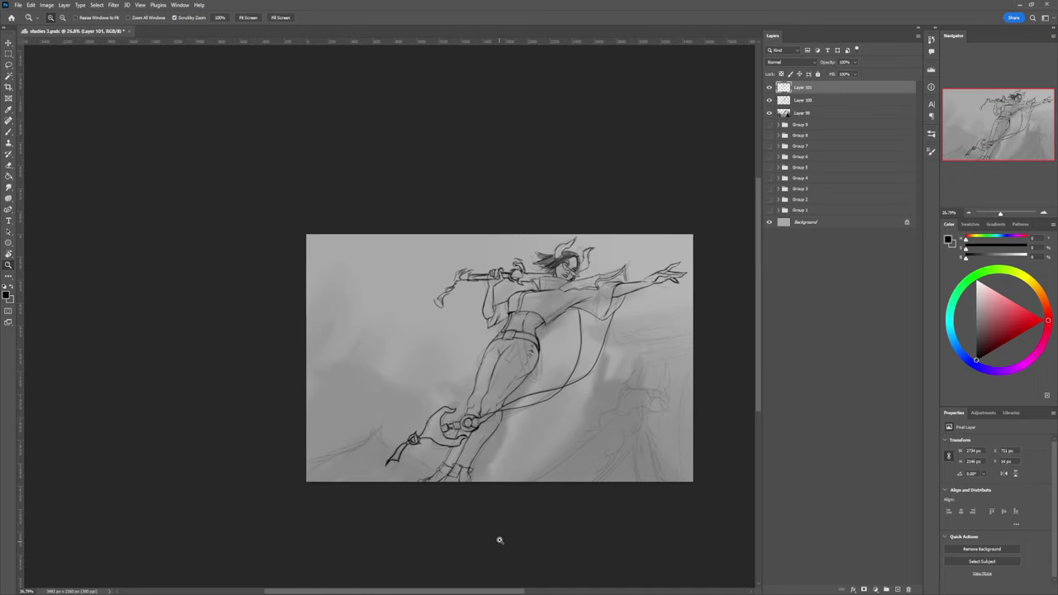
pyautogui.moveTo(498, 508); pyautogui.dragTo(482, 504)
pyautogui.moveTo(578, 399); pyautogui.dragTo(587, 403)
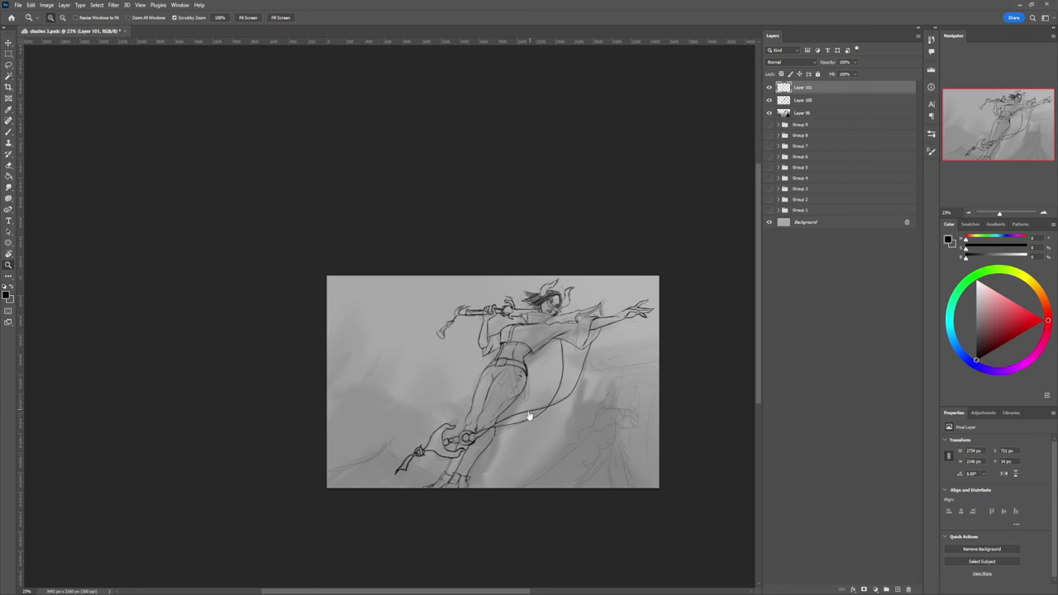
pyautogui.moveTo(529, 416); pyautogui.dragTo(489, 432)
pyautogui.moveTo(551, 511); pyautogui.dragTo(589, 519)
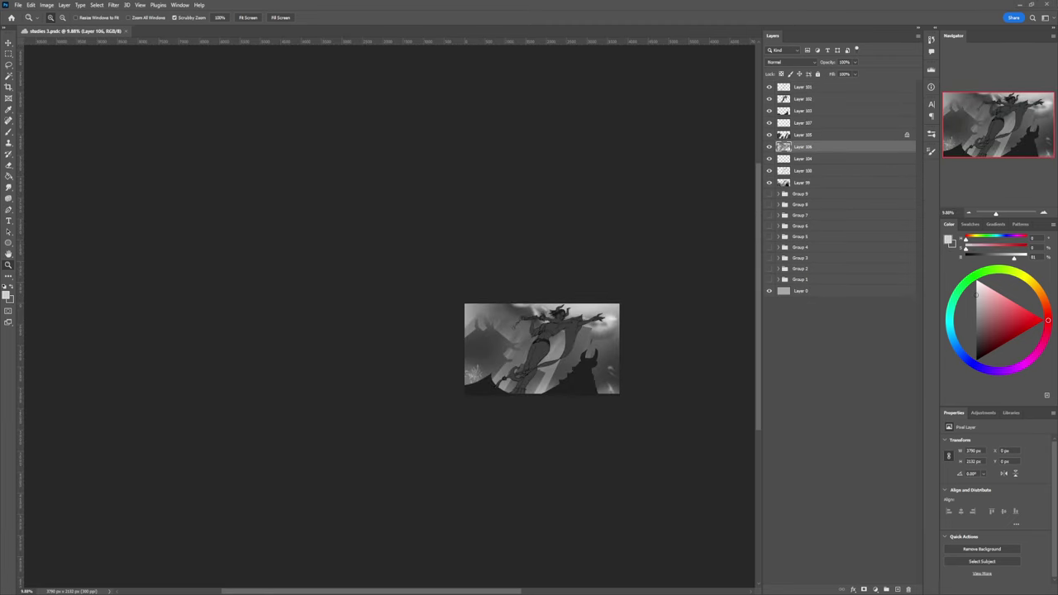
# Step: Add a new layer and handwrite "I AM SORRY" in dark red with the brush above the staff
pyautogui.moveTo(540, 371); pyautogui.dragTo(661, 302)
pyautogui.hotkey('ctrl', 'shift', 'alt', 'n')
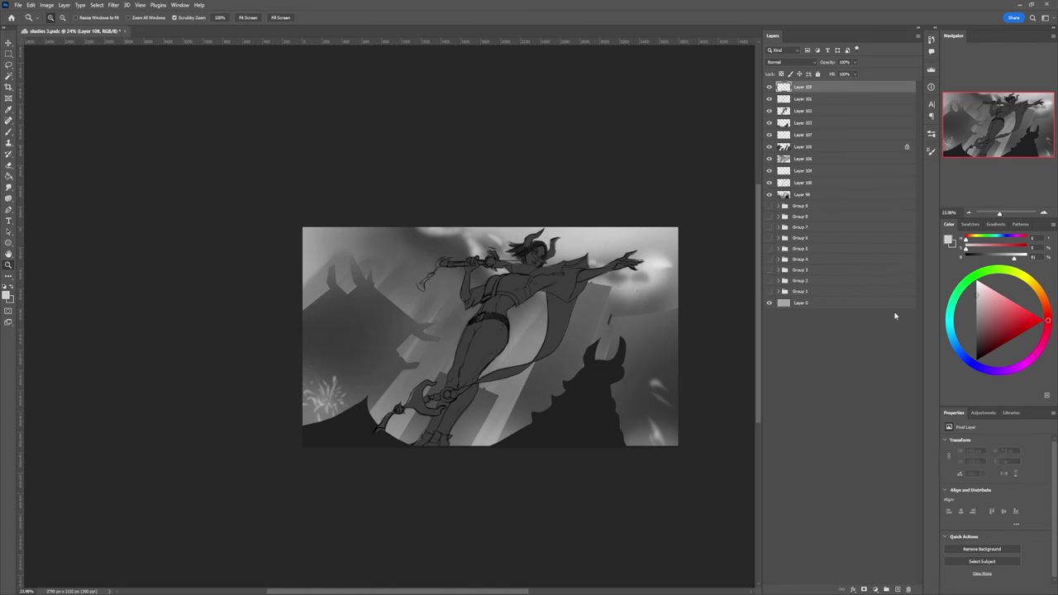
pyautogui.click(999, 322)
pyautogui.moveTo(1002, 323); pyautogui.dragTo(1019, 335)
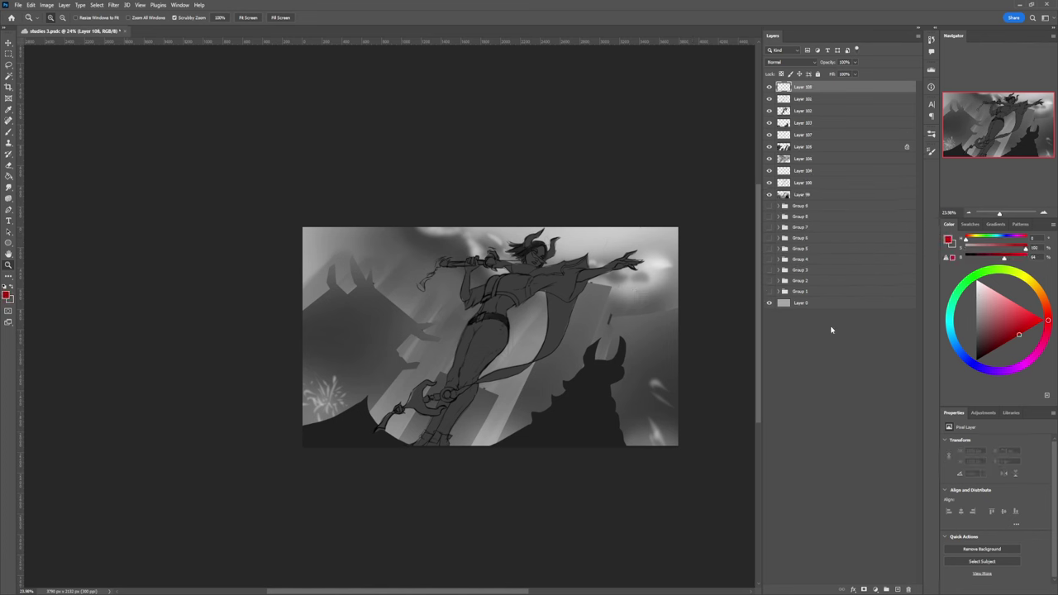
pyautogui.press('b')
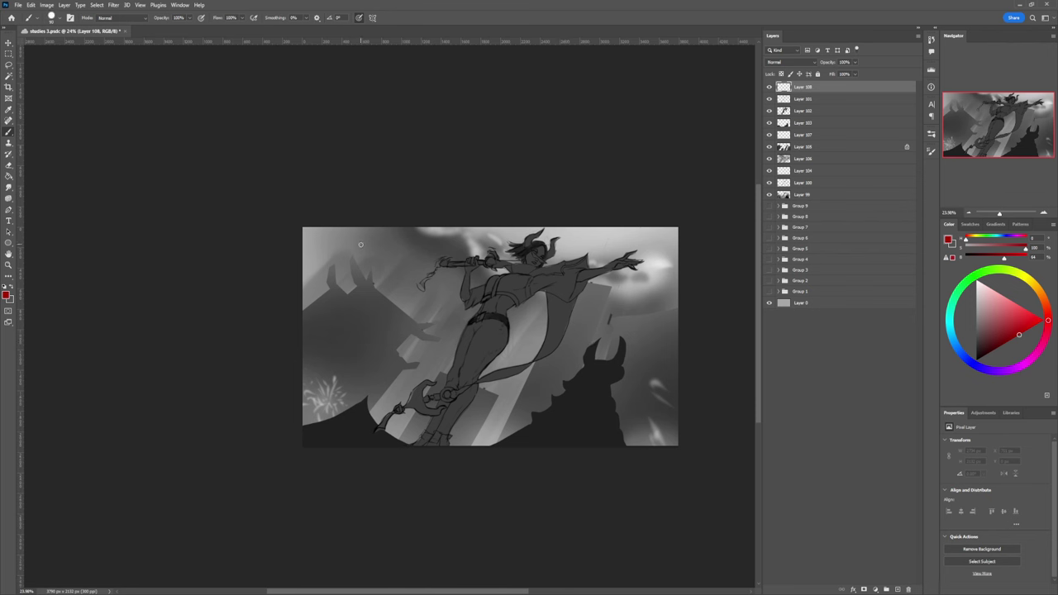
pyautogui.moveTo(362, 254); pyautogui.dragTo(376, 248)
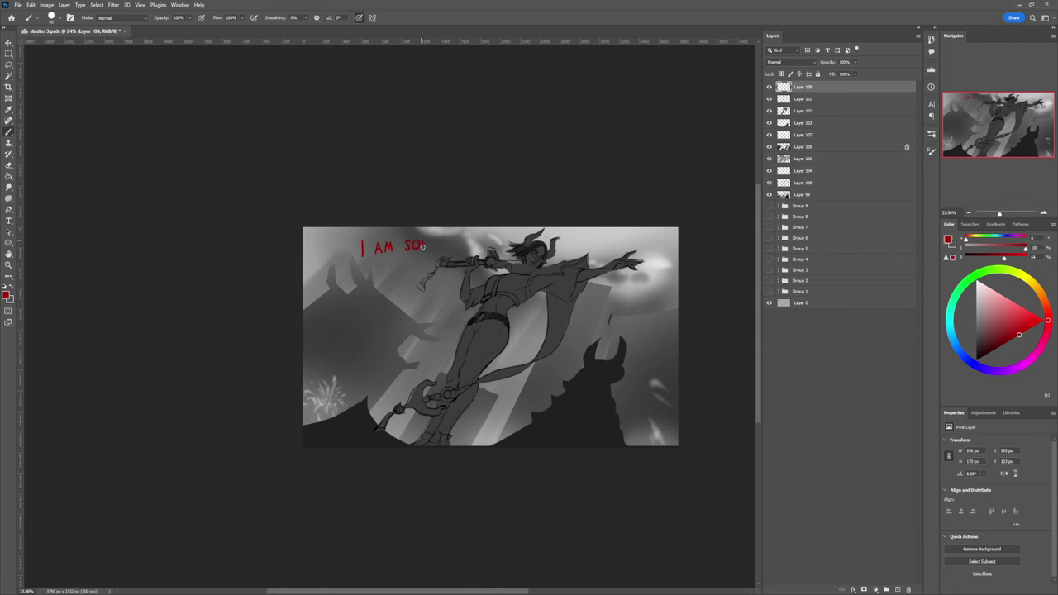
pyautogui.moveTo(431, 246); pyautogui.dragTo(445, 254)
# Step: Hide and show the figure, foreground and background layers one by one to examine what each contains
pyautogui.click(770, 196)
pyautogui.click(770, 196)
pyautogui.click(769, 111)
pyautogui.click(770, 112)
pyautogui.click(769, 123)
pyautogui.click(769, 123)
pyautogui.click(770, 136)
pyautogui.click(769, 136)
pyautogui.click(770, 147)
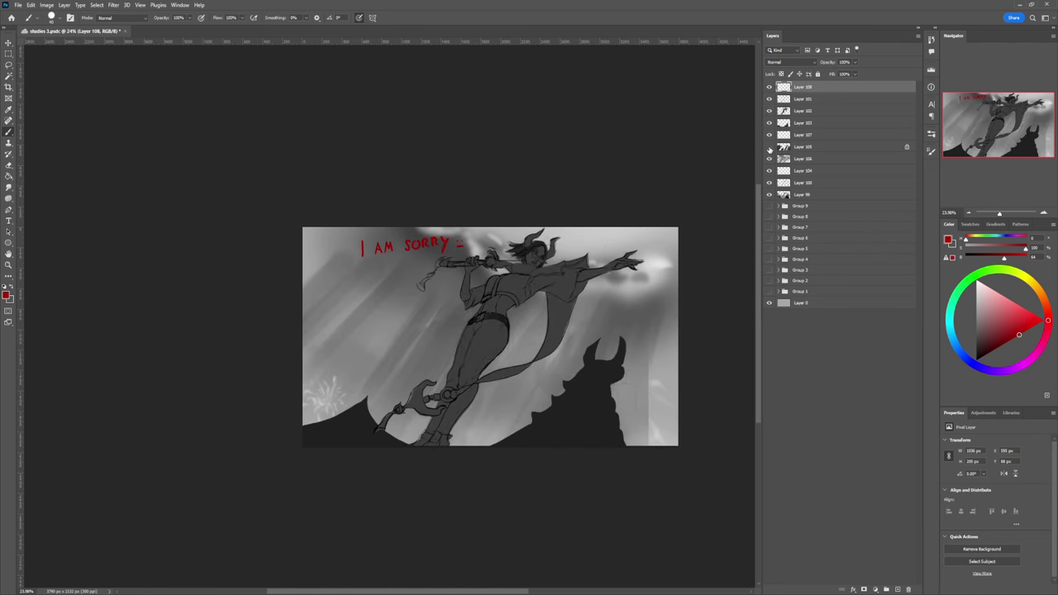
pyautogui.click(770, 147)
pyautogui.click(769, 159)
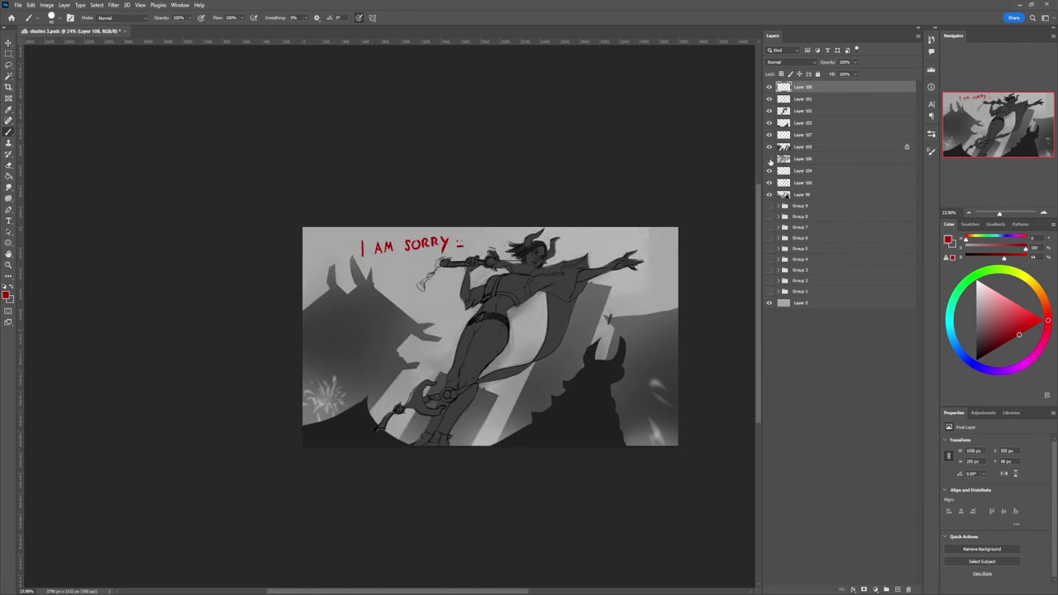
pyautogui.click(770, 159)
pyautogui.click(770, 159)
pyautogui.click(769, 159)
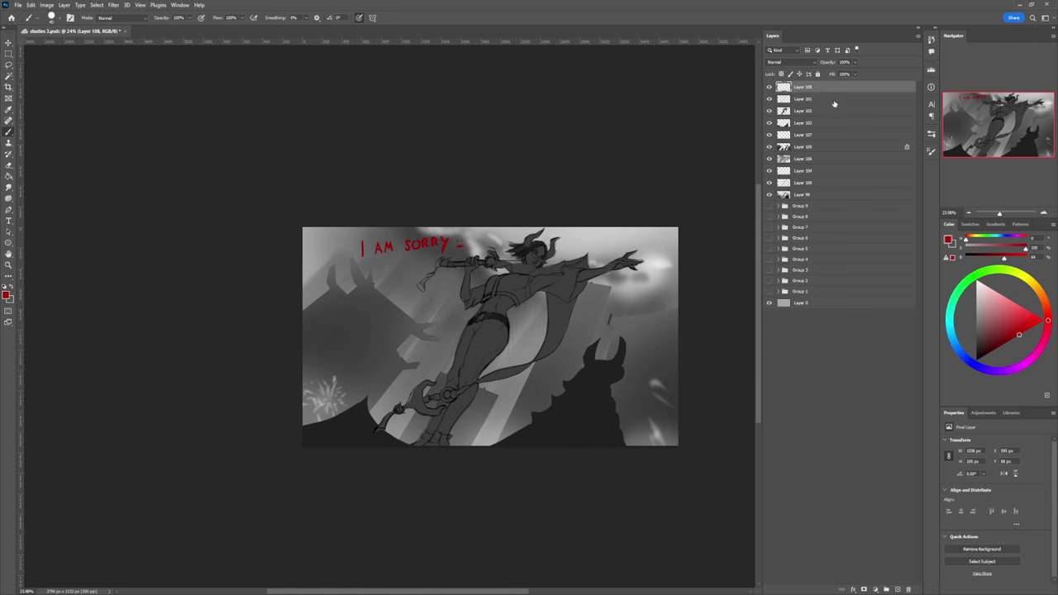
# Step: Replace the red handwriting layer with a new empty layer placed directly beneath the line art in Layer 101
pyautogui.press('Delete')
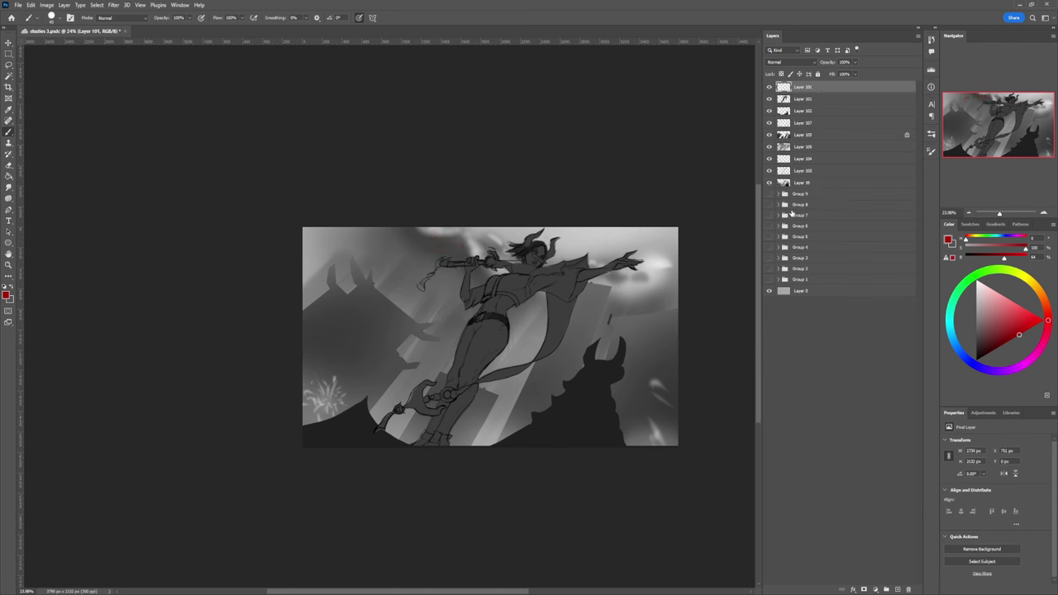
pyautogui.hotkey('ctrl', 'shift', 'alt', 'n')
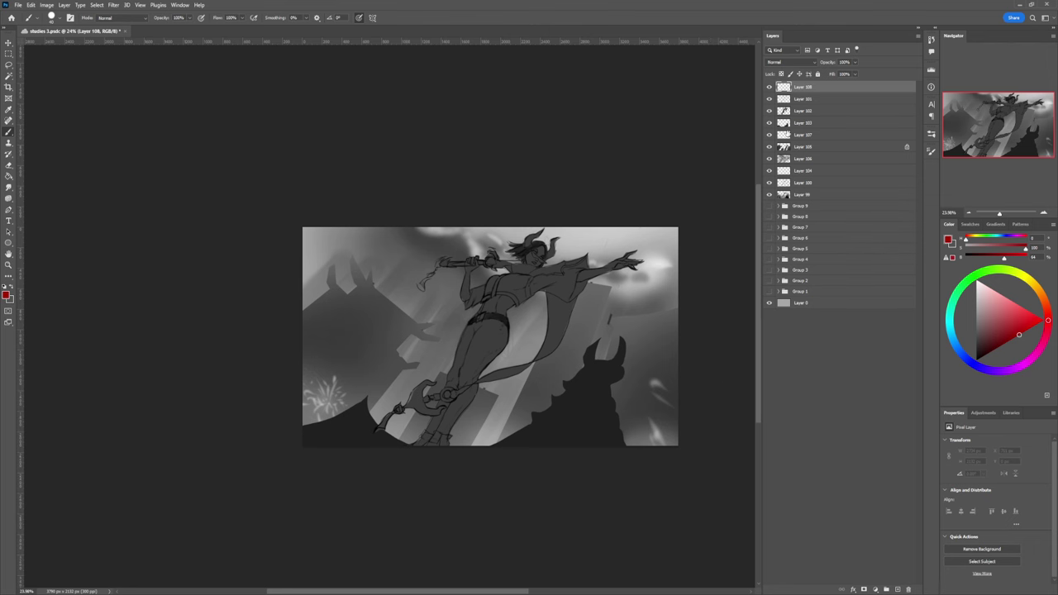
pyautogui.moveTo(804, 99); pyautogui.dragTo(806, 83)
pyautogui.press('z')
pyautogui.moveTo(448, 397)
pyautogui.mouseDown()
pyautogui.moveTo(400, 394)
pyautogui.moveTo(506, 415)
pyautogui.mouseUp()
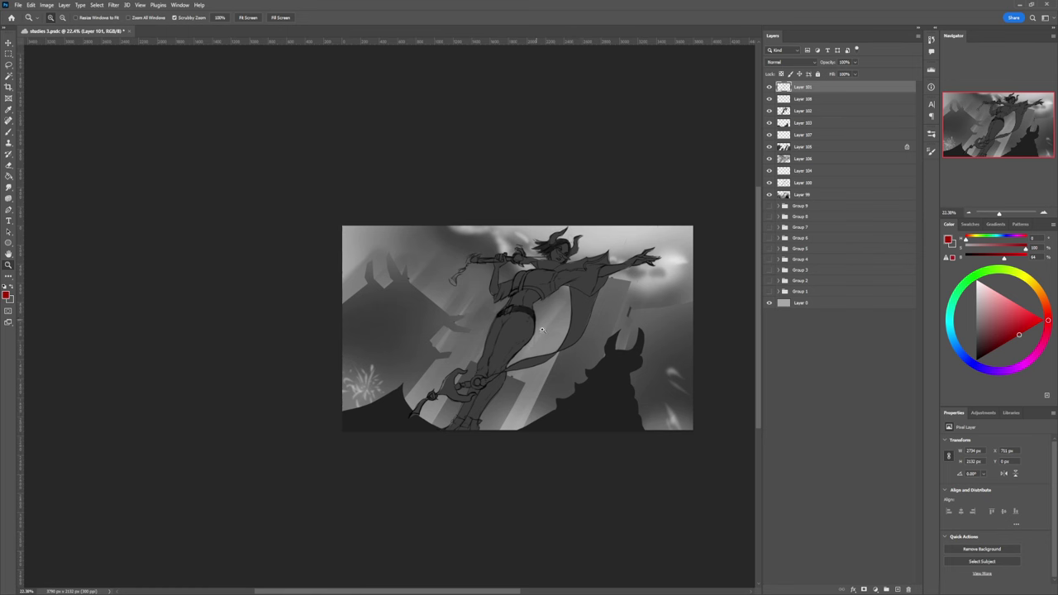
pyautogui.moveTo(482, 433); pyautogui.dragTo(503, 437)
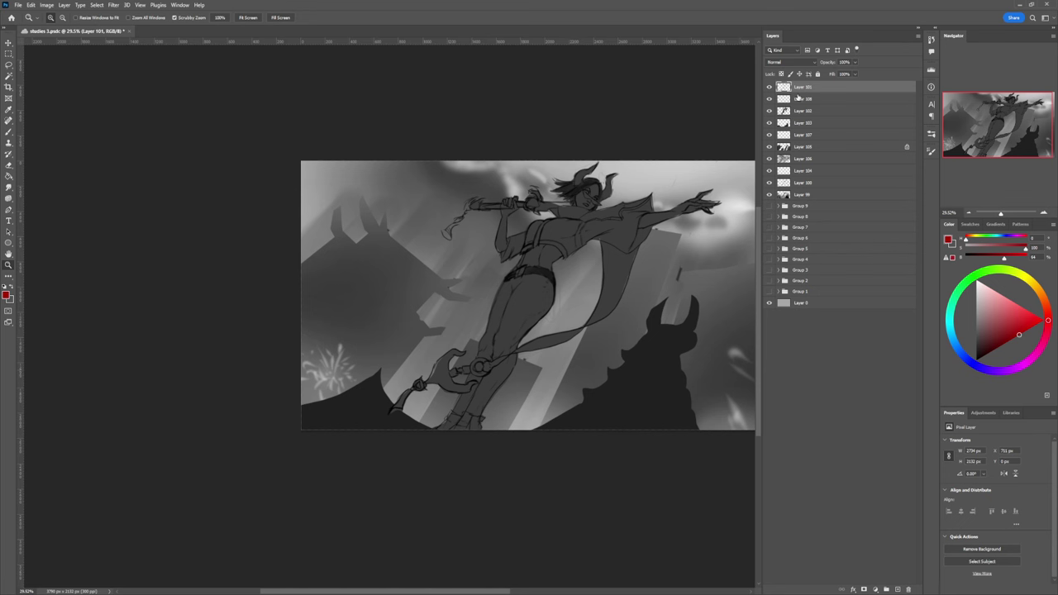
# Step: Set the blend mode of line art Layer 101 to Multiply and make the empty Layer 108 active
pyautogui.click(797, 97)
pyautogui.click(769, 99)
pyautogui.click(769, 98)
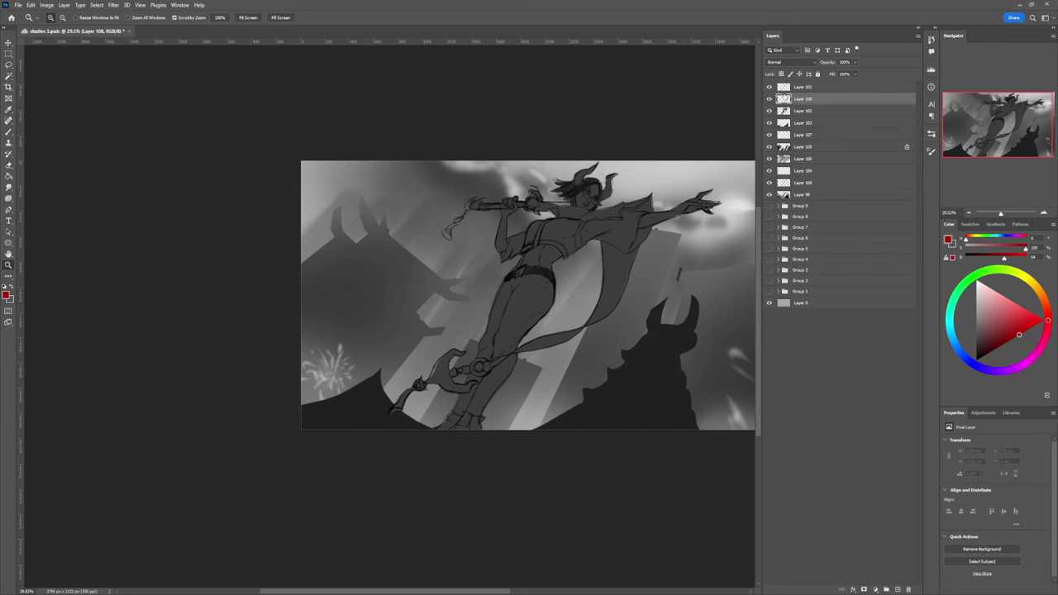
pyautogui.click(795, 86)
pyautogui.hotkey('shift', '+')
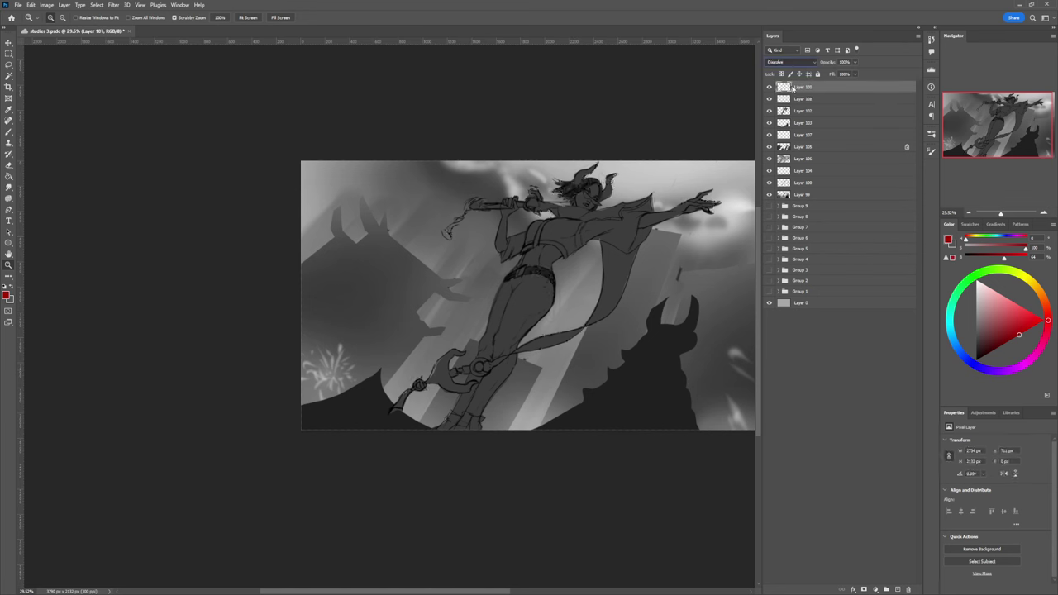
pyautogui.hotkey('shift', '-')
pyautogui.click(800, 99)
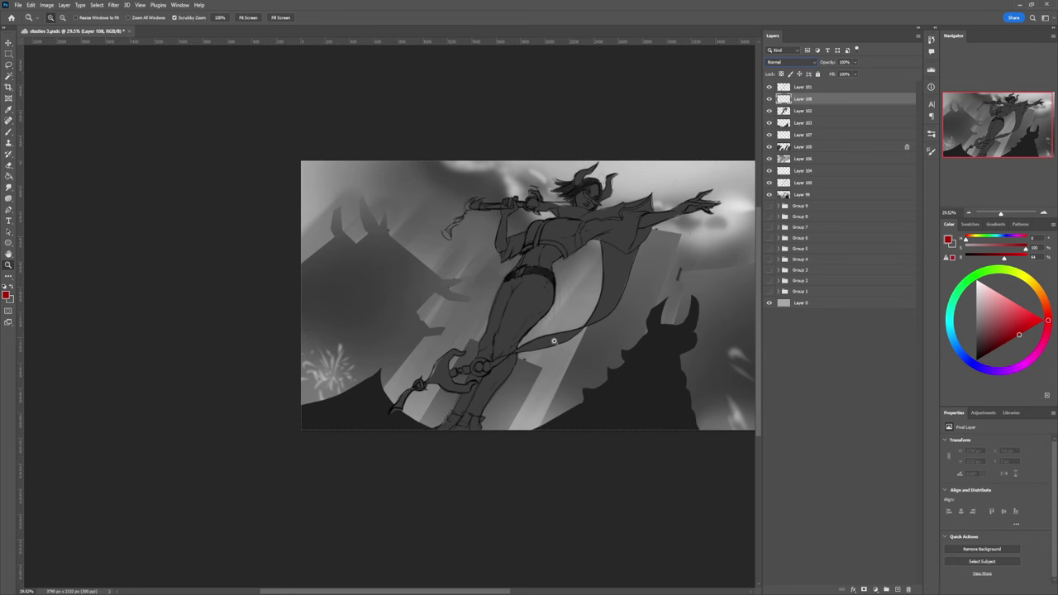
pyautogui.moveTo(567, 366); pyautogui.dragTo(571, 295)
pyautogui.moveTo(523, 396); pyautogui.dragTo(531, 397)
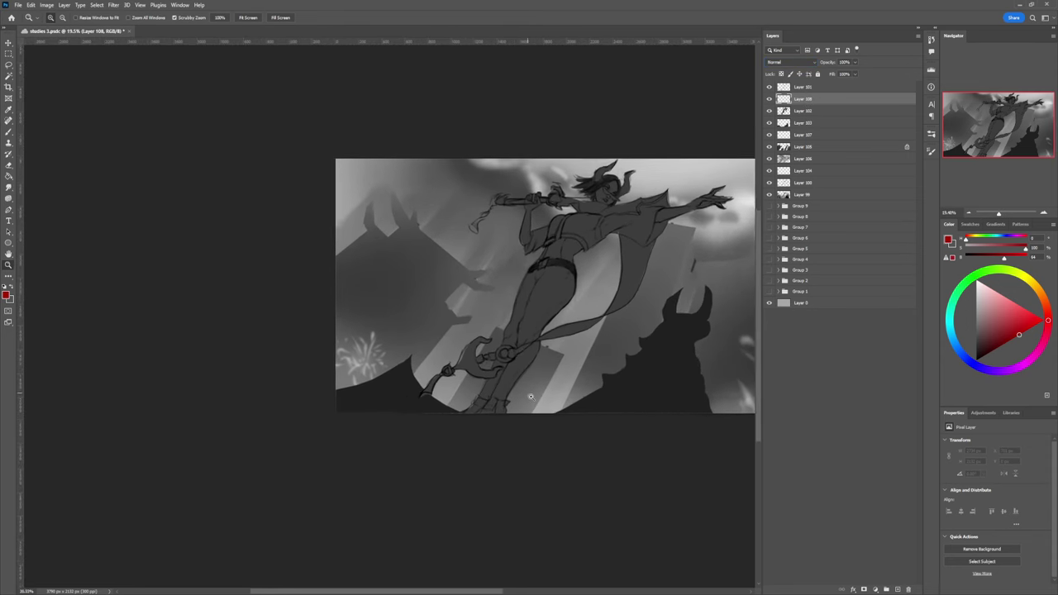
pyautogui.scroll(2, 530, 396)
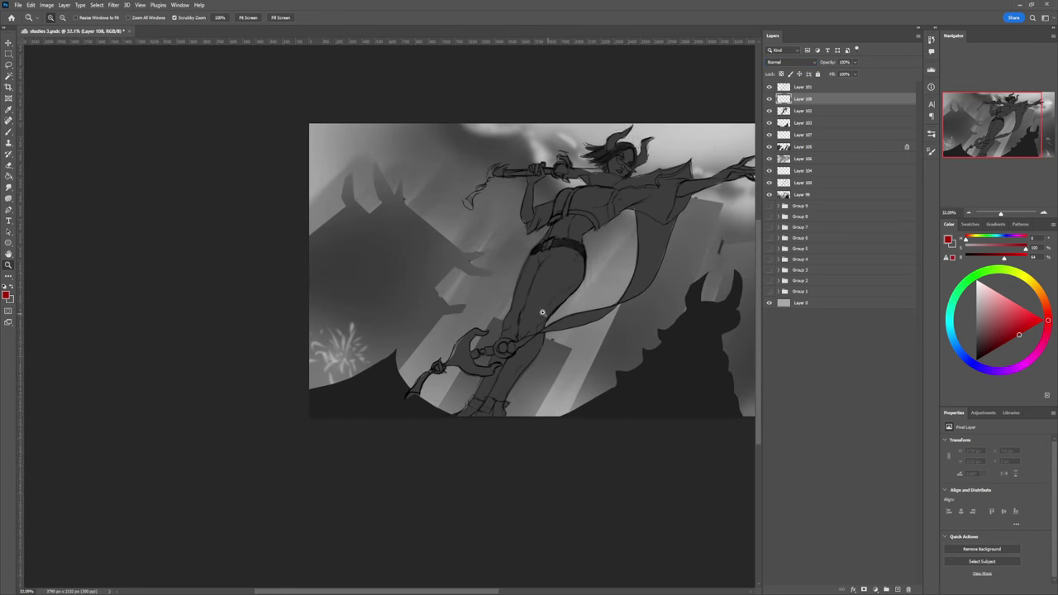
pyautogui.press('l')
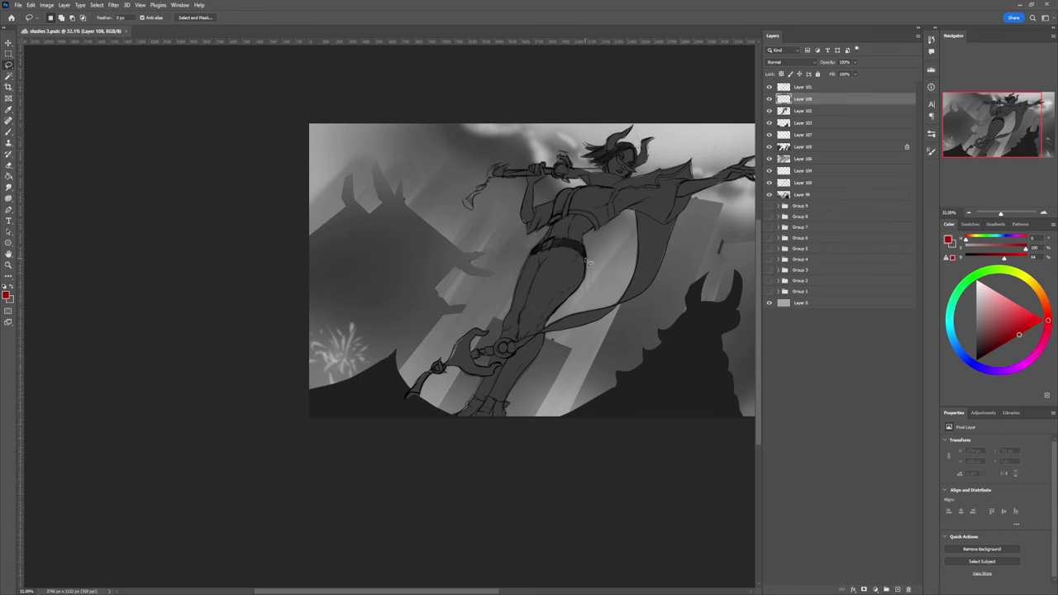
pyautogui.moveTo(585, 260)
pyautogui.mouseDown()
pyautogui.moveTo(584, 284)
pyautogui.moveTo(514, 395)
pyautogui.mouseUp()
pyautogui.hotkey('ctrl', 'd')
# Step: Load the silhouette of Layer 102 as a selection and lasso away the upper body and staff, leaving the legs selected
pyautogui.keyDown('ctrl'); pyautogui.click(783, 113); pyautogui.keyUp('ctrl')
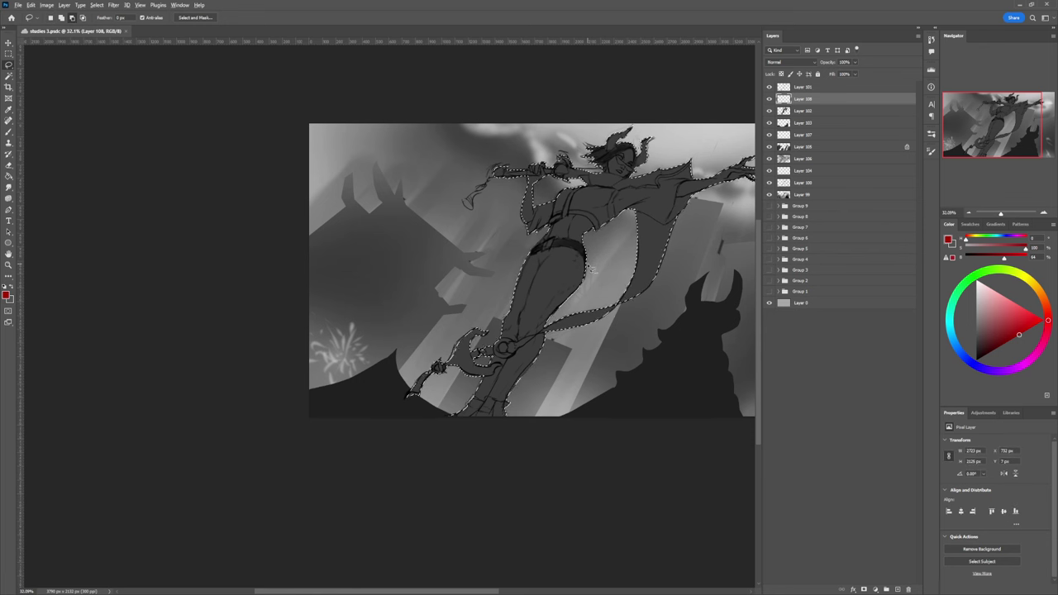
pyautogui.moveTo(590, 272)
pyautogui.mouseDown()
pyautogui.moveTo(552, 250)
pyautogui.moveTo(540, 273)
pyautogui.moveTo(541, 249)
pyautogui.moveTo(528, 263)
pyautogui.moveTo(496, 244)
pyautogui.moveTo(443, 188)
pyautogui.moveTo(567, 94)
pyautogui.moveTo(682, 101)
pyautogui.moveTo(755, 149)
pyautogui.moveTo(762, 178)
pyautogui.moveTo(716, 256)
pyautogui.moveTo(622, 340)
pyautogui.moveTo(583, 335)
pyautogui.mouseUp()
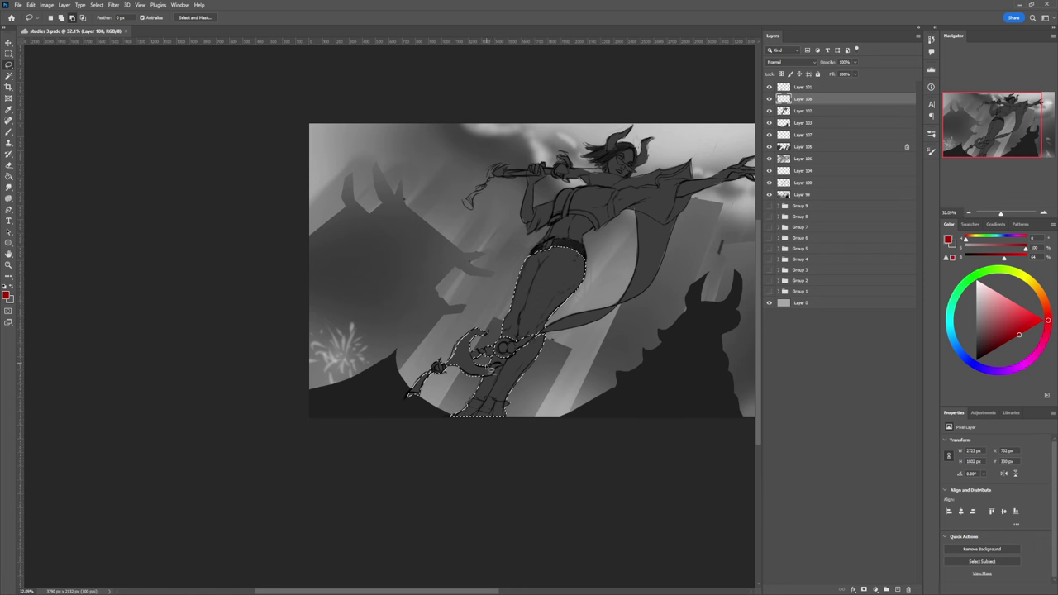
pyautogui.moveTo(506, 370)
pyautogui.mouseDown()
pyautogui.moveTo(420, 412)
pyautogui.moveTo(399, 381)
pyautogui.moveTo(463, 313)
pyautogui.moveTo(493, 314)
pyautogui.moveTo(496, 365)
pyautogui.mouseUp()
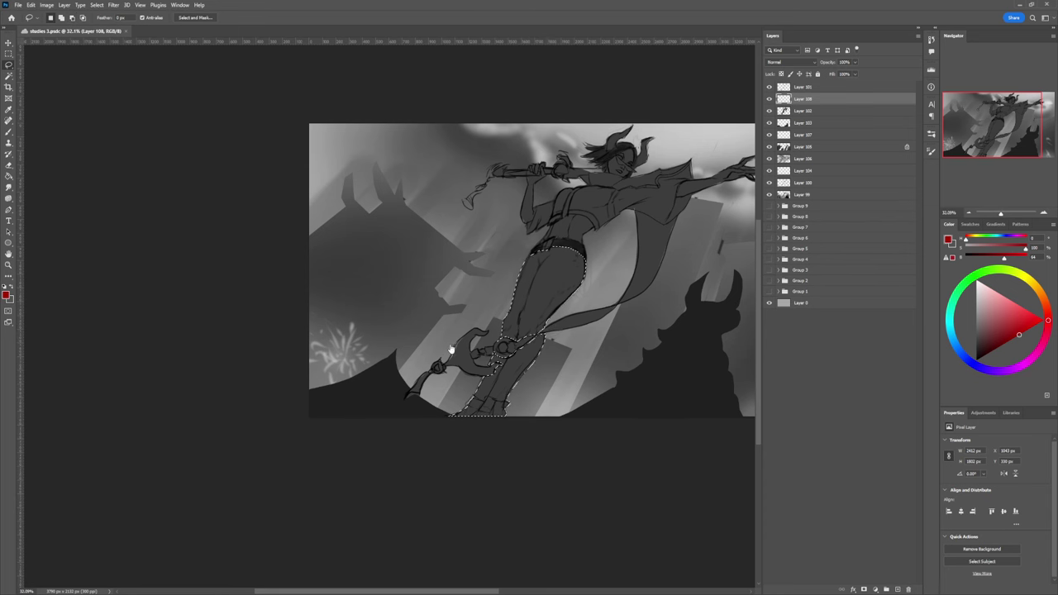
pyautogui.press('z')
pyautogui.moveTo(499, 346)
pyautogui.mouseDown()
pyautogui.moveTo(482, 342)
pyautogui.moveTo(521, 361)
pyautogui.mouseUp()
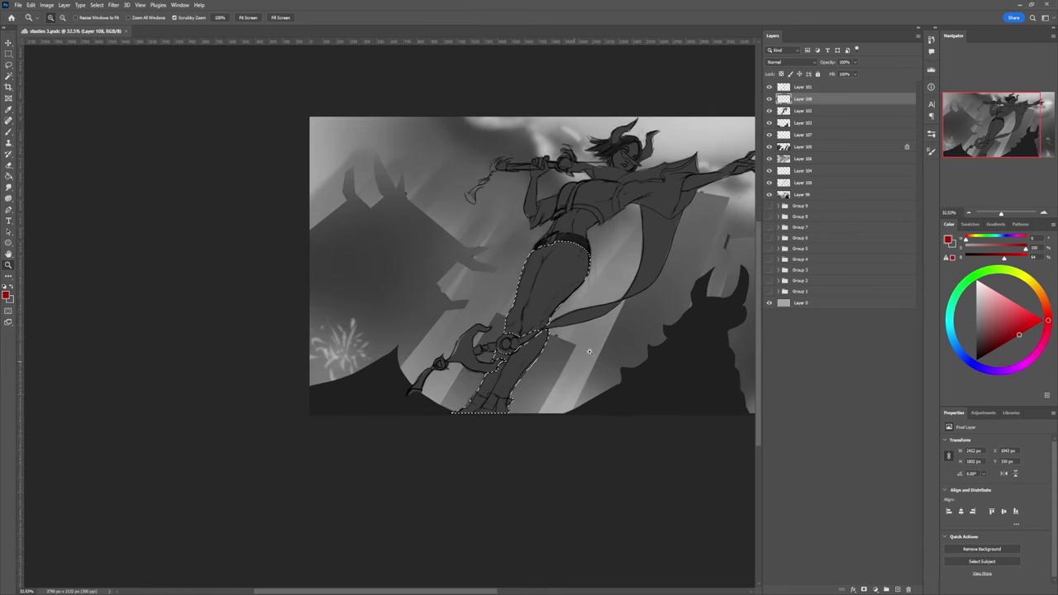
# Step: Make line art Layer 101 active and set the brush to a near-black grey with 11% brightness
pyautogui.press('b')
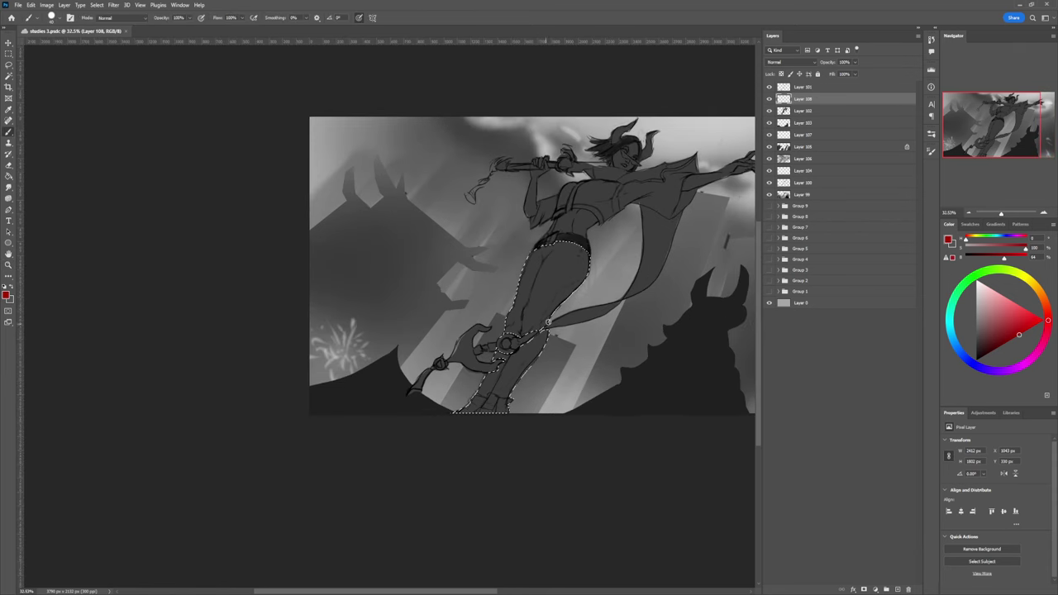
pyautogui.click(796, 87)
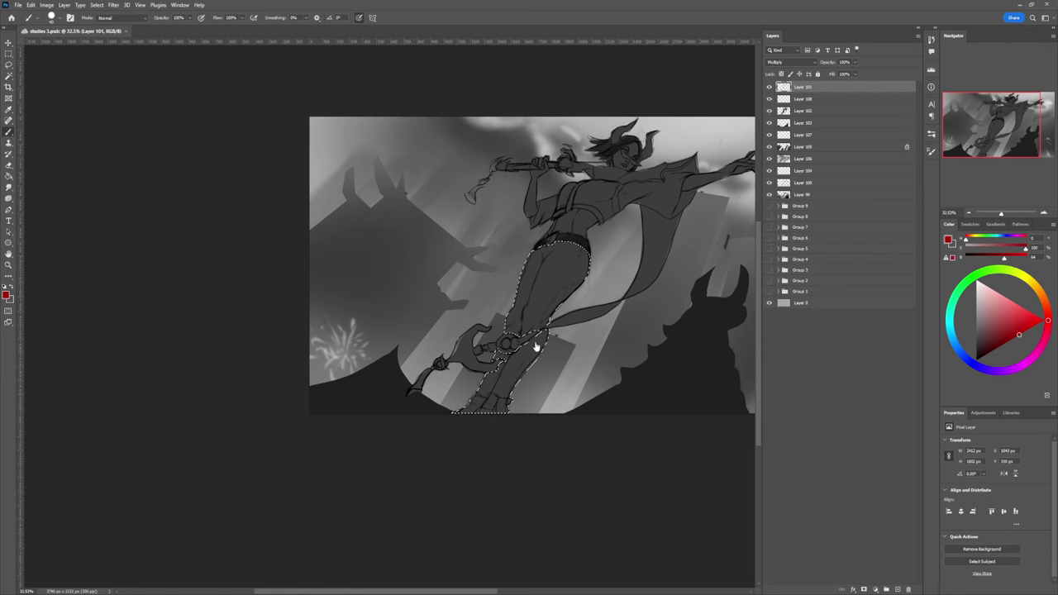
pyautogui.moveTo(983, 341)
pyautogui.mouseDown()
pyautogui.moveTo(978, 322)
pyautogui.moveTo(959, 334)
pyautogui.mouseUp()
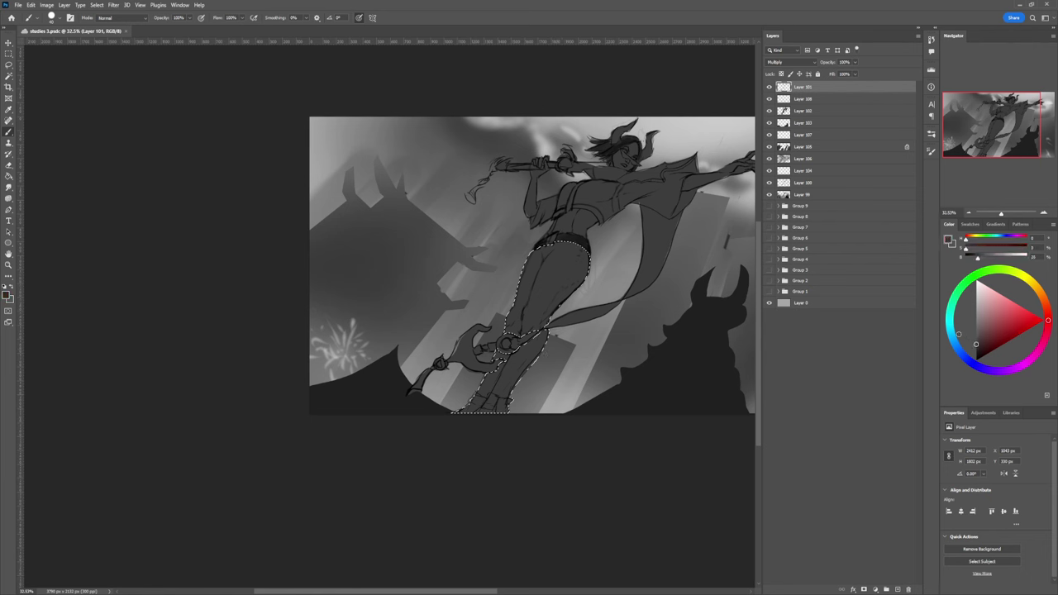
pyautogui.press('l')
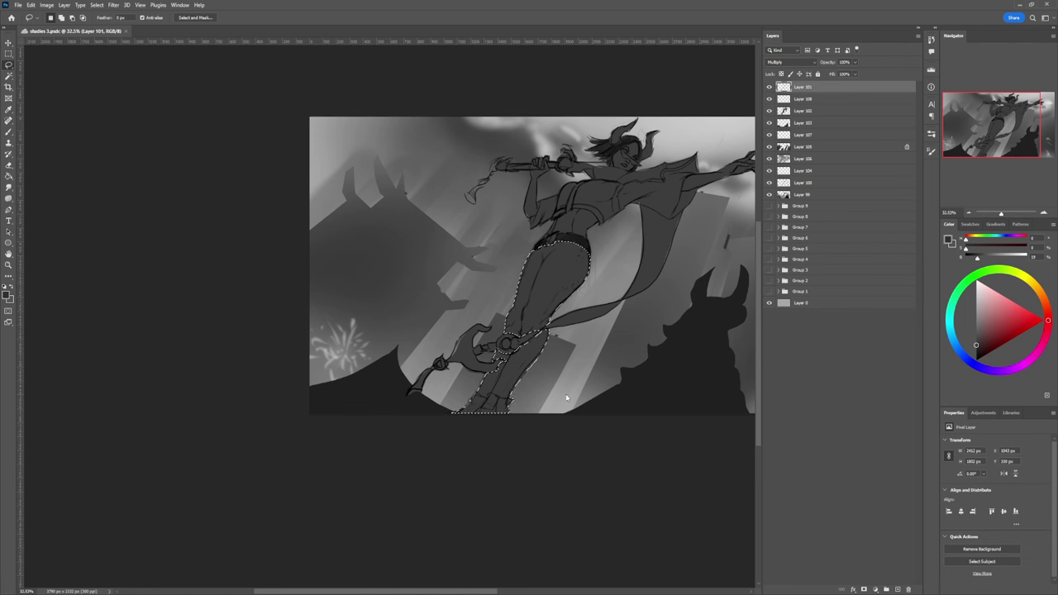
pyautogui.press('b')
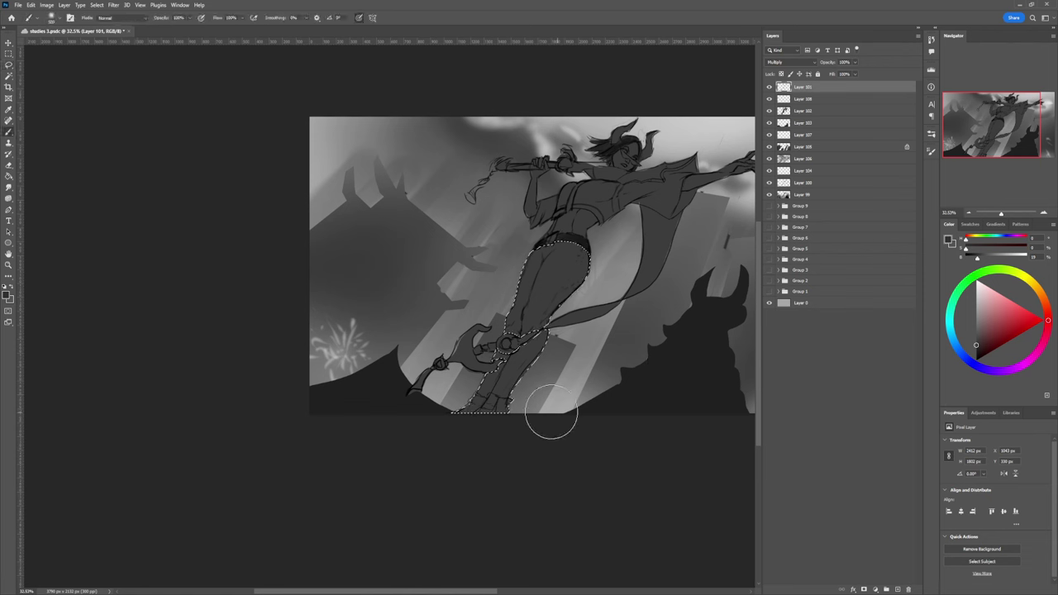
pyautogui.click(972, 348)
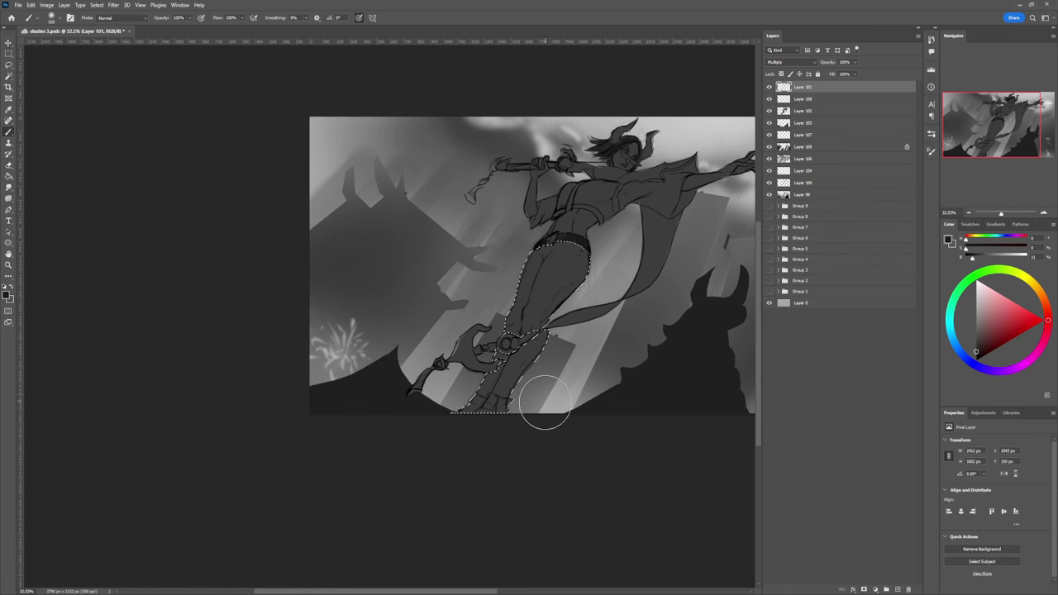
# Step: Try to darken the selected trousers with a very large soft brush, and undo the shading
pyautogui.press(']')
pyautogui.press(']')
pyautogui.press(']')
pyautogui.press(']')
pyautogui.press(']')
pyautogui.press(']')
pyautogui.press(']')
pyautogui.press(']')
pyautogui.press(']')
pyautogui.press(']')
pyautogui.press(']')
pyautogui.press(']')
pyautogui.press(']')
pyautogui.press(']')
pyautogui.moveTo(489, 404)
pyautogui.mouseDown()
pyautogui.moveTo(469, 431)
pyautogui.moveTo(488, 410)
pyautogui.mouseUp()
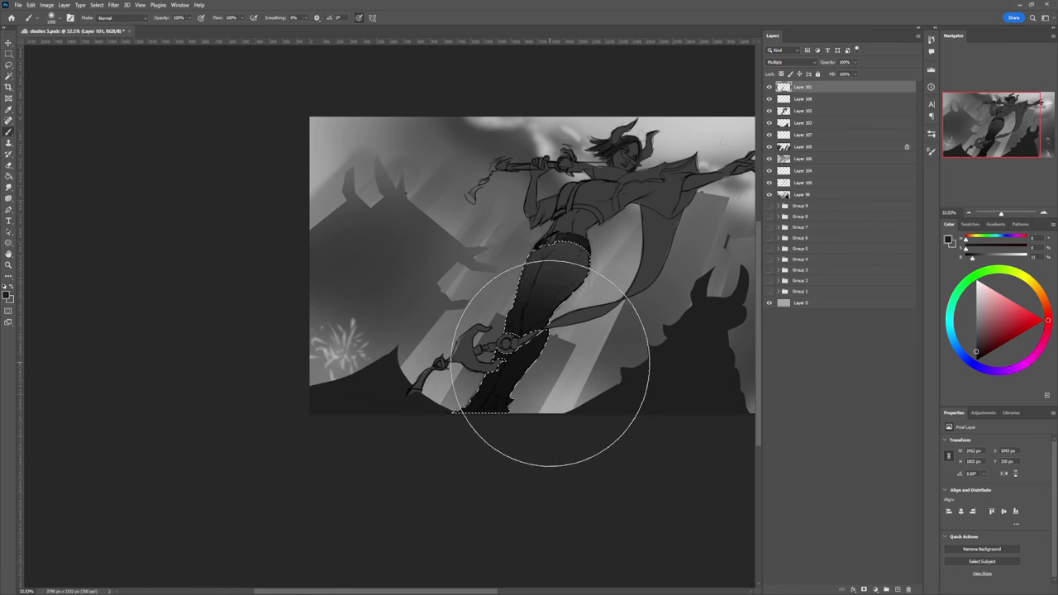
pyautogui.hotkey('ctrl', 'z')
# Step: Shade the selected trousers near-black from the feet up to the waist with progressively larger soft brush strokes
pyautogui.press('[')
pyautogui.press('[')
pyautogui.press('[')
pyautogui.press('[')
pyautogui.press('[')
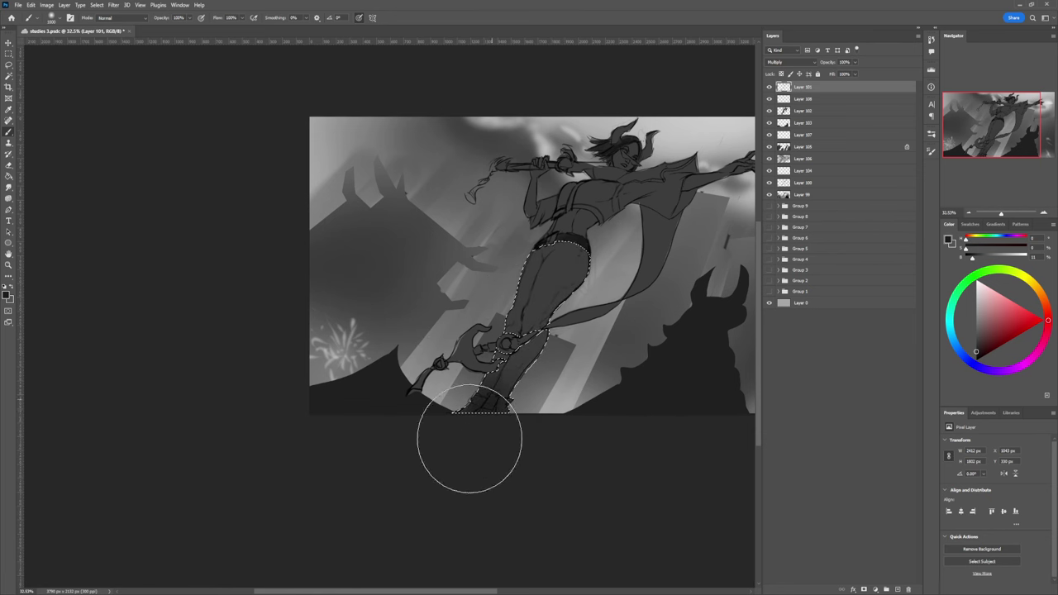
pyautogui.moveTo(469, 438)
pyautogui.mouseDown()
pyautogui.moveTo(536, 339)
pyautogui.moveTo(478, 425)
pyautogui.moveTo(534, 348)
pyautogui.moveTo(542, 325)
pyautogui.moveTo(499, 383)
pyautogui.moveTo(547, 295)
pyautogui.moveTo(463, 413)
pyautogui.mouseUp()
pyautogui.press(']')
pyautogui.press(']')
pyautogui.press(']')
pyautogui.press(']')
pyautogui.press(']')
pyautogui.press(']')
pyautogui.press(']')
pyautogui.press(']')
pyautogui.press(']')
pyautogui.press(']')
pyautogui.press(']')
pyautogui.press(']')
pyautogui.press(']')
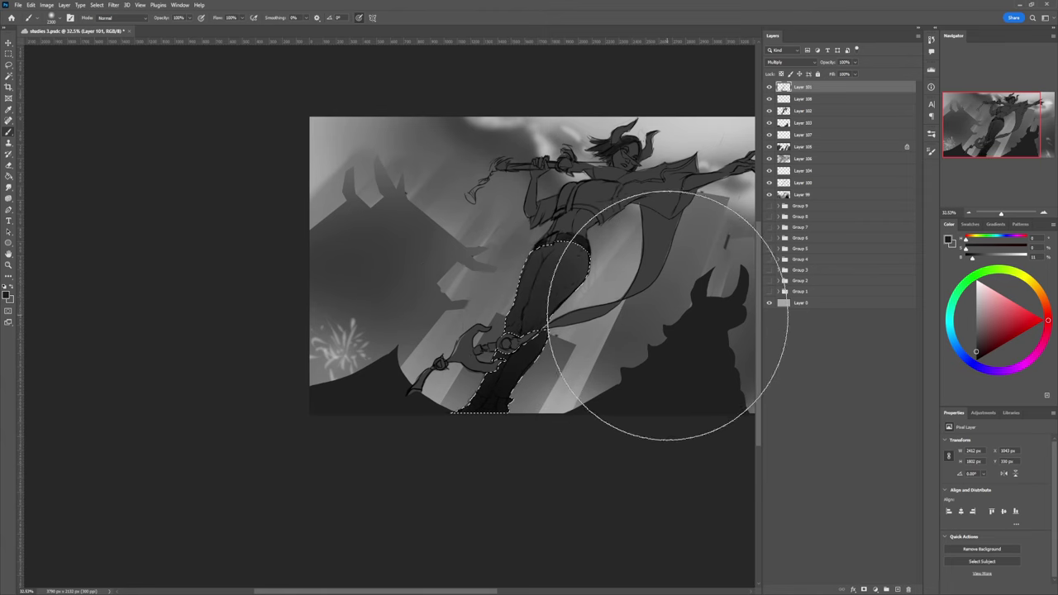
# Step: Clear the trouser selection around the legs
pyautogui.hotkey('ctrl', 'space')
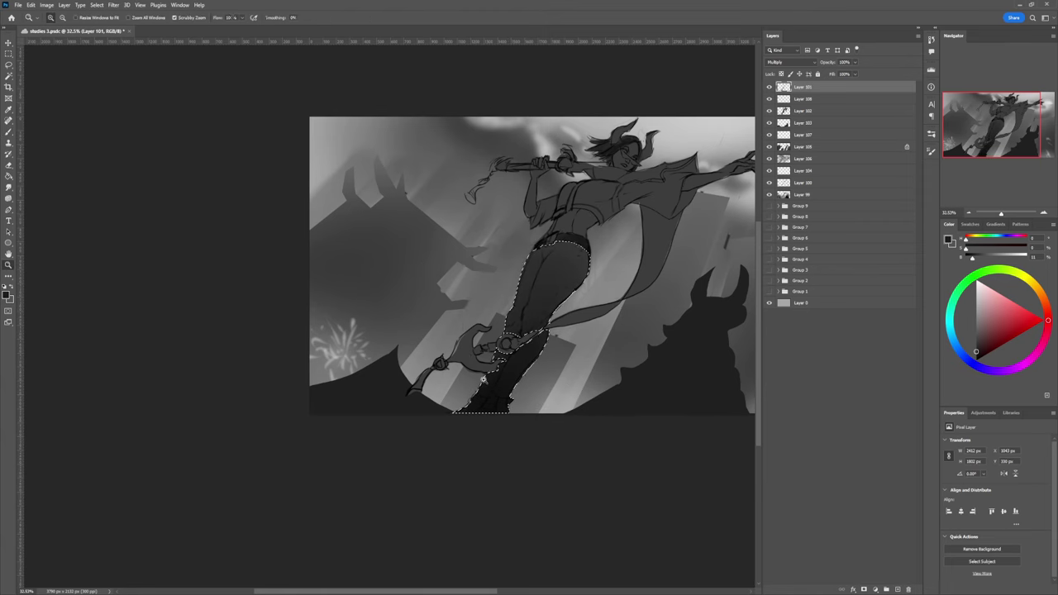
pyautogui.moveTo(547, 395)
pyautogui.mouseDown()
pyautogui.moveTo(524, 397)
pyautogui.moveTo(545, 398)
pyautogui.moveTo(513, 413)
pyautogui.moveTo(530, 413)
pyautogui.mouseUp()
pyautogui.press('l')
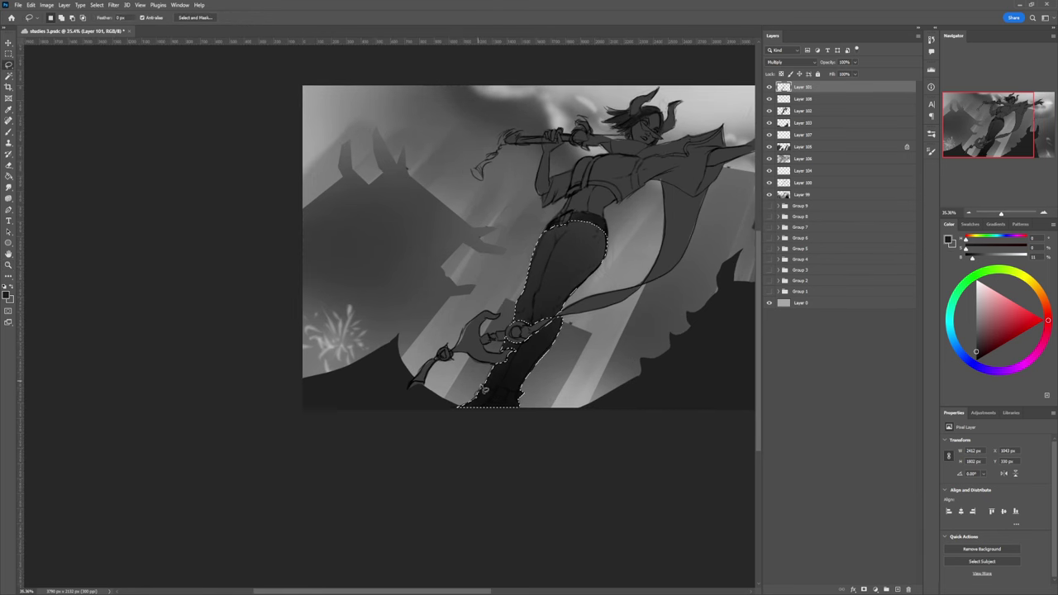
pyautogui.click(491, 427)
pyautogui.moveTo(506, 377); pyautogui.dragTo(505, 379)
pyautogui.click(500, 402)
# Step: Add a new top layer, load the Layer 102 silhouette as a selection and lasso away the rear lower leg
pyautogui.hotkey('ctrl', 'shift', 'alt', 'n')
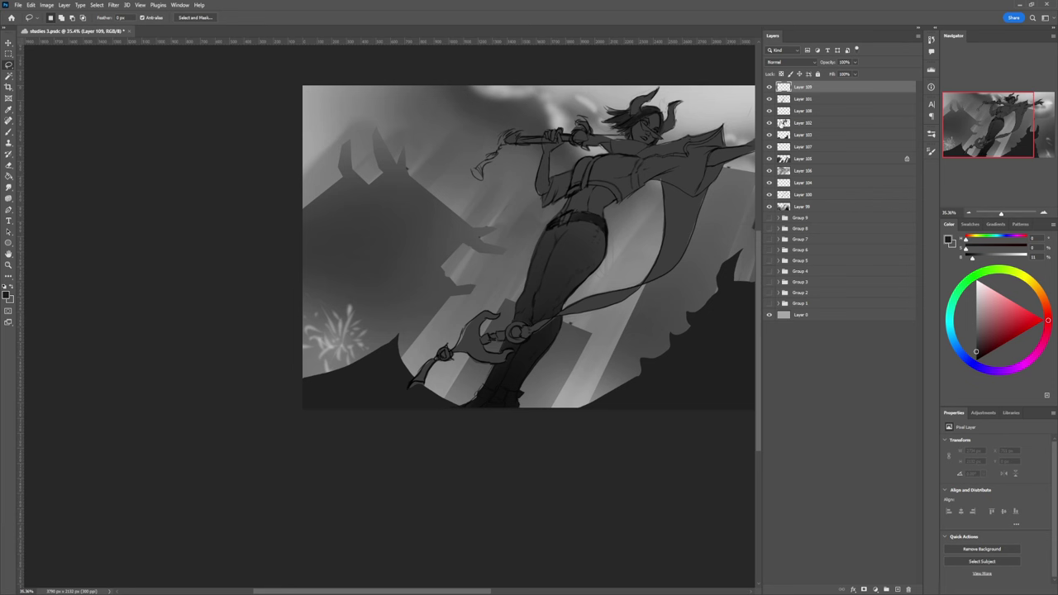
pyautogui.keyDown('ctrl'); pyautogui.click(781, 122); pyautogui.keyUp('ctrl')
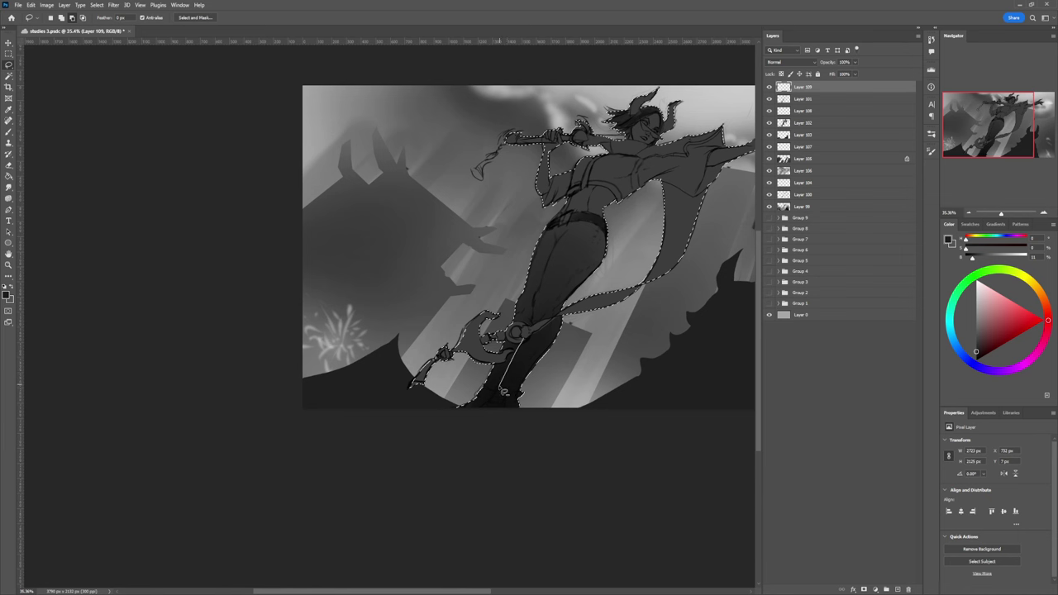
pyautogui.moveTo(499, 391)
pyautogui.mouseDown()
pyautogui.moveTo(481, 424)
pyautogui.moveTo(464, 421)
pyautogui.moveTo(514, 339)
pyautogui.mouseUp()
# Step: Sample a light grey from the canvas and paint a soft highlight on the front lower leg
pyautogui.press('b')
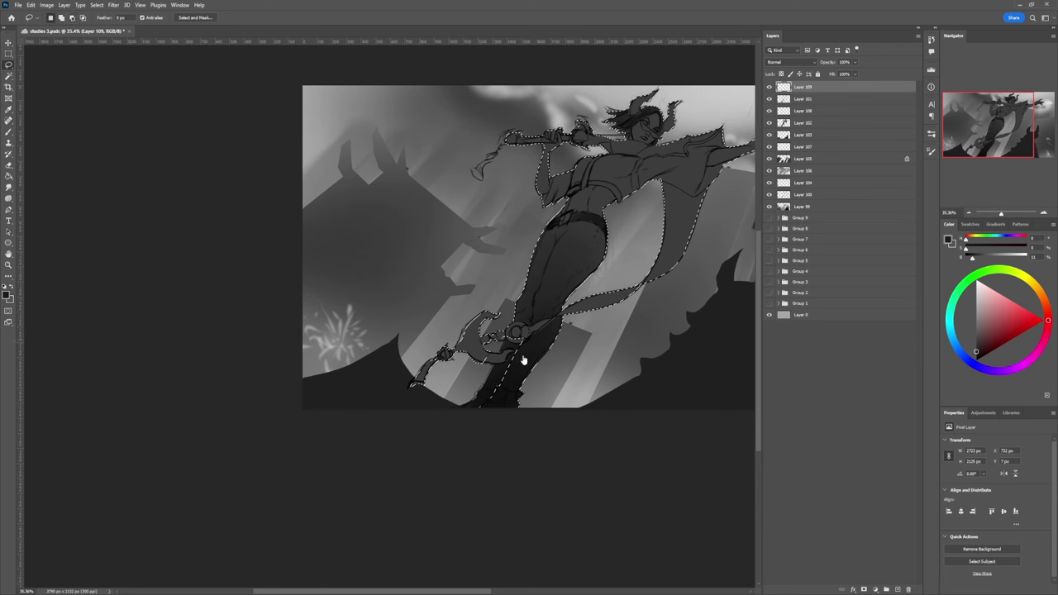
pyautogui.keyDown('alt'); pyautogui.click(514, 357); pyautogui.keyUp('alt')
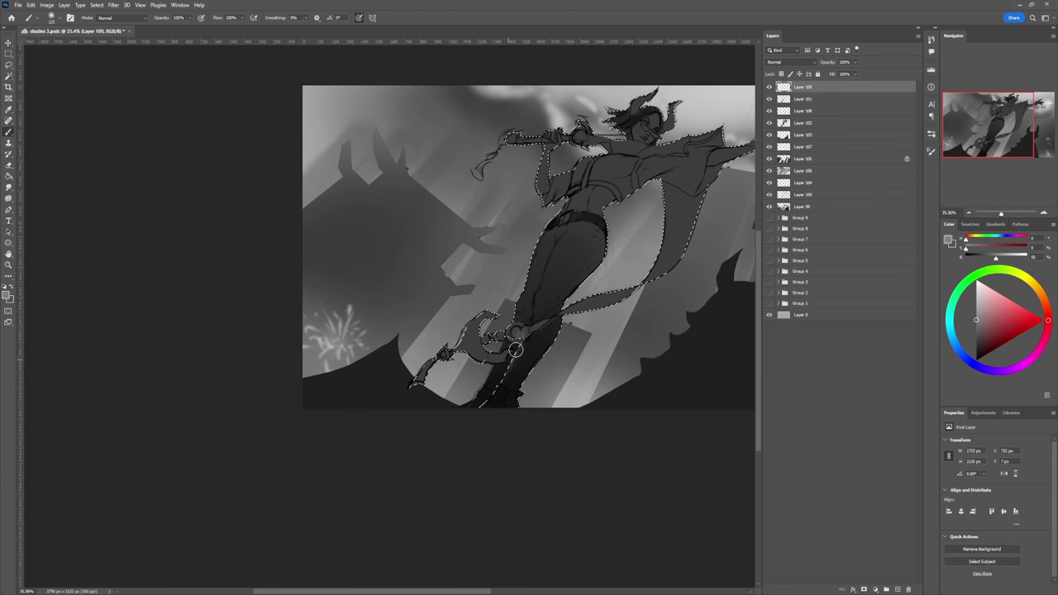
pyautogui.press(']')
pyautogui.press(']')
pyautogui.press(']')
pyautogui.press(']')
pyautogui.press(']')
pyautogui.press(']')
pyautogui.press(']')
pyautogui.press(']')
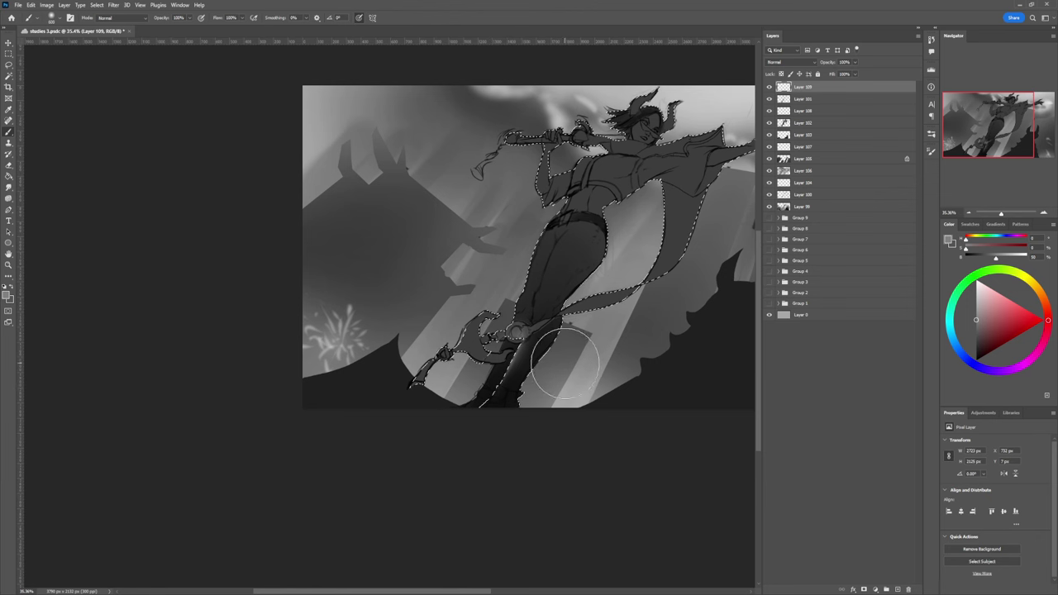
pyautogui.press('[')
pyautogui.press('[')
pyautogui.press('[')
pyautogui.press('[')
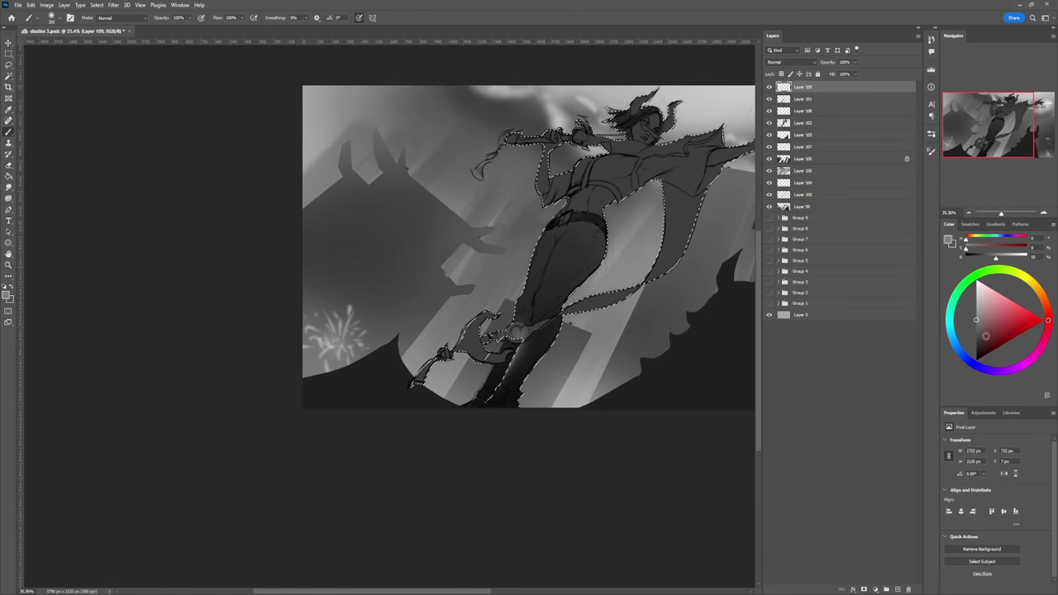
# Step: Paint soft near-black shadow over the front lower leg down to the ankle to tone down its highlight
pyautogui.moveTo(977, 342); pyautogui.dragTo(970, 349)
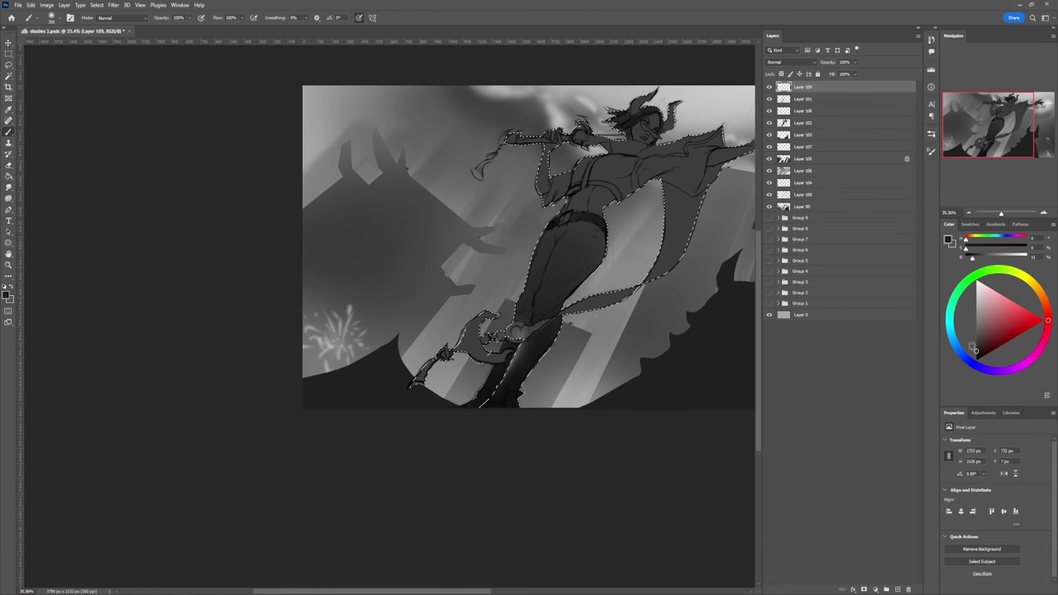
pyautogui.press(']')
pyautogui.press(']')
pyautogui.press(']')
pyautogui.press(']')
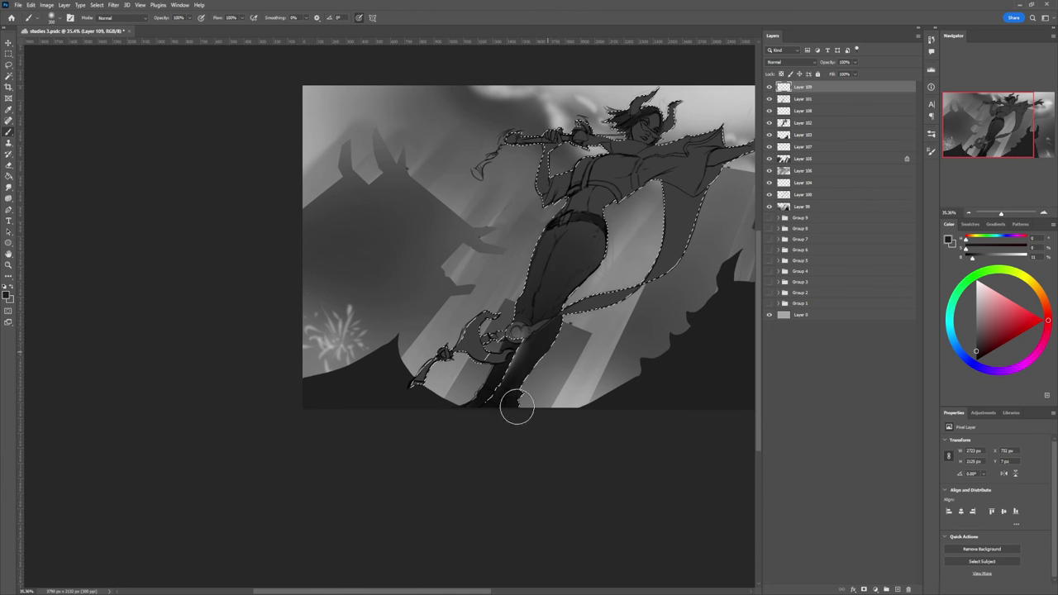
pyautogui.moveTo(537, 368); pyautogui.dragTo(519, 409)
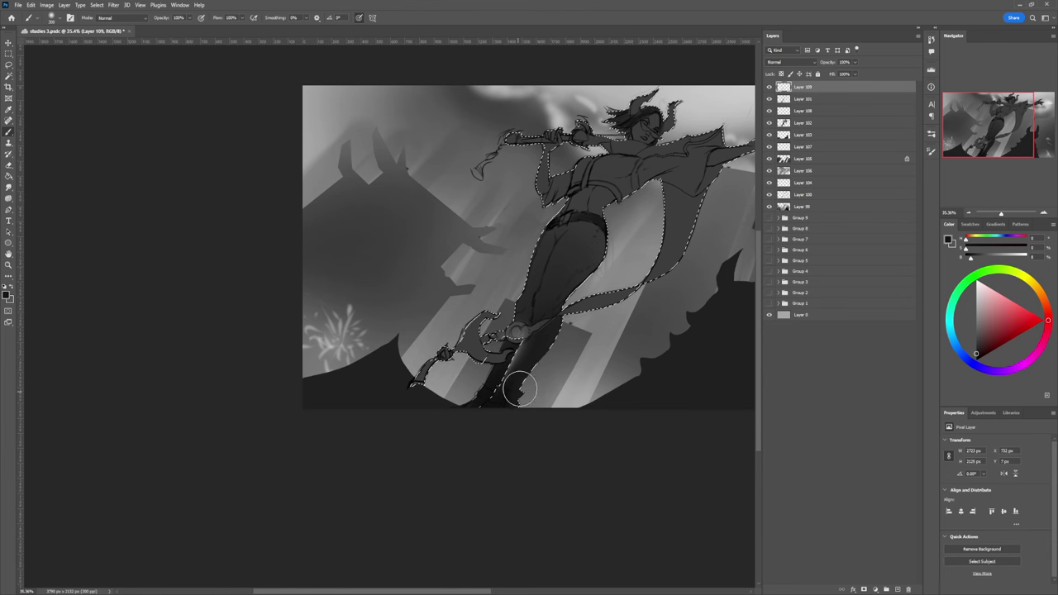
pyautogui.press(']')
pyautogui.press(']')
pyautogui.press(']')
pyautogui.press(']')
pyautogui.press(']')
pyautogui.press(']')
pyautogui.click(975, 354)
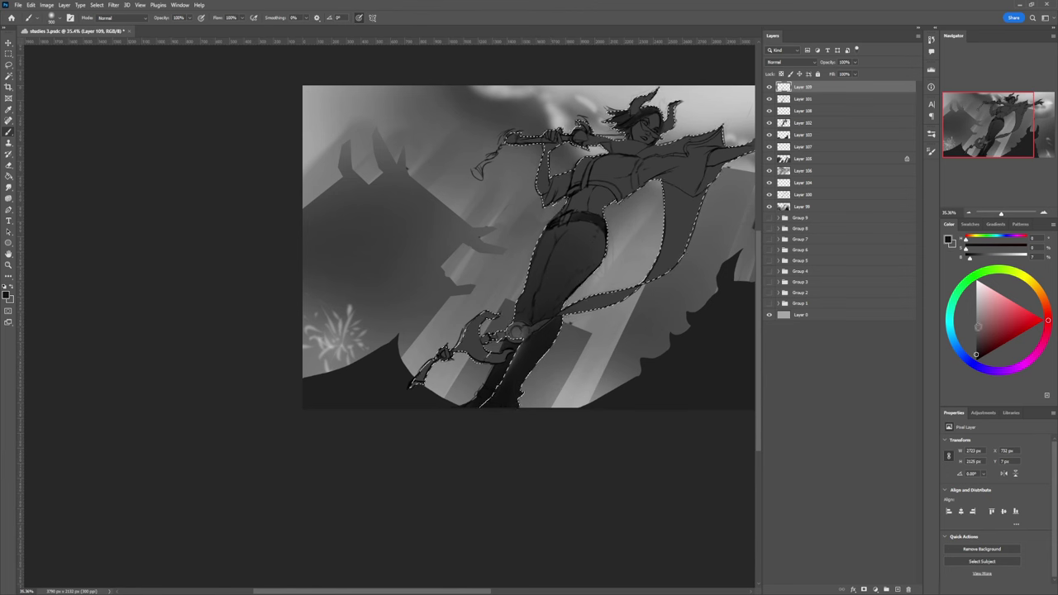
# Step: Model the front lower leg just below the knee with a dark grey and a smaller soft brush
pyautogui.click(976, 341)
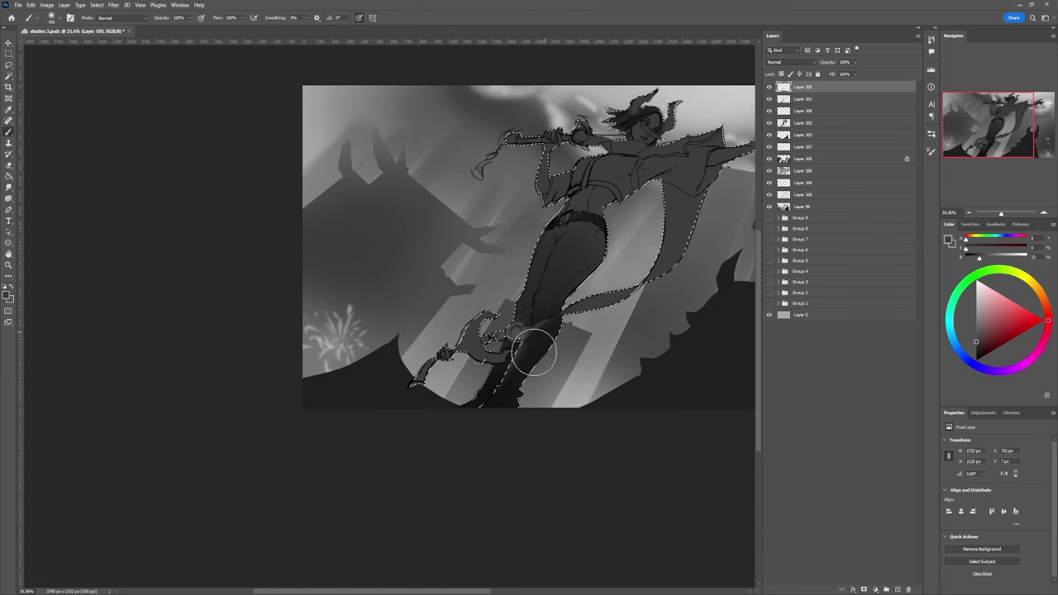
pyautogui.press('[')
pyautogui.press('[')
pyautogui.press('[')
pyautogui.press('[')
pyautogui.press('[')
pyautogui.press('[')
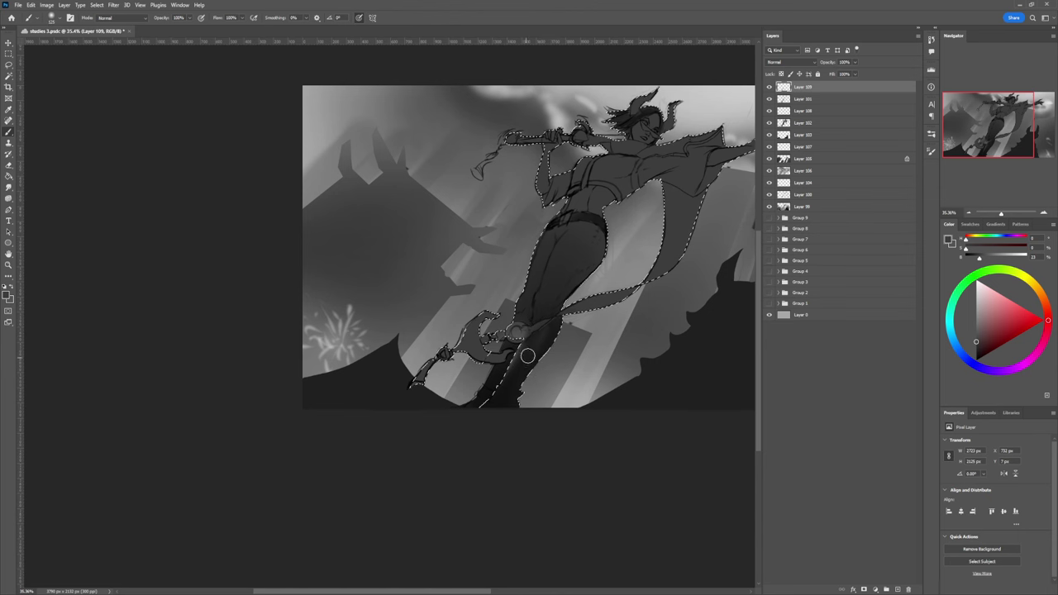
pyautogui.press(']')
pyautogui.press(']')
pyautogui.press(']')
# Step: Replace the current selection with the Layer 102 silhouette and lasso away everything except the front thigh and hip
pyautogui.press('l')
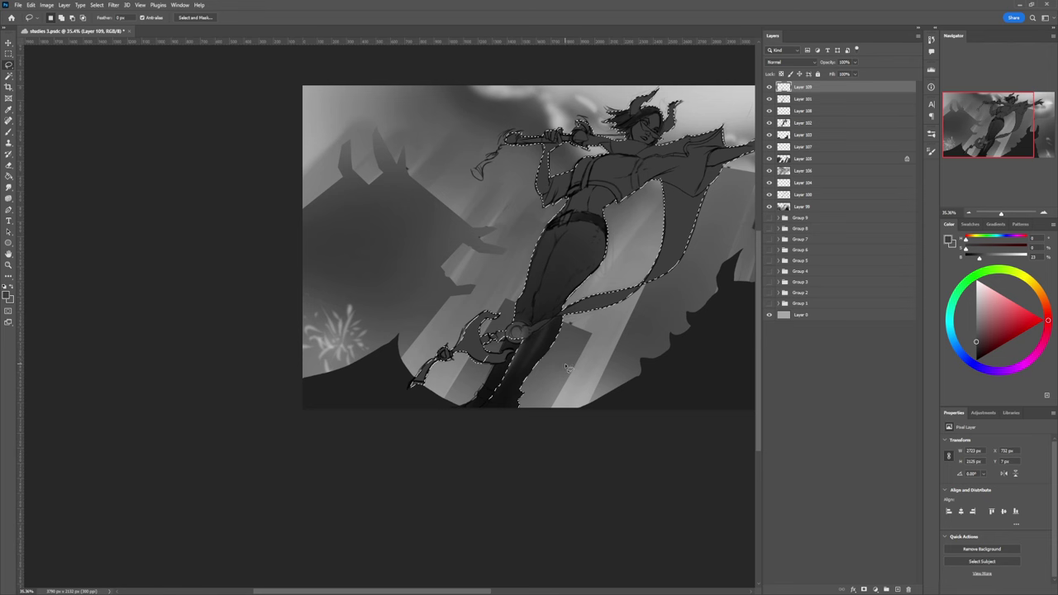
pyautogui.hotkey('ctrl', 'd')
pyautogui.press('z')
pyautogui.moveTo(542, 364)
pyautogui.mouseDown()
pyautogui.moveTo(504, 363)
pyautogui.moveTo(566, 335)
pyautogui.mouseUp()
pyautogui.press('l')
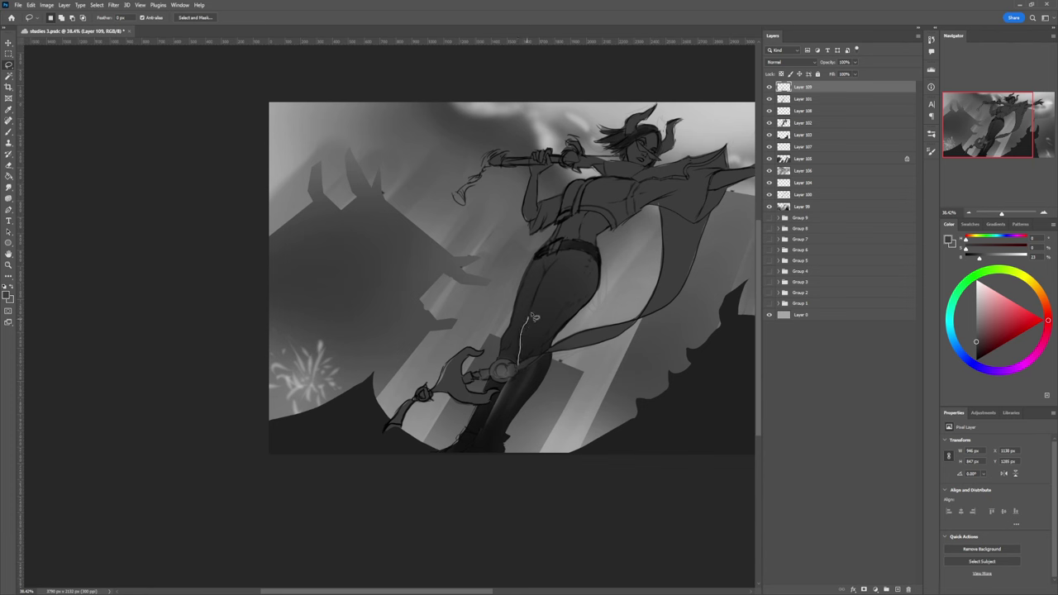
pyautogui.moveTo(533, 317); pyautogui.dragTo(544, 307)
pyautogui.keyDown('ctrl'); pyautogui.click(785, 124); pyautogui.keyUp('ctrl')
pyautogui.moveTo(518, 366); pyautogui.dragTo(518, 365)
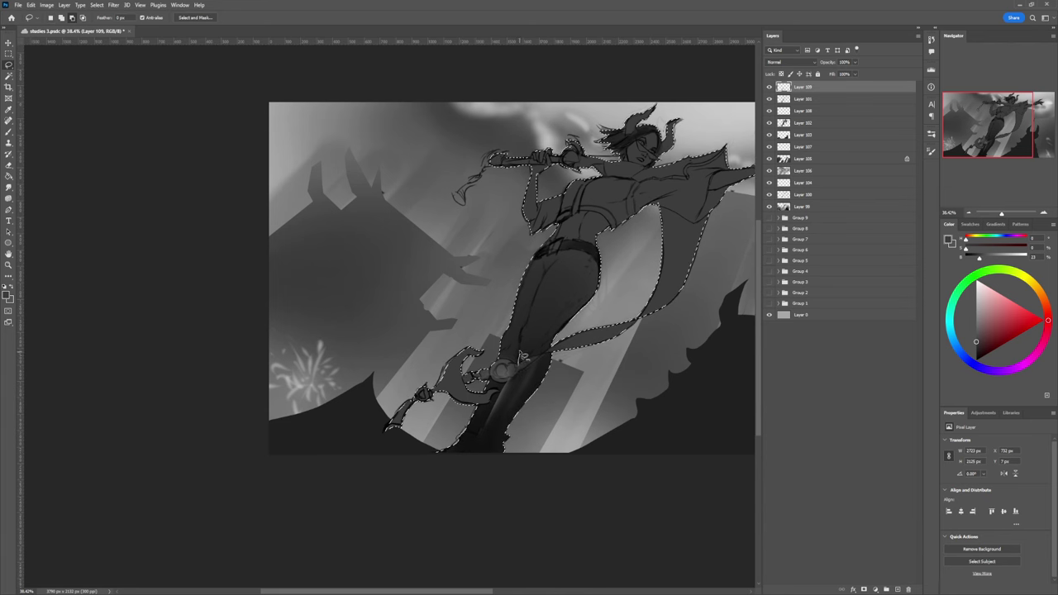
pyautogui.moveTo(521, 358)
pyautogui.mouseDown()
pyautogui.moveTo(547, 279)
pyautogui.moveTo(556, 290)
pyautogui.moveTo(562, 261)
pyautogui.mouseUp()
pyautogui.moveTo(564, 335)
pyautogui.mouseDown()
pyautogui.moveTo(565, 362)
pyautogui.moveTo(659, 364)
pyautogui.moveTo(735, 289)
pyautogui.moveTo(764, 231)
pyautogui.moveTo(737, 143)
pyautogui.moveTo(611, 99)
pyautogui.moveTo(456, 147)
pyautogui.moveTo(412, 244)
pyautogui.moveTo(471, 351)
pyautogui.moveTo(497, 376)
pyautogui.moveTo(520, 366)
pyautogui.mouseUp()
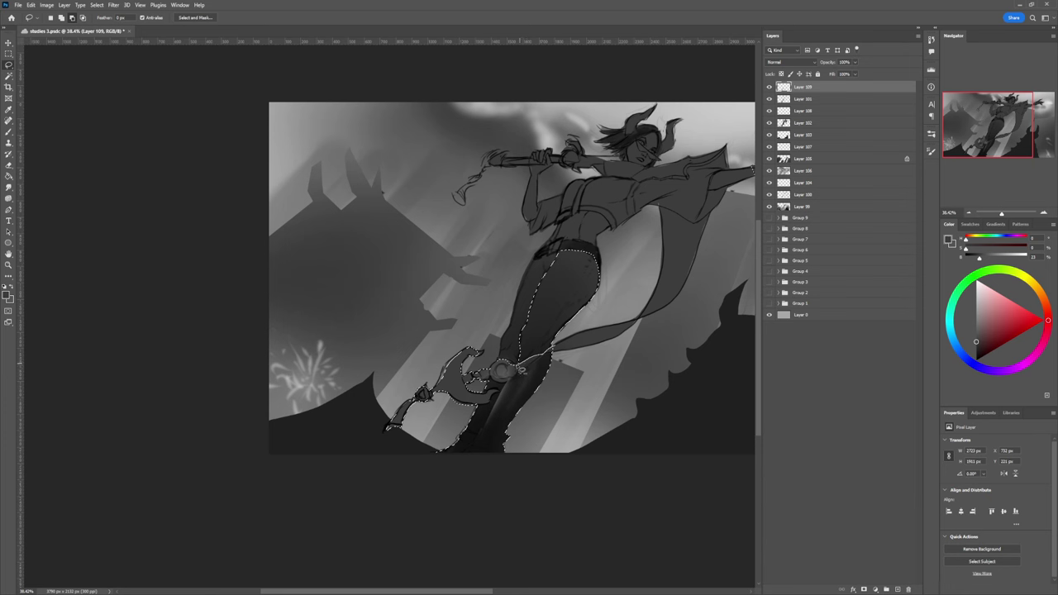
pyautogui.moveTo(521, 370)
pyautogui.mouseDown()
pyautogui.moveTo(569, 363)
pyautogui.moveTo(634, 299)
pyautogui.moveTo(560, 367)
pyautogui.moveTo(500, 370)
pyautogui.moveTo(451, 456)
pyautogui.mouseUp()
pyautogui.moveTo(516, 372)
pyautogui.mouseDown()
pyautogui.moveTo(387, 459)
pyautogui.moveTo(514, 397)
pyautogui.mouseUp()
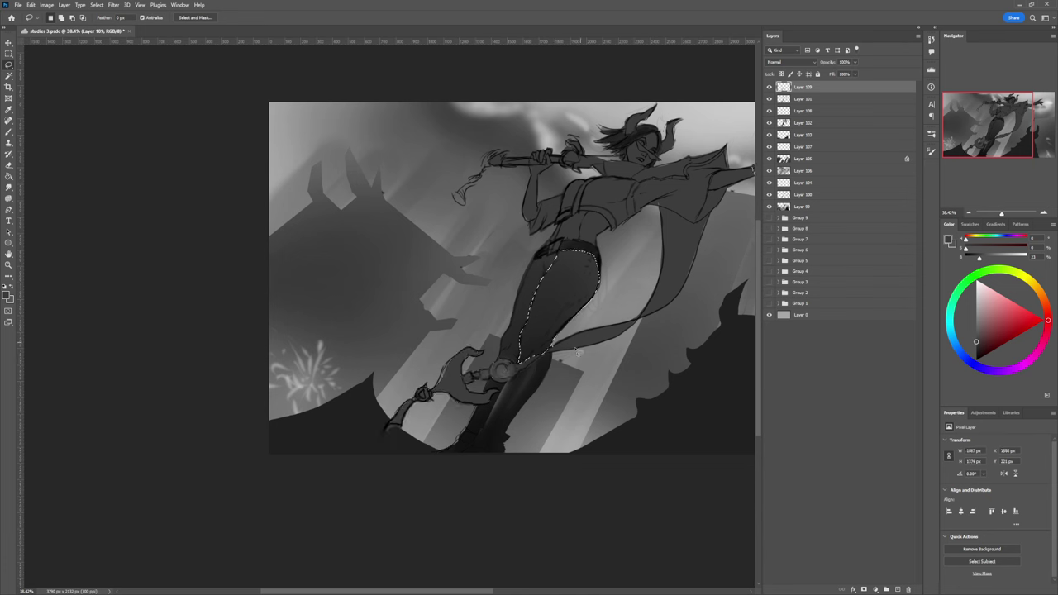
# Step: Sample a light grey from the background and paint a soft highlight down the selected thigh from the hip
pyautogui.press('b')
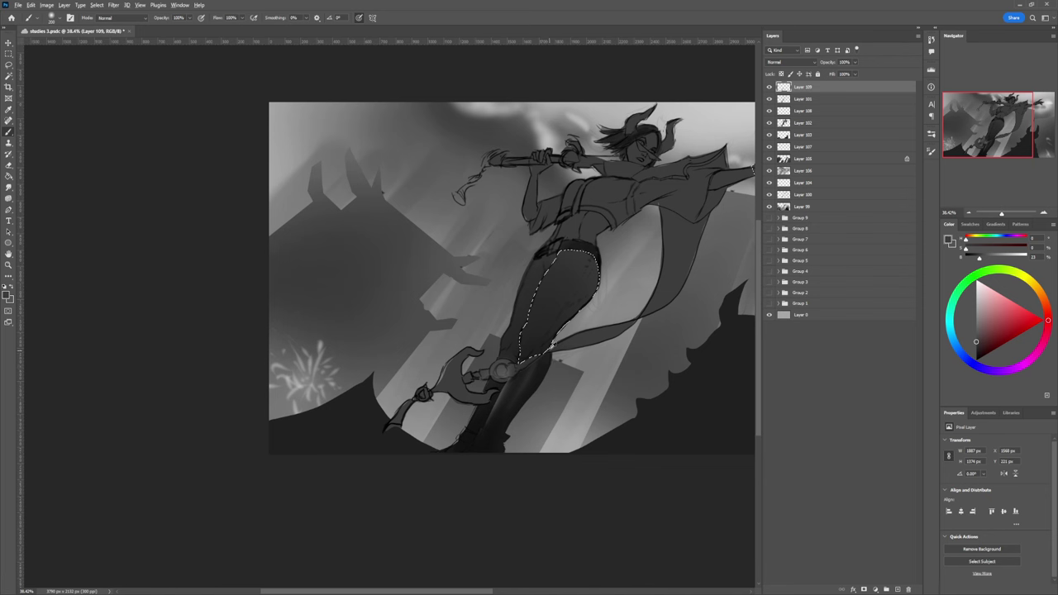
pyautogui.keyDown('alt'); pyautogui.click(618, 290); pyautogui.keyUp('alt')
pyautogui.press(']')
pyautogui.press(']')
pyautogui.press(']')
pyautogui.press(']')
pyautogui.press(']')
pyautogui.press(']')
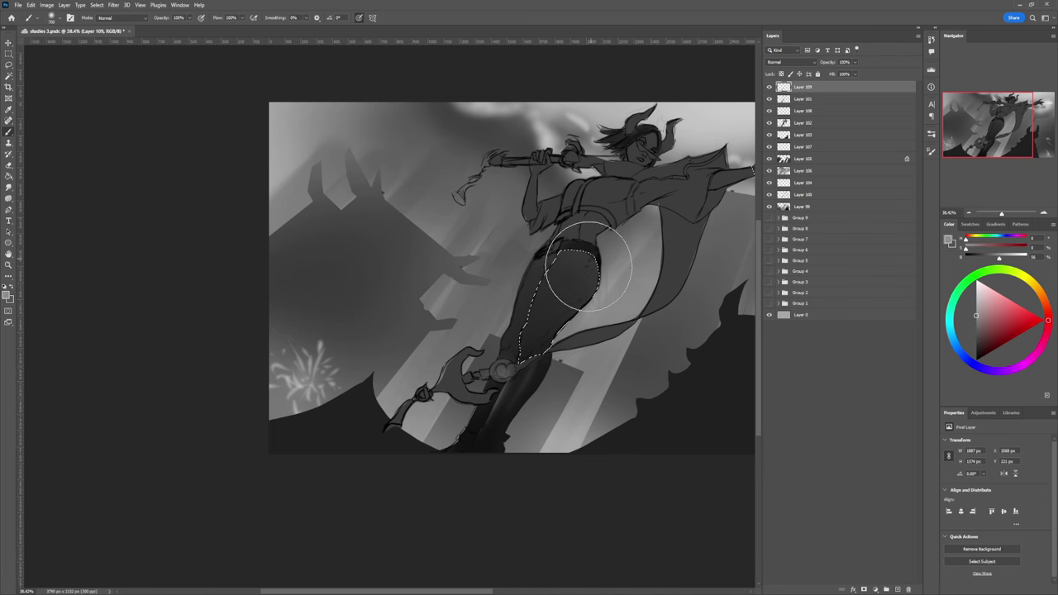
pyautogui.moveTo(588, 248)
pyautogui.mouseDown()
pyautogui.moveTo(557, 321)
pyautogui.moveTo(590, 255)
pyautogui.moveTo(591, 281)
pyautogui.moveTo(589, 265)
pyautogui.moveTo(561, 316)
pyautogui.mouseUp()
pyautogui.press(']')
pyautogui.press(']')
pyautogui.press(']')
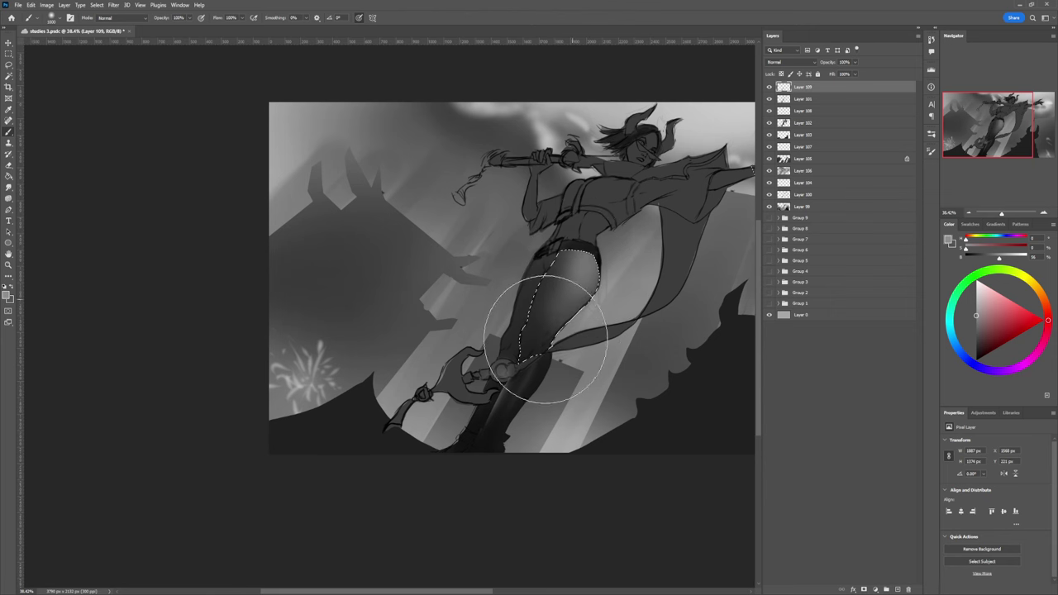
# Step: Broaden the thigh's highlight with a much larger soft brush in the same light grey
pyautogui.press(']')
pyautogui.press(']')
pyautogui.press(']')
pyautogui.press(']')
pyautogui.press(']')
pyautogui.press(']')
pyautogui.press(']')
pyautogui.press(']')
pyautogui.press(']')
pyautogui.press(']')
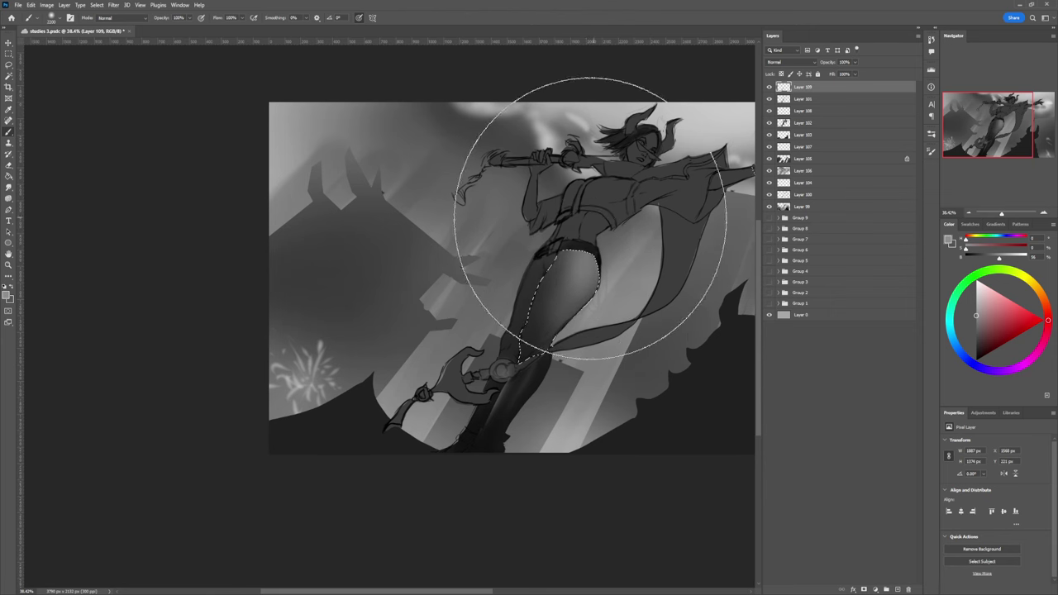
pyautogui.moveTo(590, 218); pyautogui.dragTo(567, 292)
# Step: Paint a soft shadow down the selected front thigh in a near-black of 11% brightness with a much smaller brush
pyautogui.click(976, 342)
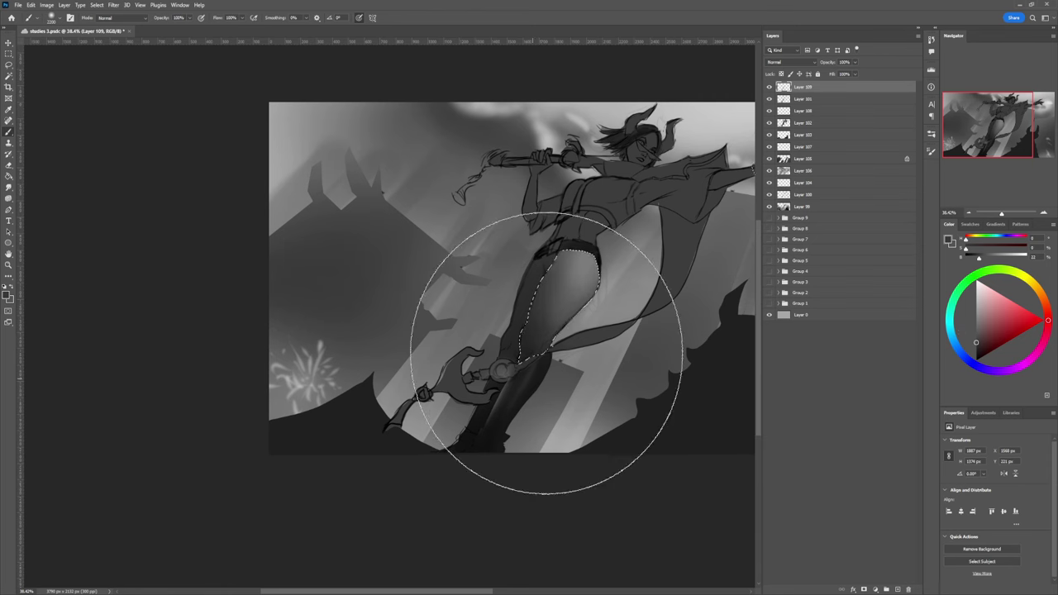
pyautogui.click(976, 352)
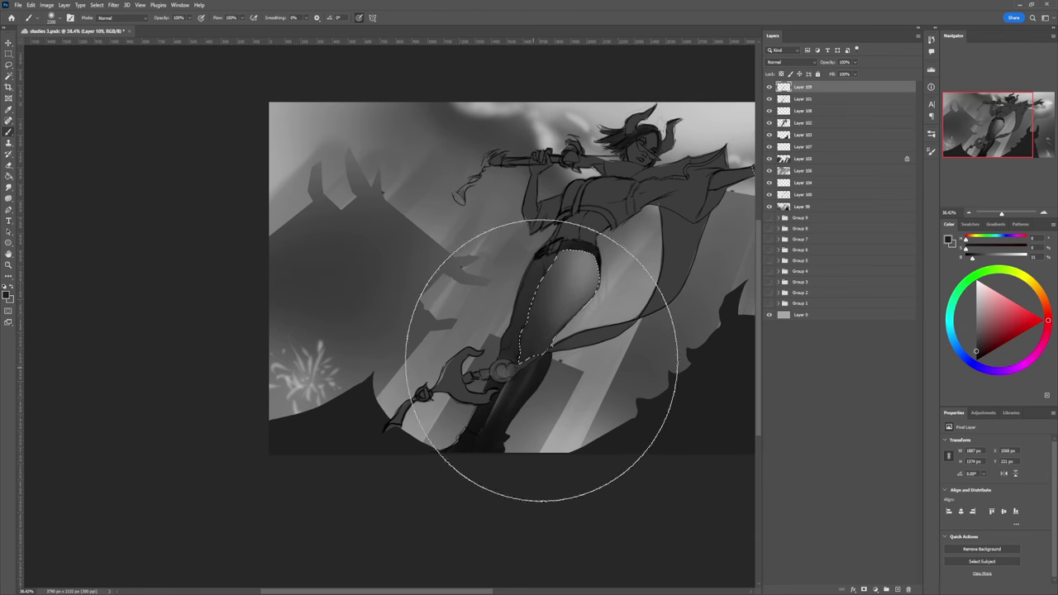
pyautogui.press('[')
pyautogui.press('[')
pyautogui.press('[')
pyautogui.press('[')
pyautogui.press('[')
pyautogui.press('[')
pyautogui.press('[')
pyautogui.press('[')
pyautogui.press('[')
pyautogui.press('[')
pyautogui.press('[')
pyautogui.press('[')
pyautogui.press('[')
pyautogui.press('[')
pyautogui.press('[')
pyautogui.press('[')
pyautogui.press('[')
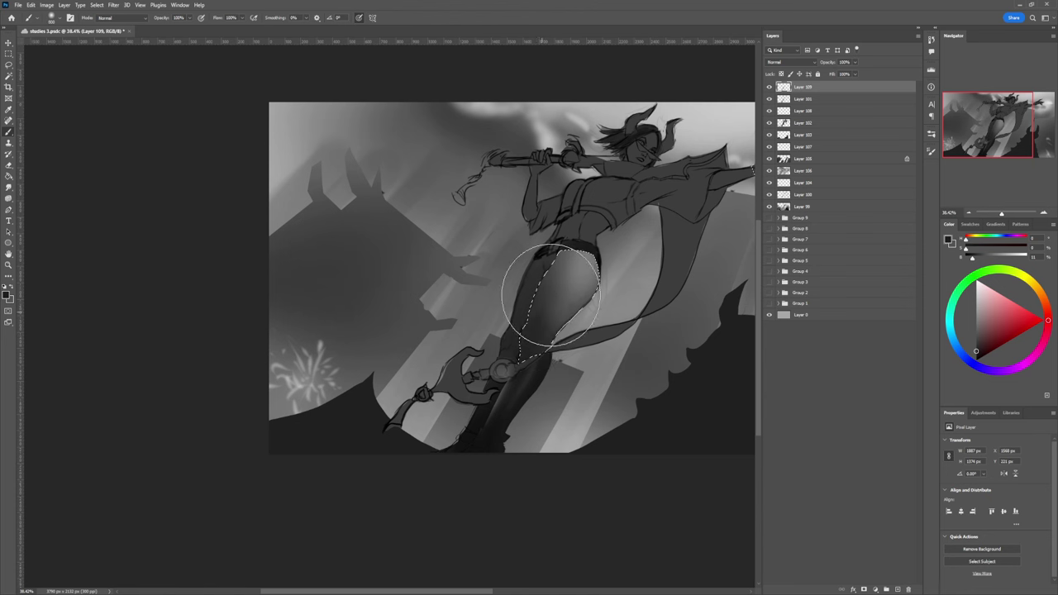
pyautogui.moveTo(582, 246)
pyautogui.mouseDown()
pyautogui.moveTo(560, 277)
pyautogui.moveTo(565, 253)
pyautogui.moveTo(558, 260)
pyautogui.moveTo(546, 313)
pyautogui.mouseUp()
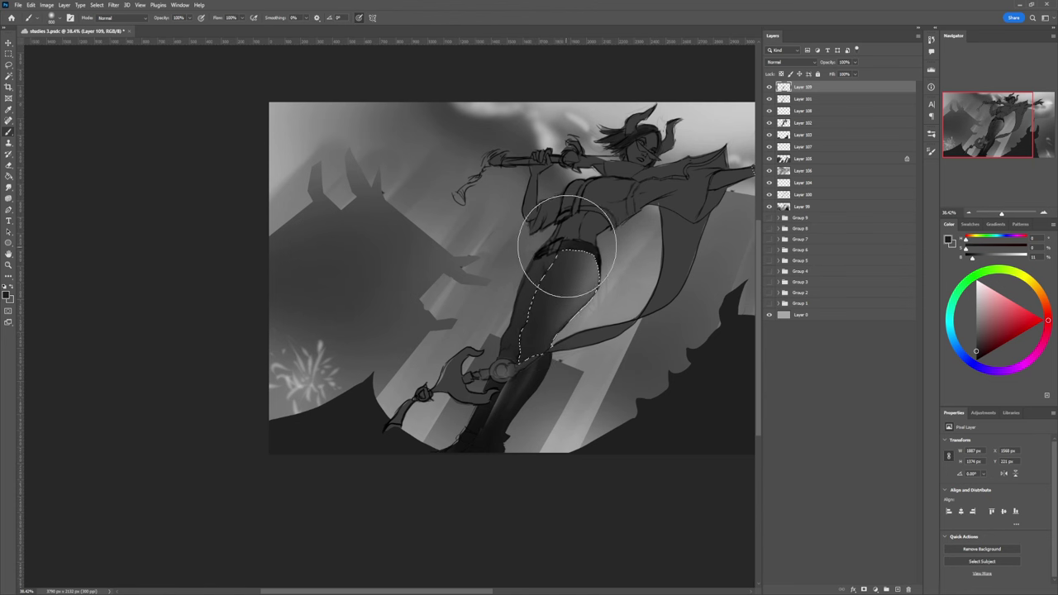
pyautogui.moveTo(567, 250)
pyautogui.mouseDown()
pyautogui.moveTo(527, 361)
pyautogui.moveTo(525, 338)
pyautogui.mouseUp()
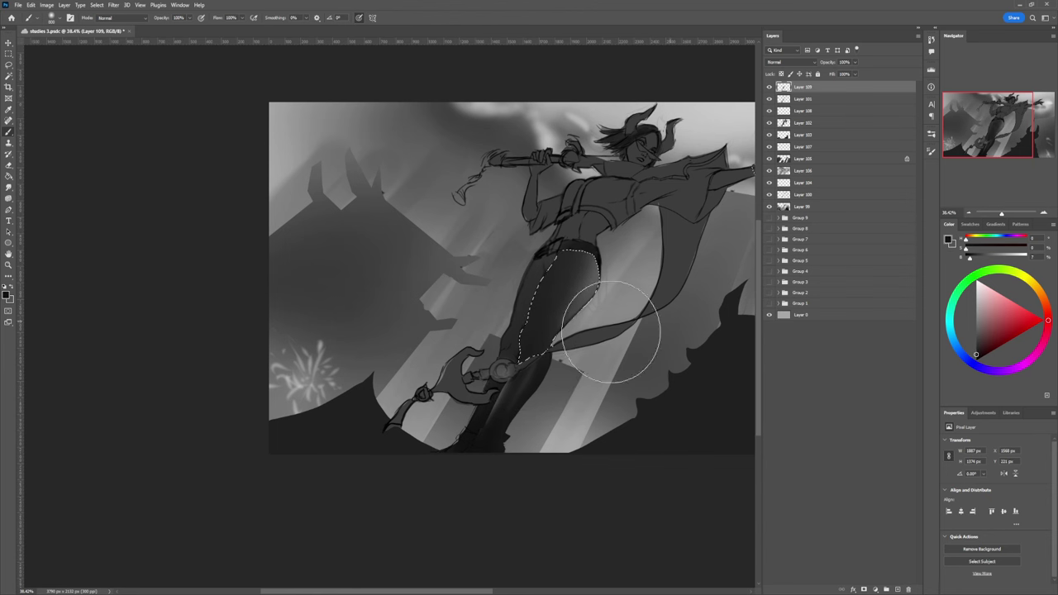
# Step: Deepen the thigh's shadow down to the knee and along its lower back edge with a darker grey of 7% brightness
pyautogui.moveTo(562, 267); pyautogui.dragTo(512, 394)
pyautogui.moveTo(551, 364); pyautogui.dragTo(574, 338)
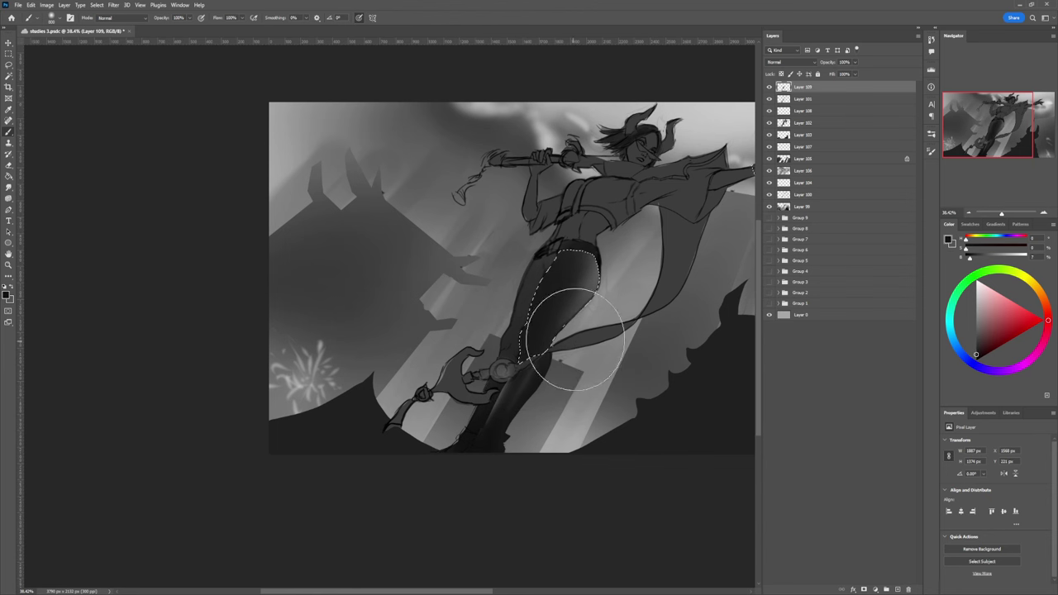
pyautogui.moveTo(548, 377)
pyautogui.mouseDown()
pyautogui.moveTo(607, 312)
pyautogui.moveTo(550, 327)
pyautogui.mouseUp()
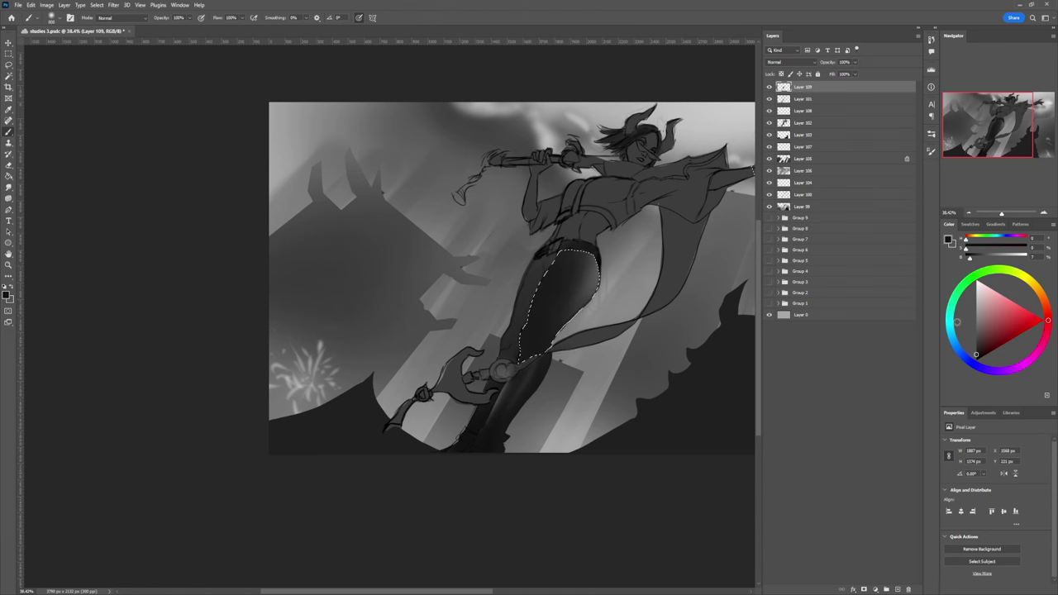
# Step: Paint a soft highlight from the hip down the middle of the thigh in a light grey of 61% brightness
pyautogui.click(976, 310)
pyautogui.moveTo(583, 260); pyautogui.dragTo(571, 282)
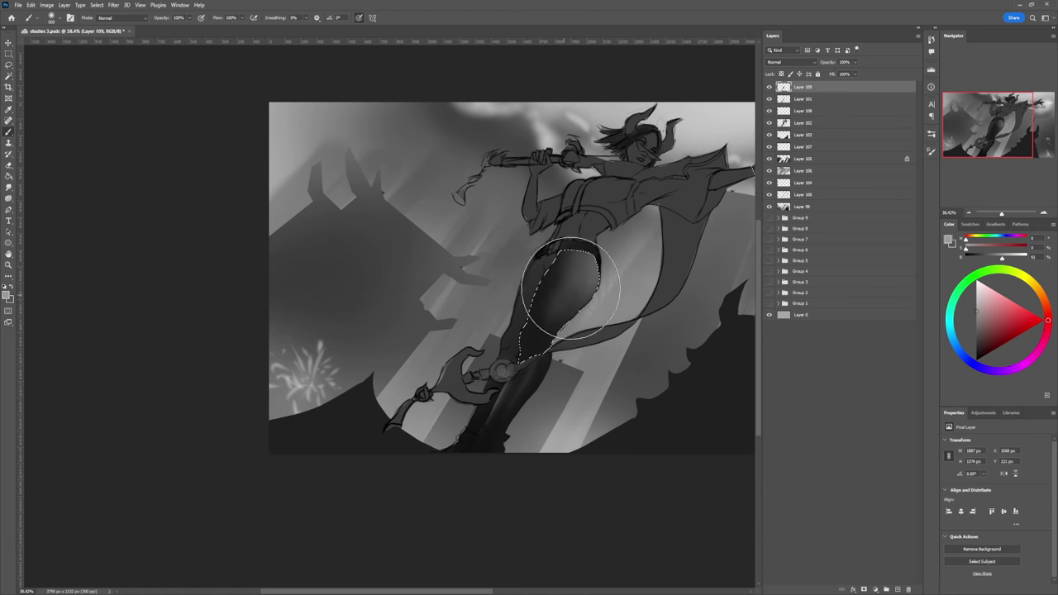
pyautogui.moveTo(552, 316); pyautogui.dragTo(539, 356)
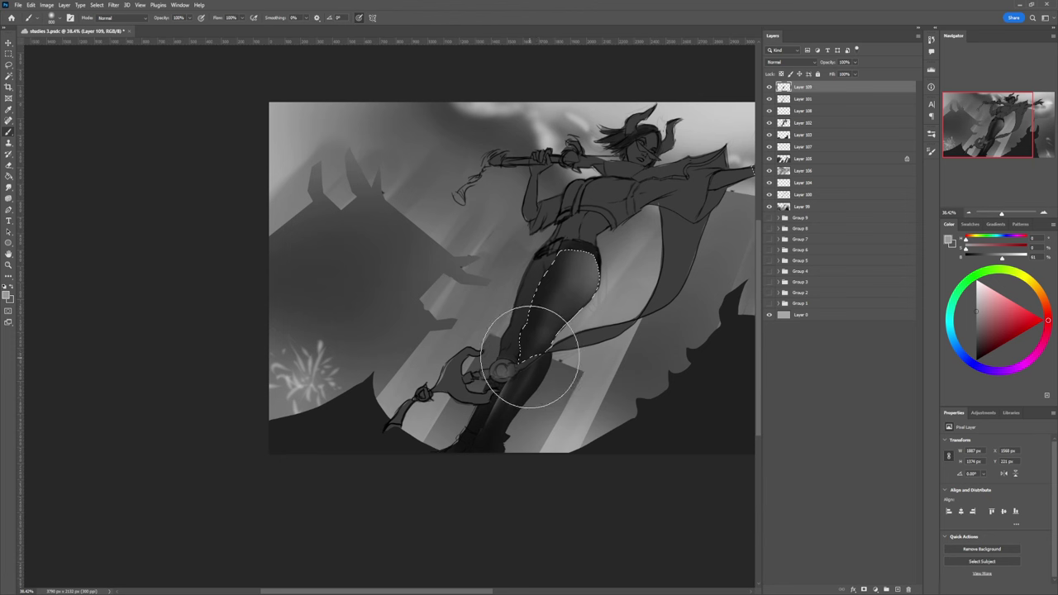
pyautogui.moveTo(564, 292)
pyautogui.mouseDown()
pyautogui.moveTo(532, 353)
pyautogui.moveTo(573, 270)
pyautogui.mouseUp()
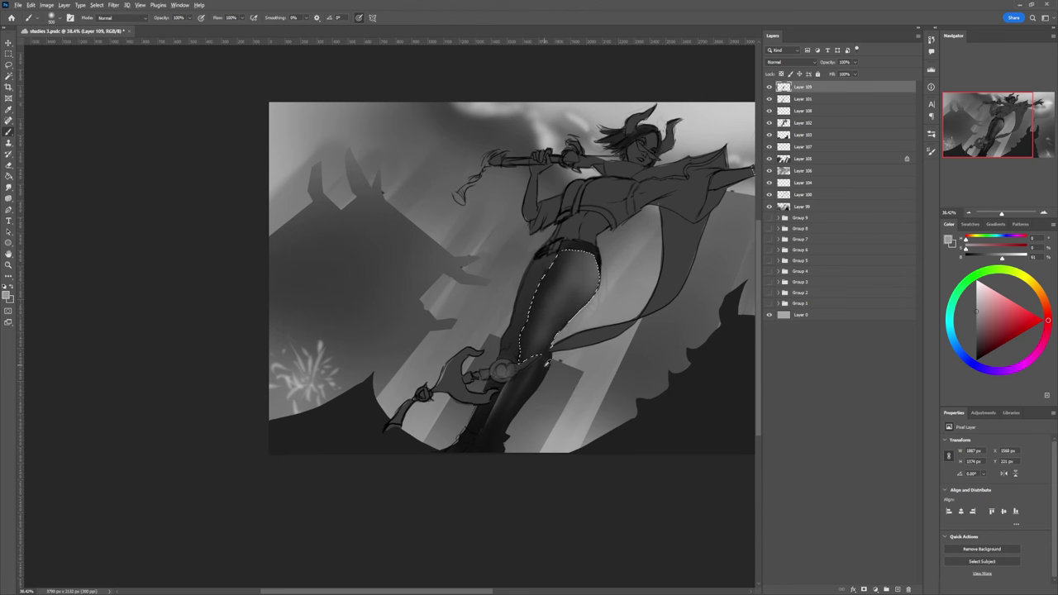
# Step: Sample a near-black beside the knee, darken the thigh's inner side with a large soft brush, and undo the last stroke on its back edge
pyautogui.keyDown('alt'); pyautogui.click(550, 369); pyautogui.keyUp('alt')
pyautogui.press(']')
pyautogui.press(']')
pyautogui.press(']')
pyautogui.press(']')
pyautogui.press(']')
pyautogui.press(']')
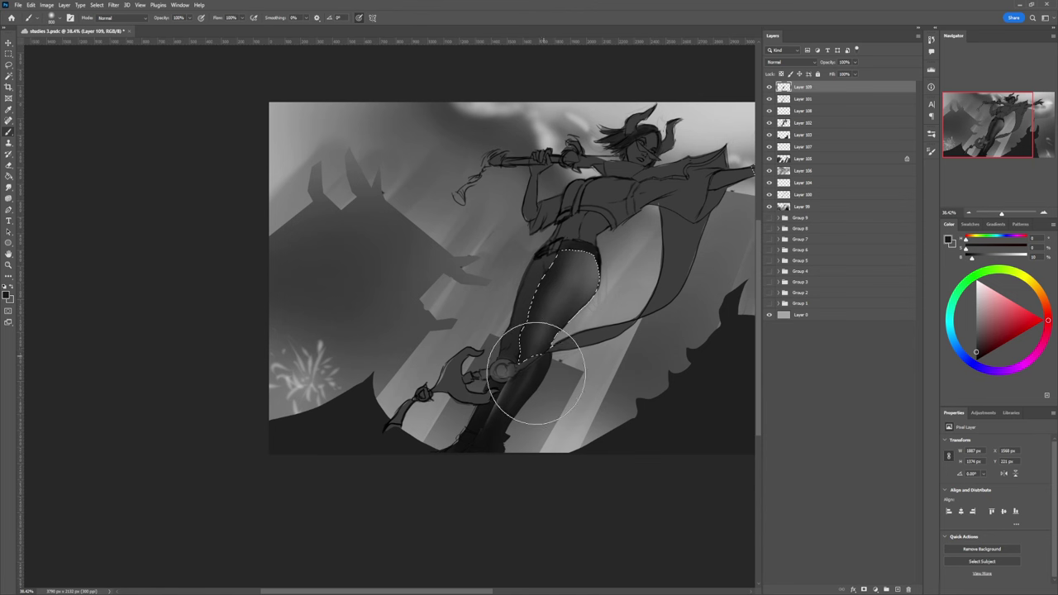
pyautogui.moveTo(536, 338); pyautogui.dragTo(552, 272)
pyautogui.moveTo(524, 377); pyautogui.dragTo(551, 277)
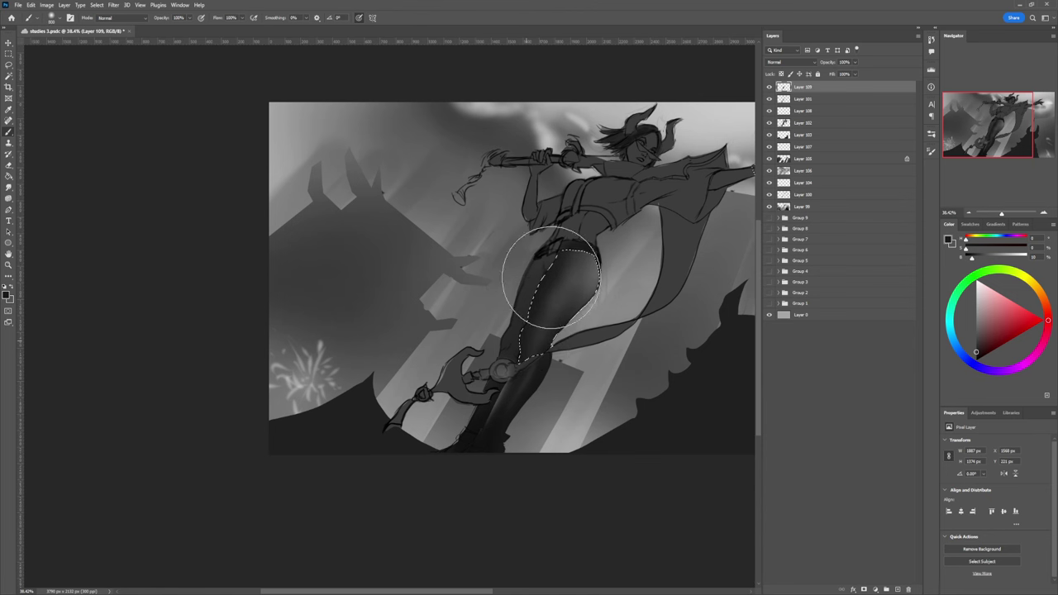
pyautogui.moveTo(575, 317); pyautogui.dragTo(595, 294)
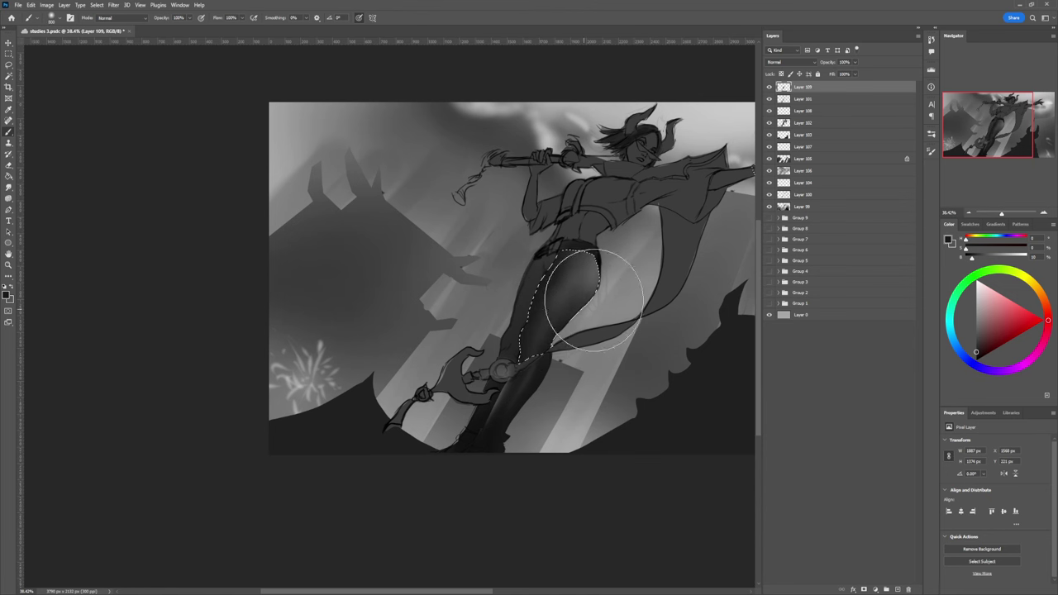
pyautogui.hotkey('ctrl', 'z')
# Step: Brighten the hip and upper thigh with a soft light grey highlight using a smaller brush
pyautogui.press('[')
pyautogui.press('[')
pyautogui.press('[')
pyautogui.press('[')
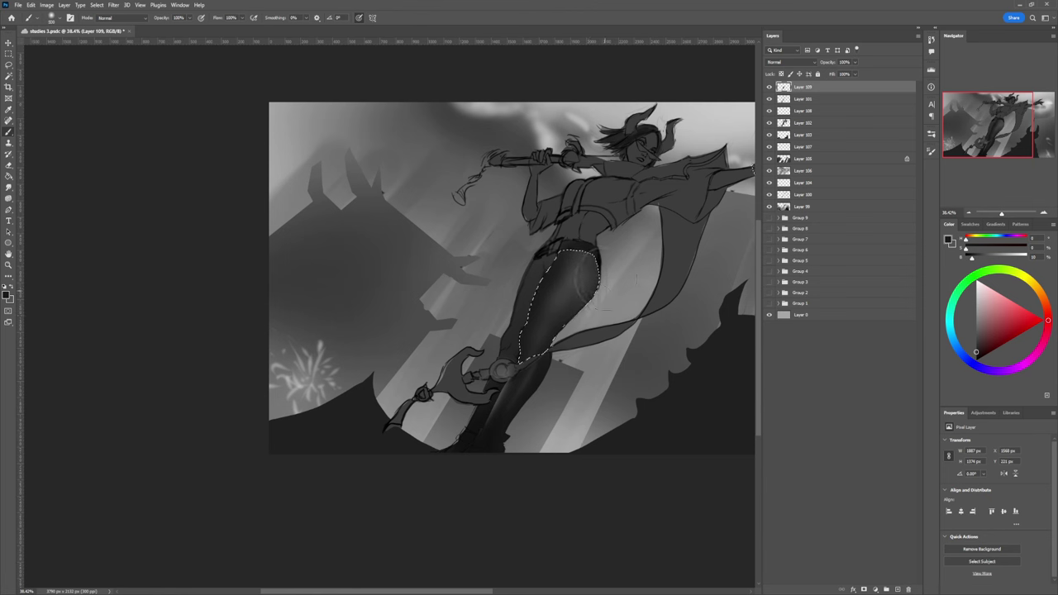
pyautogui.click(976, 314)
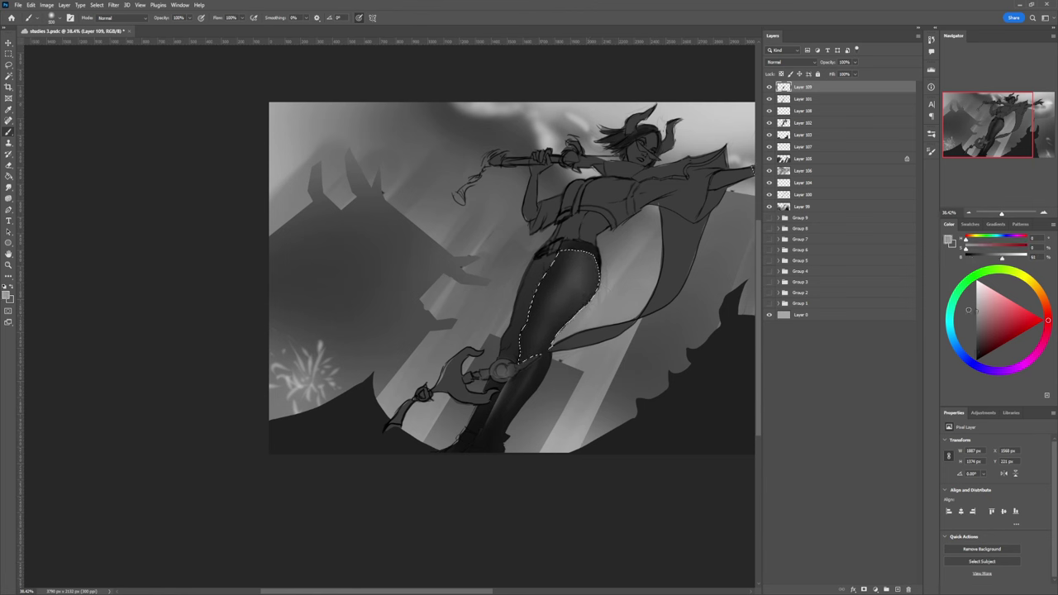
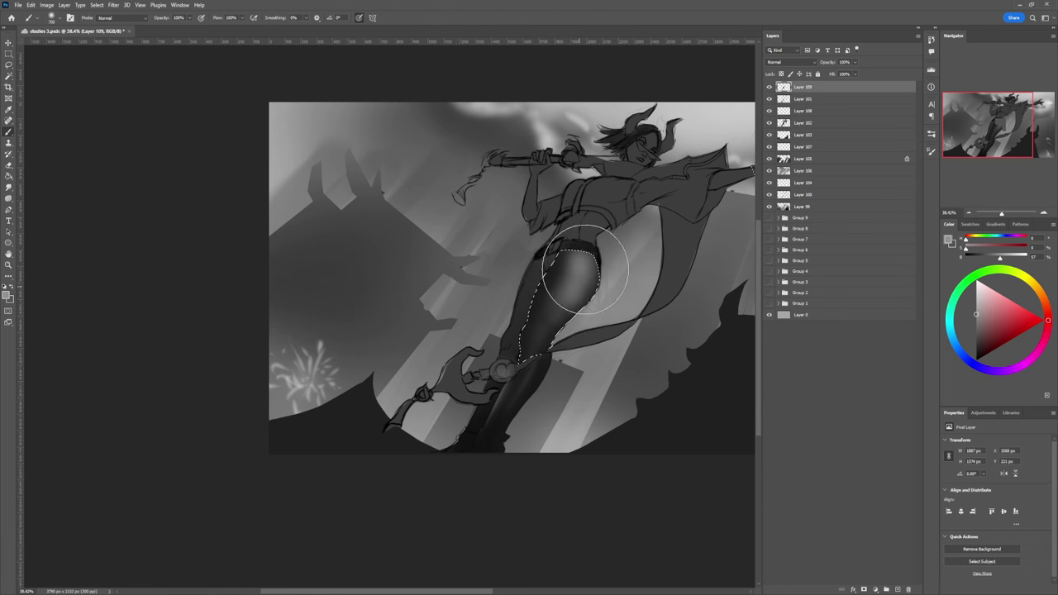
# Step: Soften the upper inner edge of the thigh with a mid grey of 42% brightness and a larger soft brush
pyautogui.click(976, 326)
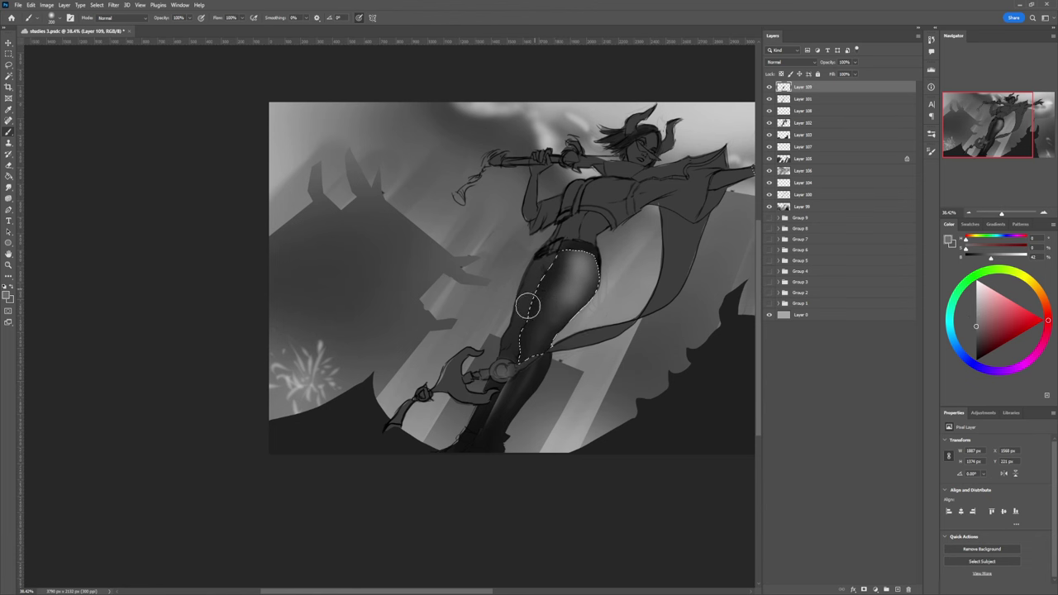
pyautogui.press(']')
pyautogui.press(']')
pyautogui.press(']')
pyautogui.press(']')
pyautogui.press(']')
pyautogui.moveTo(554, 257)
pyautogui.mouseDown()
pyautogui.moveTo(512, 334)
pyautogui.moveTo(540, 264)
pyautogui.moveTo(525, 293)
pyautogui.moveTo(563, 283)
pyautogui.mouseUp()
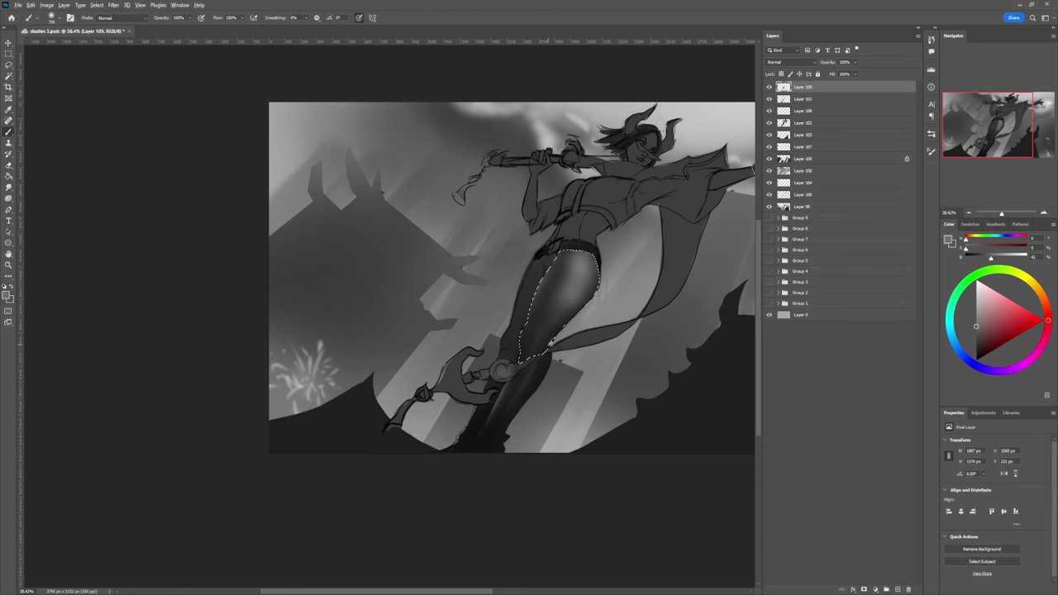
# Step: Sample a dark grey from above the knee and darken the thigh's back edge with an enlarged soft brush
pyautogui.keyDown('alt'); pyautogui.click(537, 349); pyautogui.keyUp('alt')
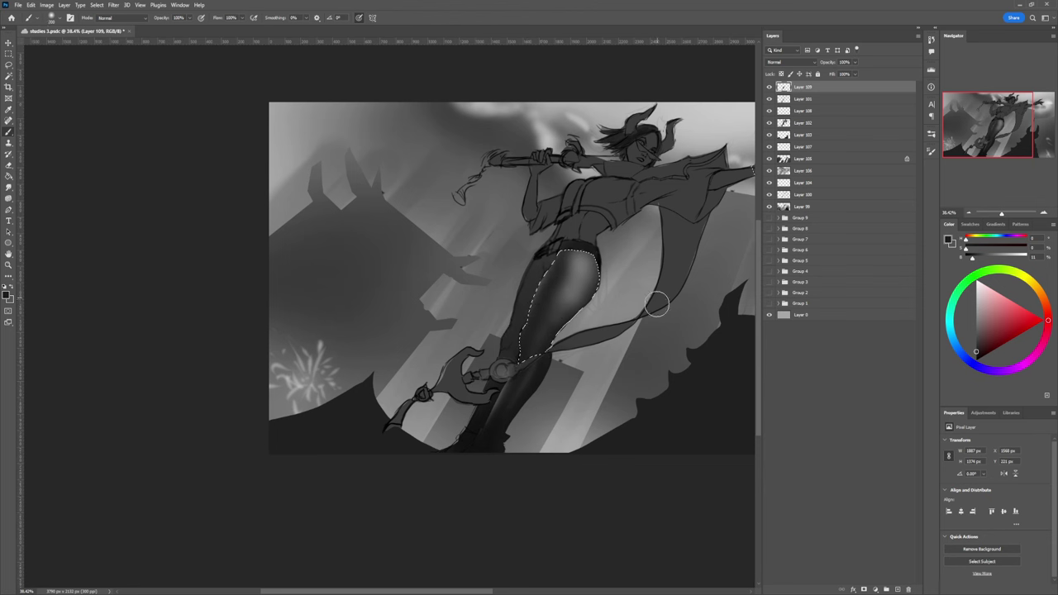
pyautogui.press(']')
pyautogui.press(']')
pyautogui.press(']')
pyautogui.press(']')
pyautogui.press(']')
pyautogui.press(']')
pyautogui.press(']')
pyautogui.moveTo(600, 274)
pyautogui.mouseDown()
pyautogui.moveTo(567, 332)
pyautogui.moveTo(585, 307)
pyautogui.mouseUp()
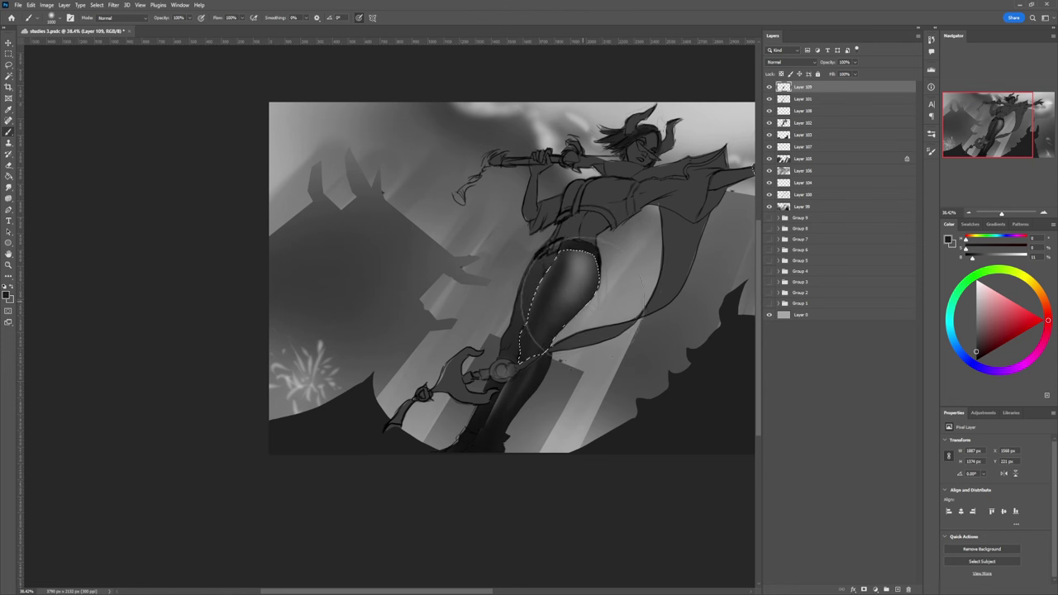
# Step: Sample a dark grey from the middle of the thigh and blend it down to the knee and along the back edge
pyautogui.keyDown('alt'); pyautogui.click(564, 304); pyautogui.keyUp('alt')
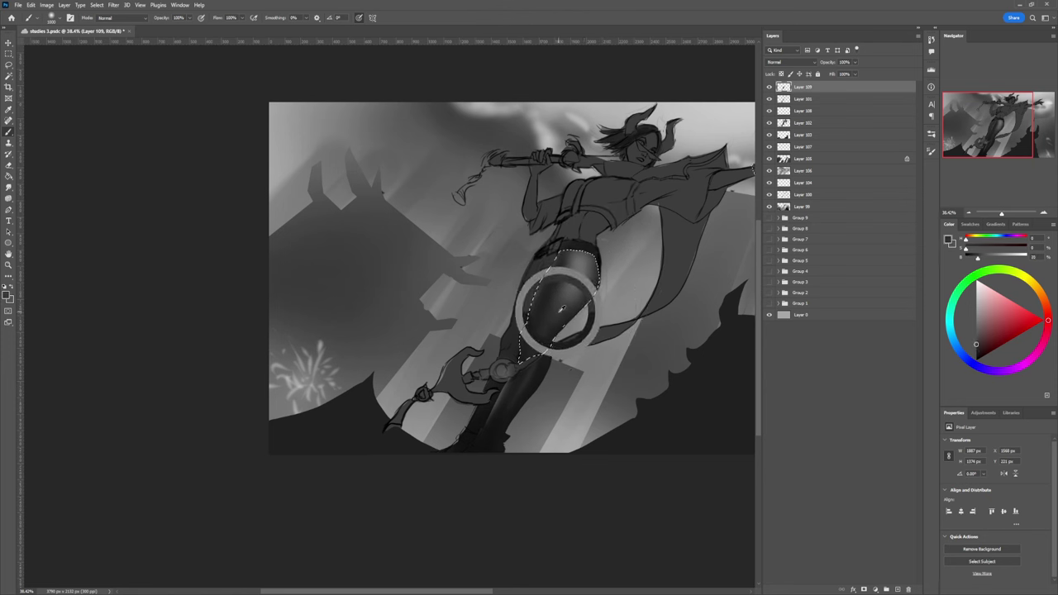
pyautogui.keyDown('alt'); pyautogui.click(562, 303); pyautogui.keyUp('alt')
pyautogui.moveTo(565, 307)
pyautogui.mouseDown()
pyautogui.moveTo(546, 320)
pyautogui.moveTo(553, 307)
pyautogui.moveTo(547, 355)
pyautogui.mouseUp()
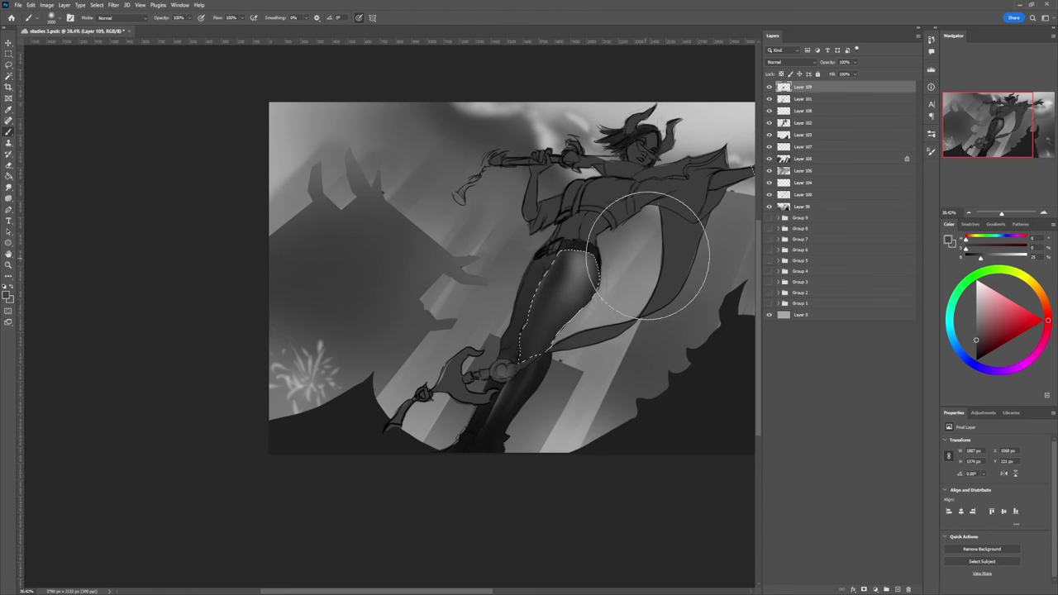
pyautogui.moveTo(648, 256)
pyautogui.mouseDown()
pyautogui.moveTo(619, 295)
pyautogui.moveTo(591, 283)
pyautogui.moveTo(619, 278)
pyautogui.moveTo(601, 292)
pyautogui.mouseUp()
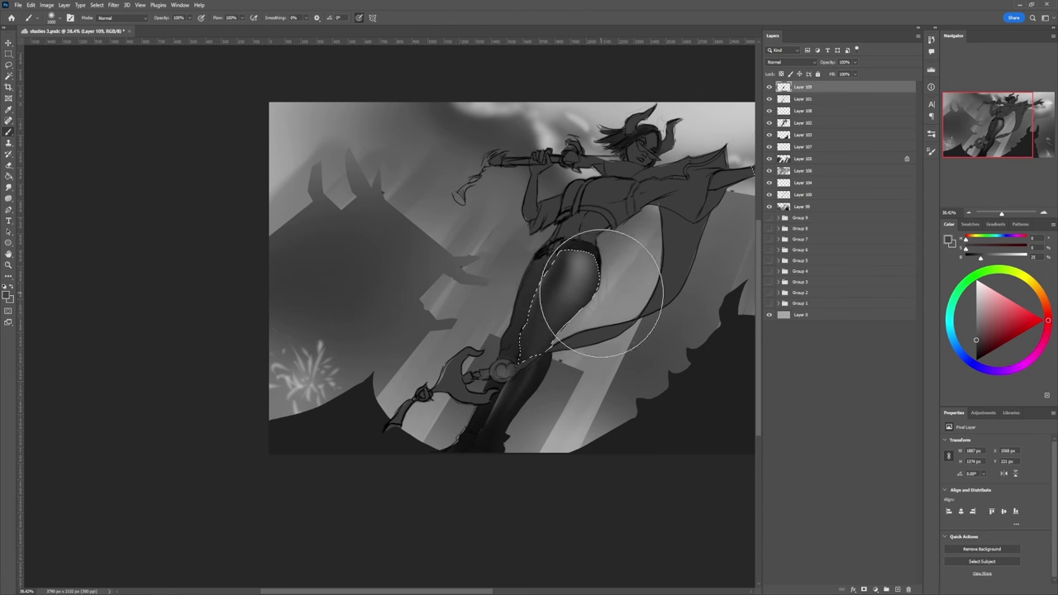
# Step: Deepen the shadow on the lower thigh with a near-black and a smaller soft brush, and clear the selection
pyautogui.click(973, 353)
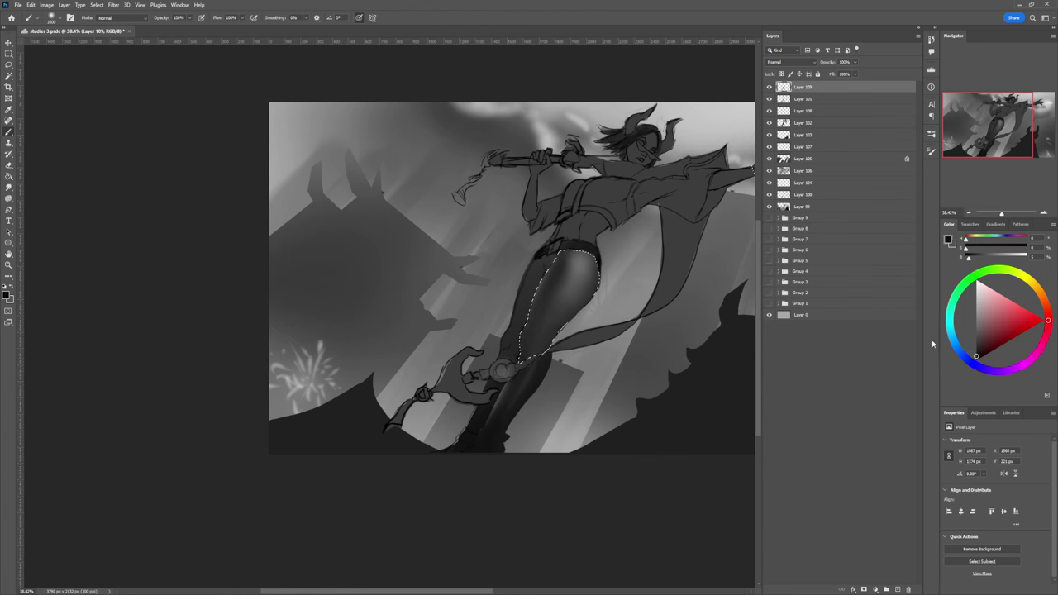
pyautogui.press('[')
pyautogui.press('[')
pyautogui.press('[')
pyautogui.moveTo(537, 353)
pyautogui.mouseDown()
pyautogui.moveTo(522, 296)
pyautogui.moveTo(542, 329)
pyautogui.moveTo(538, 296)
pyautogui.moveTo(546, 304)
pyautogui.moveTo(527, 336)
pyautogui.moveTo(560, 277)
pyautogui.moveTo(529, 337)
pyautogui.moveTo(567, 257)
pyautogui.moveTo(529, 338)
pyautogui.moveTo(589, 304)
pyautogui.moveTo(605, 268)
pyautogui.moveTo(595, 294)
pyautogui.moveTo(653, 285)
pyautogui.mouseUp()
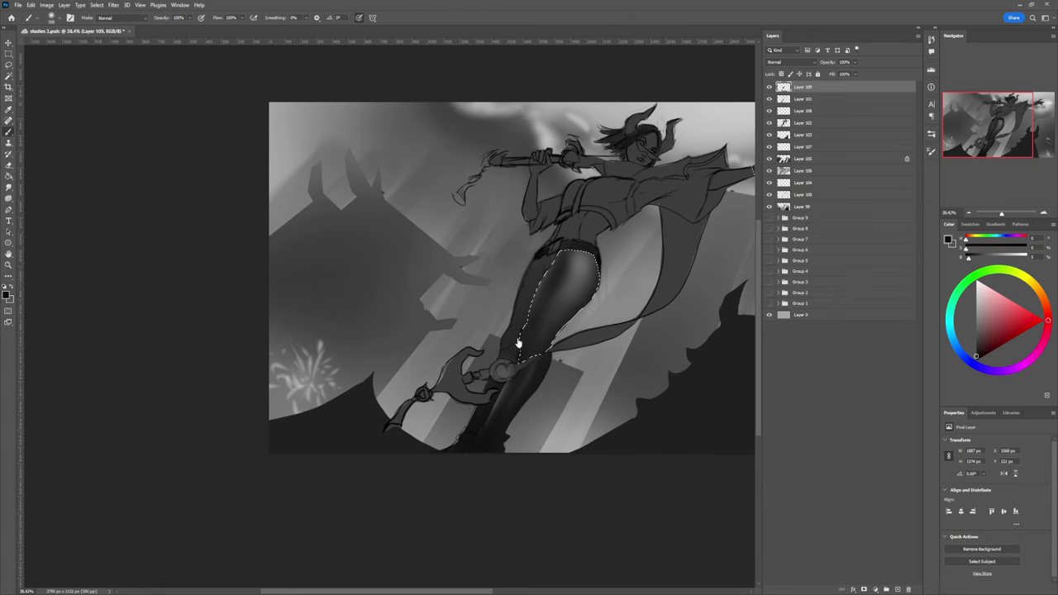
pyautogui.press('l')
pyautogui.hotkey('ctrl', 'd')
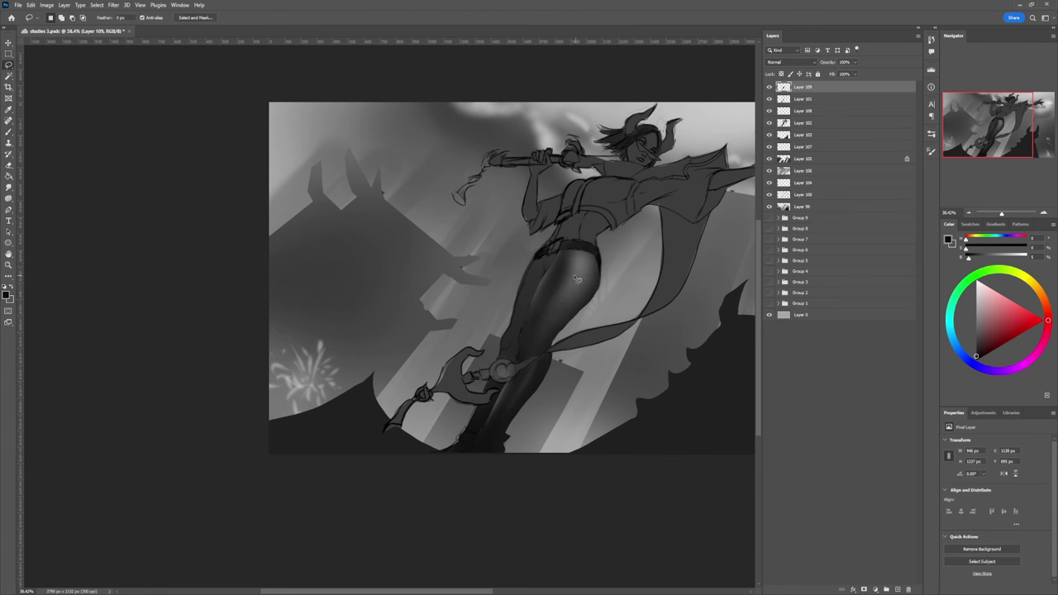
# Step: Check Layers 109 and 101 by toggling their visibility, and add a new layer directly above Layer 101
pyautogui.press('z')
pyautogui.moveTo(555, 339); pyautogui.dragTo(507, 331)
pyautogui.moveTo(589, 272); pyautogui.dragTo(619, 270)
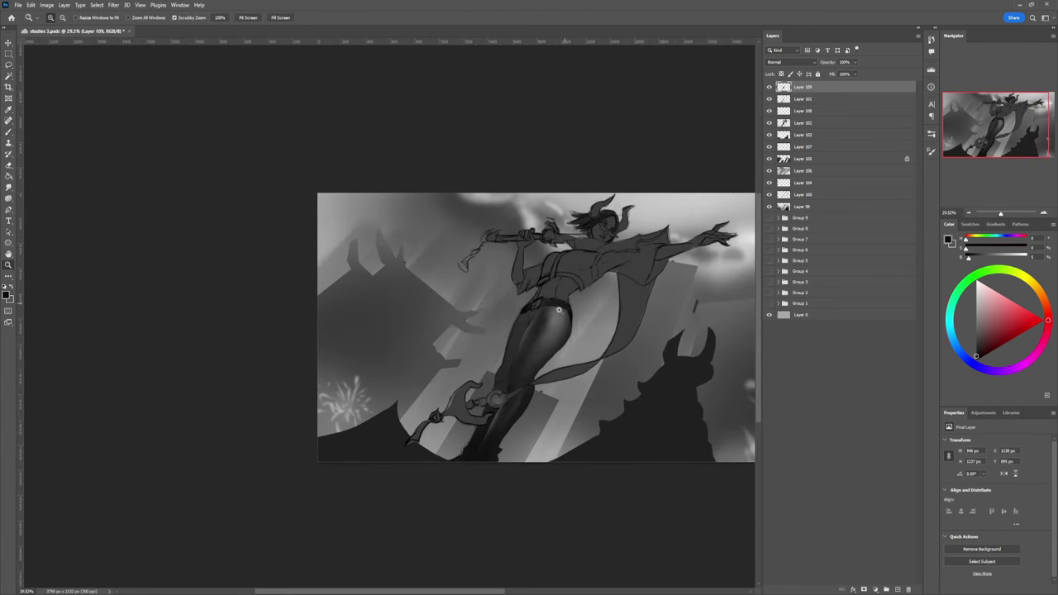
pyautogui.press('l')
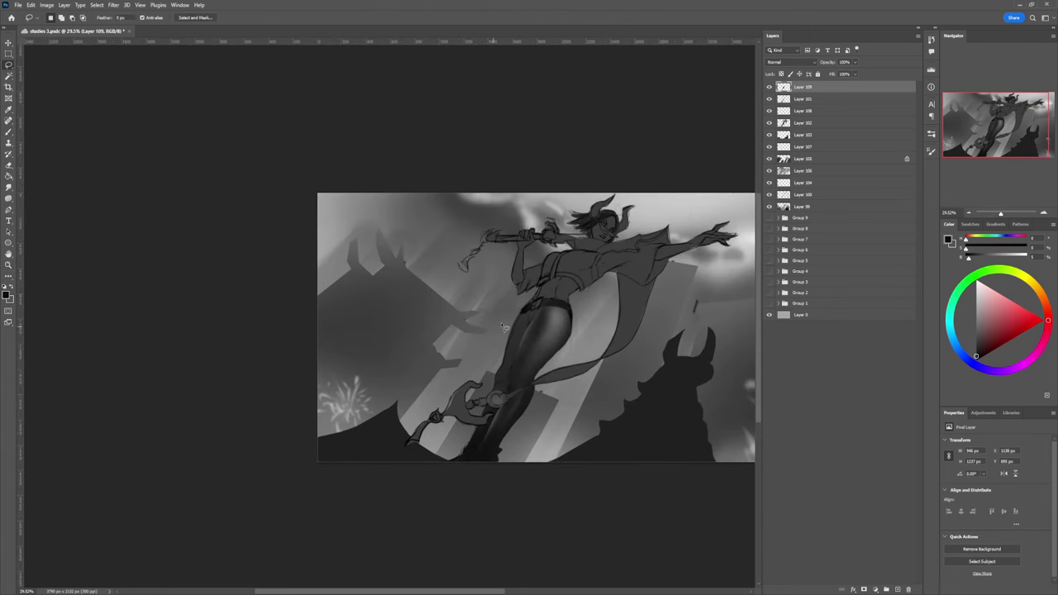
pyautogui.click(771, 87)
pyautogui.click(770, 87)
pyautogui.click(799, 99)
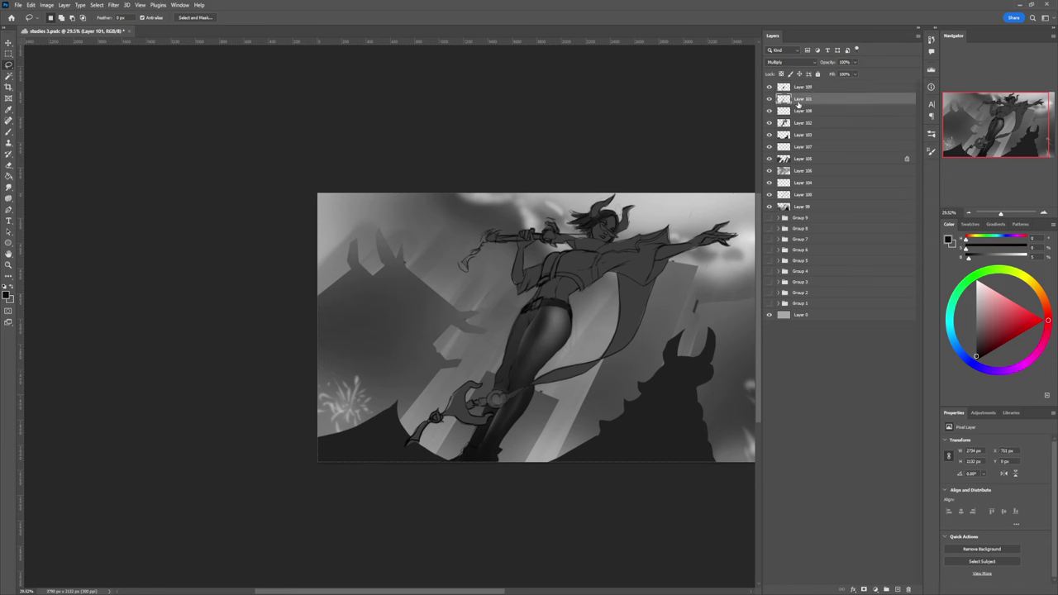
pyautogui.click(769, 100)
pyautogui.click(770, 99)
pyautogui.hotkey('ctrl', 'shift', 'alt', 'n')
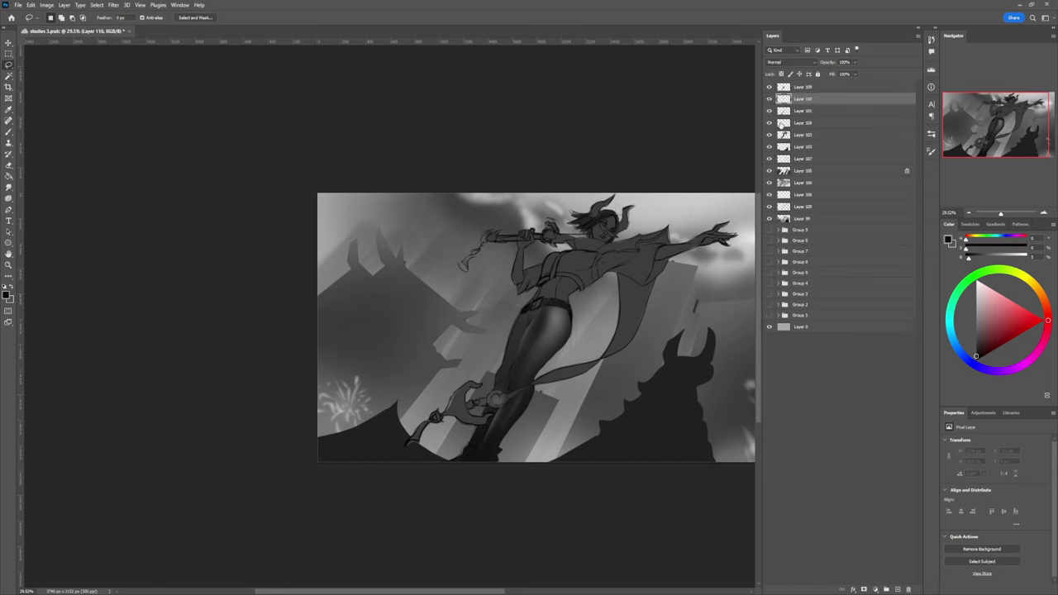
# Step: Check Layer 101 by toggling its visibility, and load the Layer 102 silhouette as the selection
pyautogui.click(769, 110)
pyautogui.click(770, 111)
pyautogui.keyDown('ctrl'); pyautogui.click(784, 135); pyautogui.keyUp('ctrl')
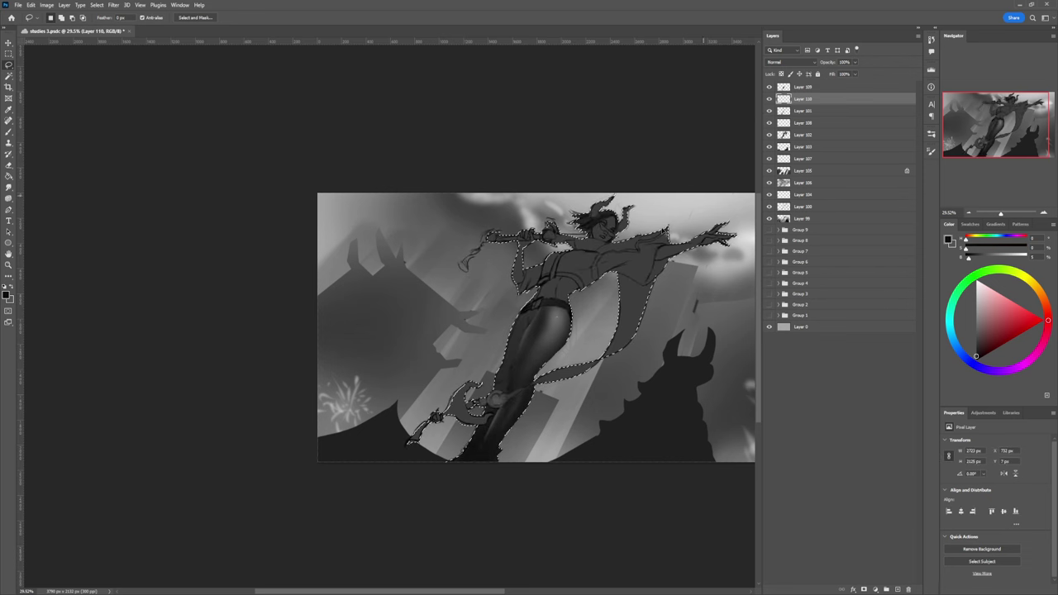
# Step: Paint a soft near-black shadow over the rear thigh on the new layer, enlarging the brush
pyautogui.press('b')
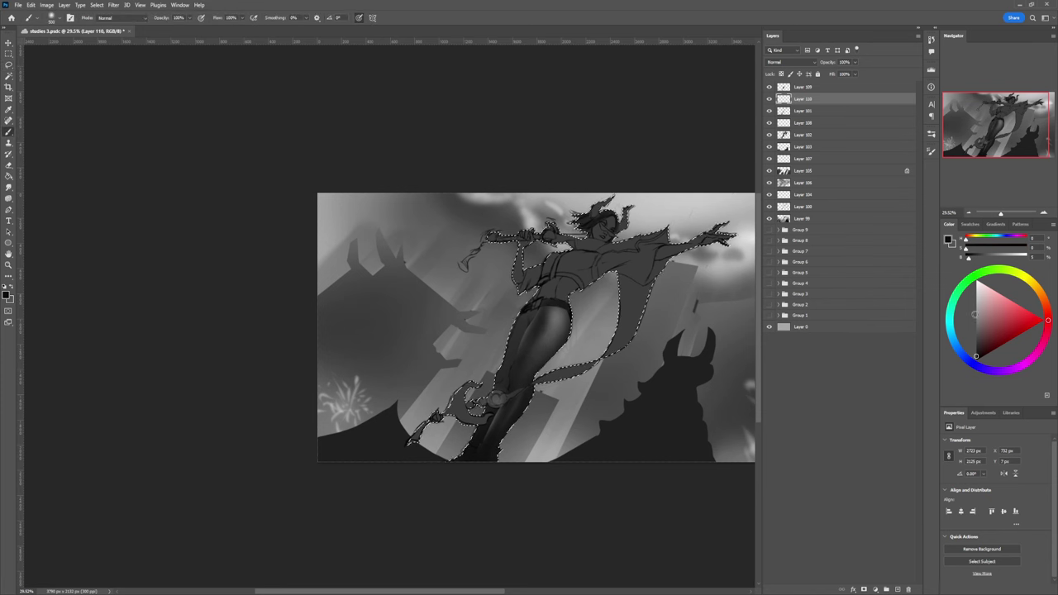
pyautogui.moveTo(522, 342)
pyautogui.mouseDown()
pyautogui.moveTo(478, 451)
pyautogui.moveTo(533, 321)
pyautogui.moveTo(528, 335)
pyautogui.mouseUp()
pyautogui.press(']')
pyautogui.press(']')
pyautogui.press(']')
# Step: Paint a soft edge light down the rear thigh to the knee in a grey of 52% brightness with a smaller brush
pyautogui.click(977, 319)
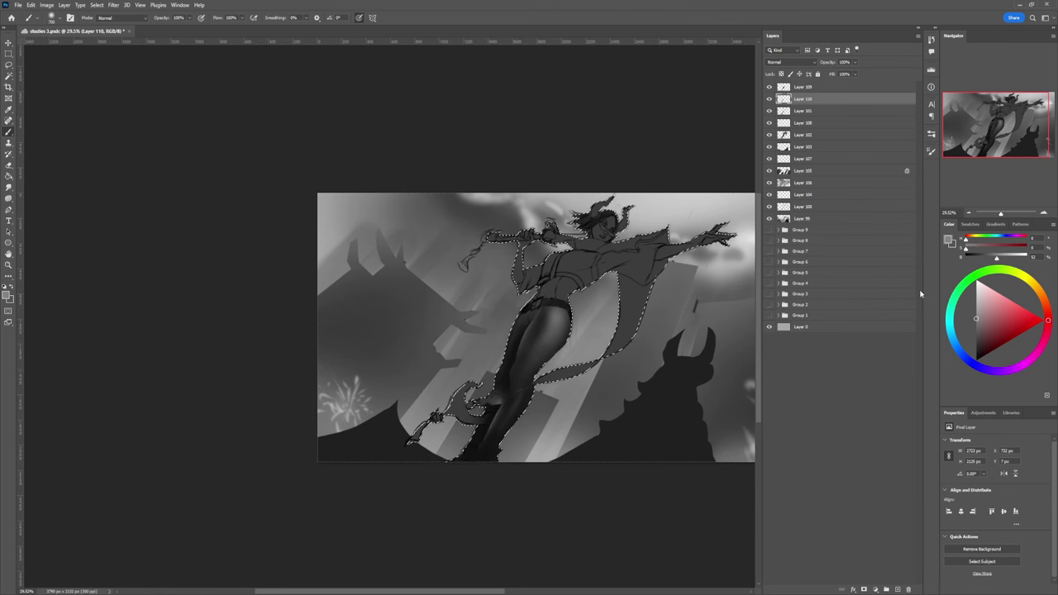
pyautogui.press('[')
pyautogui.press('[')
pyautogui.press('[')
pyautogui.press('[')
pyautogui.press('[')
pyautogui.press(']')
pyautogui.press(']')
pyautogui.press(']')
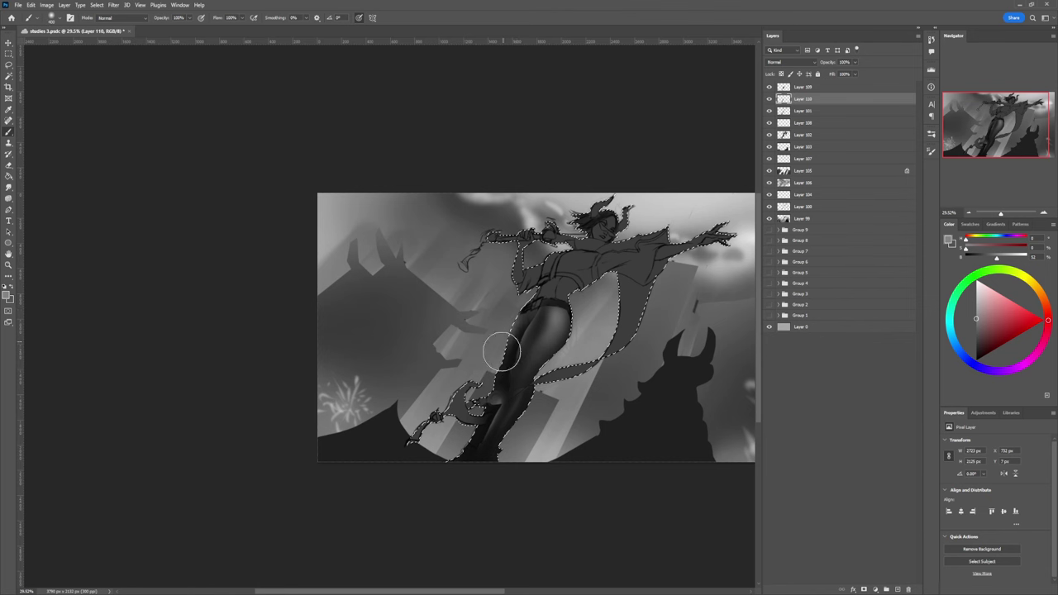
pyautogui.moveTo(503, 340); pyautogui.dragTo(488, 387)
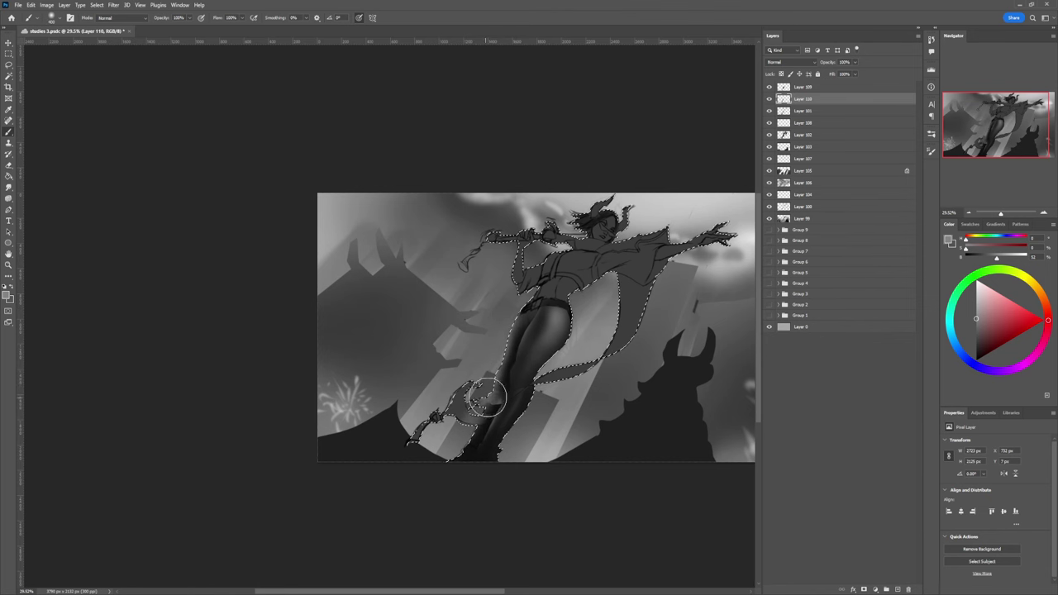
# Step: Extend the soft shading of the rear thigh up to the hip, sample a near-black tone, and clear the selection
pyautogui.moveTo(505, 337)
pyautogui.mouseDown()
pyautogui.moveTo(515, 323)
pyautogui.moveTo(533, 335)
pyautogui.moveTo(524, 354)
pyautogui.moveTo(573, 323)
pyautogui.moveTo(548, 362)
pyautogui.moveTo(555, 351)
pyautogui.moveTo(505, 390)
pyautogui.moveTo(528, 322)
pyautogui.mouseUp()
pyautogui.keyDown('alt'); pyautogui.click(509, 385); pyautogui.keyUp('alt')
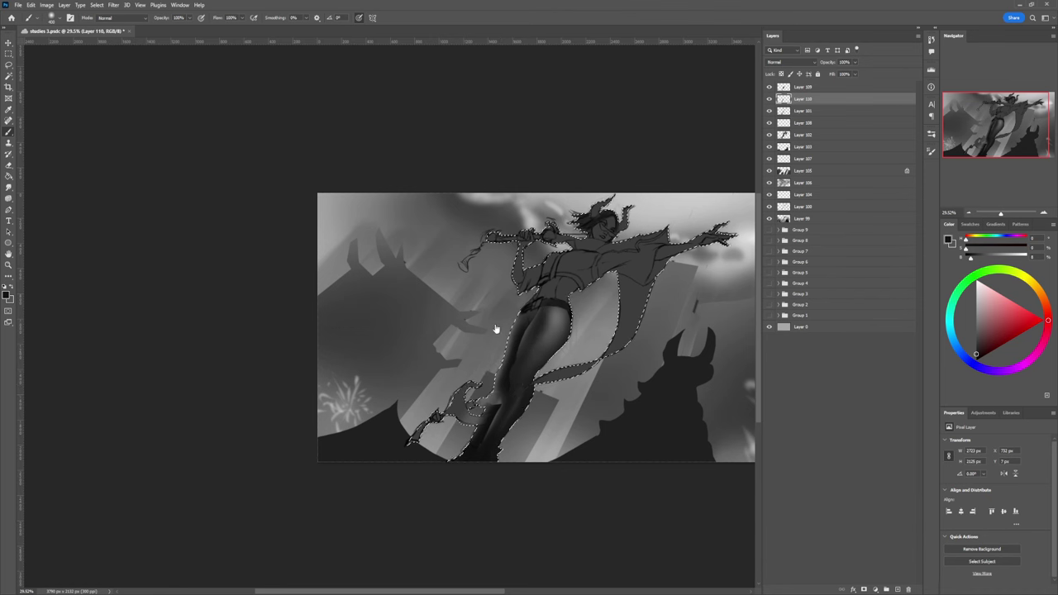
pyautogui.press('l')
pyautogui.hotkey('ctrl', 'd')
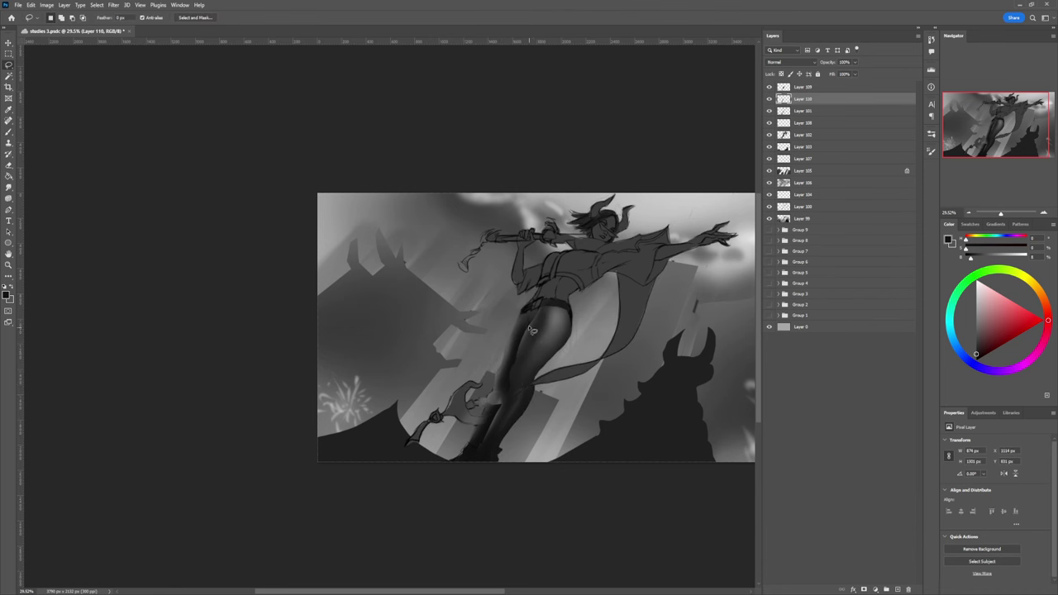
# Step: Lasso a small patch on the front hip below the belt, paint it softly in dark grey of 13% brightness, and deselect
pyautogui.moveTo(544, 313); pyautogui.dragTo(542, 333)
pyautogui.press('b')
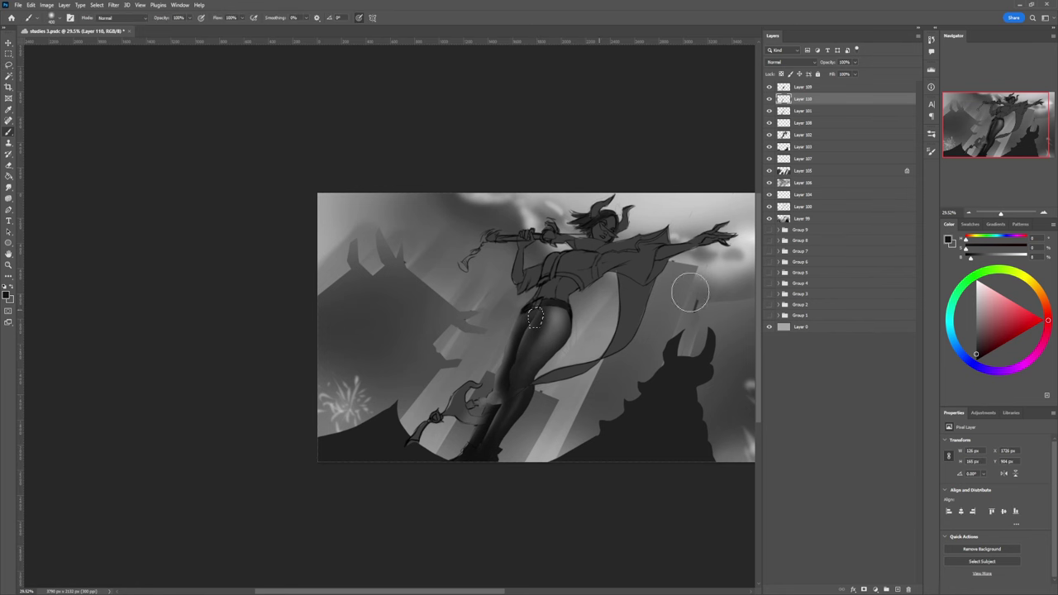
pyautogui.click(975, 322)
pyautogui.click(968, 345)
pyautogui.moveTo(536, 320)
pyautogui.mouseDown()
pyautogui.moveTo(548, 314)
pyautogui.moveTo(546, 329)
pyautogui.moveTo(498, 331)
pyautogui.moveTo(657, 310)
pyautogui.mouseUp()
pyautogui.hotkey('ctrl', 'd')
pyautogui.press('l')
# Step: Paint a soft near-black shadow across the hips below the belt on Layer 109, adjusting the brush size
pyautogui.press('z')
pyautogui.click(802, 88)
pyautogui.moveTo(523, 355); pyautogui.dragTo(544, 344)
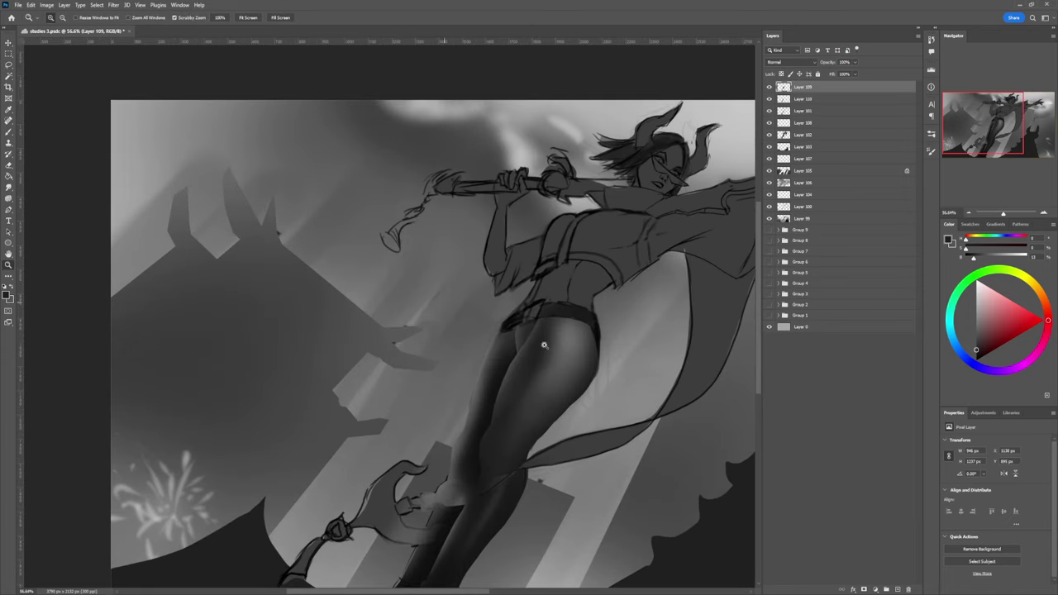
pyautogui.press('b')
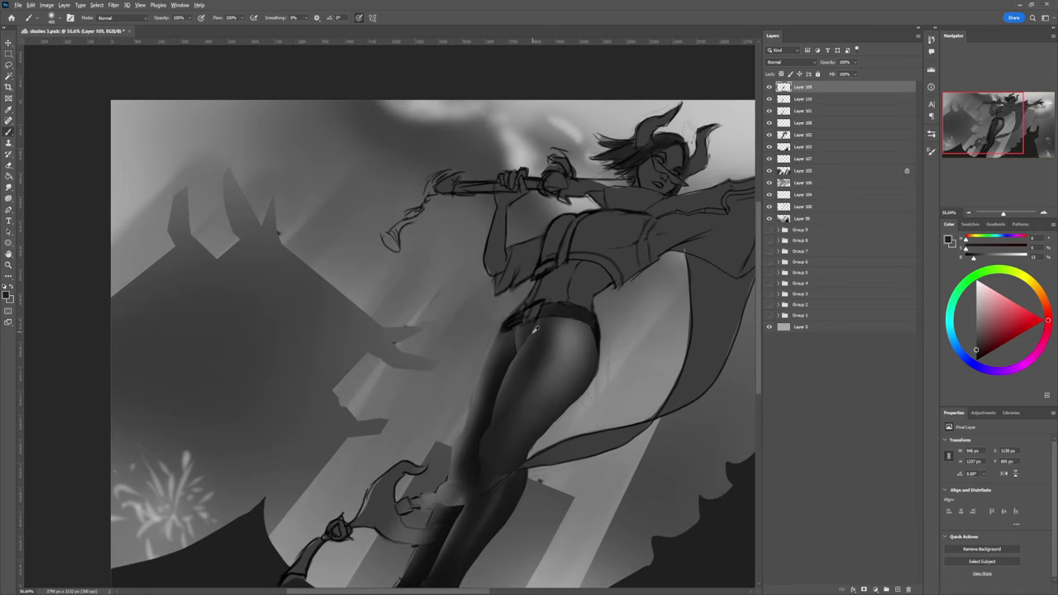
pyautogui.keyDown('alt'); pyautogui.click(533, 334); pyautogui.keyUp('alt')
pyautogui.click(976, 355)
pyautogui.press(']')
pyautogui.press(']')
pyautogui.press(']')
pyautogui.press(']')
pyautogui.press(']')
pyautogui.press(']')
pyautogui.moveTo(534, 330); pyautogui.dragTo(515, 334)
pyautogui.press('[')
pyautogui.press('[')
pyautogui.press('[')
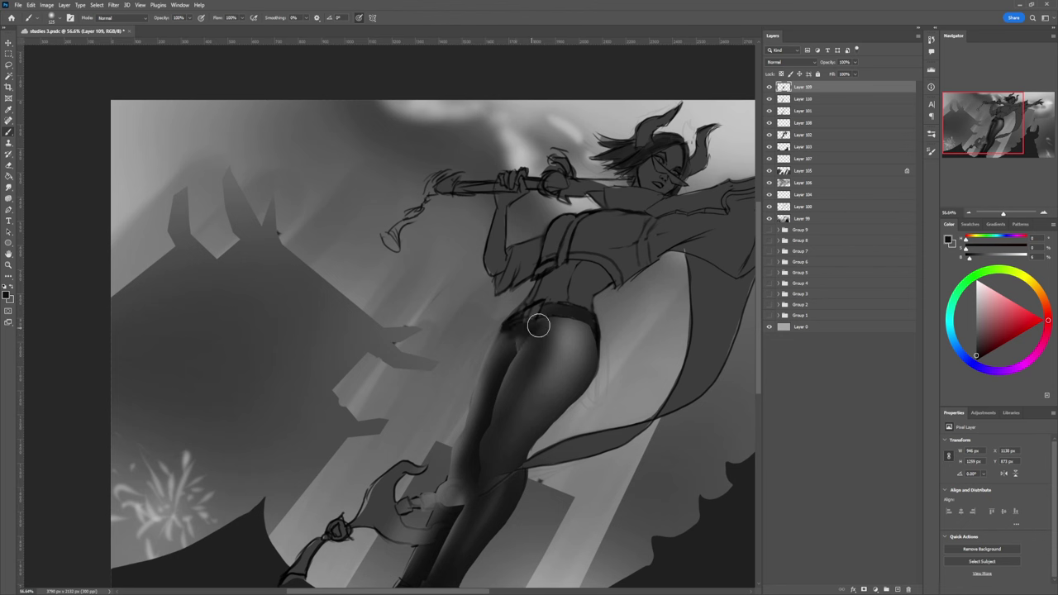
pyautogui.press(']')
pyautogui.press(']')
pyautogui.press(']')
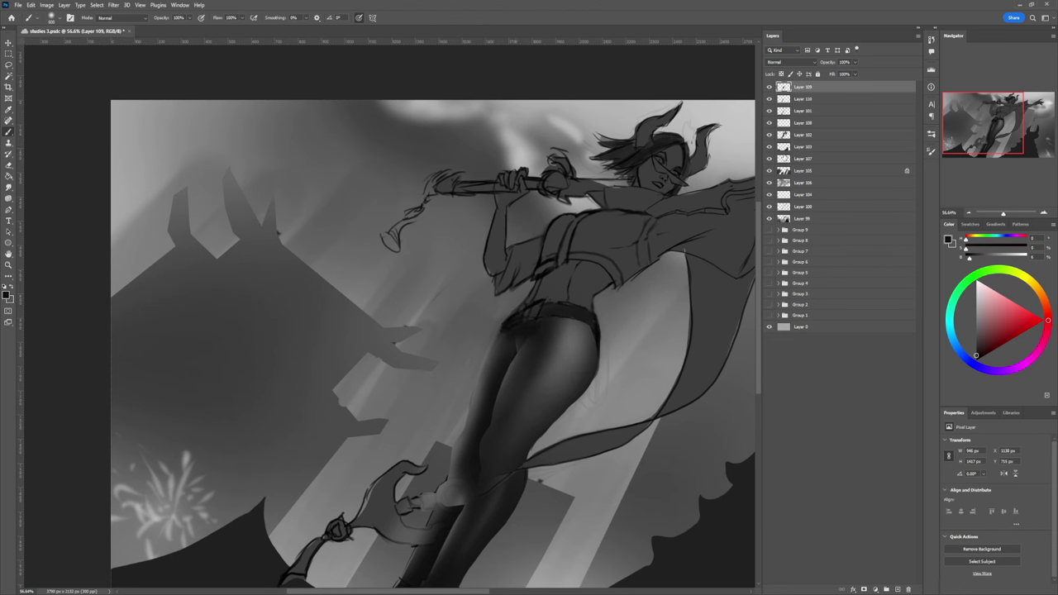
# Step: Load the Layer 102 silhouette as the selection and touch up the crease between the thighs in a sampled grey with a small brush
pyautogui.keyDown('ctrl'); pyautogui.click(782, 136); pyautogui.keyUp('ctrl')
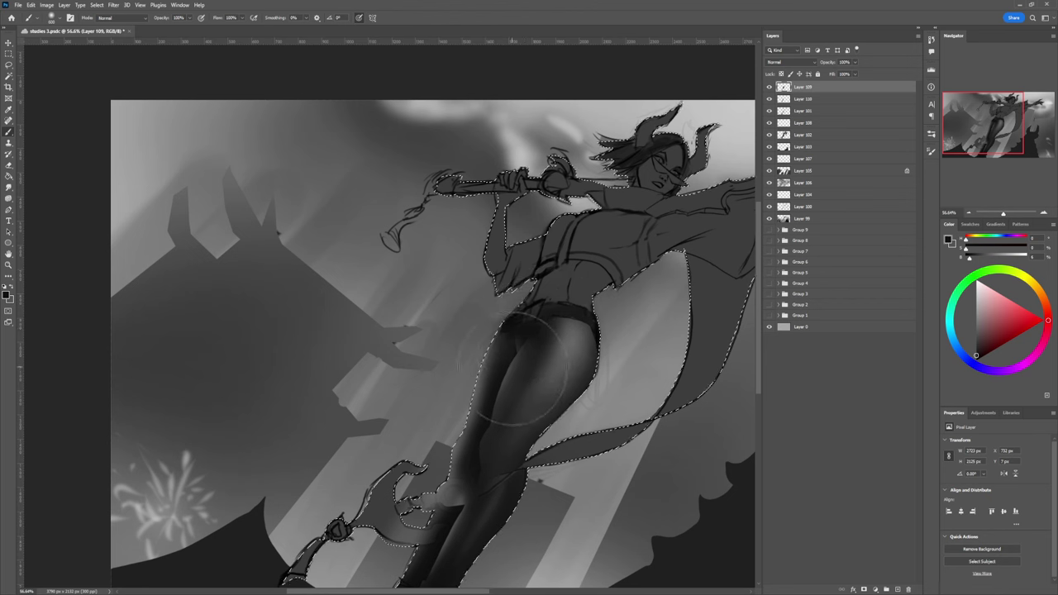
pyautogui.keyDown('alt'); pyautogui.click(514, 355); pyautogui.keyUp('alt')
pyautogui.press('[')
pyautogui.press('[')
pyautogui.press('[')
pyautogui.press('[')
pyautogui.press('[')
pyautogui.press('[')
pyautogui.press('[')
pyautogui.press('[')
pyautogui.press('[')
pyautogui.press('[')
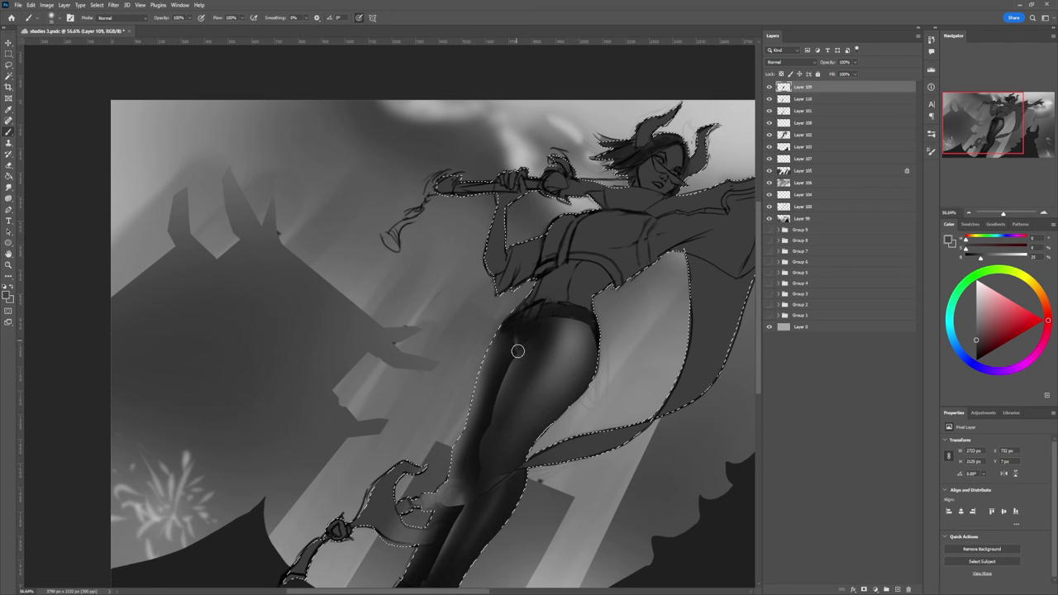
# Step: Darken the area under the belt with sampled near-black and soften the rear hip in a sampled grey with a larger brush
pyautogui.keyDown('alt'); pyautogui.click(526, 334); pyautogui.keyUp('alt')
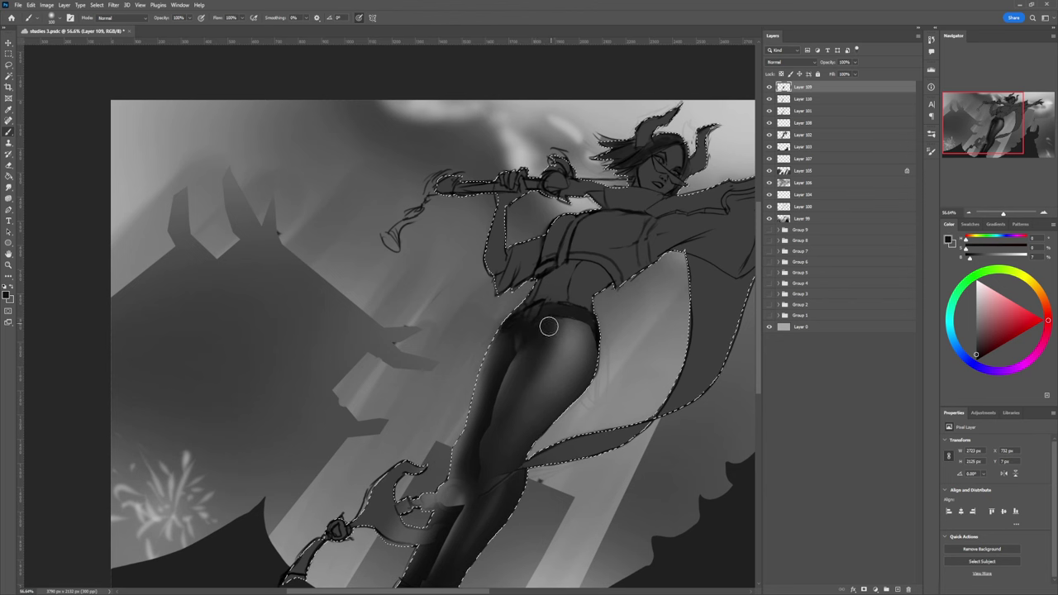
pyautogui.keyDown('alt'); pyautogui.click(503, 361); pyautogui.keyUp('alt')
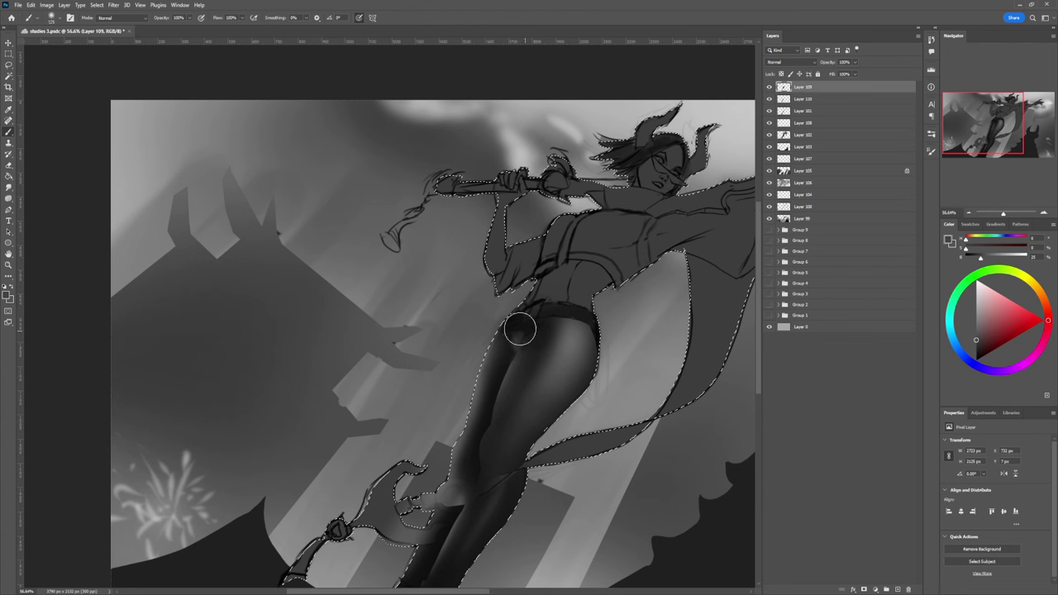
pyautogui.press(']')
pyautogui.press(']')
pyautogui.press(']')
pyautogui.press(']')
pyautogui.press(']')
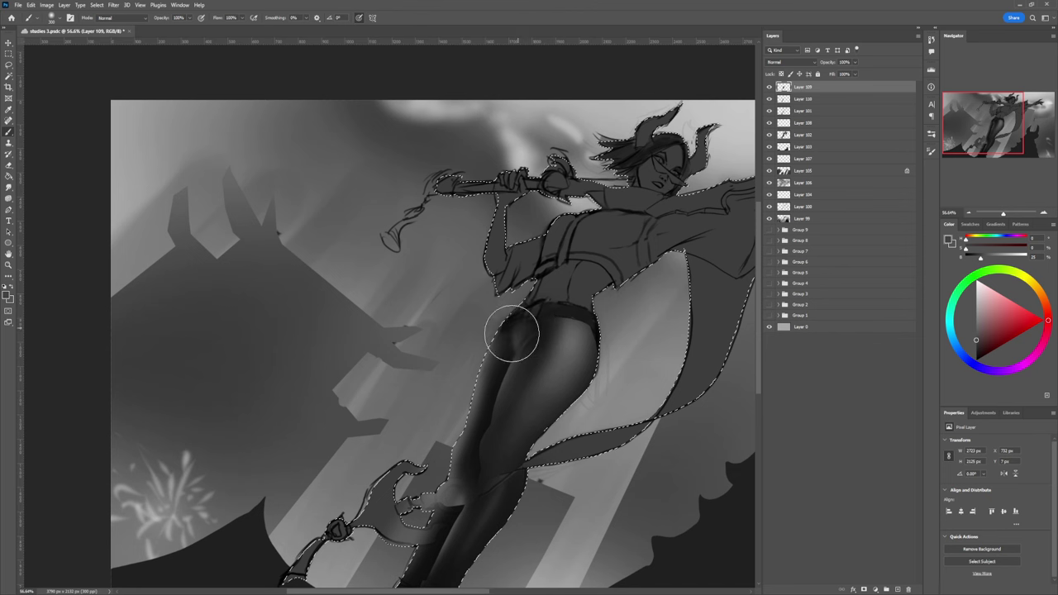
# Step: Paint sampled near-black shading over the rear hip and upper thigh with a smaller brush, and clear the selection
pyautogui.keyDown('alt'); pyautogui.click(537, 341); pyautogui.keyUp('alt')
pyautogui.press('[')
pyautogui.press('[')
pyautogui.press('[')
pyautogui.press('[')
pyautogui.press('[')
pyautogui.press('[')
pyautogui.press('[')
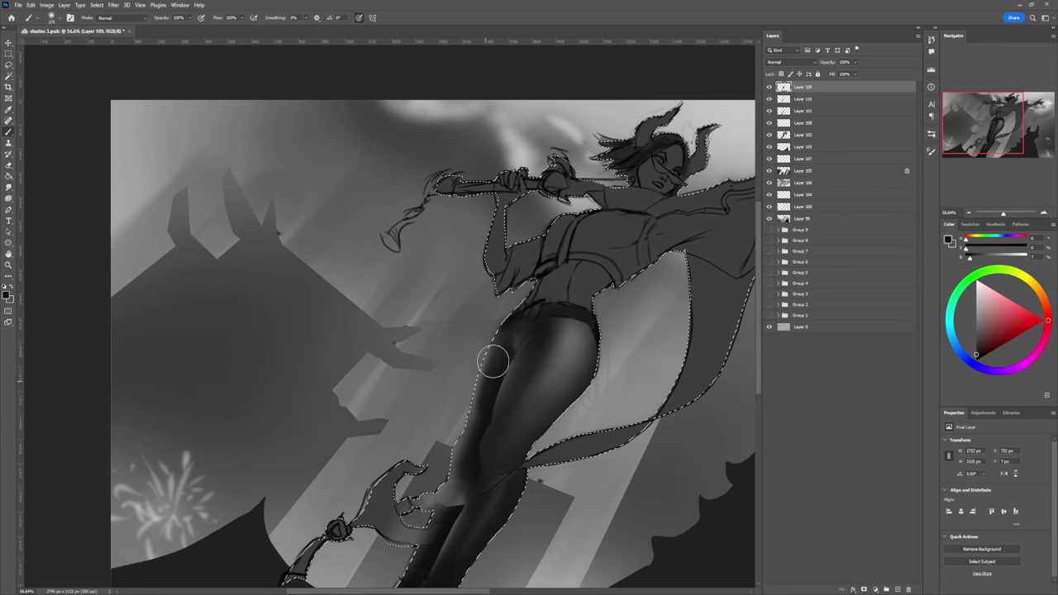
pyautogui.press(']')
pyautogui.press(']')
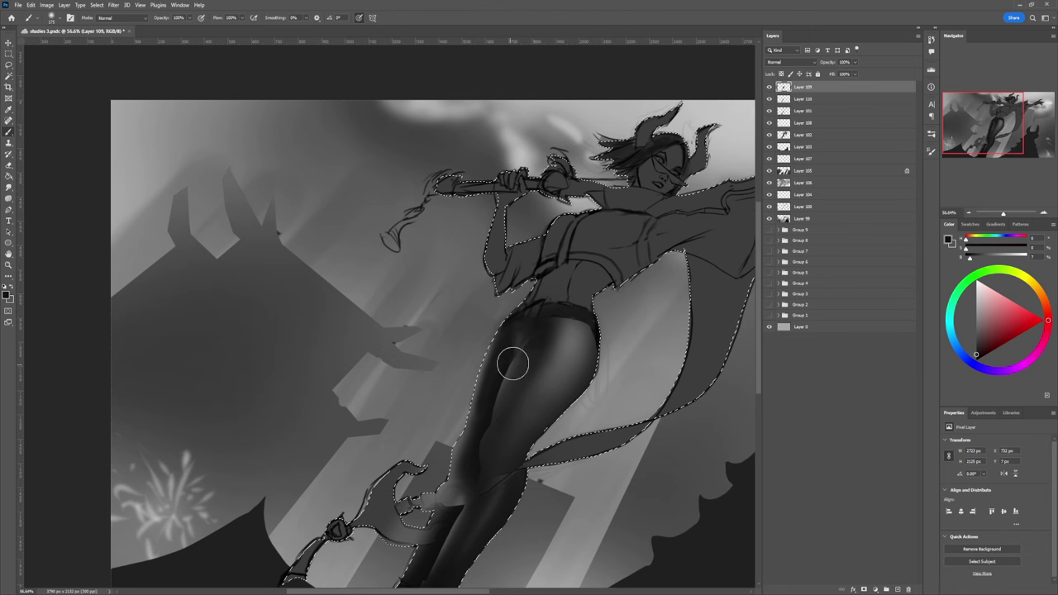
pyautogui.hotkey('ctrl', 'd')
pyautogui.press('l')
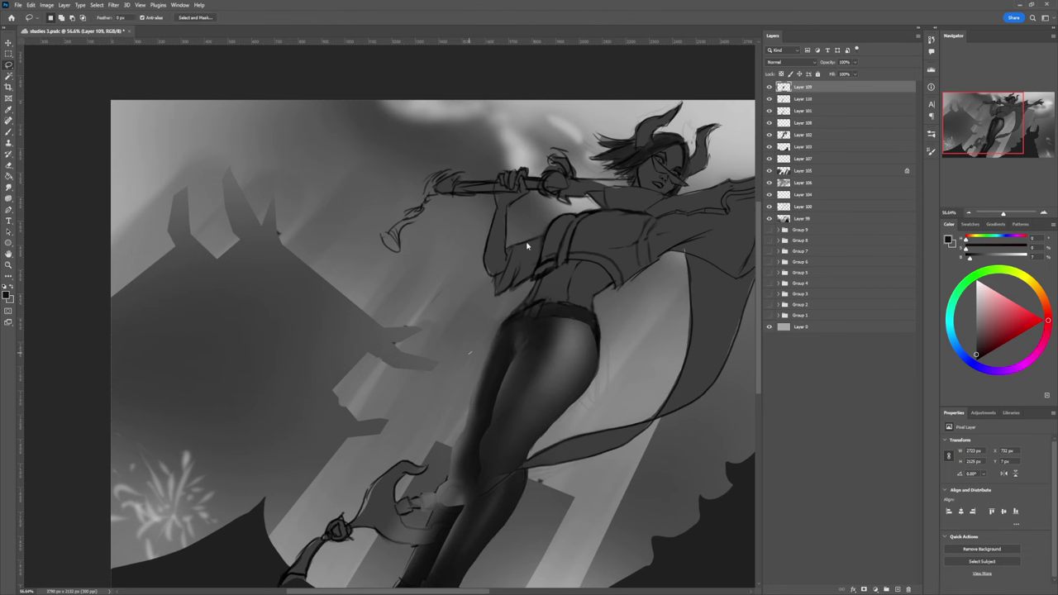
# Step: Add a new layer above Layer 109 and draw a thin light seam line down the front thigh from the hip to the knee
pyautogui.hotkey('ctrl', 'space')
pyautogui.moveTo(522, 322); pyautogui.dragTo(522, 279)
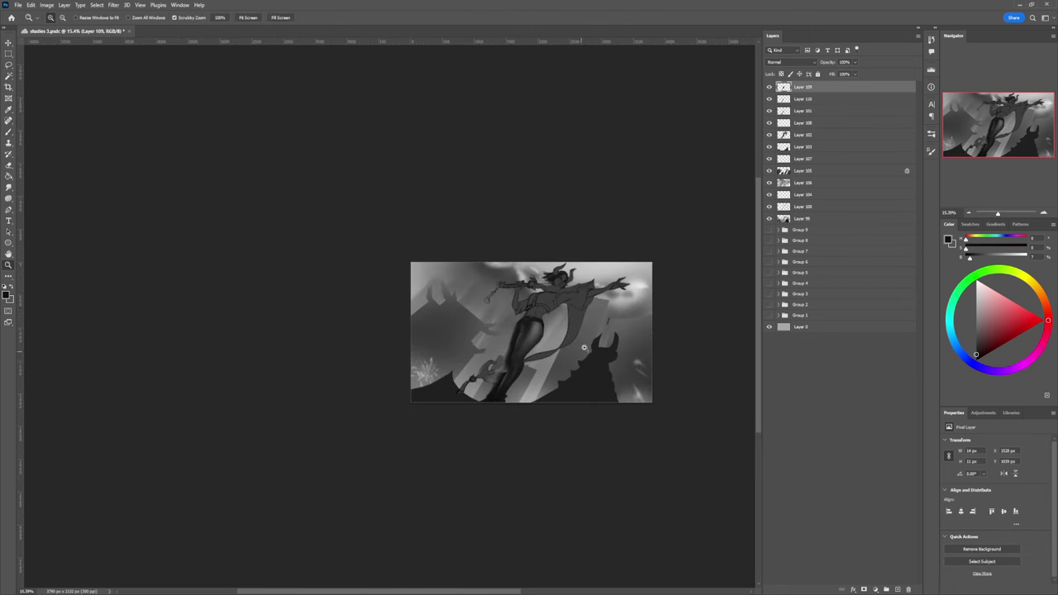
pyautogui.moveTo(535, 323); pyautogui.dragTo(608, 329)
pyautogui.moveTo(533, 381); pyautogui.dragTo(560, 370)
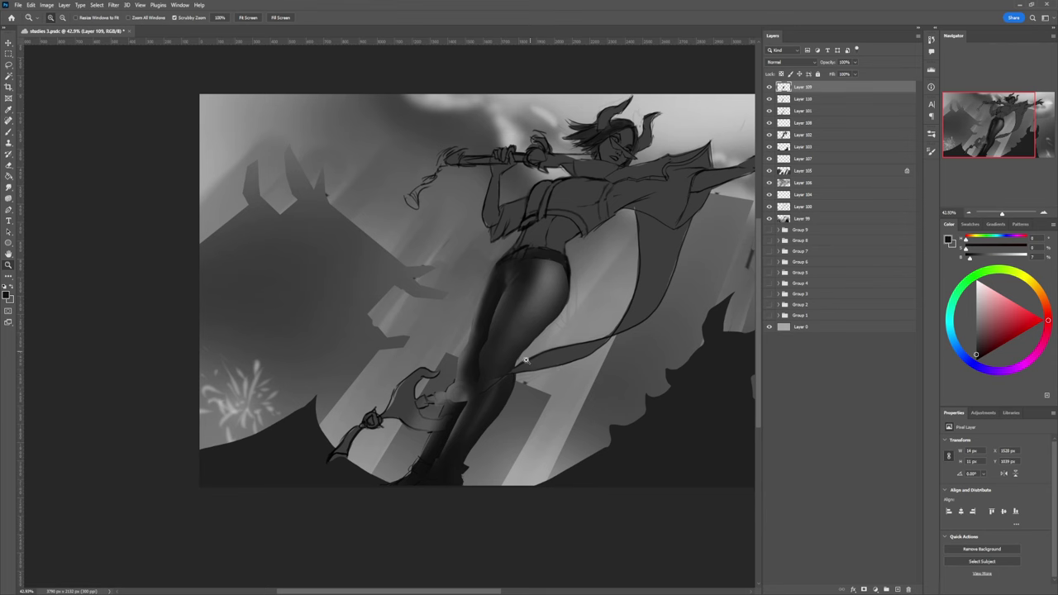
pyautogui.click(500, 394)
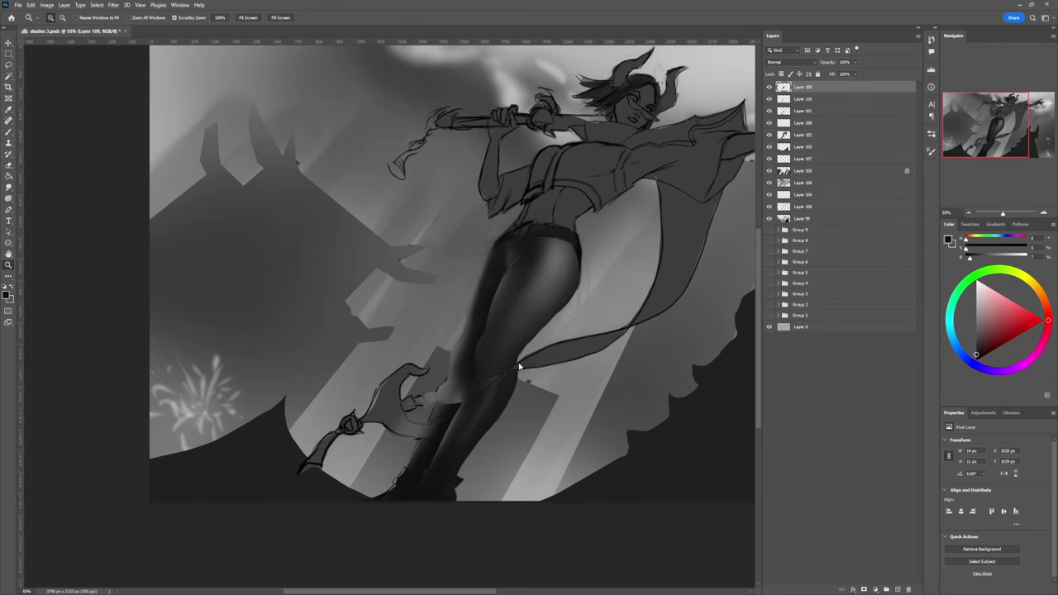
pyautogui.press('b')
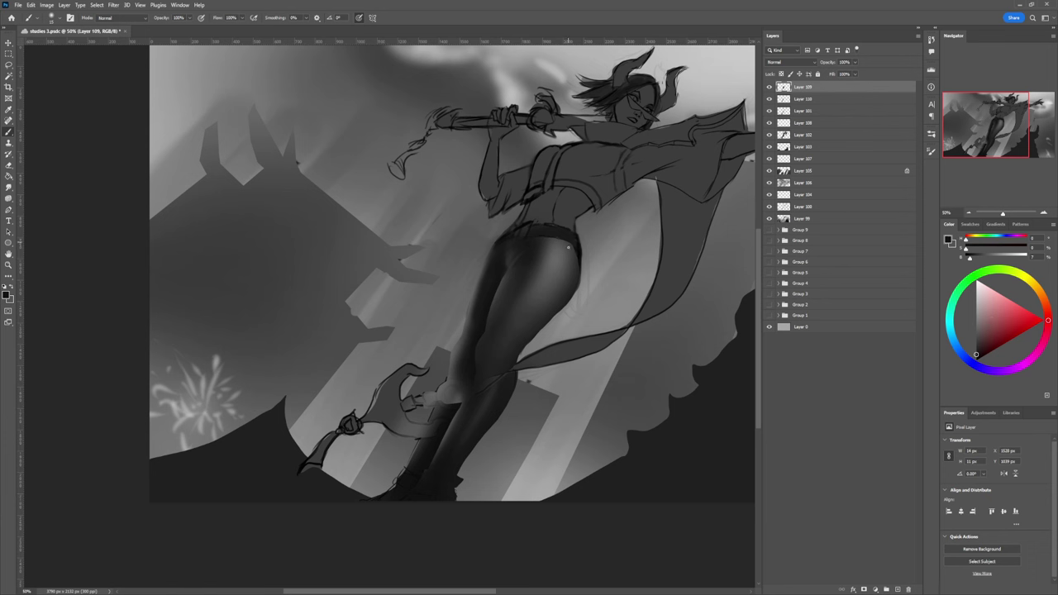
pyautogui.hotkey('ctrl', 'shift', 'alt', 'n')
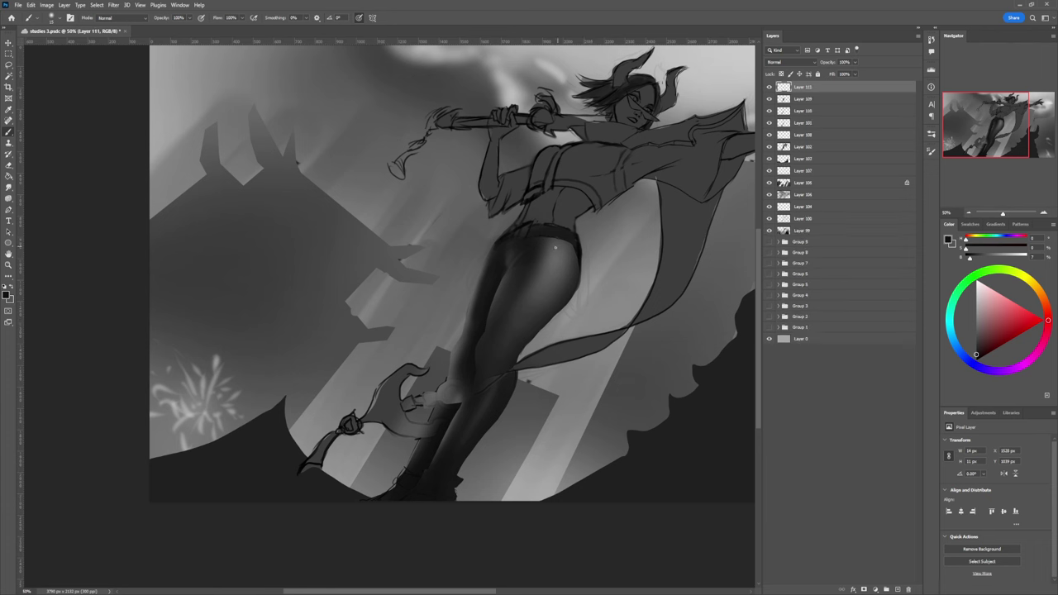
pyautogui.hotkey('ctrl', 'z')
pyautogui.moveTo(499, 375); pyautogui.dragTo(500, 380)
pyautogui.click(976, 314)
pyautogui.moveTo(969, 306); pyautogui.dragTo(968, 305)
pyautogui.press(']')
pyautogui.press(']')
pyautogui.press(']')
# Step: Add a new layer between Layers 111 and 109 and paint short creases across the front hip in grey of 20% brightness
pyautogui.hotkey('ctrl', 'shift', 'alt', 'n')
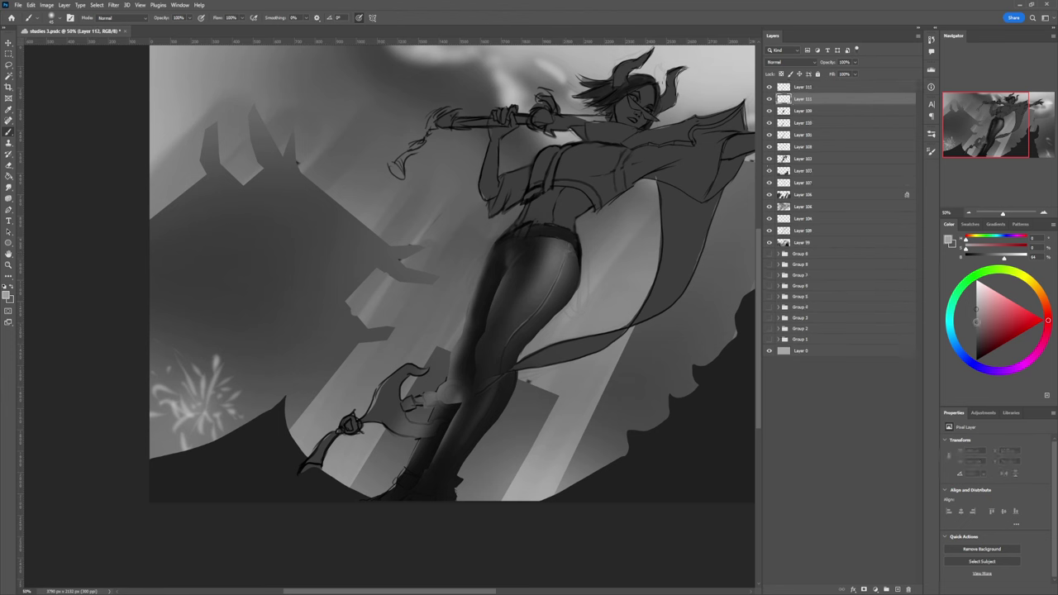
pyautogui.click(976, 332)
pyautogui.click(565, 251)
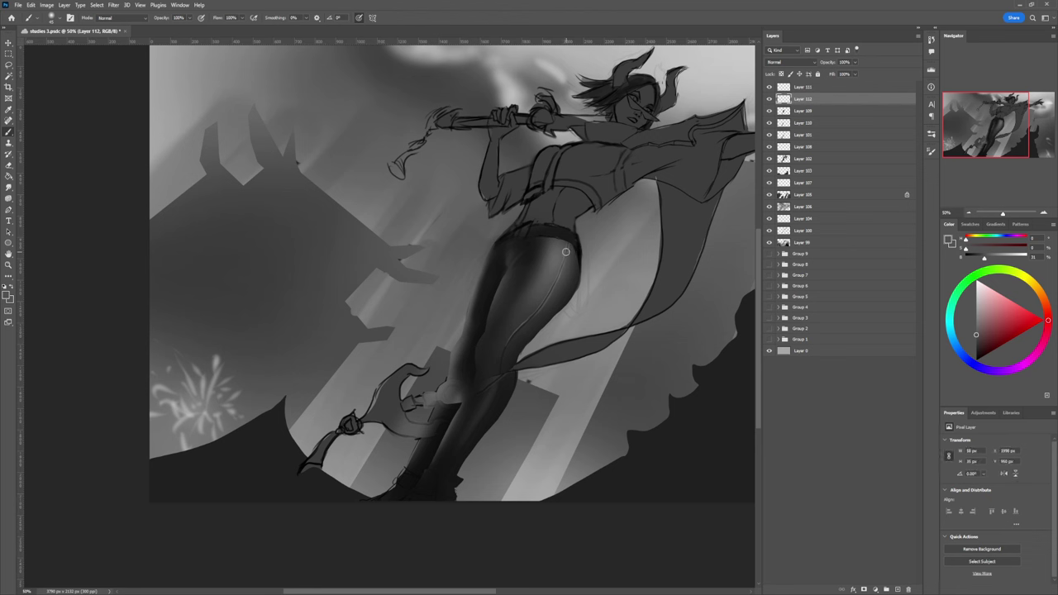
pyautogui.click(976, 344)
pyautogui.click(578, 262)
pyautogui.moveTo(568, 248); pyautogui.dragTo(568, 252)
pyautogui.press('[')
pyautogui.click(569, 266)
pyautogui.moveTo(564, 256); pyautogui.dragTo(551, 262)
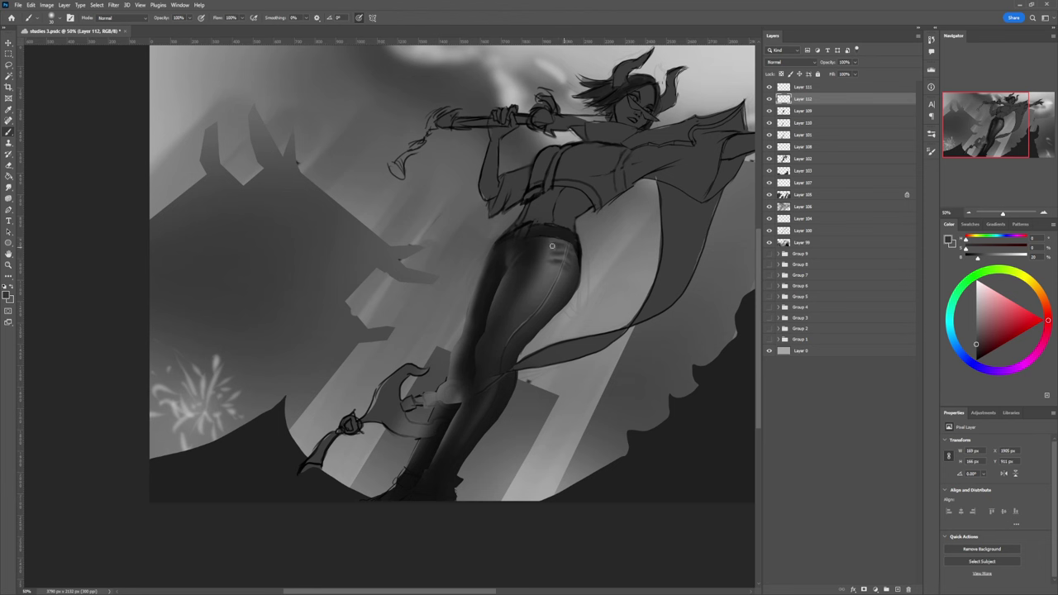
# Step: Refine the front hip creases with the eraser, sampled greys and a light grey of 56% brightness, and save the document
pyautogui.press('e')
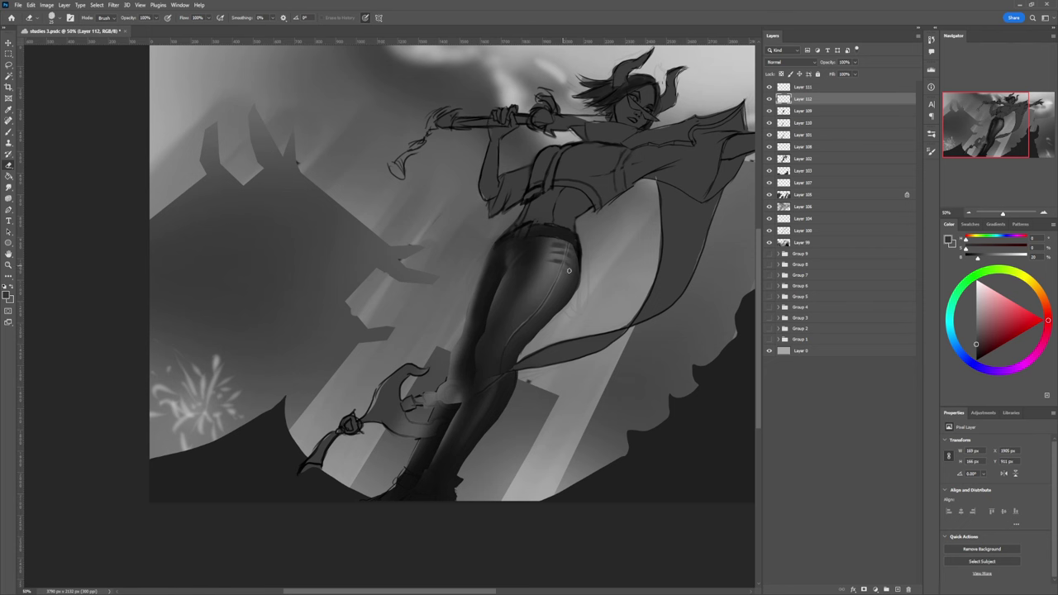
pyautogui.press('b')
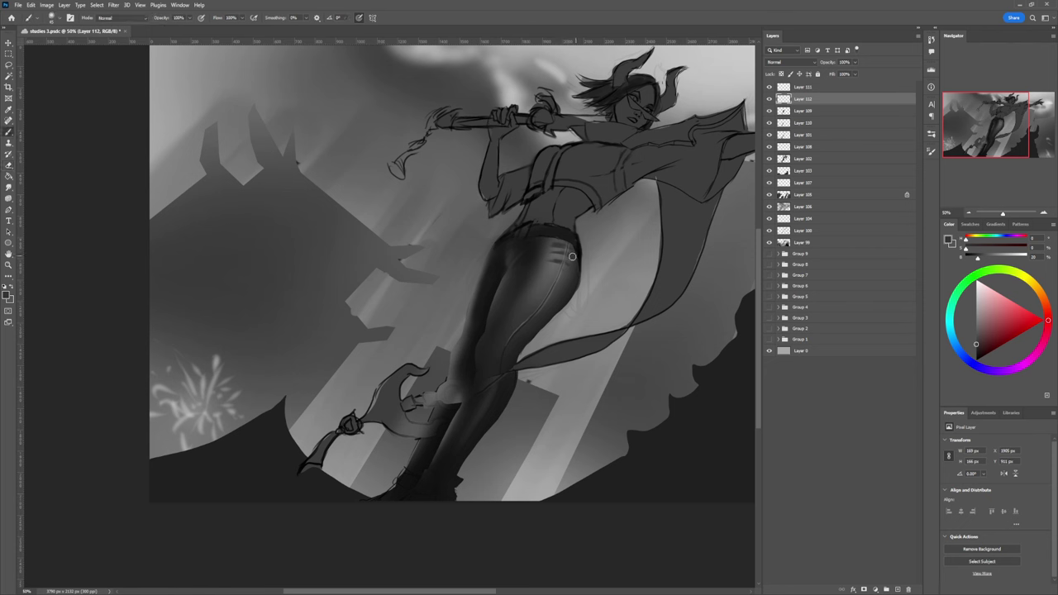
pyautogui.keyDown('alt'); pyautogui.click(563, 250); pyautogui.keyUp('alt')
pyautogui.moveTo(561, 252)
pyautogui.mouseDown()
pyautogui.moveTo(561, 242)
pyautogui.moveTo(577, 273)
pyautogui.mouseUp()
pyautogui.moveTo(977, 344); pyautogui.dragTo(976, 348)
pyautogui.click(976, 316)
pyautogui.press('[')
pyautogui.press('[')
pyautogui.press('[')
pyautogui.hotkey('ctrl', 's')
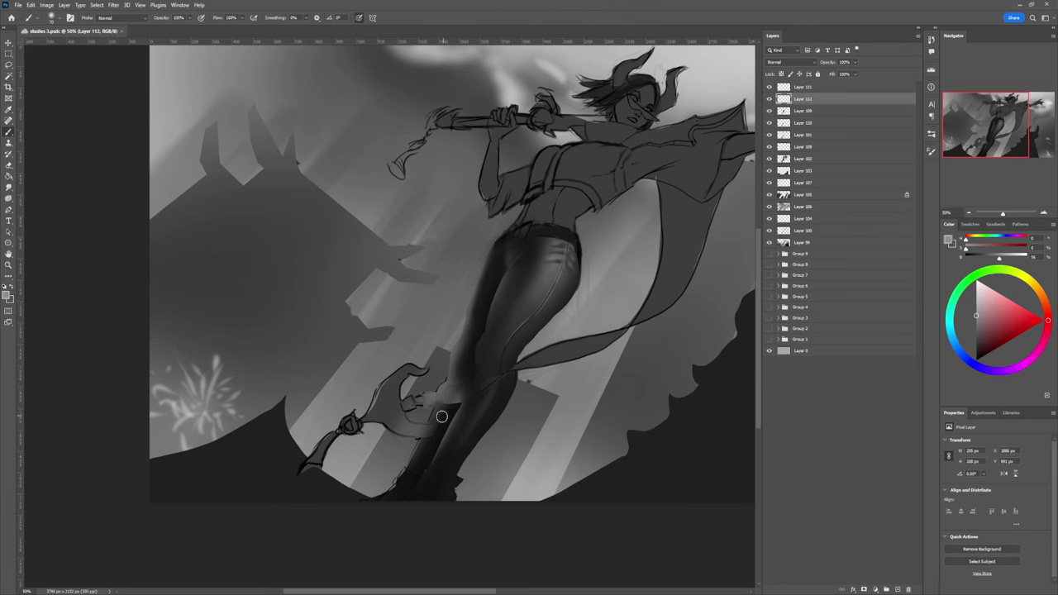
# Step: Paint a small dark grey fold beside the seam at mid-thigh on the front leg
pyautogui.press('z')
pyautogui.moveTo(428, 373); pyautogui.dragTo(355, 373)
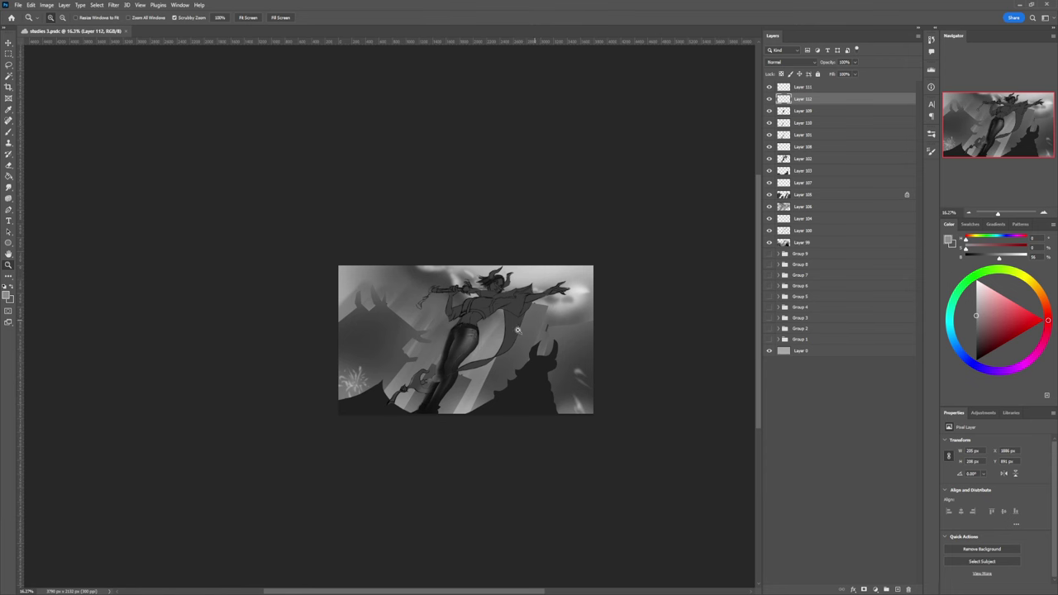
pyautogui.scroll(2, 460, 376)
pyautogui.scroll(1, 472, 333)
pyautogui.press('b')
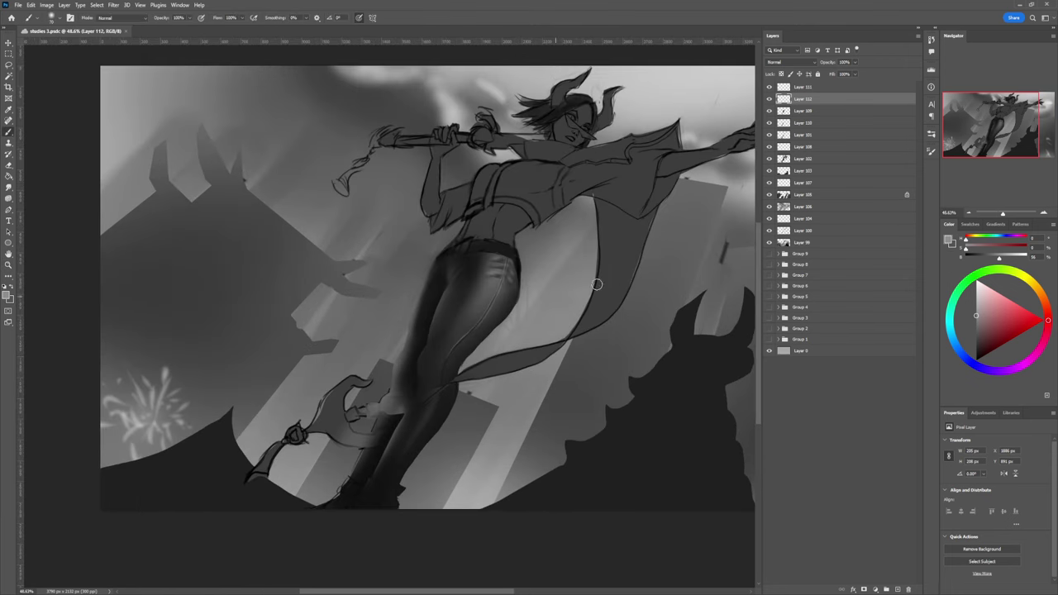
pyautogui.click(973, 334)
pyautogui.moveTo(974, 337); pyautogui.dragTo(976, 348)
pyautogui.moveTo(474, 335); pyautogui.dragTo(472, 345)
# Step: Deepen the folds along the front thigh's seam and the hip creases in near-black of 4% brightness
pyautogui.press('[')
pyautogui.press('[')
pyautogui.press('[')
pyautogui.moveTo(976, 349); pyautogui.dragTo(976, 356)
pyautogui.moveTo(470, 332)
pyautogui.mouseDown()
pyautogui.moveTo(443, 381)
pyautogui.moveTo(451, 363)
pyautogui.mouseUp()
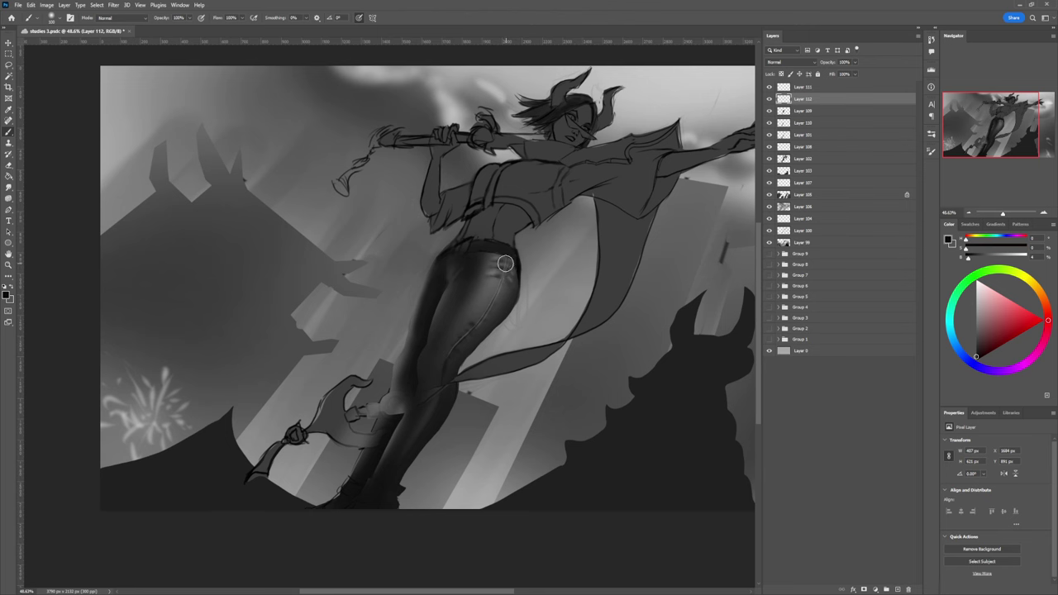
pyautogui.moveTo(505, 262); pyautogui.dragTo(507, 277)
# Step: Lasso the curved waistband strip around the hips and choose a near-black of 7% brightness for the brush
pyautogui.press('z')
pyautogui.moveTo(471, 344); pyautogui.dragTo(409, 349)
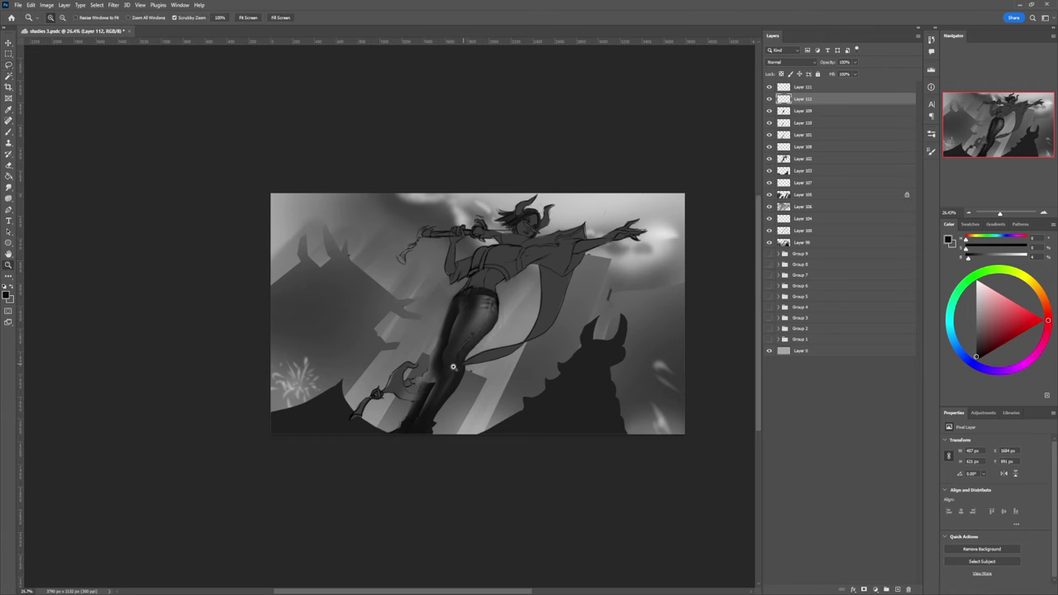
pyautogui.moveTo(457, 365); pyautogui.dragTo(415, 363)
pyautogui.moveTo(501, 280); pyautogui.dragTo(536, 301)
pyautogui.moveTo(463, 334); pyautogui.dragTo(505, 338)
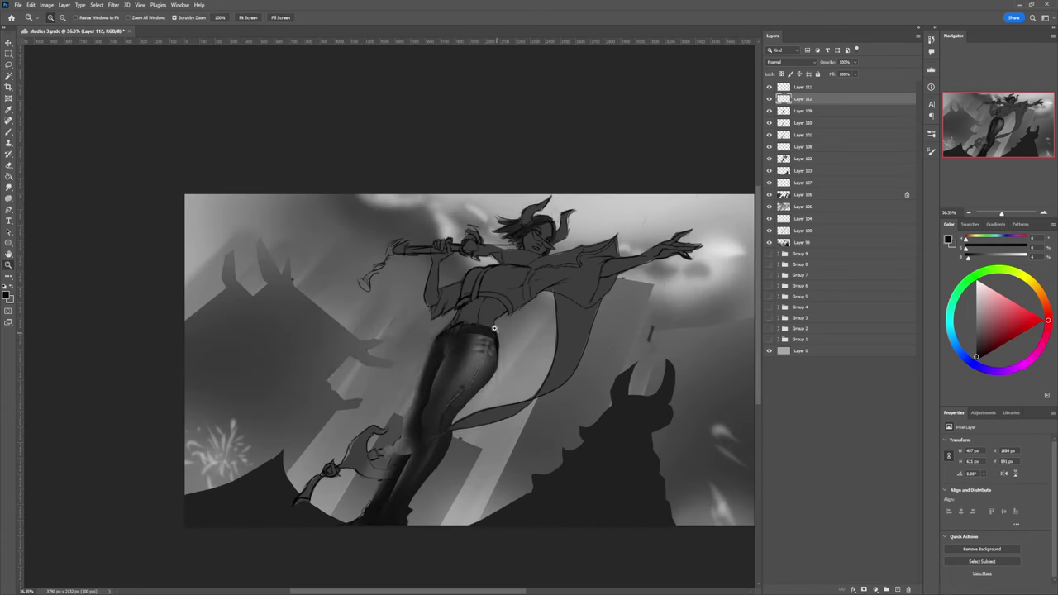
pyautogui.press('l')
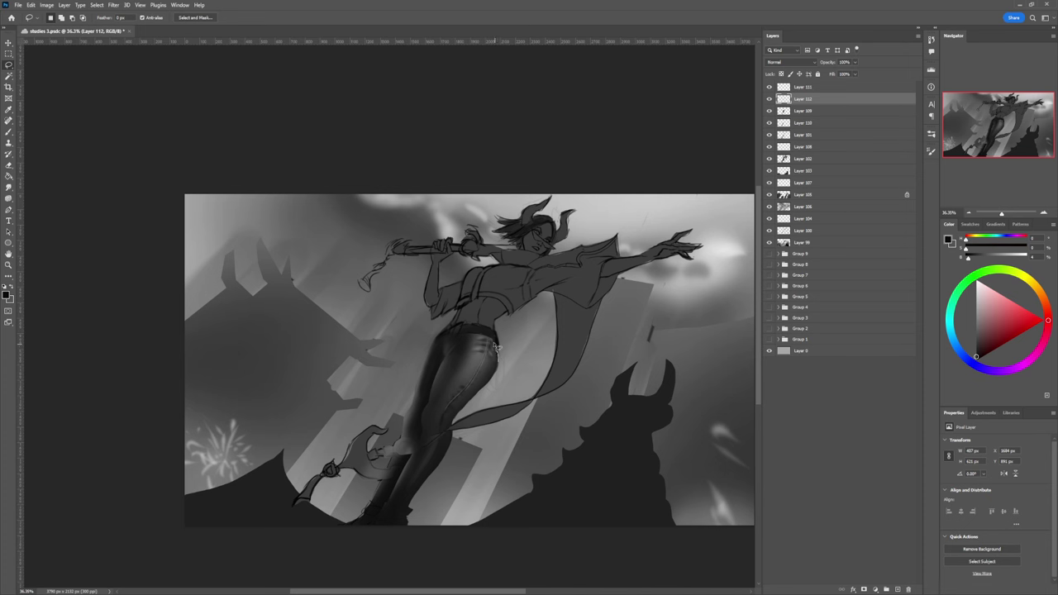
pyautogui.moveTo(496, 347)
pyautogui.mouseDown()
pyautogui.moveTo(472, 337)
pyautogui.moveTo(433, 352)
pyautogui.moveTo(476, 329)
pyautogui.moveTo(491, 330)
pyautogui.moveTo(501, 356)
pyautogui.mouseUp()
pyautogui.click(978, 354)
pyautogui.press('b')
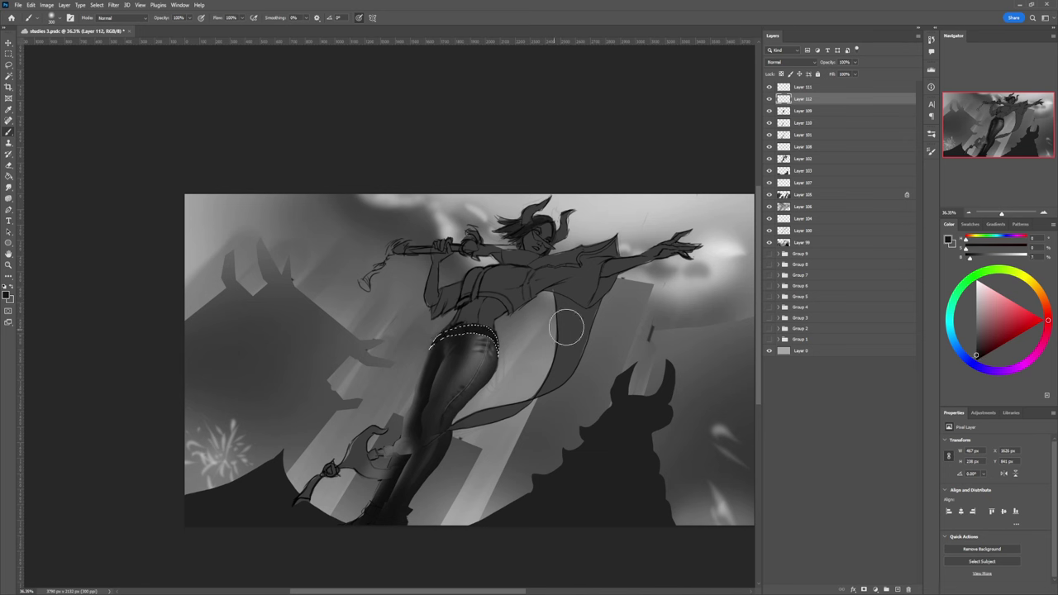
# Step: Paint the selected waistband near-black on a new transparency-locked layer directly above Layer 112, and deselect
pyautogui.hotkey('ctrl', 'd')
pyautogui.hotkey('ctrl', 'z')
pyautogui.click(898, 589)
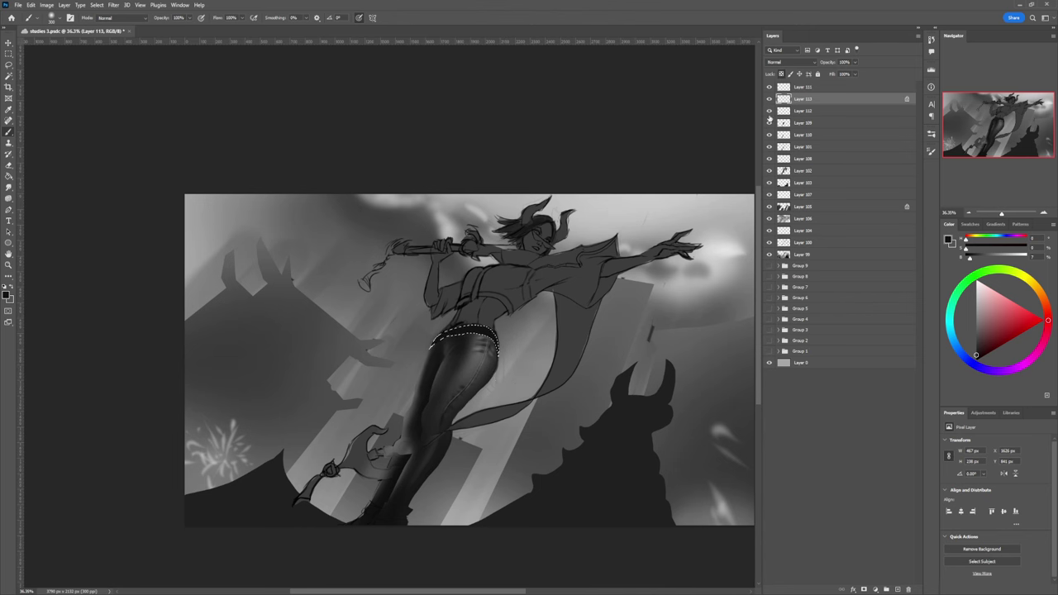
pyautogui.hotkey('ctrl', 'd')
pyautogui.press('l')
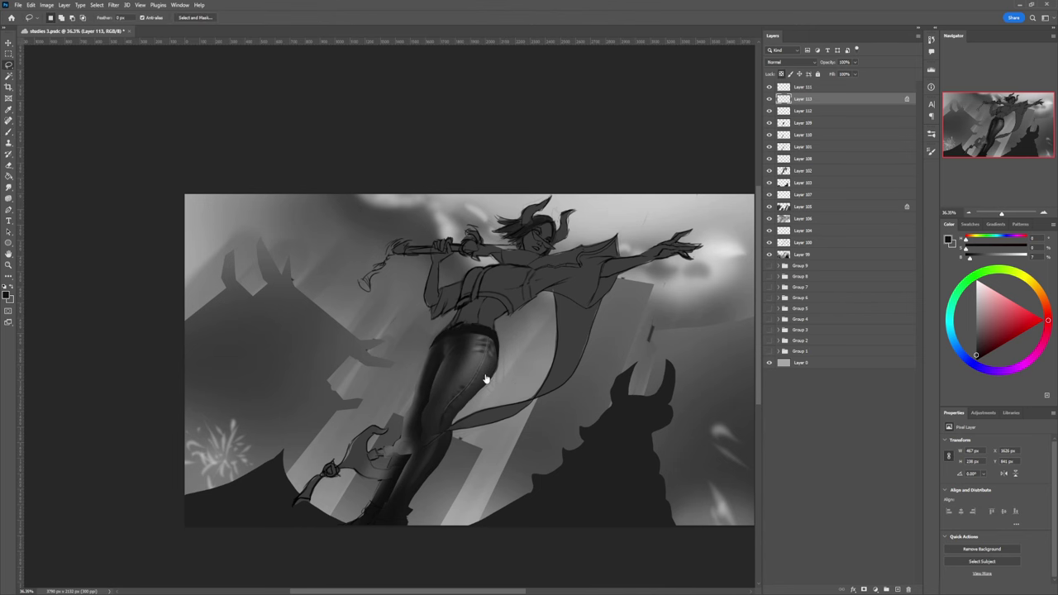
# Step: Paint a soft dark grey sheen of 34% brightness on the front end of the near-black waistband
pyautogui.press('z')
pyautogui.moveTo(479, 392); pyautogui.dragTo(445, 391)
pyautogui.scroll(1, 521, 357)
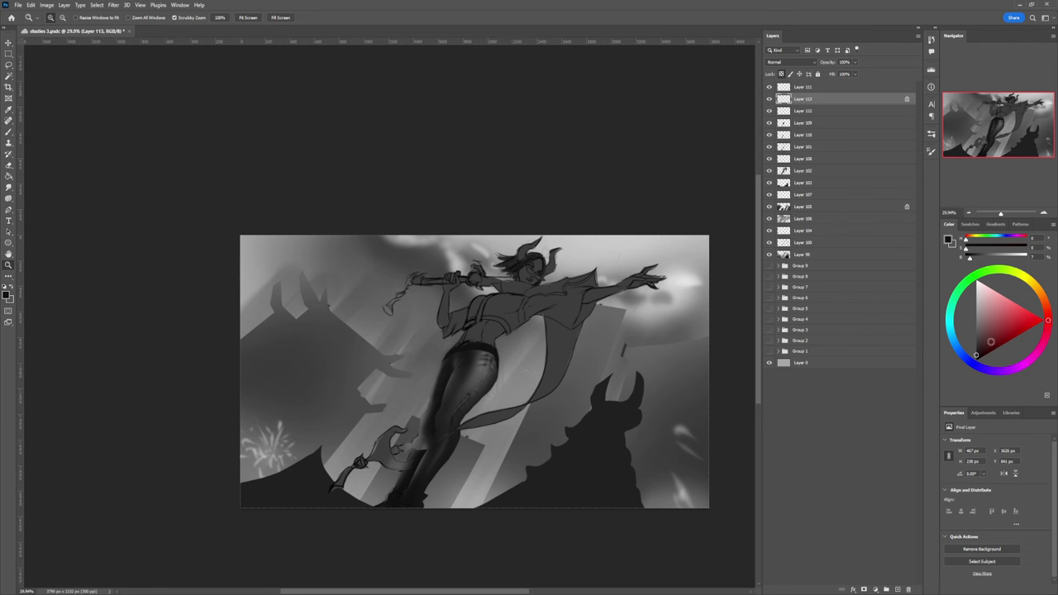
pyautogui.moveTo(991, 341); pyautogui.dragTo(986, 323)
pyautogui.press('b')
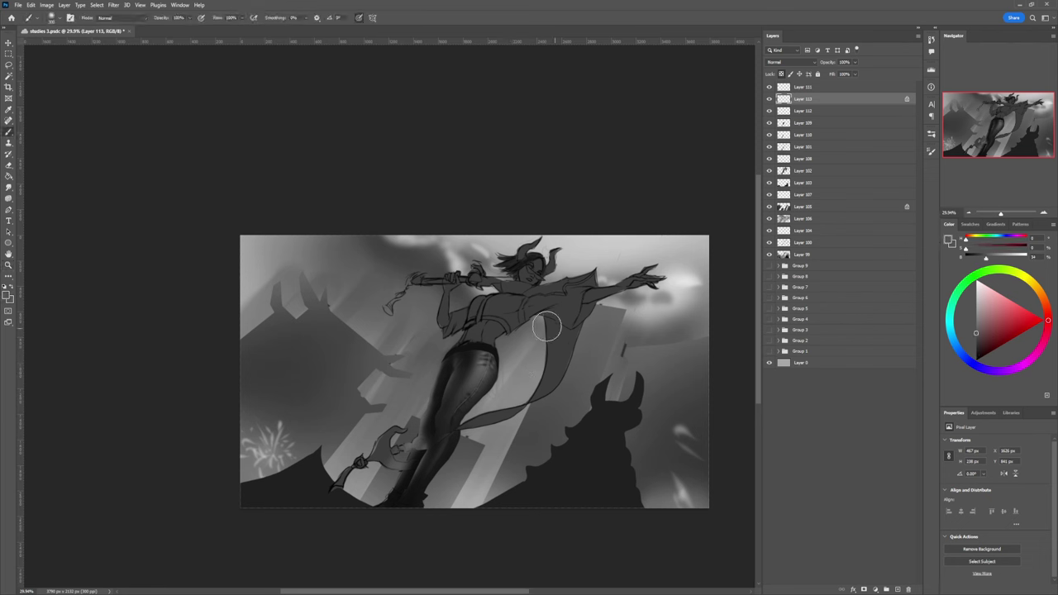
pyautogui.moveTo(491, 352); pyautogui.dragTo(488, 367)
pyautogui.press('[')
pyautogui.press('[')
pyautogui.press('[')
pyautogui.keyDown('alt'); pyautogui.click(494, 345); pyautogui.keyUp('alt')
# Step: Refine the waistband's shading with tones sampled around the hip and blend it with the Smudge tool
pyautogui.press('z')
pyautogui.keyDown('alt'); pyautogui.click(506, 350); pyautogui.keyUp('alt')
pyautogui.click(506, 351)
pyautogui.press('b')
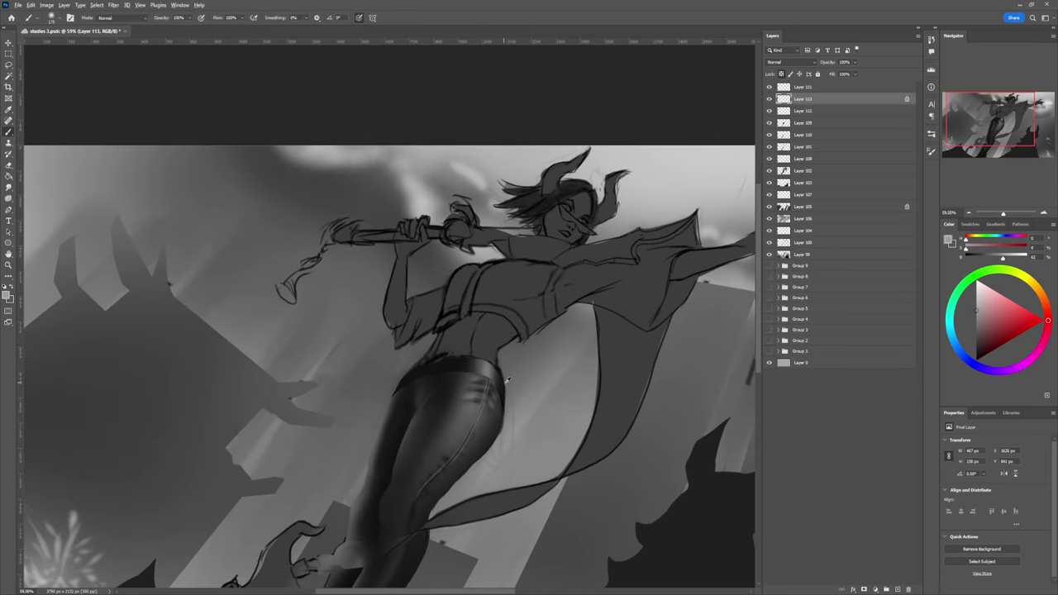
pyautogui.keyDown('alt'); pyautogui.click(507, 396); pyautogui.keyUp('alt')
pyautogui.press('r')
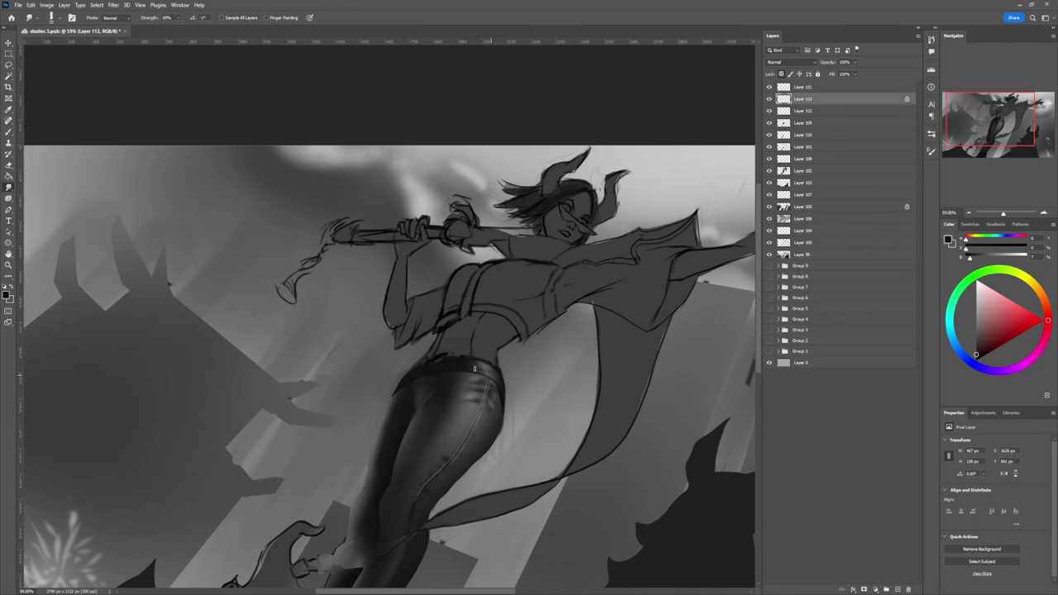
# Step: Examine what Layers 113, 112, 109, 110 and 101 contain by toggling the visibility of each
pyautogui.press('z')
pyautogui.moveTo(451, 386); pyautogui.dragTo(538, 423)
pyautogui.click(538, 422)
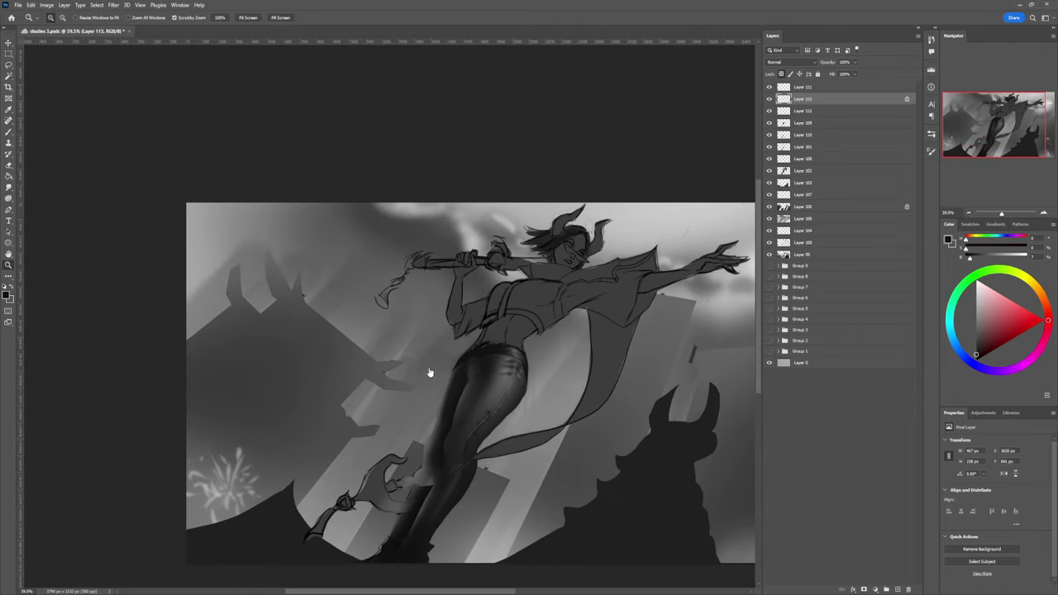
pyautogui.press('l')
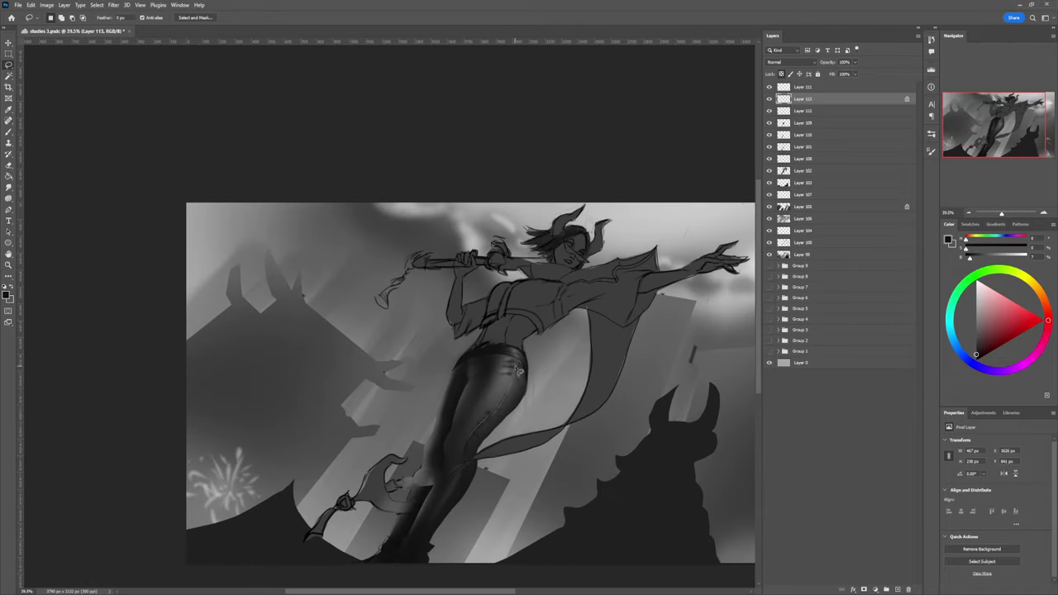
pyautogui.press('z')
pyautogui.click(451, 398)
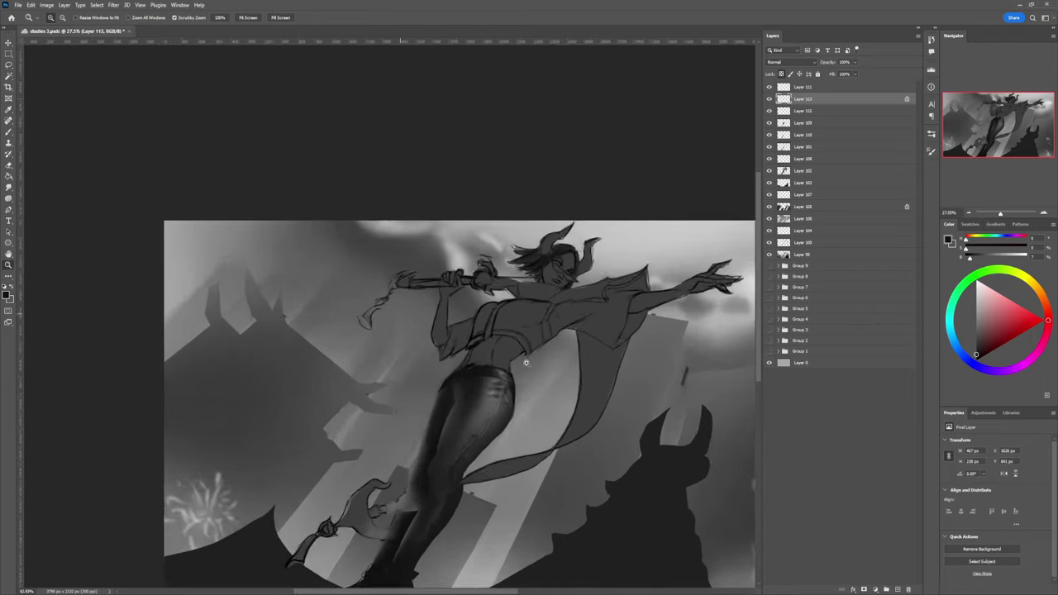
pyautogui.press('l')
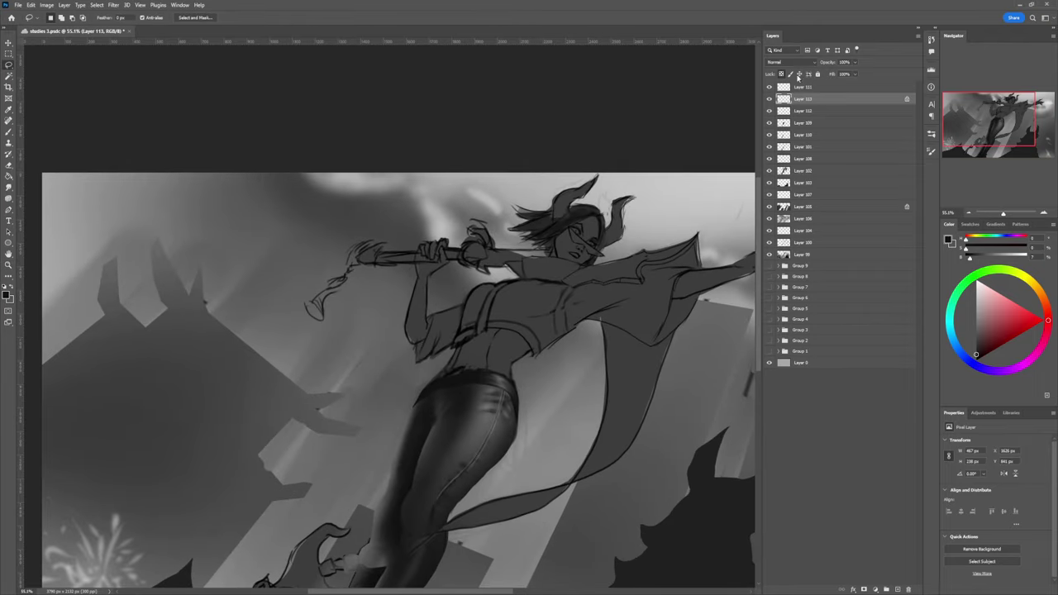
pyautogui.click(768, 101)
pyautogui.click(768, 101)
pyautogui.click(768, 111)
pyautogui.click(769, 111)
pyautogui.click(769, 123)
pyautogui.click(769, 123)
pyautogui.click(769, 135)
pyautogui.click(769, 135)
pyautogui.click(768, 147)
pyautogui.click(769, 147)
# Step: Merge Layers 110, 109 and 112 into one layer, and compare it with Layer 113 by toggling visibility
pyautogui.click(795, 137)
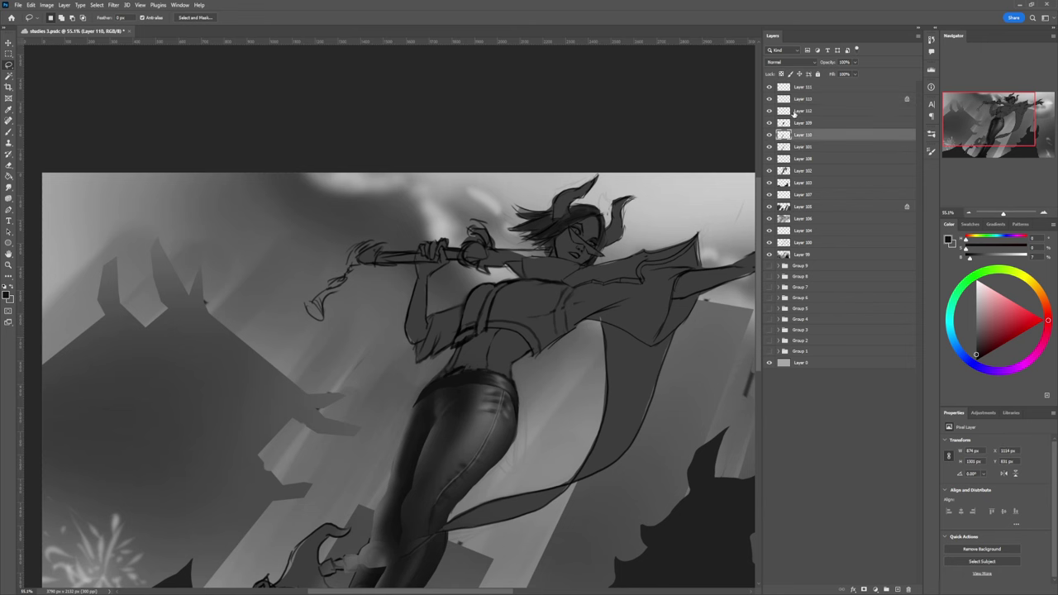
pyautogui.keyDown('shift'); pyautogui.click(795, 113); pyautogui.keyUp('shift')
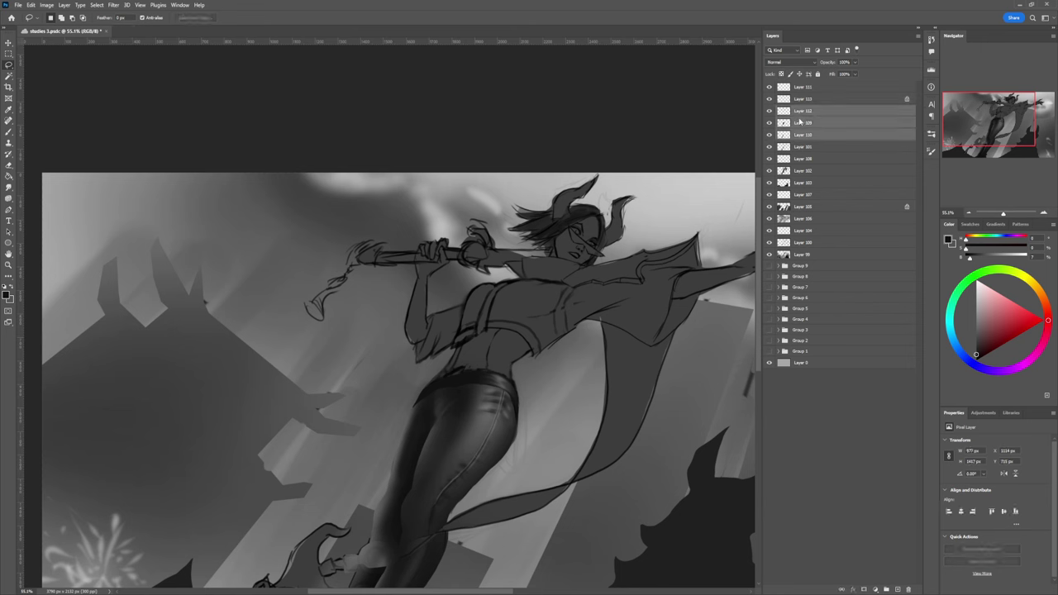
pyautogui.hotkey('ctrl', 'e')
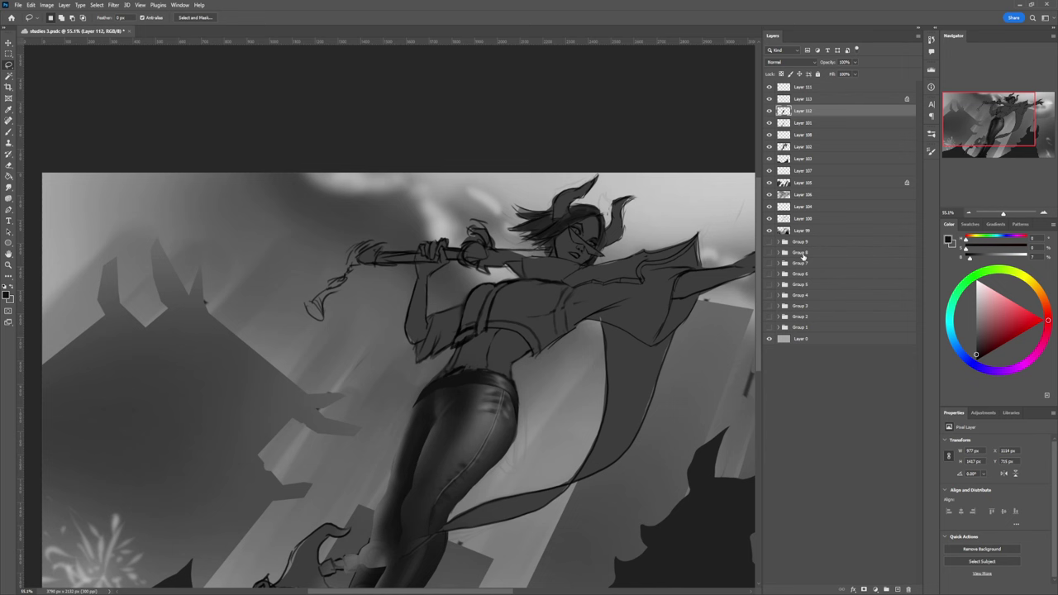
pyautogui.click(769, 111)
pyautogui.click(768, 110)
pyautogui.click(769, 98)
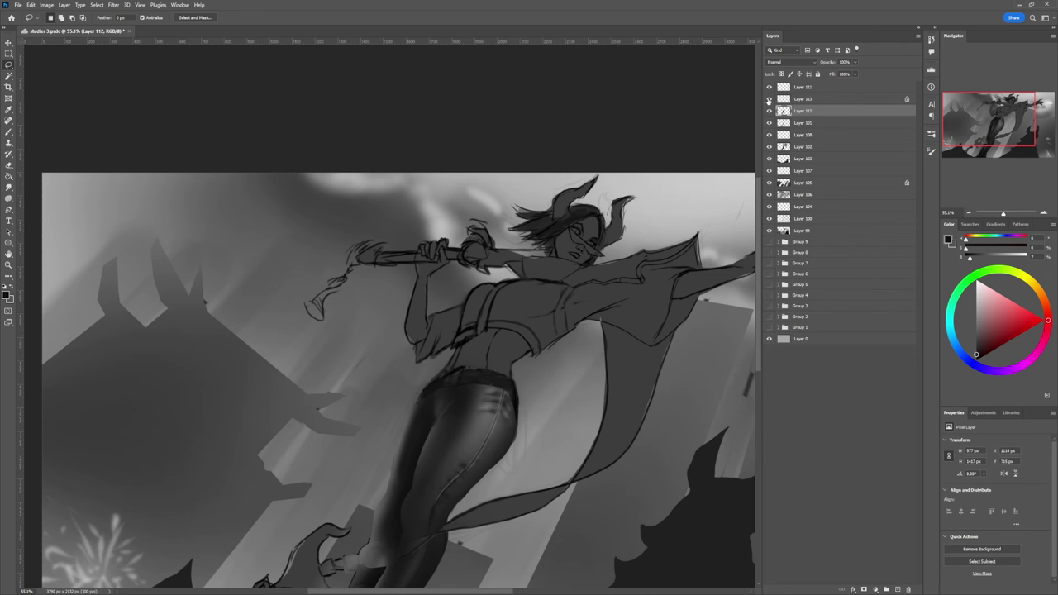
pyautogui.click(770, 99)
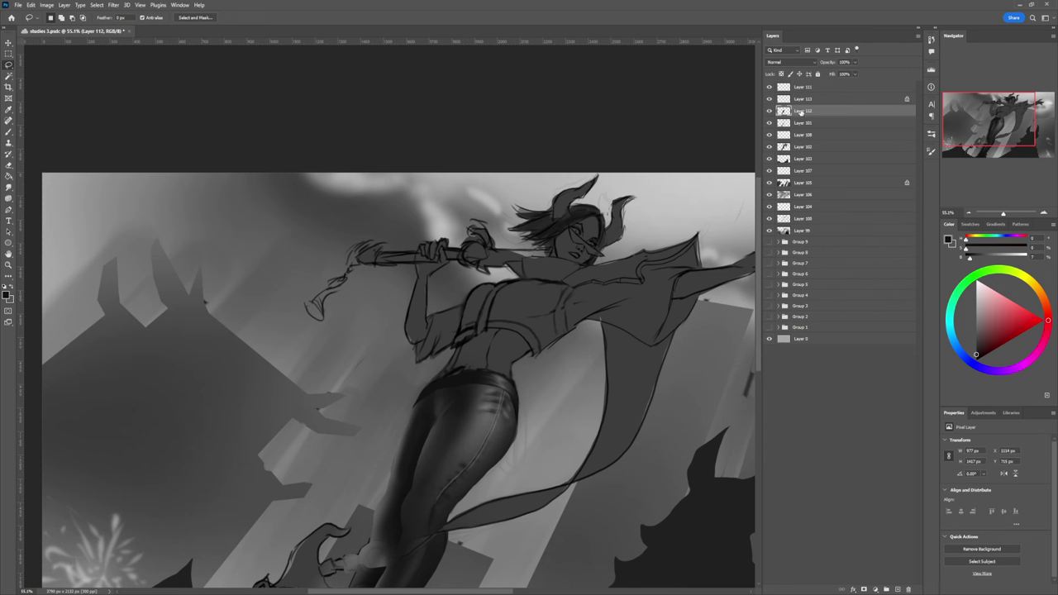
# Step: Add a new layer directly above Layer 112 and lasso the midriff area between the top's hem and the waistband
pyautogui.hotkey('ctrl', 'shift', 'alt', 'n')
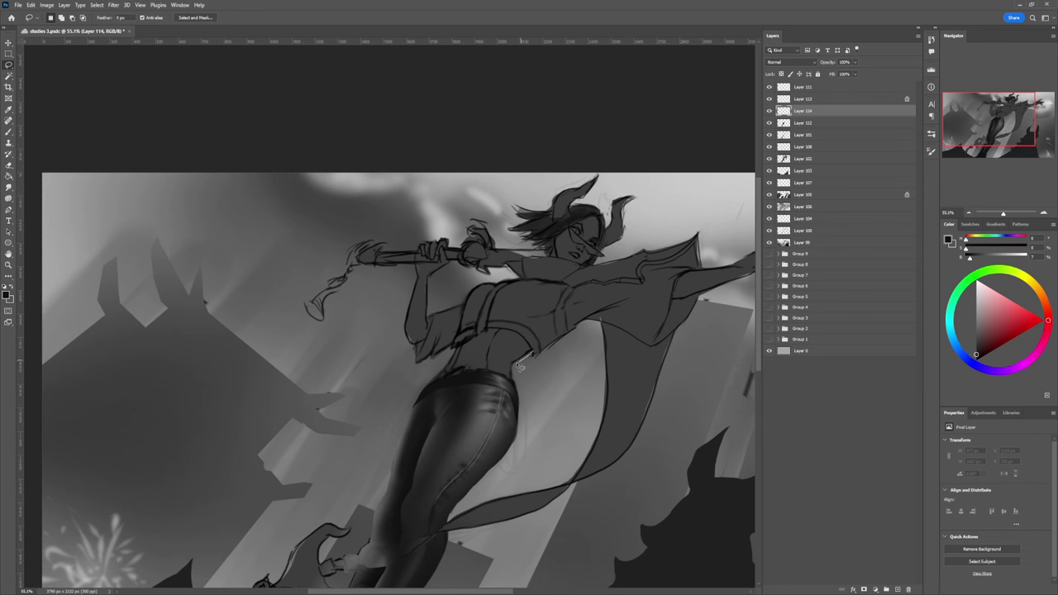
pyautogui.moveTo(514, 372)
pyautogui.mouseDown()
pyautogui.moveTo(518, 398)
pyautogui.moveTo(481, 380)
pyautogui.moveTo(494, 341)
pyautogui.moveTo(511, 334)
pyautogui.moveTo(530, 349)
pyautogui.mouseUp()
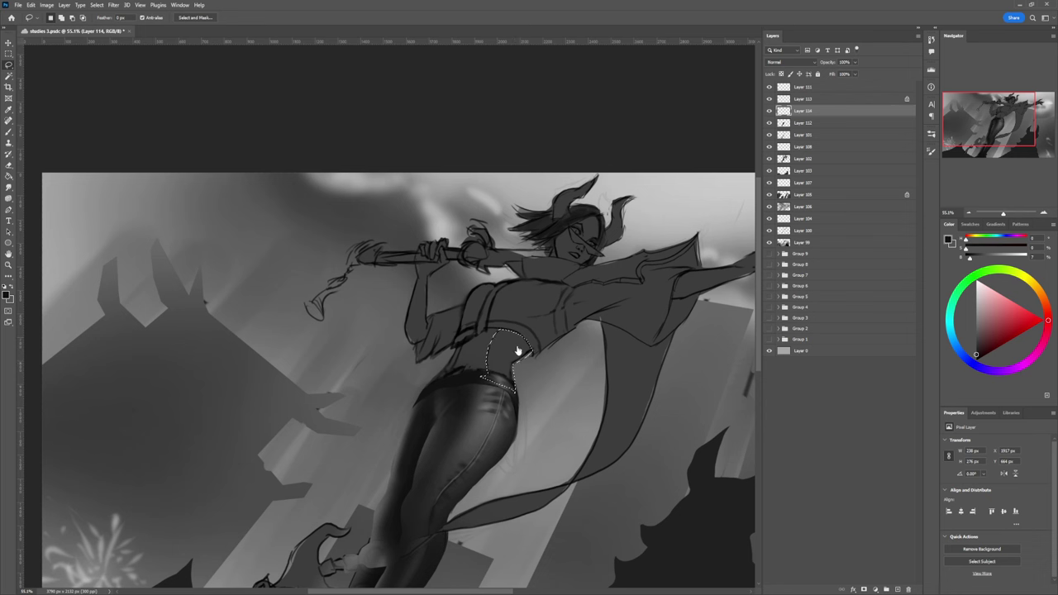
pyautogui.press('b')
pyautogui.keyDown('alt'); pyautogui.click(529, 372); pyautogui.keyUp('alt')
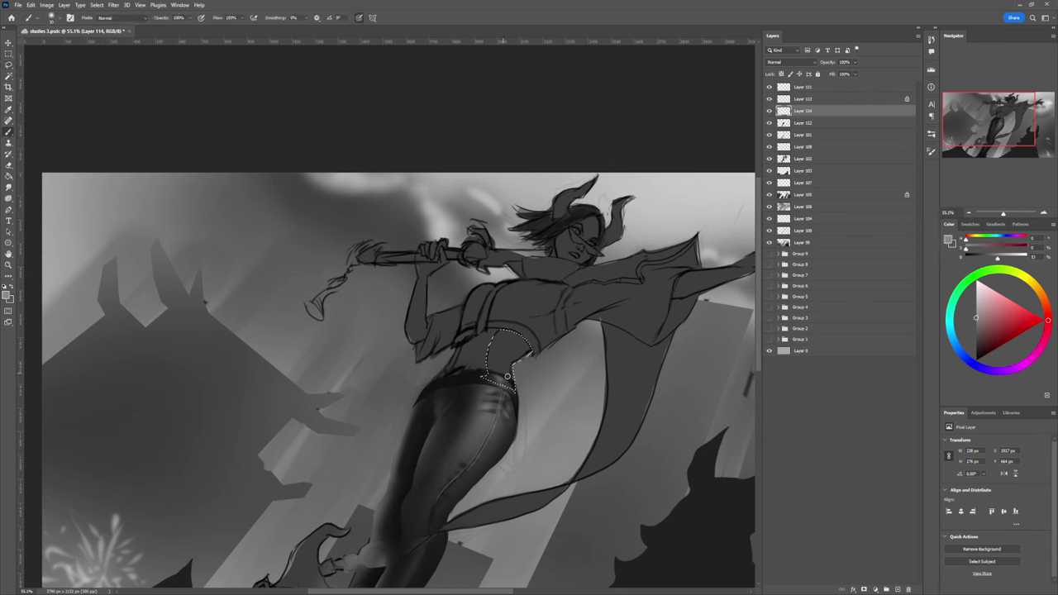
# Step: Fill the selected midriff with light grey of 73% brightness using an enlarged soft brush
pyautogui.moveTo(506, 398)
pyautogui.mouseDown()
pyautogui.moveTo(508, 363)
pyautogui.moveTo(488, 369)
pyautogui.moveTo(502, 341)
pyautogui.moveTo(496, 384)
pyautogui.mouseUp()
pyautogui.click(976, 303)
pyautogui.press(']')
pyautogui.press(']')
pyautogui.press(']')
pyautogui.press(']')
pyautogui.press(']')
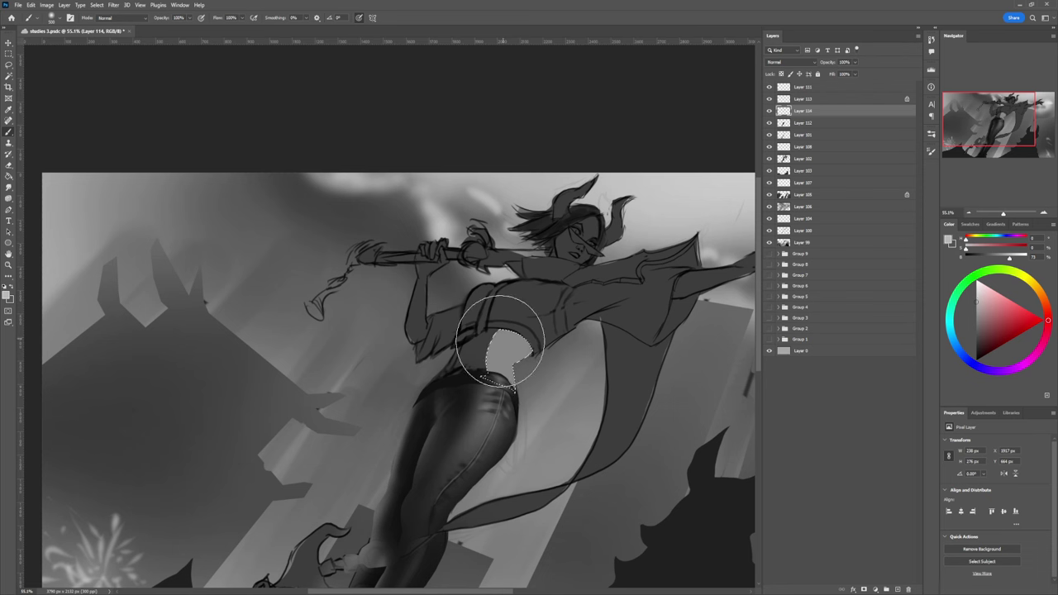
pyautogui.moveTo(510, 372); pyautogui.dragTo(506, 389)
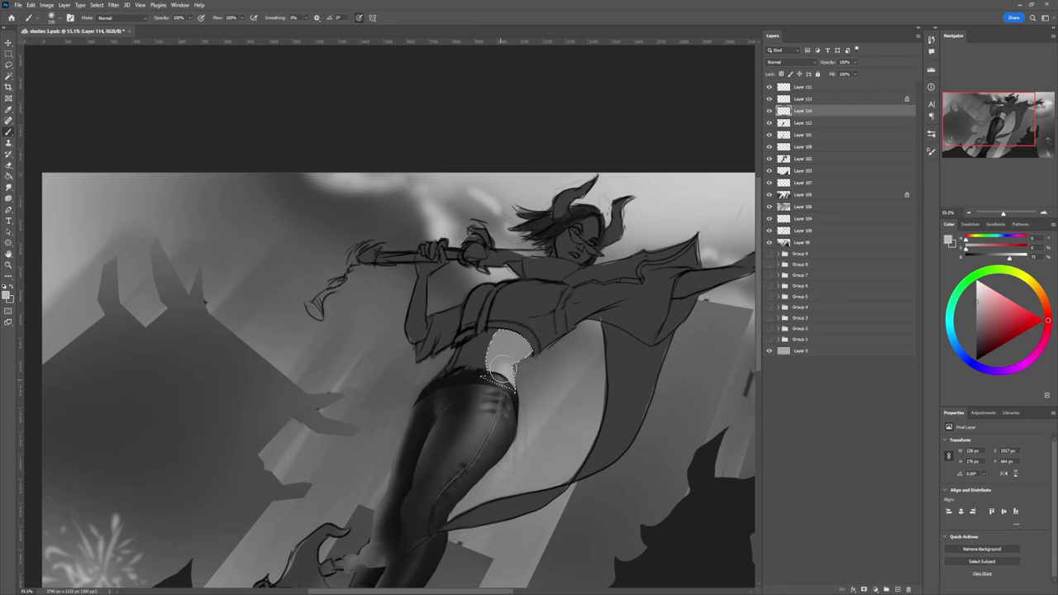
# Step: Shade the outer side of the midriff in softer mid grey of 39% brightness with a smaller brush
pyautogui.click(977, 328)
pyautogui.press('[')
pyautogui.press('[')
pyautogui.press('[')
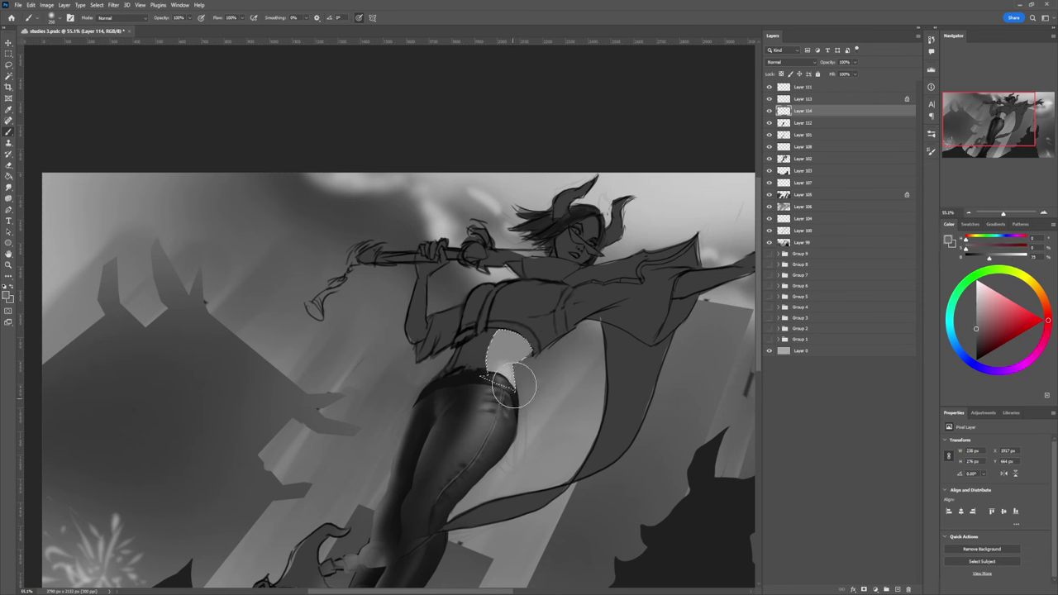
pyautogui.moveTo(509, 392)
pyautogui.mouseDown()
pyautogui.moveTo(524, 372)
pyautogui.moveTo(510, 367)
pyautogui.moveTo(526, 356)
pyautogui.mouseUp()
# Step: Paint a dark shadow on the midriff beneath the top's hem and blend its edges with lighter and mid greys
pyautogui.click(976, 345)
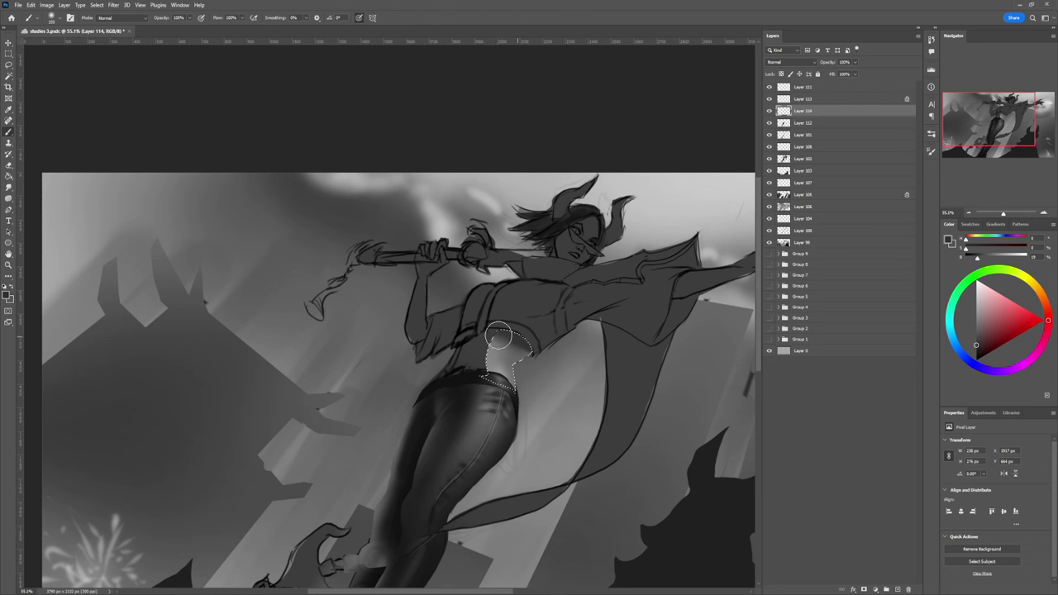
pyautogui.click(976, 351)
pyautogui.click(976, 319)
pyautogui.click(976, 305)
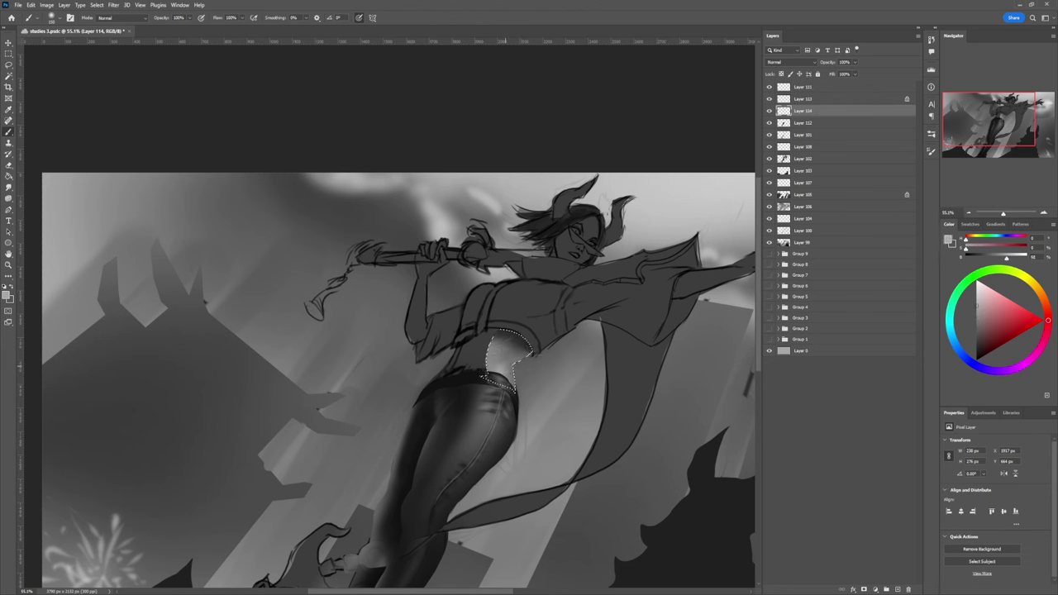
pyautogui.click(976, 329)
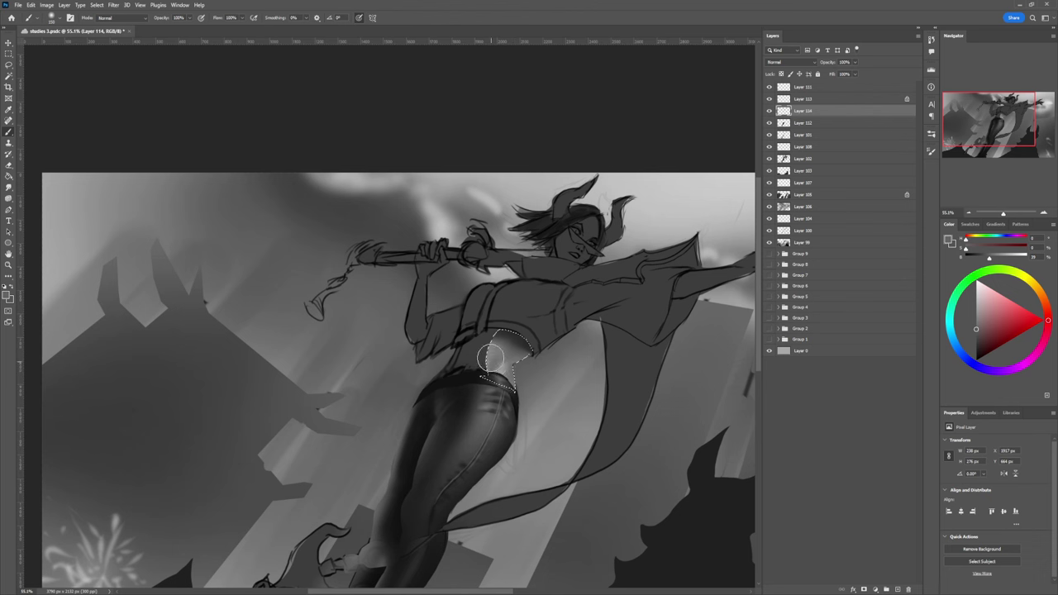
pyautogui.moveTo(513, 352); pyautogui.dragTo(539, 343)
# Step: Brighten the midriff's outer side near the waistband with a large soft brush in light greys
pyautogui.keyDown('ctrl'); pyautogui.moveTo(498, 417); pyautogui.dragTo(572, 386); pyautogui.keyUp('ctrl')
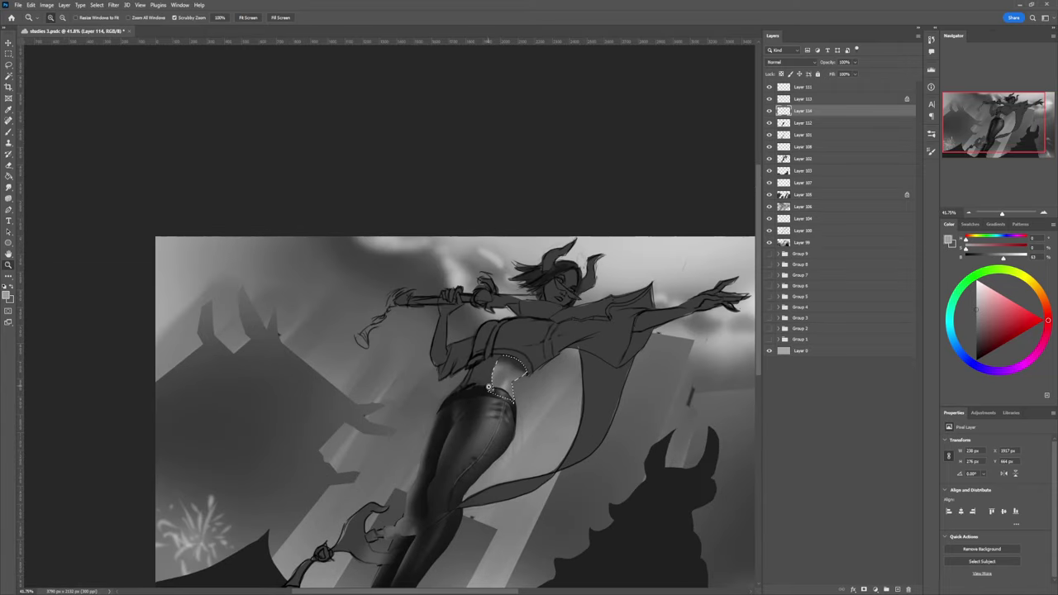
pyautogui.press(']')
pyautogui.press(']')
pyautogui.press(']')
pyautogui.press(']')
pyautogui.press(']')
pyautogui.moveTo(512, 406); pyautogui.dragTo(522, 398)
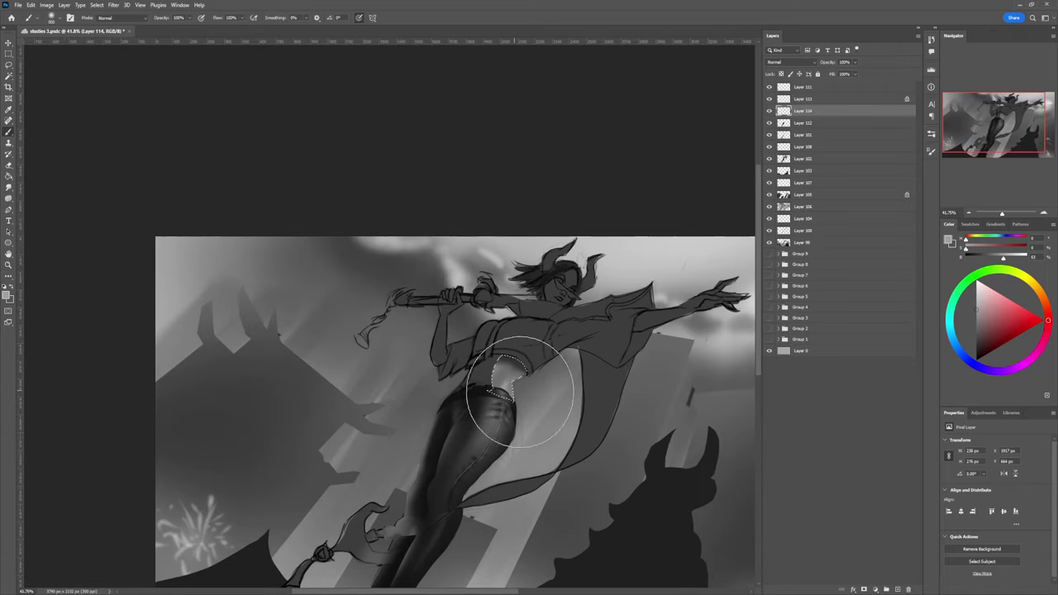
pyautogui.keyDown('alt'); pyautogui.click(500, 387); pyautogui.keyUp('alt')
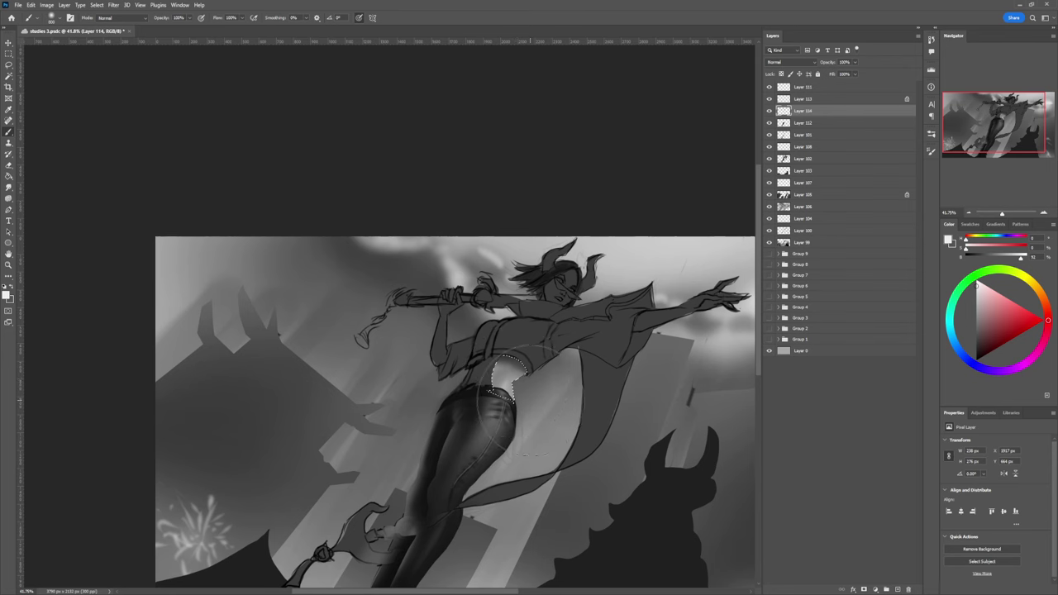
pyautogui.press('z')
pyautogui.moveTo(517, 424); pyautogui.dragTo(421, 434)
pyautogui.moveTo(516, 422); pyautogui.dragTo(558, 405)
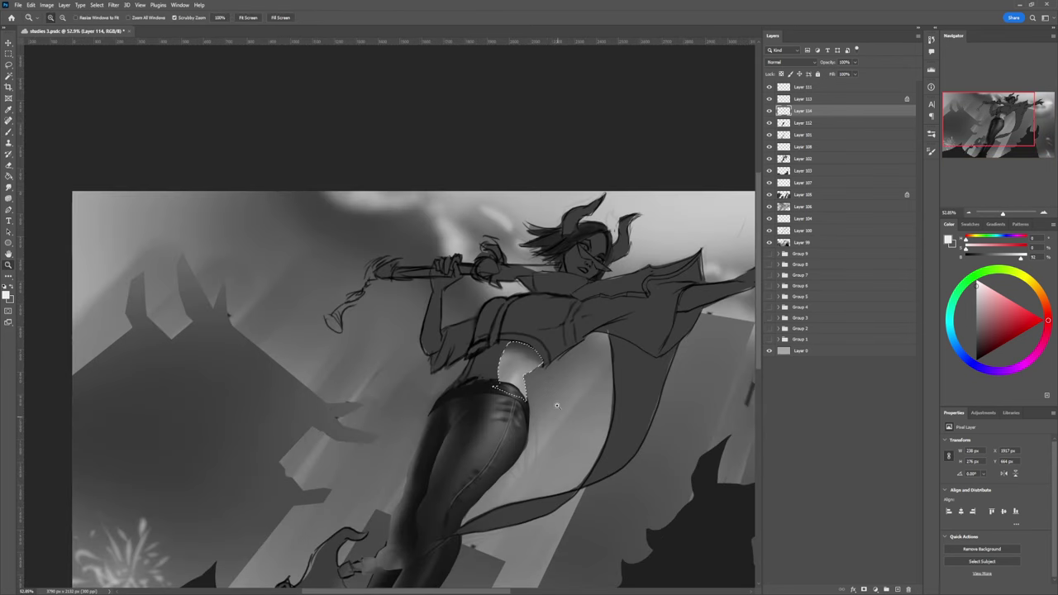
# Step: Deepen the shadow under the top's hem in near-black of 11% brightness and soften it with 35% grey
pyautogui.click(977, 340)
pyautogui.click(974, 350)
pyautogui.press('b')
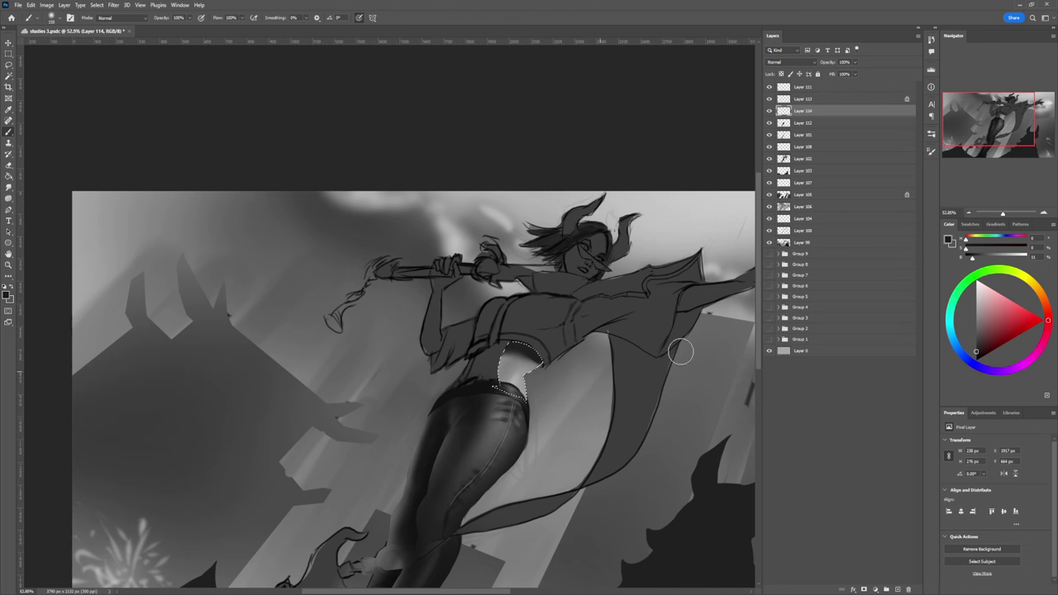
pyautogui.click(975, 333)
pyautogui.moveTo(971, 329); pyautogui.dragTo(969, 331)
pyautogui.moveTo(519, 356); pyautogui.dragTo(516, 354)
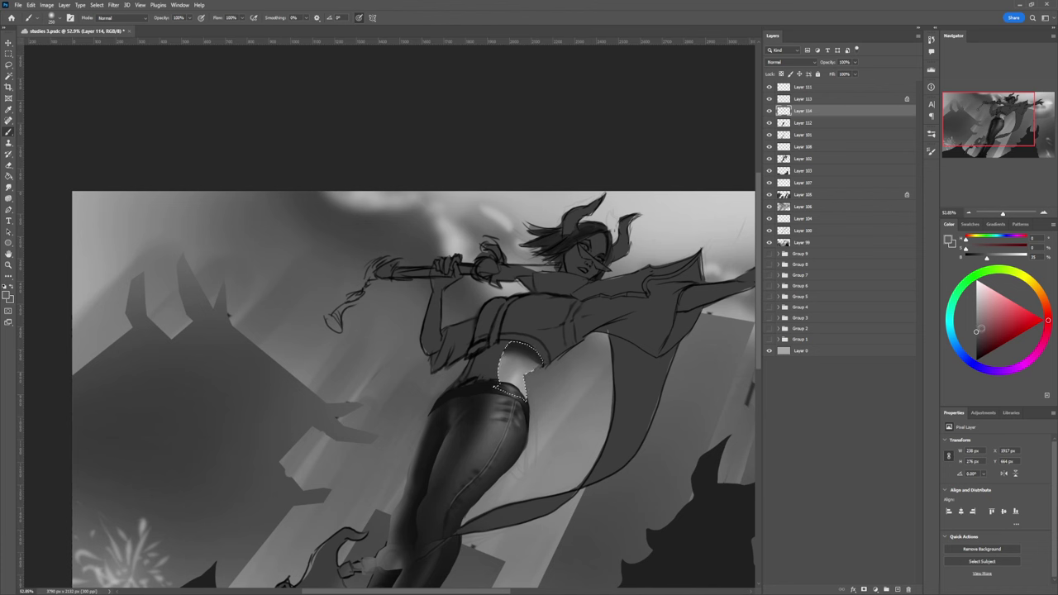
# Step: Shade the midriff's inner edge in dark grey of 28% brightness with a progressively smaller brush, and deselect
pyautogui.click(976, 337)
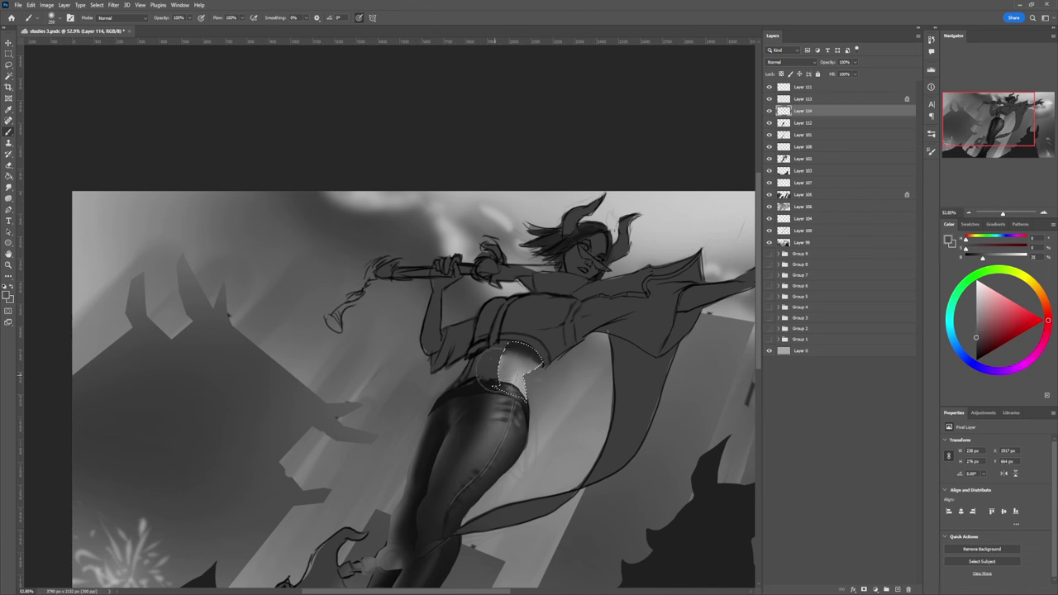
pyautogui.press('[')
pyautogui.press('[')
pyautogui.press('[')
pyautogui.press('[')
pyautogui.press('[')
pyautogui.press('[')
pyautogui.press('[')
pyautogui.moveTo(503, 363); pyautogui.dragTo(499, 397)
pyautogui.press('[')
pyautogui.press('[')
pyautogui.hotkey('ctrl', 'space')
pyautogui.moveTo(524, 436); pyautogui.dragTo(538, 399)
pyautogui.press('l')
pyautogui.hotkey('ctrl', 'd')
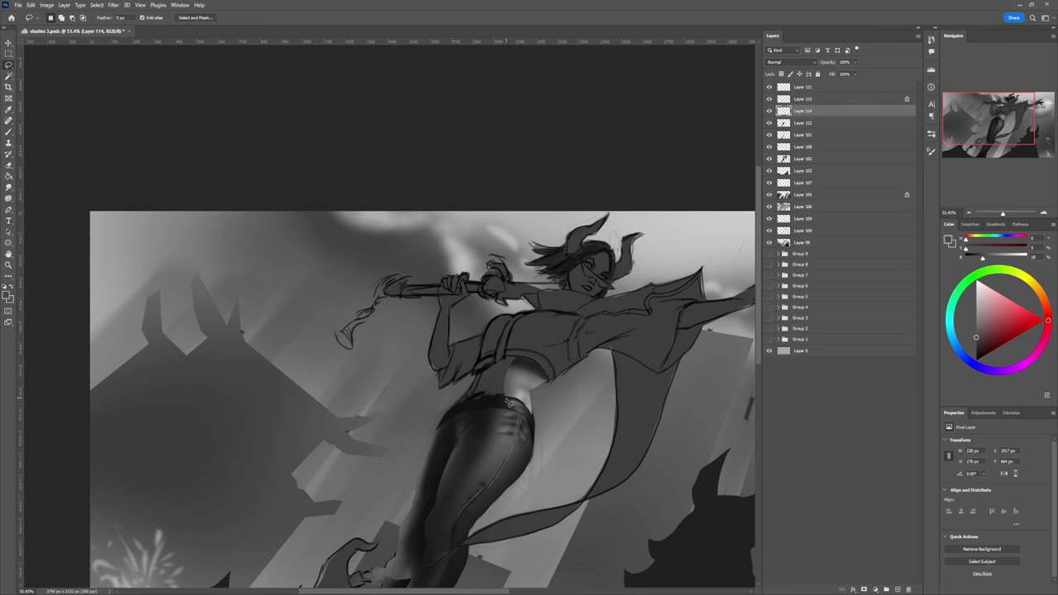
# Step: Lasso the rest of the waist beside the light midriff and fill it with near-black of 10% brightness
pyautogui.moveTo(506, 403)
pyautogui.mouseDown()
pyautogui.moveTo(519, 361)
pyautogui.moveTo(509, 359)
pyautogui.moveTo(509, 376)
pyautogui.moveTo(520, 361)
pyautogui.moveTo(482, 365)
pyautogui.moveTo(463, 410)
pyautogui.moveTo(507, 402)
pyautogui.mouseUp()
pyautogui.press('b')
pyautogui.keyDown('alt'); pyautogui.click(528, 424); pyautogui.keyUp('alt')
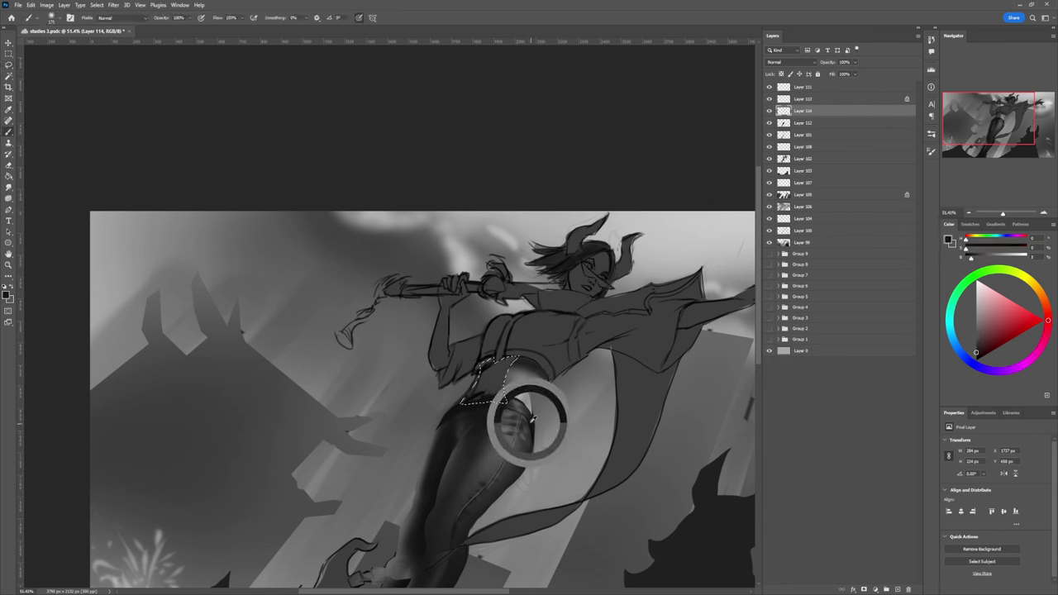
pyautogui.press(']')
pyautogui.press(']')
pyautogui.press(']')
pyautogui.press(']')
pyautogui.press(']')
pyautogui.moveTo(503, 416)
pyautogui.mouseDown()
pyautogui.moveTo(484, 389)
pyautogui.moveTo(507, 342)
pyautogui.mouseUp()
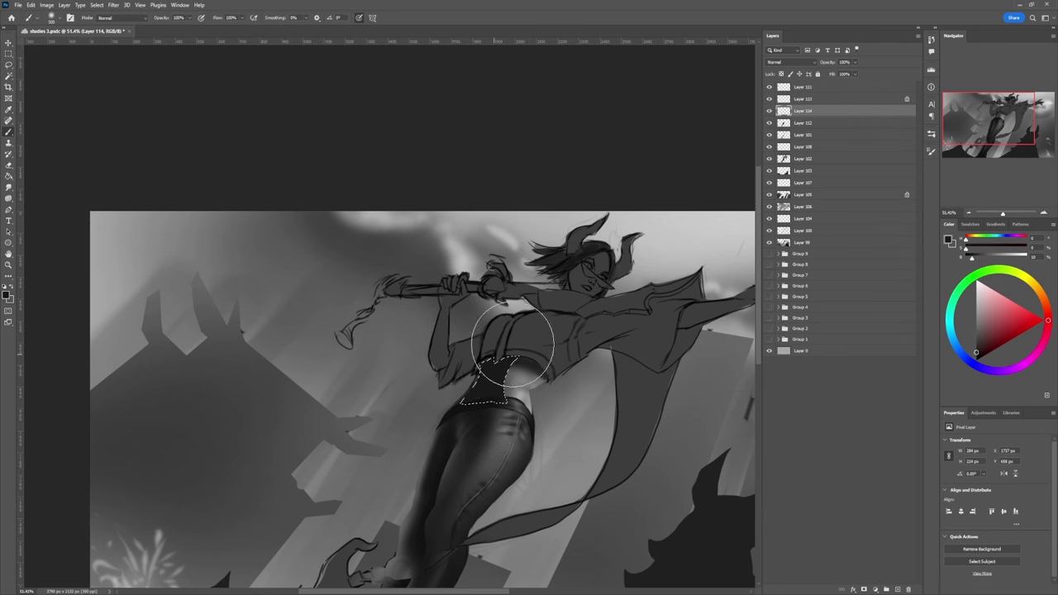
# Step: Lighten the lassoed waist area with soft strokes of mid grey around 50% brightness
pyautogui.keyDown('alt'); pyautogui.click(516, 360); pyautogui.keyUp('alt')
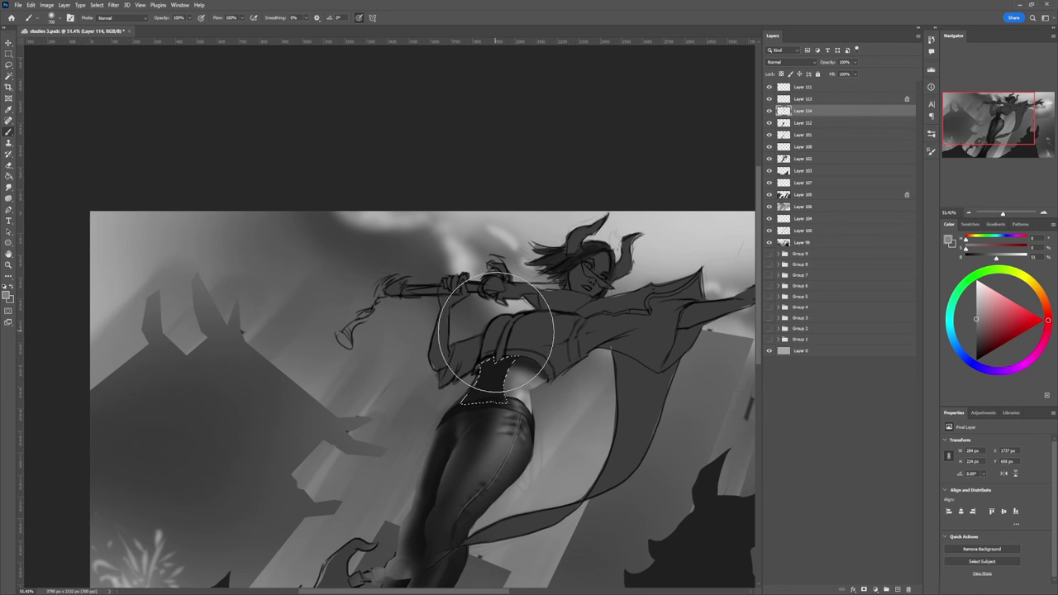
pyautogui.press('[')
pyautogui.press('[')
pyautogui.press('[')
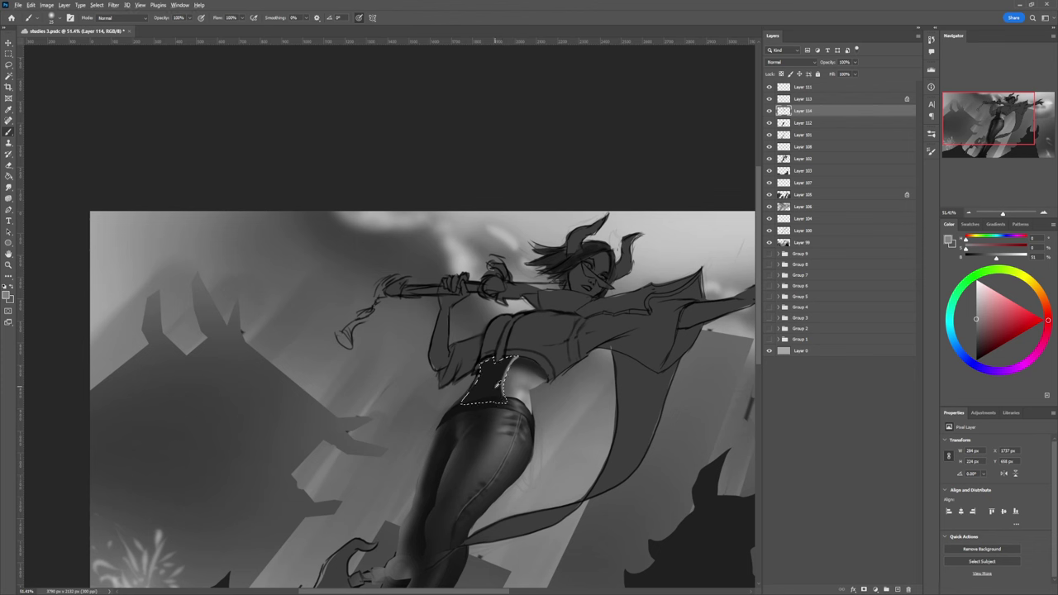
pyautogui.keyDown('alt'); pyautogui.click(496, 386); pyautogui.keyUp('alt')
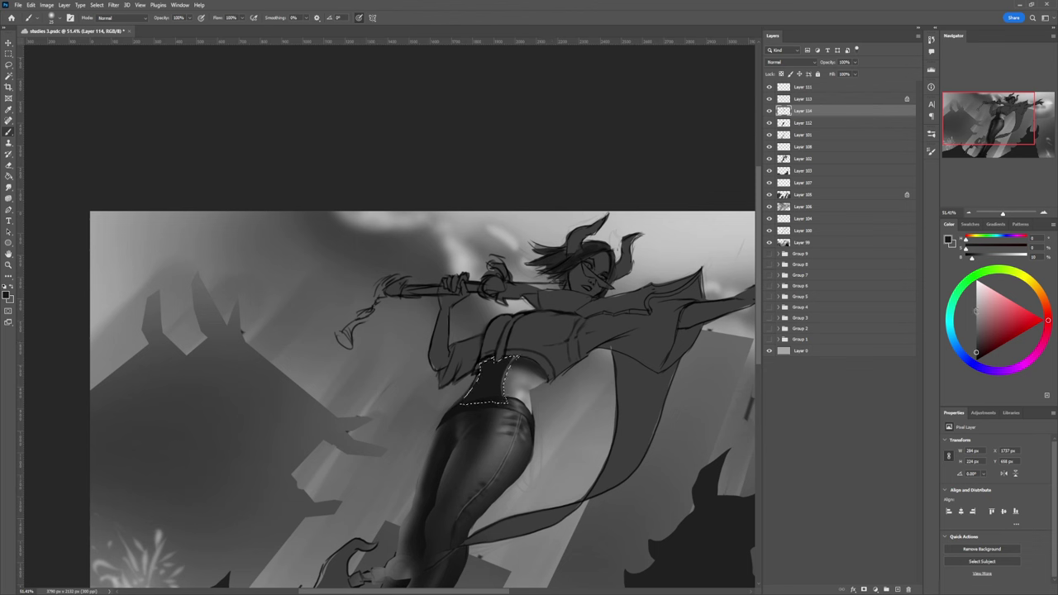
pyautogui.click(974, 305)
pyautogui.moveTo(976, 311); pyautogui.dragTo(976, 320)
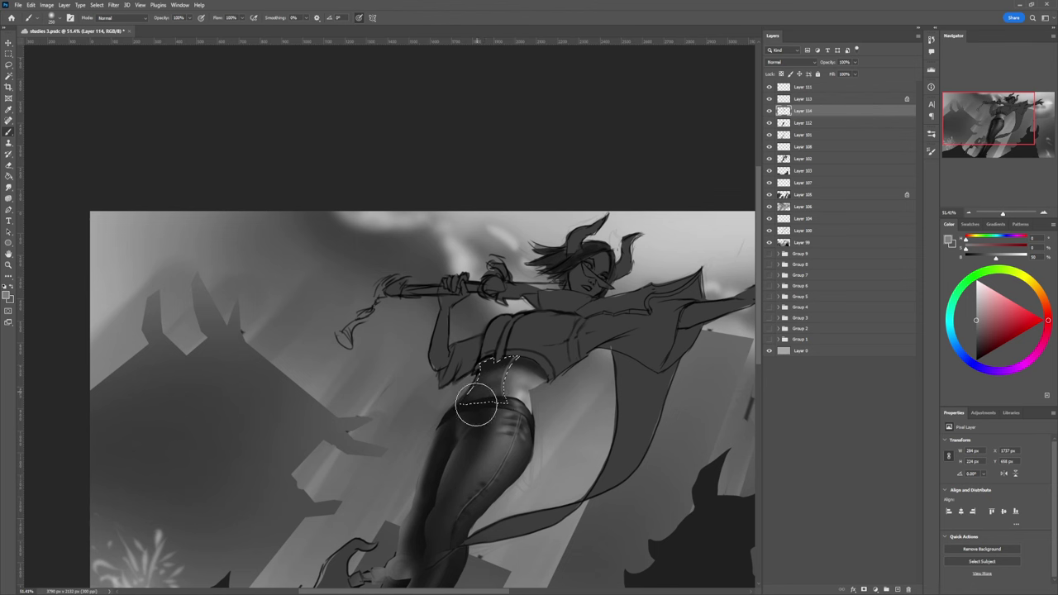
# Step: Darken the waist's edges in near-black of 10% brightness with a large, then smaller soft brush, and deselect
pyautogui.keyDown('alt'); pyautogui.click(485, 364); pyautogui.keyUp('alt')
pyautogui.press(']')
pyautogui.press(']')
pyautogui.press(']')
pyautogui.press(']')
pyautogui.press(']')
pyautogui.press(']')
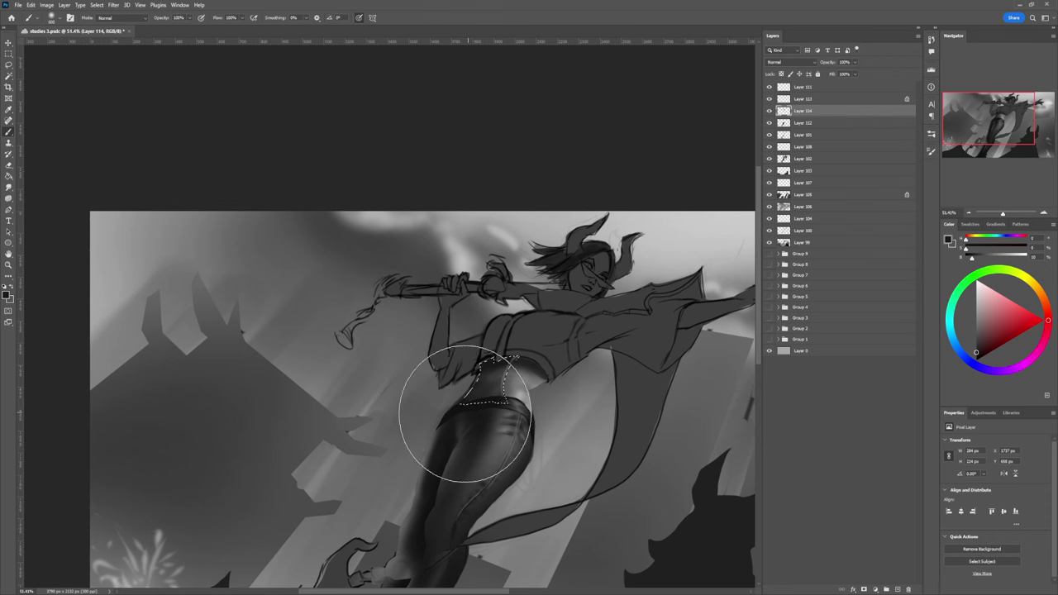
pyautogui.press('[')
pyautogui.press('[')
pyautogui.press('[')
pyautogui.press('[')
pyautogui.press('[')
pyautogui.press('[')
pyautogui.press('[')
pyautogui.press('[')
pyautogui.press('[')
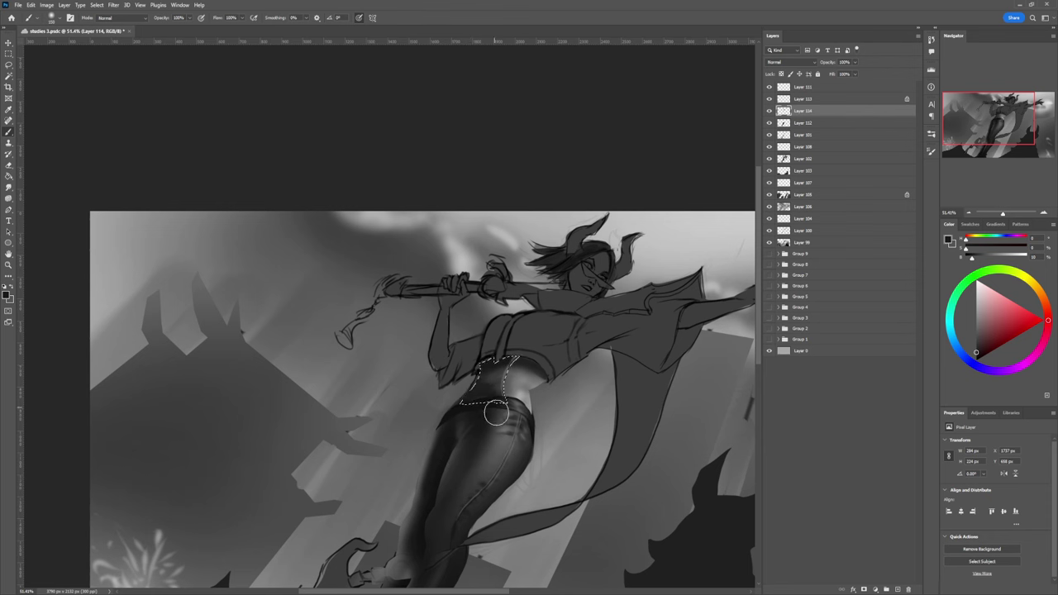
pyautogui.moveTo(479, 371); pyautogui.dragTo(497, 422)
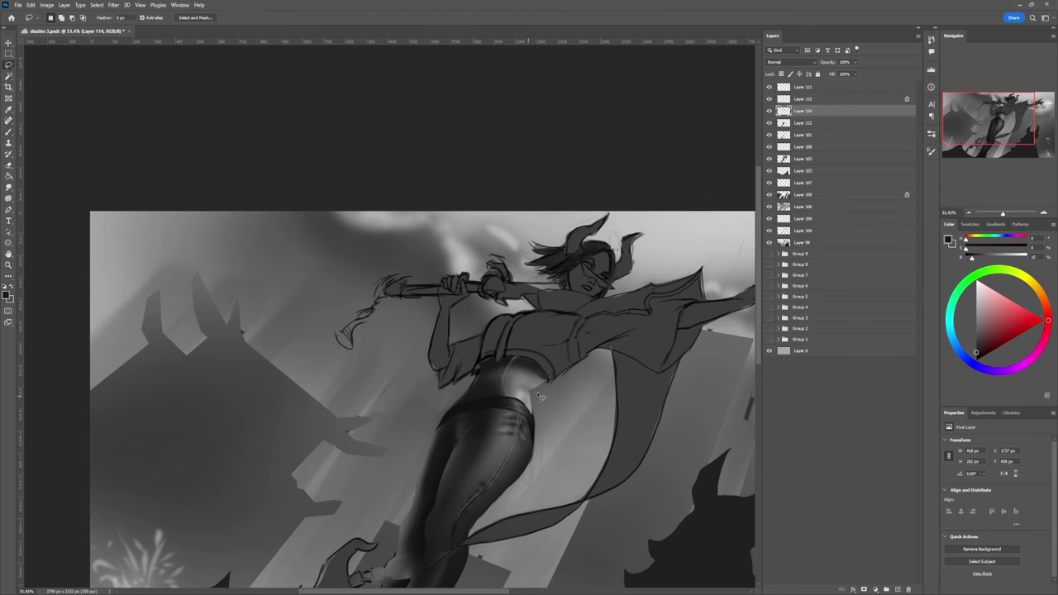
pyautogui.keyDown('alt'); pyautogui.click(496, 426); pyautogui.keyUp('alt')
# Step: Lasso a thin sliver along the waist's back edge, paint a 46% grey rim light in it, and deselect
pyautogui.click(536, 400)
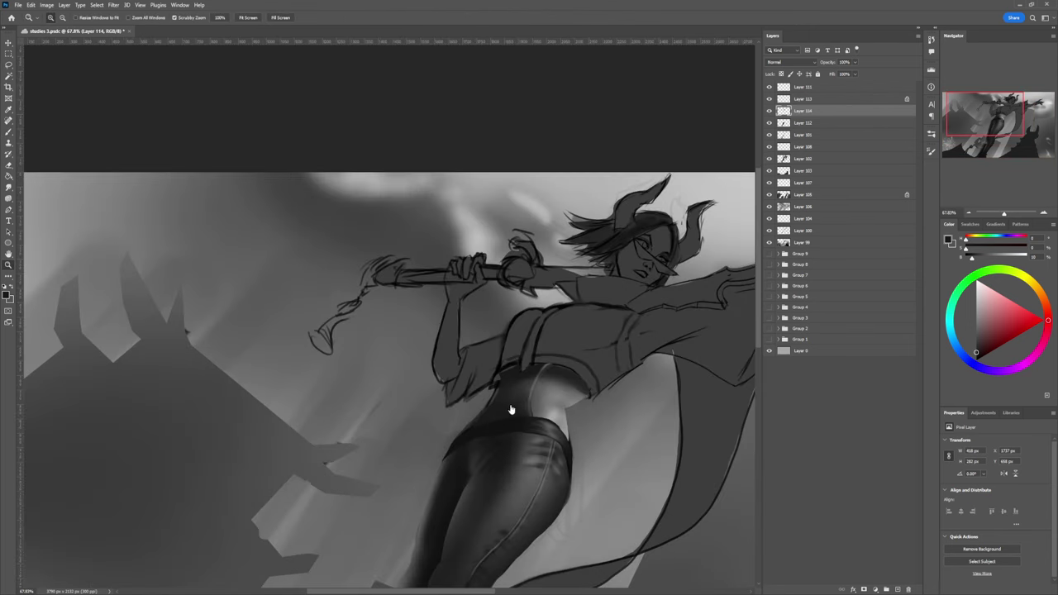
pyautogui.press('l')
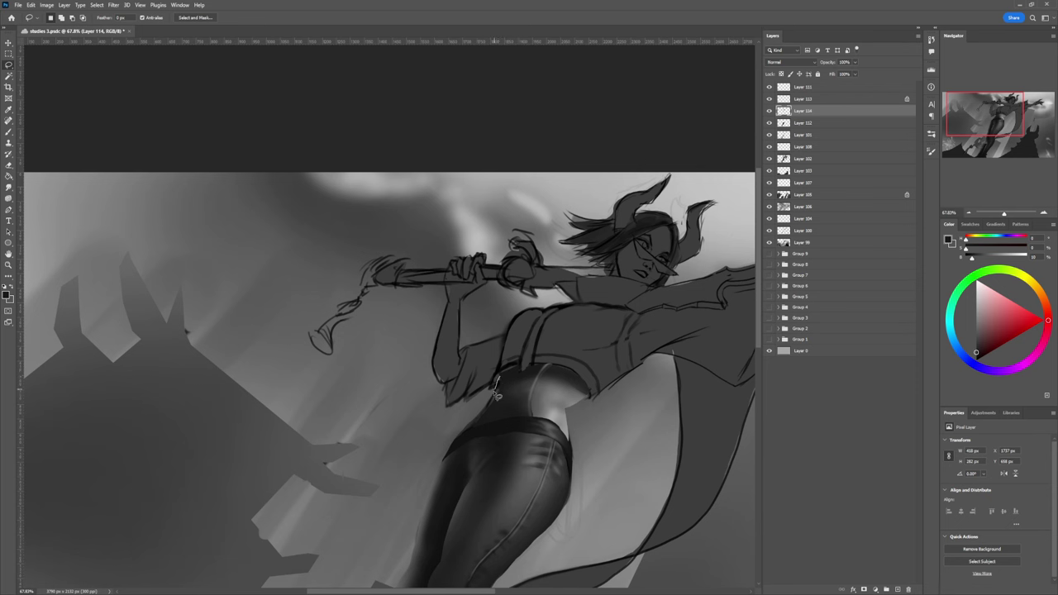
pyautogui.moveTo(475, 423); pyautogui.dragTo(504, 381)
pyautogui.hotkey('ctrl', 'd')
pyautogui.hotkey('ctrl', 'shift', 'd')
pyautogui.press('b')
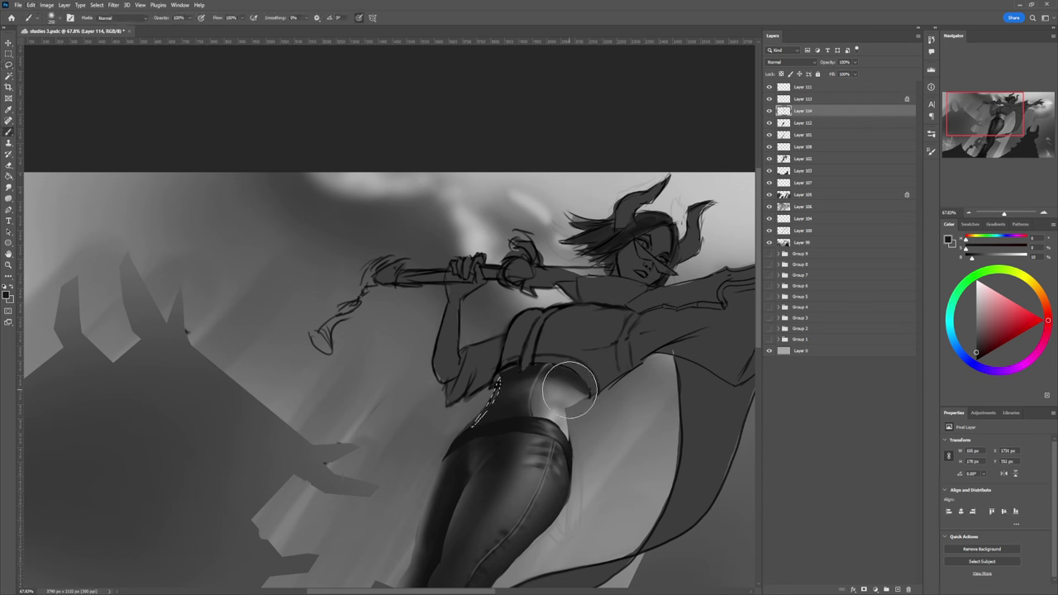
pyautogui.keyDown('alt'); pyautogui.click(571, 397); pyautogui.keyUp('alt')
pyautogui.moveTo(512, 396); pyautogui.dragTo(499, 389)
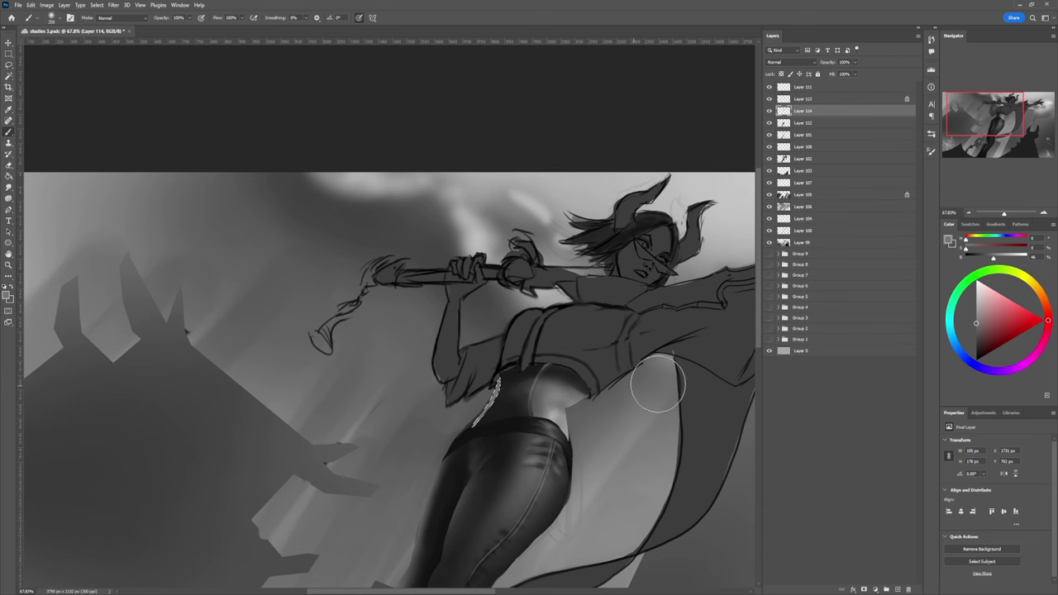
pyautogui.hotkey('ctrl', 'd')
pyautogui.press('l')
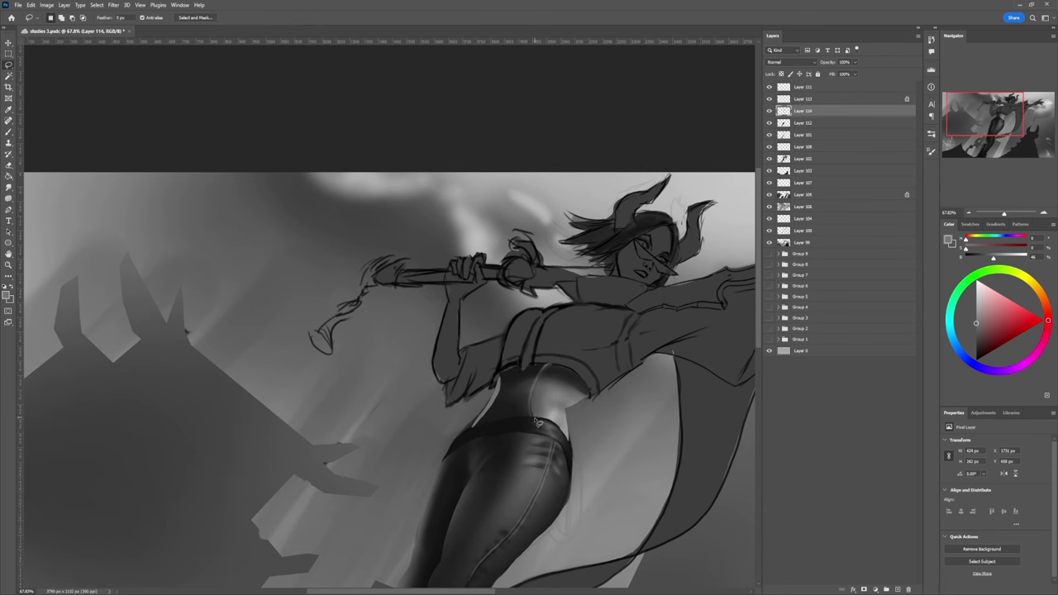
# Step: Load the character silhouette of Layer 102 as a selection and add a new layer above Layer 112
pyautogui.press('z')
pyautogui.keyDown('alt'); pyautogui.click(538, 417); pyautogui.keyUp('alt')
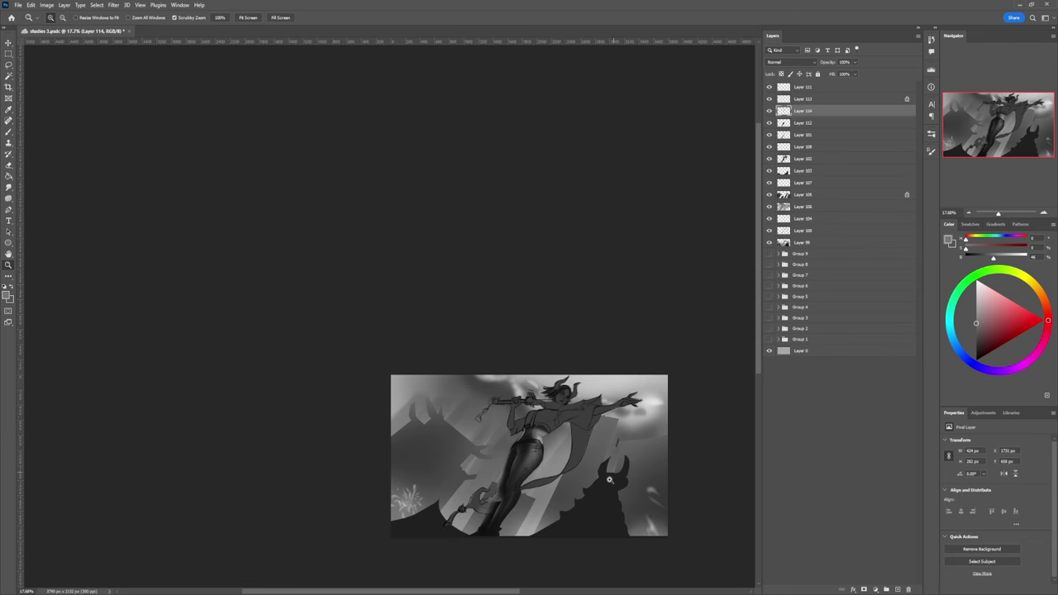
pyautogui.click(566, 505)
pyautogui.click(542, 365)
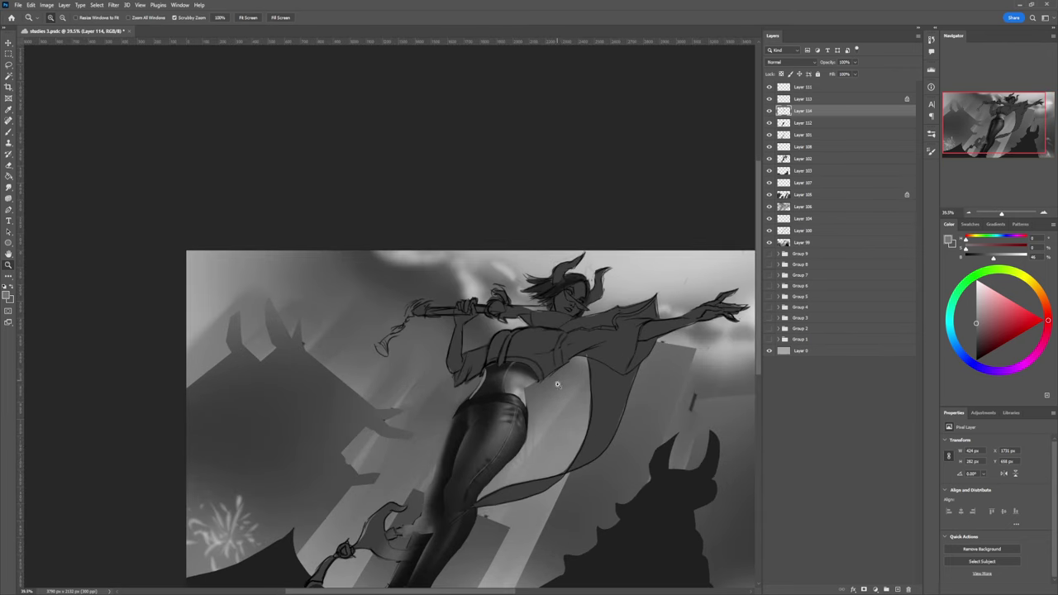
pyautogui.press('l')
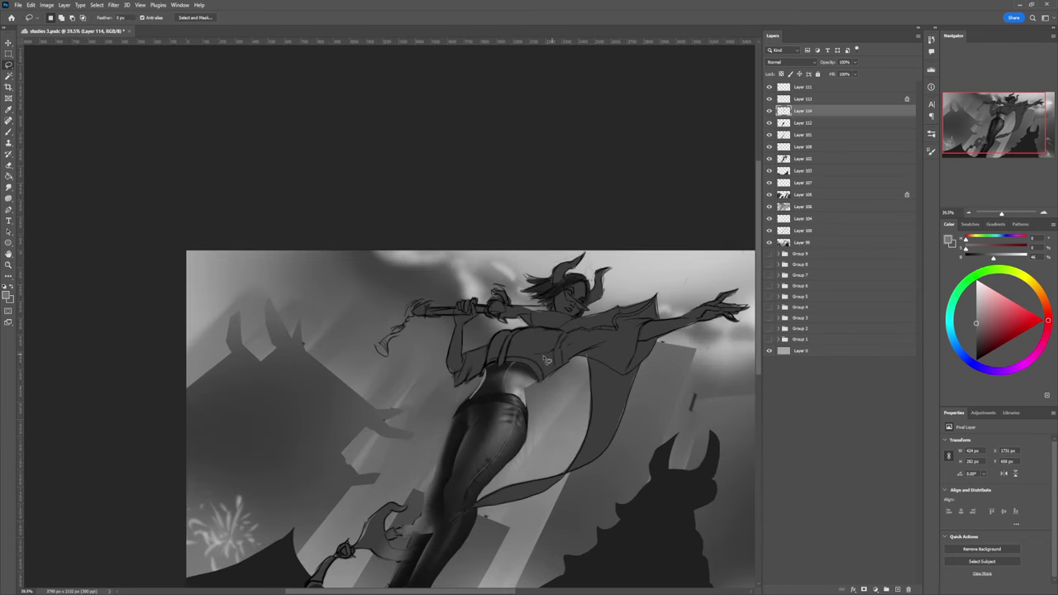
pyautogui.press('b')
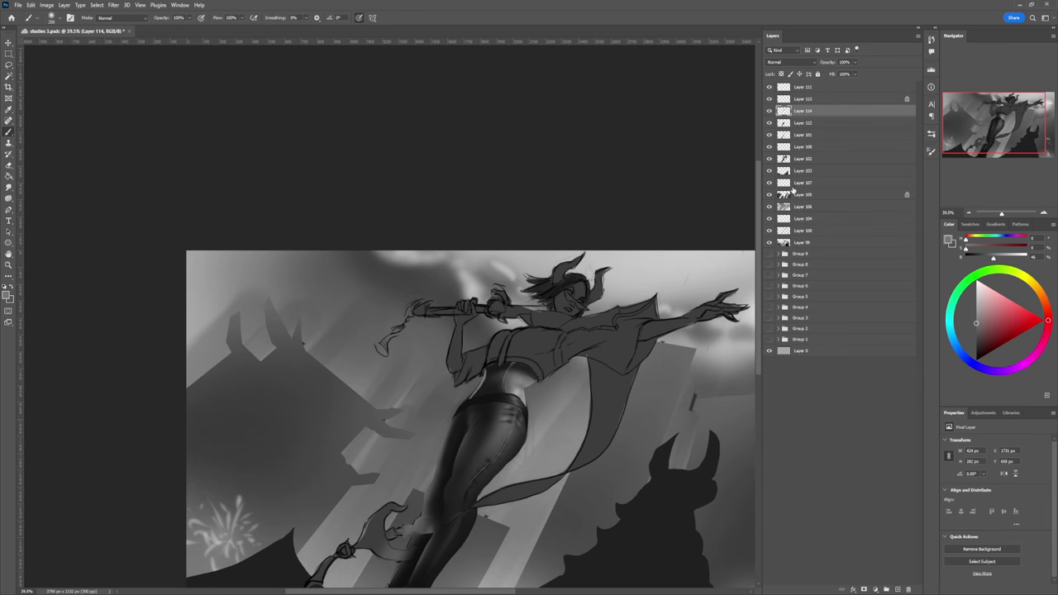
pyautogui.keyDown('ctrl'); pyautogui.click(783, 160); pyautogui.keyUp('ctrl')
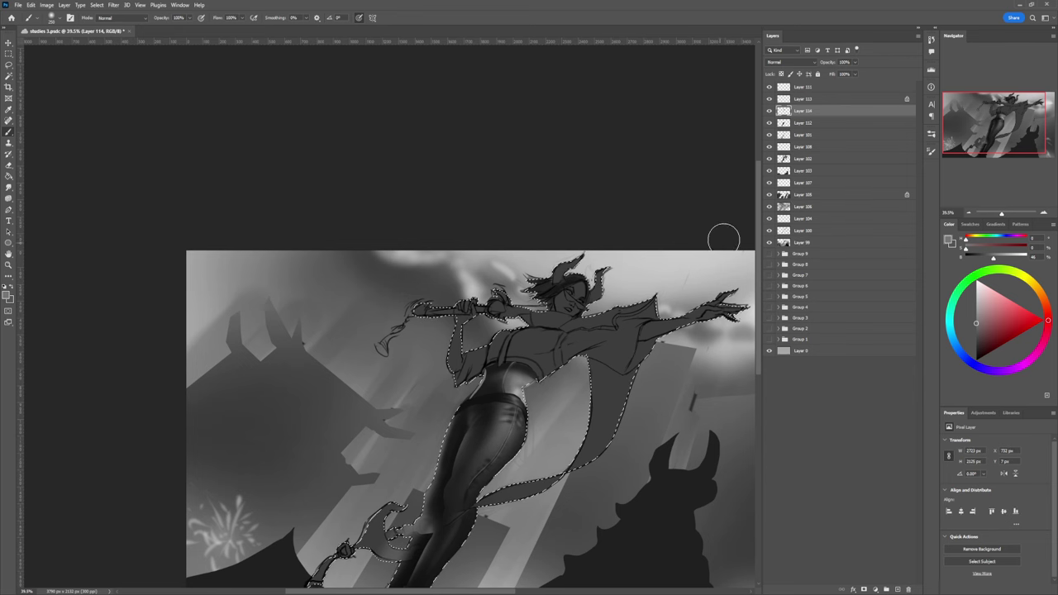
pyautogui.click(794, 124)
pyautogui.hotkey('ctrl', 'shift', 'alt', 'n')
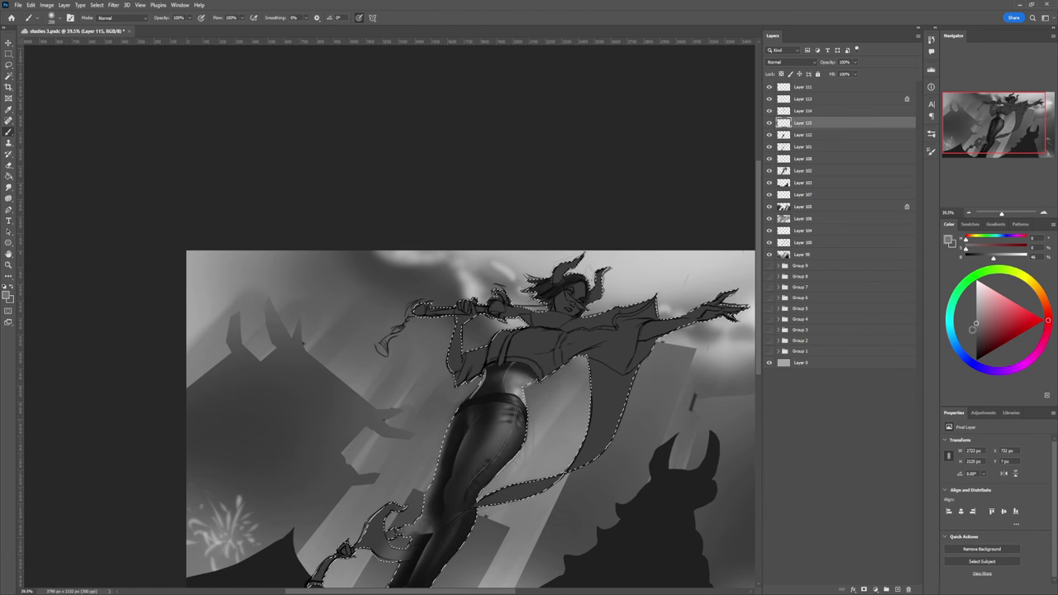
# Step: Paint a soft light area across the top's chest in grey of 56% brightness
pyautogui.click(976, 334)
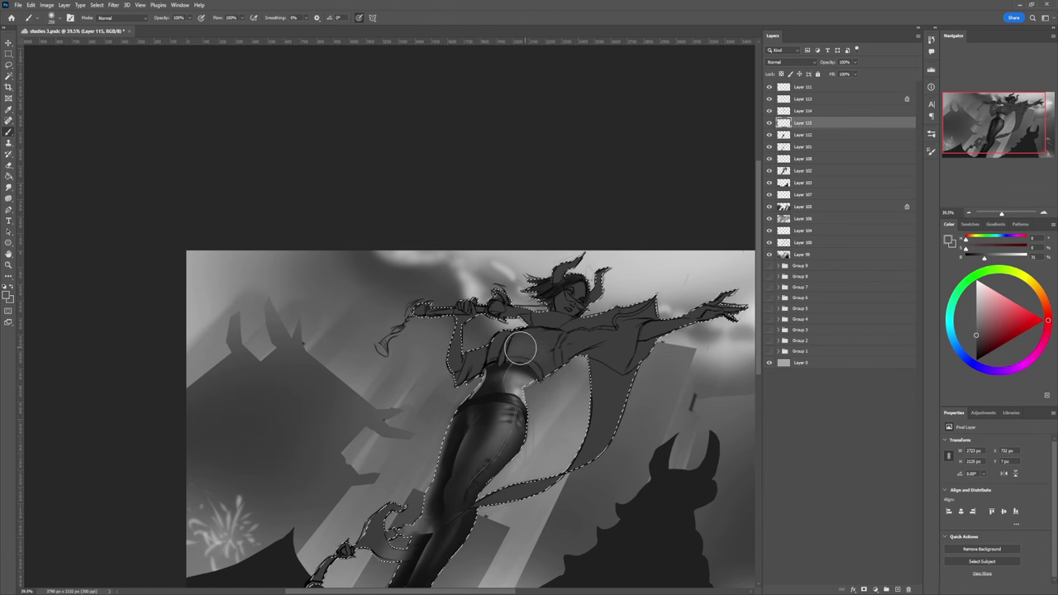
pyautogui.click(976, 317)
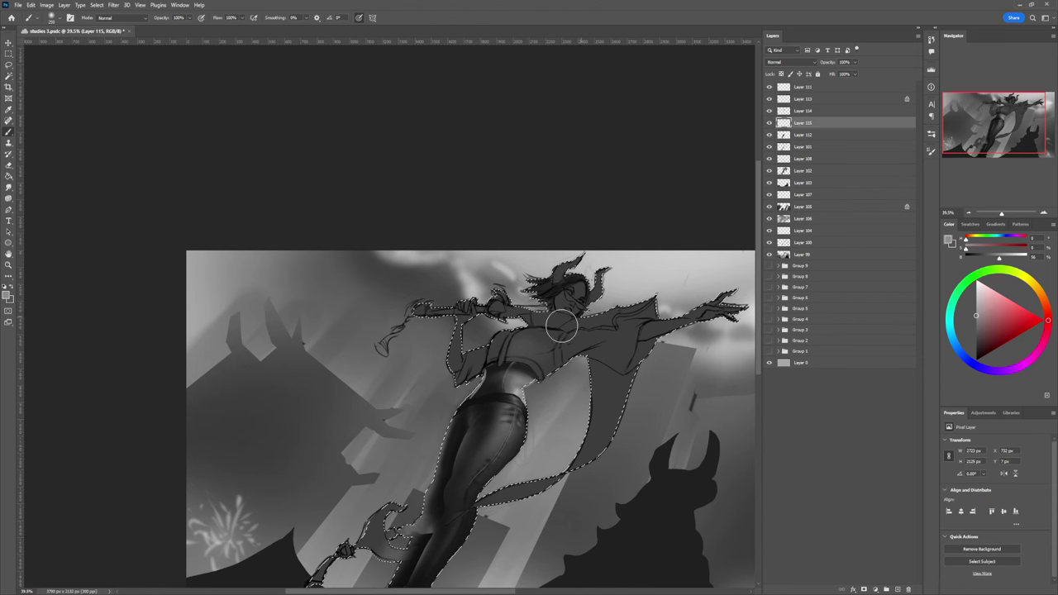
pyautogui.moveTo(531, 339)
pyautogui.mouseDown()
pyautogui.moveTo(494, 349)
pyautogui.moveTo(538, 341)
pyautogui.moveTo(532, 354)
pyautogui.moveTo(545, 355)
pyautogui.moveTo(523, 353)
pyautogui.moveTo(537, 359)
pyautogui.moveTo(570, 349)
pyautogui.mouseUp()
# Step: Shade around the bust and toward the outstretched sleeve in dark grey of 14% brightness with a smaller brush
pyautogui.click(976, 345)
pyautogui.click(976, 349)
pyautogui.press('[')
pyautogui.press('[')
pyautogui.press('[')
pyautogui.press('[')
pyautogui.press('[')
pyautogui.press('[')
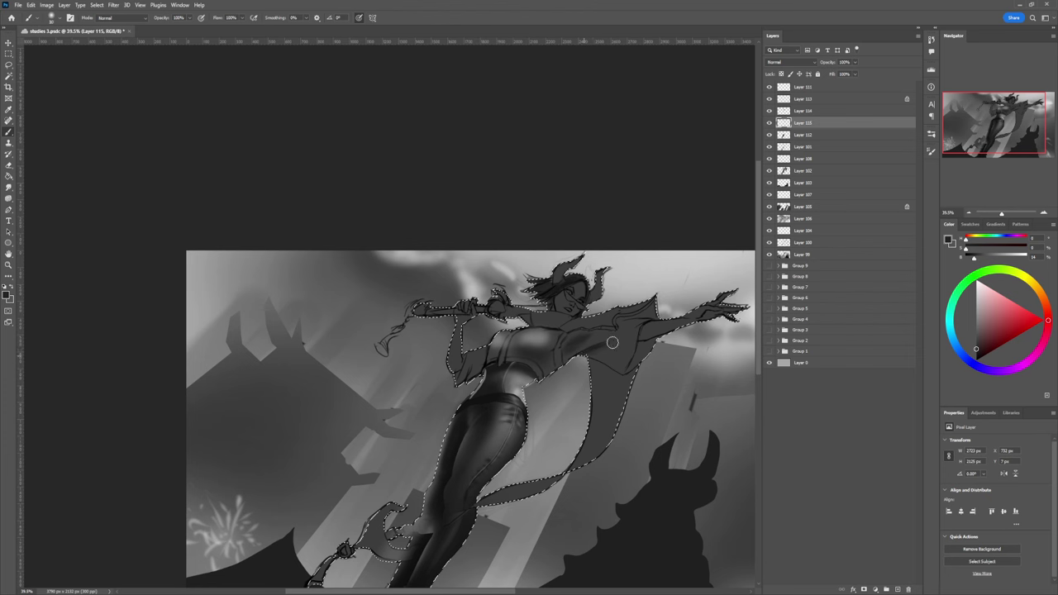
# Step: Add broad soft shading to the outstretched sleeve with a larger brush, keeping the dark grey
pyautogui.press(']')
pyautogui.press(']')
pyautogui.press(']')
pyautogui.press(']')
pyautogui.moveTo(616, 344); pyautogui.dragTo(601, 349)
pyautogui.press('[')
pyautogui.press('[')
pyautogui.press('[')
# Step: Darken the sleeve's upper folds and pointed shoulder flap in near-black of 9% brightness, varying the brush size
pyautogui.click(976, 356)
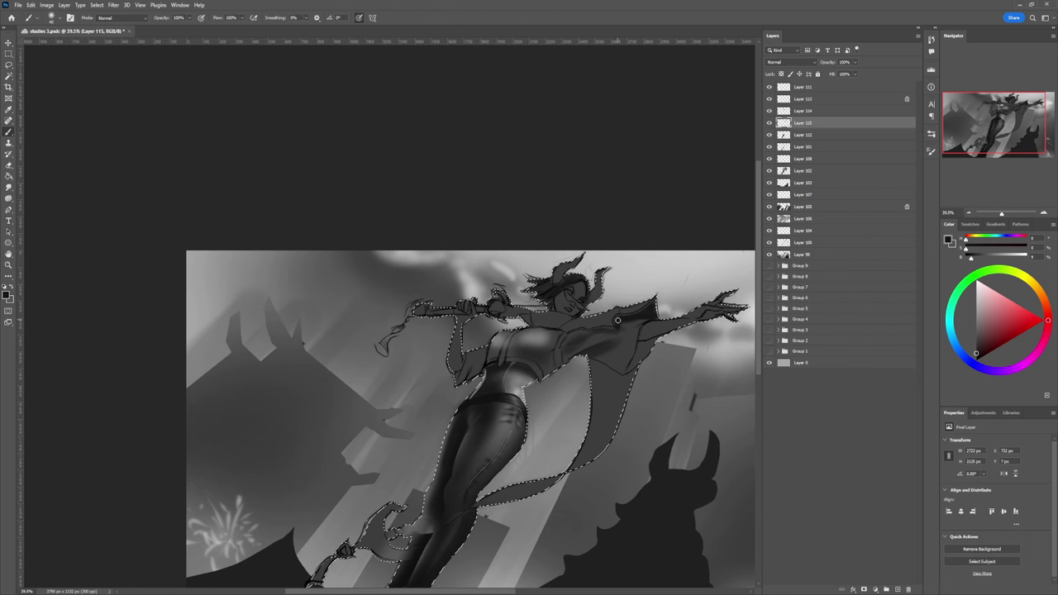
pyautogui.press(']')
pyautogui.press(']')
pyautogui.press(']')
pyautogui.press(']')
pyautogui.press(']')
pyautogui.press(']')
pyautogui.press(']')
pyautogui.press(']')
pyautogui.press('[')
pyautogui.press('[')
pyautogui.press('[')
pyautogui.press(']')
pyautogui.press(']')
pyautogui.press(']')
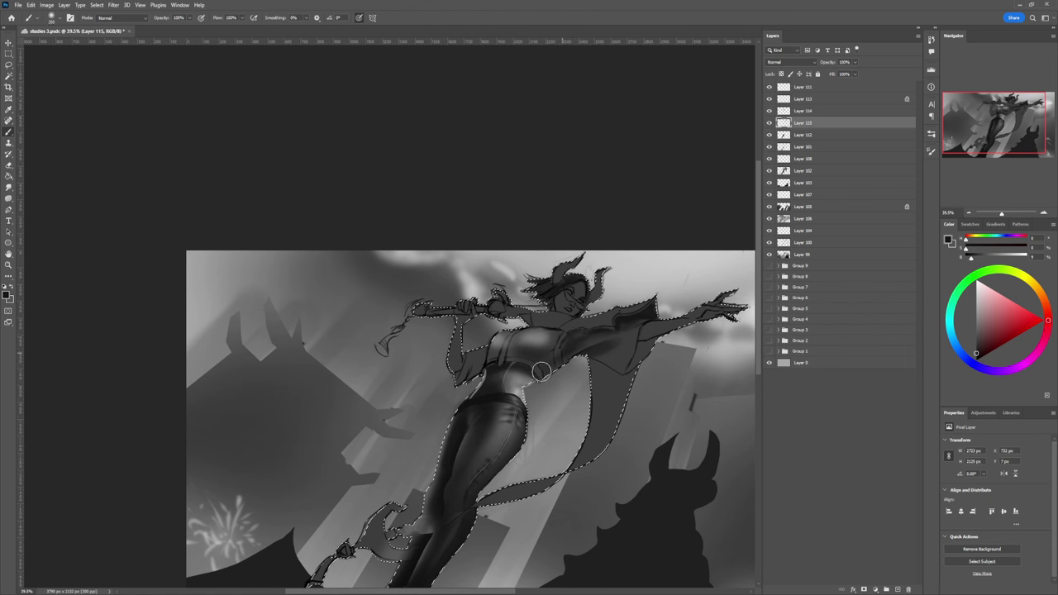
# Step: Deepen the shadows along the top's side and sleeve folds in the same near-black, reducing the brush for the fold edges
pyautogui.press(']')
pyautogui.press(']')
pyautogui.press(']')
pyautogui.press('[')
pyautogui.press('[')
pyautogui.press('[')
pyautogui.press('[')
pyautogui.press('[')
pyautogui.press('[')
pyautogui.press('[')
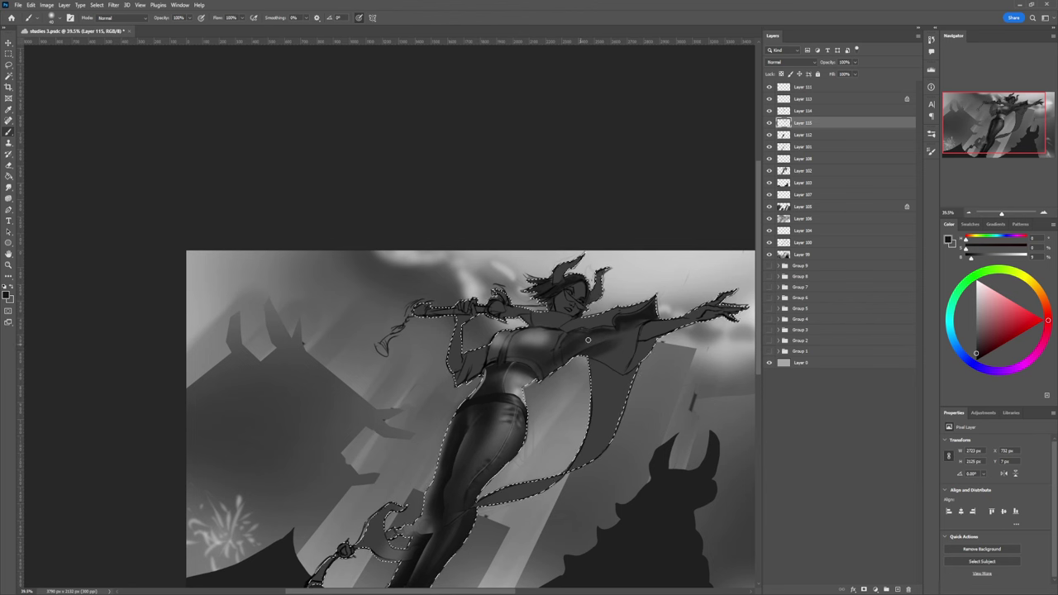
# Step: Brighten the top's lower side from the hem toward the armpit with soft strokes of 51% grey
pyautogui.click(978, 321)
pyautogui.click(977, 319)
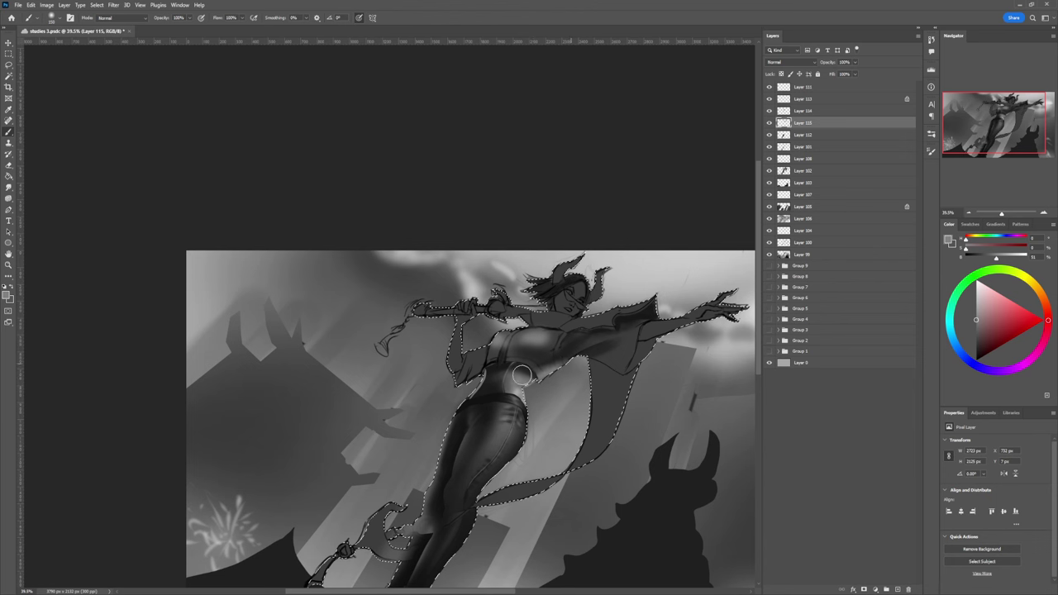
pyautogui.press(']')
pyautogui.press(']')
pyautogui.press(']')
pyautogui.moveTo(526, 376); pyautogui.dragTo(574, 366)
pyautogui.press('[')
pyautogui.press('[')
pyautogui.press('[')
pyautogui.press('[')
pyautogui.press('[')
pyautogui.press('[')
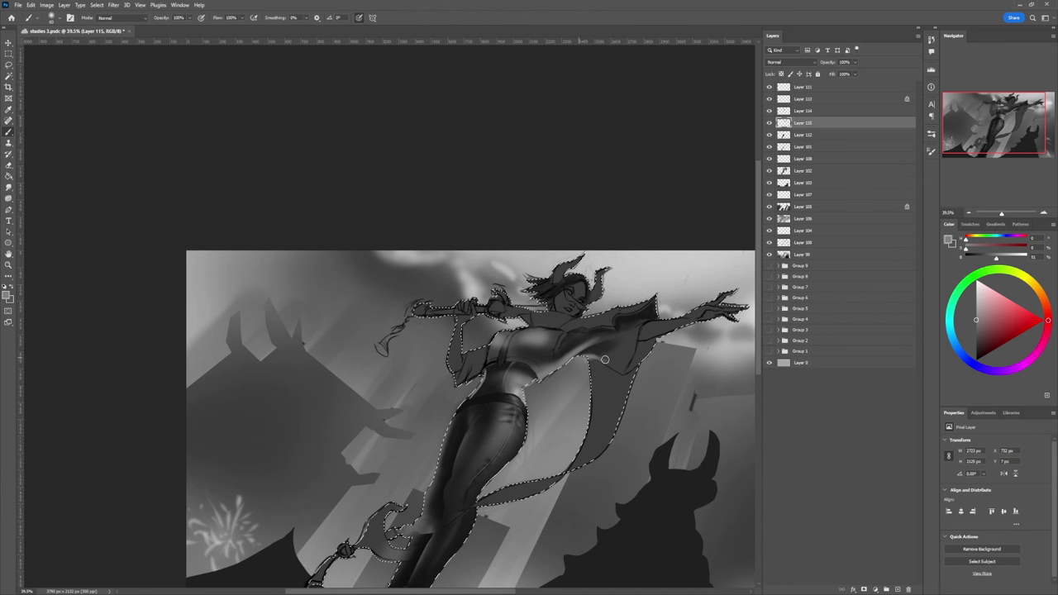
# Step: Extend the 51% grey lighting along the sleeve's underside and back to the top's hem with a larger brush
pyautogui.press(']')
pyautogui.press(']')
pyautogui.press(']')
pyautogui.press(']')
pyautogui.press(']')
pyautogui.press(']')
pyautogui.press(']')
pyautogui.moveTo(606, 358)
pyautogui.mouseDown()
pyautogui.moveTo(630, 380)
pyautogui.moveTo(672, 347)
pyautogui.moveTo(611, 347)
pyautogui.moveTo(554, 382)
pyautogui.mouseUp()
pyautogui.press('[')
pyautogui.press('[')
pyautogui.press('[')
pyautogui.press('[')
pyautogui.press('[')
pyautogui.press('[')
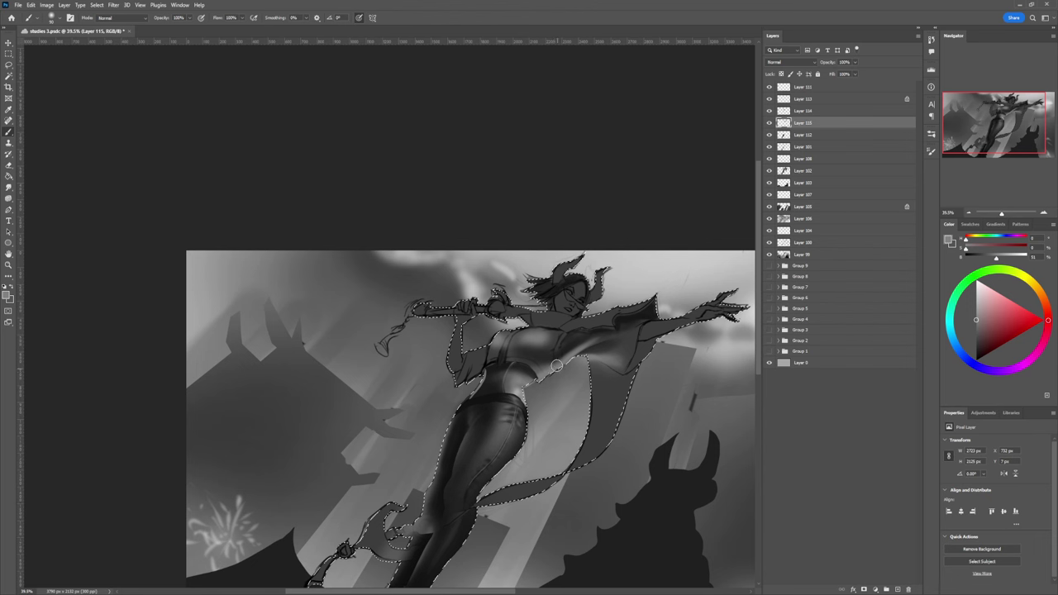
# Step: Blend the chest highlight using greys sampled from the bust, working from a small to a larger brush
pyautogui.keyDown('alt'); pyautogui.click(541, 341); pyautogui.keyUp('alt')
pyautogui.press('[')
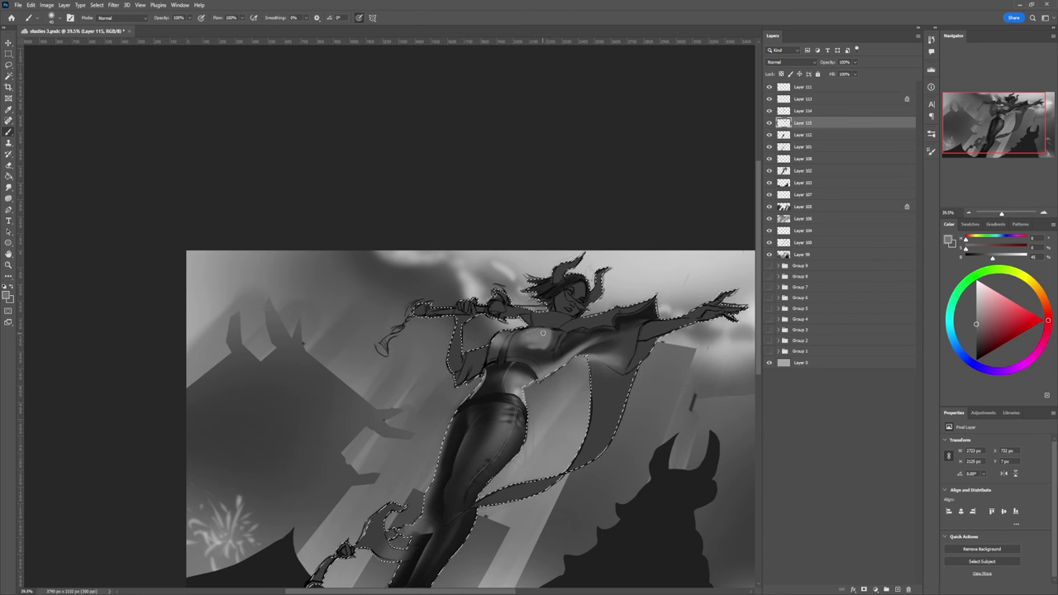
pyautogui.keyDown('alt'); pyautogui.click(520, 348); pyautogui.keyUp('alt')
pyautogui.press(']')
pyautogui.press(']')
pyautogui.press(']')
pyautogui.press(']')
pyautogui.press(']')
pyautogui.moveTo(521, 337)
pyautogui.mouseDown()
pyautogui.moveTo(517, 355)
pyautogui.moveTo(522, 319)
pyautogui.moveTo(511, 364)
pyautogui.moveTo(562, 335)
pyautogui.moveTo(558, 351)
pyautogui.moveTo(549, 343)
pyautogui.mouseUp()
# Step: Refine the bust highlight's edges with sampled greys around 44% brightness and a progressively smaller brush
pyautogui.keyDown('alt'); pyautogui.click(543, 339); pyautogui.keyUp('alt')
pyautogui.press('[')
pyautogui.press('[')
pyautogui.press('[')
pyautogui.keyDown('alt'); pyautogui.click(549, 340); pyautogui.keyUp('alt')
pyautogui.press('[')
pyautogui.press('[')
pyautogui.press('[')
pyautogui.press('[')
pyautogui.press('[')
pyautogui.press('[')
pyautogui.press('[')
pyautogui.press('[')
pyautogui.press('[')
pyautogui.press('[')
pyautogui.press('[')
pyautogui.press('[')
pyautogui.press('[')
pyautogui.press('[')
pyautogui.press('[')
pyautogui.press('[')
pyautogui.press('[')
pyautogui.press('[')
pyautogui.press('[')
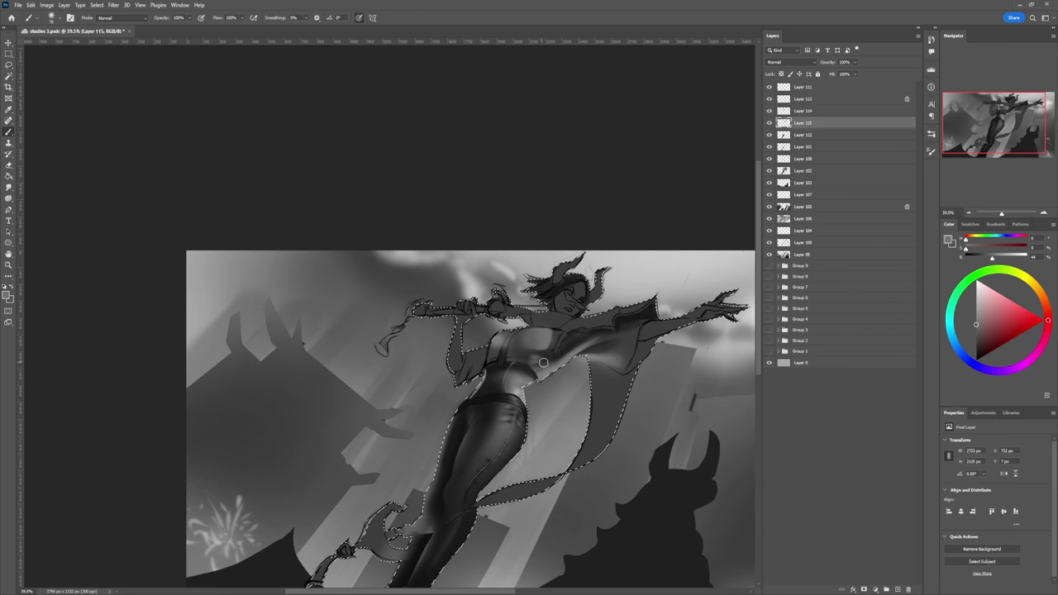
# Step: Soften the transition below the bust in 44% grey with an enlarged brush
pyautogui.press(']')
pyautogui.press(']')
pyautogui.press(']')
pyautogui.press(']')
pyautogui.press(']')
pyautogui.press(']')
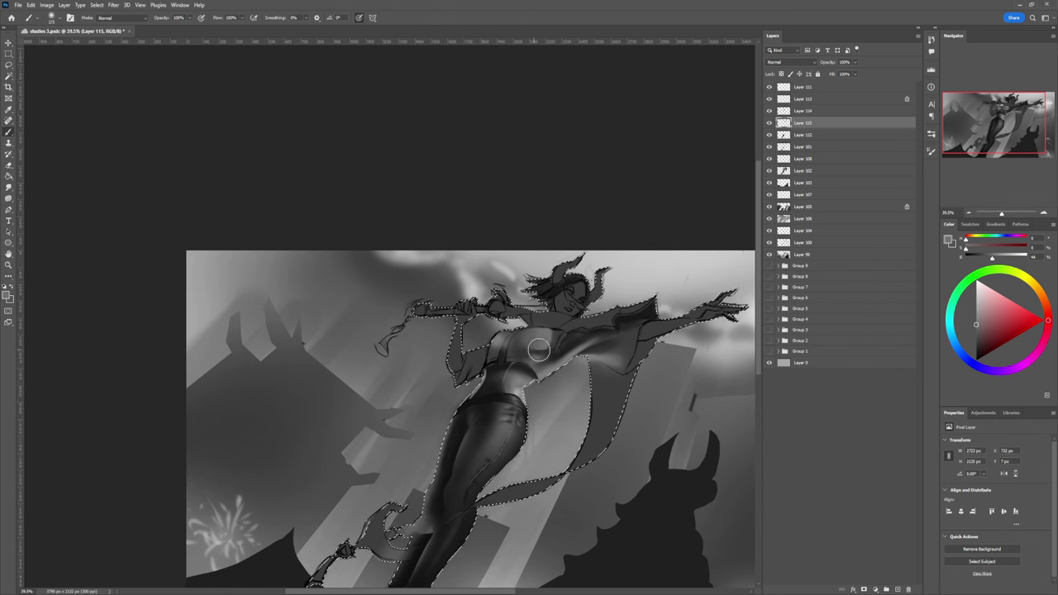
# Step: Shade the chest's inner side near the strap with sampled dark greys of 23% and 13% brightness
pyautogui.keyDown('alt'); pyautogui.click(554, 345); pyautogui.keyUp('alt')
pyautogui.press('[')
pyautogui.press('[')
pyautogui.press('[')
pyautogui.press('[')
pyautogui.press('[')
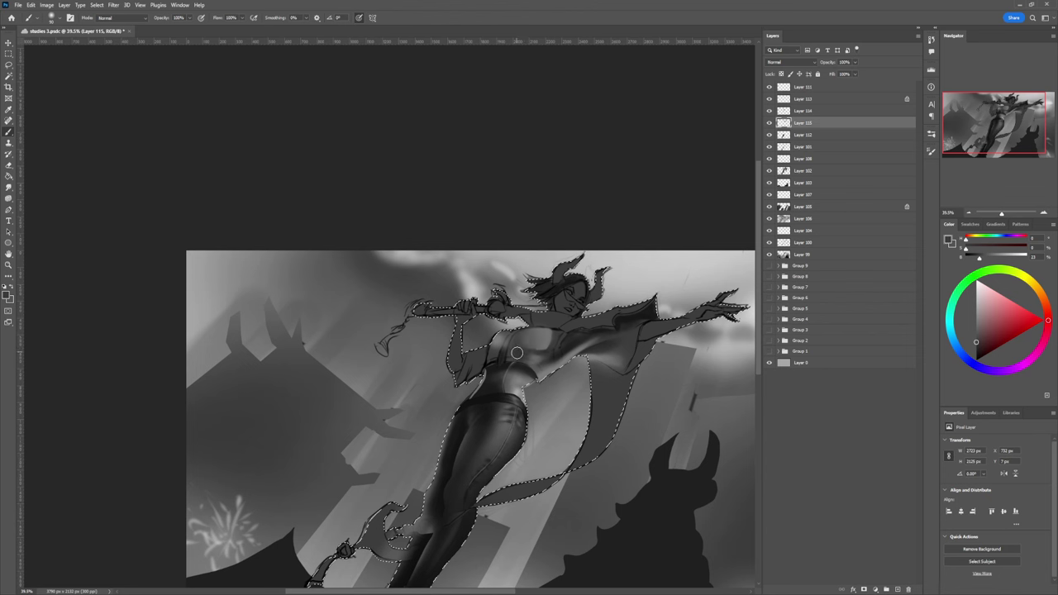
pyautogui.keyDown('alt'); pyautogui.click(557, 353); pyautogui.keyUp('alt')
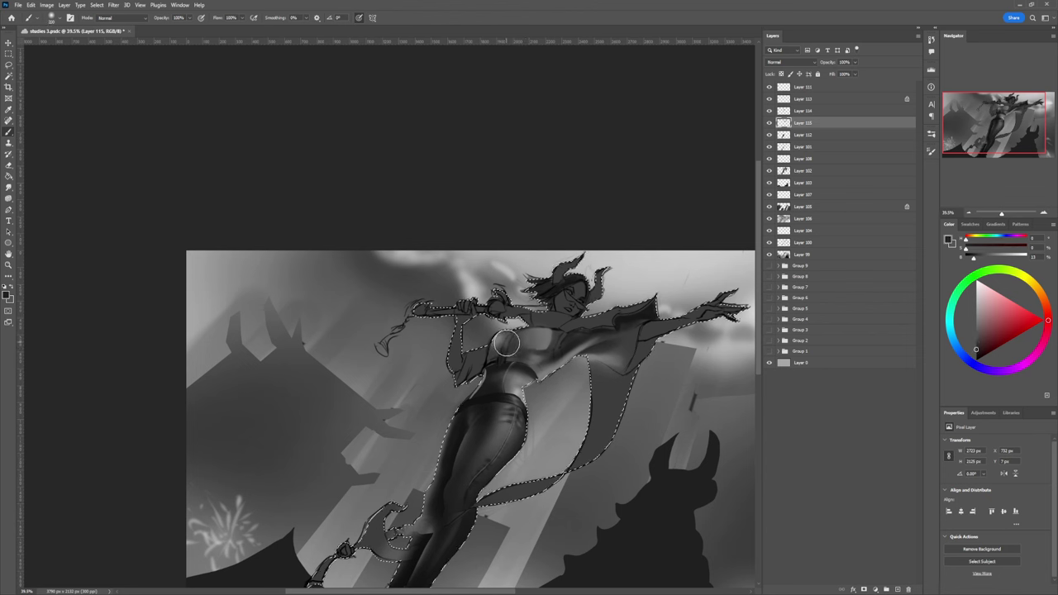
# Step: Shrink the brush to a small tip and set the painting colour to a mid grey of 47% brightness
pyautogui.press('[')
pyautogui.press('[')
pyautogui.press('[')
pyautogui.press('[')
pyautogui.press('[')
pyautogui.press('[')
pyautogui.press('[')
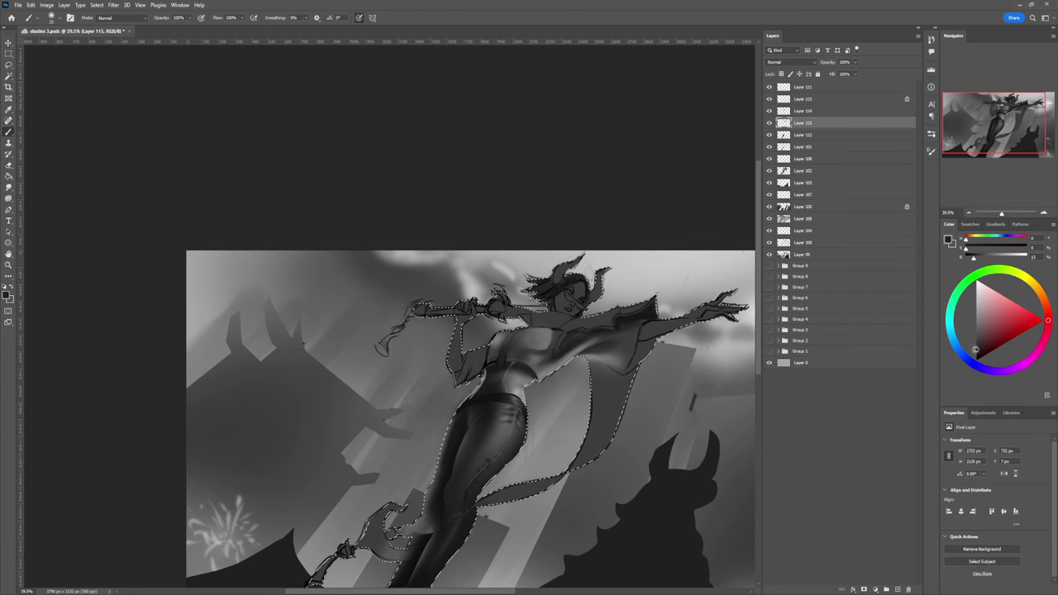
pyautogui.moveTo(975, 349); pyautogui.dragTo(976, 323)
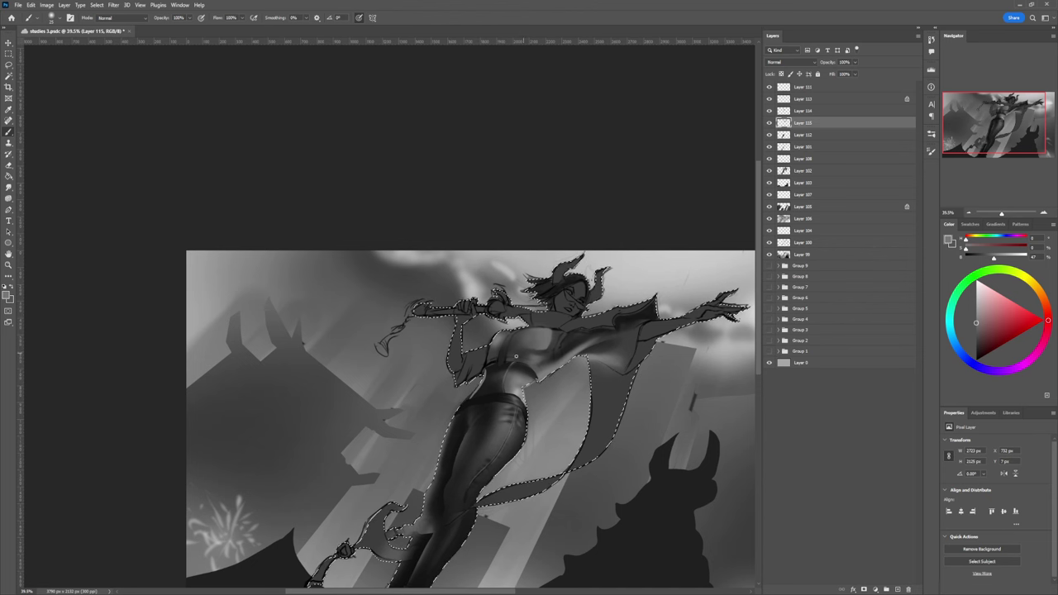
# Step: Paint the band beneath the cropped top in near-black grey and define the dark strap across the torso
pyautogui.press('[')
pyautogui.press('d')
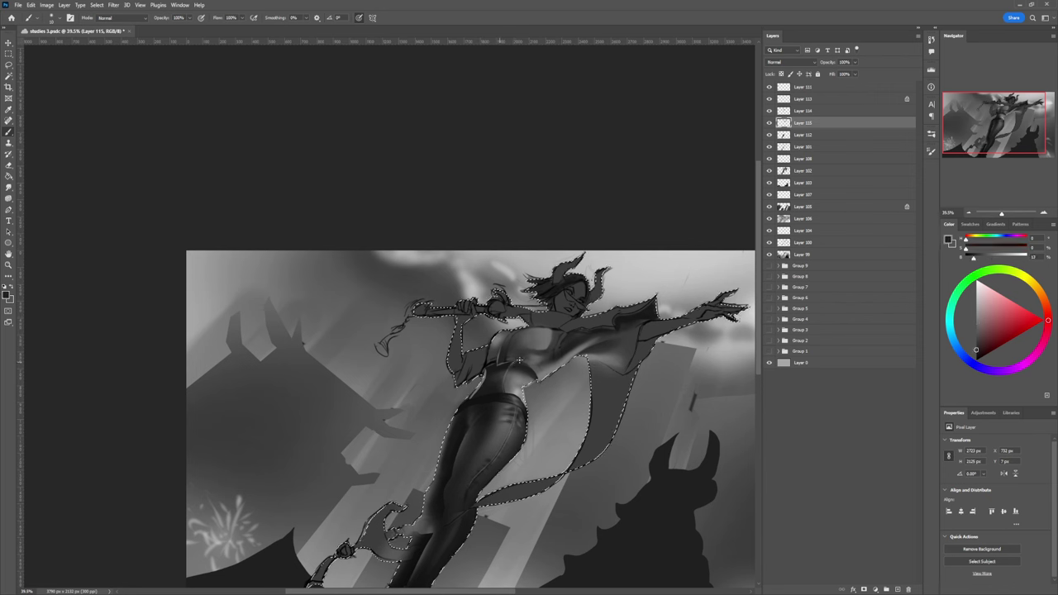
pyautogui.press('.')
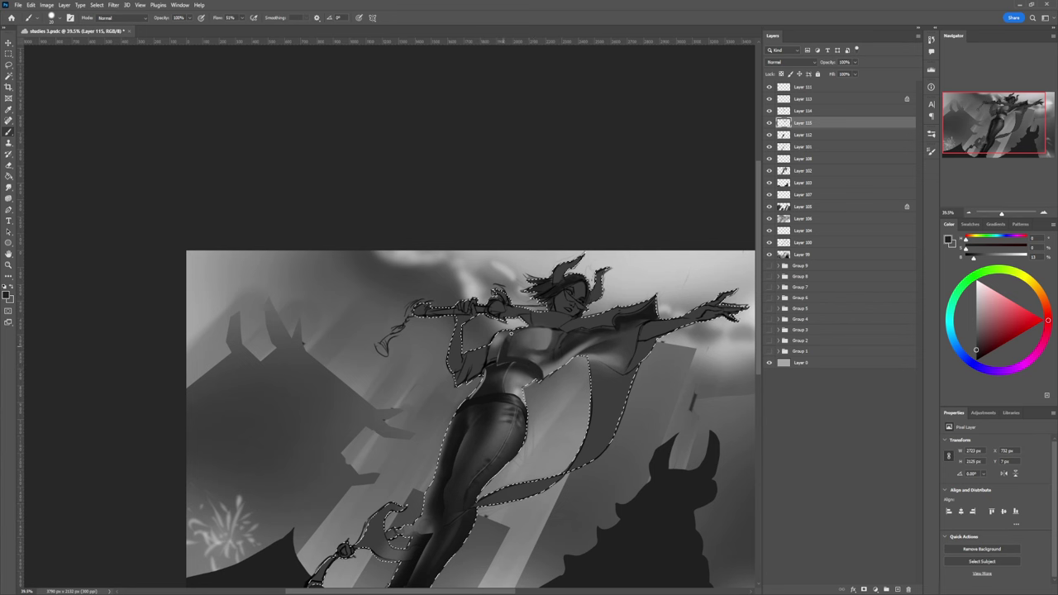
pyautogui.press('[')
pyautogui.press('[')
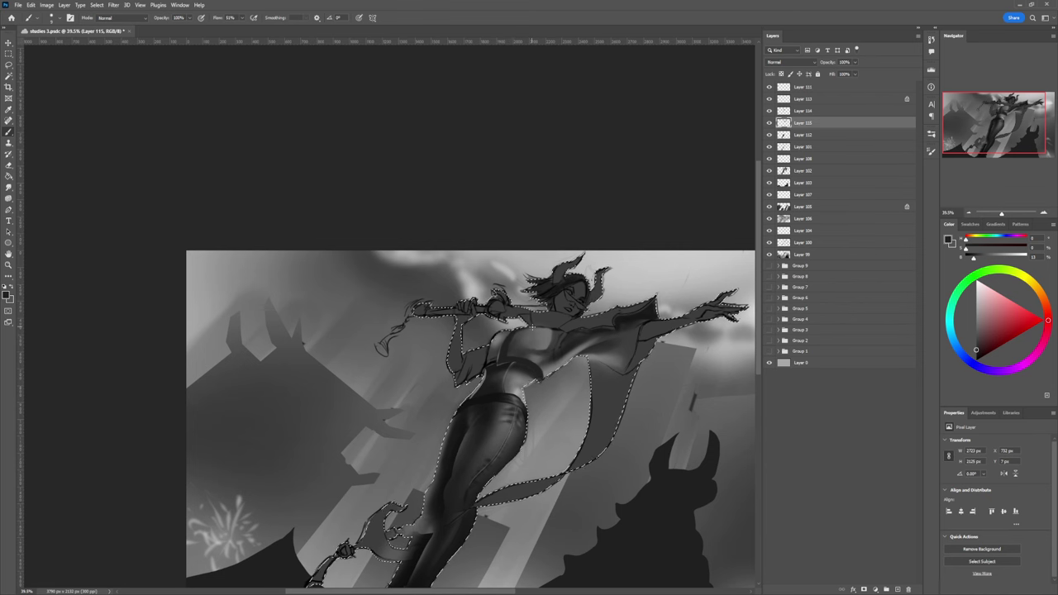
# Step: Paint small dark crease strokes on the chest of the top, adjusting the brush size
pyautogui.press('z')
pyautogui.moveTo(530, 391)
pyautogui.mouseDown()
pyautogui.moveTo(471, 391)
pyautogui.moveTo(581, 367)
pyautogui.mouseUp()
pyautogui.moveTo(510, 378); pyautogui.dragTo(604, 364)
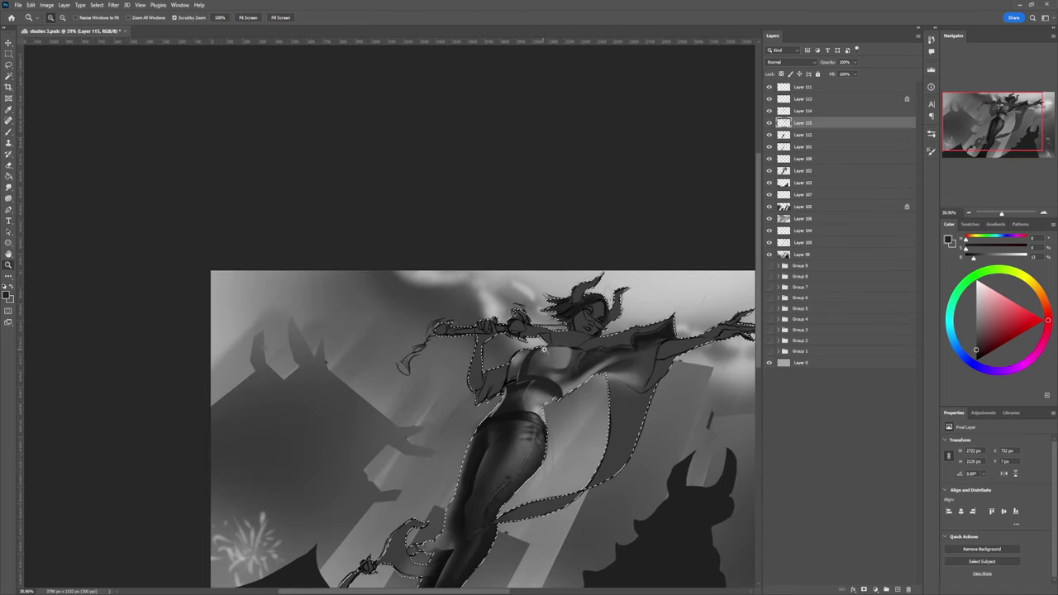
pyautogui.press('b')
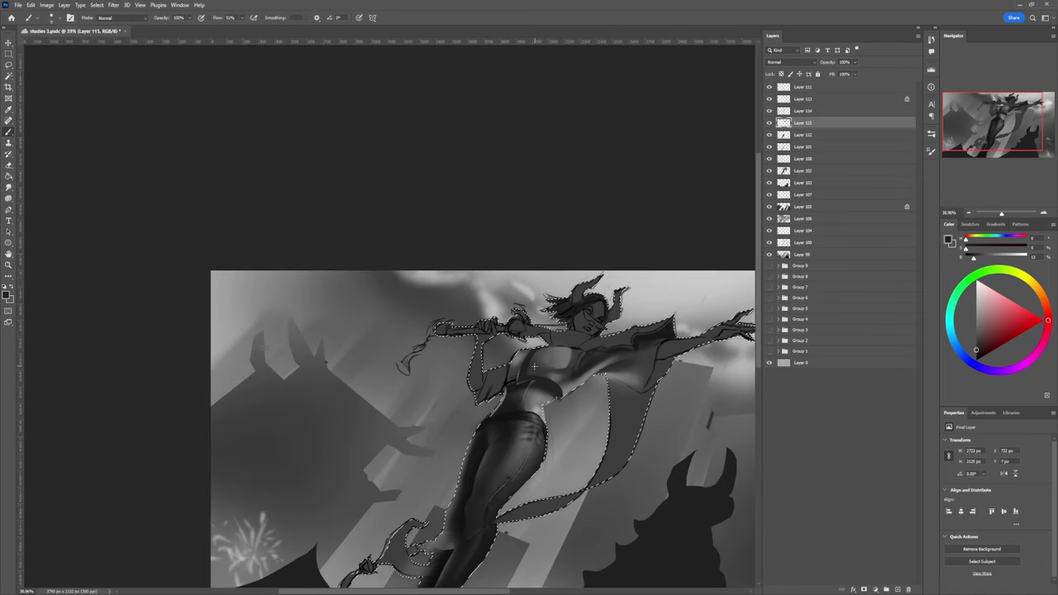
pyautogui.press(']')
pyautogui.press(']')
pyautogui.press(']')
pyautogui.press(']')
pyautogui.press(']')
pyautogui.press(']')
pyautogui.press('[')
pyautogui.press(']')
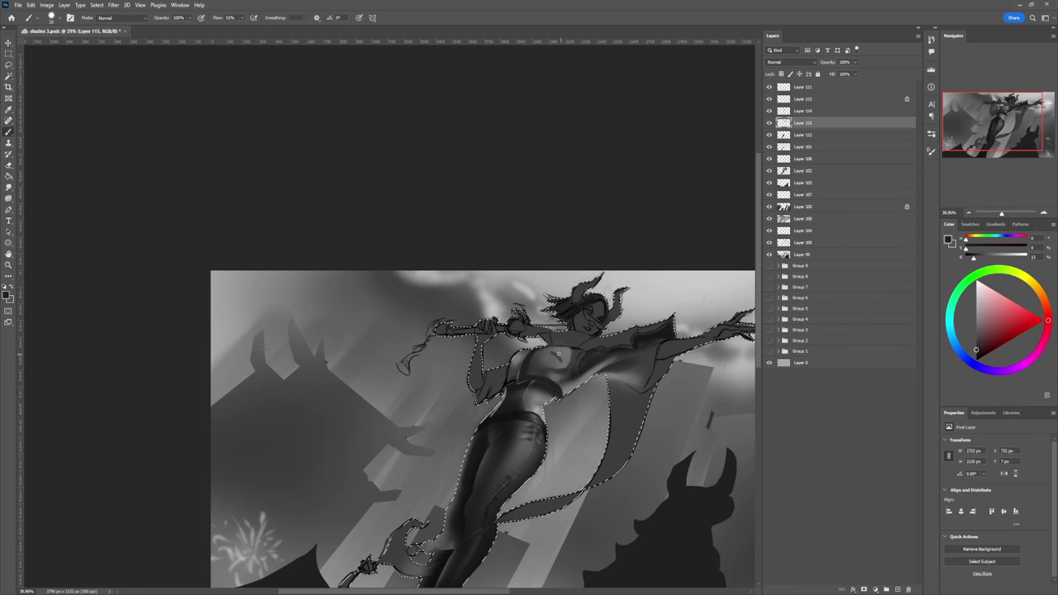
pyautogui.press('[')
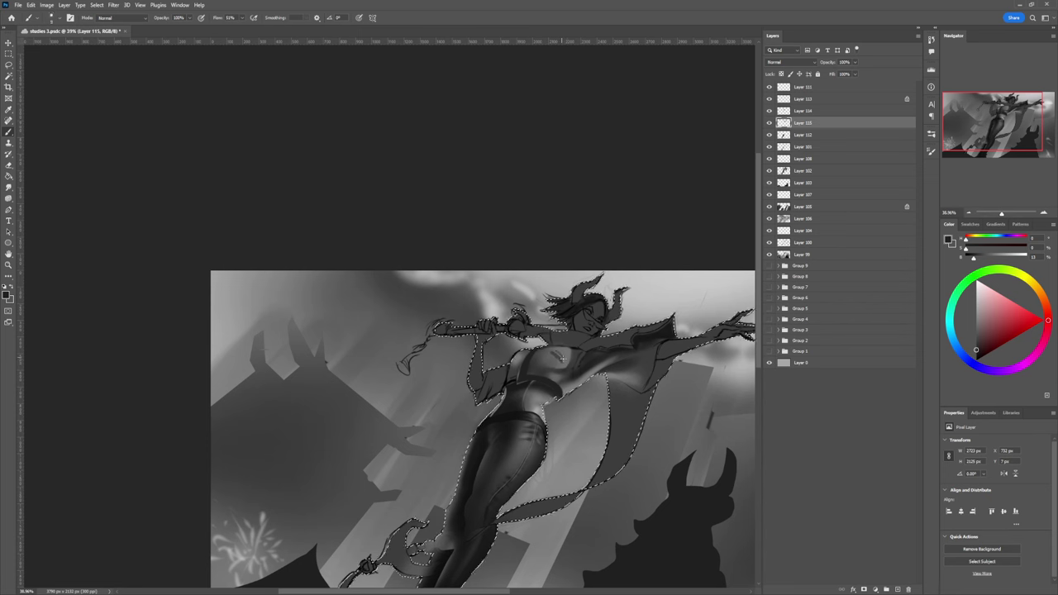
# Step: Refine the chest creases and the fabric around them with sampled light and dark greys
pyautogui.keyDown('alt'); pyautogui.click(554, 358); pyautogui.keyUp('alt')
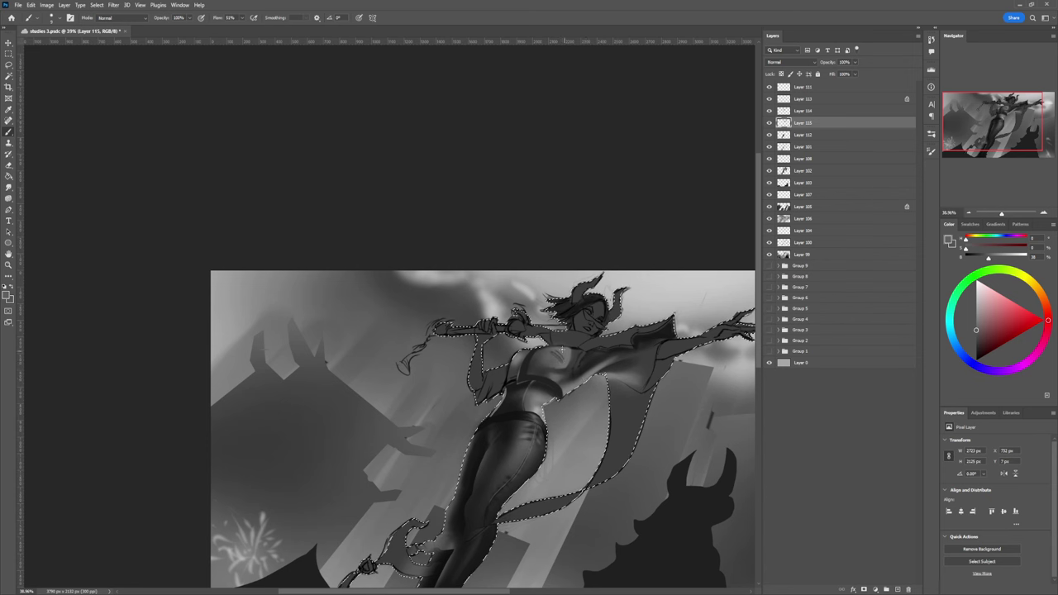
pyautogui.keyDown('alt'); pyautogui.click(585, 357); pyautogui.keyUp('alt')
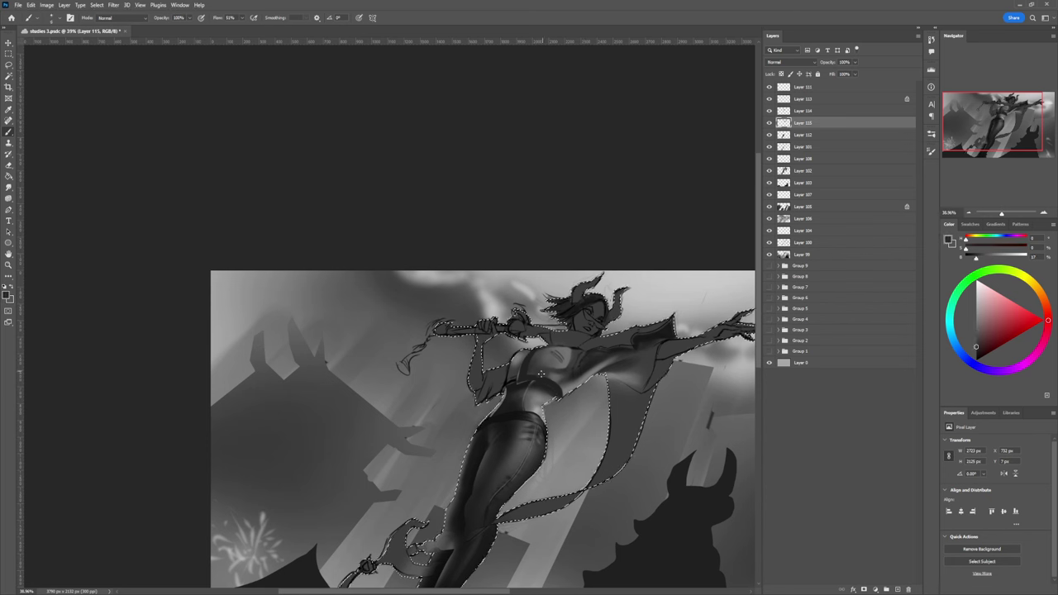
pyautogui.click(975, 351)
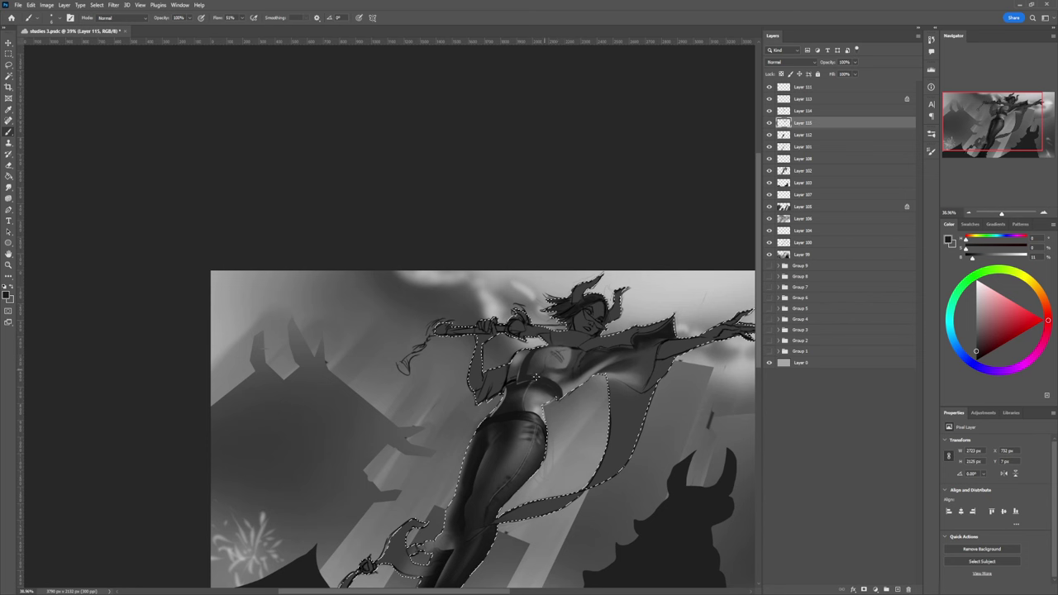
pyautogui.keyDown('alt'); pyautogui.click(545, 359); pyautogui.keyUp('alt')
pyautogui.press(']')
pyautogui.press(']')
pyautogui.press(']')
pyautogui.keyDown('alt'); pyautogui.click(543, 361); pyautogui.keyUp('alt')
# Step: Paint the hanging cloth dark grey and its trailing end in a lighter grey sampled from the artwork
pyautogui.press('z')
pyautogui.moveTo(541, 405); pyautogui.dragTo(497, 406)
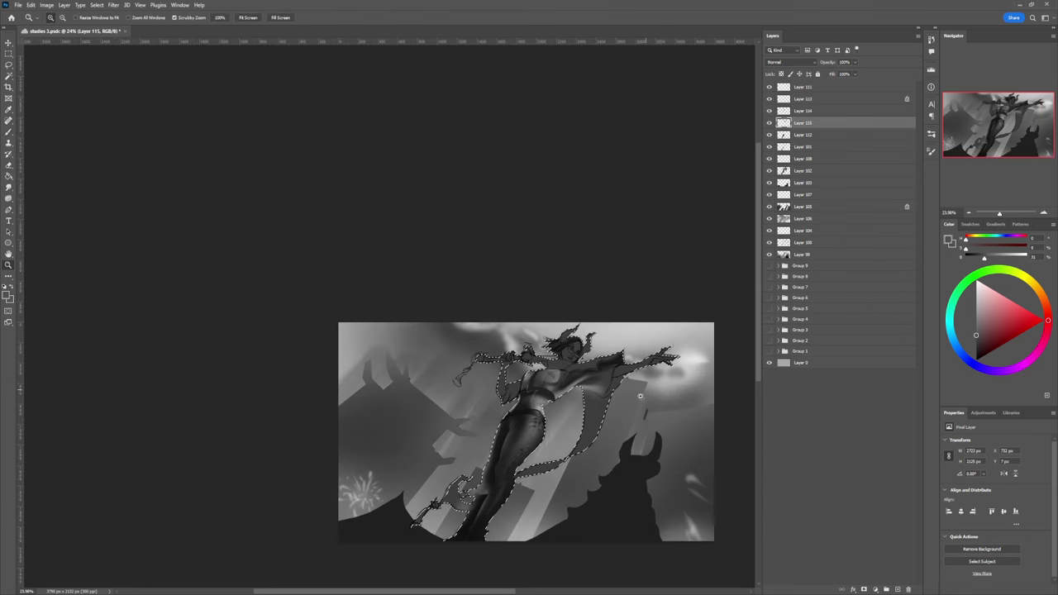
pyautogui.moveTo(640, 396); pyautogui.dragTo(626, 397)
pyautogui.moveTo(672, 437); pyautogui.dragTo(695, 439)
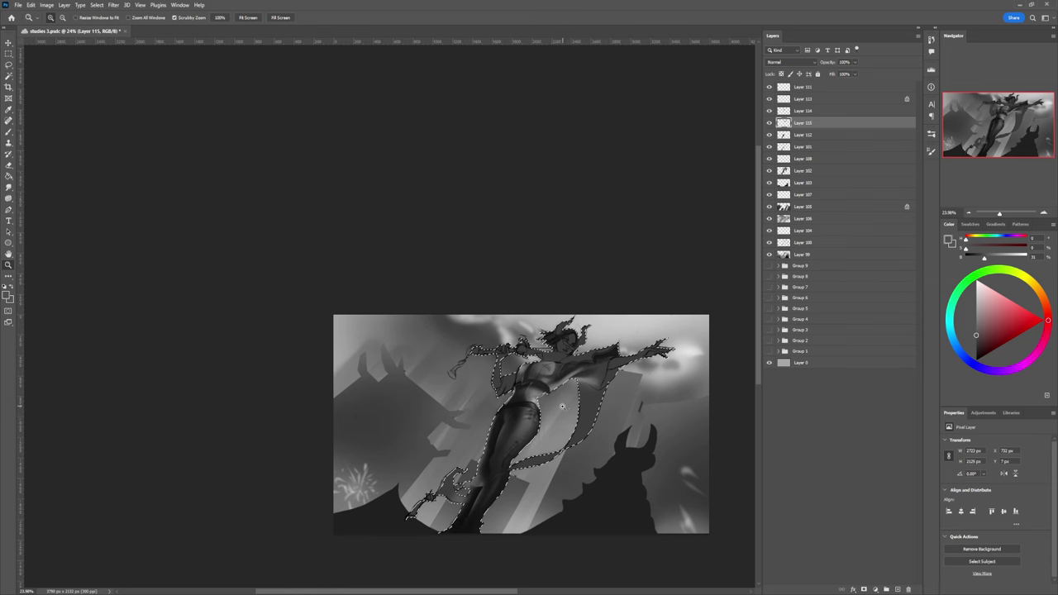
pyautogui.moveTo(561, 406); pyautogui.dragTo(589, 394)
pyautogui.press('b')
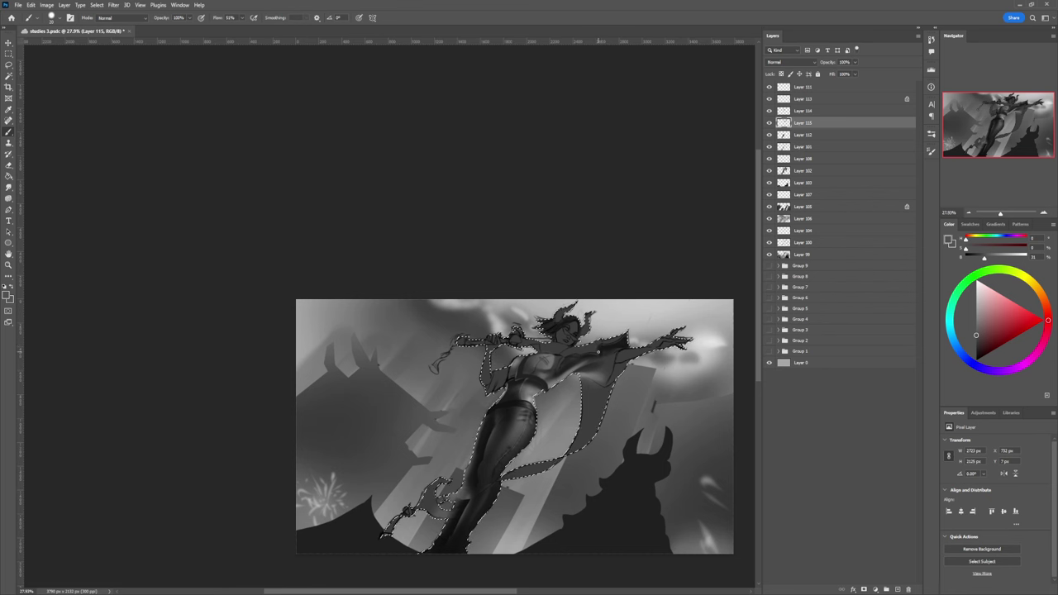
pyautogui.keyDown('alt'); pyautogui.click(604, 350); pyautogui.keyUp('alt')
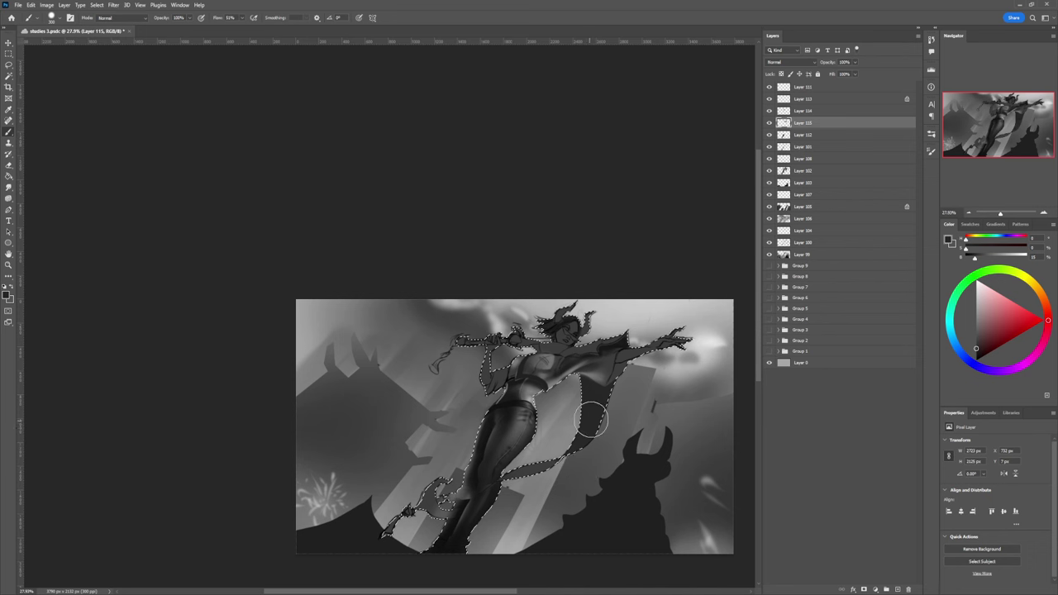
pyautogui.keyDown('alt'); pyautogui.click(601, 376); pyautogui.keyUp('alt')
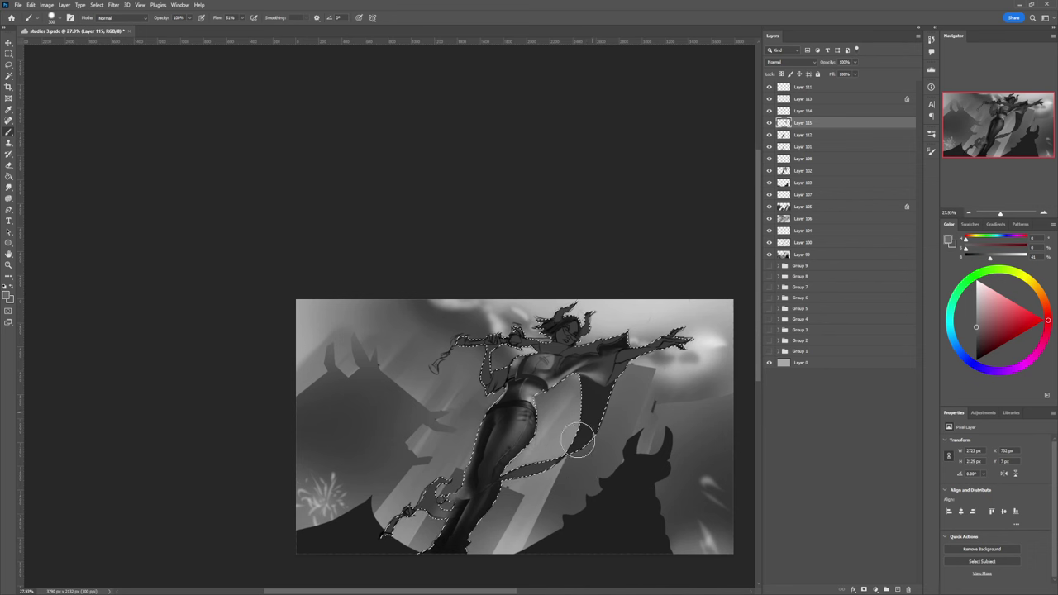
pyautogui.moveTo(562, 469)
pyautogui.mouseDown()
pyautogui.moveTo(507, 483)
pyautogui.moveTo(519, 472)
pyautogui.moveTo(528, 485)
pyautogui.moveTo(558, 464)
pyautogui.mouseUp()
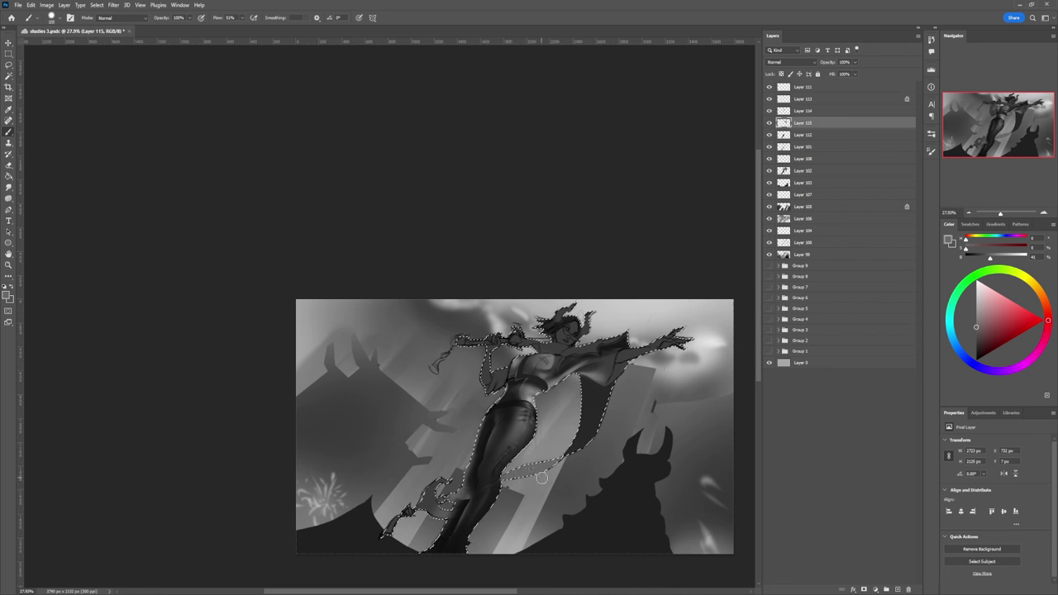
# Step: Shade the opening of the outstretched arm's sleeve with sampled greys and paint a light trim along its edge
pyautogui.keyDown('alt'); pyautogui.click(619, 354); pyautogui.keyUp('alt')
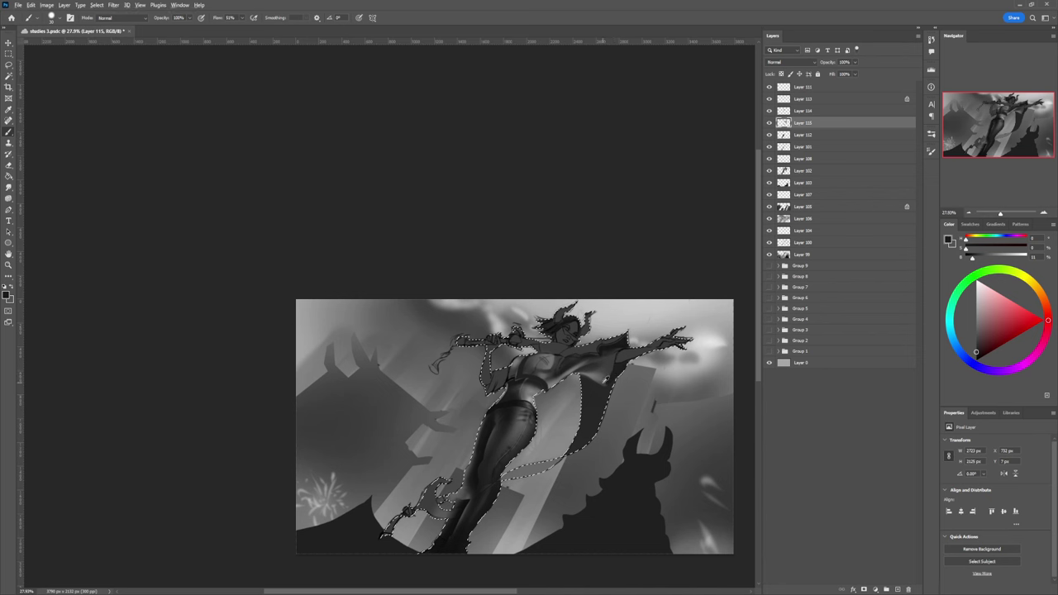
pyautogui.keyDown('alt'); pyautogui.click(604, 374); pyautogui.keyUp('alt')
pyautogui.moveTo(606, 385)
pyautogui.mouseDown()
pyautogui.moveTo(621, 370)
pyautogui.moveTo(606, 386)
pyautogui.mouseUp()
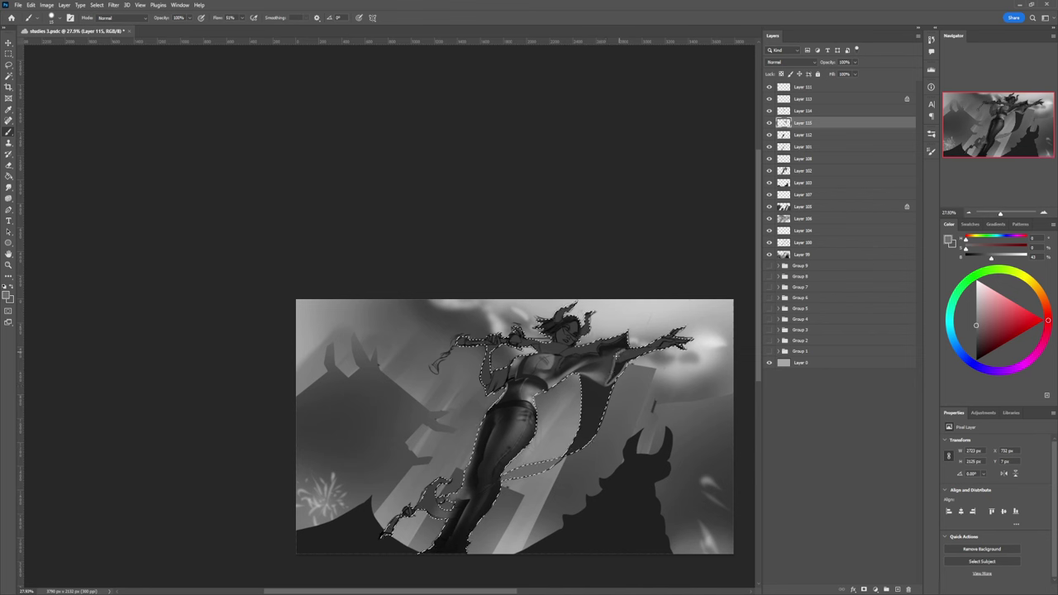
pyautogui.keyDown('alt'); pyautogui.click(614, 371); pyautogui.keyUp('alt')
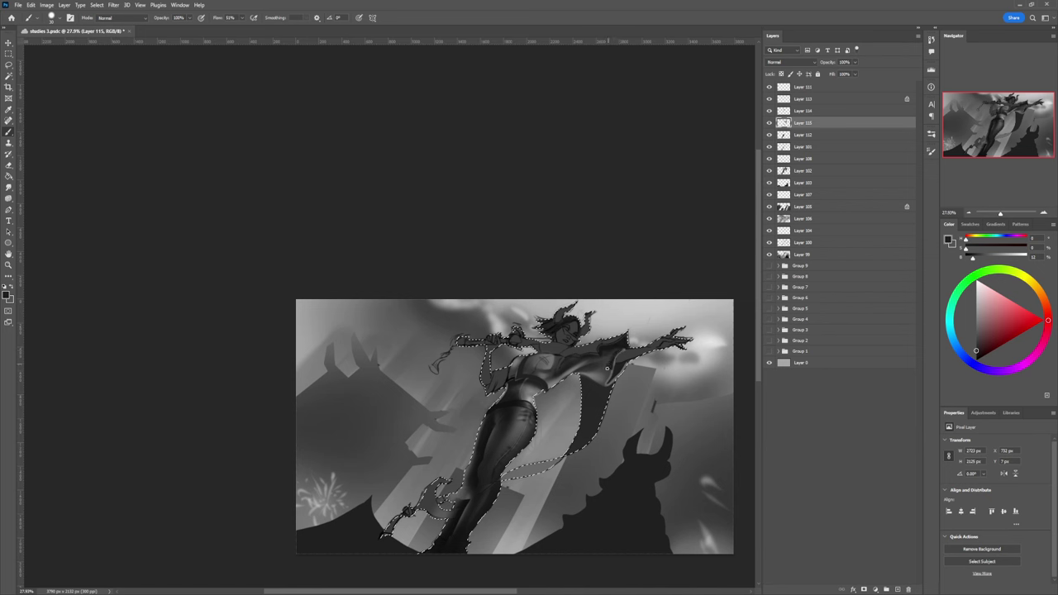
pyautogui.press('[')
pyautogui.press('[')
pyautogui.press('[')
pyautogui.press('x')
# Step: Darken the strap and the torso side of the top with sampled dark grey tones
pyautogui.press('z')
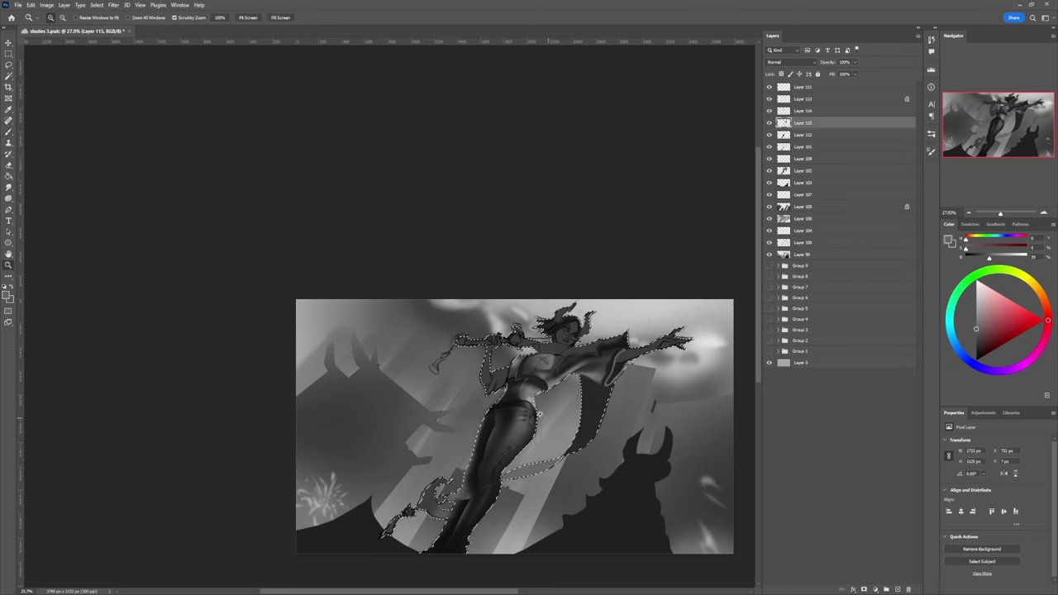
pyautogui.scroll(-2, 546, 415)
pyautogui.scroll(3, 557, 396)
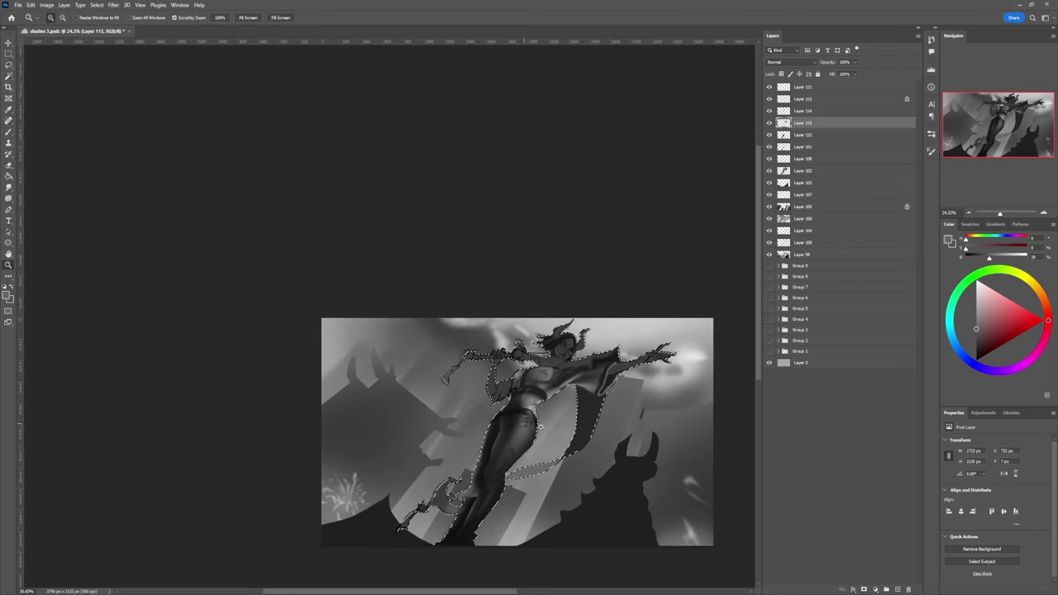
pyautogui.scroll(1, 535, 410)
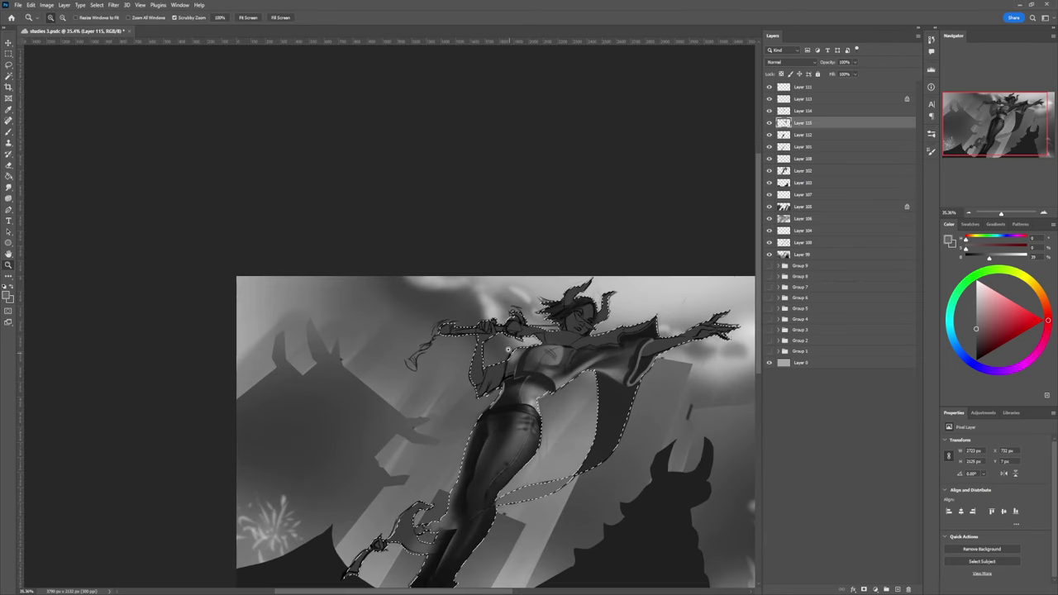
pyautogui.press('b')
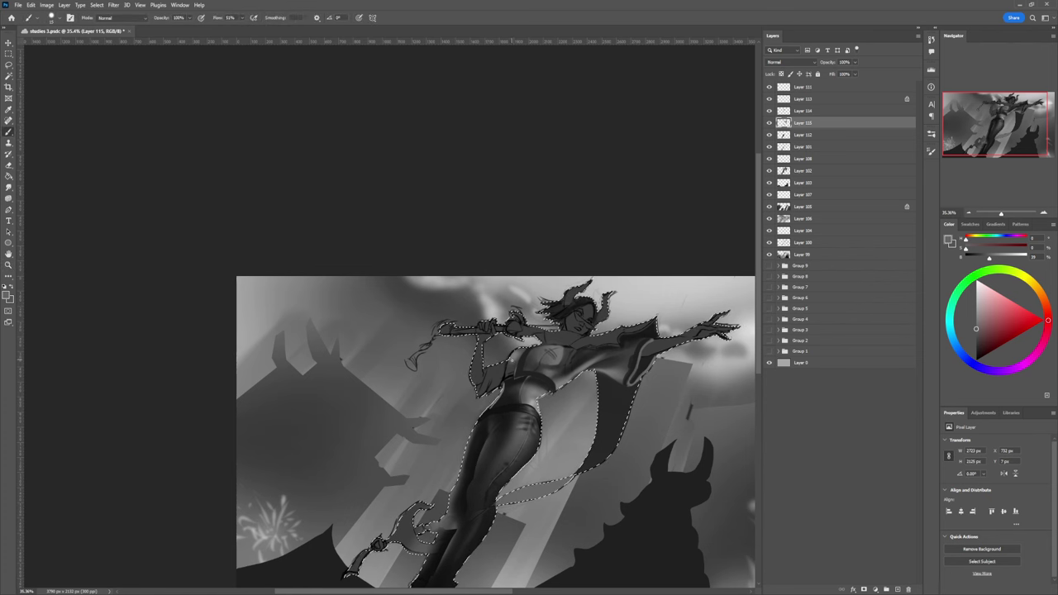
pyautogui.keyDown('alt'); pyautogui.click(514, 361); pyautogui.keyUp('alt')
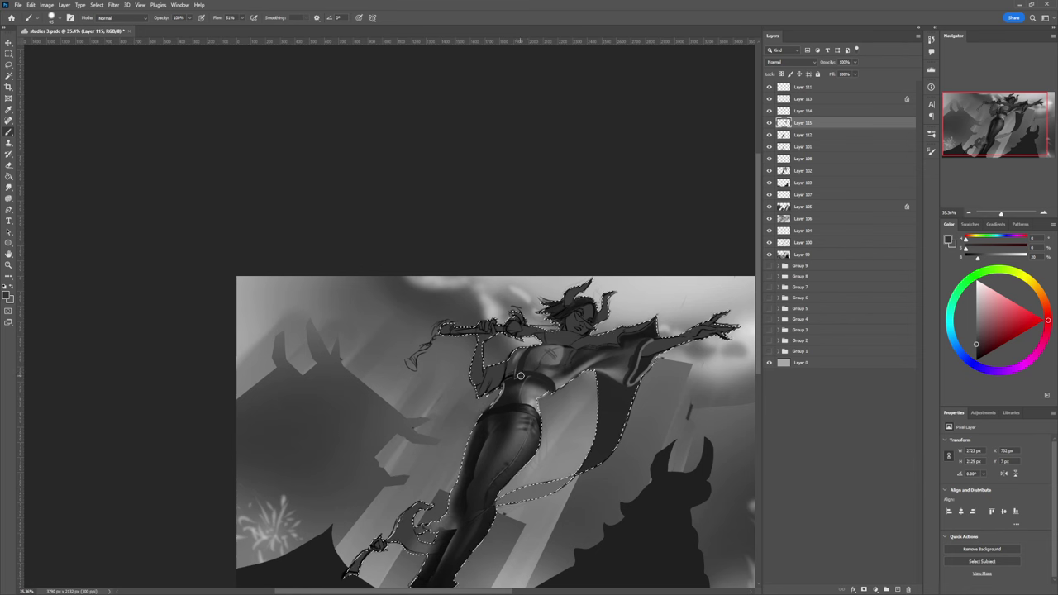
pyautogui.click(976, 346)
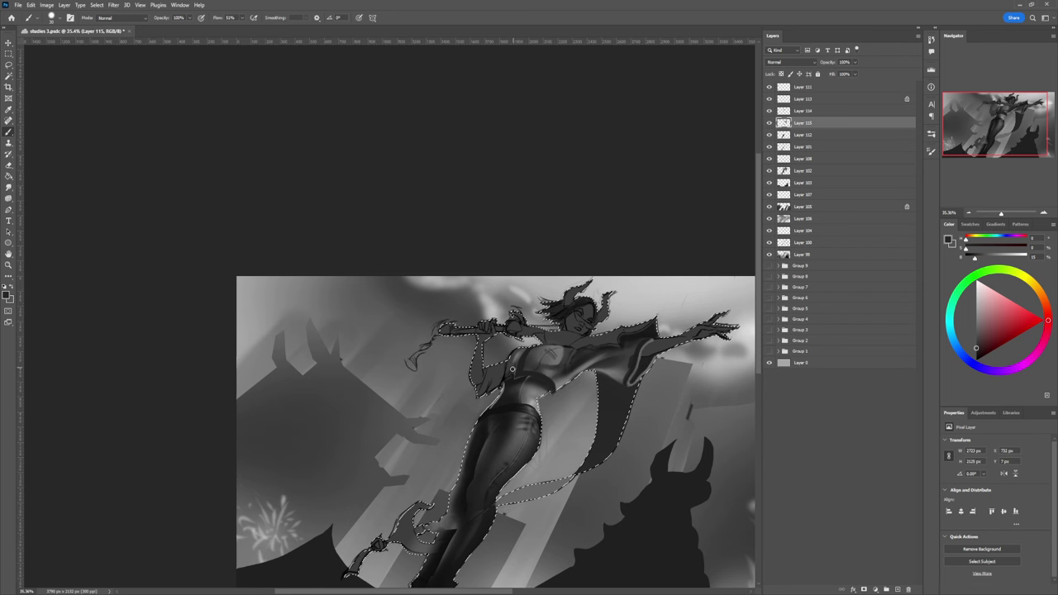
# Step: Add lighter grey strokes beside the torso strap and blend them toward the shoulder with sampled tones
pyautogui.click(976, 315)
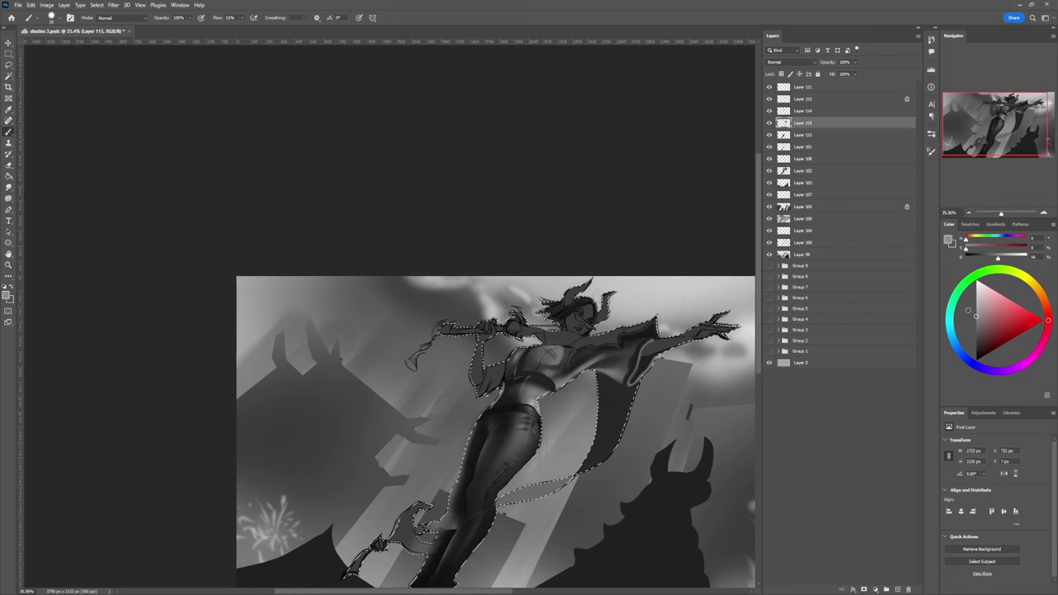
pyautogui.press('.')
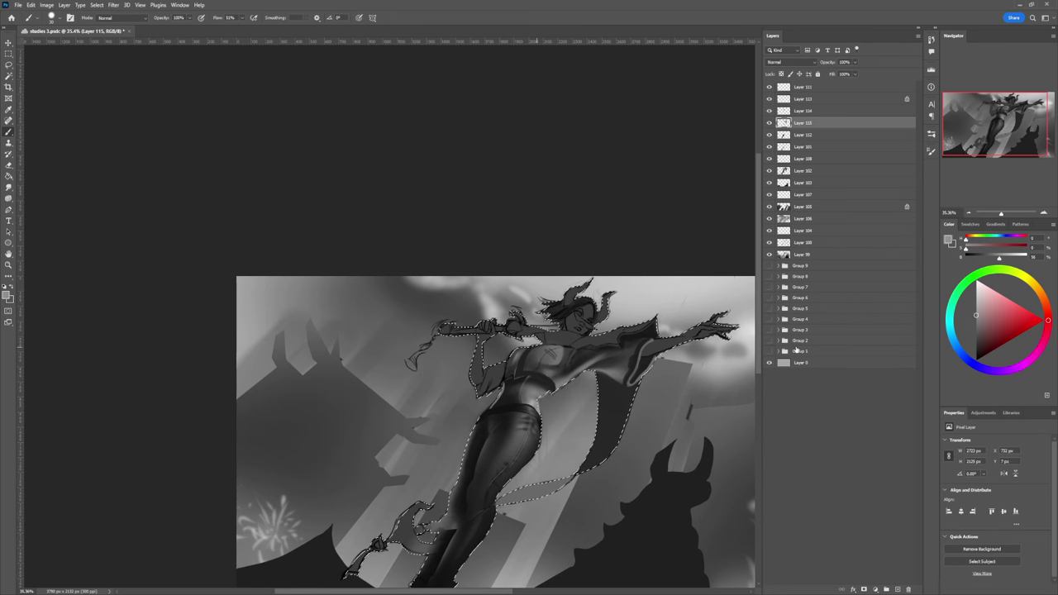
pyautogui.moveTo(520, 374); pyautogui.dragTo(512, 372)
pyautogui.keyDown('alt'); pyautogui.click(511, 369); pyautogui.keyUp('alt')
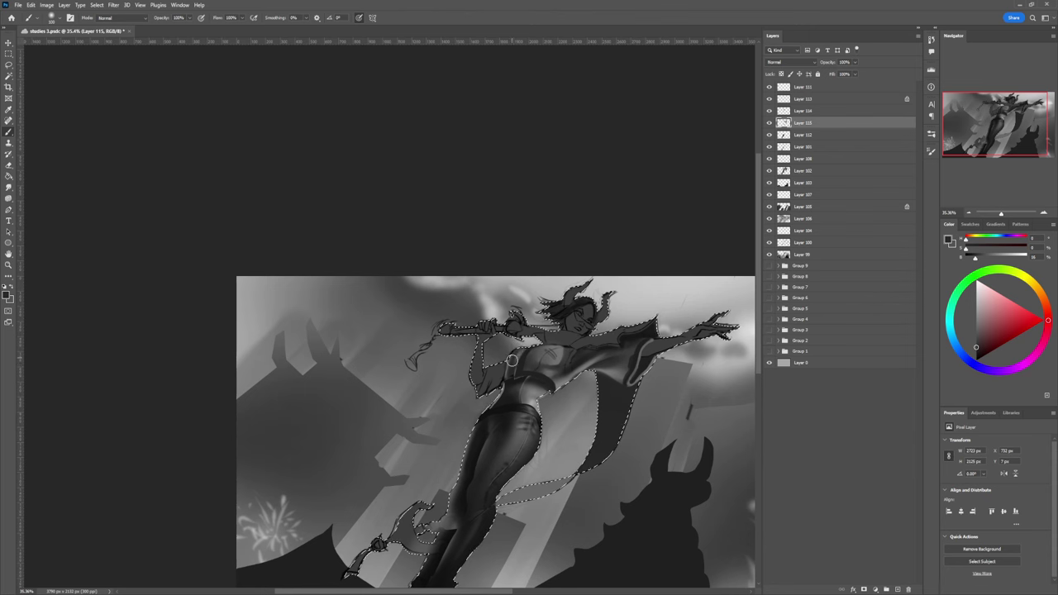
pyautogui.keyDown('alt'); pyautogui.click(518, 355); pyautogui.keyUp('alt')
pyautogui.keyDown('alt'); pyautogui.click(521, 351); pyautogui.keyUp('alt')
# Step: Examine the torso shading close up and the whole composition at reduced size
pyautogui.moveTo(531, 412); pyautogui.dragTo(519, 382)
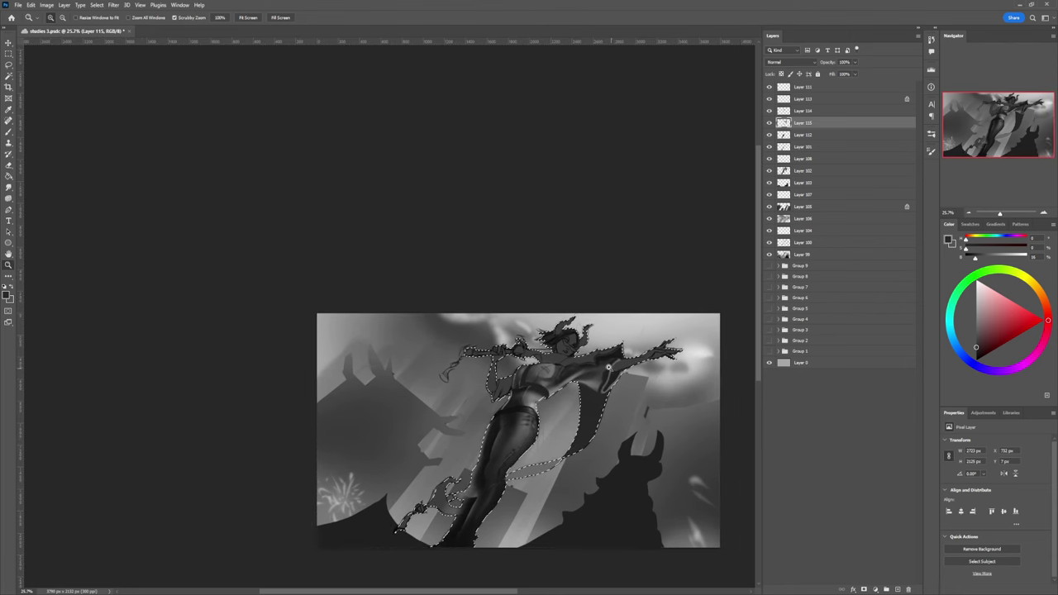
pyautogui.moveTo(522, 399); pyautogui.dragTo(539, 406)
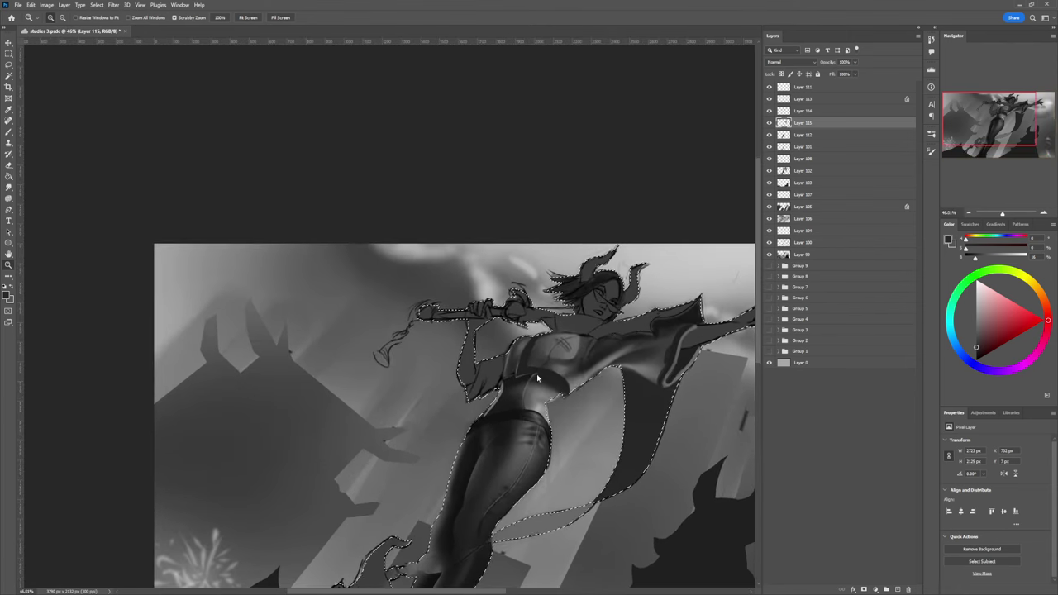
pyautogui.press('b')
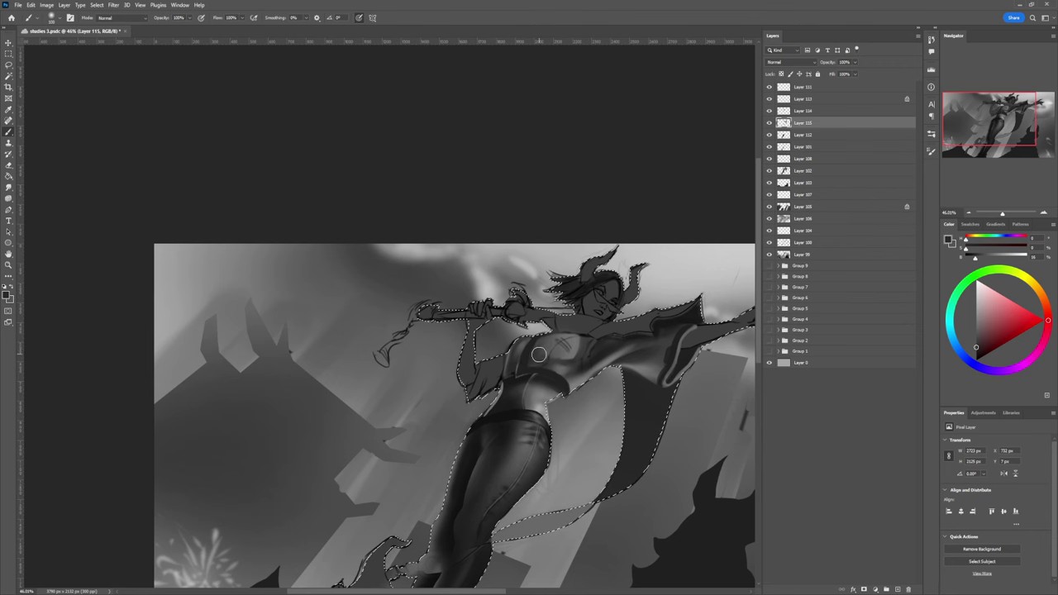
pyautogui.press('z')
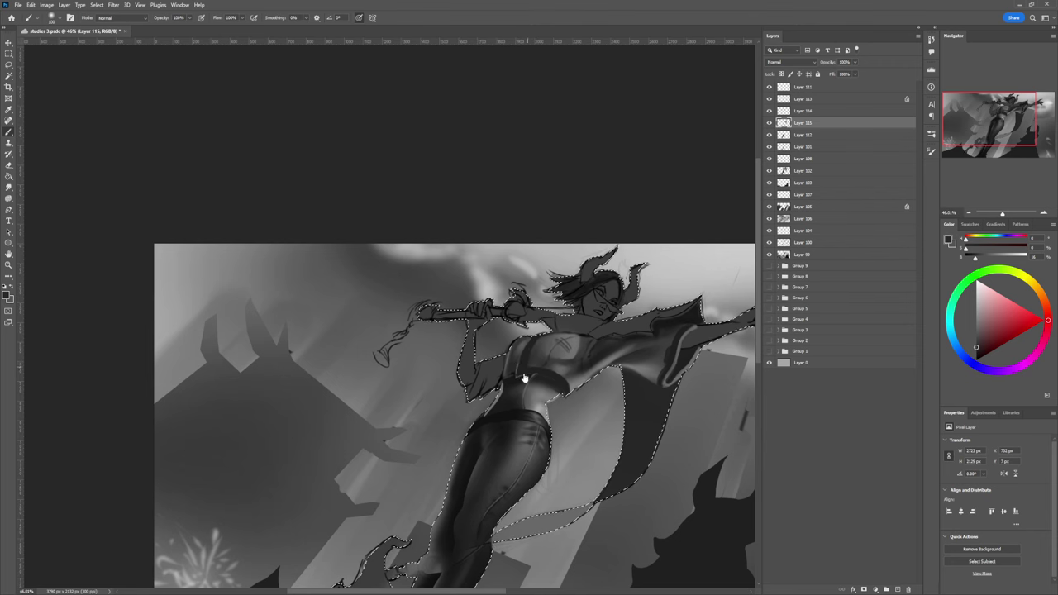
pyautogui.moveTo(525, 379); pyautogui.dragTo(490, 384)
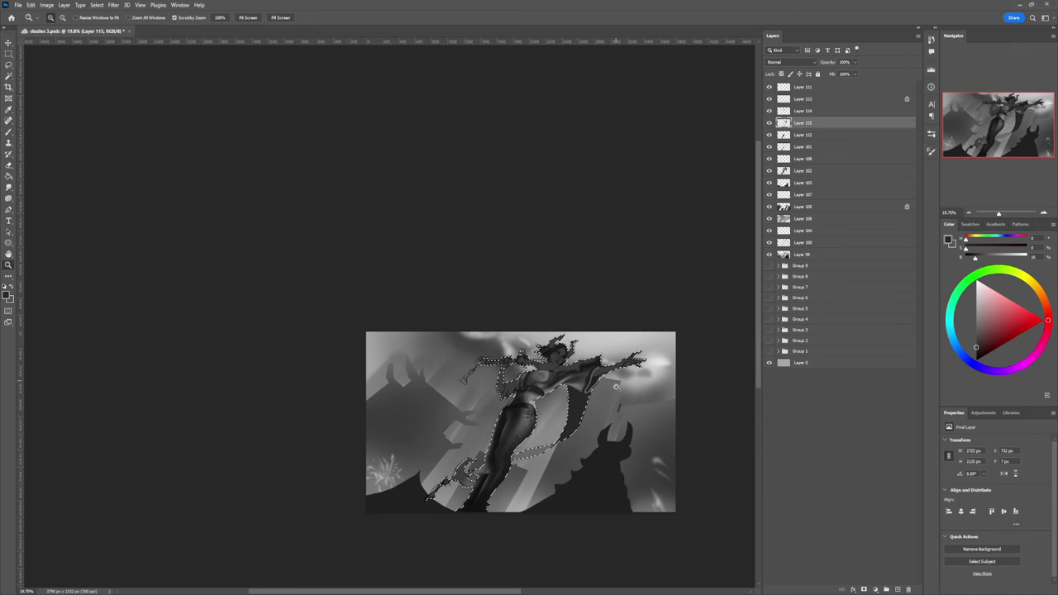
pyautogui.moveTo(618, 391); pyautogui.dragTo(573, 402)
pyautogui.moveTo(626, 353); pyautogui.dragTo(660, 371)
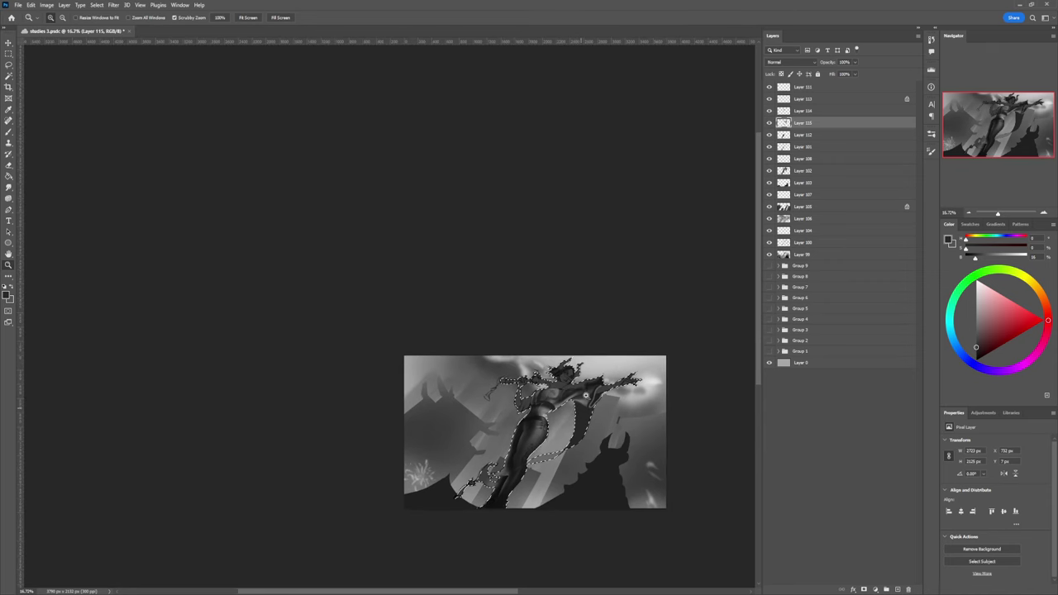
pyautogui.moveTo(547, 430); pyautogui.dragTo(533, 422)
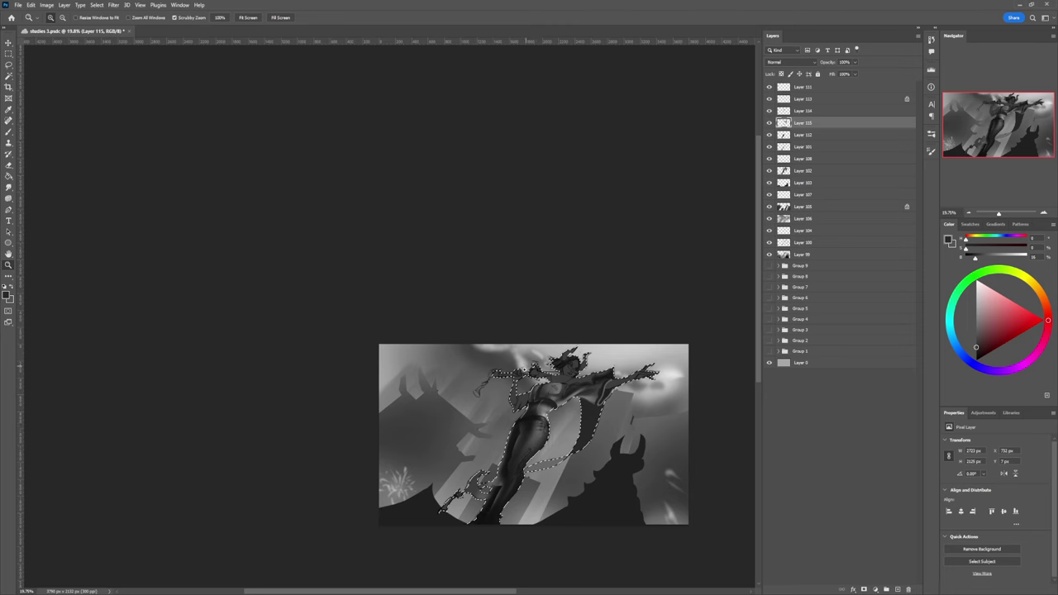
# Step: Sample greys from the torso and subtract the top from the character selection with the Lasso tool
pyautogui.moveTo(529, 380); pyautogui.dragTo(541, 378)
pyautogui.press('b')
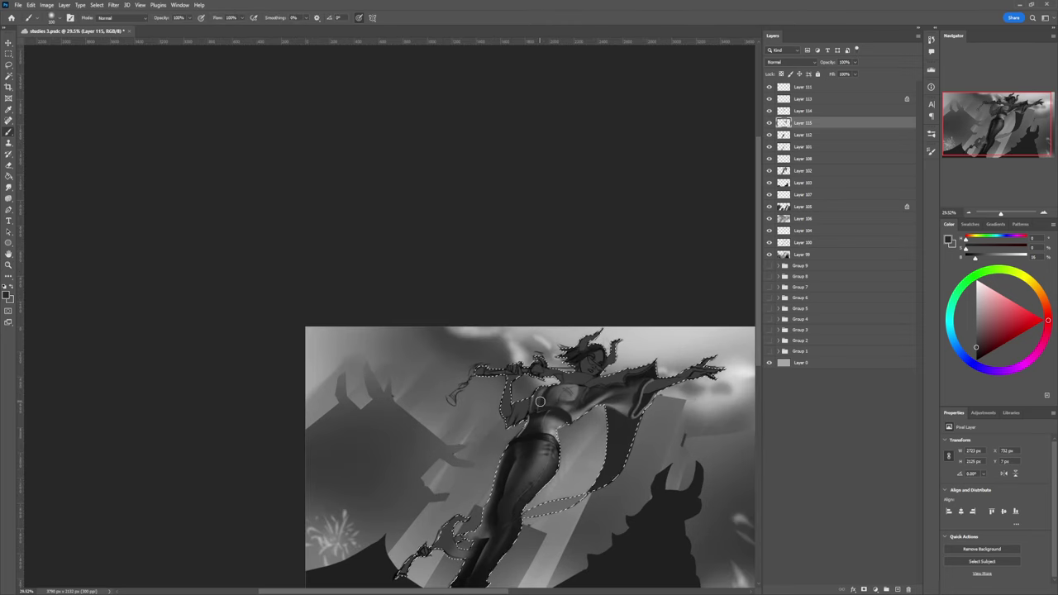
pyautogui.keyDown('alt'); pyautogui.click(552, 400); pyautogui.keyUp('alt')
pyautogui.keyDown('alt'); pyautogui.click(576, 398); pyautogui.keyUp('alt')
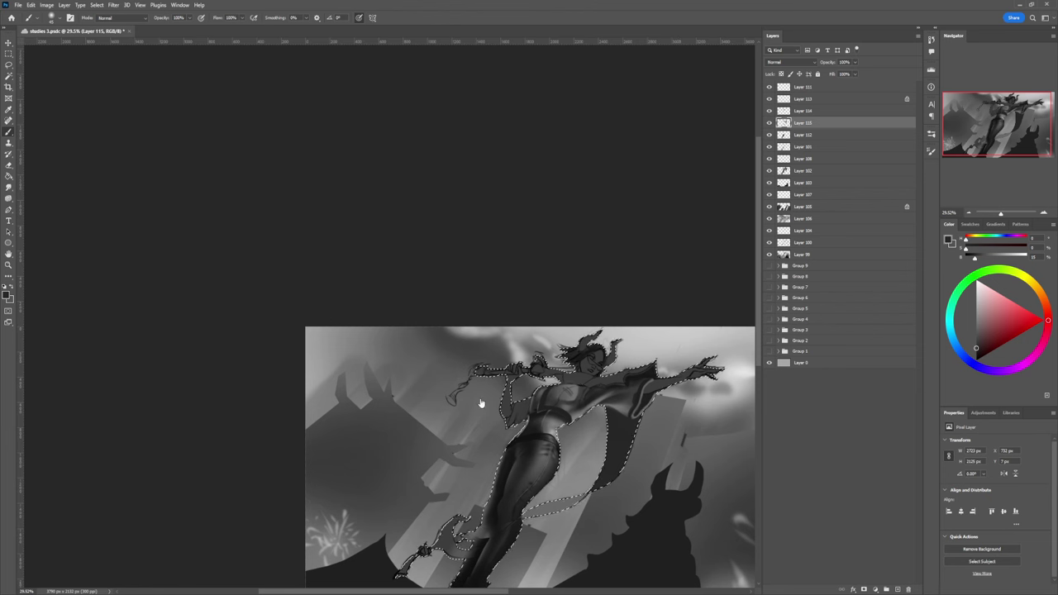
pyautogui.press('l')
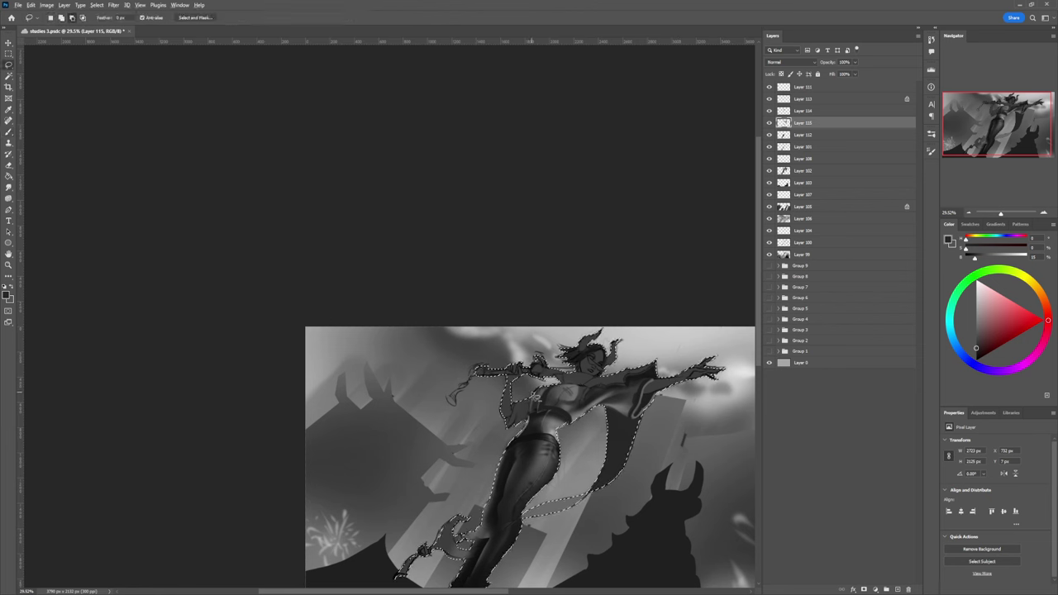
pyautogui.moveTo(533, 426)
pyautogui.mouseDown()
pyautogui.moveTo(571, 420)
pyautogui.moveTo(576, 390)
pyautogui.moveTo(533, 392)
pyautogui.mouseUp()
# Step: Darken the cloth beneath the bent arm with a very dark grey at 11% brightness, moving from a broad to a fine brush
pyautogui.press('b')
pyautogui.press(']')
pyautogui.press(']')
pyautogui.press(']')
pyautogui.press(']')
pyautogui.press(']')
pyautogui.press(']')
pyautogui.press(']')
pyautogui.press(']')
pyautogui.press(']')
pyautogui.press(']')
pyautogui.press(']')
pyautogui.press(']')
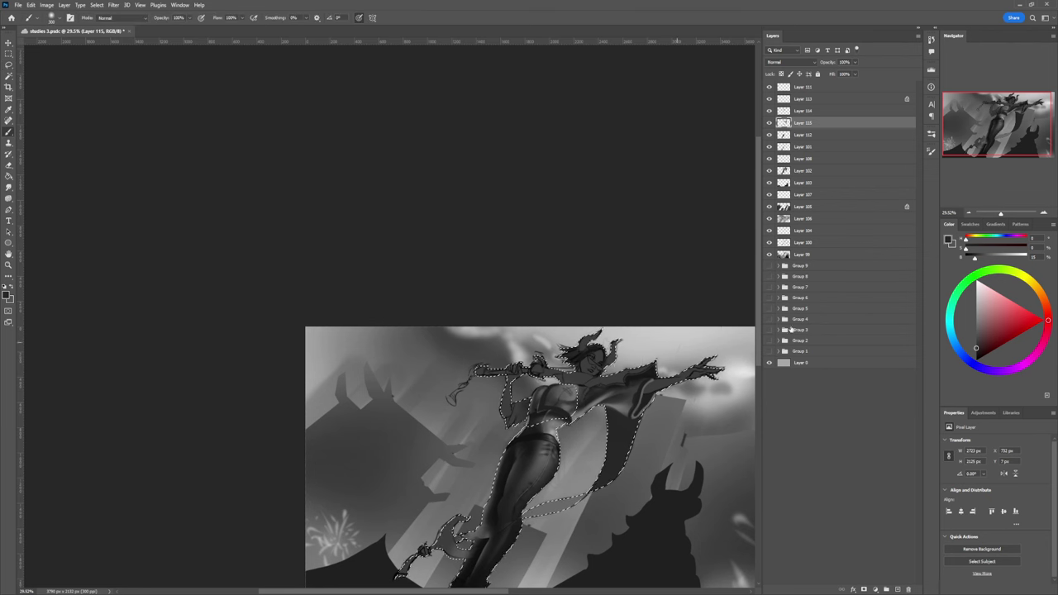
pyautogui.click(976, 351)
pyautogui.press('[')
pyautogui.press('[')
pyautogui.press('[')
pyautogui.press('[')
pyautogui.press('[')
pyautogui.press('[')
pyautogui.press('[')
pyautogui.press('[')
pyautogui.press('[')
pyautogui.press('[')
pyautogui.press('[')
pyautogui.press('[')
pyautogui.press('[')
pyautogui.press('[')
pyautogui.press('[')
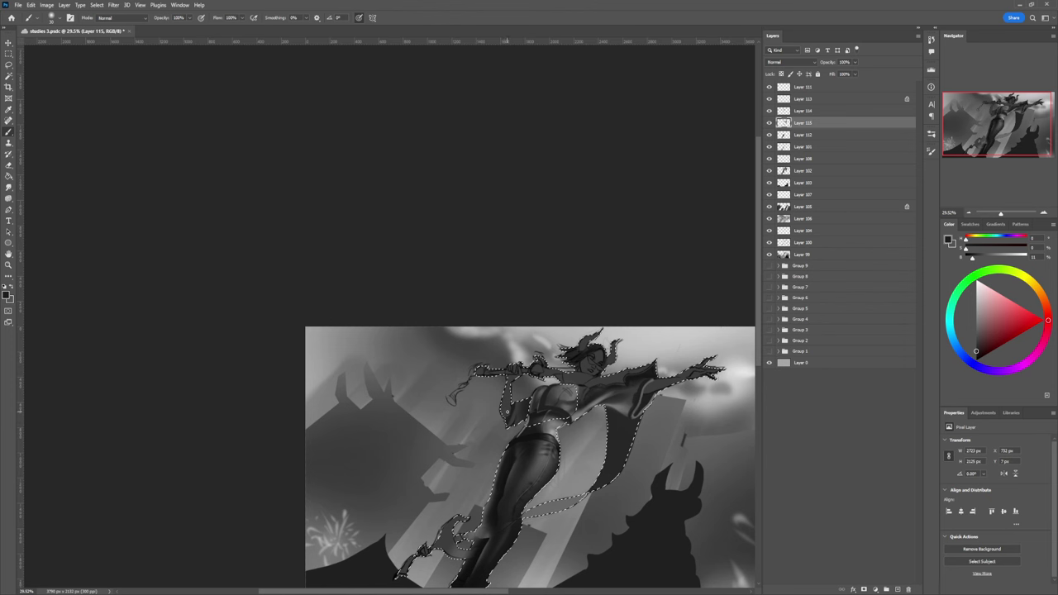
# Step: Blend sampled dark tones over the bent arm's sleeve with a larger brush
pyautogui.keyDown('alt'); pyautogui.click(508, 402); pyautogui.keyUp('alt')
pyautogui.keyDown('alt'); pyautogui.click(513, 404); pyautogui.keyUp('alt')
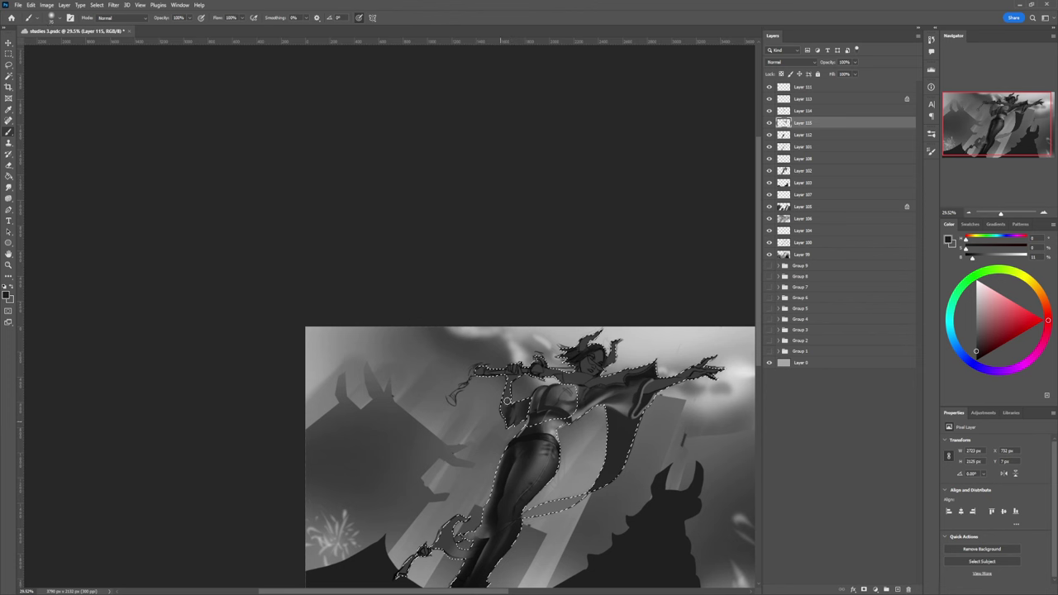
pyautogui.press(']')
pyautogui.press(']')
pyautogui.press(']')
pyautogui.press(']')
pyautogui.press(']')
pyautogui.moveTo(503, 413); pyautogui.dragTo(511, 404)
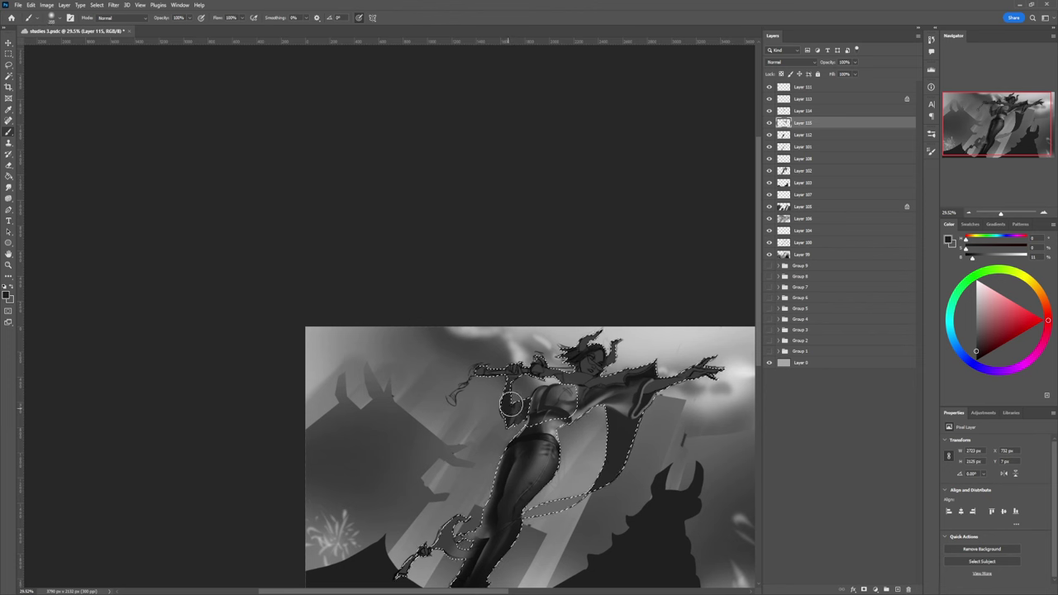
# Step: Lighten the bent arm and its sleeve softly with a mid grey at 53% brightness
pyautogui.click(975, 319)
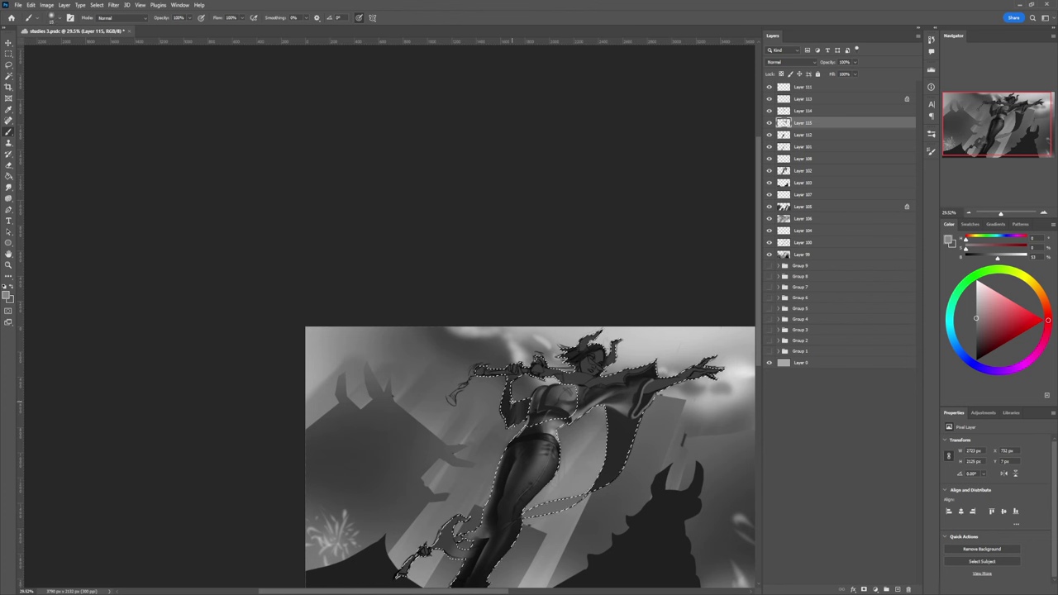
pyautogui.press(']')
pyautogui.press(']')
pyautogui.press(']')
pyautogui.press(']')
pyautogui.press(']')
pyautogui.press(']')
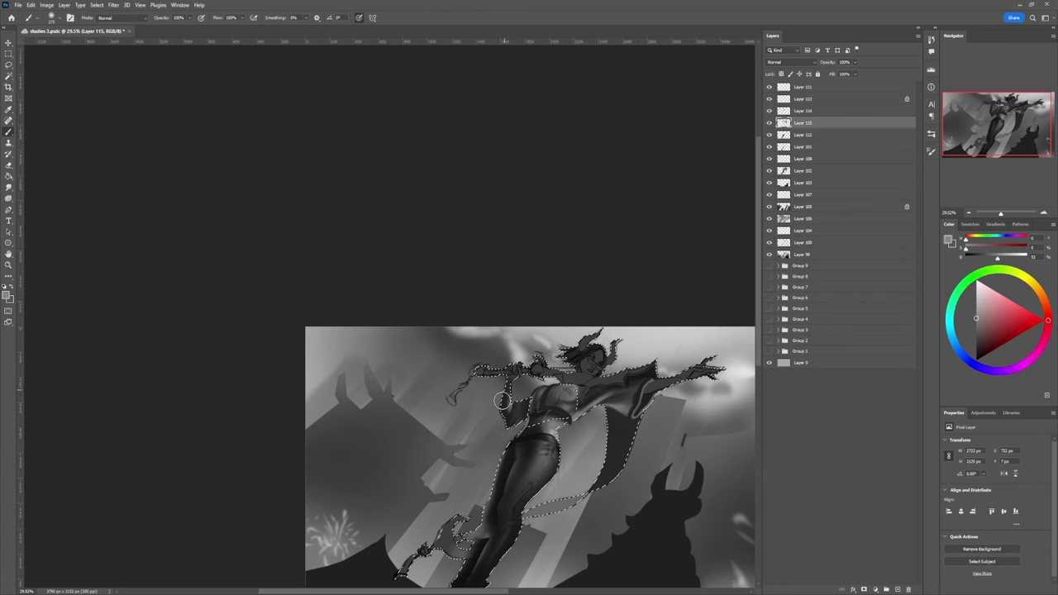
pyautogui.moveTo(505, 391); pyautogui.dragTo(511, 410)
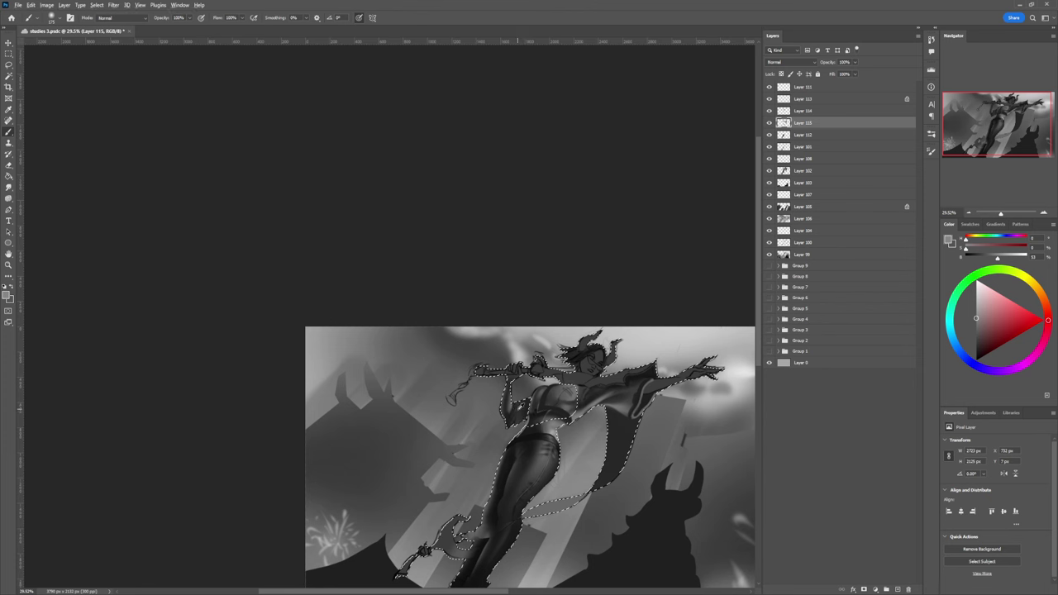
# Step: Refine the folds of the bent arm's sleeve with sampled dark greys and a smaller brush
pyautogui.keyDown('alt'); pyautogui.click(515, 416); pyautogui.keyUp('alt')
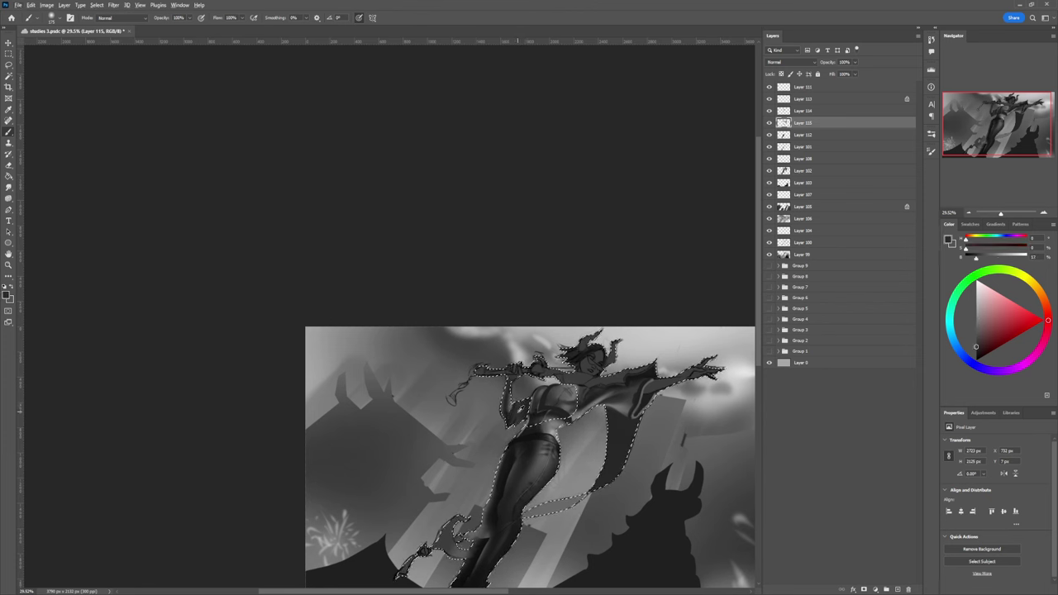
pyautogui.press('[')
pyautogui.press('[')
pyautogui.press('[')
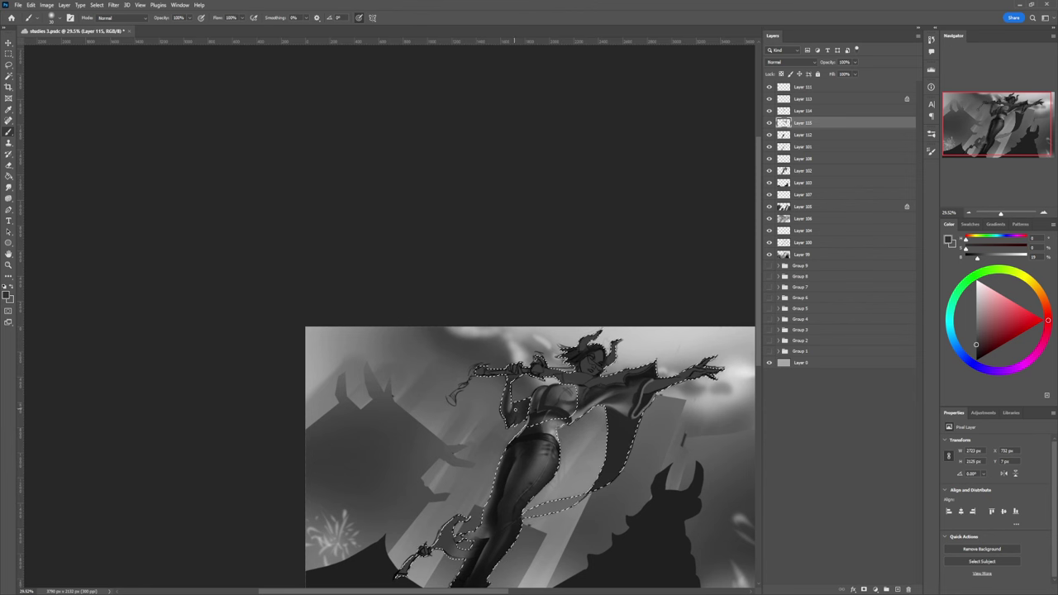
pyautogui.keyDown('alt'); pyautogui.click(507, 419); pyautogui.keyUp('alt')
pyautogui.keyDown('alt'); pyautogui.click(514, 419); pyautogui.keyUp('alt')
# Step: Brush a light grey at 61% brightness softly over the lower cloth edge and waist with a large brush
pyautogui.click(976, 311)
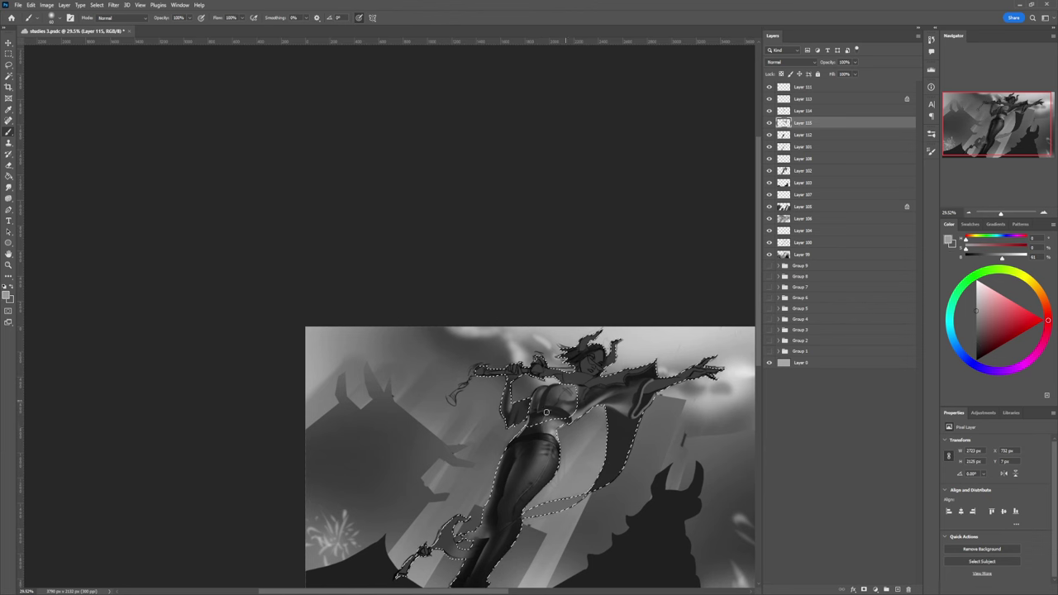
pyautogui.press(']')
pyautogui.press(']')
pyautogui.press(']')
pyautogui.press(']')
pyautogui.press(']')
pyautogui.press(']')
pyautogui.press(']')
pyautogui.press(']')
pyautogui.press(']')
pyautogui.press(']')
pyautogui.press(']')
pyautogui.press(']')
pyautogui.press(']')
pyautogui.press(']')
pyautogui.press(']')
pyautogui.press(']')
pyautogui.press(']')
pyautogui.press(']')
pyautogui.moveTo(508, 435)
pyautogui.mouseDown()
pyautogui.moveTo(557, 416)
pyautogui.moveTo(533, 455)
pyautogui.mouseUp()
pyautogui.press('[')
pyautogui.press('[')
pyautogui.press('[')
pyautogui.press('[')
pyautogui.press('[')
pyautogui.press('[')
pyautogui.press('[')
pyautogui.press('[')
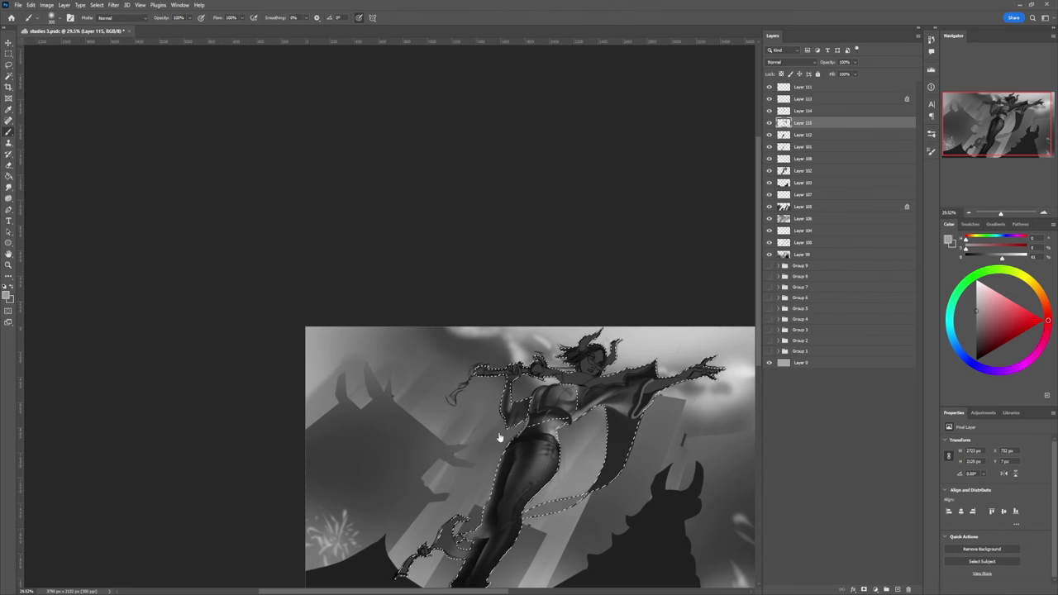
# Step: Clear the character selection and outline the area between the chest and the outstretched arm's sleeve
pyautogui.hotkey('ctrl', 'space')
pyautogui.moveTo(538, 444); pyautogui.dragTo(523, 409)
pyautogui.moveTo(562, 444); pyautogui.dragTo(612, 406)
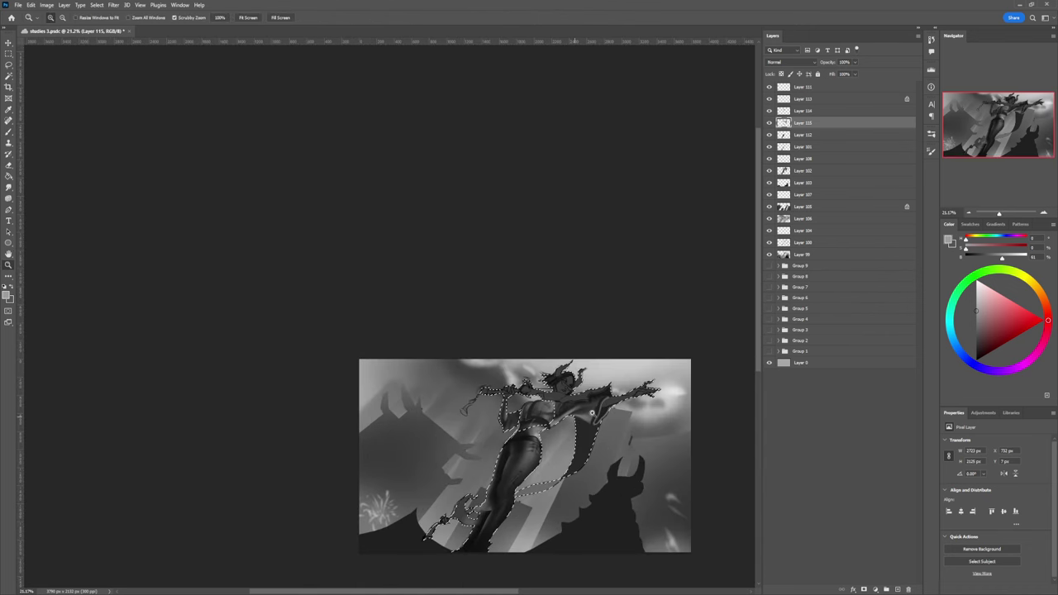
pyautogui.moveTo(580, 441); pyautogui.dragTo(554, 415)
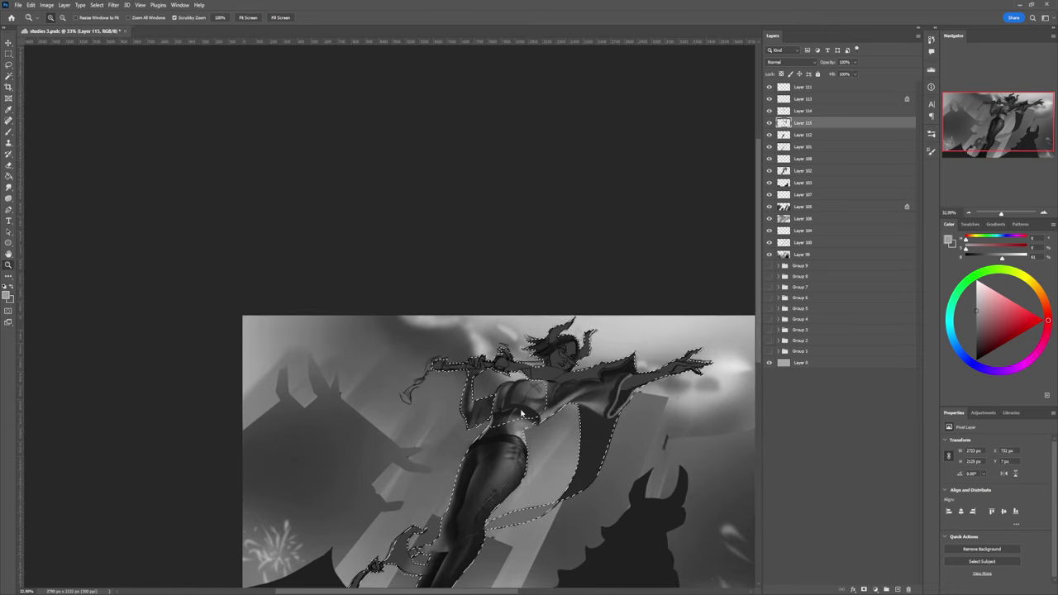
pyautogui.press('l')
pyautogui.hotkey('ctrl', 'd')
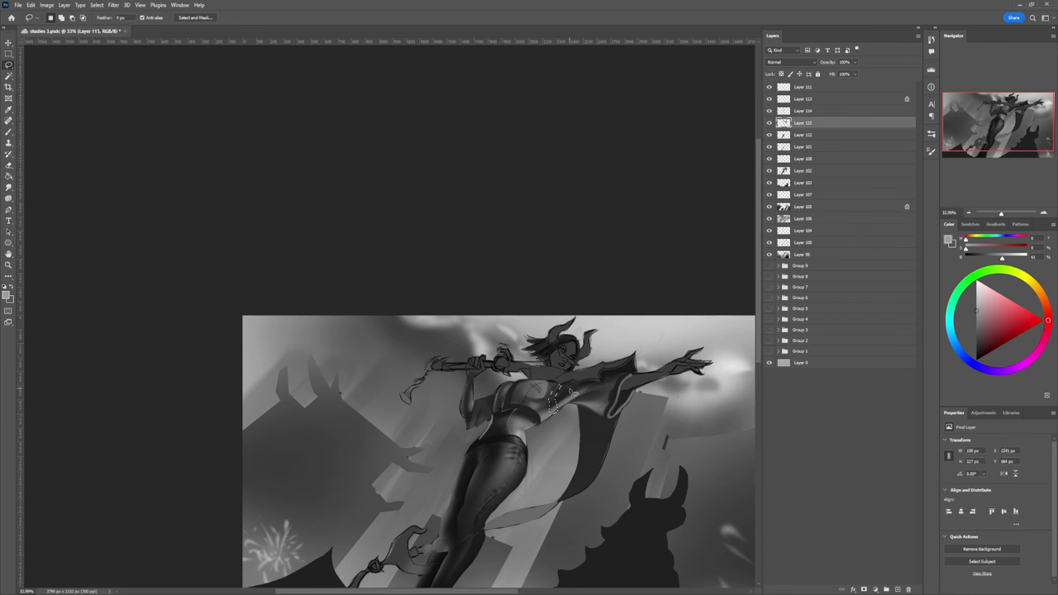
# Step: Shade the selected area beside the chest with dark grey at 14% brightness and a lighter mid grey
pyautogui.press('b')
pyautogui.keyDown('alt'); pyautogui.click(553, 420); pyautogui.keyUp('alt')
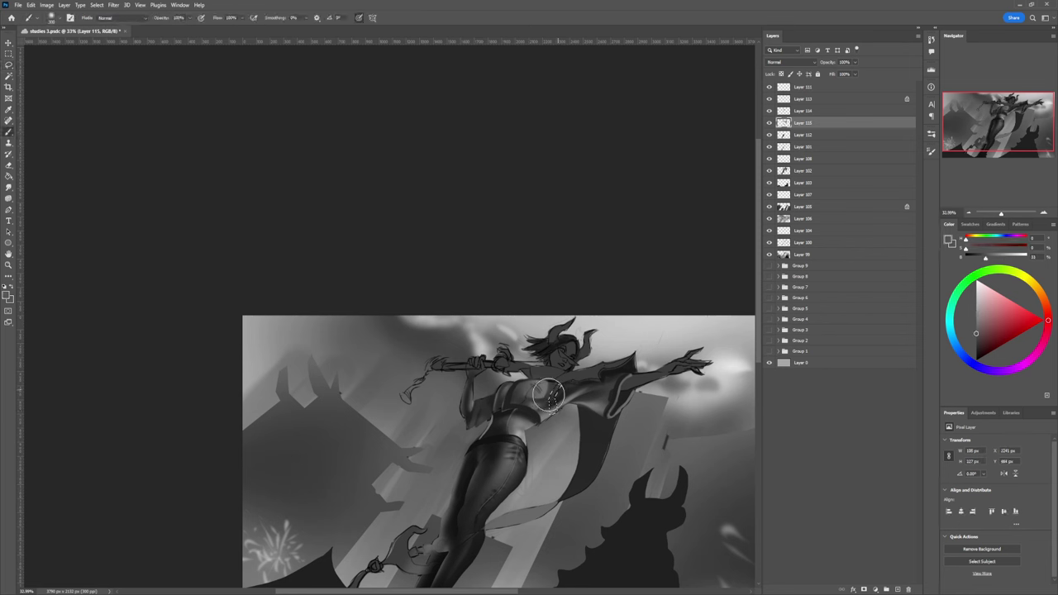
pyautogui.moveTo(976, 334); pyautogui.dragTo(977, 348)
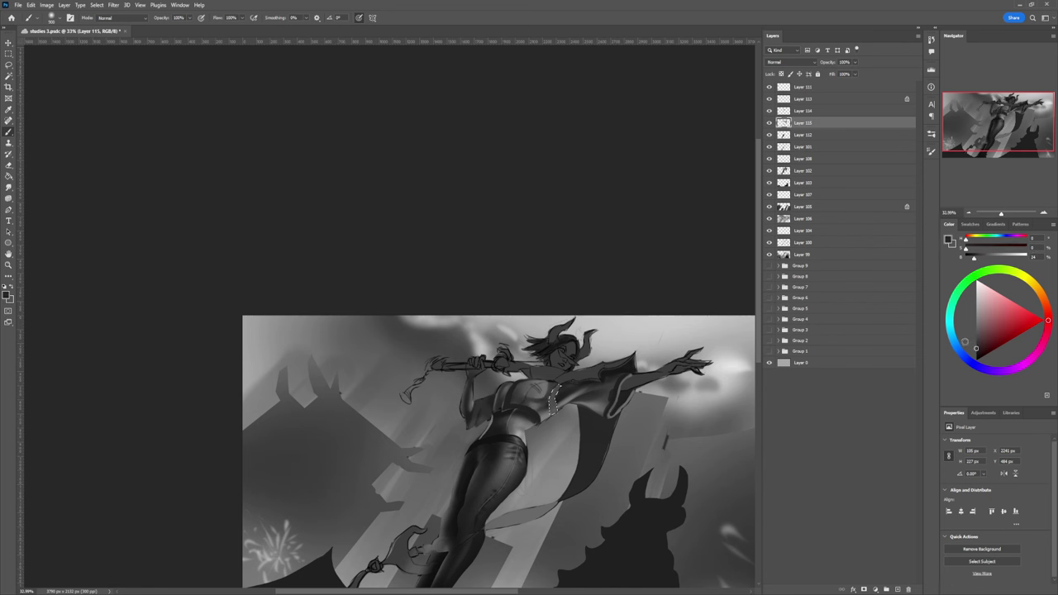
pyautogui.moveTo(568, 392)
pyautogui.mouseDown()
pyautogui.moveTo(553, 415)
pyautogui.moveTo(561, 391)
pyautogui.moveTo(624, 363)
pyautogui.mouseUp()
pyautogui.click(976, 330)
pyautogui.moveTo(567, 387); pyautogui.dragTo(557, 405)
# Step: Add fine dark grey accents beside the chest with a smaller brush and clear the selection
pyautogui.press('[')
pyautogui.press('[')
pyautogui.press('[')
pyautogui.click(976, 344)
pyautogui.press('[')
pyautogui.press('[')
pyautogui.press('[')
pyautogui.press('[')
pyautogui.press('[')
pyautogui.press('[')
pyautogui.press('[')
pyautogui.press('[')
pyautogui.press('[')
pyautogui.press('l')
pyautogui.hotkey('ctrl', 'd')
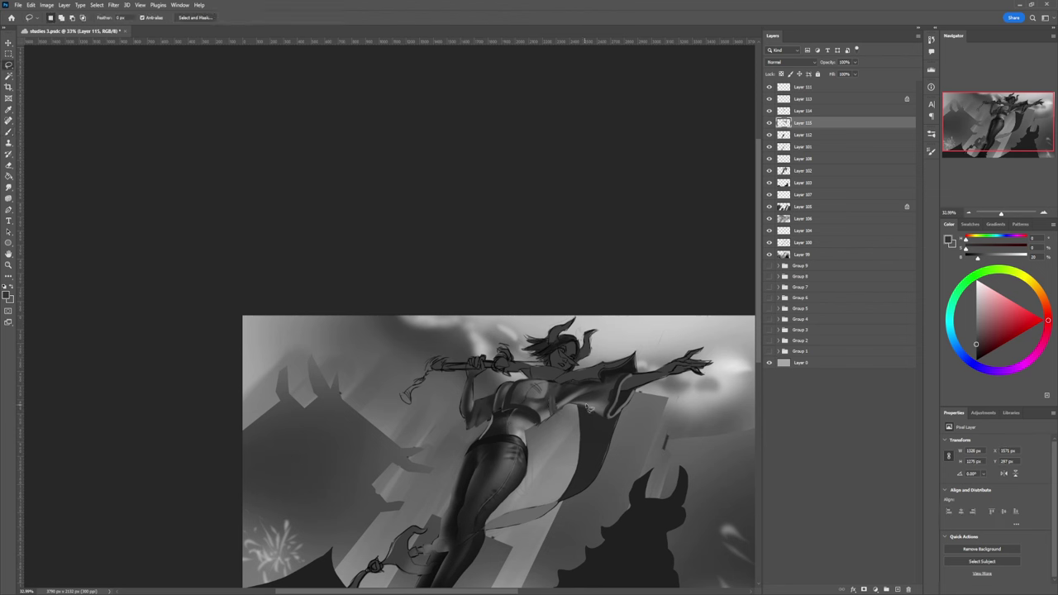
# Step: Blend the join between the chest and sleeve with a sampled tone and a mid grey at 34% brightness
pyautogui.press('b')
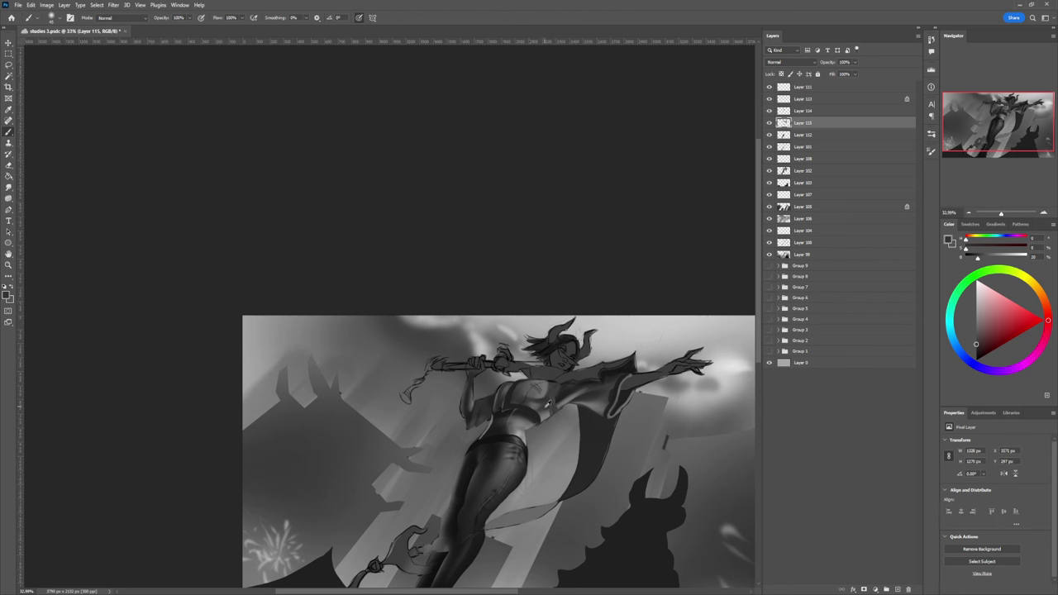
pyautogui.keyDown('alt'); pyautogui.click(546, 404); pyautogui.keyUp('alt')
pyautogui.moveTo(567, 394)
pyautogui.mouseDown()
pyautogui.moveTo(585, 389)
pyautogui.moveTo(561, 394)
pyautogui.moveTo(571, 395)
pyautogui.mouseUp()
pyautogui.click(976, 333)
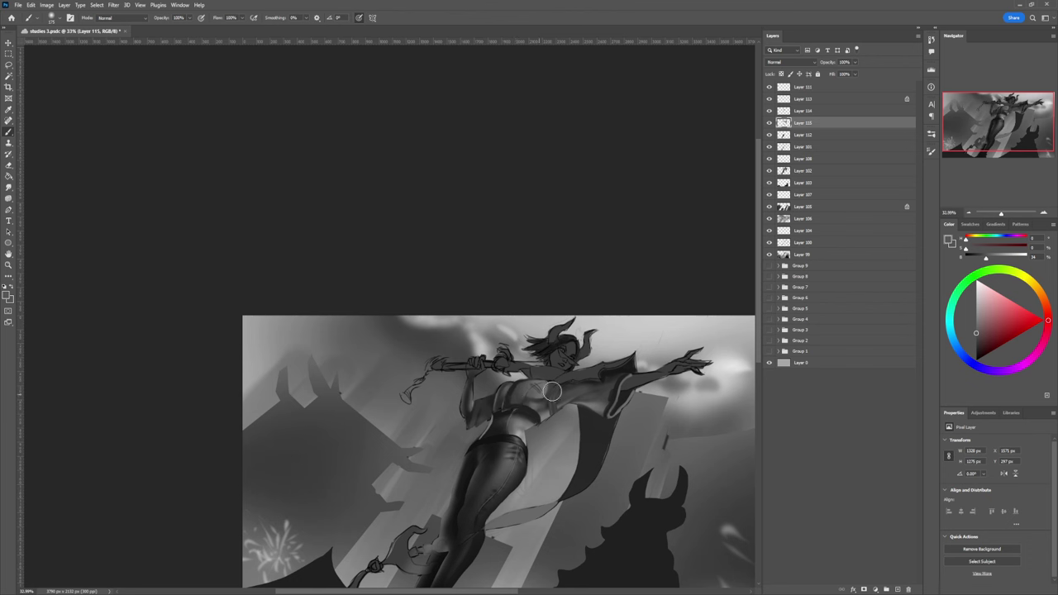
pyautogui.moveTo(534, 404)
pyautogui.mouseDown()
pyautogui.moveTo(561, 400)
pyautogui.moveTo(533, 423)
pyautogui.mouseUp()
# Step: Outline a jagged trim selection along the upper edge of the outstretched arm's sleeve
pyautogui.press('z')
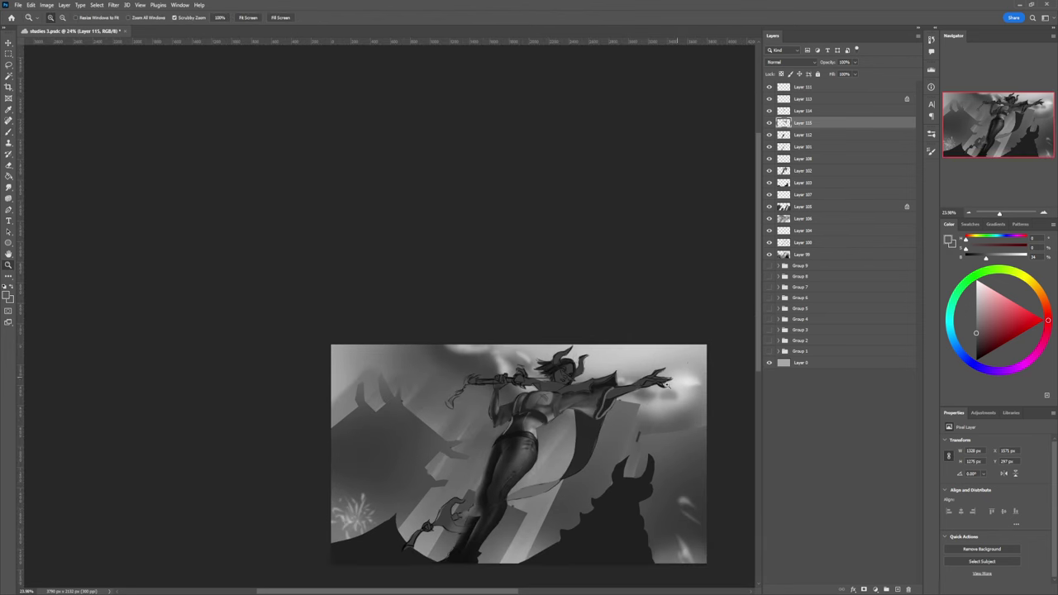
pyautogui.moveTo(604, 419); pyautogui.dragTo(656, 419)
pyautogui.press('l')
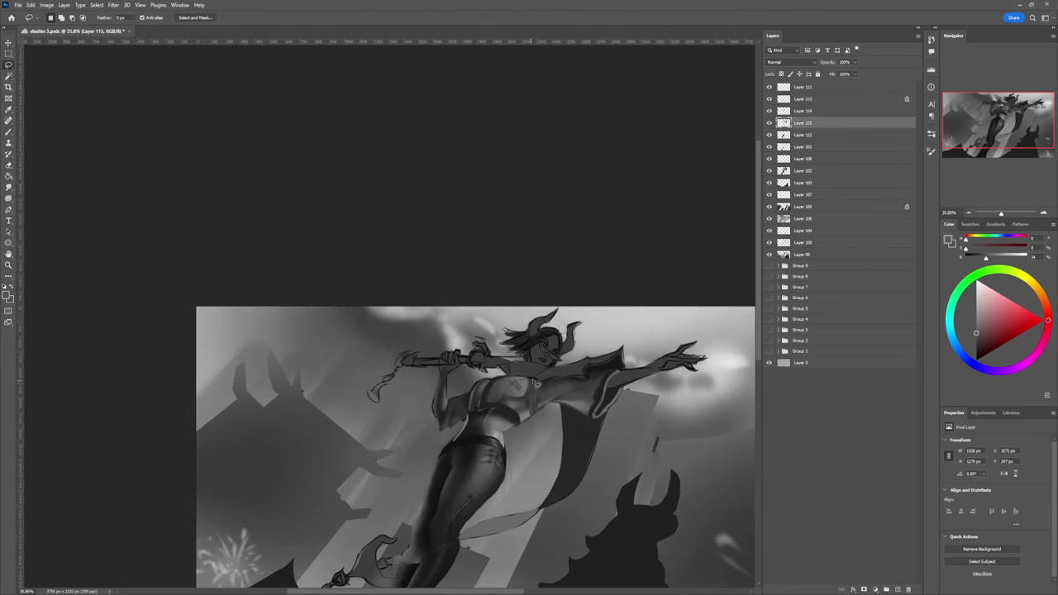
pyautogui.moveTo(534, 378)
pyautogui.mouseDown()
pyautogui.moveTo(585, 383)
pyautogui.moveTo(583, 371)
pyautogui.moveTo(625, 346)
pyautogui.moveTo(633, 374)
pyautogui.moveTo(620, 352)
pyautogui.moveTo(618, 368)
pyautogui.moveTo(588, 371)
pyautogui.moveTo(592, 384)
pyautogui.moveTo(534, 382)
pyautogui.mouseUp()
# Step: Fill the selected sleeve trim with mid grey and a light grey at 77% brightness using a larger brush
pyautogui.press('b')
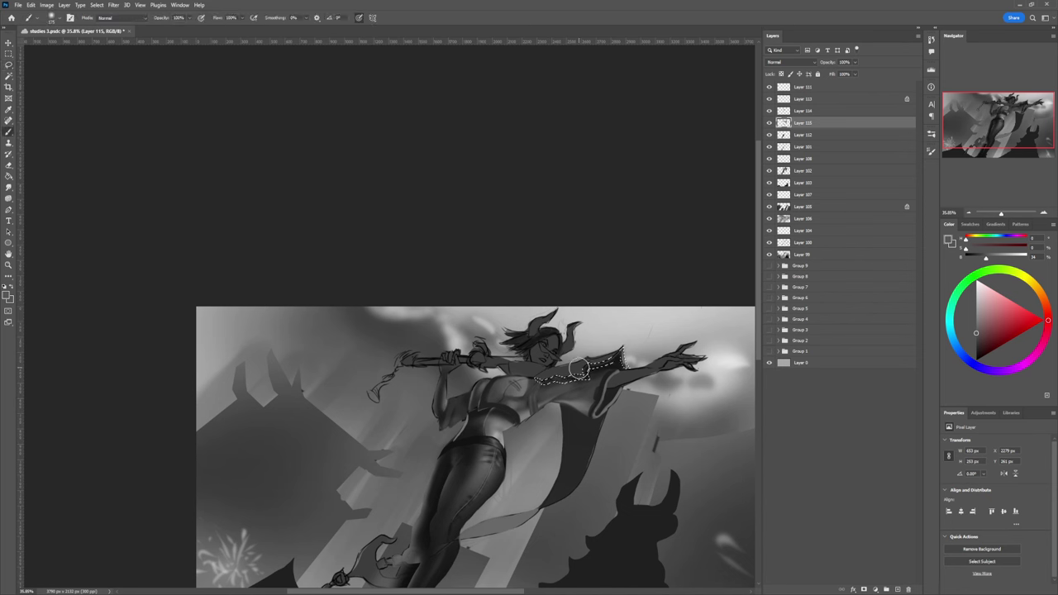
pyautogui.click(976, 319)
pyautogui.press(']')
pyautogui.press(']')
pyautogui.press(']')
pyautogui.press(']')
pyautogui.press(']')
pyautogui.press(']')
pyautogui.moveTo(539, 381)
pyautogui.mouseDown()
pyautogui.moveTo(589, 381)
pyautogui.moveTo(546, 390)
pyautogui.mouseUp()
pyautogui.click(977, 299)
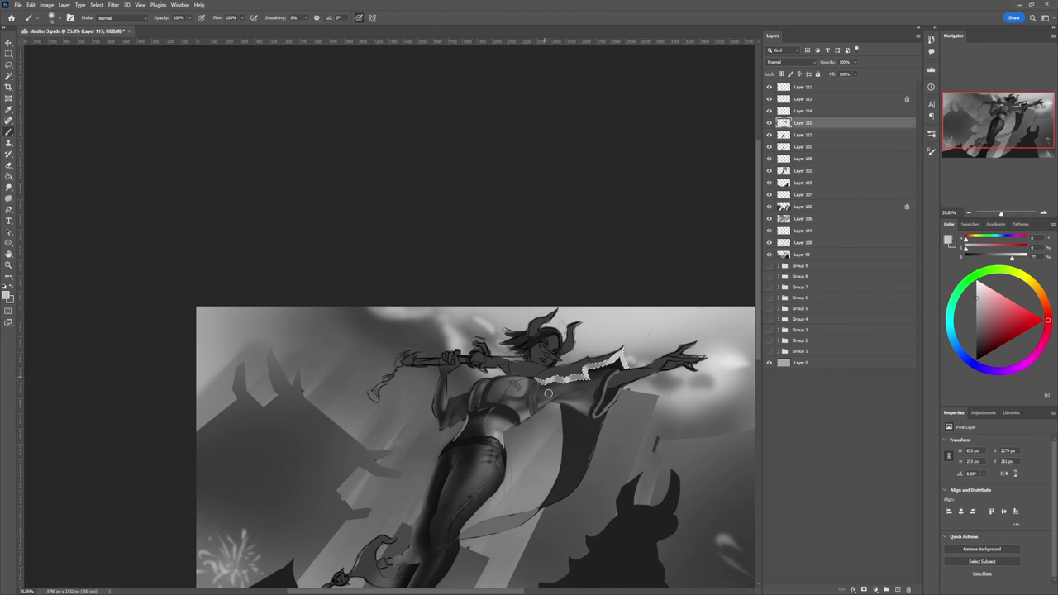
# Step: Shade the sleeve trim with dark greys and a tone sampled from the sleeve
pyautogui.moveTo(970, 316); pyautogui.dragTo(976, 346)
pyautogui.moveTo(604, 376)
pyautogui.mouseDown()
pyautogui.moveTo(591, 371)
pyautogui.moveTo(601, 369)
pyautogui.mouseUp()
pyautogui.keyDown('alt'); pyautogui.click(589, 386); pyautogui.keyUp('alt')
pyautogui.press('[')
pyautogui.press('[')
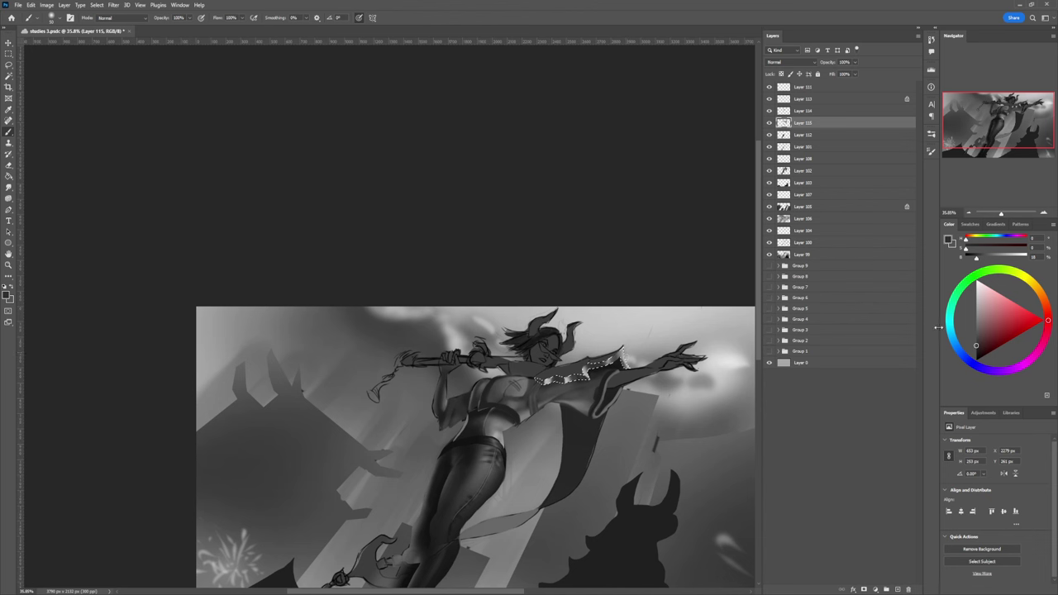
# Step: Add near-white highlights and dark accents at 10% brightness to the sleeve trim
pyautogui.click(976, 289)
pyautogui.keyDown('alt'); pyautogui.click(555, 379); pyautogui.keyUp('alt')
pyautogui.click(976, 352)
pyautogui.press('l')
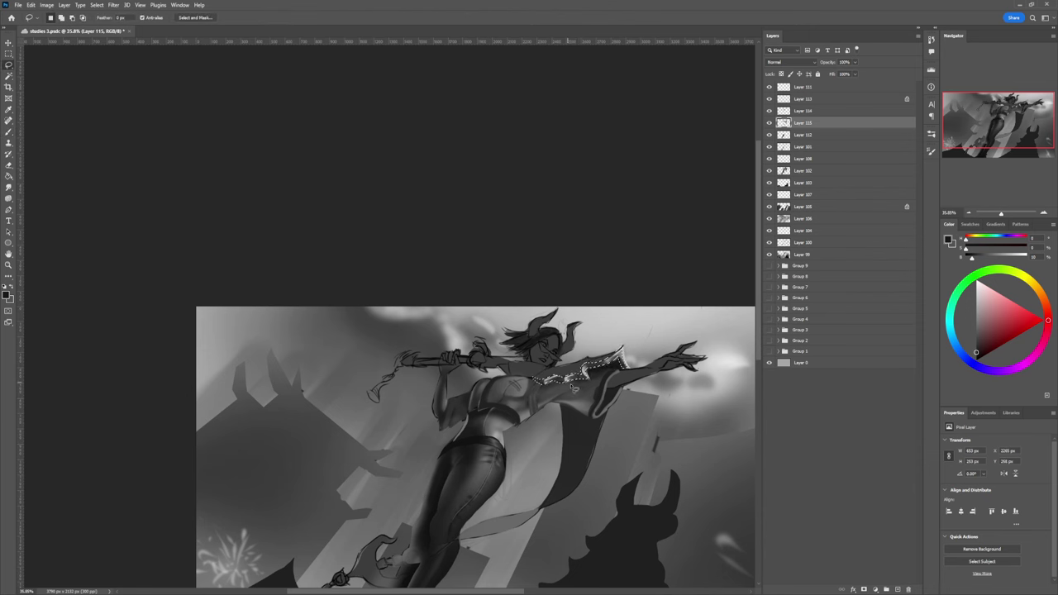
# Step: Deepen the shadows of the sleeve trim with black and clear the selection
pyautogui.moveTo(561, 423)
pyautogui.mouseDown()
pyautogui.moveTo(526, 402)
pyautogui.moveTo(637, 405)
pyautogui.mouseUp()
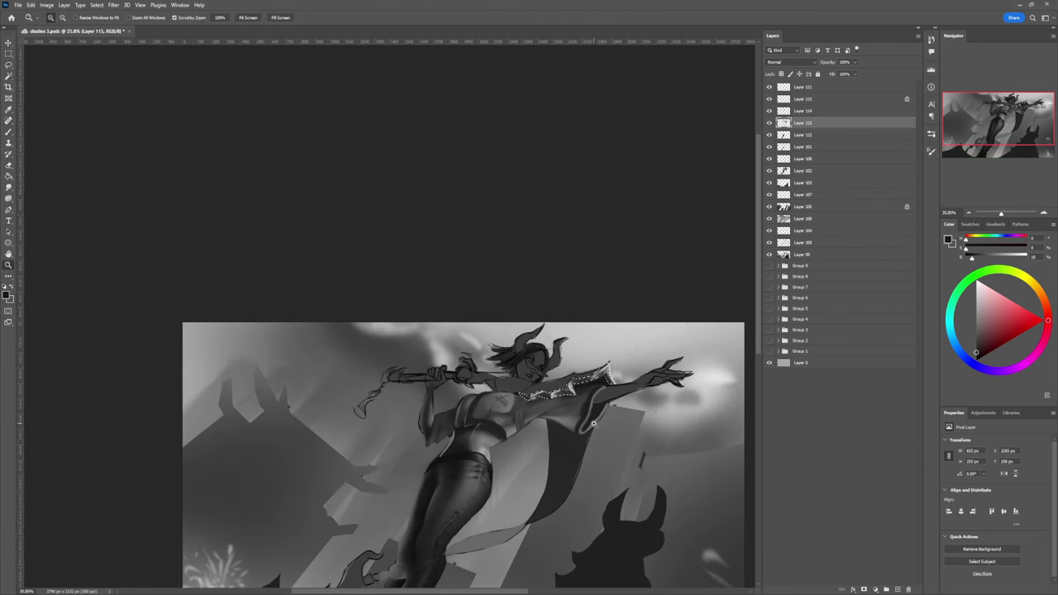
pyautogui.press('b')
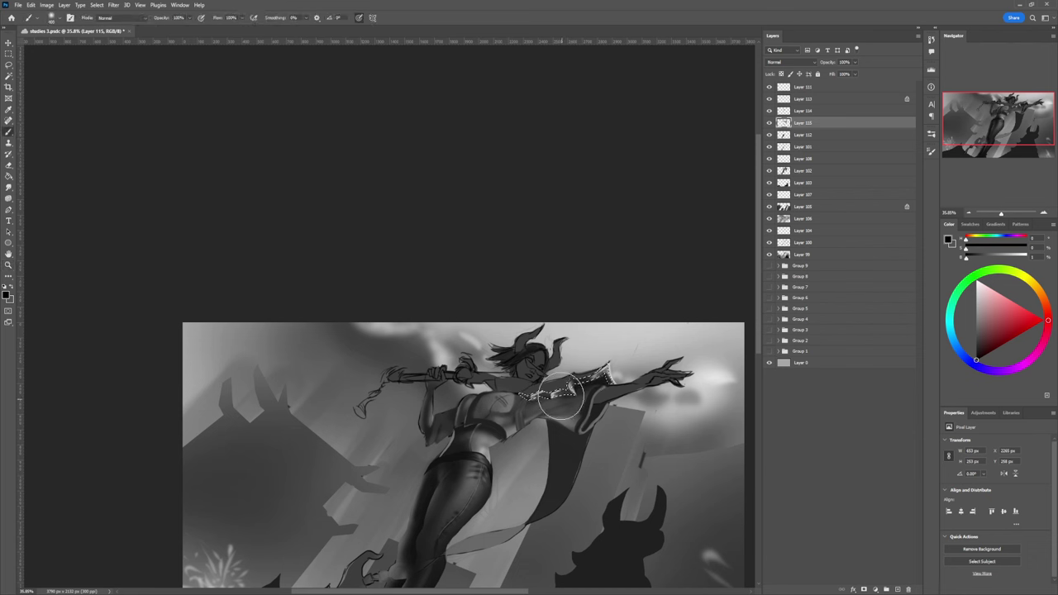
pyautogui.press('[')
pyautogui.press('[')
pyautogui.press('[')
pyautogui.press('[')
pyautogui.press('[')
pyautogui.press('[')
pyautogui.hotkey('ctrl', 'd')
pyautogui.press('l')
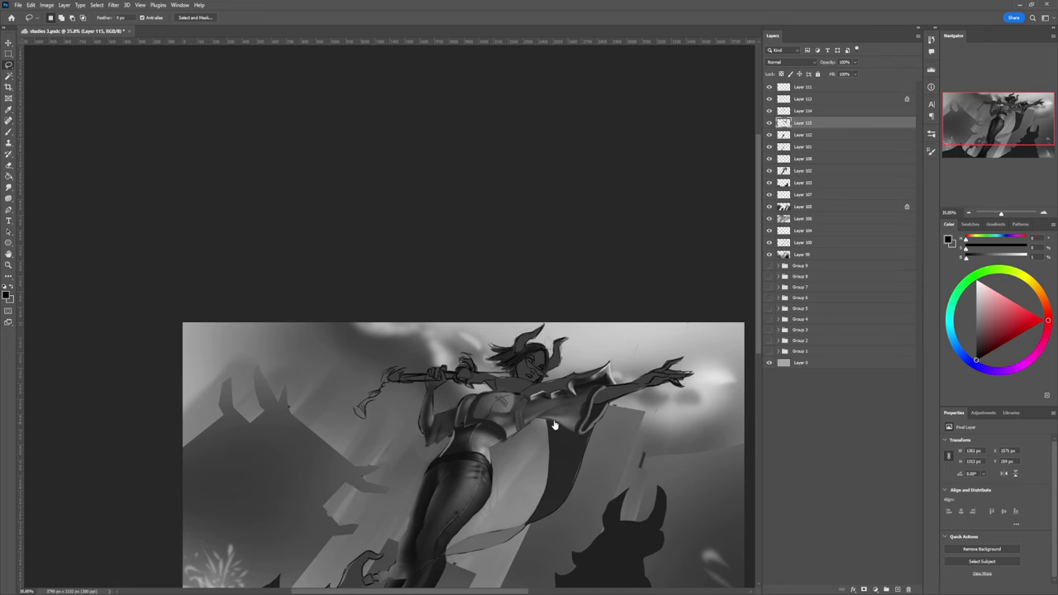
# Step: Examine the finished sleeve trim close up and in the whole painting at reduced size
pyautogui.press('z')
pyautogui.moveTo(566, 438)
pyautogui.mouseDown()
pyautogui.moveTo(501, 435)
pyautogui.moveTo(585, 433)
pyautogui.mouseUp()
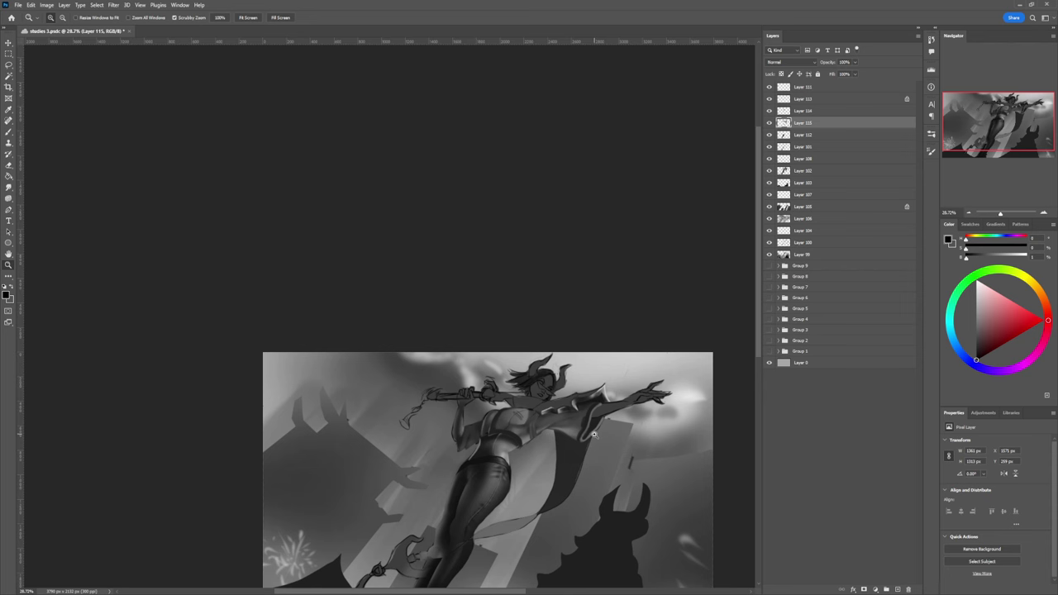
pyautogui.moveTo(567, 459); pyautogui.dragTo(591, 445)
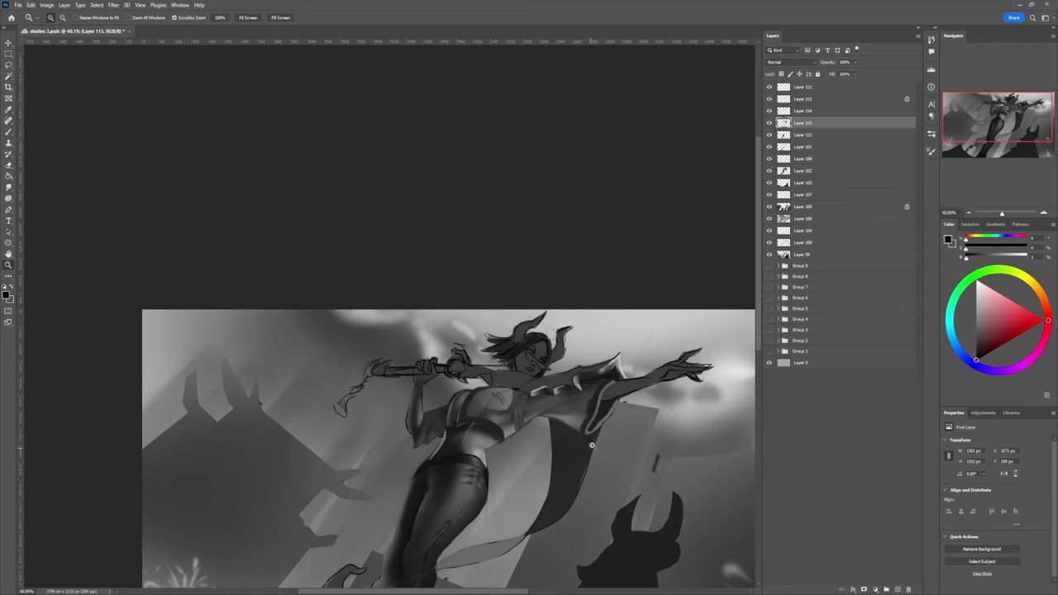
pyautogui.scroll(-5, 581, 431)
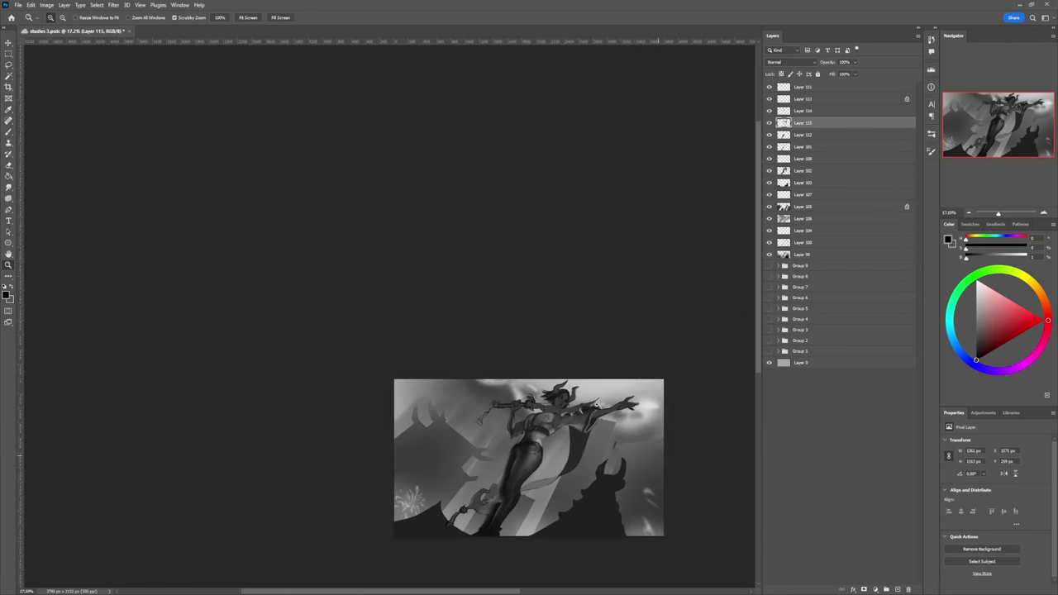
pyautogui.moveTo(546, 438)
pyautogui.mouseDown()
pyautogui.moveTo(581, 425)
pyautogui.moveTo(500, 433)
pyautogui.moveTo(584, 433)
pyautogui.mouseUp()
pyautogui.press('b')
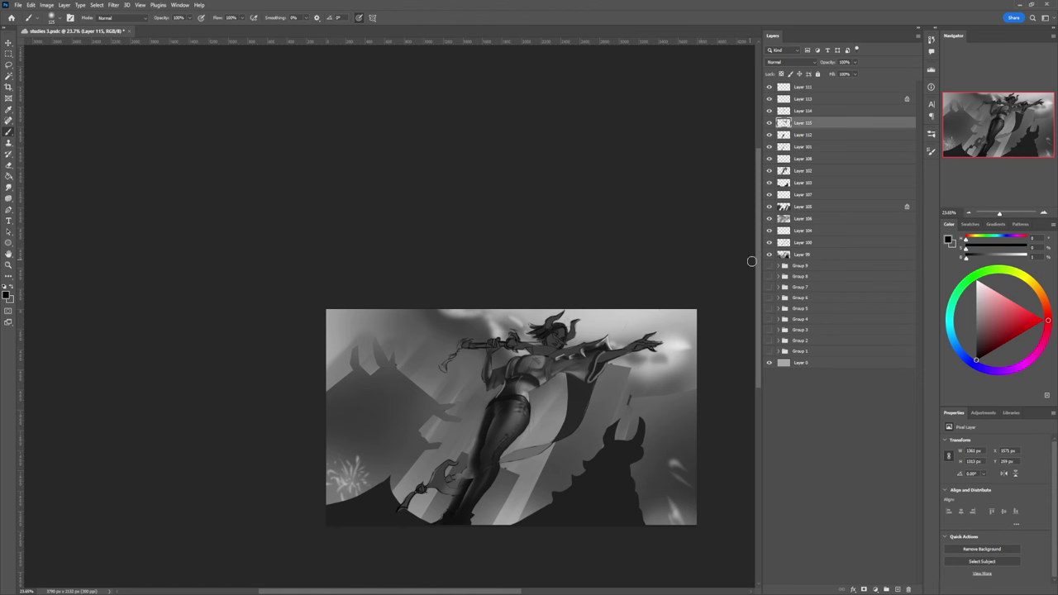
# Step: Add a new layer in Overlay mode above the sleeve trim shading and choose a light grey at 73% brightness
pyautogui.hotkey('ctrl', 'shift', 'alt', 'n')
pyautogui.click(802, 63)
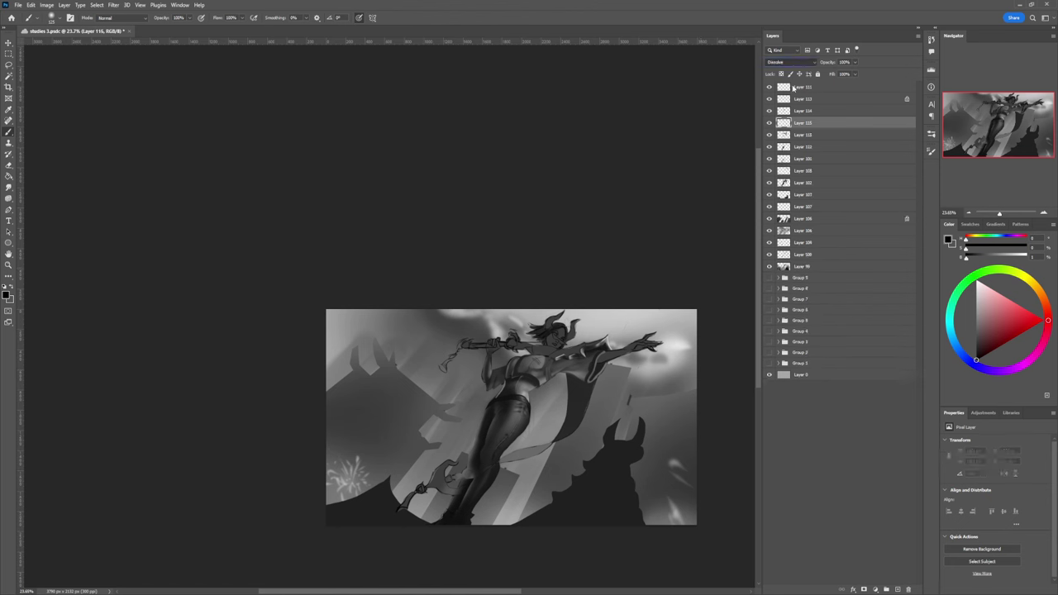
pyautogui.click(832, 182)
pyautogui.moveTo(979, 312); pyautogui.dragTo(975, 302)
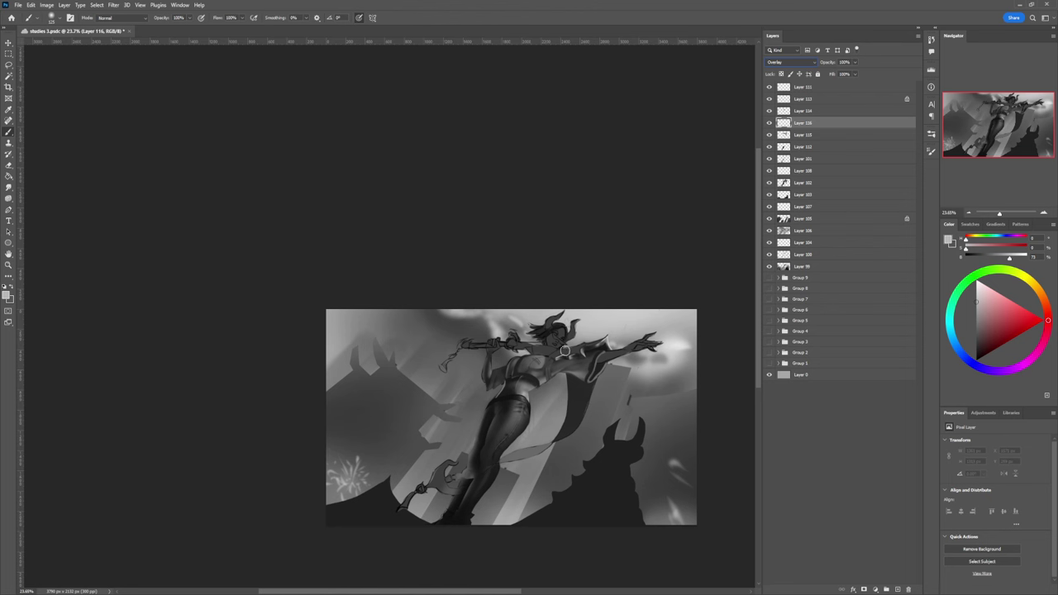
# Step: Lay a soft light glow over the character's chest with a greatly enlarged brush
pyautogui.click(539, 365)
pyautogui.press(']')
pyautogui.press(']')
pyautogui.press(']')
pyautogui.press(']')
pyautogui.press(']')
pyautogui.press(']')
pyautogui.press(']')
pyautogui.press(']')
pyautogui.press(']')
pyautogui.click(537, 365)
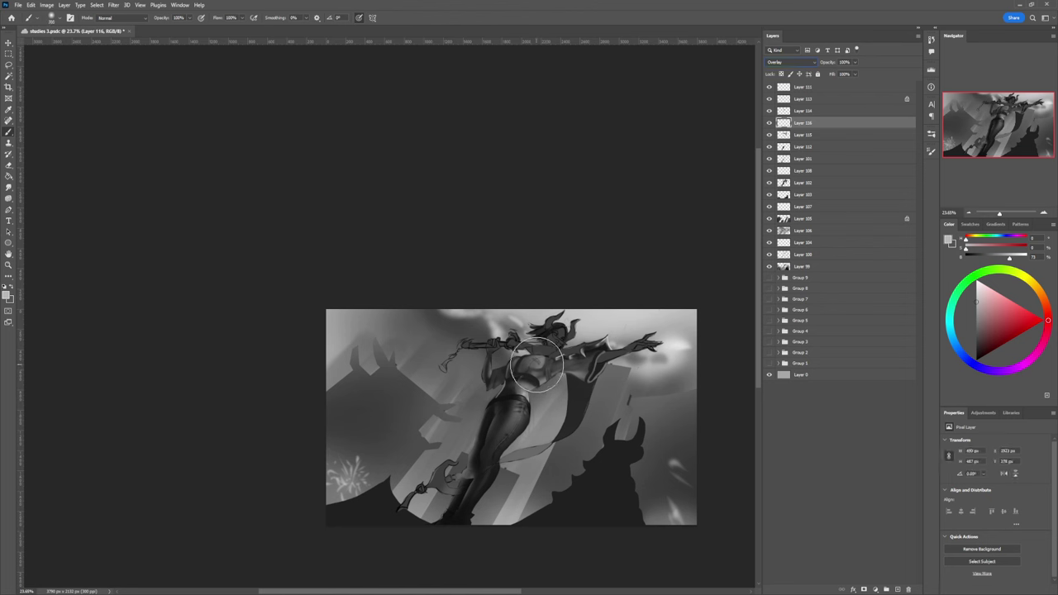
pyautogui.press(']')
pyautogui.press(']')
pyautogui.press(']')
pyautogui.press(']')
pyautogui.press(']')
pyautogui.press(']')
pyautogui.press('[')
pyautogui.press('[')
pyautogui.press('[')
pyautogui.click(538, 364)
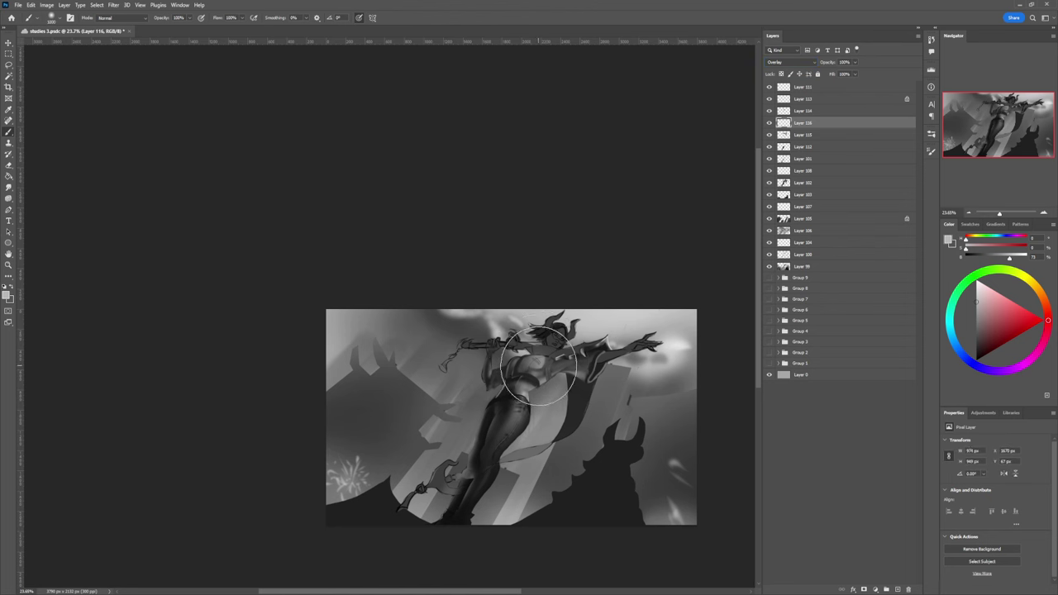
# Step: Extend the Overlay light from the chest down the waist and hip and across the sleeve with a smaller brush
pyautogui.press('[')
pyautogui.press('[')
pyautogui.press('[')
pyautogui.press('[')
pyautogui.press('[')
pyautogui.press('[')
pyautogui.moveTo(554, 357)
pyautogui.mouseDown()
pyautogui.moveTo(517, 388)
pyautogui.moveTo(523, 407)
pyautogui.moveTo(508, 423)
pyautogui.moveTo(519, 416)
pyautogui.moveTo(497, 444)
pyautogui.moveTo(527, 418)
pyautogui.mouseUp()
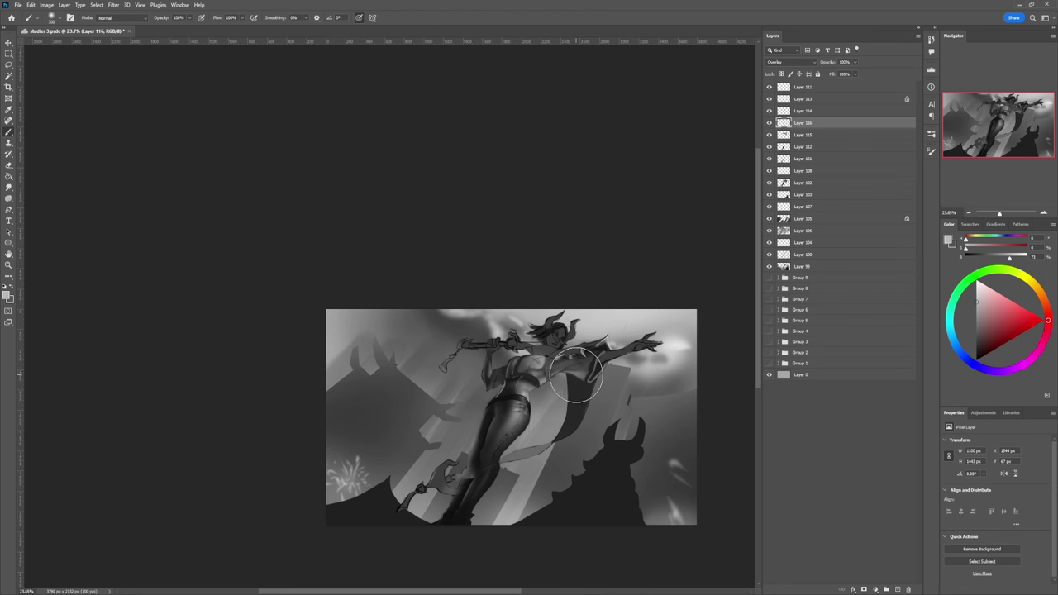
pyautogui.moveTo(548, 380)
pyautogui.mouseDown()
pyautogui.moveTo(521, 360)
pyautogui.moveTo(585, 354)
pyautogui.moveTo(567, 360)
pyautogui.moveTo(579, 374)
pyautogui.mouseUp()
pyautogui.keyDown('alt'); pyautogui.click(713, 357); pyautogui.keyUp('alt')
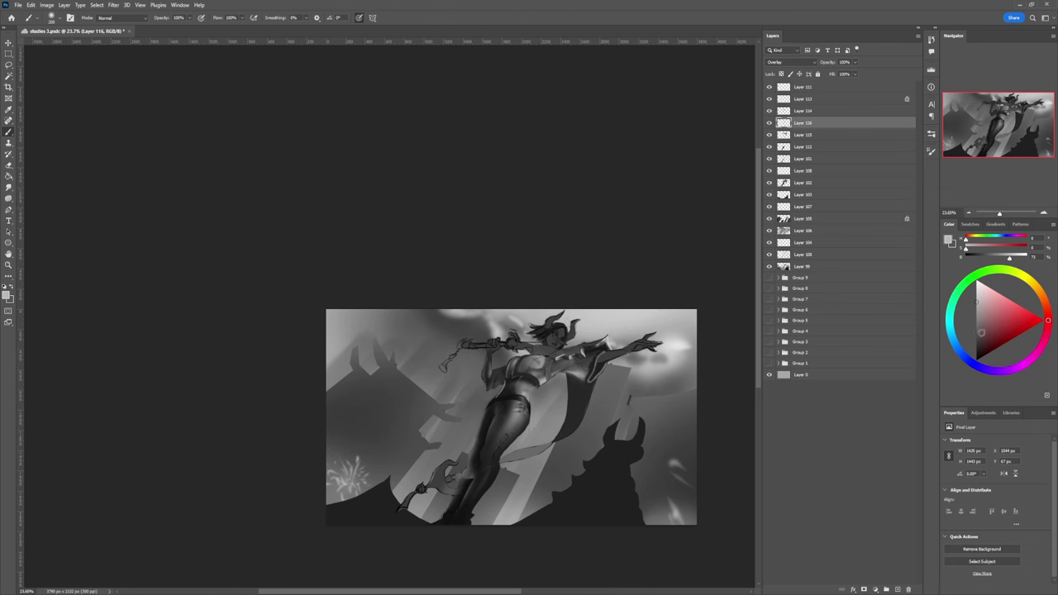
# Step: Examine the new lighting in the whole painting at reduced size and close up on the upper body
pyautogui.press('z')
pyautogui.moveTo(540, 442); pyautogui.dragTo(508, 438)
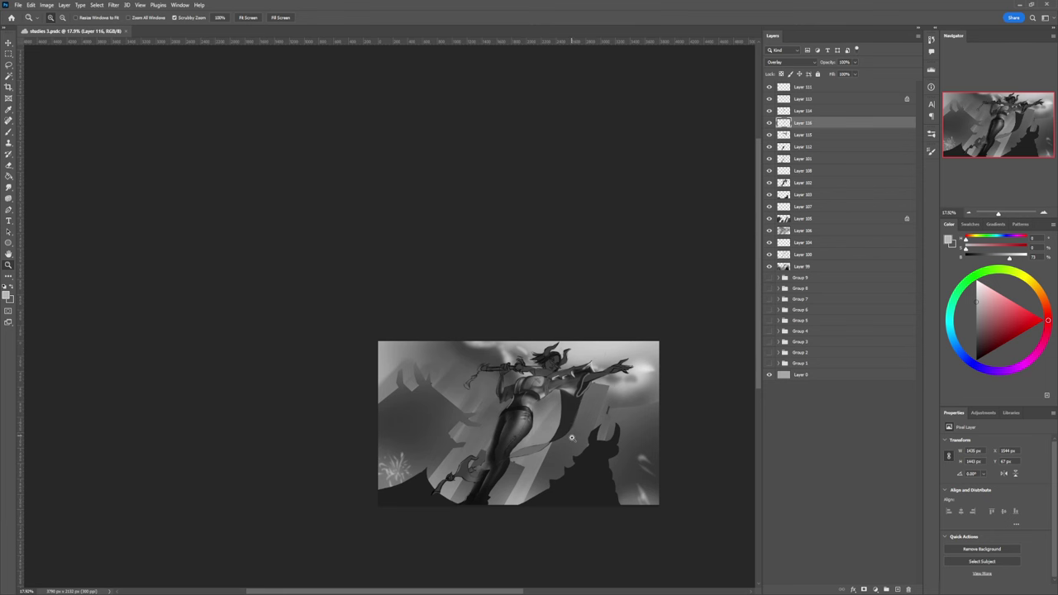
pyautogui.scroll(-2, 579, 403)
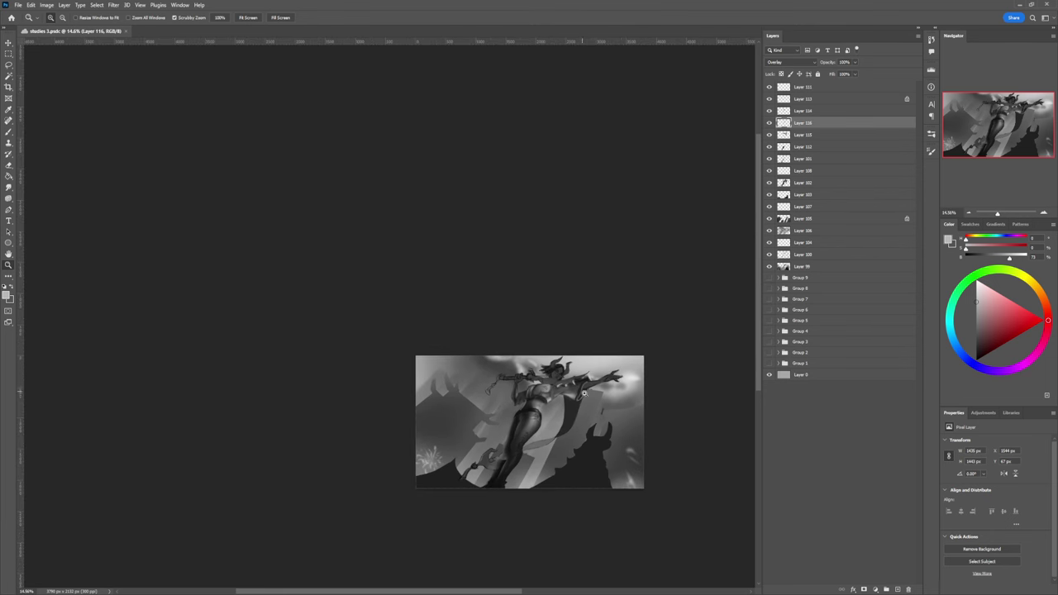
pyautogui.scroll(3, 583, 395)
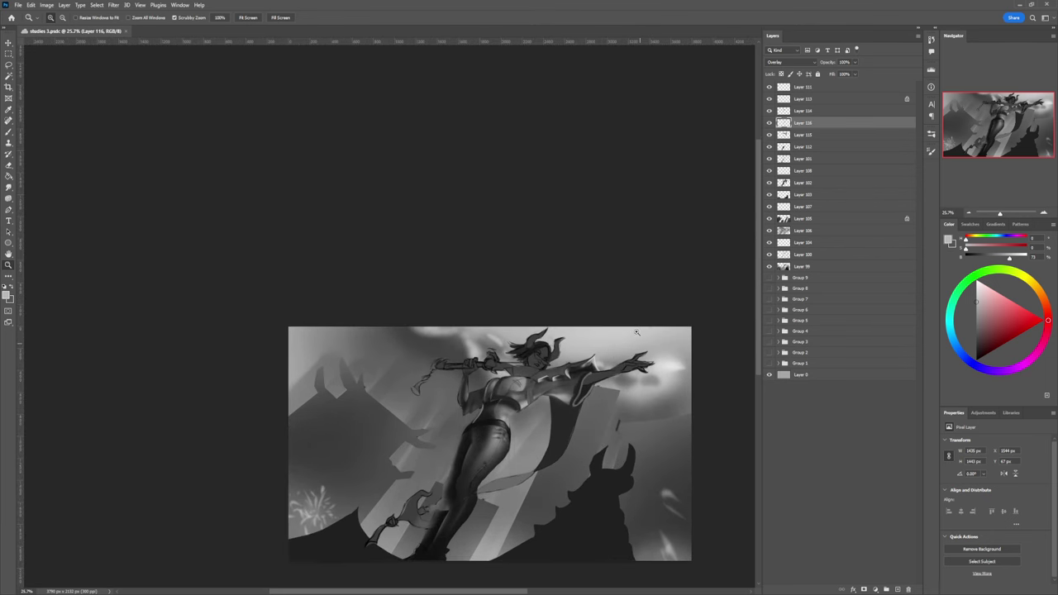
pyautogui.scroll(4, 566, 353)
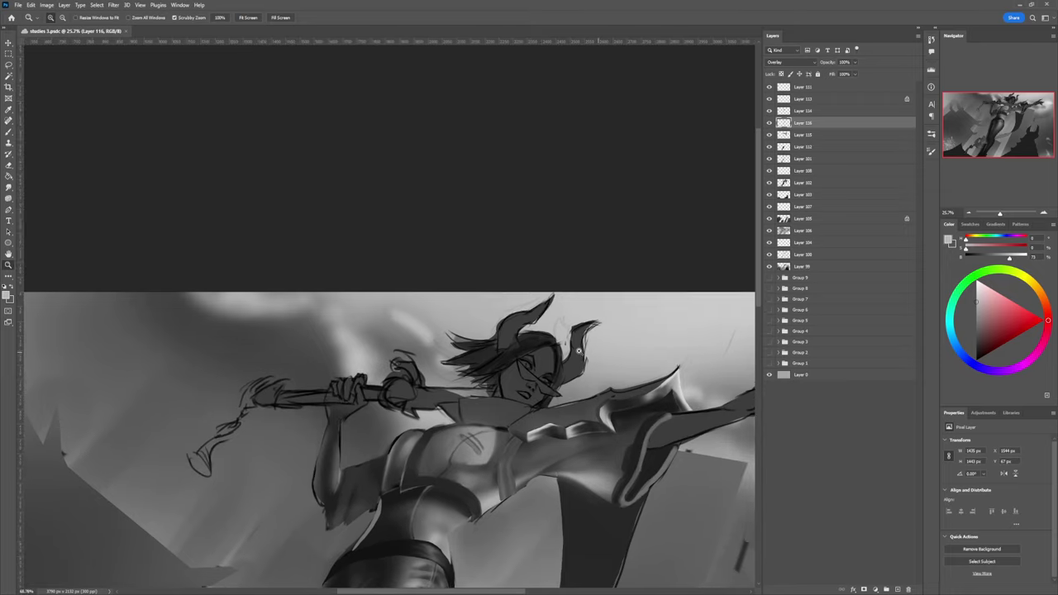
pyautogui.moveTo(540, 391); pyautogui.dragTo(535, 416)
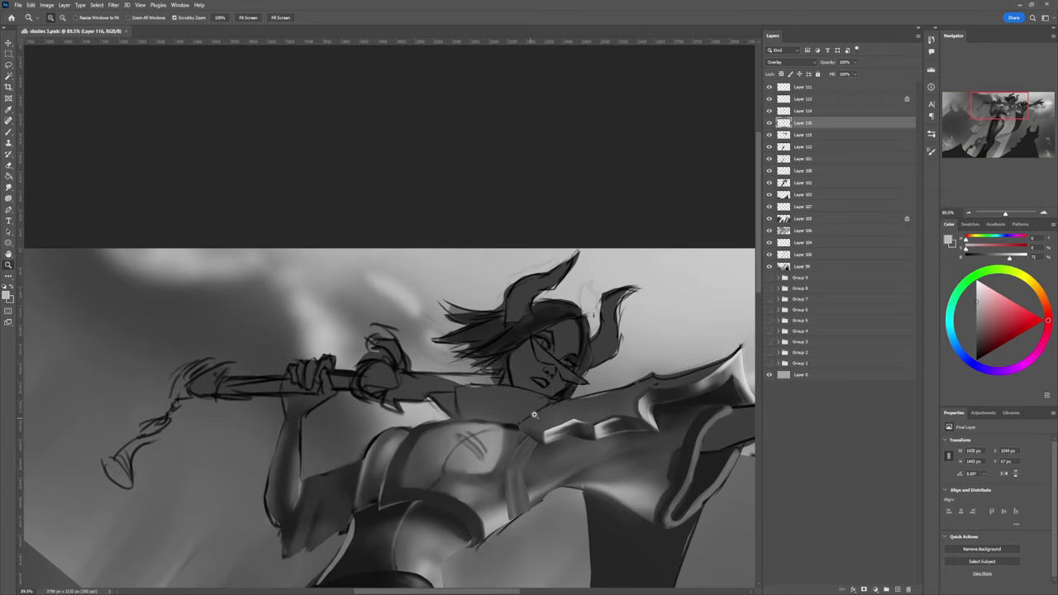
pyautogui.moveTo(562, 368); pyautogui.dragTo(569, 370)
pyautogui.scroll(-1, 568, 368)
# Step: Sample the light grey of the character's midriff for the brush
pyautogui.press('b')
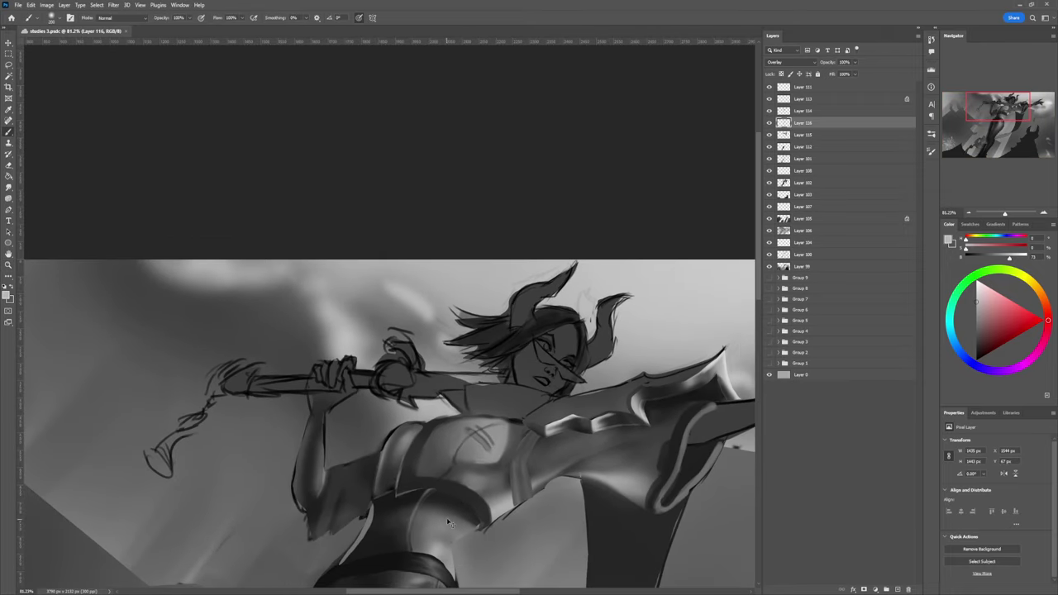
pyautogui.keyDown('ctrl'); pyautogui.click(445, 527); pyautogui.keyUp('ctrl')
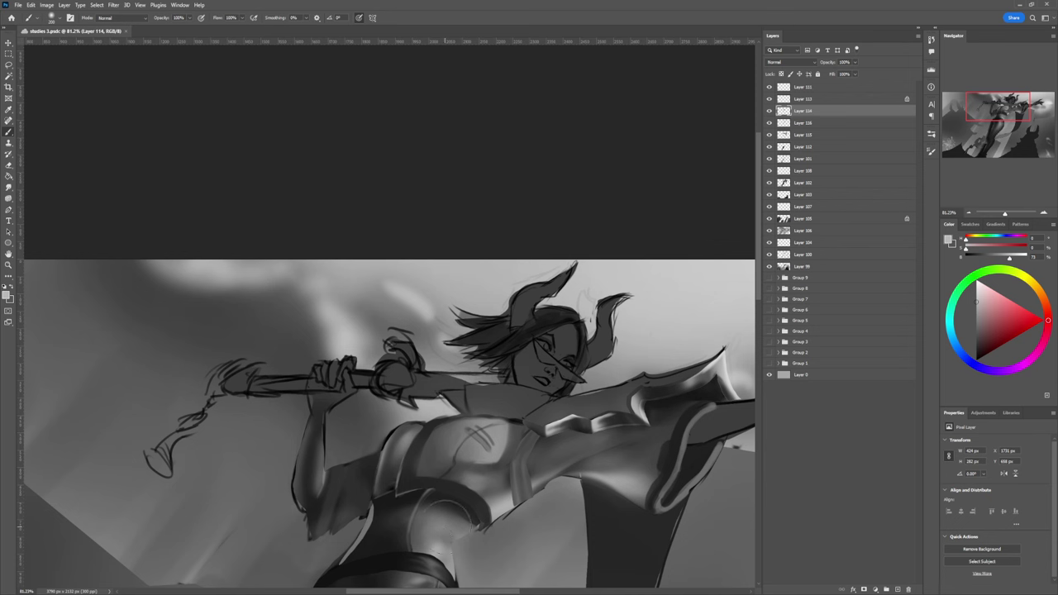
pyautogui.keyDown('alt'); pyautogui.click(447, 522); pyautogui.keyUp('alt')
# Step: Hide and show the layers individually to identify which one holds the character's line art
pyautogui.click(771, 99)
pyautogui.click(770, 99)
pyautogui.click(769, 134)
pyautogui.click(770, 134)
pyautogui.click(769, 146)
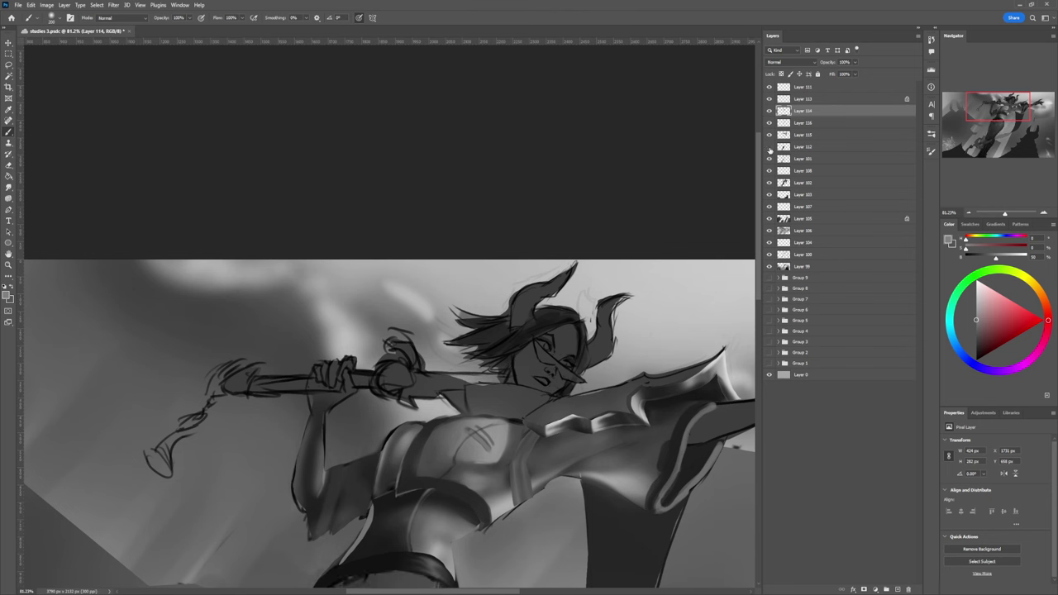
pyautogui.click(770, 146)
pyautogui.click(770, 159)
pyautogui.click(770, 159)
pyautogui.click(770, 172)
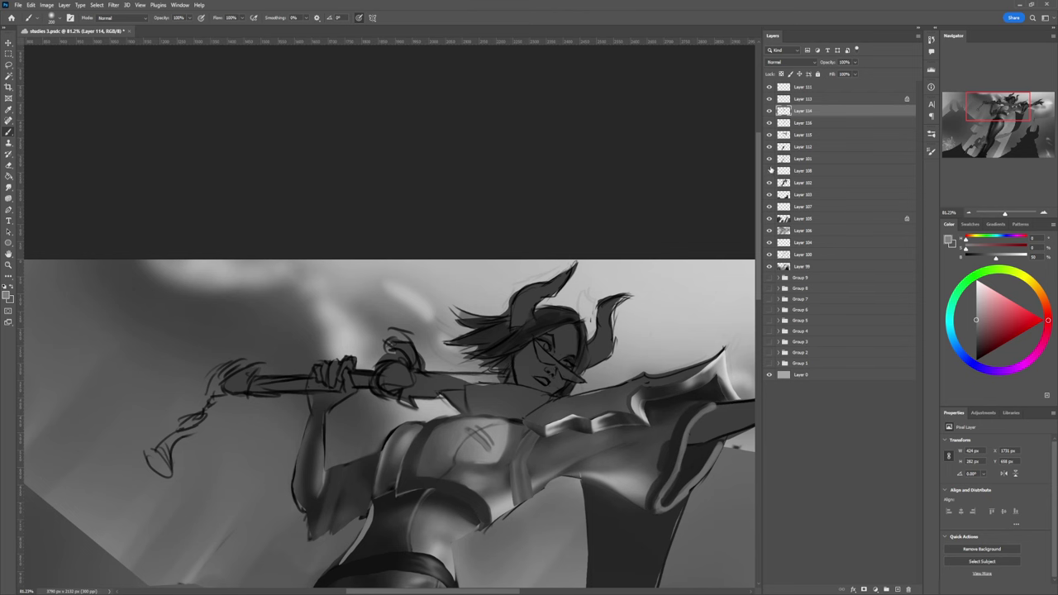
pyautogui.click(769, 170)
pyautogui.click(770, 171)
pyautogui.click(769, 159)
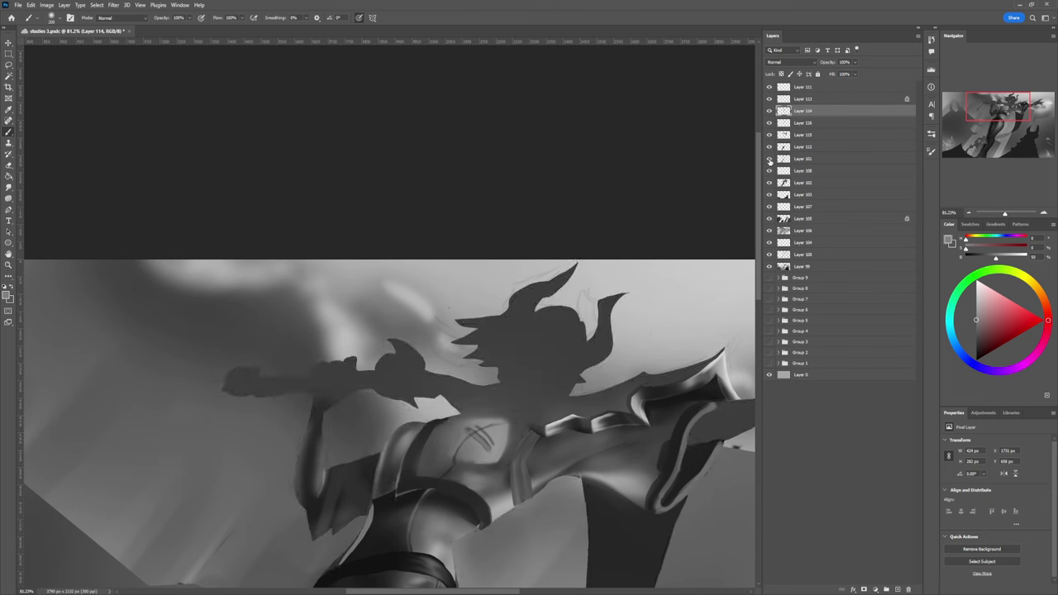
pyautogui.click(769, 159)
# Step: Add a new layer directly beneath the character's line art layer
pyautogui.click(793, 174)
pyautogui.hotkey('ctrl', 'shift', 'alt', 'n')
pyautogui.click(770, 160)
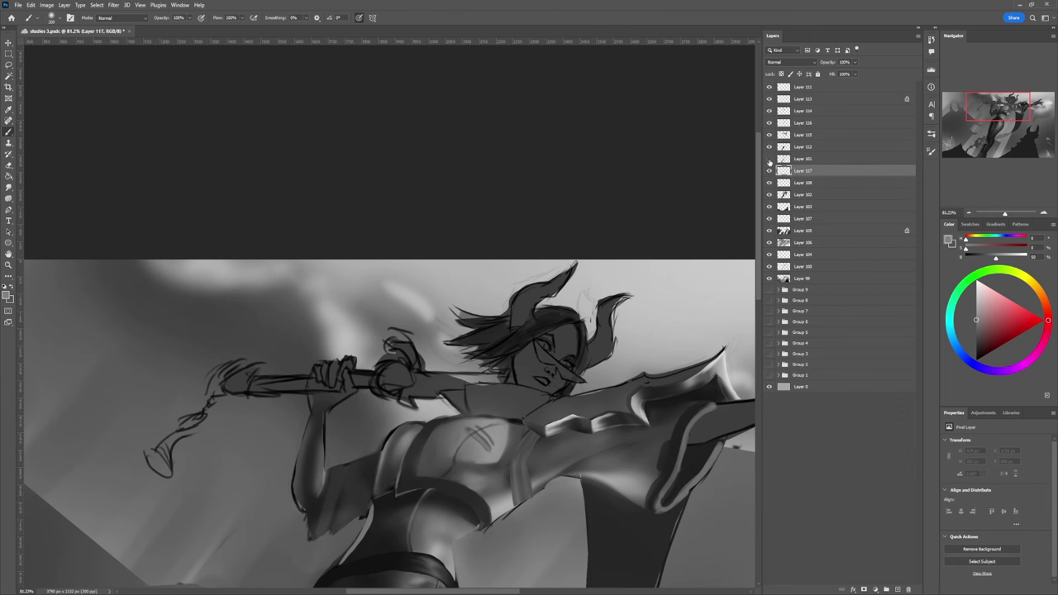
pyautogui.click(769, 159)
# Step: Paint the character's face with the sampled grey using a much smaller brush, and undo the last stroke
pyautogui.press('[')
pyautogui.press('[')
pyautogui.press('[')
pyautogui.press('[')
pyautogui.press('[')
pyautogui.press('[')
pyautogui.press('[')
pyautogui.press('[')
pyautogui.press('[')
pyautogui.press('[')
pyautogui.press('[')
pyautogui.moveTo(524, 371)
pyautogui.mouseDown()
pyautogui.moveTo(522, 381)
pyautogui.moveTo(521, 355)
pyautogui.moveTo(519, 364)
pyautogui.mouseUp()
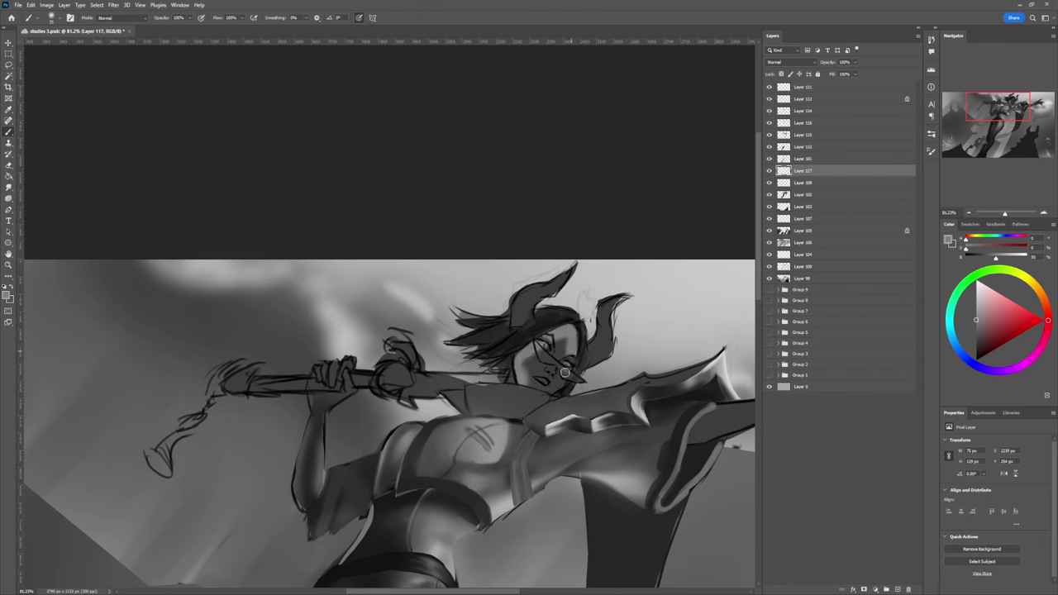
pyautogui.moveTo(549, 390)
pyautogui.mouseDown()
pyautogui.moveTo(560, 347)
pyautogui.moveTo(524, 371)
pyautogui.moveTo(538, 348)
pyautogui.moveTo(535, 356)
pyautogui.moveTo(570, 343)
pyautogui.moveTo(557, 373)
pyautogui.moveTo(513, 378)
pyautogui.mouseUp()
pyautogui.hotkey('ctrl', 'z')
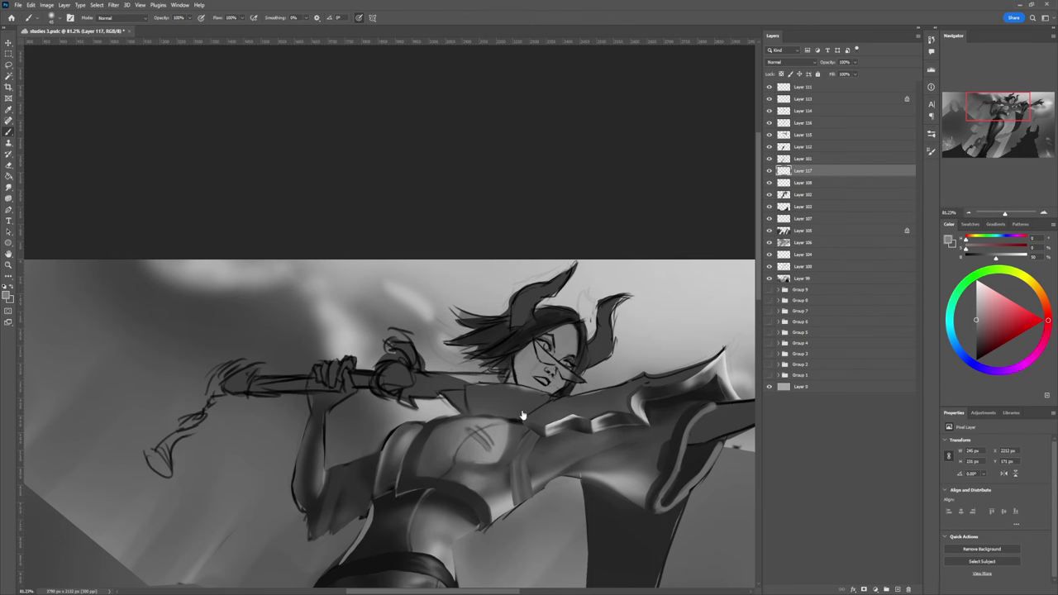
# Step: Add a new layer above Layer 114 and lasso the shoulder section below the chin
pyautogui.moveTo(510, 440); pyautogui.dragTo(430, 434)
pyautogui.moveTo(514, 393); pyautogui.dragTo(697, 290)
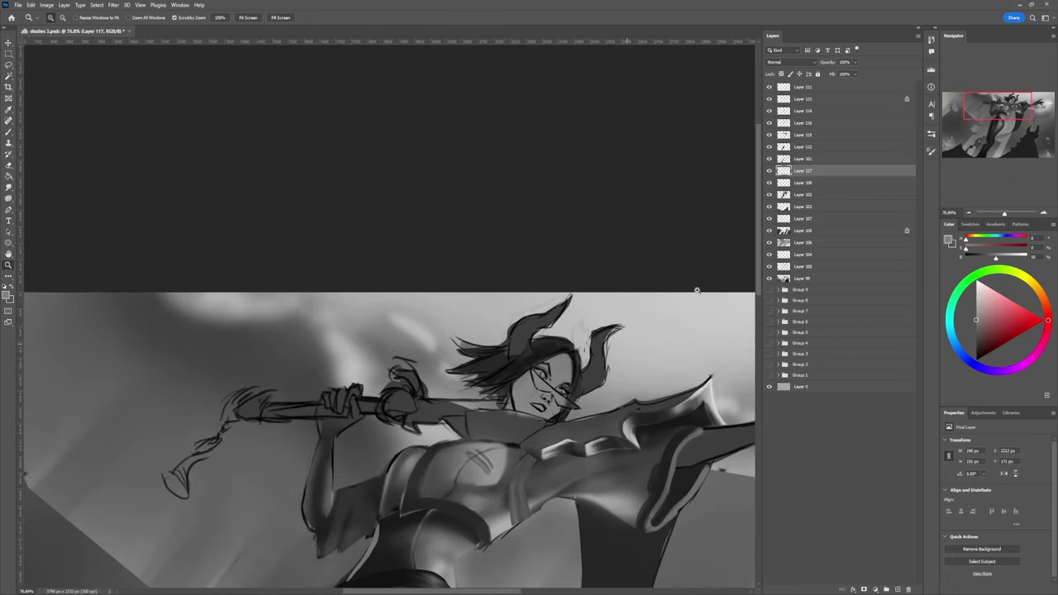
pyautogui.click(804, 110)
pyautogui.hotkey('ctrl', 'shift', 'alt', 'n')
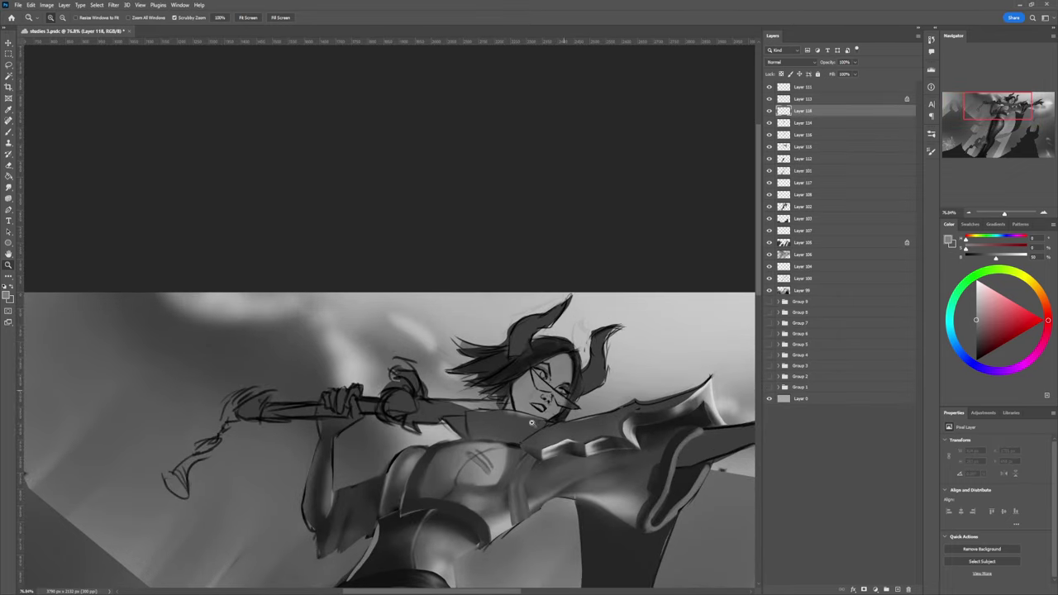
pyautogui.press('l')
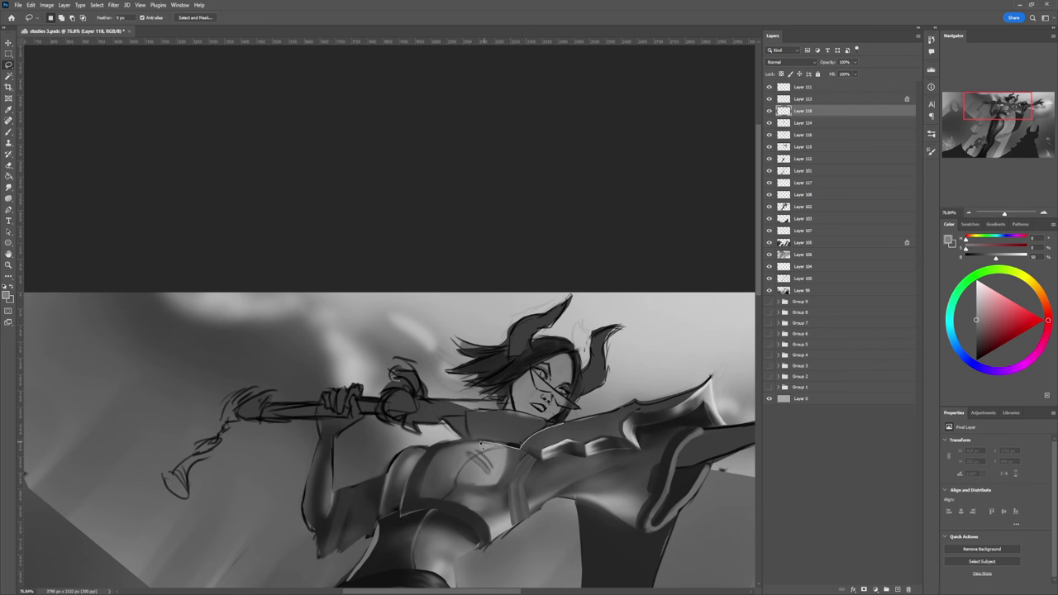
pyautogui.moveTo(467, 441)
pyautogui.mouseDown()
pyautogui.moveTo(466, 415)
pyautogui.moveTo(483, 411)
pyautogui.moveTo(555, 426)
pyautogui.mouseUp()
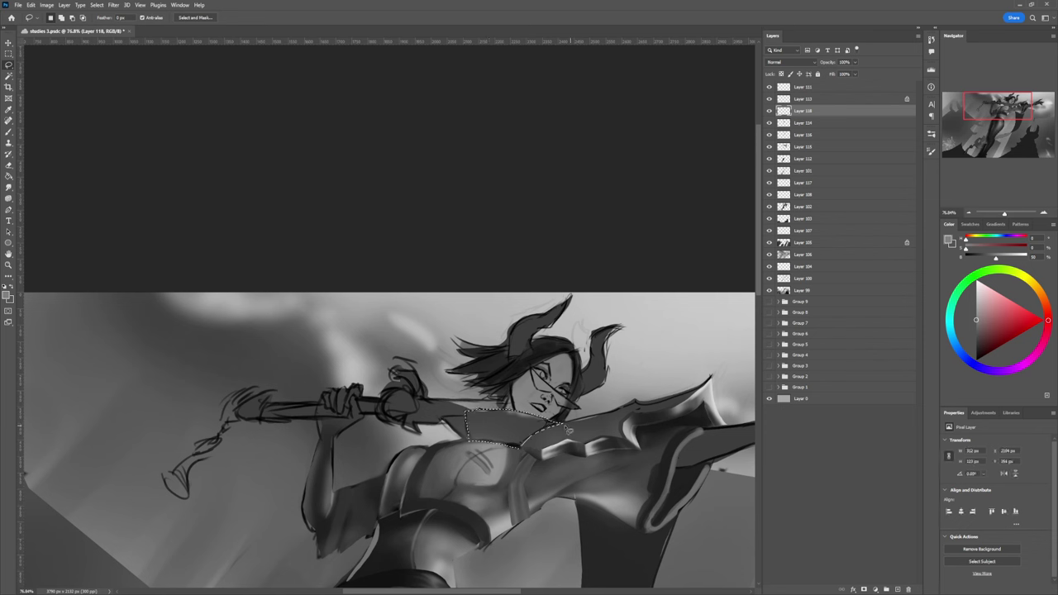
pyautogui.hotkey('ctrl', 'd')
pyautogui.hotkey('ctrl', 'z')
pyautogui.press('b')
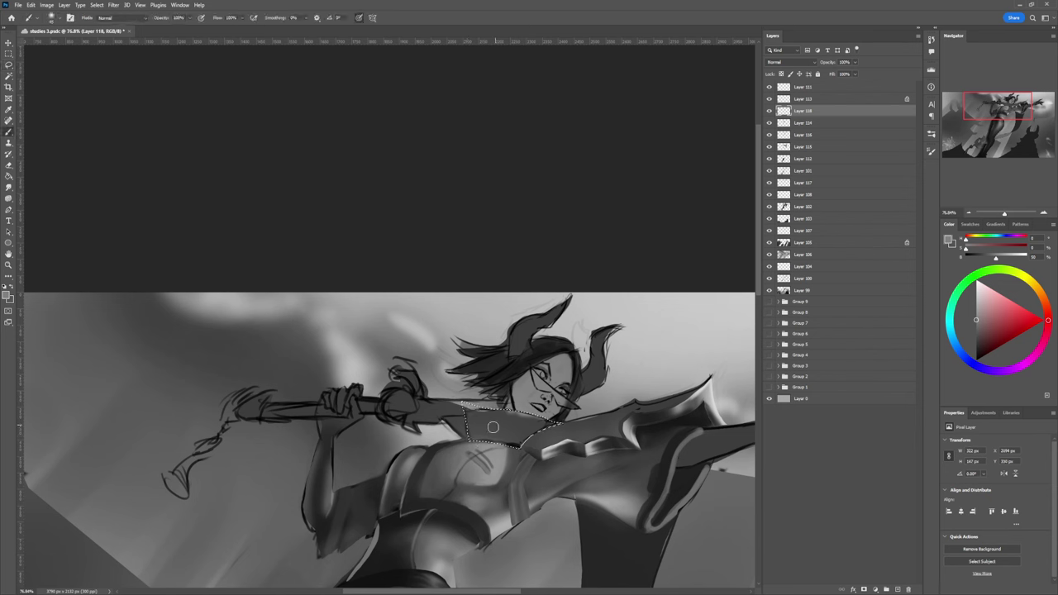
# Step: Block in the selected shoulder section with its own sampled dark grey, using a larger brush
pyautogui.keyDown('alt'); pyautogui.click(497, 426); pyautogui.keyUp('alt')
pyautogui.press(']')
pyautogui.press(']')
pyautogui.press(']')
pyautogui.press(']')
pyautogui.press(']')
pyautogui.press(']')
pyautogui.press(']')
pyautogui.press(']')
pyautogui.press(']')
pyautogui.moveTo(547, 425)
pyautogui.mouseDown()
pyautogui.moveTo(500, 444)
pyautogui.moveTo(465, 411)
pyautogui.mouseUp()
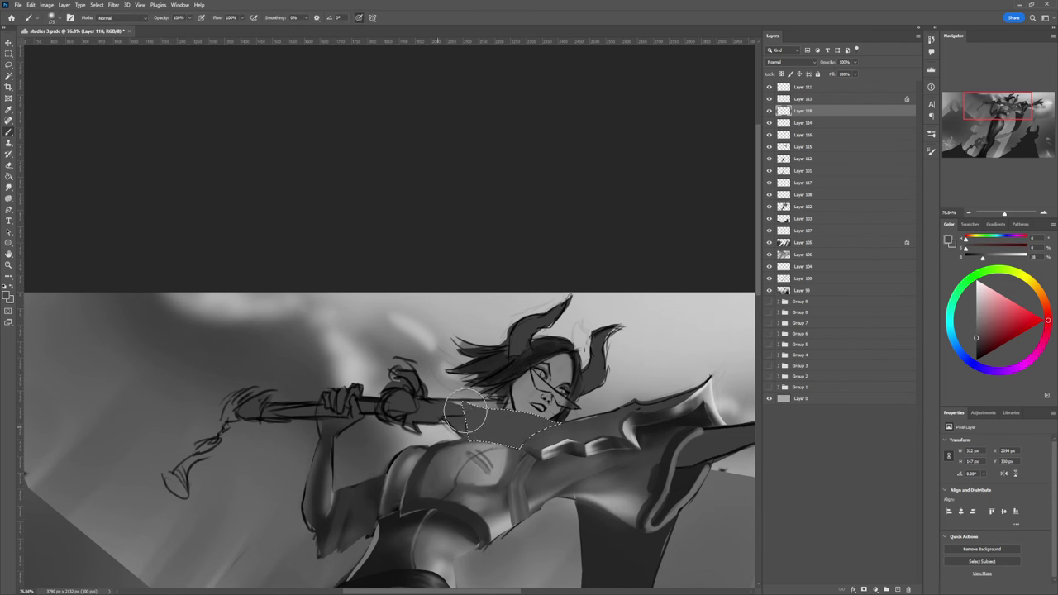
# Step: Shade the shoulder section with darker greys at 19% and 15% brightness, and lighten its middle with 61% grey
pyautogui.click(977, 344)
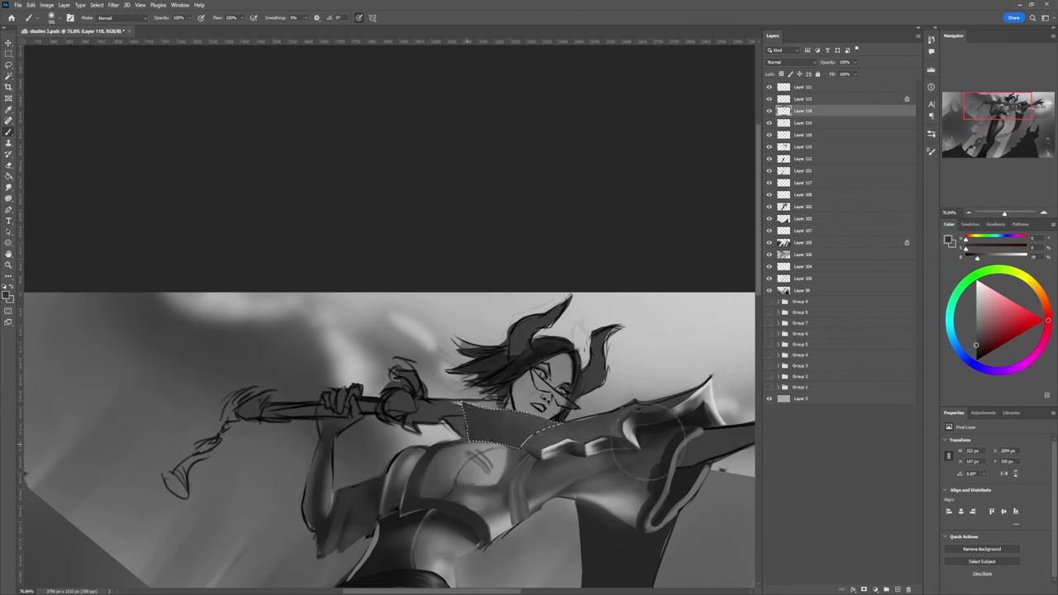
pyautogui.keyDown('alt'); pyautogui.click(547, 428); pyautogui.keyUp('alt')
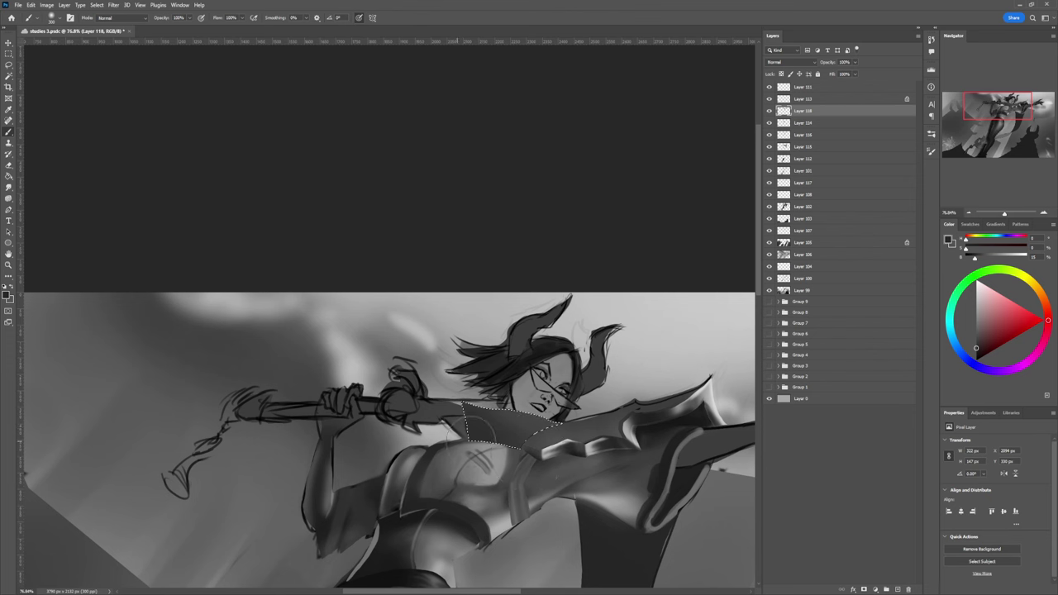
pyautogui.click(977, 312)
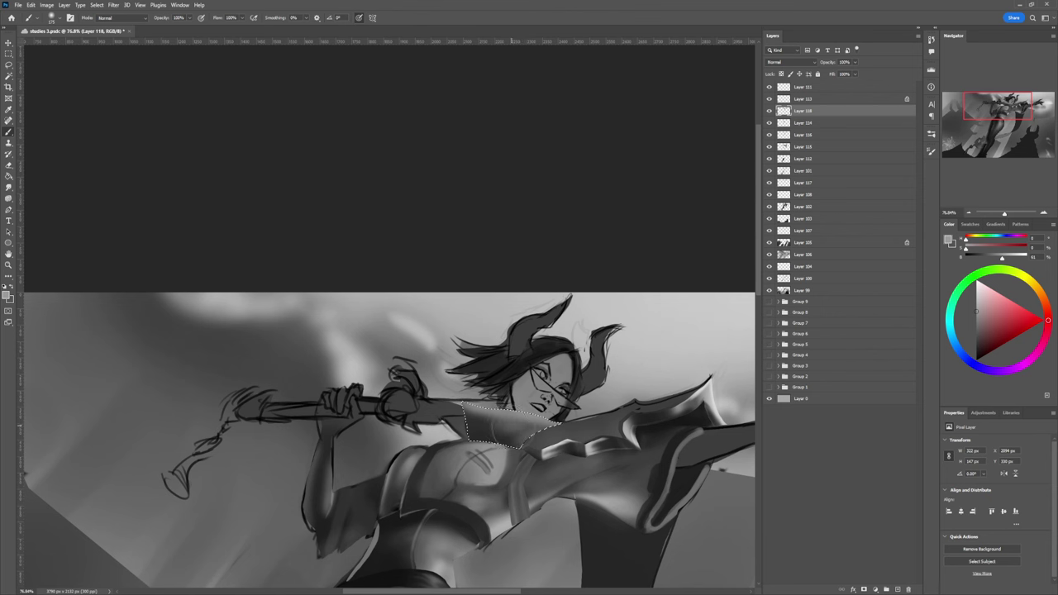
# Step: Darken the side and upper edge of the shoulder section with a sampled dark grey, redoing one edge stroke
pyautogui.keyDown('alt'); pyautogui.click(474, 418); pyautogui.keyUp('alt')
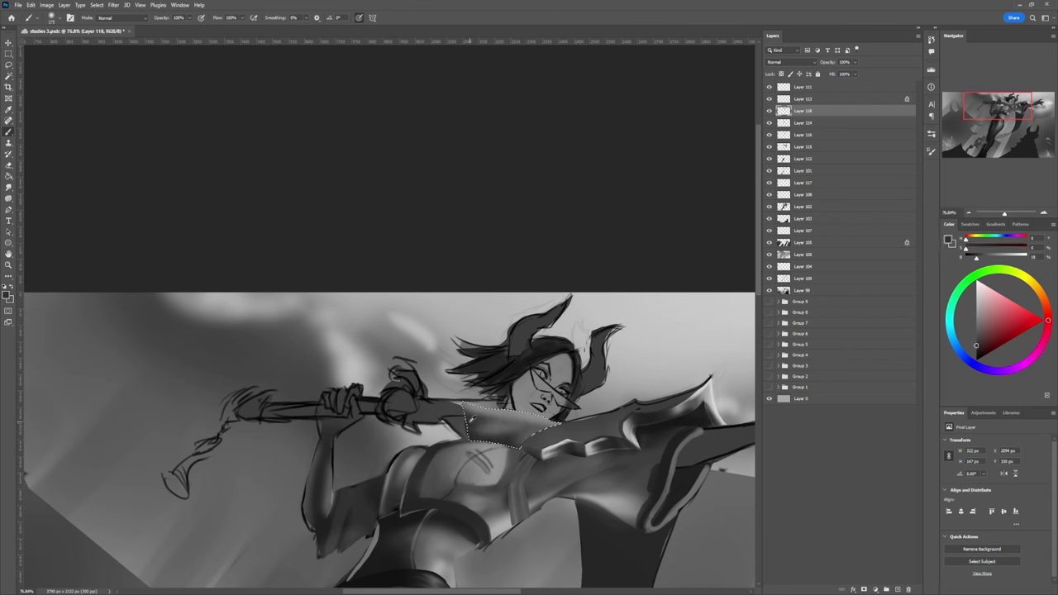
pyautogui.keyDown('alt'); pyautogui.click(471, 420); pyautogui.keyUp('alt')
pyautogui.keyDown('alt'); pyautogui.click(469, 419); pyautogui.keyUp('alt')
pyautogui.moveTo(473, 444)
pyautogui.mouseDown()
pyautogui.moveTo(468, 402)
pyautogui.moveTo(473, 433)
pyautogui.mouseUp()
pyautogui.moveTo(466, 407); pyautogui.dragTo(557, 425)
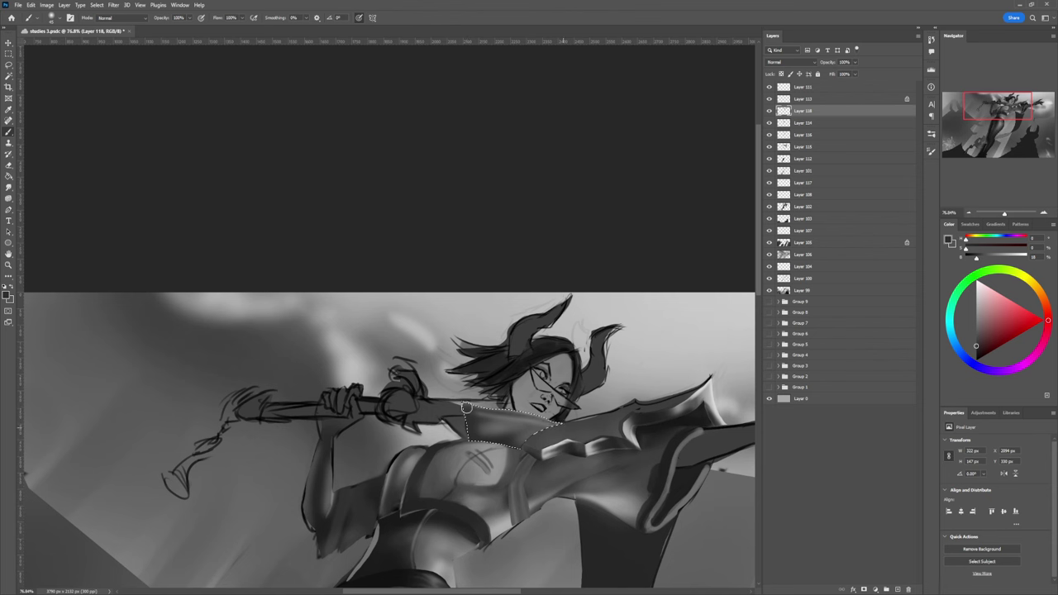
pyautogui.moveTo(466, 408); pyautogui.dragTo(553, 424)
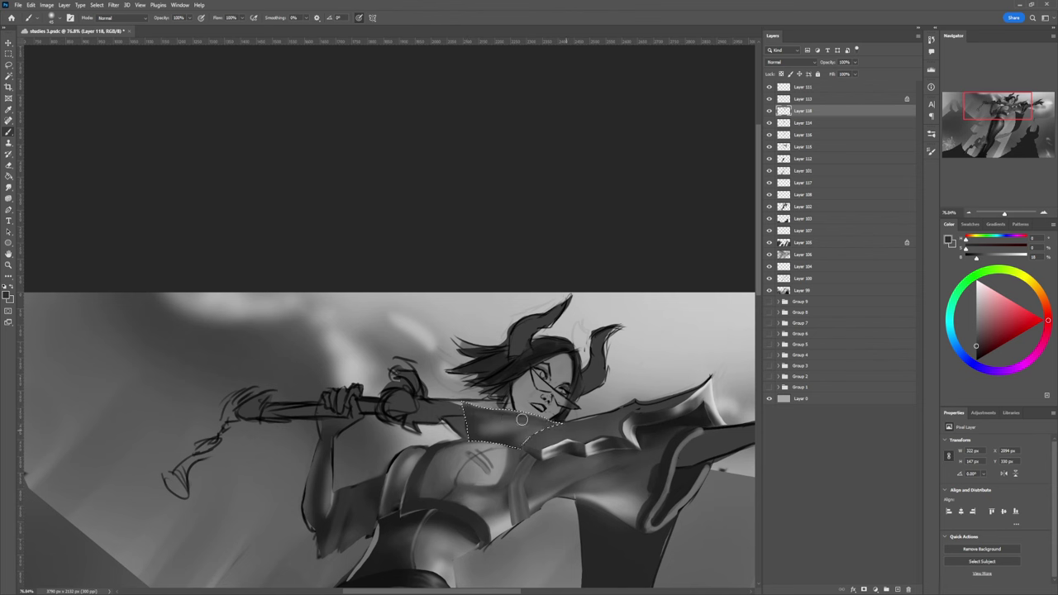
pyautogui.hotkey('ctrl', 'z')
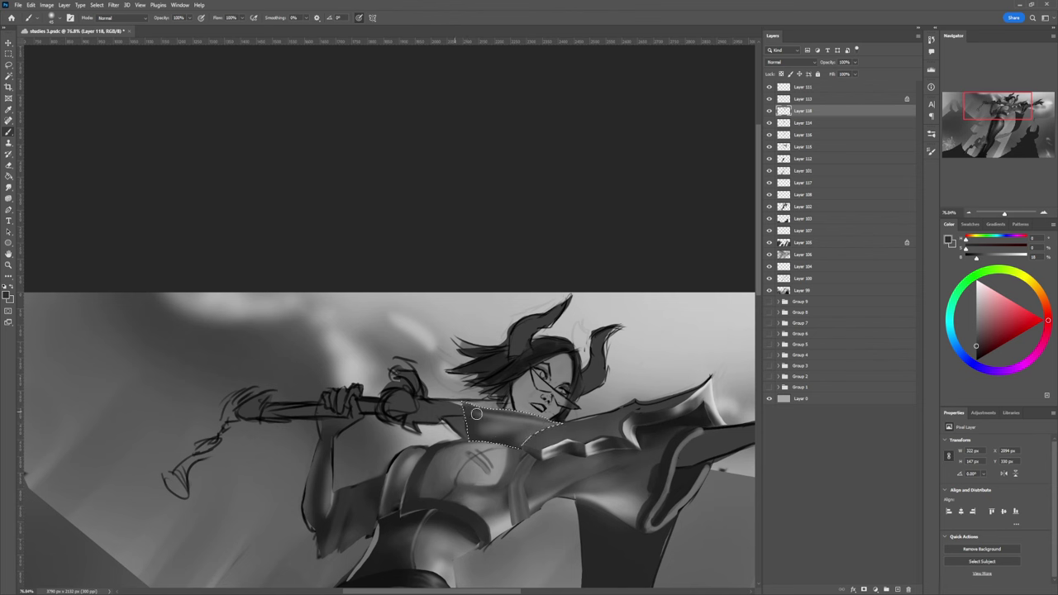
pyautogui.moveTo(477, 414)
pyautogui.mouseDown()
pyautogui.moveTo(558, 426)
pyautogui.moveTo(470, 412)
pyautogui.mouseUp()
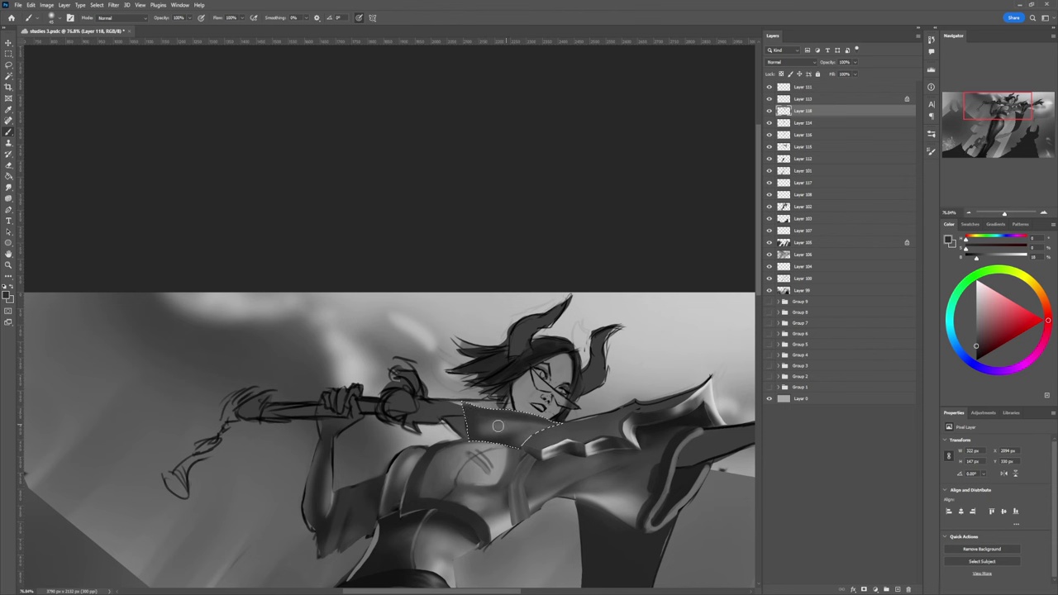
# Step: Paint lighter bands along the side and upper edge of the shoulder section with a sampled mid-grey
pyautogui.keyDown('alt'); pyautogui.click(498, 426); pyautogui.keyUp('alt')
pyautogui.keyDown('alt'); pyautogui.click(477, 423); pyautogui.keyUp('alt')
pyautogui.keyDown('alt'); pyautogui.click(490, 425); pyautogui.keyUp('alt')
pyautogui.press(']')
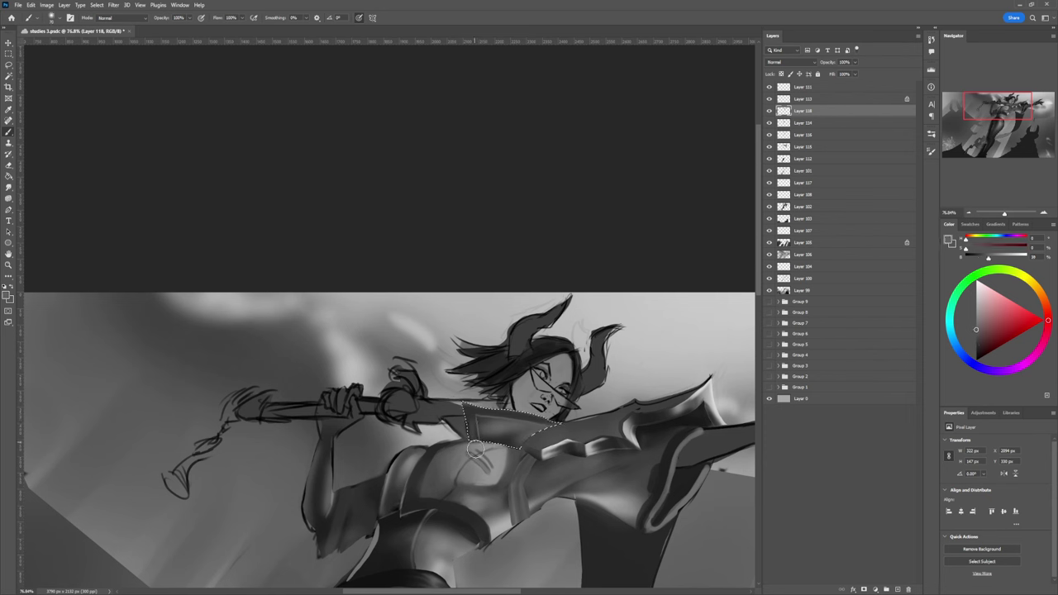
pyautogui.moveTo(461, 408); pyautogui.dragTo(552, 423)
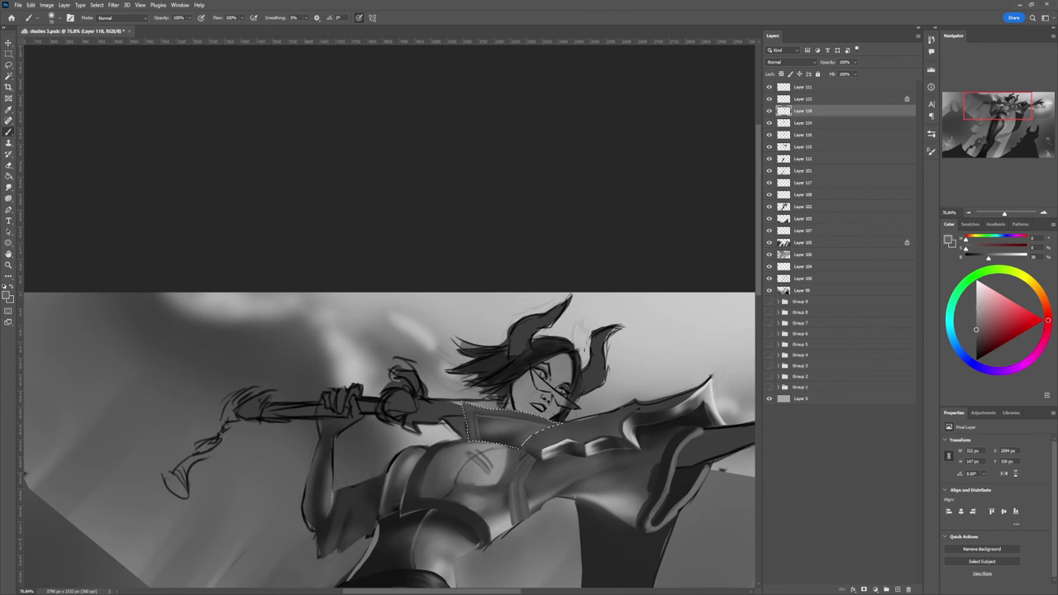
# Step: Lighten the middle of the selected shoulder section with 61% grey, using a resized brush
pyautogui.click(976, 312)
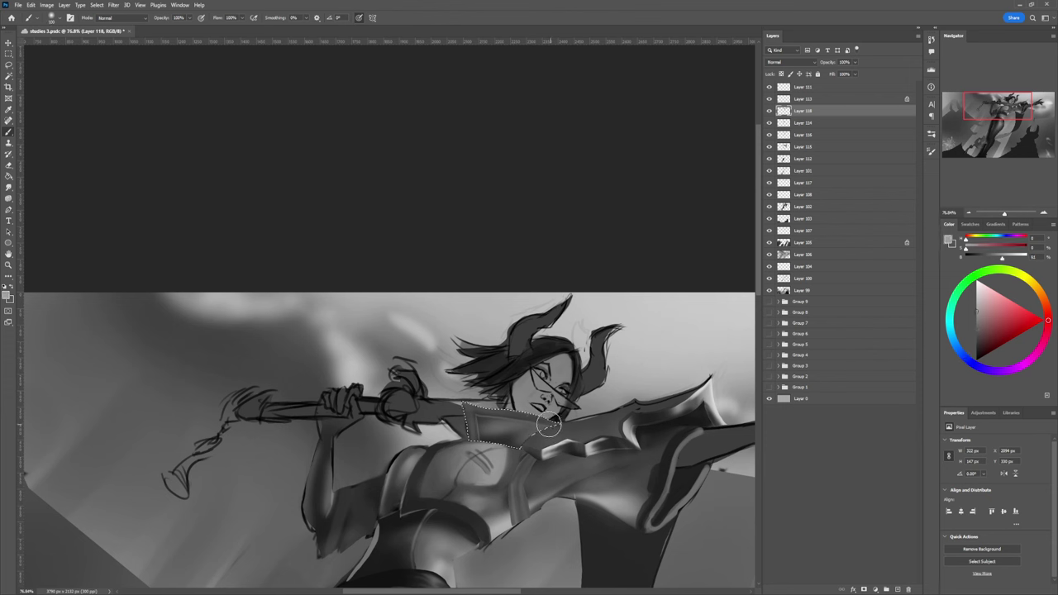
pyautogui.press(']')
pyautogui.press(']')
pyautogui.press(']')
pyautogui.press(']')
pyautogui.press(']')
pyautogui.press(']')
pyautogui.press('[')
pyautogui.press('[')
pyautogui.press('[')
pyautogui.press('[')
pyautogui.press('[')
pyautogui.press('[')
pyautogui.press('[')
pyautogui.press('[')
pyautogui.press('[')
pyautogui.moveTo(502, 434)
pyautogui.mouseDown()
pyautogui.moveTo(492, 432)
pyautogui.moveTo(502, 447)
pyautogui.moveTo(484, 438)
pyautogui.moveTo(495, 417)
pyautogui.mouseUp()
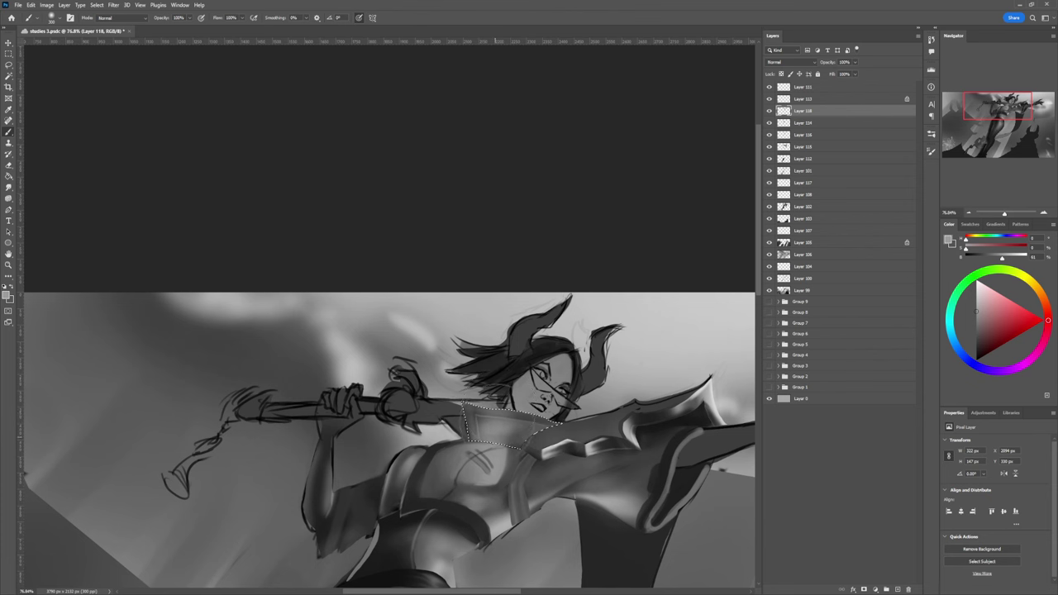
# Step: Shade the lower corner of the selected shoulder section with 27% grey
pyautogui.click(977, 338)
pyautogui.moveTo(517, 450)
pyautogui.mouseDown()
pyautogui.moveTo(503, 437)
pyautogui.moveTo(534, 447)
pyautogui.mouseUp()
pyautogui.press('[')
pyautogui.press('[')
pyautogui.press('[')
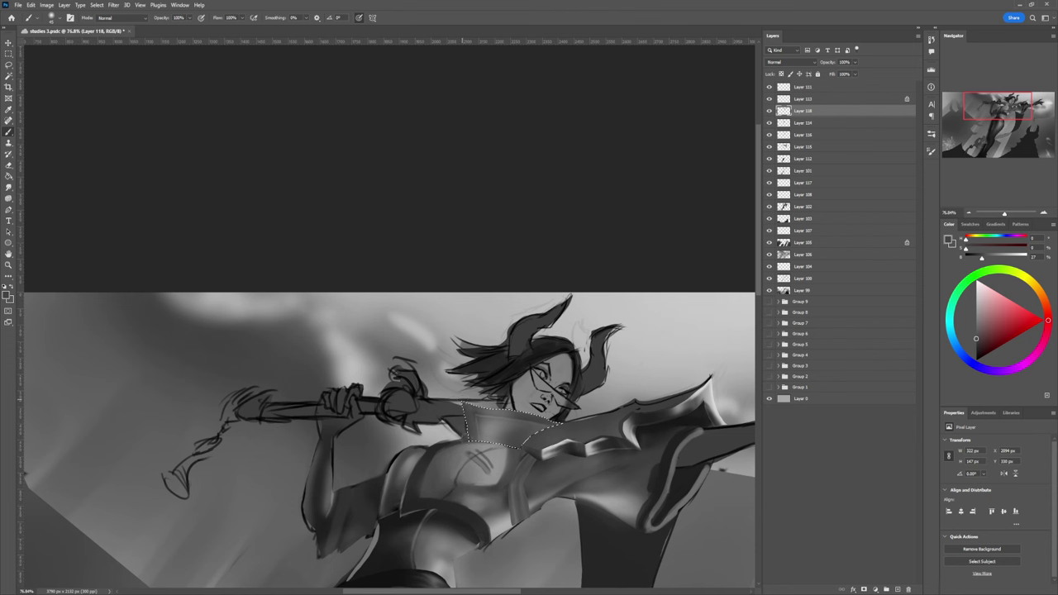
# Step: Define the shoulder section's trim with fine 18% grey strokes and darken its lower part using a larger brush
pyautogui.click(976, 346)
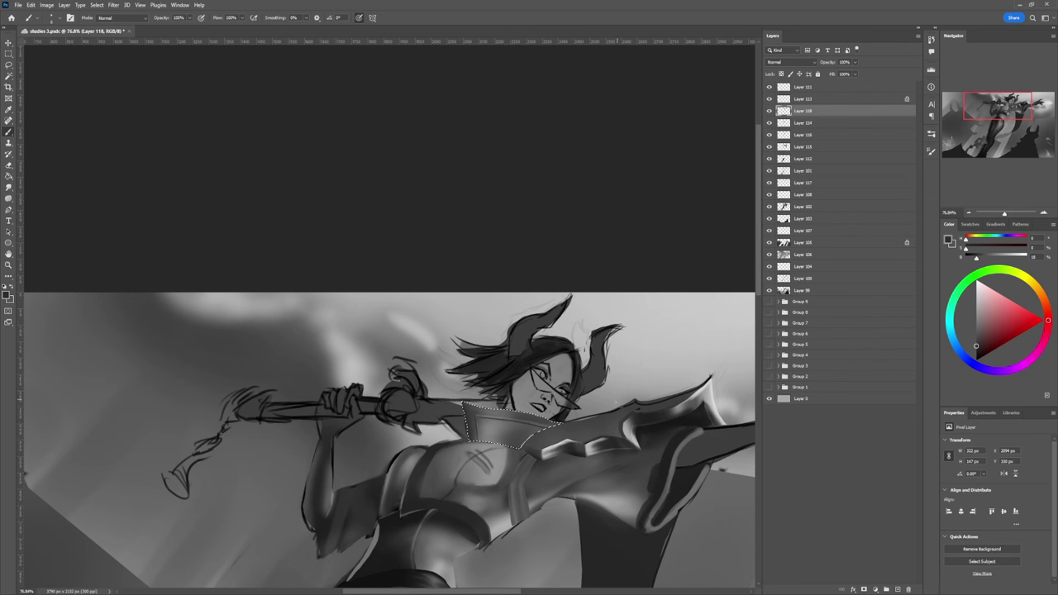
pyautogui.press(']')
pyautogui.press(']')
pyautogui.press(']')
pyautogui.press(']')
pyautogui.press(']')
pyautogui.press(']')
pyautogui.press(']')
pyautogui.press(']')
pyautogui.press(']')
pyautogui.press(']')
pyautogui.press(']')
pyautogui.press(']')
pyautogui.press(']')
pyautogui.press(']')
pyautogui.press(']')
pyautogui.press(']')
pyautogui.press(']')
pyautogui.press(']')
pyautogui.moveTo(519, 436); pyautogui.dragTo(493, 462)
pyautogui.press('[')
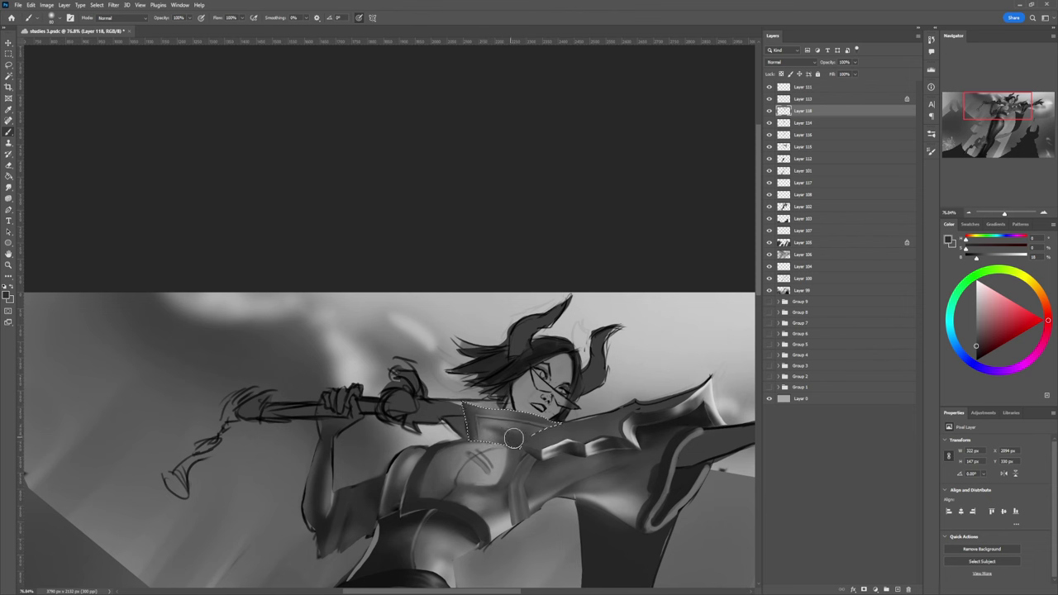
# Step: Blend the middle of the shoulder section with greys sampled from it and clear the selection
pyautogui.keyDown('alt'); pyautogui.click(489, 430); pyautogui.keyUp('alt')
pyautogui.keyDown('alt'); pyautogui.click(500, 428); pyautogui.keyUp('alt')
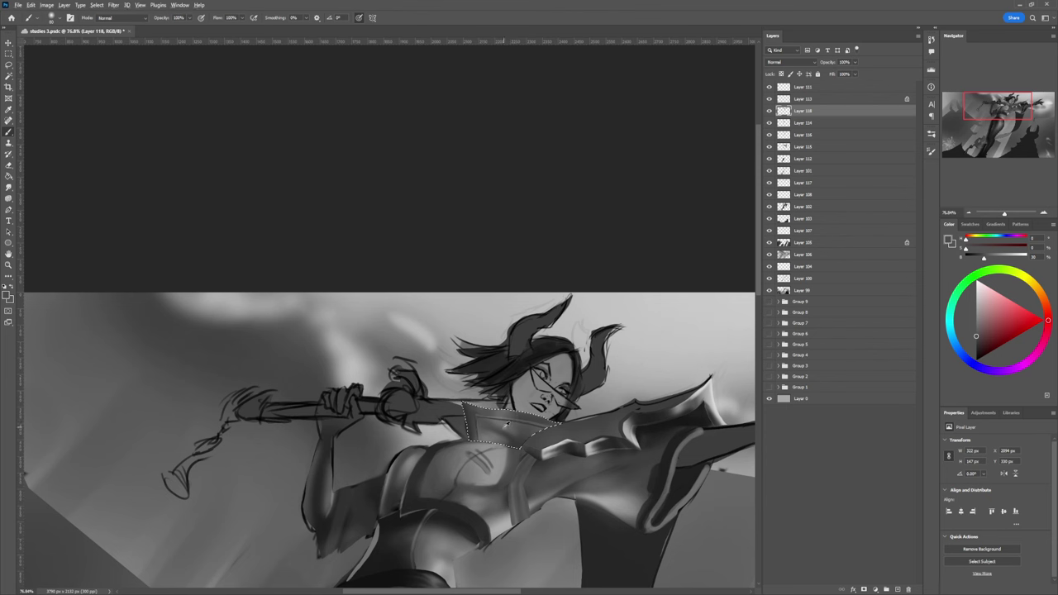
pyautogui.keyDown('alt'); pyautogui.click(497, 433); pyautogui.keyUp('alt')
pyautogui.hotkey('ctrl', 'd')
# Step: Add a new layer directly above Layer 114 for painting the face
pyautogui.press('z')
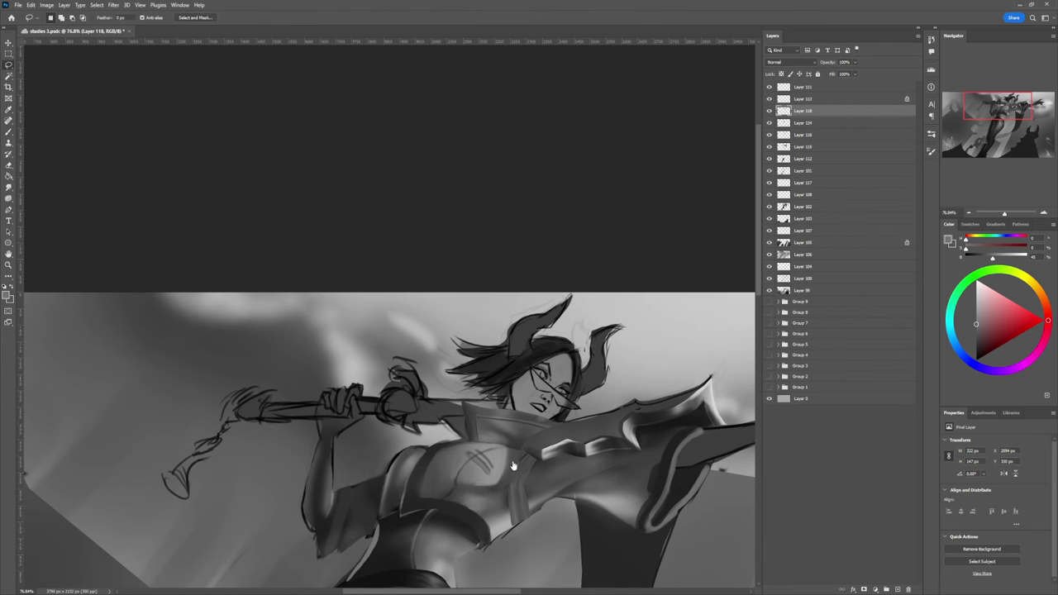
pyautogui.moveTo(513, 478); pyautogui.dragTo(446, 478)
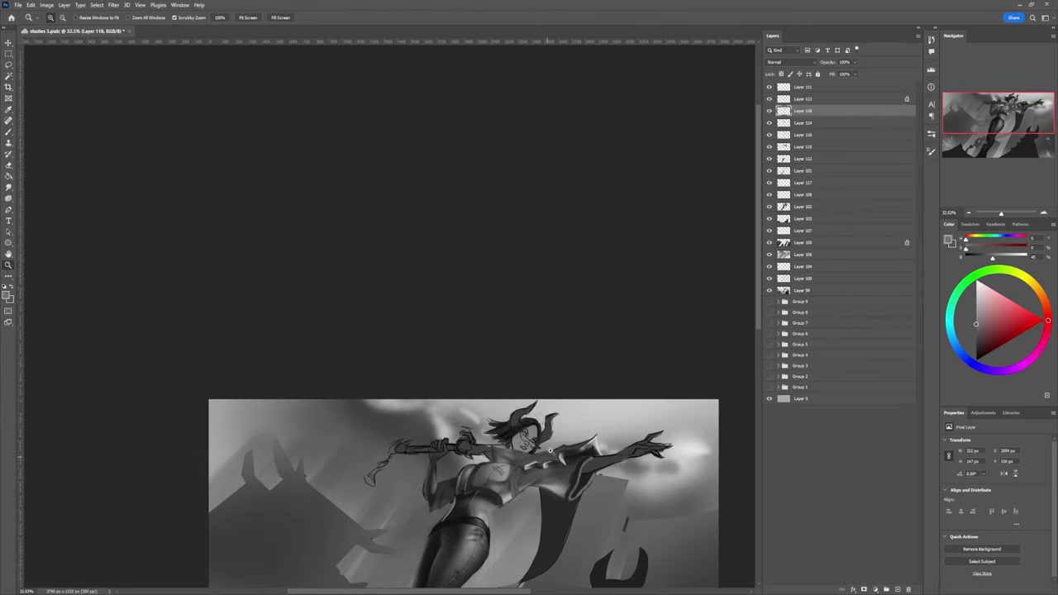
pyautogui.moveTo(543, 494); pyautogui.dragTo(497, 500)
pyautogui.moveTo(537, 562); pyautogui.dragTo(590, 576)
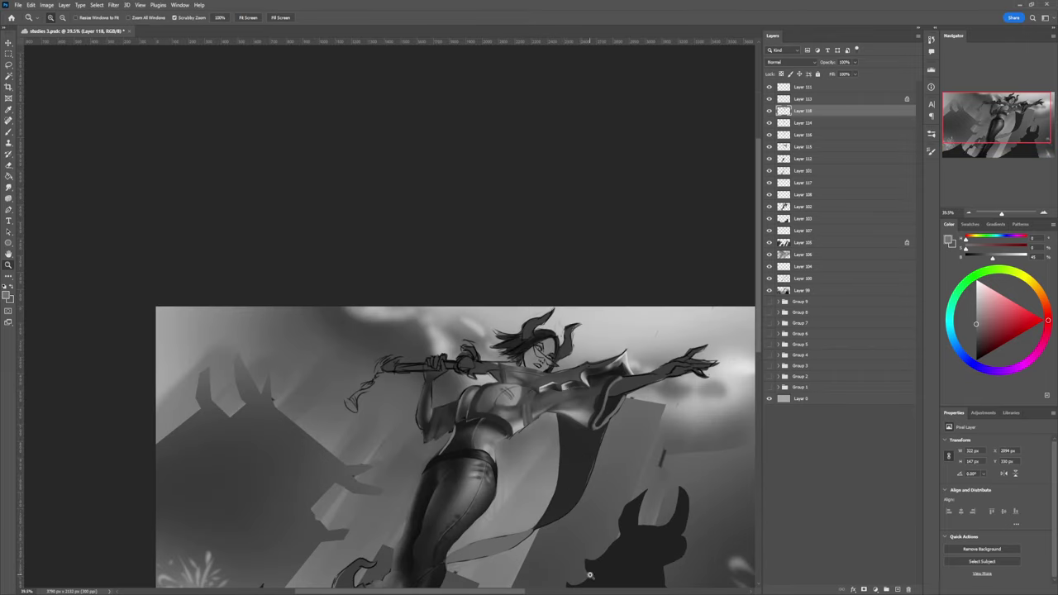
pyautogui.moveTo(515, 339); pyautogui.dragTo(569, 359)
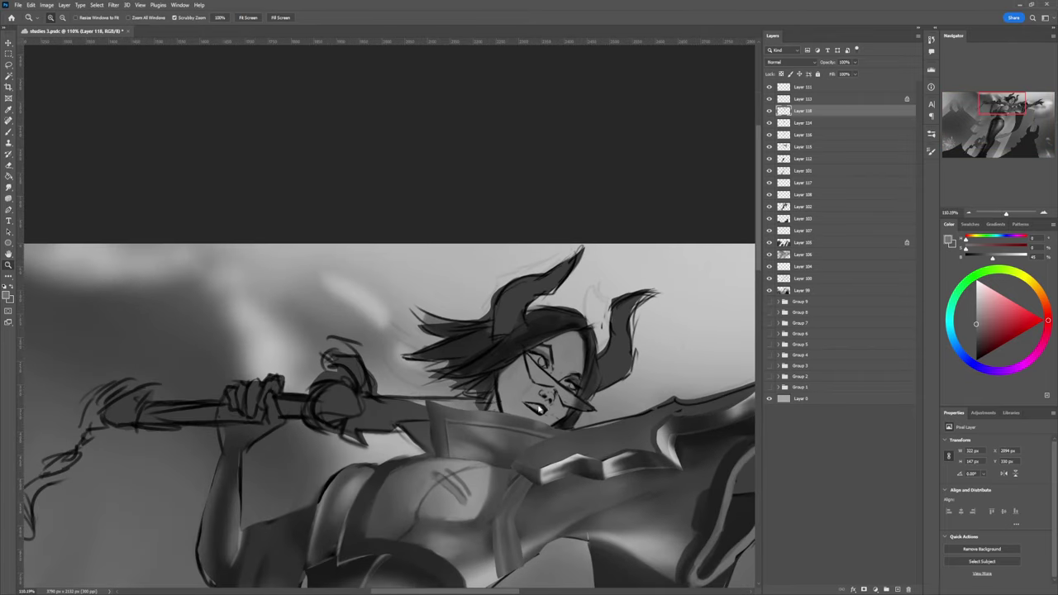
pyautogui.press('b')
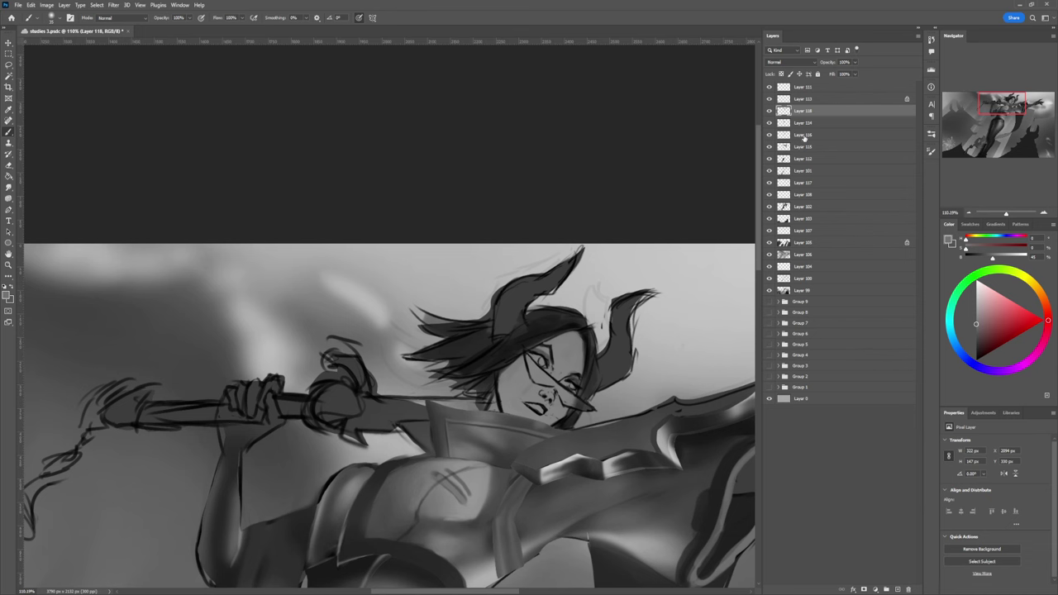
pyautogui.click(804, 124)
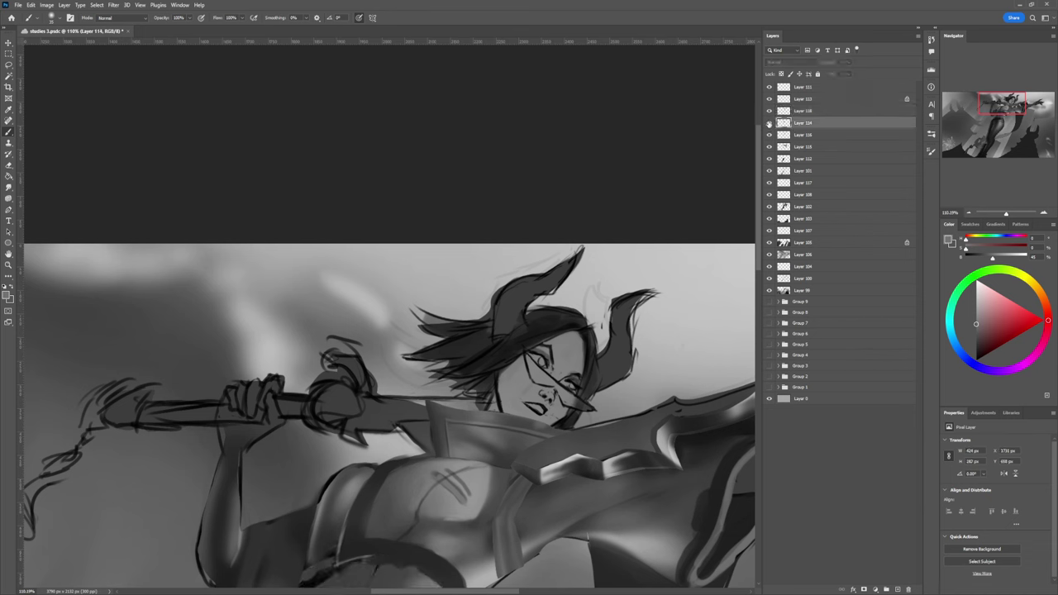
pyautogui.hotkey('ctrl', 'shift', 'alt', 'n')
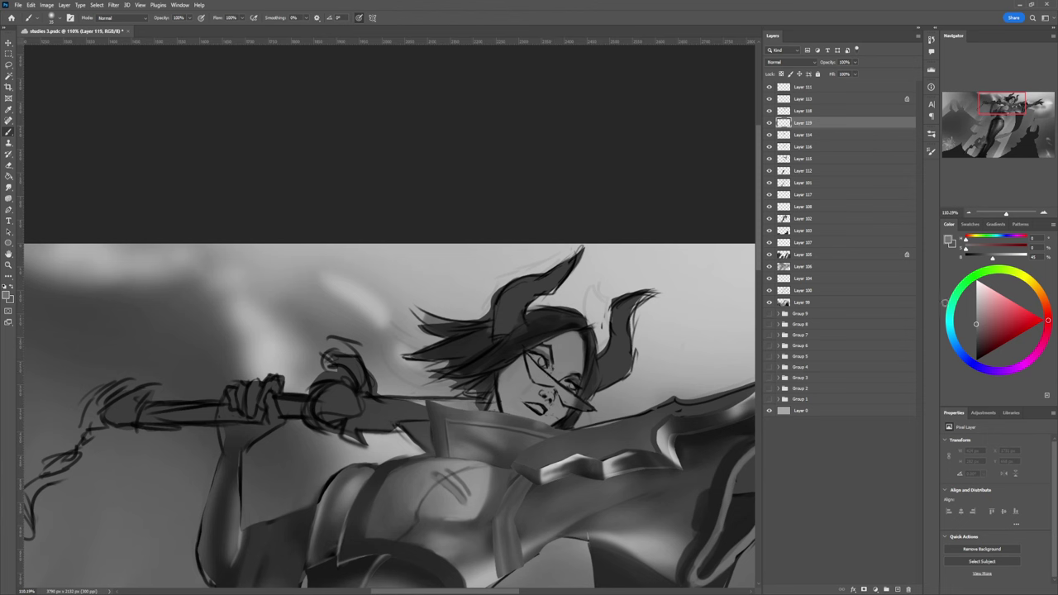
# Step: Lighten the forehead and face softly with 76% grey, varying the brush size
pyautogui.press('.')
pyautogui.click(569, 400)
pyautogui.click(975, 304)
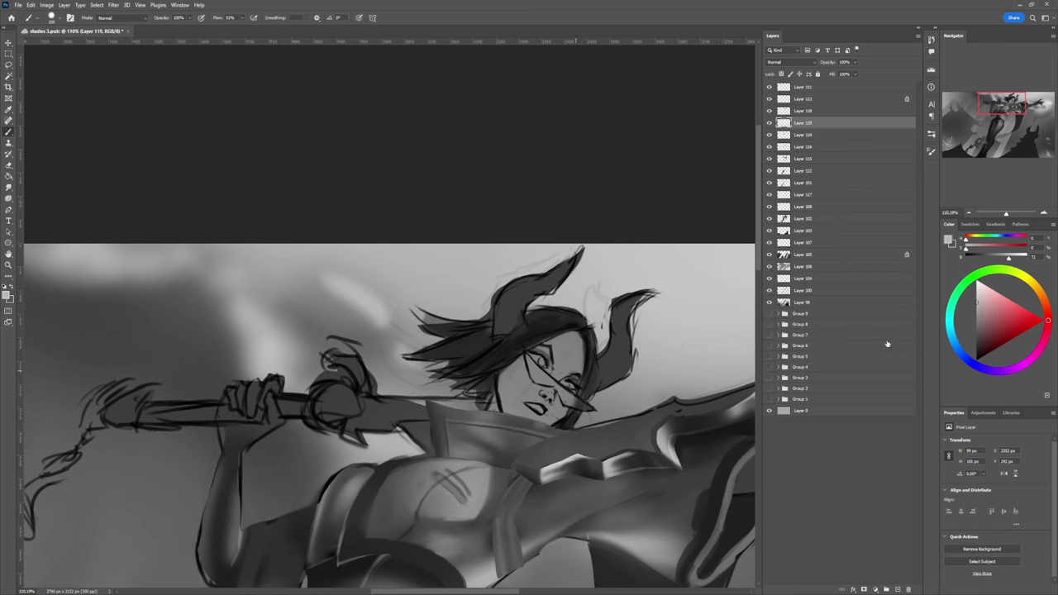
pyautogui.click(535, 476)
pyautogui.click(976, 299)
pyautogui.press('[')
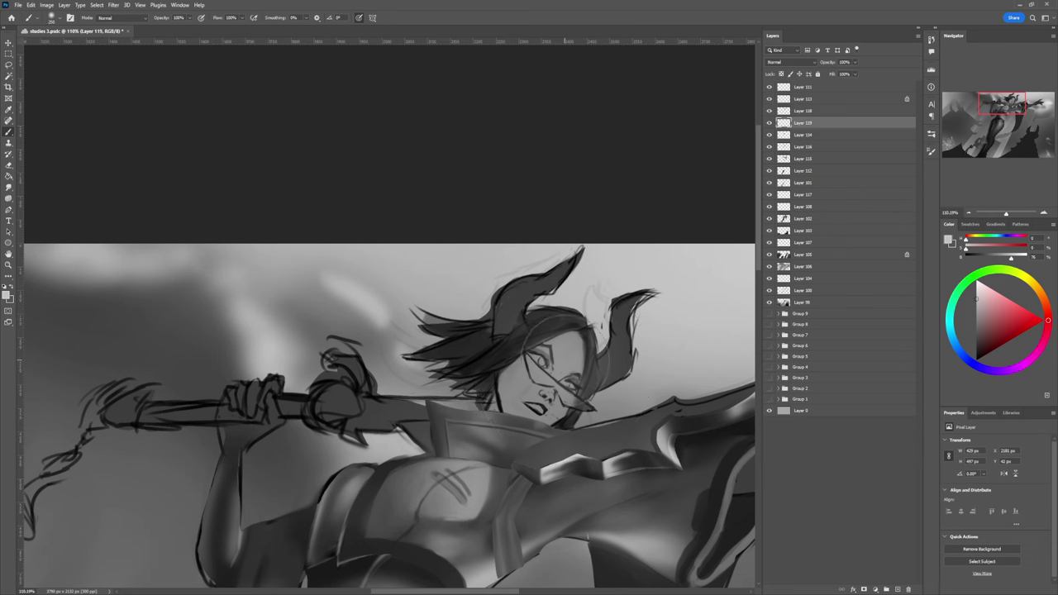
pyautogui.moveTo(567, 356)
pyautogui.mouseDown()
pyautogui.moveTo(563, 369)
pyautogui.moveTo(522, 383)
pyautogui.moveTo(553, 417)
pyautogui.moveTo(569, 389)
pyautogui.moveTo(548, 400)
pyautogui.moveTo(527, 386)
pyautogui.moveTo(570, 348)
pyautogui.mouseUp()
pyautogui.press(']')
pyautogui.press(']')
pyautogui.press(']')
pyautogui.press('[')
pyautogui.press('[')
pyautogui.press('[')
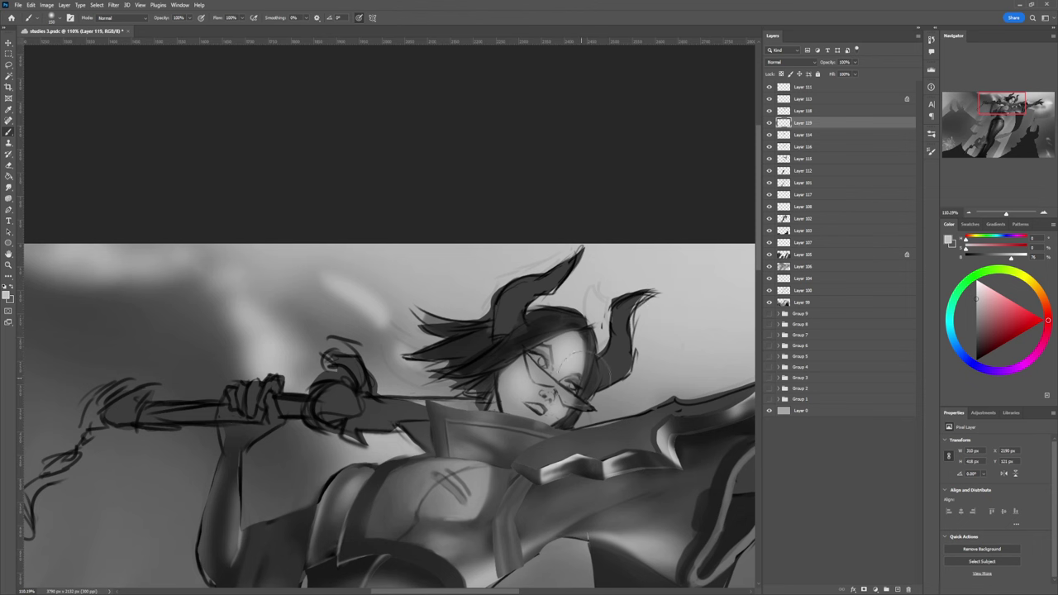
# Step: Paint the eye area with progressively darker greys down to near-black, using a much smaller brush
pyautogui.press('[')
pyautogui.press('[')
pyautogui.press('[')
pyautogui.press('[')
pyautogui.press('[')
pyautogui.press('[')
pyautogui.moveTo(984, 321); pyautogui.dragTo(976, 327)
pyautogui.press(']')
pyautogui.press(']')
pyautogui.press(']')
pyautogui.click(976, 338)
pyautogui.moveTo(972, 347); pyautogui.dragTo(977, 354)
pyautogui.press(']')
pyautogui.press('[')
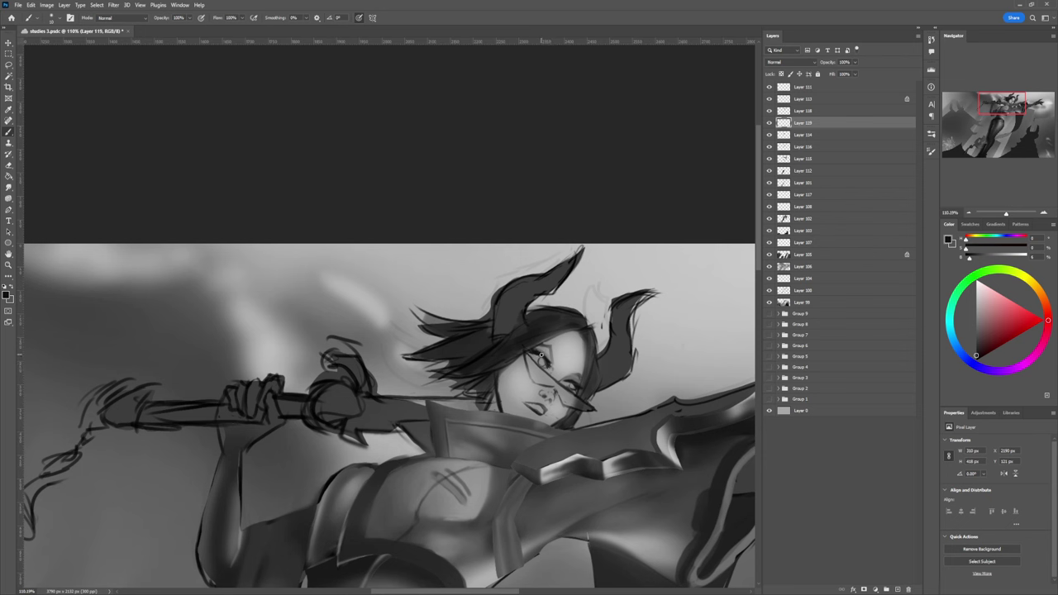
# Step: Deepen the eyes and nostril with near-black strokes at varying brush sizes
pyautogui.press(']')
pyautogui.press(']')
pyautogui.press(']')
pyautogui.press('[')
pyautogui.press('[')
pyautogui.press('[')
pyautogui.press(']')
pyautogui.press(']')
pyautogui.press(']')
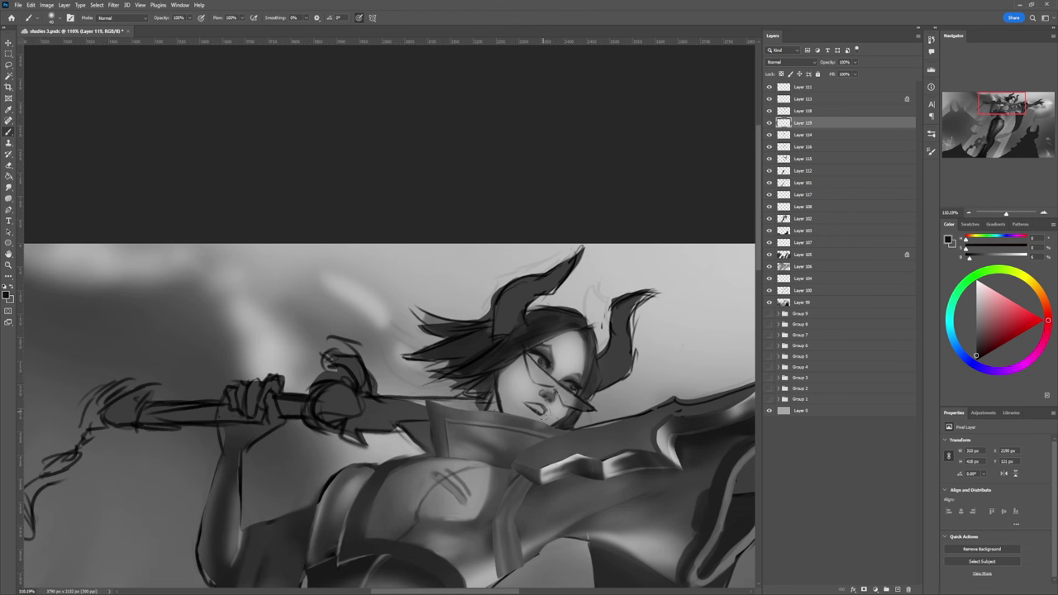
# Step: Darken and define the lips with near-black, using a fine brush
pyautogui.press('[')
pyautogui.press('[')
pyautogui.press('[')
pyautogui.press('[')
pyautogui.press('[')
pyautogui.press('[')
pyautogui.press('[')
pyautogui.press('[')
pyautogui.press('[')
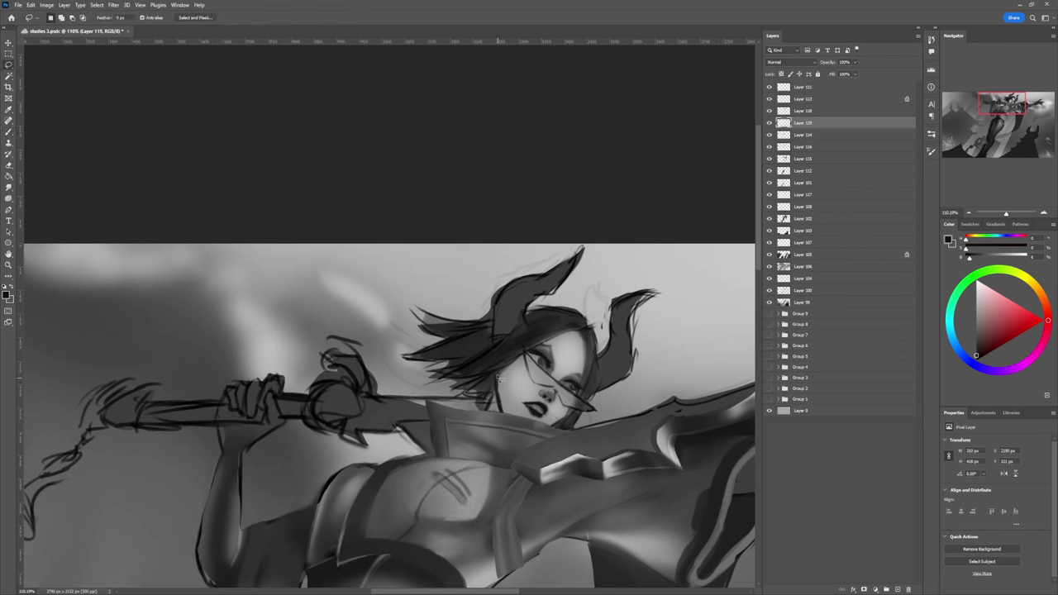
# Step: Outline the cheek and jaw below the glasses as a selection and paint it with a sampled 63% grey
pyautogui.moveTo(497, 385)
pyautogui.mouseDown()
pyautogui.moveTo(504, 420)
pyautogui.moveTo(532, 434)
pyautogui.moveTo(526, 406)
pyautogui.moveTo(545, 397)
pyautogui.moveTo(508, 367)
pyautogui.mouseUp()
pyautogui.press('b')
pyautogui.keyDown('alt'); pyautogui.click(514, 376); pyautogui.keyUp('alt')
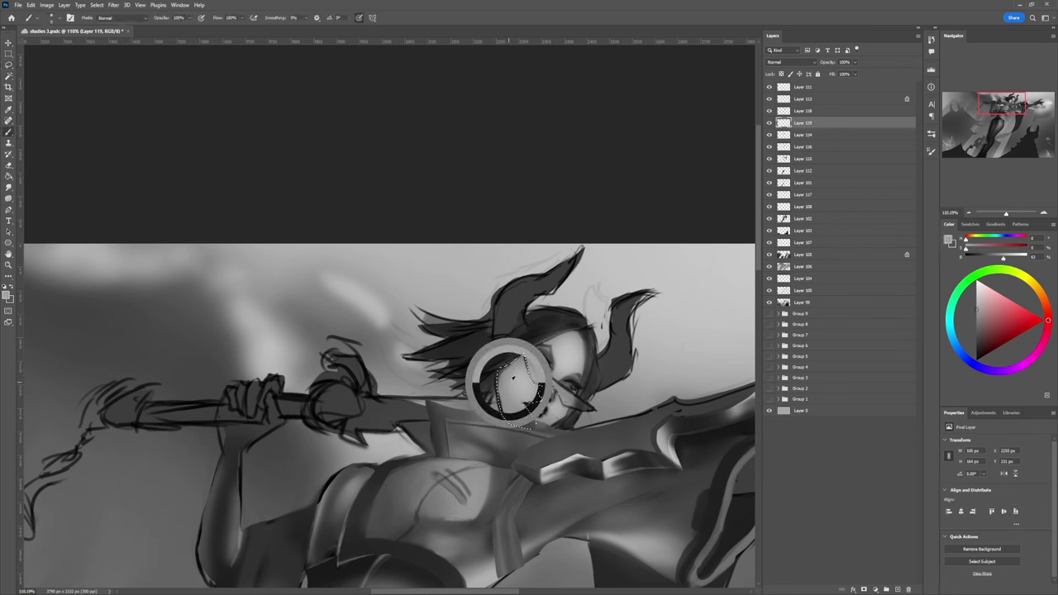
pyautogui.moveTo(503, 372)
pyautogui.mouseDown()
pyautogui.moveTo(499, 364)
pyautogui.moveTo(502, 412)
pyautogui.moveTo(502, 399)
pyautogui.mouseUp()
pyautogui.press(']')
pyautogui.press(']')
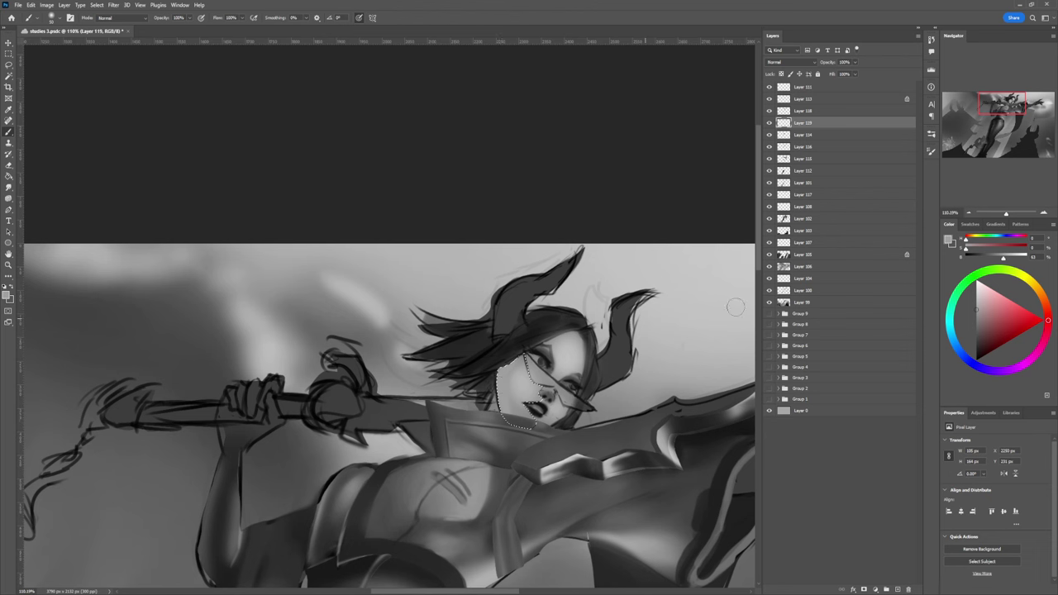
# Step: Shade the outer cheek and jaw edge with 31% grey using a large brush, and clear the selection
pyautogui.click(976, 334)
pyautogui.press(']')
pyautogui.press(']')
pyautogui.press(']')
pyautogui.press(']')
pyautogui.press(']')
pyautogui.press(']')
pyautogui.press(']')
pyautogui.press(']')
pyautogui.press(']')
pyautogui.moveTo(493, 391); pyautogui.dragTo(500, 417)
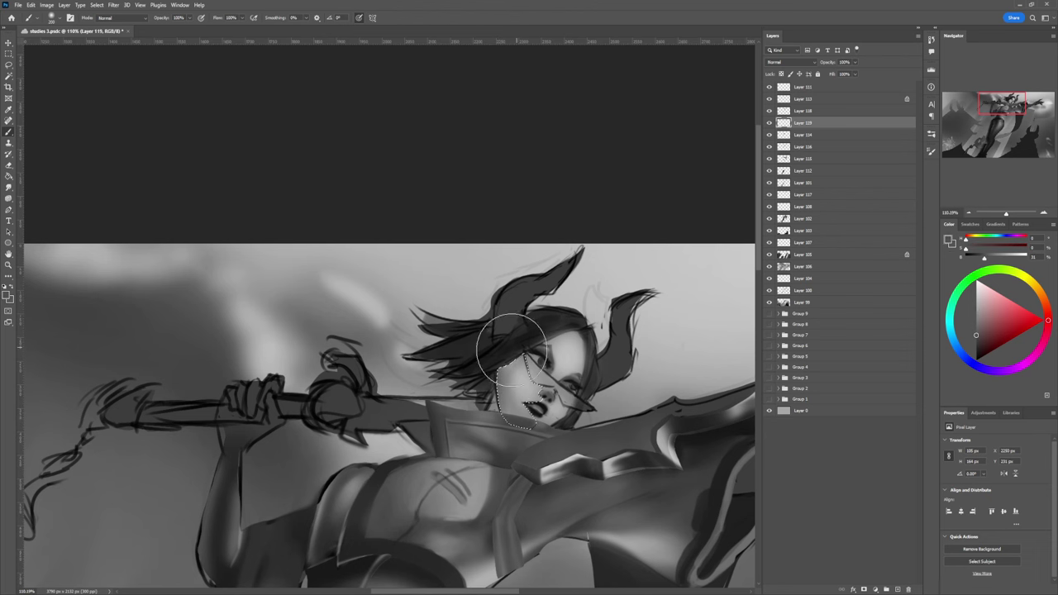
pyautogui.moveTo(493, 378); pyautogui.dragTo(509, 440)
pyautogui.moveTo(491, 371); pyautogui.dragTo(506, 434)
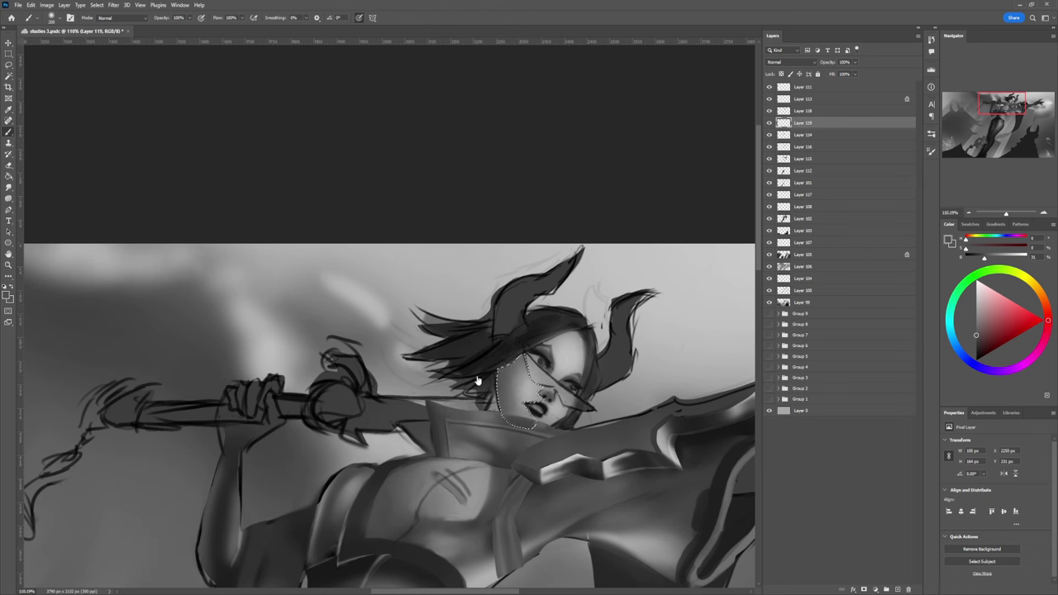
pyautogui.press('l')
pyautogui.hotkey('ctrl', 'd')
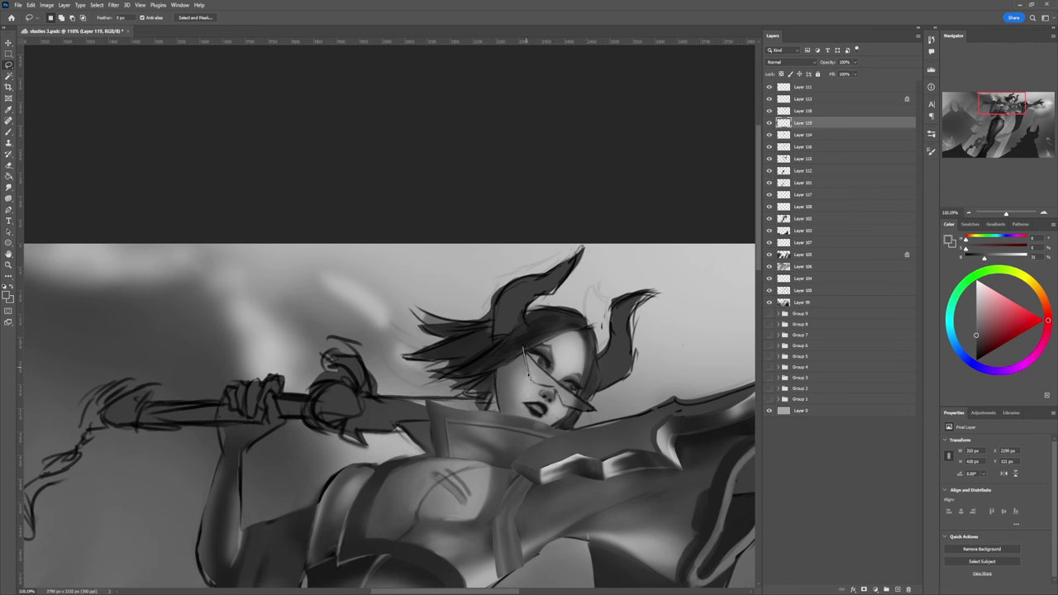
# Step: Select the shape of the pointed glasses and fill both lenses with 21% grey
pyautogui.moveTo(529, 376)
pyautogui.mouseDown()
pyautogui.moveTo(563, 409)
pyautogui.moveTo(597, 418)
pyautogui.moveTo(524, 349)
pyautogui.mouseUp()
pyautogui.press('b')
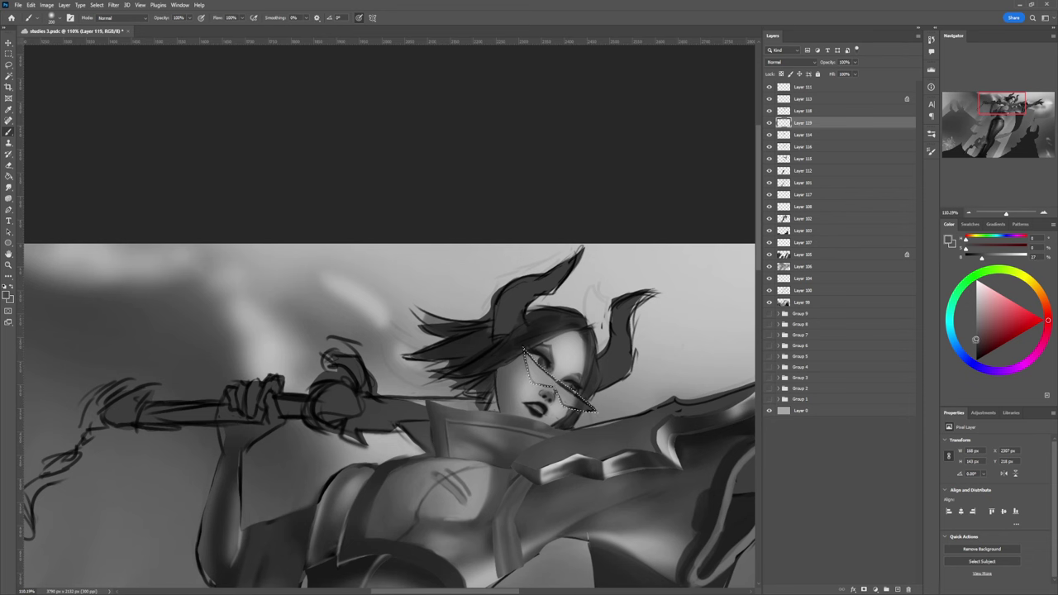
pyautogui.click(976, 343)
pyautogui.moveTo(535, 359); pyautogui.dragTo(608, 425)
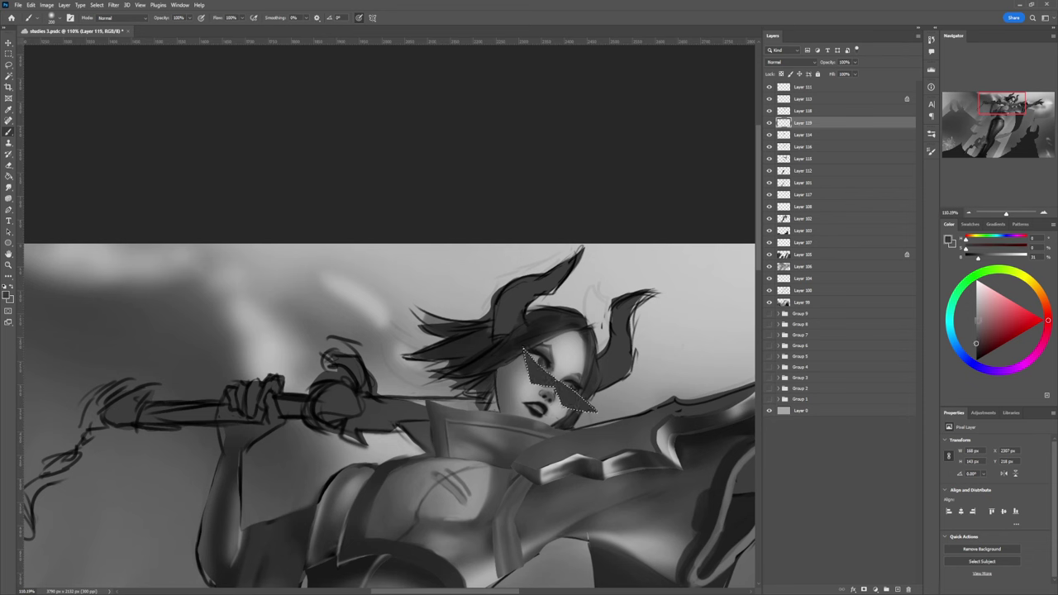
# Step: Repaint both lenses of the selected glasses with 67% grey, using a smaller brush
pyautogui.click(976, 306)
pyautogui.press('[')
pyautogui.press('[')
pyautogui.press('[')
pyautogui.press('[')
pyautogui.press('[')
pyautogui.press('[')
pyautogui.press('[')
pyautogui.press('[')
pyautogui.press('[')
pyautogui.moveTo(528, 362)
pyautogui.mouseDown()
pyautogui.moveTo(558, 389)
pyautogui.moveTo(529, 366)
pyautogui.mouseUp()
pyautogui.press('[')
pyautogui.press('[')
pyautogui.press('[')
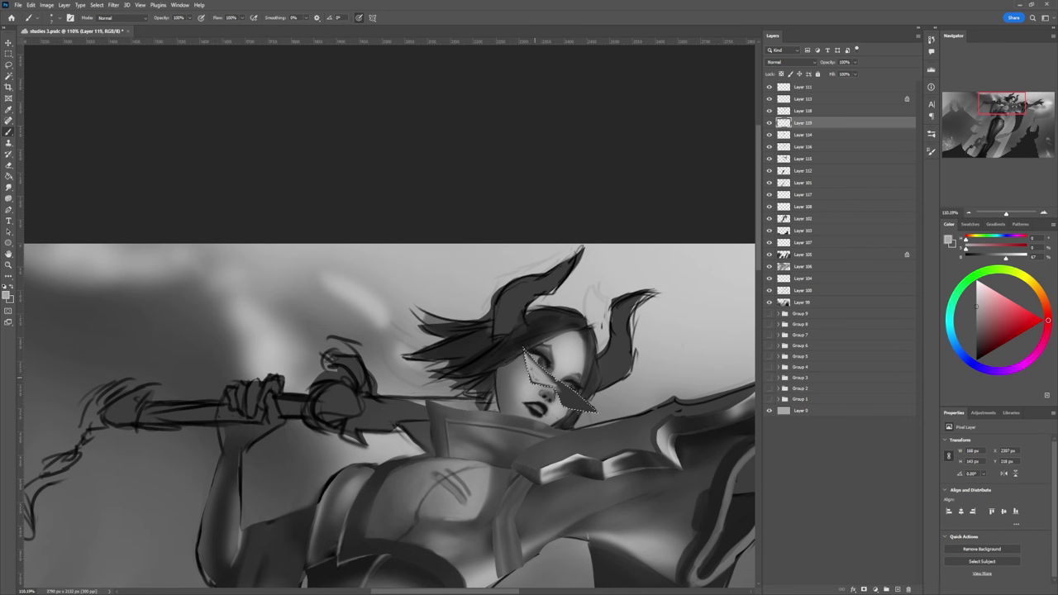
pyautogui.moveTo(533, 360)
pyautogui.mouseDown()
pyautogui.moveTo(522, 351)
pyautogui.moveTo(545, 367)
pyautogui.mouseUp()
pyautogui.moveTo(570, 400)
pyautogui.mouseDown()
pyautogui.moveTo(592, 409)
pyautogui.moveTo(568, 400)
pyautogui.mouseUp()
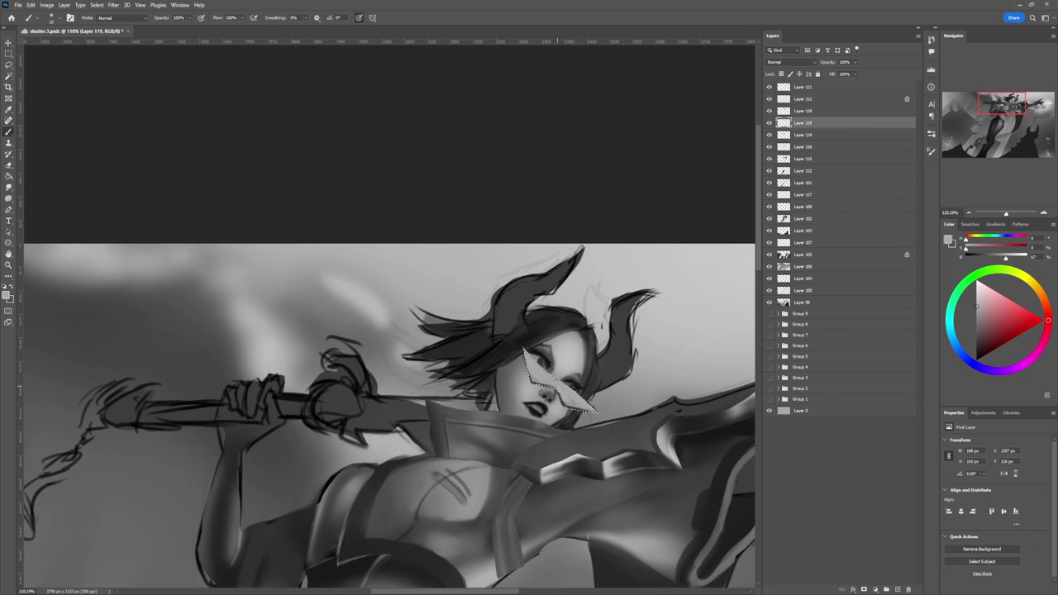
# Step: Brighten the upper edge of the selected glasses with 90% grey
pyautogui.moveTo(546, 378)
pyautogui.mouseDown()
pyautogui.moveTo(534, 380)
pyautogui.moveTo(523, 350)
pyautogui.mouseUp()
pyautogui.moveTo(976, 304); pyautogui.dragTo(977, 288)
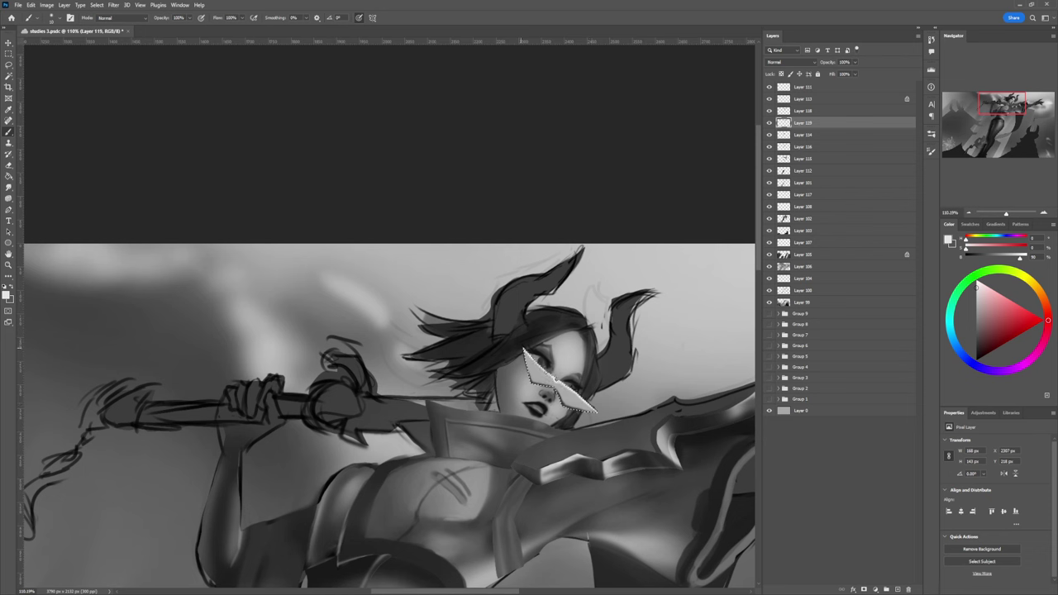
pyautogui.press(']')
pyautogui.press(']')
pyautogui.press(']')
# Step: Shade the lenses with 37% grey using a larger brush, and rework them with a lighter grey
pyautogui.click(976, 329)
pyautogui.press(']')
pyautogui.press(']')
pyautogui.press(']')
pyautogui.press(']')
pyautogui.press(']')
pyautogui.press(']')
pyautogui.press(']')
pyautogui.press(']')
pyautogui.moveTo(524, 361)
pyautogui.mouseDown()
pyautogui.moveTo(536, 372)
pyautogui.moveTo(522, 357)
pyautogui.mouseUp()
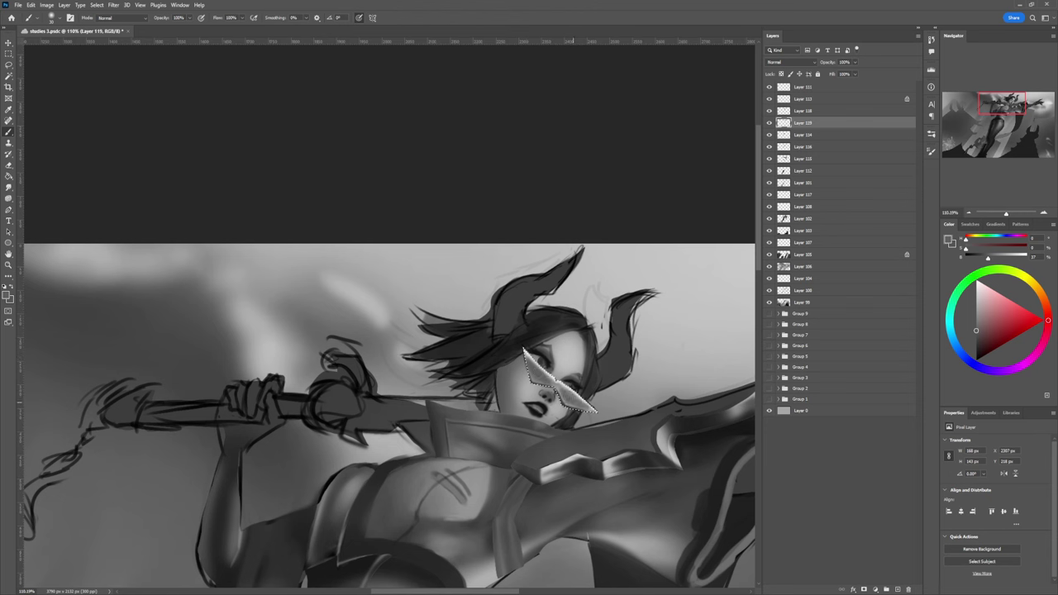
pyautogui.click(976, 310)
pyautogui.click(975, 302)
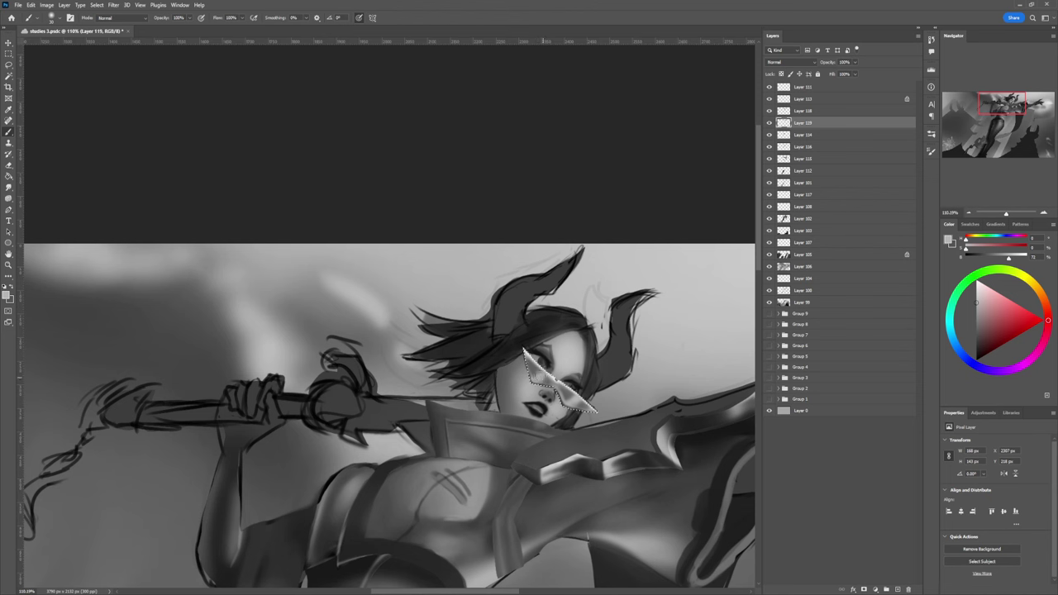
# Step: Shade the lenses inside the glasses selection with a dark grey
pyautogui.moveTo(976, 302); pyautogui.dragTo(976, 347)
pyautogui.moveTo(583, 405); pyautogui.dragTo(565, 393)
pyautogui.press('l')
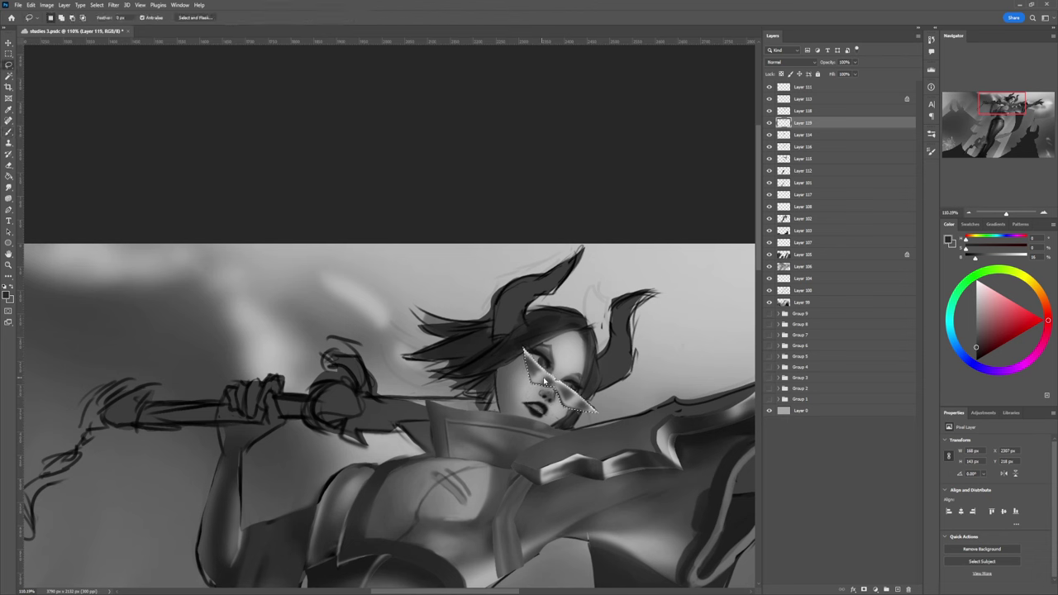
# Step: Invert the glasses selection, touch up the face around the lenses with dark grey, and clear the selection
pyautogui.hotkey('ctrl', 'shift', 'i')
pyautogui.press('b')
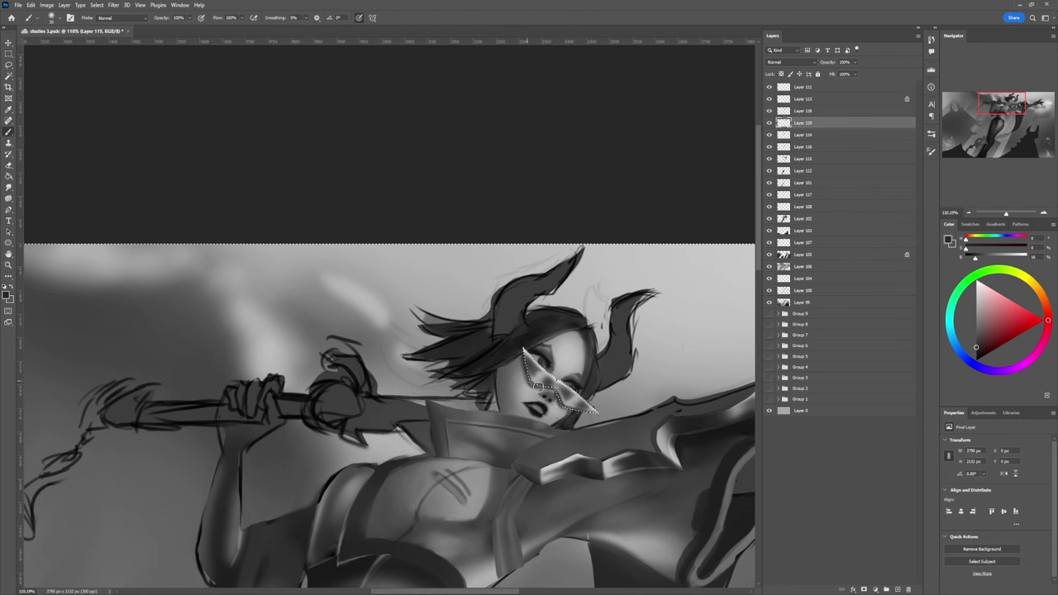
pyautogui.press('l')
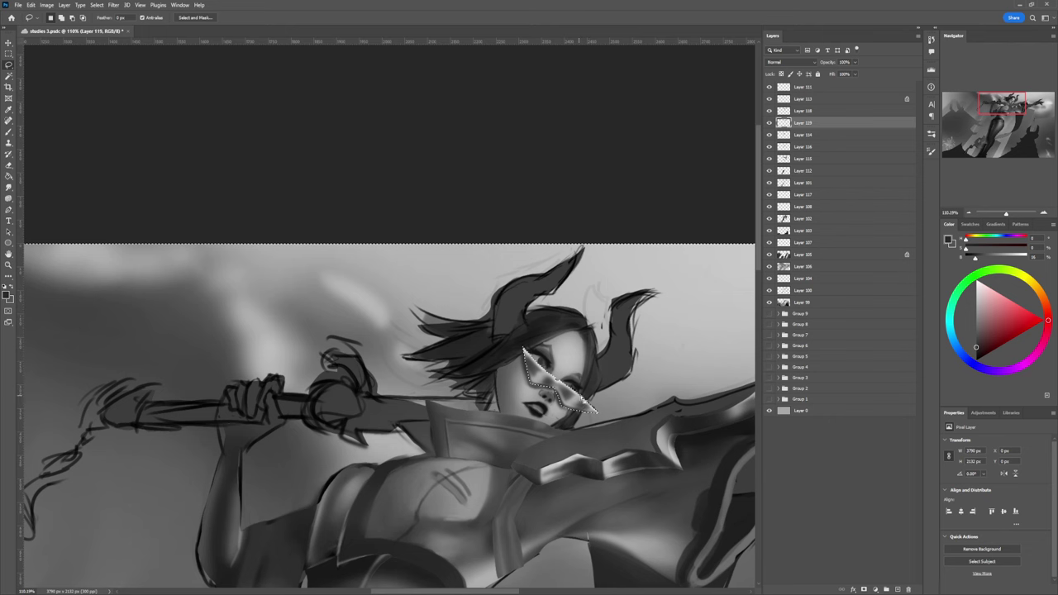
pyautogui.hotkey('ctrl', 'd')
pyautogui.press('z')
pyautogui.moveTo(570, 424); pyautogui.dragTo(626, 417)
pyautogui.moveTo(714, 443); pyautogui.dragTo(720, 348)
pyautogui.moveTo(586, 423)
pyautogui.mouseDown()
pyautogui.moveTo(628, 419)
pyautogui.moveTo(593, 423)
pyautogui.moveTo(624, 431)
pyautogui.moveTo(571, 419)
pyautogui.mouseUp()
# Step: Paint highlights in 80% grey along the glasses
pyautogui.press('b')
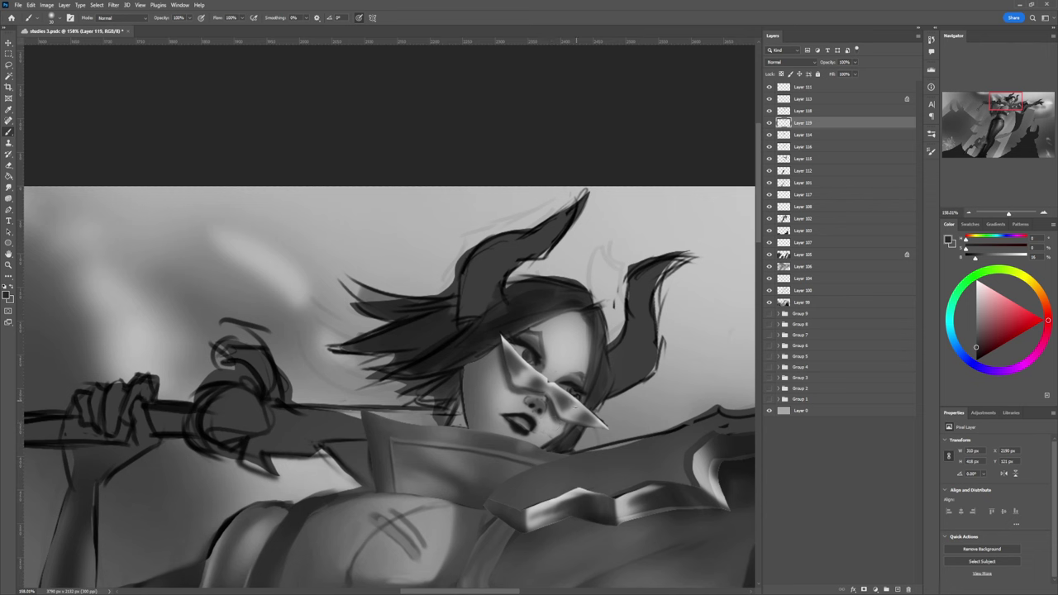
pyautogui.click(976, 296)
pyautogui.moveTo(562, 400); pyautogui.dragTo(530, 394)
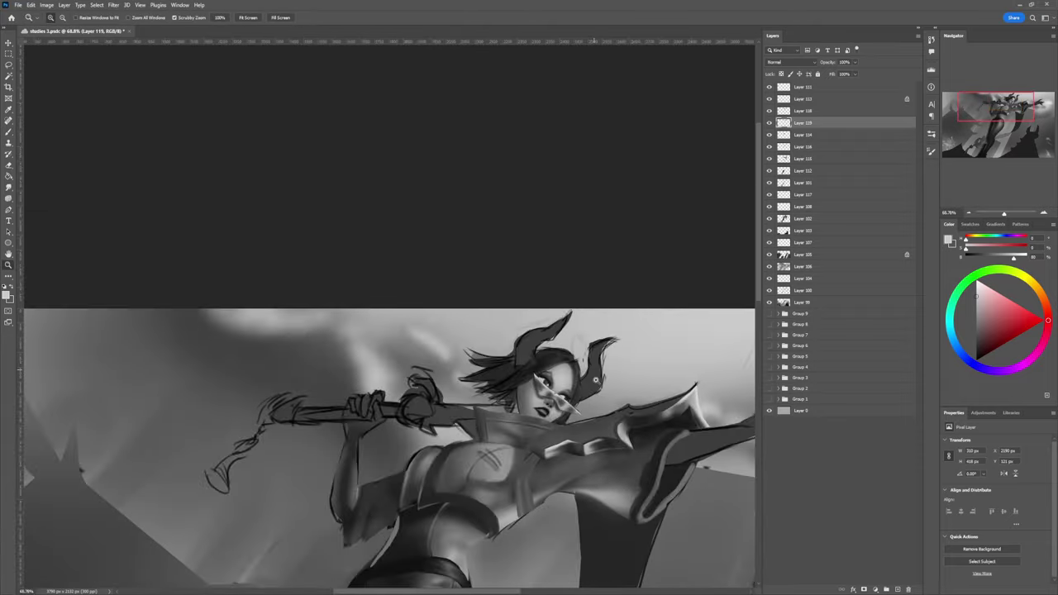
pyautogui.moveTo(597, 381); pyautogui.dragTo(587, 352)
pyautogui.moveTo(592, 401); pyautogui.dragTo(580, 372)
# Step: Darken the far eye behind the glasses with a dark grey sampled from the eye
pyautogui.press('b')
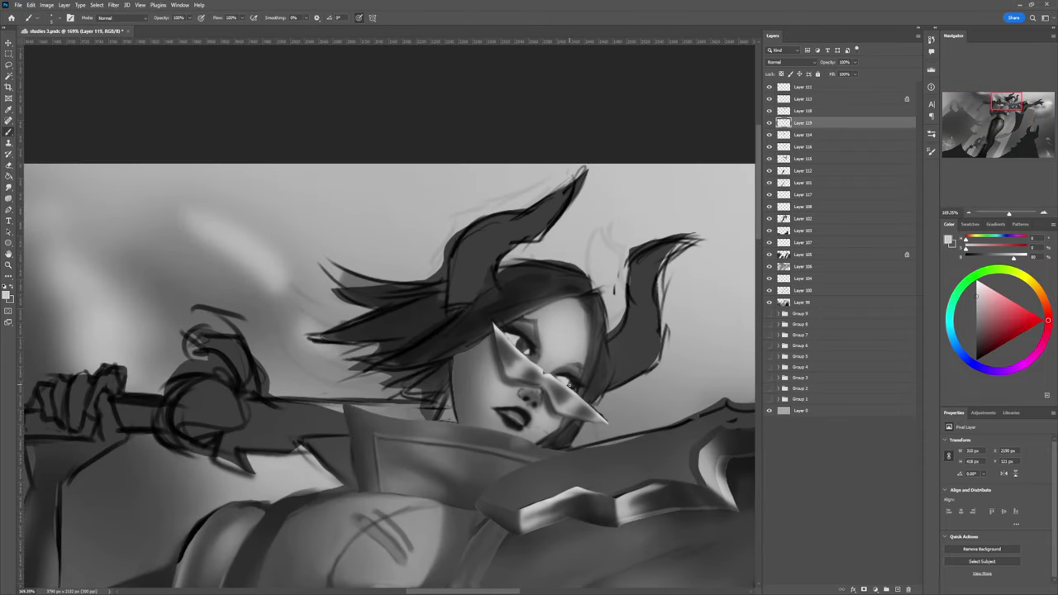
pyautogui.keyDown('alt'); pyautogui.click(570, 382); pyautogui.keyUp('alt')
pyautogui.press('z')
pyautogui.moveTo(585, 396)
pyautogui.mouseDown()
pyautogui.moveTo(513, 392)
pyautogui.moveTo(567, 397)
pyautogui.mouseUp()
pyautogui.moveTo(668, 427); pyautogui.dragTo(707, 453)
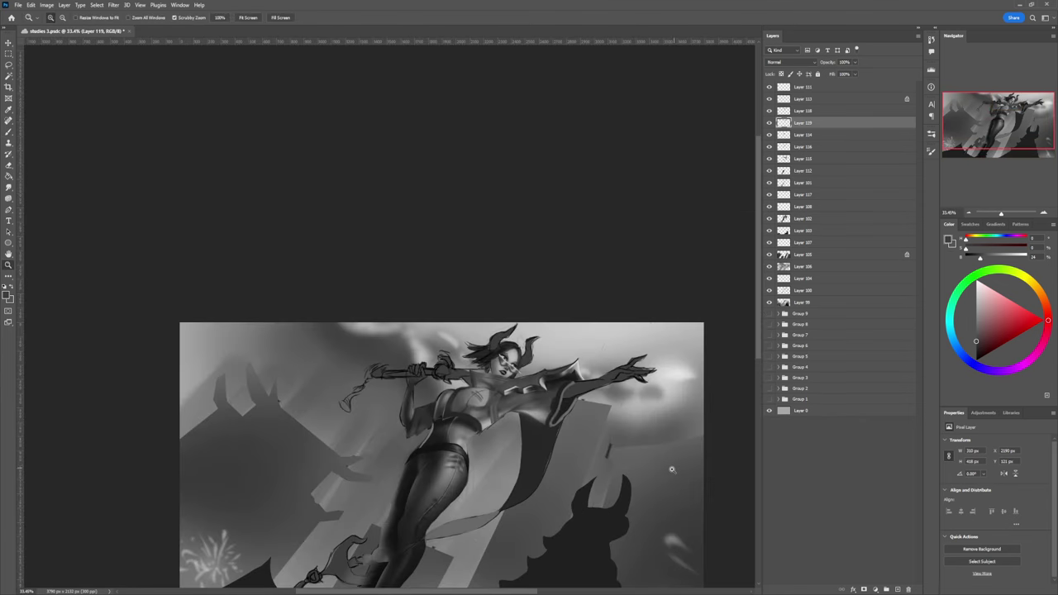
pyautogui.moveTo(505, 361); pyautogui.dragTo(548, 367)
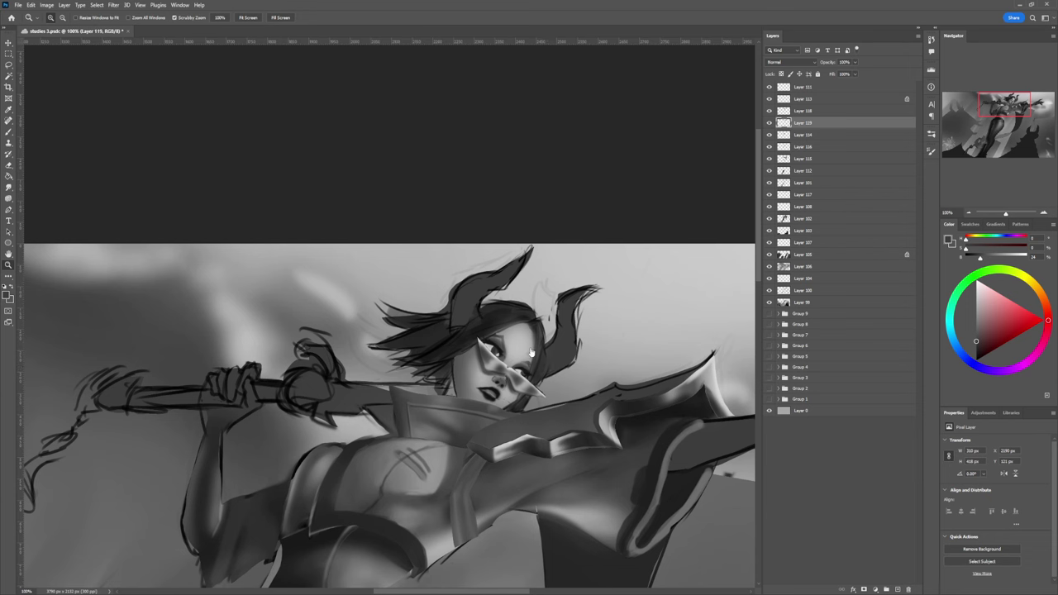
# Step: Darken the near eyebrow above the glasses with near-black greys sampled from the face
pyautogui.press('b')
pyautogui.keyDown('alt'); pyautogui.click(527, 368); pyautogui.keyUp('alt')
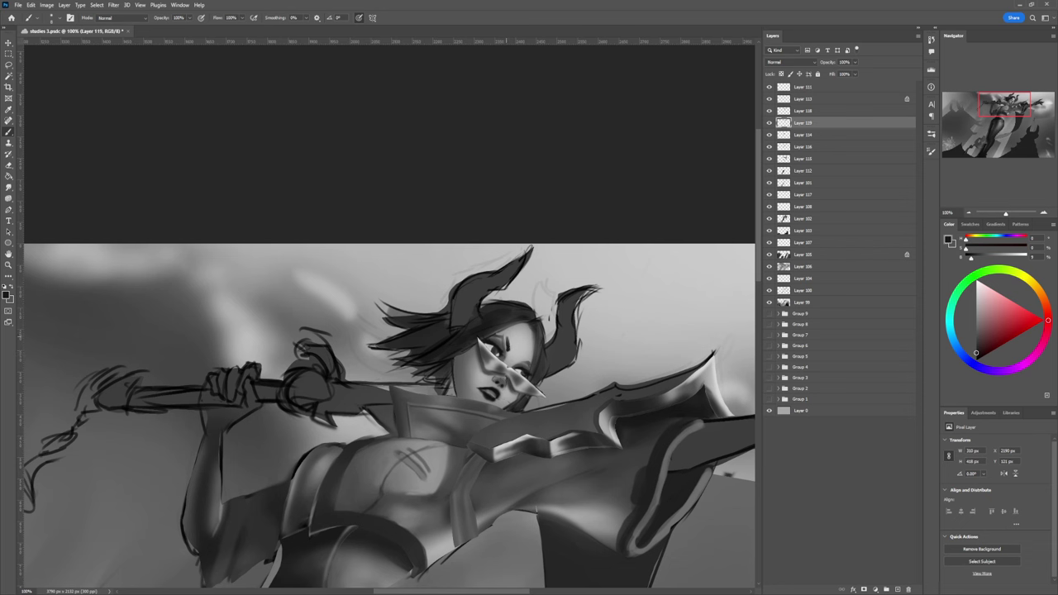
pyautogui.moveTo(496, 337); pyautogui.dragTo(505, 337)
pyautogui.click(976, 303)
pyautogui.keyDown('alt'); pyautogui.click(510, 339); pyautogui.keyUp('alt')
pyautogui.moveTo(504, 338); pyautogui.dragTo(498, 336)
# Step: Select the hair strand between the face and the far horn and fill it with a mid grey using a larger brush
pyautogui.press('l')
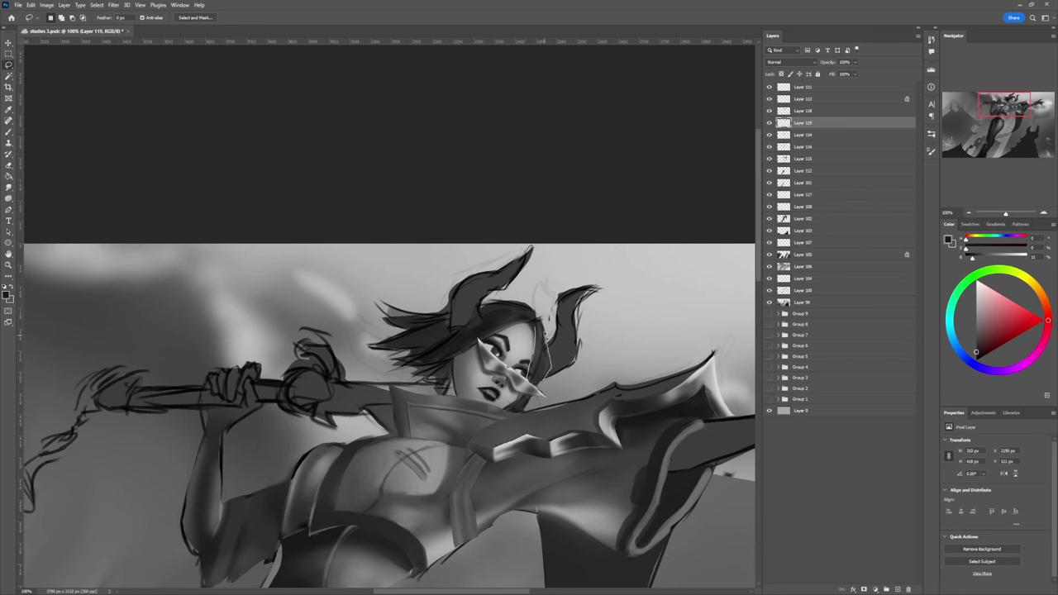
pyautogui.moveTo(537, 330); pyautogui.dragTo(535, 325)
pyautogui.press('b')
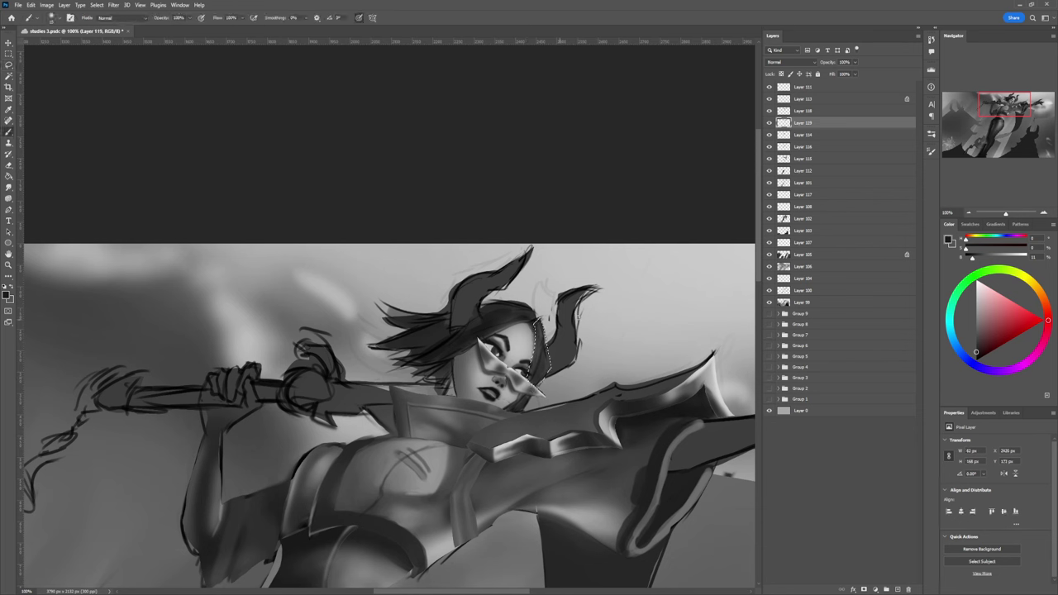
pyautogui.click(976, 321)
pyautogui.press(']')
pyautogui.press(']')
pyautogui.press(']')
pyautogui.press(']')
pyautogui.press(']')
pyautogui.moveTo(536, 380)
pyautogui.mouseDown()
pyautogui.moveTo(542, 347)
pyautogui.moveTo(541, 377)
pyautogui.mouseUp()
# Step: Shade the selected hair strand with 29% grey, lighten it with sampled background grey and 82% grey, and deselect it
pyautogui.press(']')
pyautogui.press(']')
pyautogui.press(']')
pyautogui.click(975, 337)
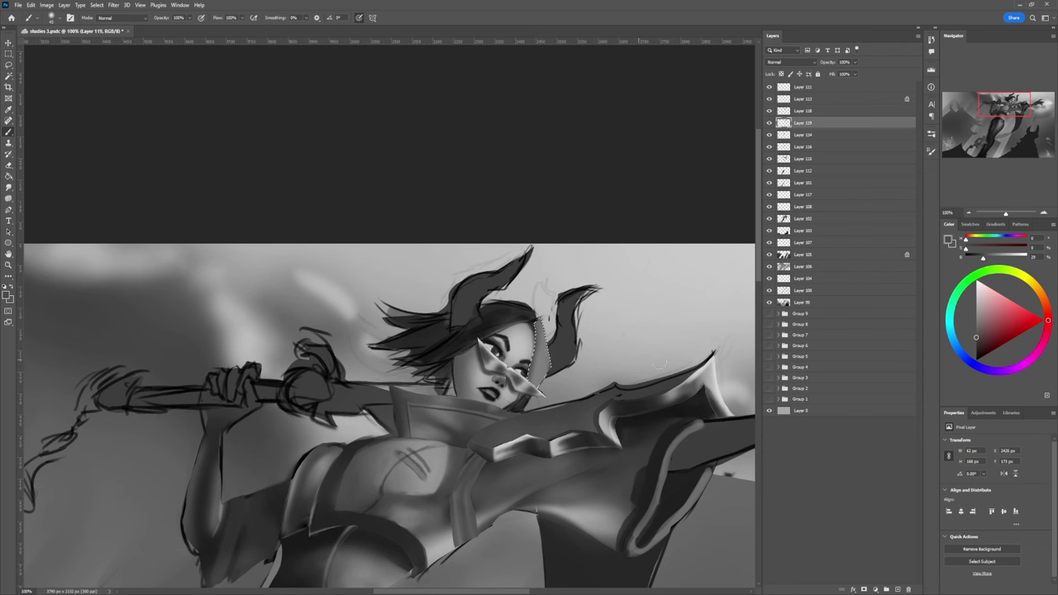
pyautogui.keyDown('alt'); pyautogui.click(674, 319); pyautogui.keyUp('alt')
pyautogui.press(']')
pyautogui.press(']')
pyautogui.press(']')
pyautogui.moveTo(550, 338); pyautogui.dragTo(551, 340)
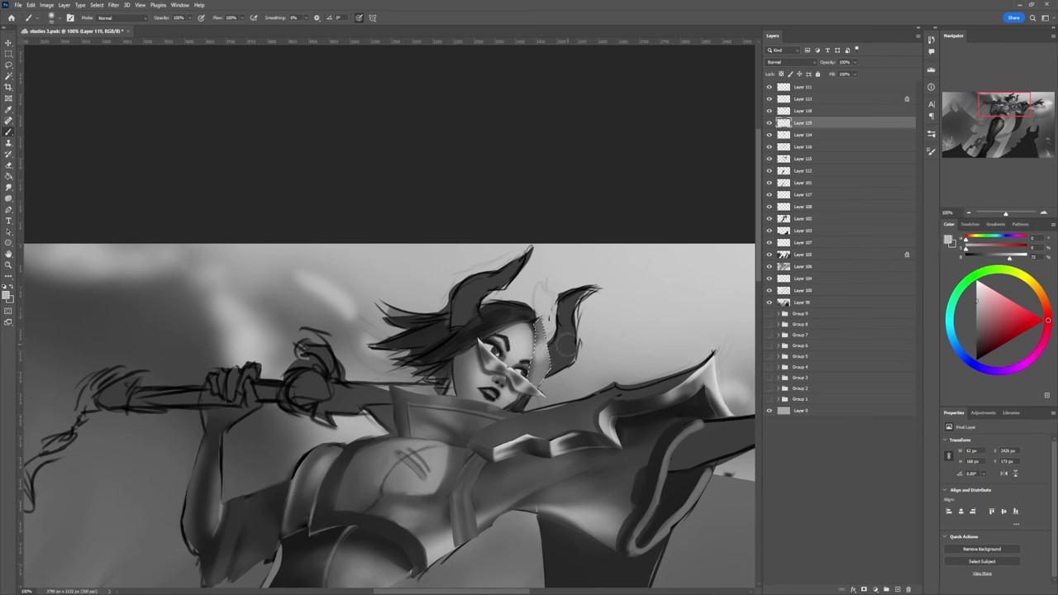
pyautogui.click(977, 295)
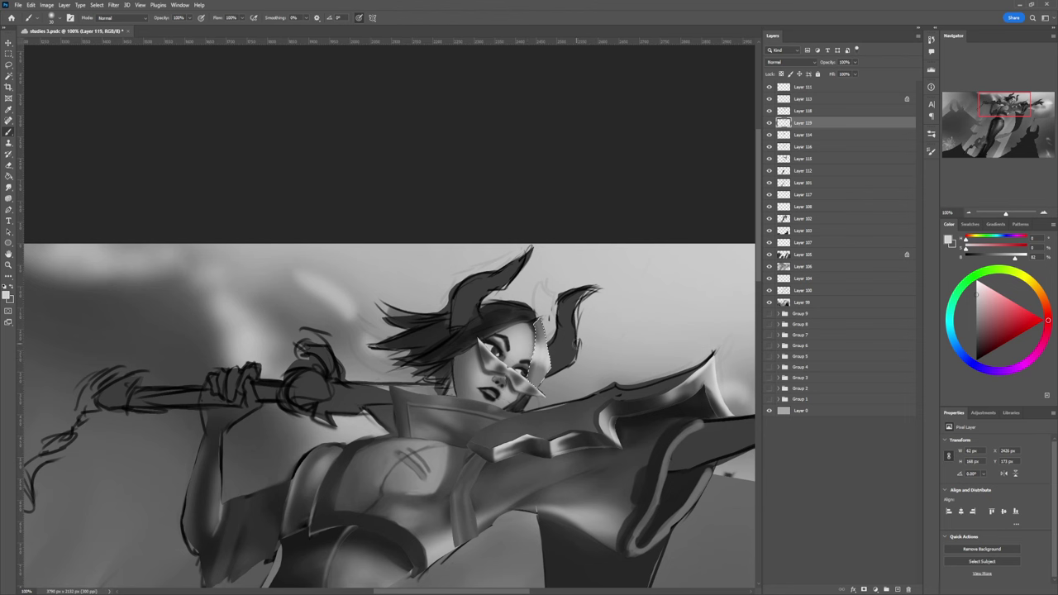
pyautogui.hotkey('ctrl', 'd')
# Step: Touch up the eye details with 23% grey and a darker grey
pyautogui.press('l')
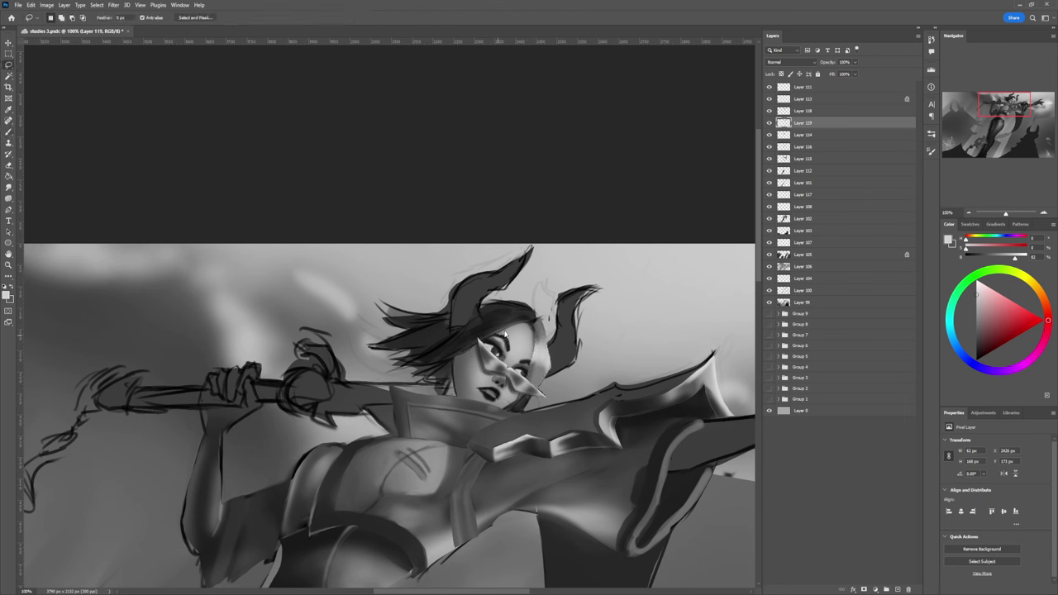
pyautogui.press('b')
pyautogui.moveTo(975, 324); pyautogui.dragTo(976, 342)
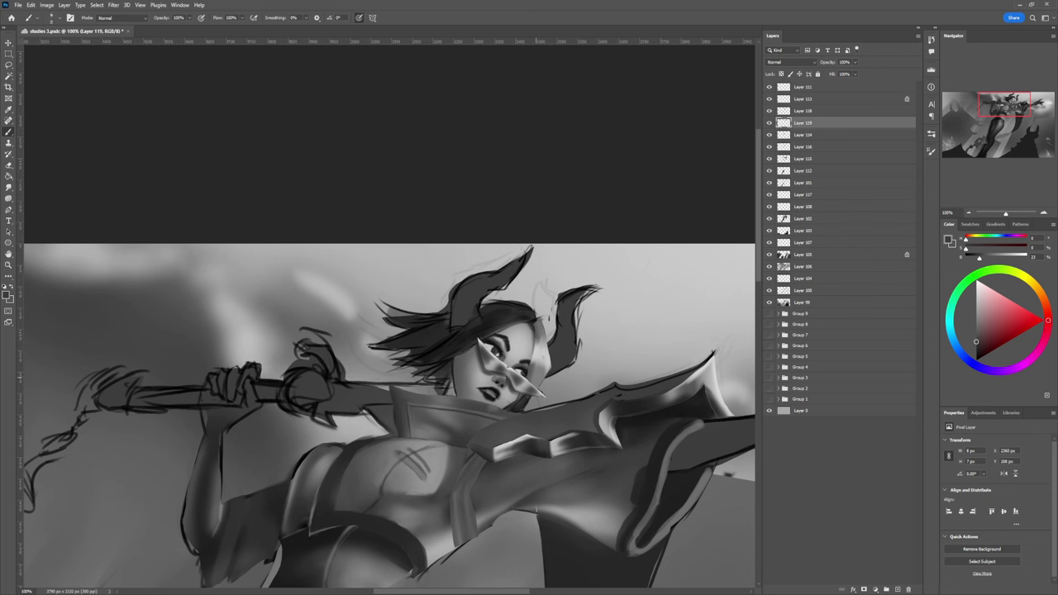
pyautogui.moveTo(976, 341); pyautogui.dragTo(976, 350)
pyautogui.press('l')
pyautogui.press('b')
# Step: Refine the edge between the face and the light hair strand with sampled greys and a smaller brush
pyautogui.keyDown('alt'); pyautogui.click(533, 373); pyautogui.keyUp('alt')
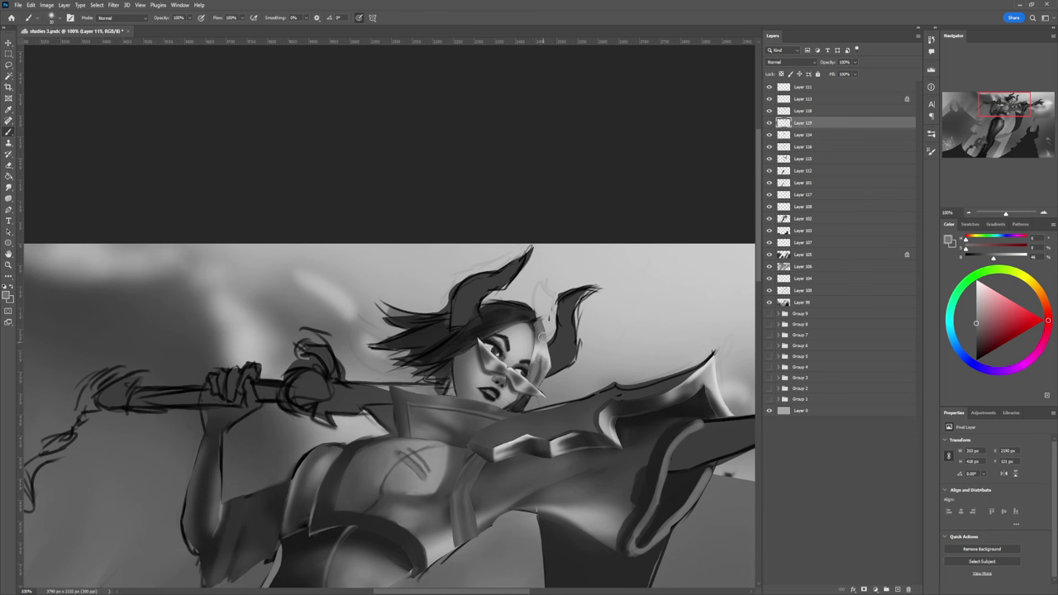
pyautogui.keyDown('alt'); pyautogui.click(540, 365); pyautogui.keyUp('alt')
pyautogui.press('[')
pyautogui.press('[')
pyautogui.keyDown('alt'); pyautogui.click(531, 329); pyautogui.keyUp('alt')
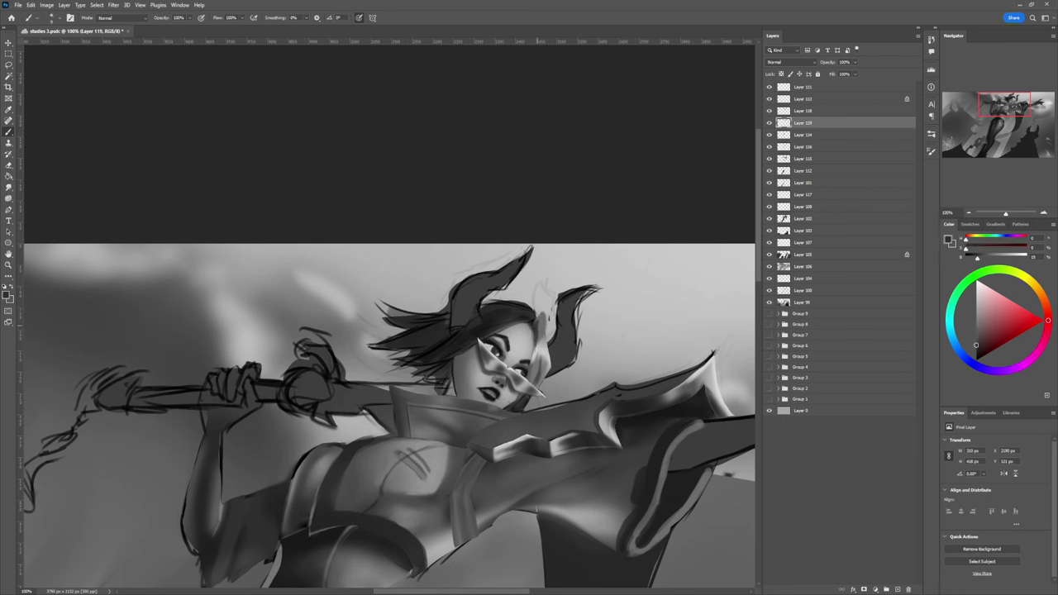
# Step: Blend the light hair strand beside the far horn with greys sampled from the strand
pyautogui.press(']')
pyautogui.press(']')
pyautogui.press(']')
pyautogui.keyDown('alt'); pyautogui.click(542, 335); pyautogui.keyUp('alt')
pyautogui.keyDown('alt'); pyautogui.click(545, 335); pyautogui.keyUp('alt')
pyautogui.press(']')
pyautogui.moveTo(543, 332); pyautogui.dragTo(552, 361)
pyautogui.press('[')
pyautogui.keyDown('alt'); pyautogui.click(545, 335); pyautogui.keyUp('alt')
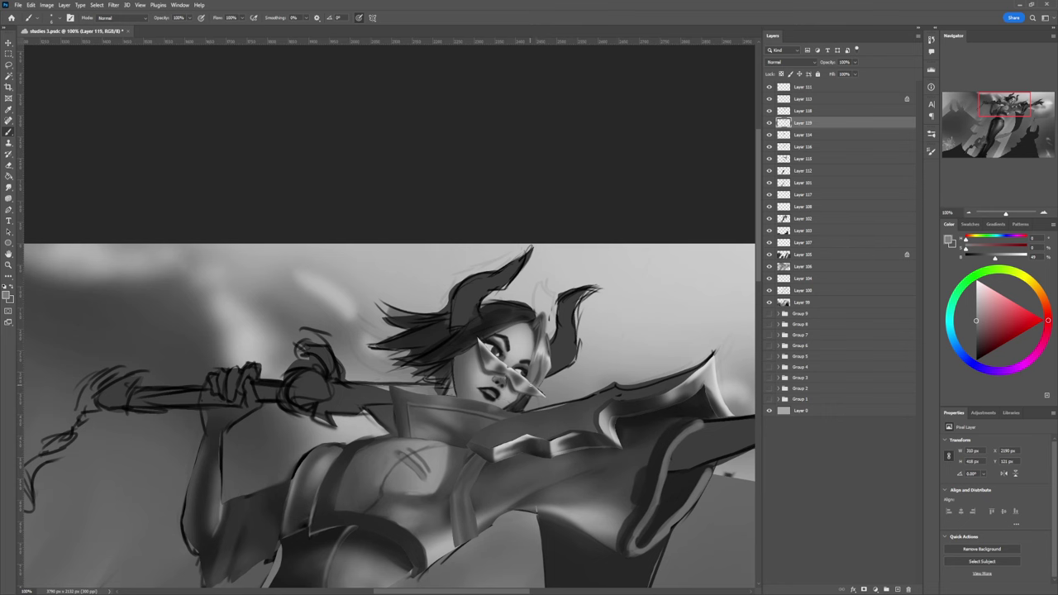
# Step: Select the swept front hair beside the near horn and fill it with 49% grey
pyautogui.press('z')
pyautogui.moveTo(518, 419); pyautogui.dragTo(436, 408)
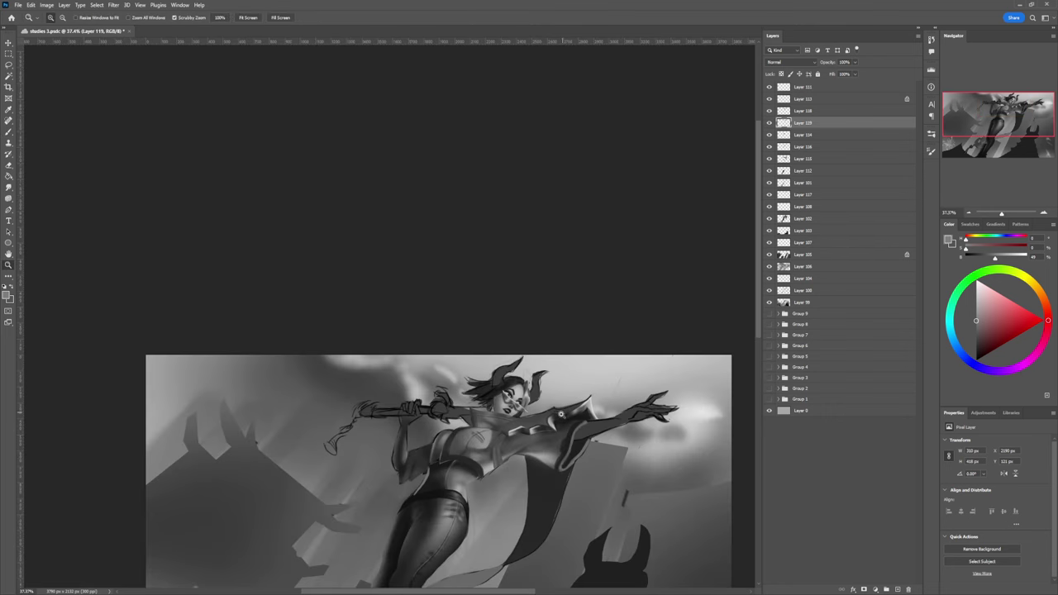
pyautogui.moveTo(515, 423); pyautogui.dragTo(533, 424)
pyautogui.moveTo(489, 389); pyautogui.dragTo(524, 406)
pyautogui.press('l')
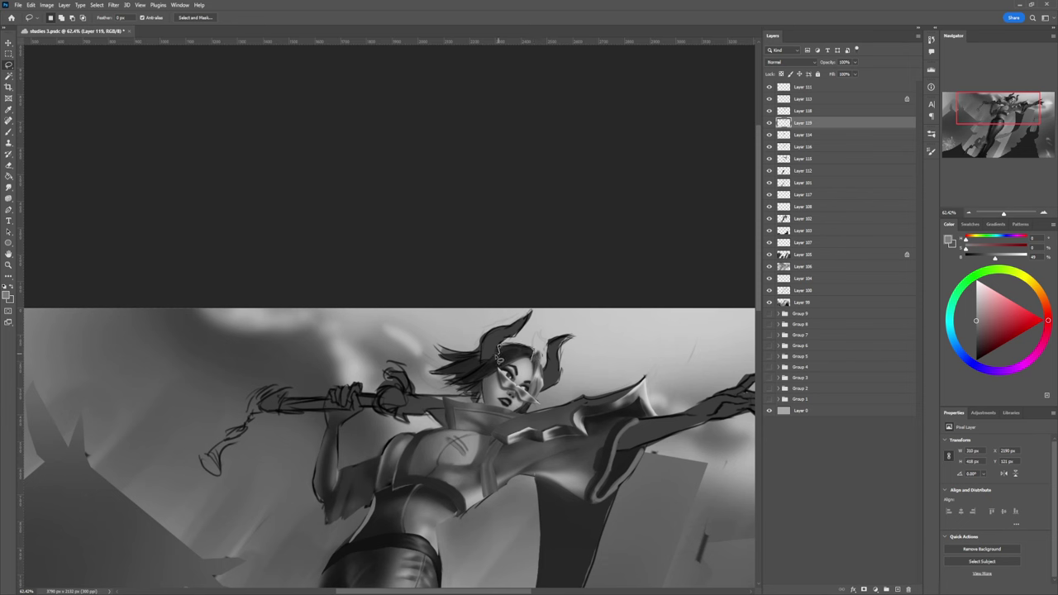
pyautogui.moveTo(497, 353)
pyautogui.mouseDown()
pyautogui.moveTo(457, 395)
pyautogui.moveTo(475, 398)
pyautogui.moveTo(529, 359)
pyautogui.mouseUp()
pyautogui.press('b')
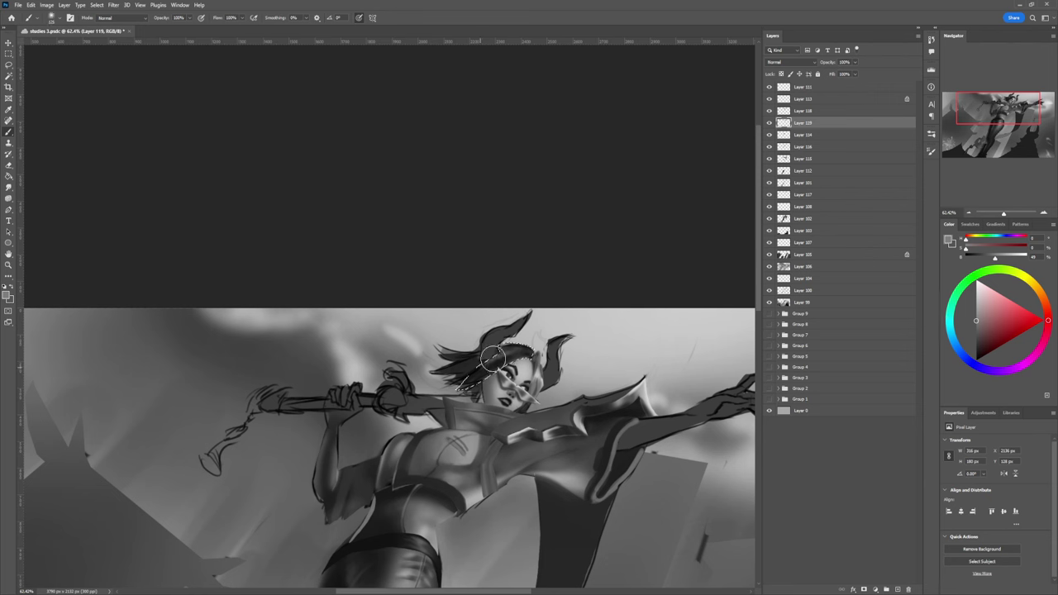
pyautogui.moveTo(462, 383)
pyautogui.mouseDown()
pyautogui.moveTo(499, 356)
pyautogui.moveTo(471, 384)
pyautogui.moveTo(486, 360)
pyautogui.moveTo(484, 376)
pyautogui.mouseUp()
# Step: Paint 82% grey highlights and 33% and 20% grey shadow strands on the selected front hair
pyautogui.keyDown('alt'); pyautogui.click(467, 384); pyautogui.keyUp('alt')
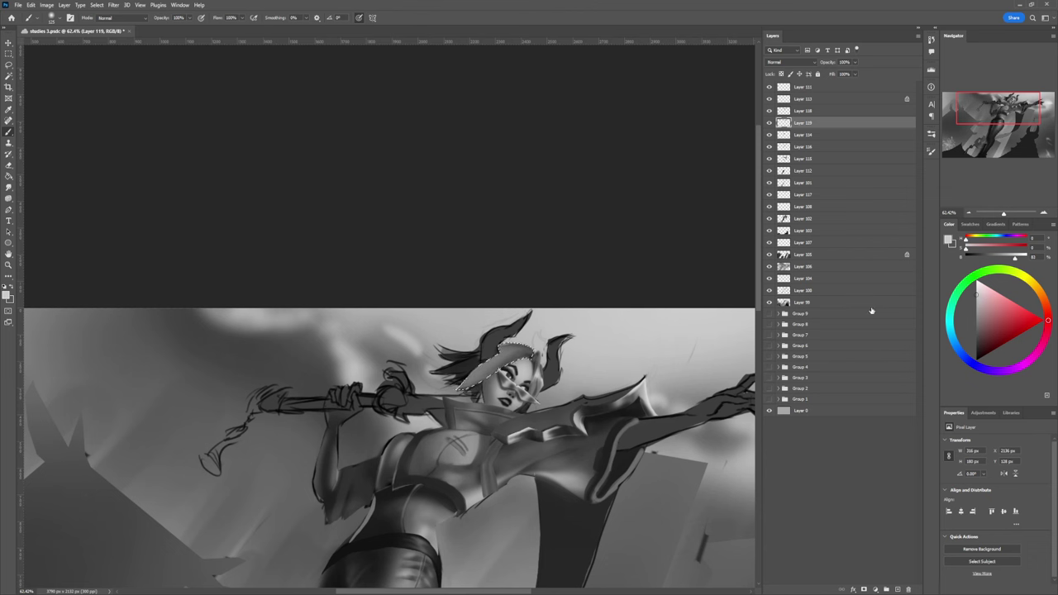
pyautogui.moveTo(524, 360)
pyautogui.mouseDown()
pyautogui.moveTo(497, 368)
pyautogui.moveTo(522, 357)
pyautogui.mouseUp()
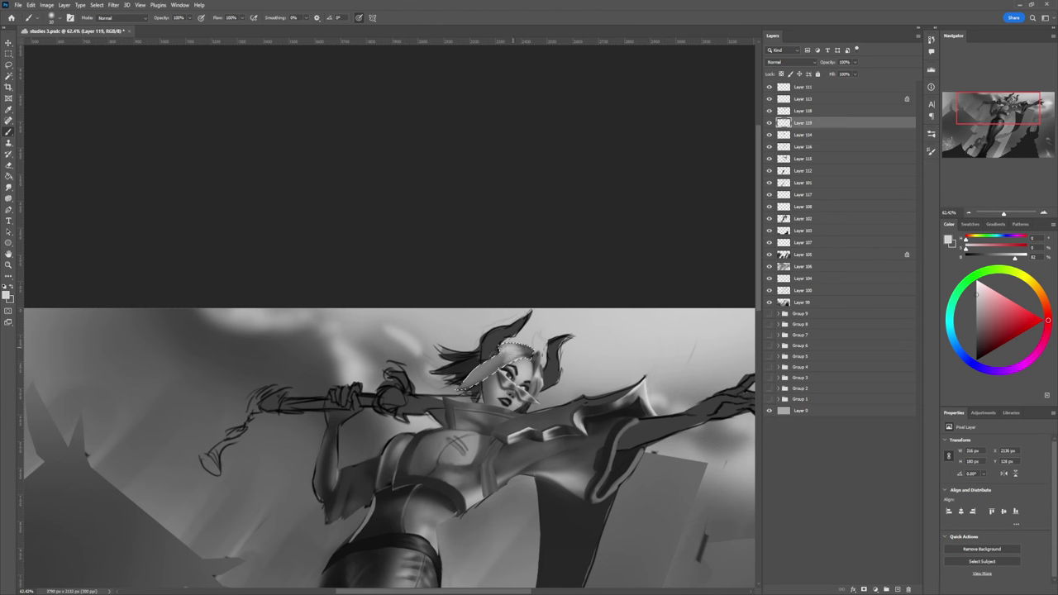
pyautogui.keyDown('alt'); pyautogui.click(464, 382); pyautogui.keyUp('alt')
pyautogui.press(',')
pyautogui.press(']')
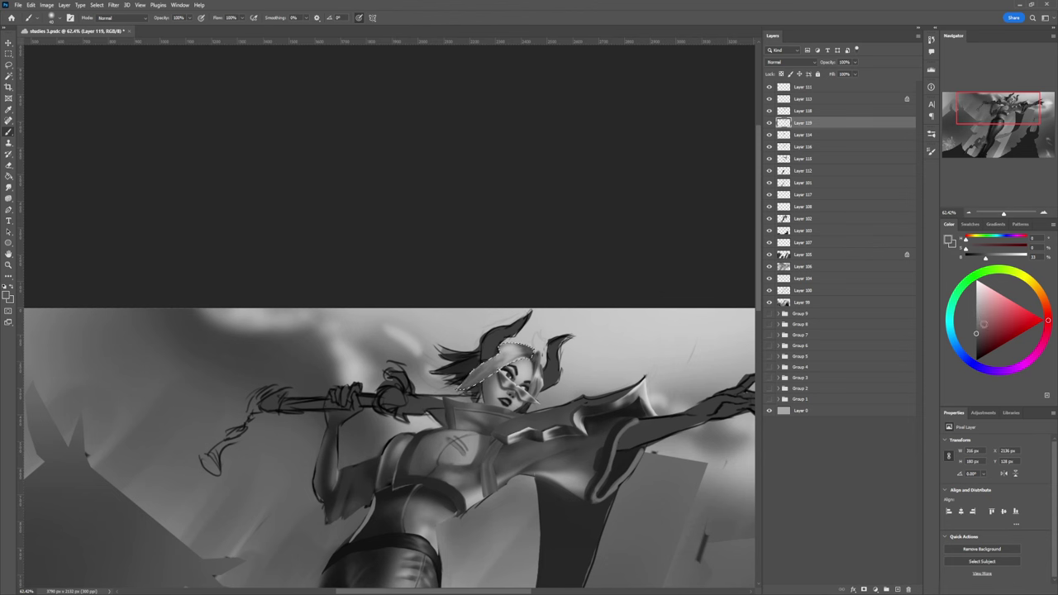
pyautogui.click(976, 344)
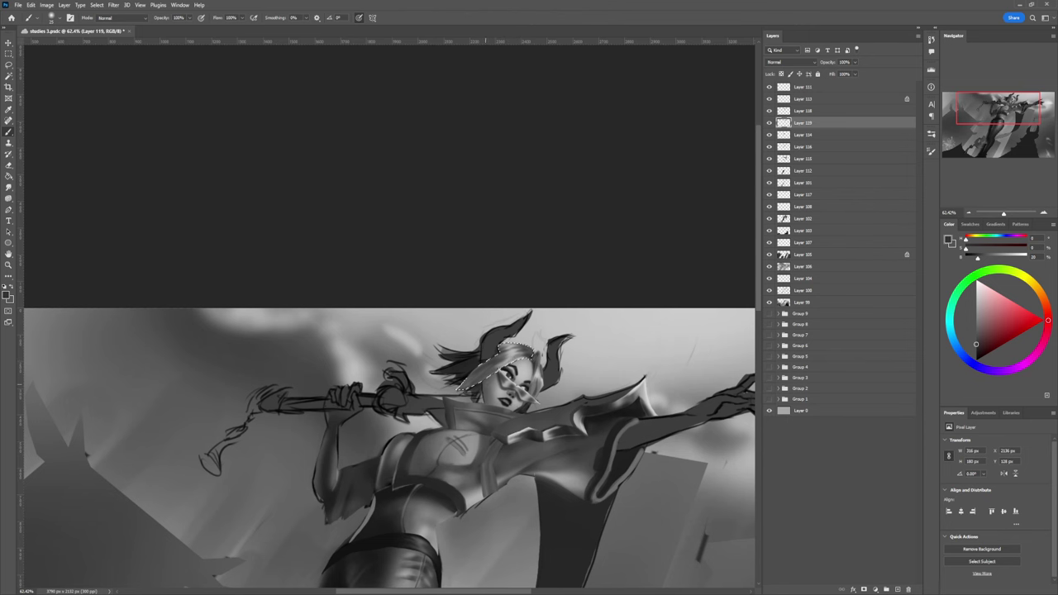
# Step: Select the shapes of both horns on the character's head
pyautogui.press('z')
pyautogui.keyDown('alt'); pyautogui.click(479, 407); pyautogui.keyUp('alt')
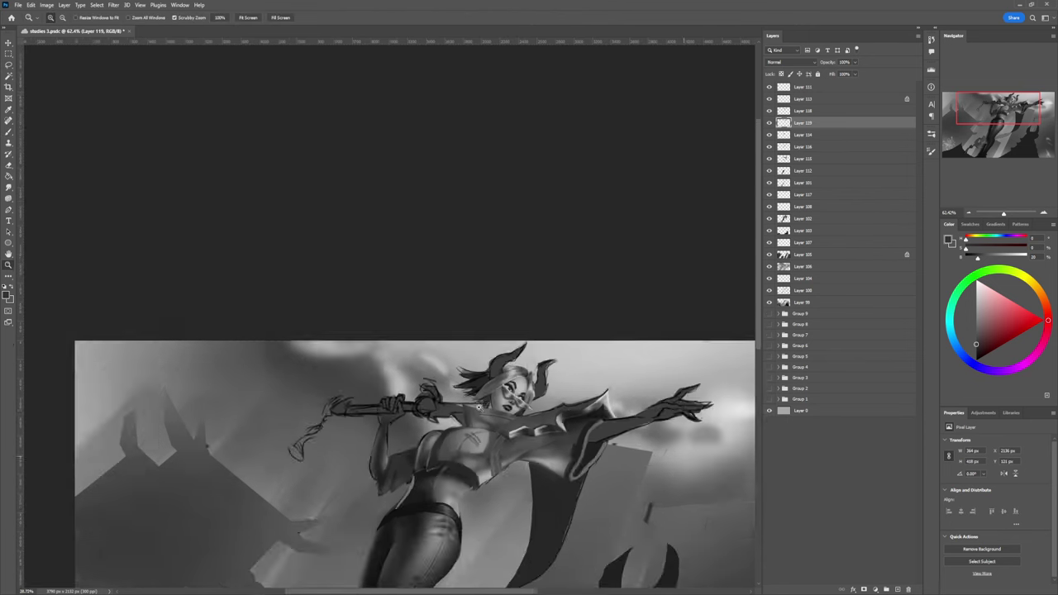
pyautogui.keyDown('alt'); pyautogui.click(479, 407); pyautogui.keyUp('alt')
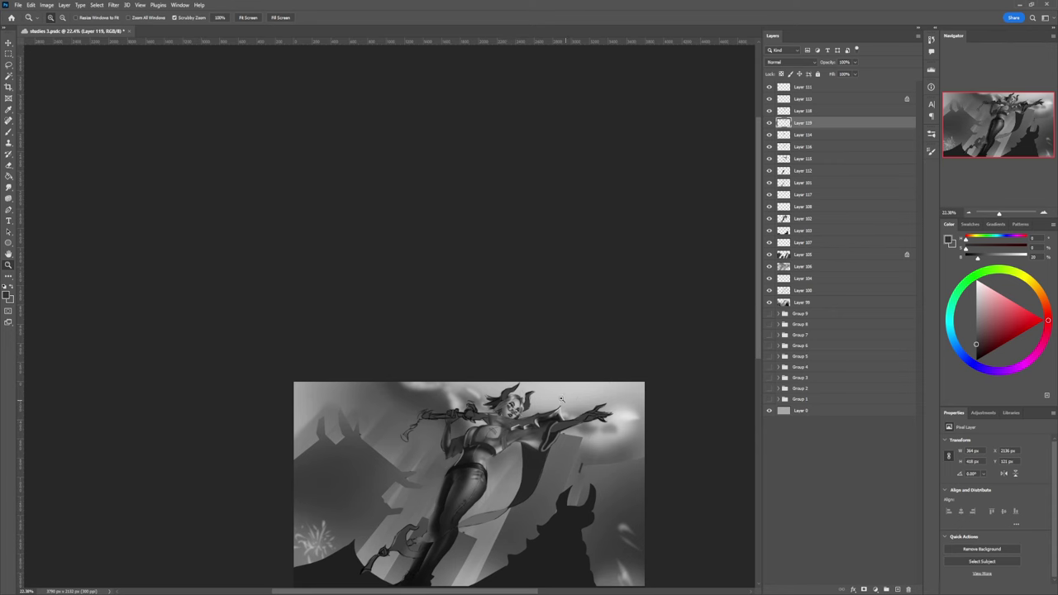
pyautogui.moveTo(530, 414); pyautogui.dragTo(523, 408)
pyautogui.press('l')
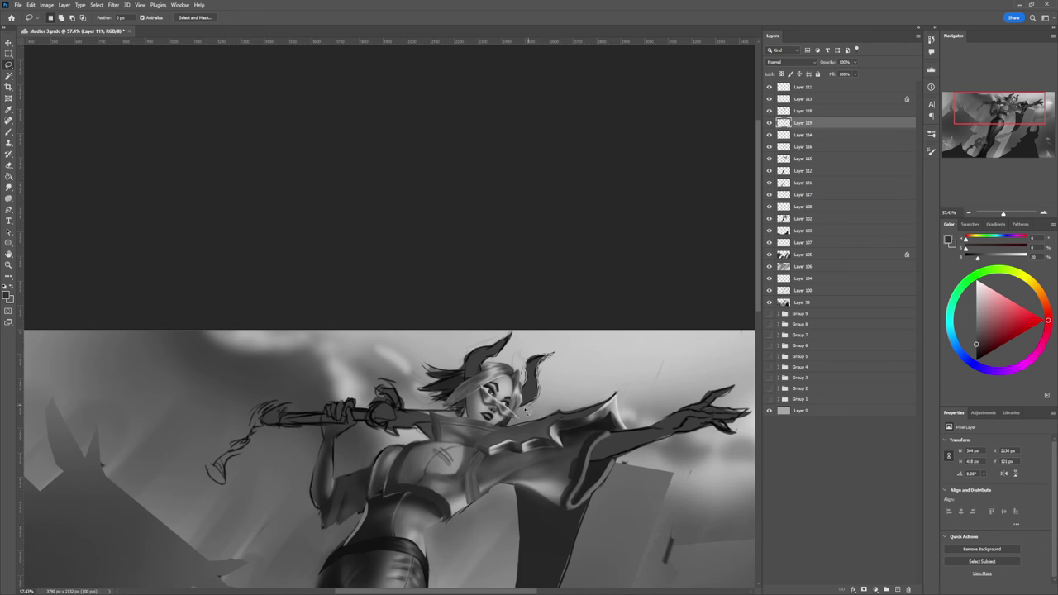
pyautogui.moveTo(526, 405)
pyautogui.mouseDown()
pyautogui.moveTo(547, 357)
pyautogui.moveTo(528, 403)
pyautogui.mouseUp()
pyautogui.moveTo(511, 336)
pyautogui.mouseDown()
pyautogui.moveTo(465, 355)
pyautogui.moveTo(470, 385)
pyautogui.moveTo(485, 380)
pyautogui.mouseUp()
pyautogui.press('b')
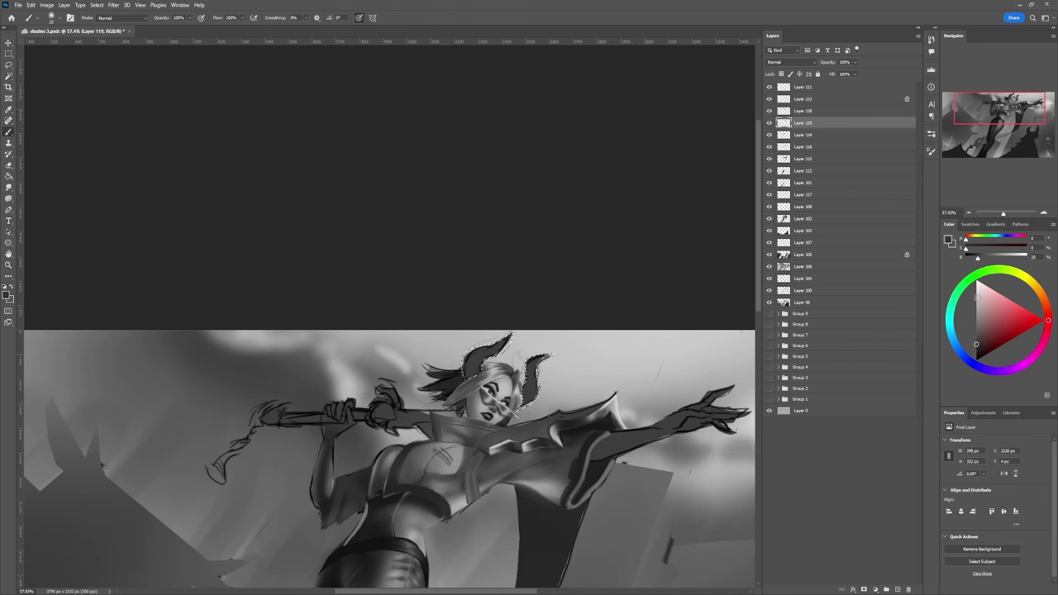
# Step: Fill both selected horns with 41% grey using a much larger brush
pyautogui.moveTo(976, 299); pyautogui.dragTo(976, 327)
pyautogui.press(']')
pyautogui.press(']')
pyautogui.press(']')
pyautogui.press(']')
pyautogui.press(']')
pyautogui.press(']')
pyautogui.press(']')
pyautogui.press(']')
pyautogui.press(']')
pyautogui.press(']')
pyautogui.press(']')
pyautogui.press(']')
pyautogui.press(']')
pyautogui.press(']')
pyautogui.moveTo(526, 391)
pyautogui.mouseDown()
pyautogui.moveTo(474, 372)
pyautogui.moveTo(454, 389)
pyautogui.moveTo(491, 354)
pyautogui.mouseUp()
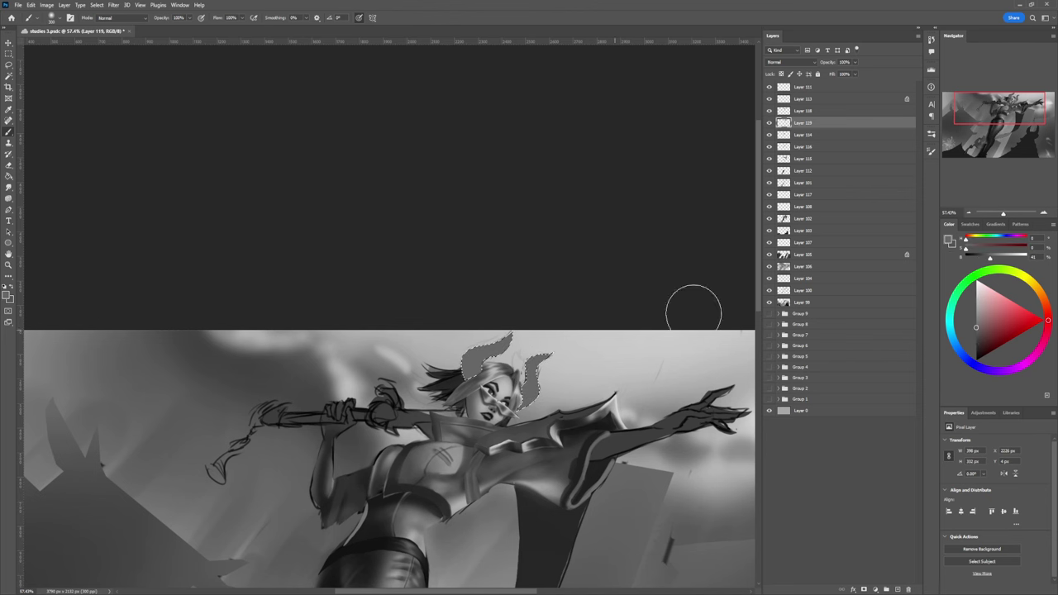
# Step: Lighten both horns with 54% grey and add ridges and highlights up to 97% grey
pyautogui.click(976, 318)
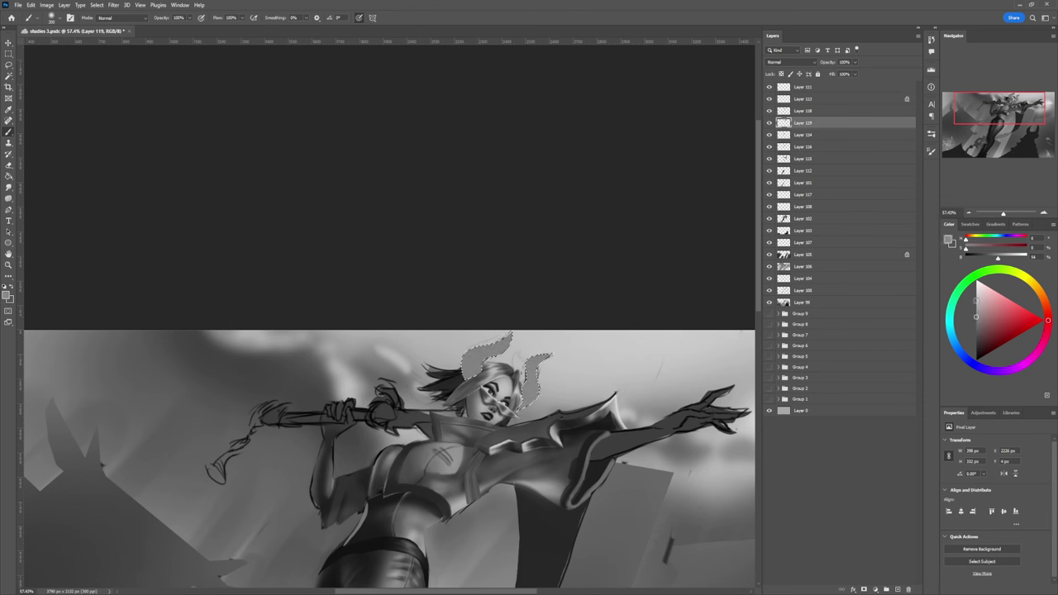
pyautogui.moveTo(980, 311); pyautogui.dragTo(978, 283)
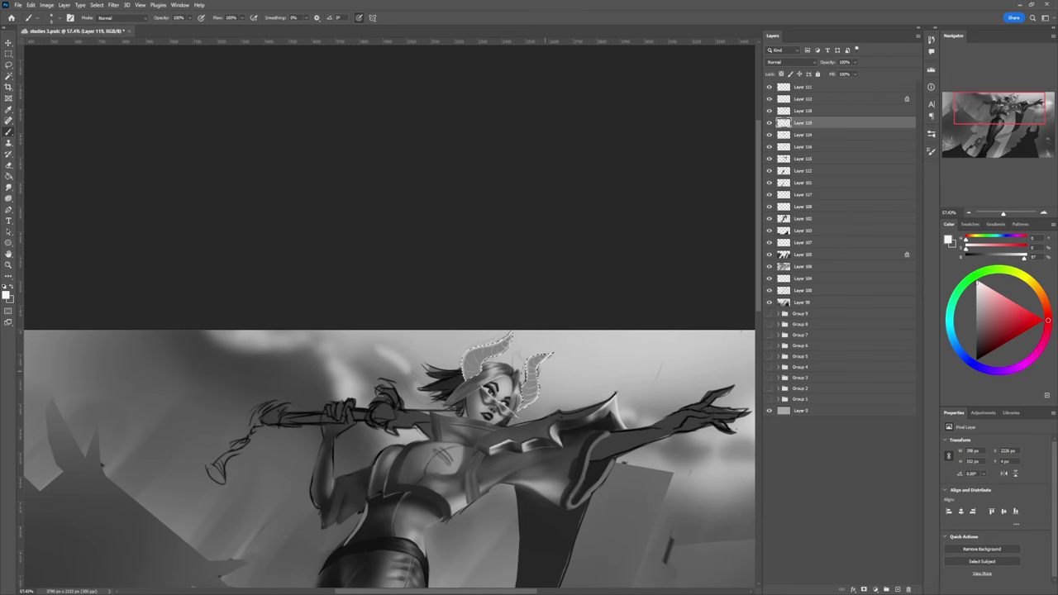
pyautogui.press('z')
pyautogui.moveTo(516, 419); pyautogui.dragTo(453, 419)
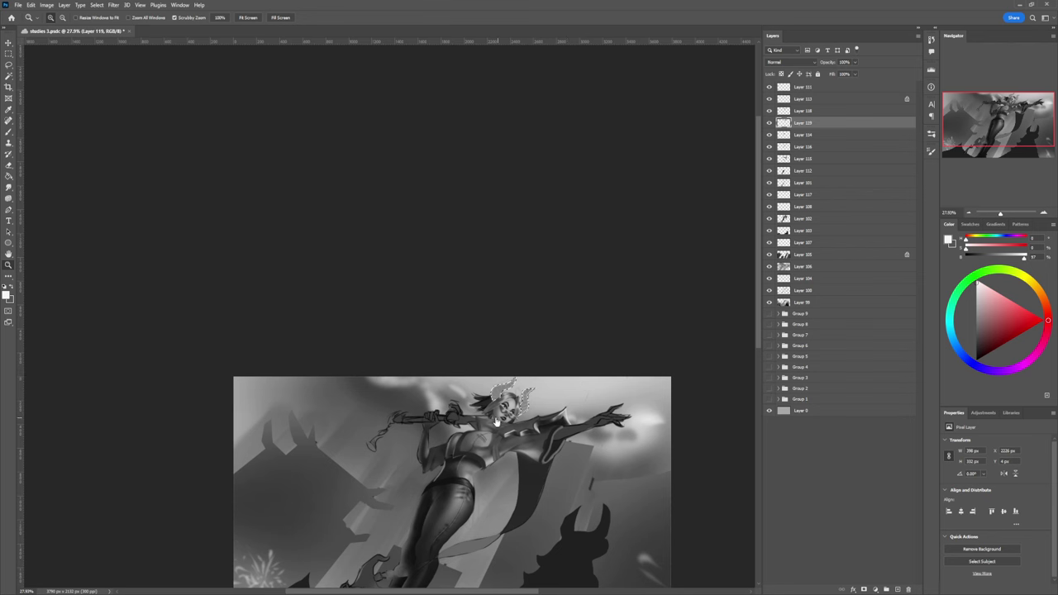
pyautogui.scroll(-3, 503, 372)
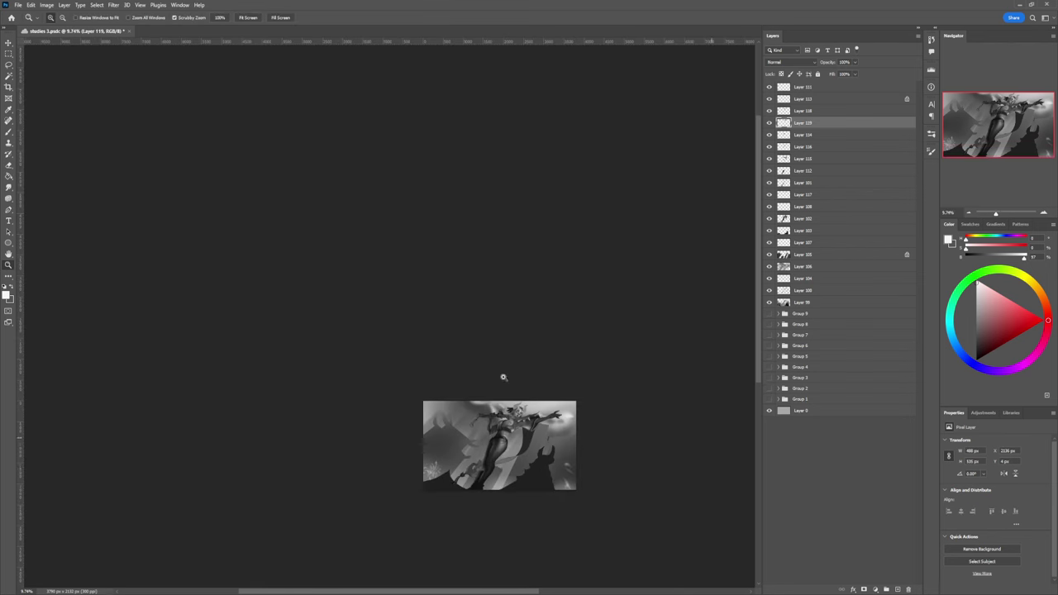
# Step: Examine the painting's overall values and composition at several zoom levels
pyautogui.scroll(2, 555, 477)
pyautogui.scroll(2, 514, 446)
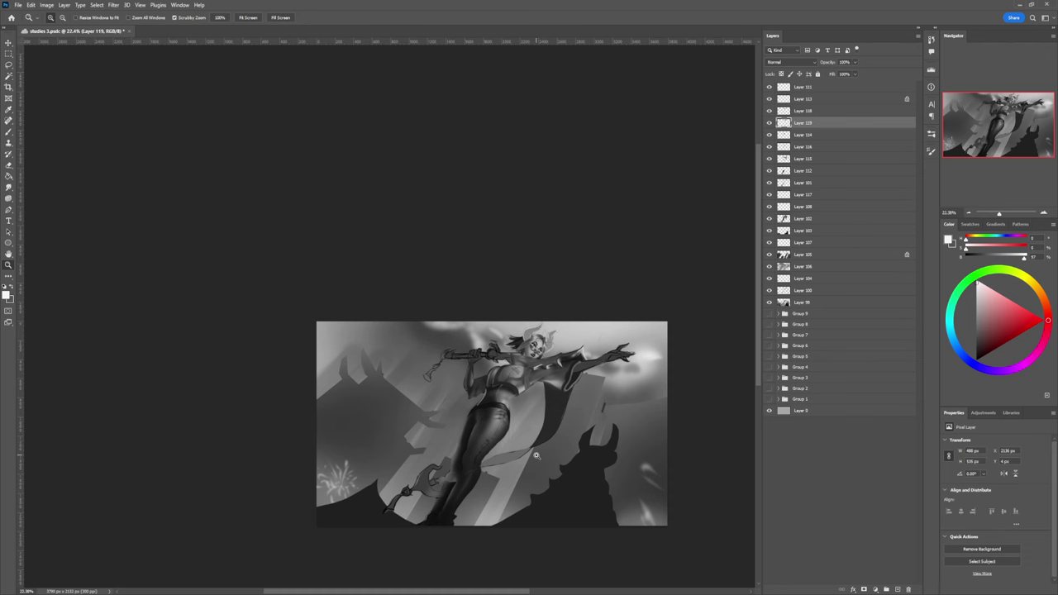
pyautogui.scroll(-4, 523, 444)
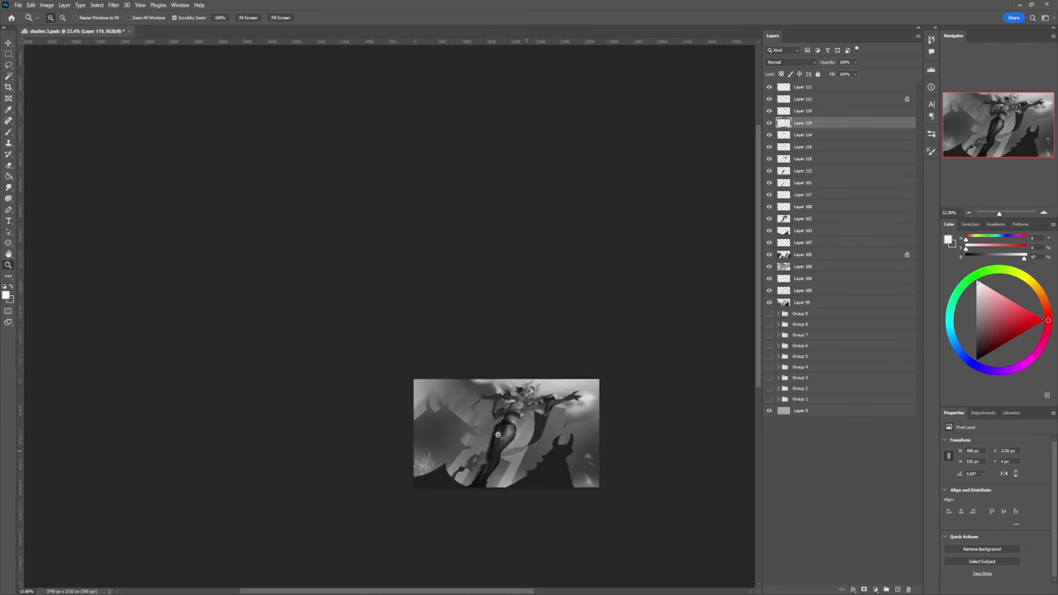
pyautogui.scroll(2, 563, 328)
pyautogui.scroll(-2, 550, 327)
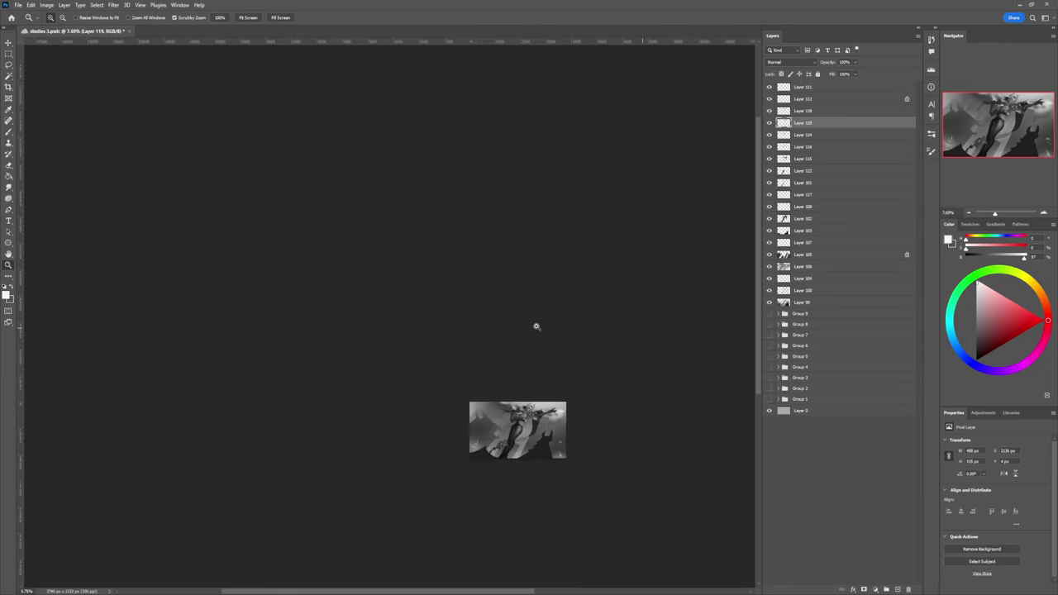
pyautogui.scroll(3, 479, 538)
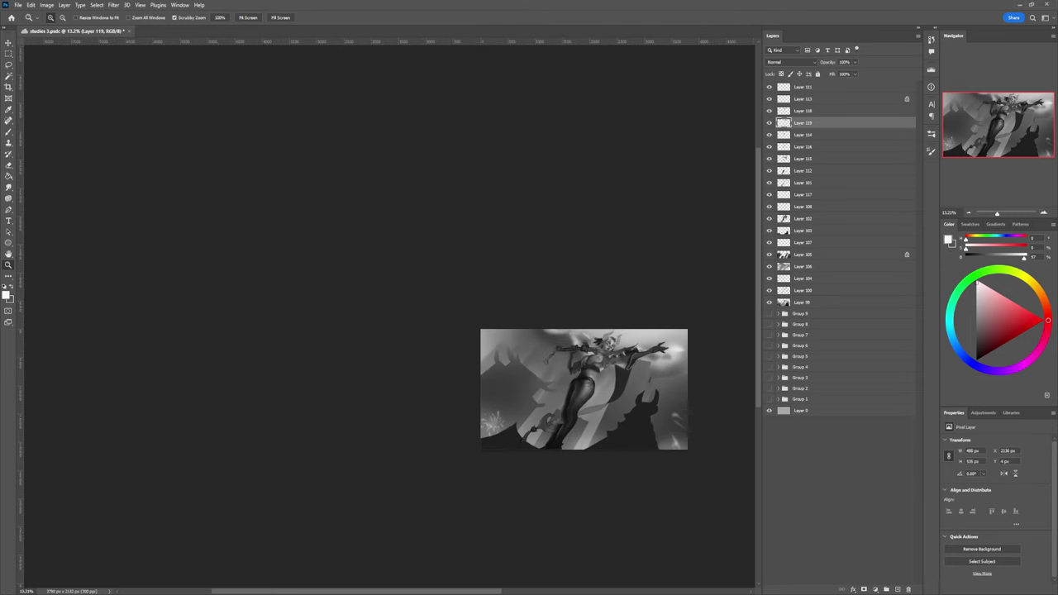
pyautogui.scroll(3, 720, 420)
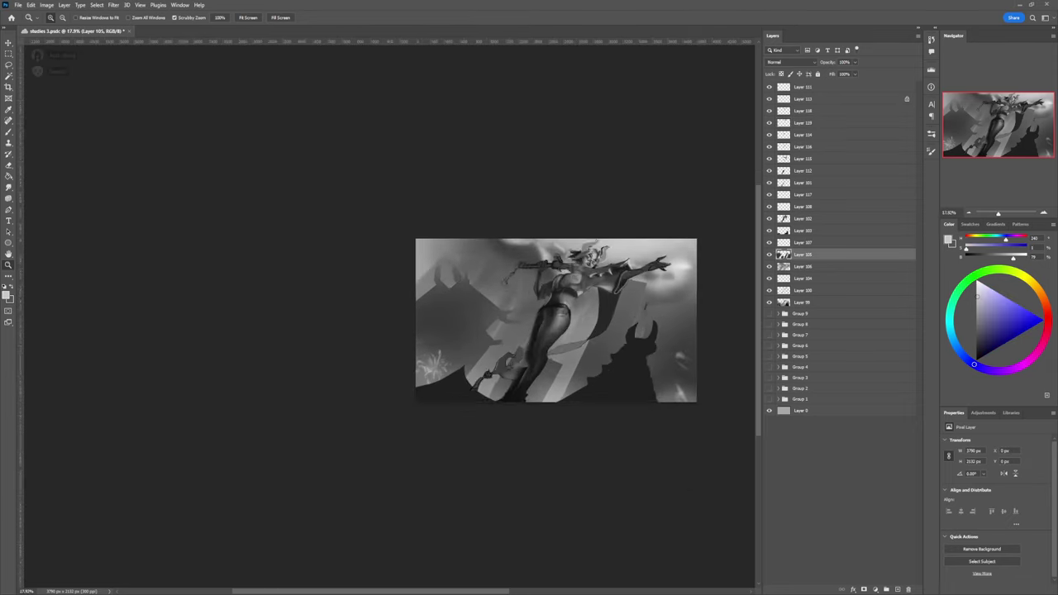
pyautogui.scroll(-2, 526, 347)
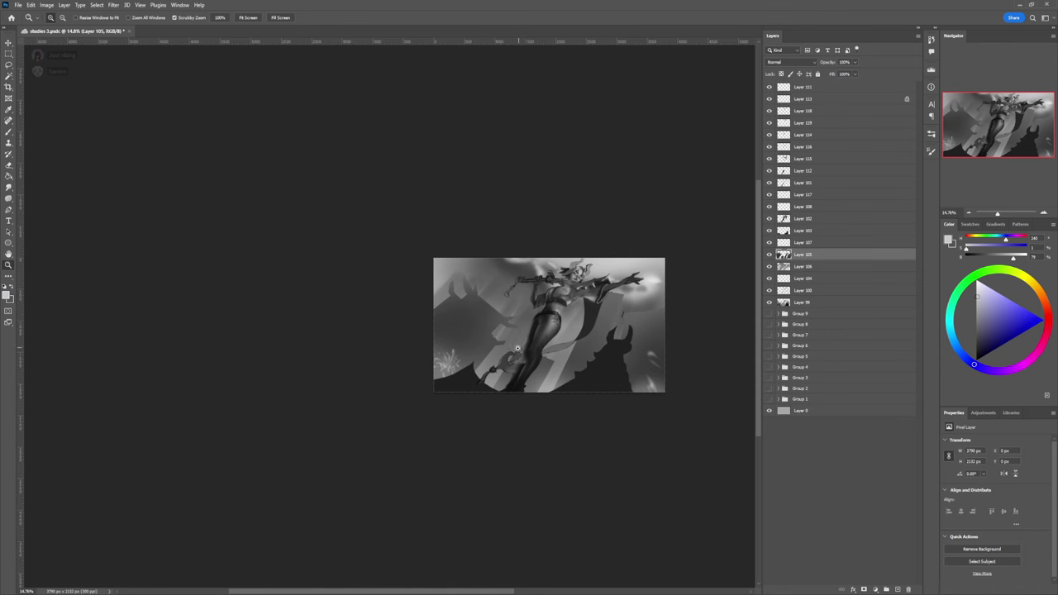
pyautogui.scroll(-2, 558, 337)
pyautogui.scroll(3, 616, 324)
pyautogui.scroll(-2, 616, 328)
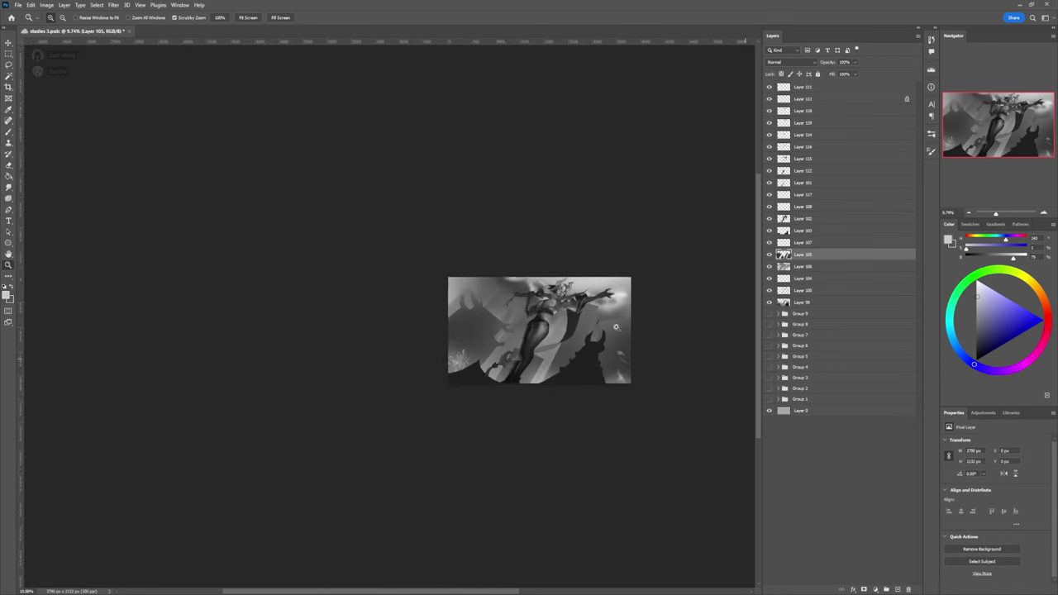
pyautogui.scroll(3, 616, 328)
pyautogui.scroll(2, 709, 290)
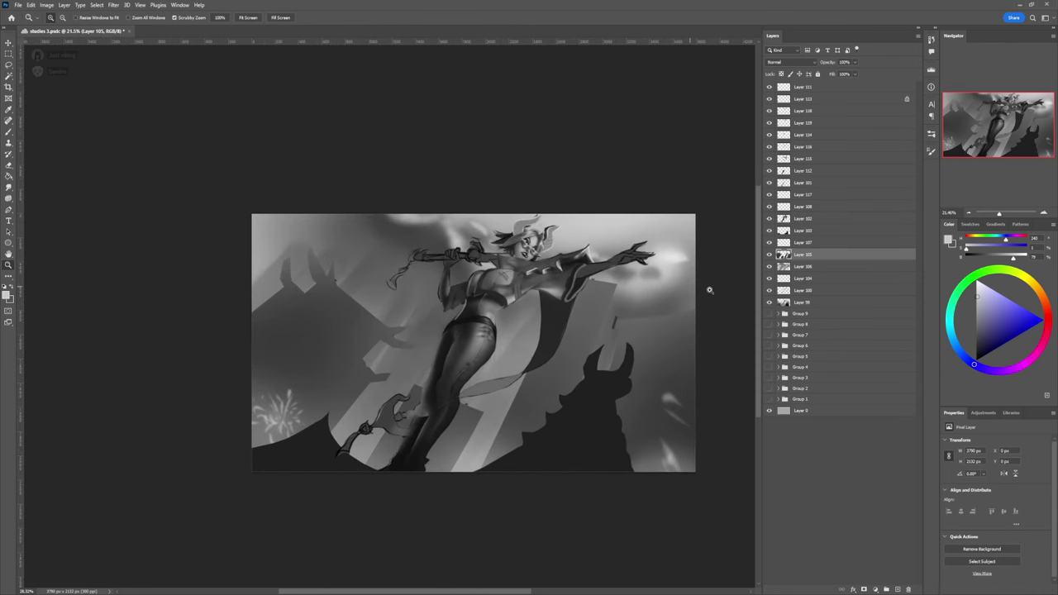
pyautogui.scroll(1, 709, 290)
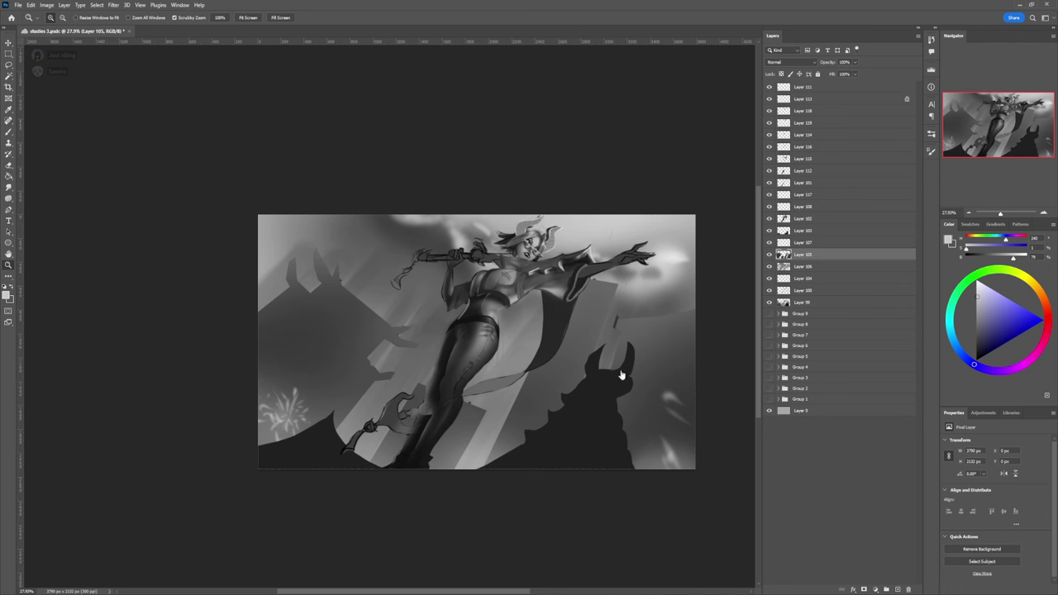
# Step: Erase the stray light shapes between the trailing cape and the horned silhouette on Layer 105
pyautogui.press('b')
pyautogui.press('[')
pyautogui.press('[')
pyautogui.press('[')
pyautogui.press('[')
pyautogui.press('[')
pyautogui.press('[')
pyautogui.moveTo(613, 284)
pyautogui.mouseDown()
pyautogui.moveTo(575, 267)
pyautogui.moveTo(577, 307)
pyautogui.moveTo(601, 323)
pyautogui.moveTo(541, 321)
pyautogui.moveTo(589, 305)
pyautogui.moveTo(590, 337)
pyautogui.moveTo(551, 329)
pyautogui.mouseUp()
pyautogui.press(']')
pyautogui.press(']')
pyautogui.press(']')
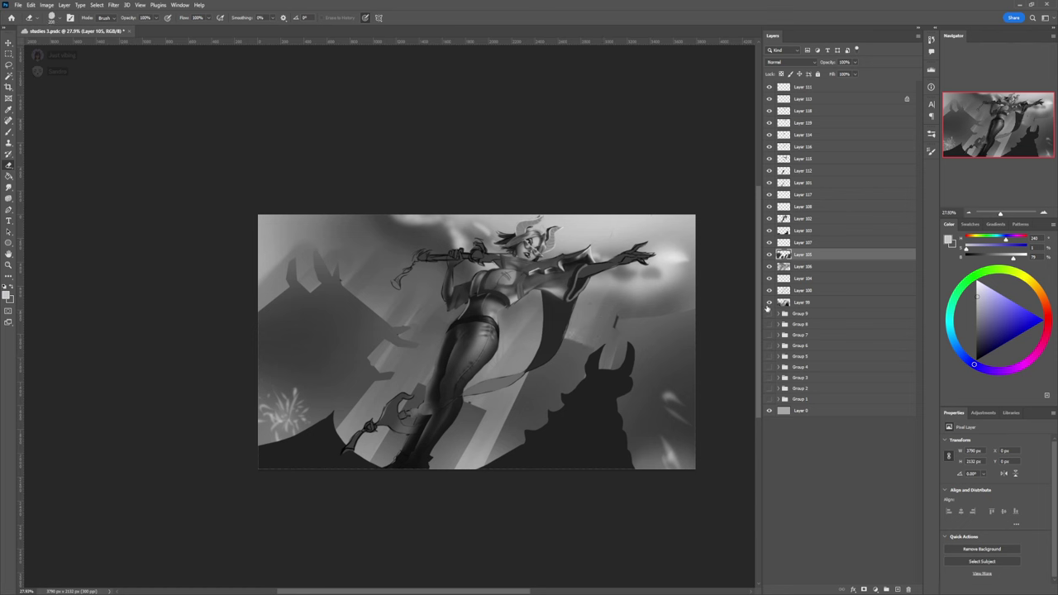
pyautogui.press('[')
pyautogui.press('[')
pyautogui.press('[')
pyautogui.moveTo(613, 323); pyautogui.dragTo(609, 328)
pyautogui.press('b')
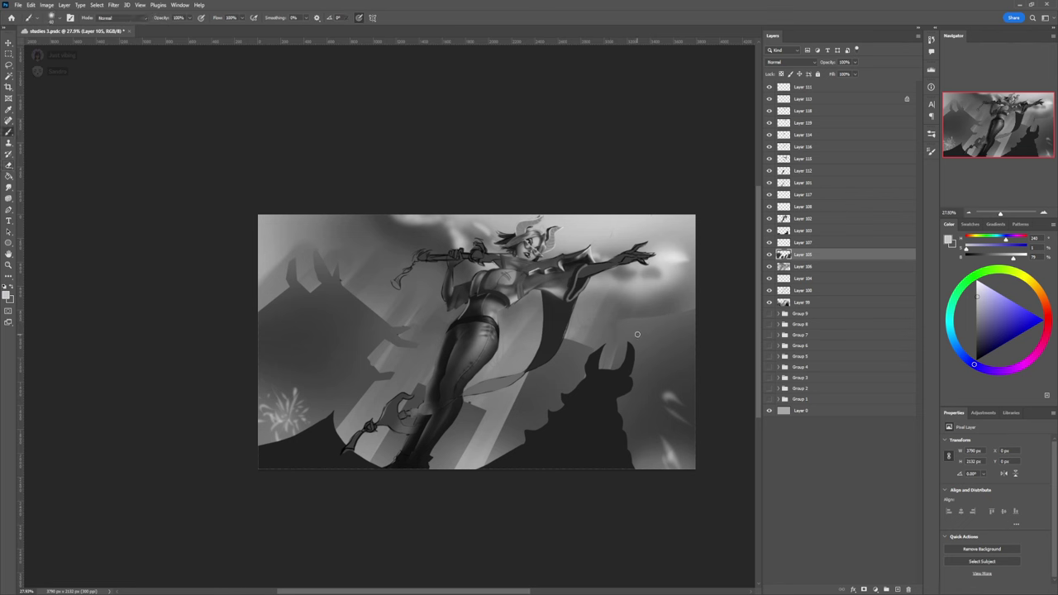
pyautogui.keyDown('alt'); pyautogui.click(637, 331); pyautogui.keyUp('alt')
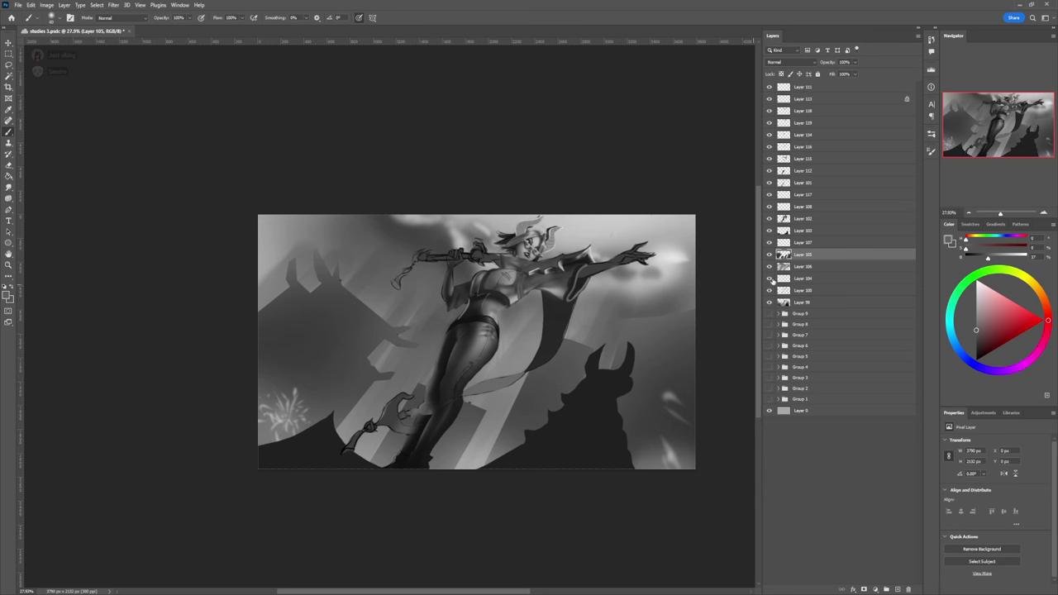
pyautogui.press(']')
pyautogui.press(']')
pyautogui.press(']')
pyautogui.press(']')
pyautogui.press(']')
pyautogui.press(']')
pyautogui.press(']')
pyautogui.press(']')
pyautogui.press(']')
pyautogui.press(']')
pyautogui.press(']')
pyautogui.press(']')
pyautogui.moveTo(591, 301); pyautogui.dragTo(567, 353)
pyautogui.hotkey('ctrl', 'z')
# Step: Darken the lower background between the horned silhouette and the legs with a very large near-black brush
pyautogui.moveTo(976, 332); pyautogui.dragTo(976, 340)
pyautogui.press(']')
pyautogui.press(']')
pyautogui.press(']')
pyautogui.press(']')
pyautogui.press(']')
pyautogui.press(']')
pyautogui.press(']')
pyautogui.press(']')
pyautogui.press(']')
pyautogui.press(']')
pyautogui.press(']')
pyautogui.press(']')
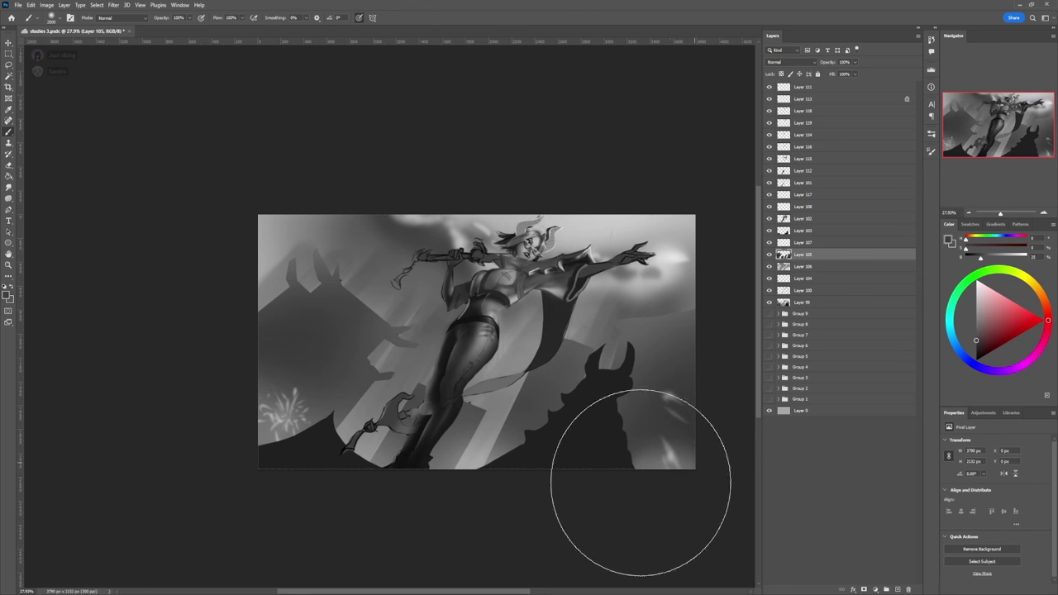
pyautogui.moveTo(976, 341); pyautogui.dragTo(976, 352)
pyautogui.press(']')
pyautogui.press(']')
pyautogui.press(']')
pyautogui.press(']')
pyautogui.press(']')
pyautogui.press(']')
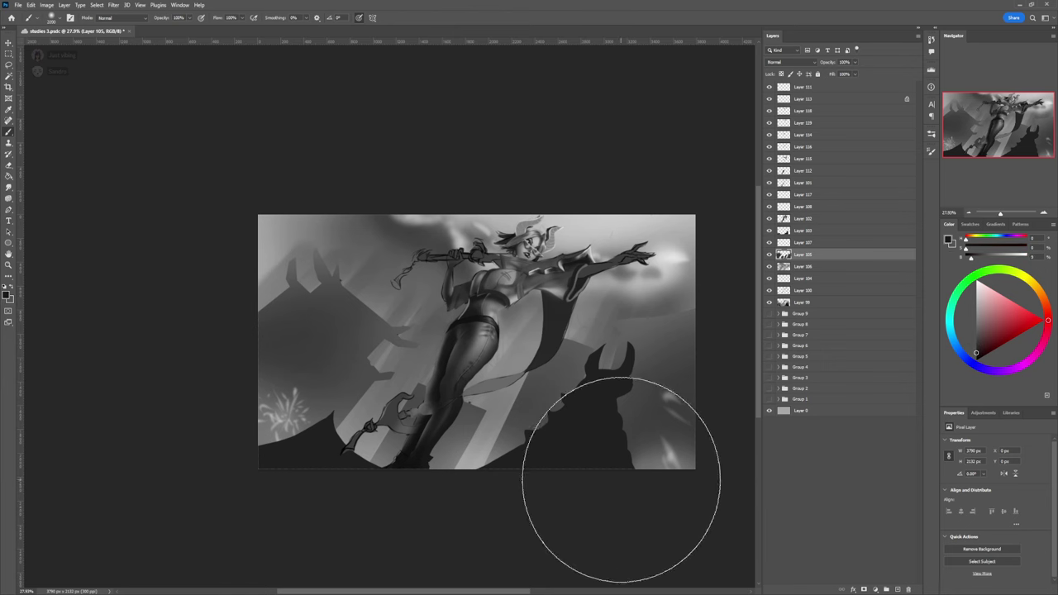
pyautogui.moveTo(633, 464); pyautogui.dragTo(469, 473)
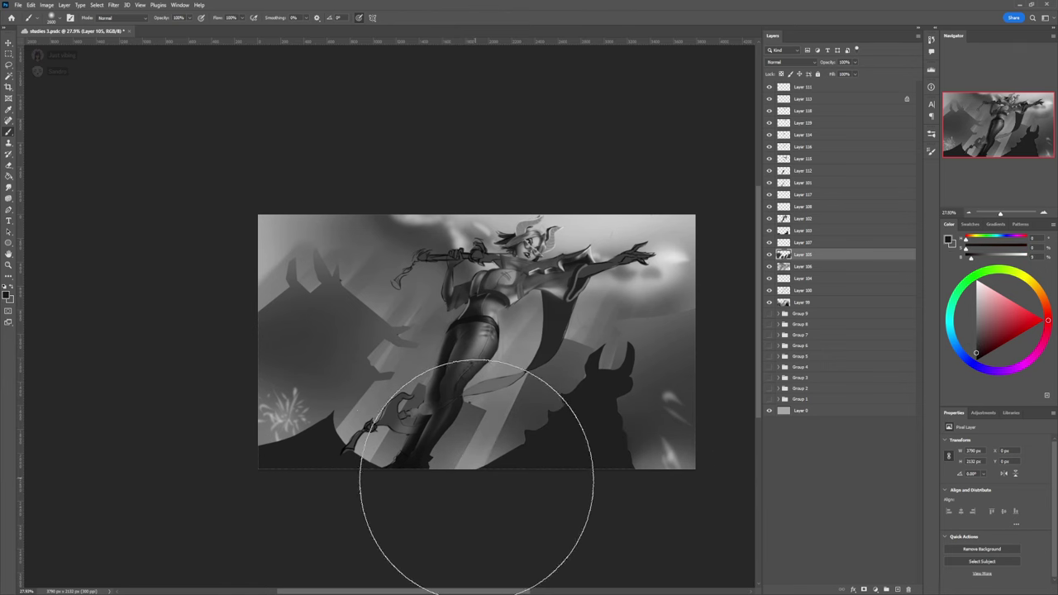
# Step: Spread the near-black shading over the midground shapes on both sides of the character's legs
pyautogui.hotkey('ctrl', 'space')
pyautogui.moveTo(483, 417); pyautogui.dragTo(469, 416)
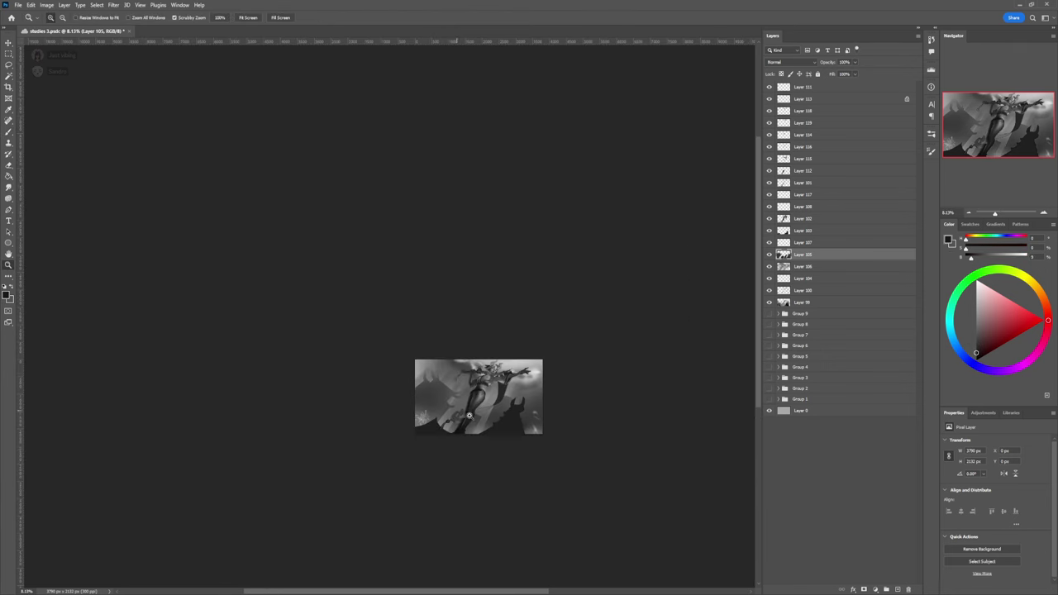
pyautogui.moveTo(506, 529); pyautogui.dragTo(705, 467)
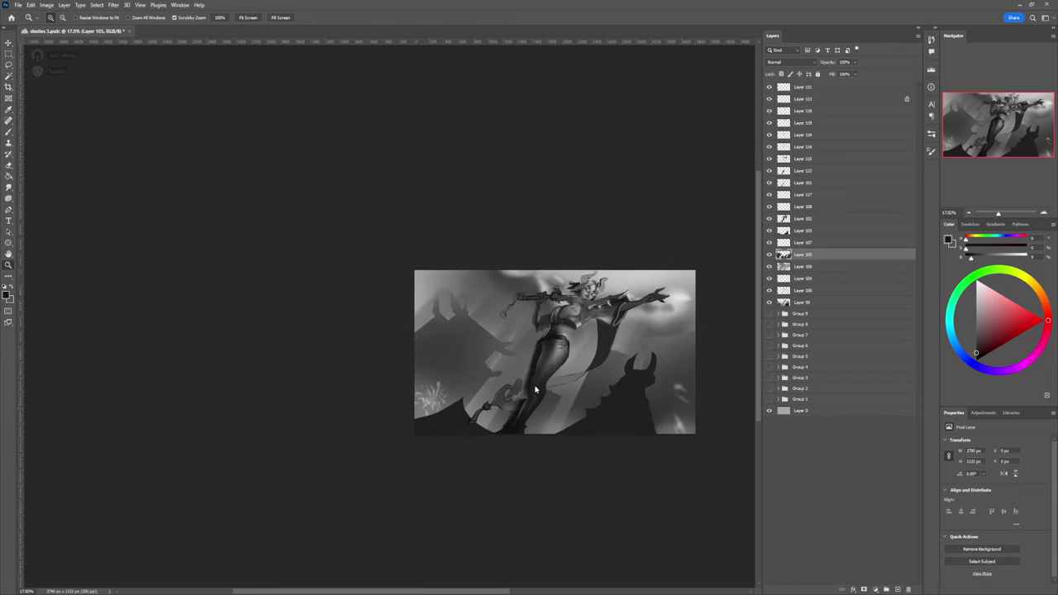
pyautogui.press('b')
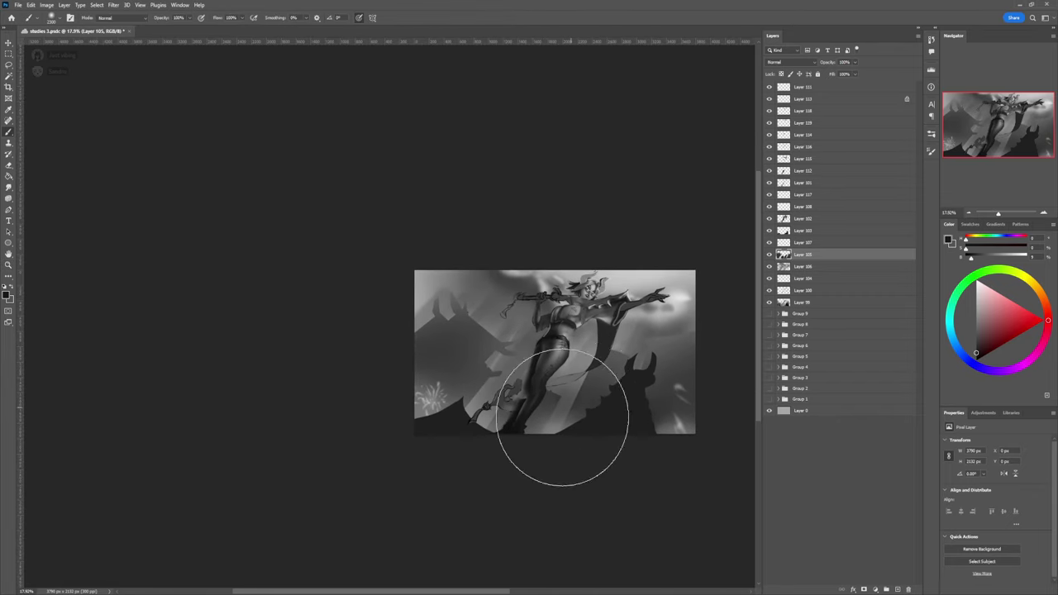
pyautogui.moveTo(559, 420)
pyautogui.mouseDown()
pyautogui.moveTo(513, 410)
pyautogui.moveTo(479, 394)
pyautogui.moveTo(482, 407)
pyautogui.moveTo(428, 344)
pyautogui.moveTo(455, 372)
pyautogui.moveTo(536, 404)
pyautogui.moveTo(446, 306)
pyautogui.moveTo(550, 399)
pyautogui.moveTo(672, 389)
pyautogui.moveTo(686, 369)
pyautogui.moveTo(652, 389)
pyautogui.mouseUp()
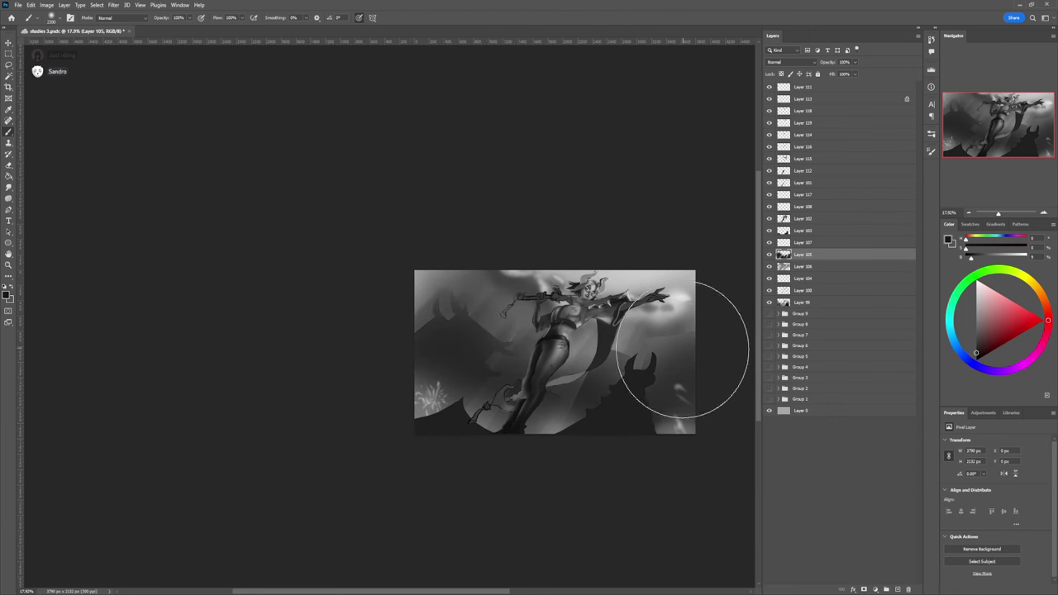
# Step: Add a new layer beneath Layer 105 and brush a soft 85% grey glow across the sky behind the character
pyautogui.press('[')
pyautogui.press('[')
pyautogui.press('[')
pyautogui.press('[')
pyautogui.press('[')
pyautogui.press('[')
pyautogui.press('[')
pyautogui.press('[')
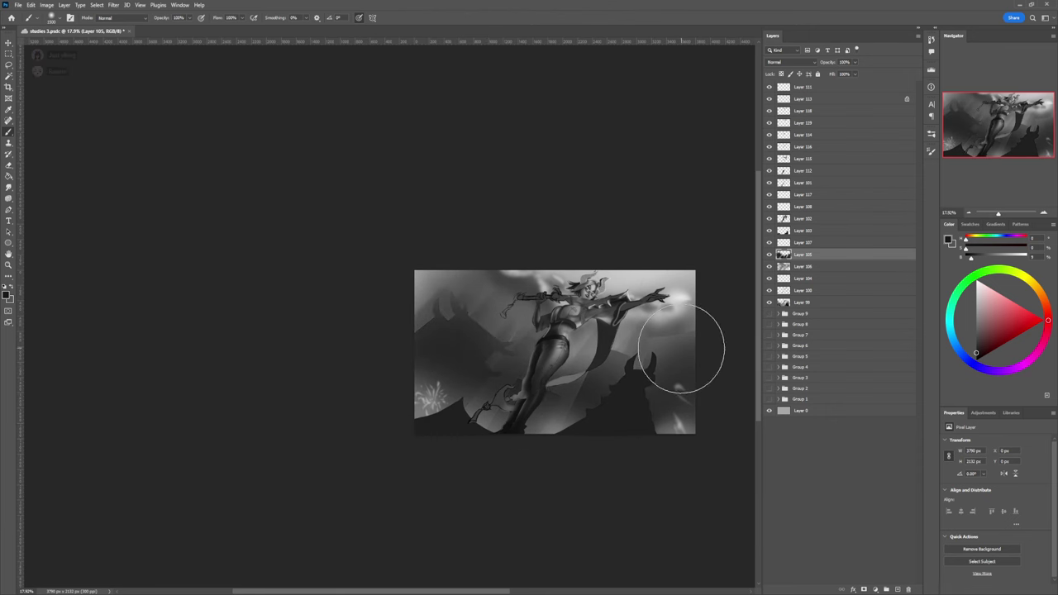
pyautogui.click(803, 267)
pyautogui.hotkey('ctrl', 'alt', 'shift', 'n')
pyautogui.moveTo(978, 297); pyautogui.dragTo(979, 287)
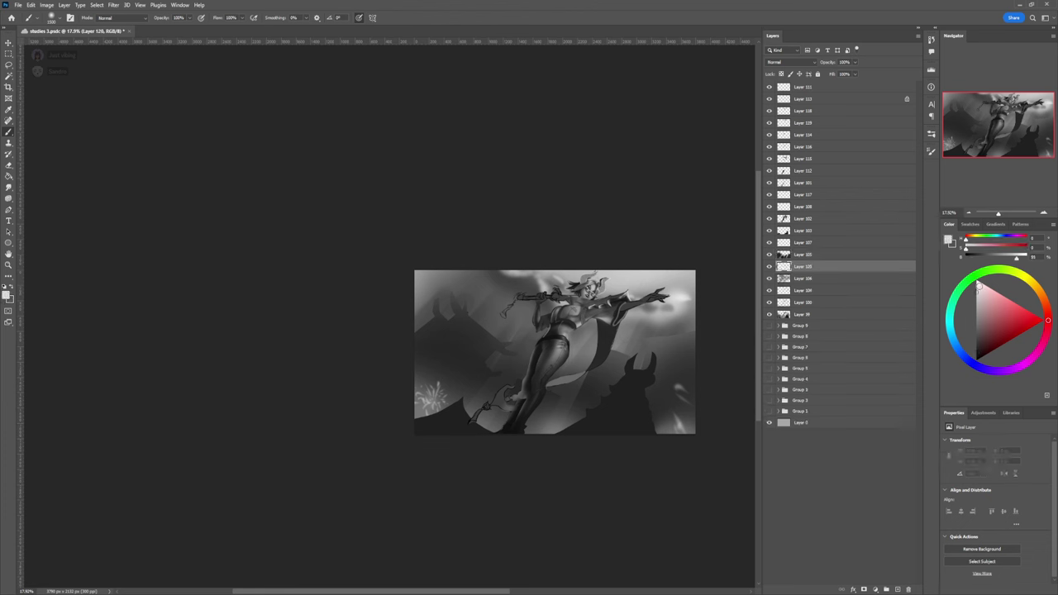
pyautogui.press(']')
pyautogui.press(']')
pyautogui.press(']')
pyautogui.moveTo(671, 329); pyautogui.dragTo(629, 331)
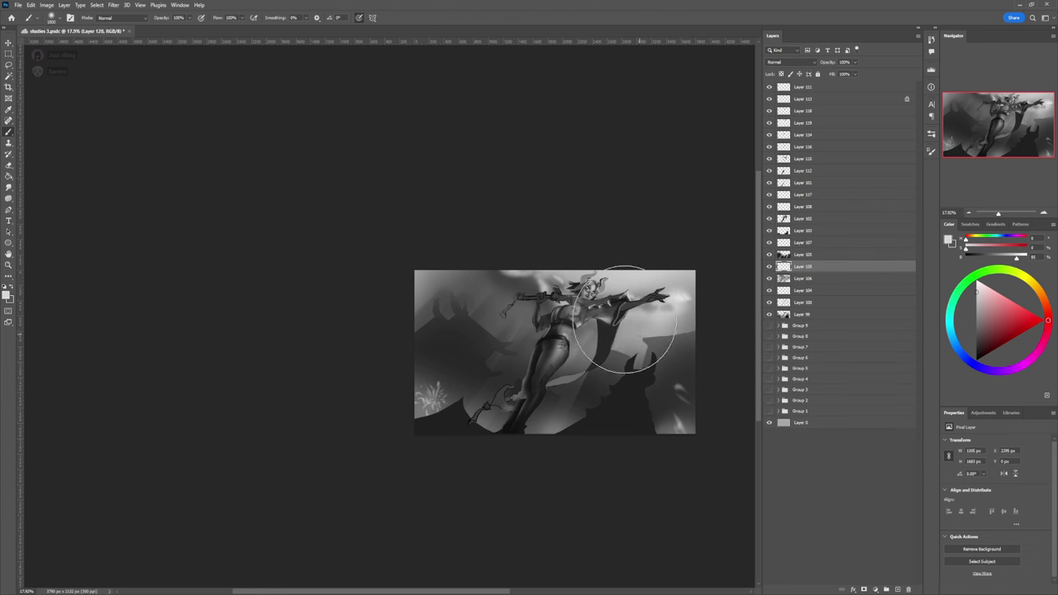
pyautogui.moveTo(578, 293)
pyautogui.mouseDown()
pyautogui.moveTo(549, 256)
pyautogui.moveTo(575, 296)
pyautogui.moveTo(529, 266)
pyautogui.moveTo(542, 271)
pyautogui.moveTo(542, 290)
pyautogui.moveTo(505, 299)
pyautogui.moveTo(528, 317)
pyautogui.moveTo(498, 297)
pyautogui.moveTo(533, 319)
pyautogui.mouseUp()
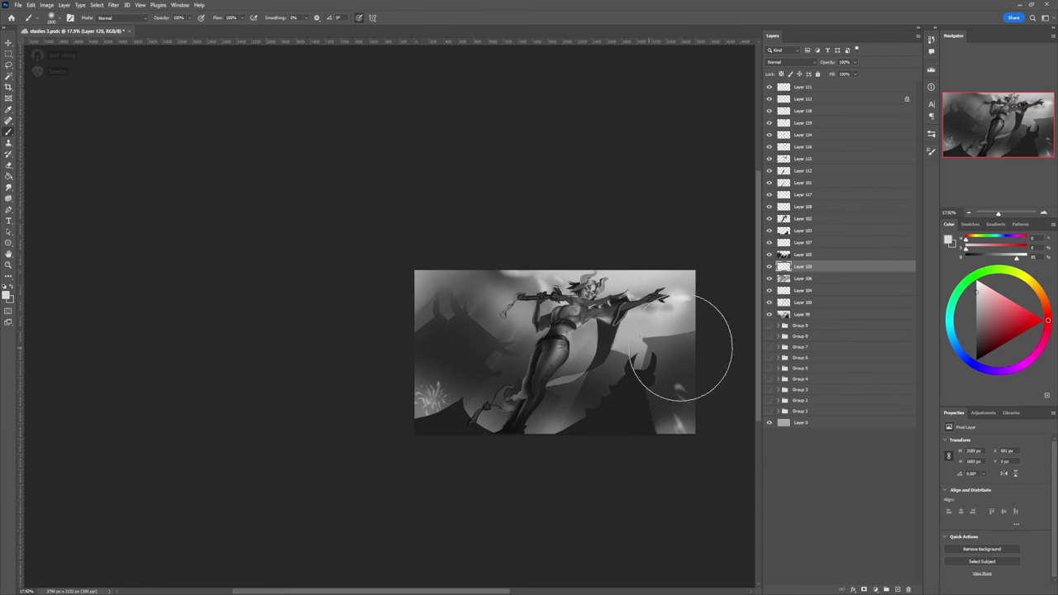
pyautogui.moveTo(463, 284)
pyautogui.mouseDown()
pyautogui.moveTo(656, 338)
pyautogui.moveTo(672, 330)
pyautogui.moveTo(625, 389)
pyautogui.moveTo(589, 366)
pyautogui.mouseUp()
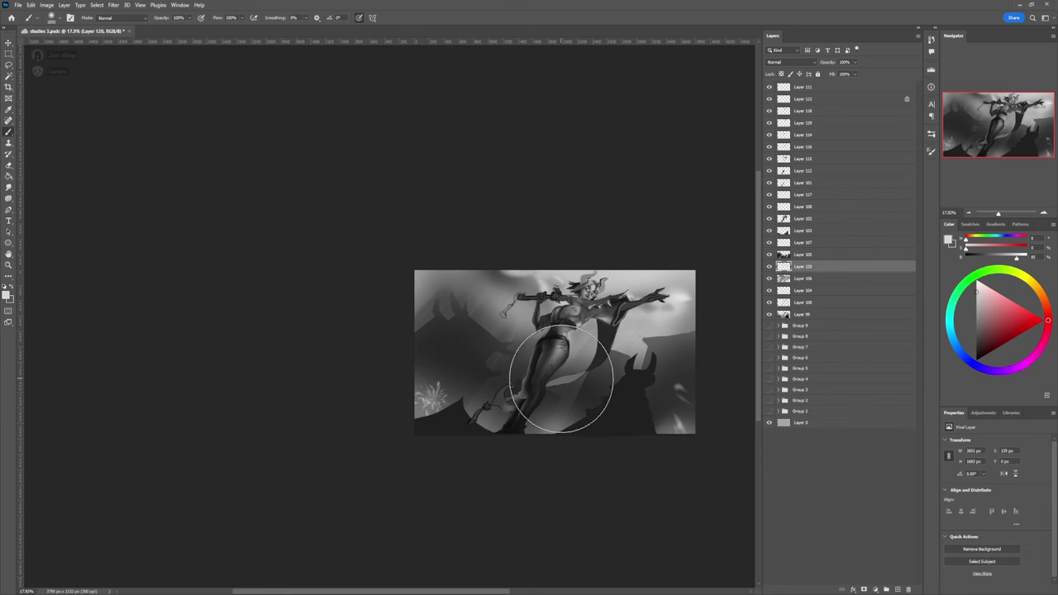
# Step: Undo the last glow stroke and brush light behind the character's legs and along the painting's lower edge
pyautogui.hotkey('ctrl', 'z')
pyautogui.moveTo(538, 405); pyautogui.dragTo(514, 382)
pyautogui.moveTo(553, 433); pyautogui.dragTo(607, 424)
pyautogui.moveTo(503, 443); pyautogui.dragTo(511, 445)
# Step: On Layer 111, load Layer 102's outline as a selection and subtract the legs, outstretched arm and lower weapon with the Lasso
pyautogui.scroll(1, 512, 445)
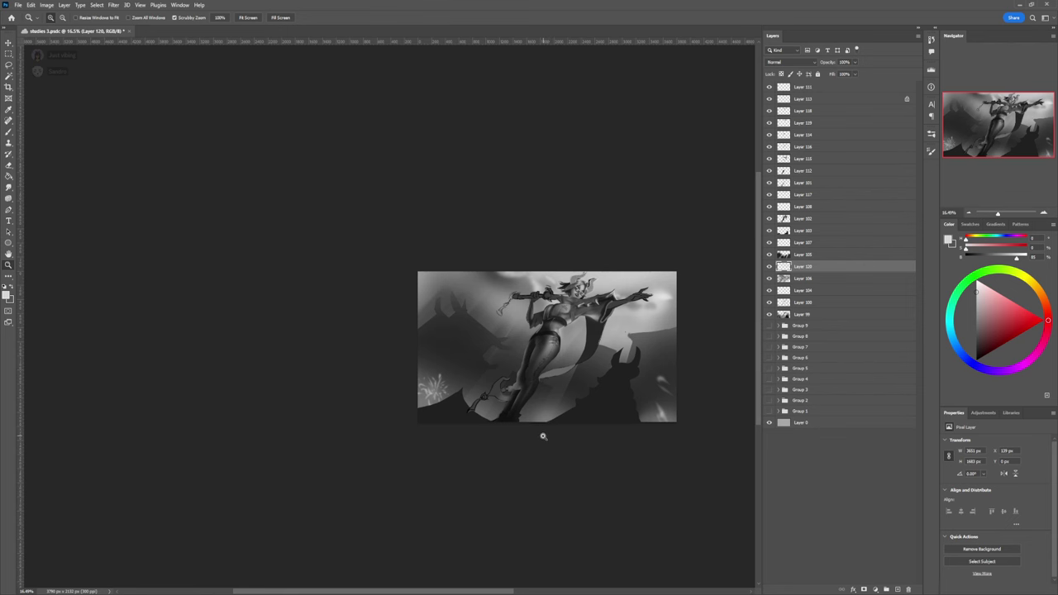
pyautogui.scroll(-1, 541, 430)
pyautogui.scroll(5, 573, 427)
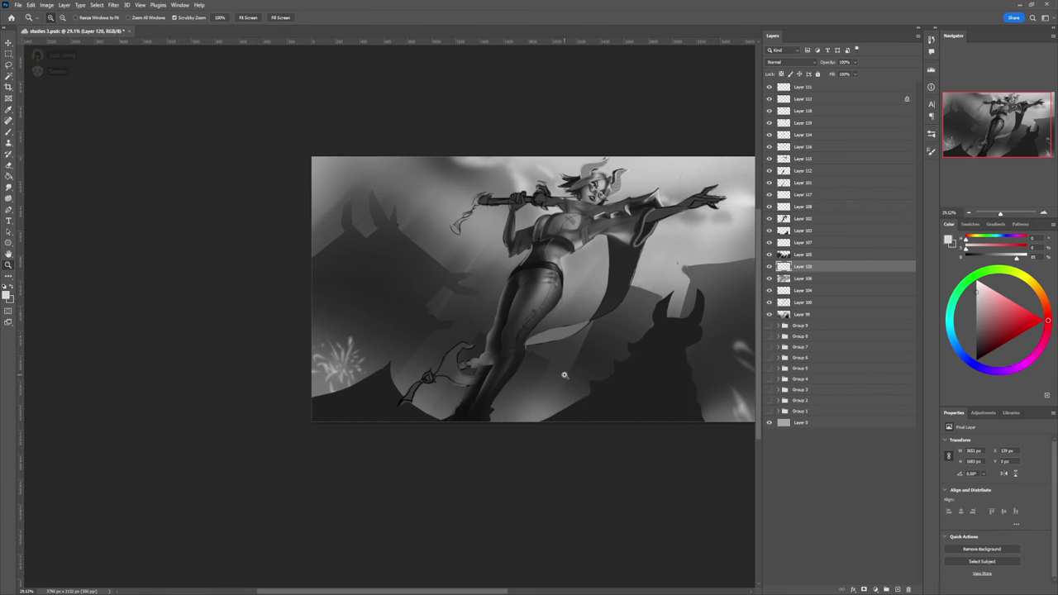
pyautogui.scroll(-2, 564, 374)
pyautogui.scroll(2, 574, 378)
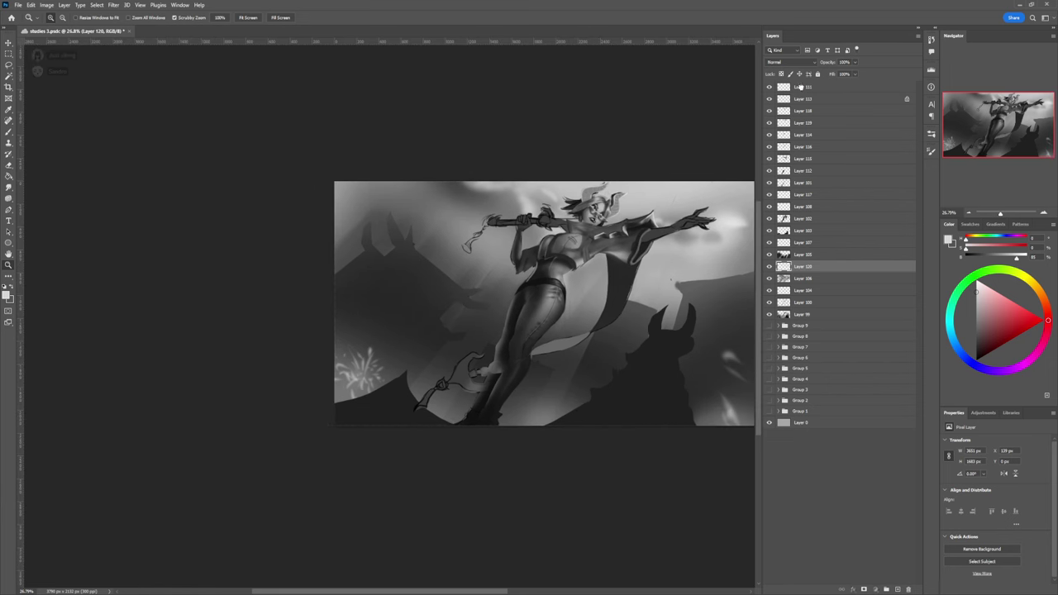
pyautogui.click(800, 86)
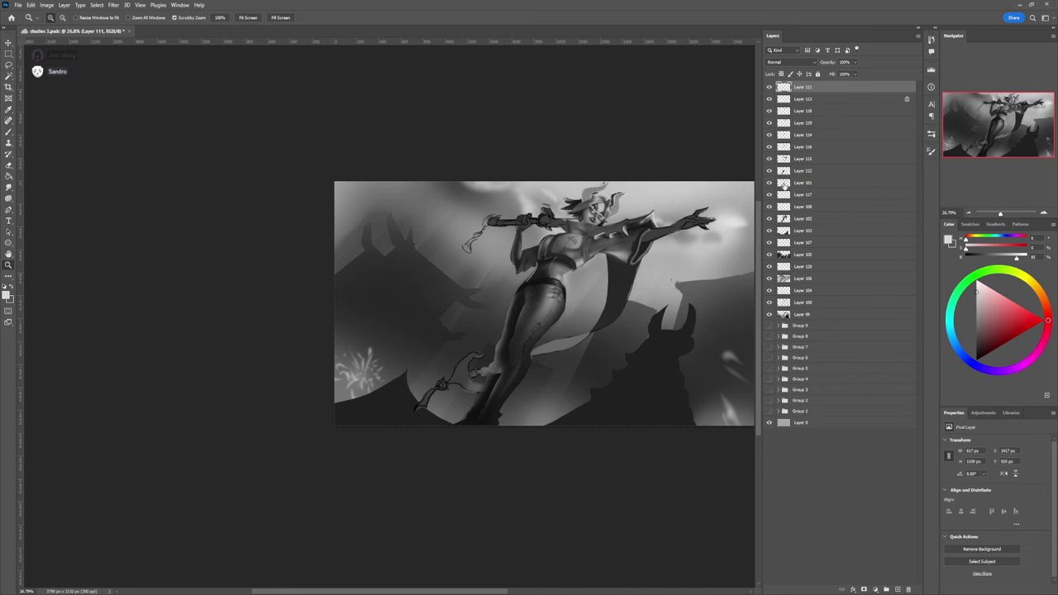
pyautogui.keyDown('ctrl'); pyautogui.click(784, 220); pyautogui.keyUp('ctrl')
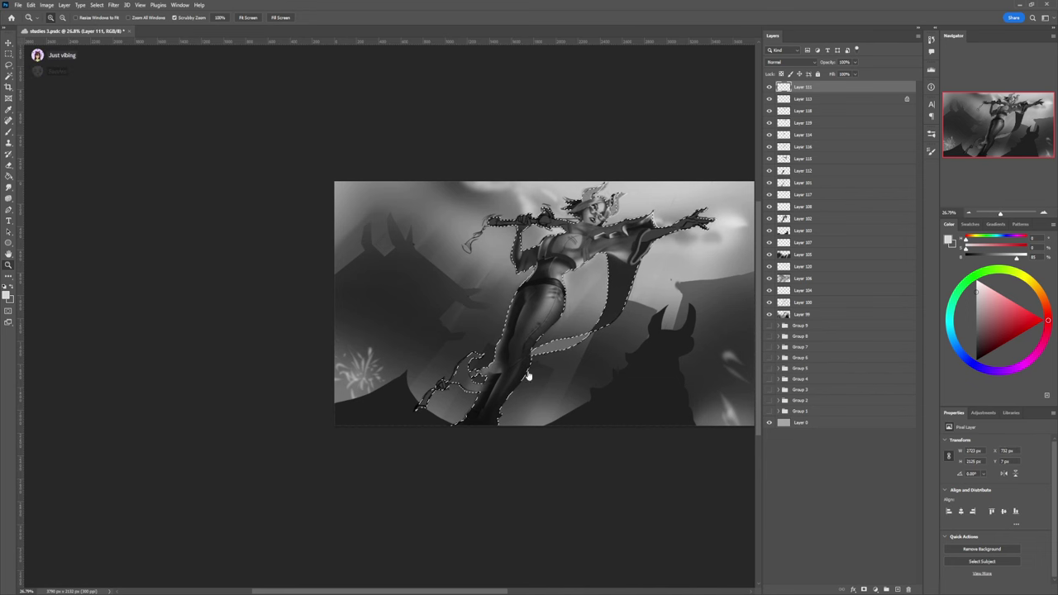
pyautogui.press('l')
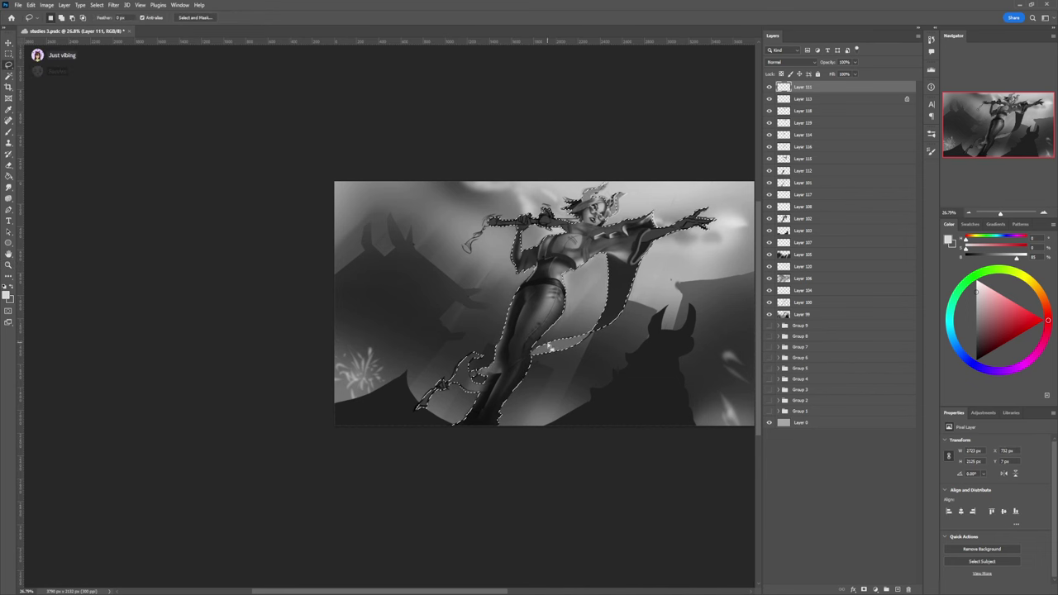
pyautogui.moveTo(541, 345)
pyautogui.mouseDown()
pyautogui.moveTo(517, 367)
pyautogui.moveTo(499, 366)
pyautogui.moveTo(494, 332)
pyautogui.moveTo(567, 272)
pyautogui.moveTo(572, 324)
pyautogui.moveTo(532, 355)
pyautogui.mouseUp()
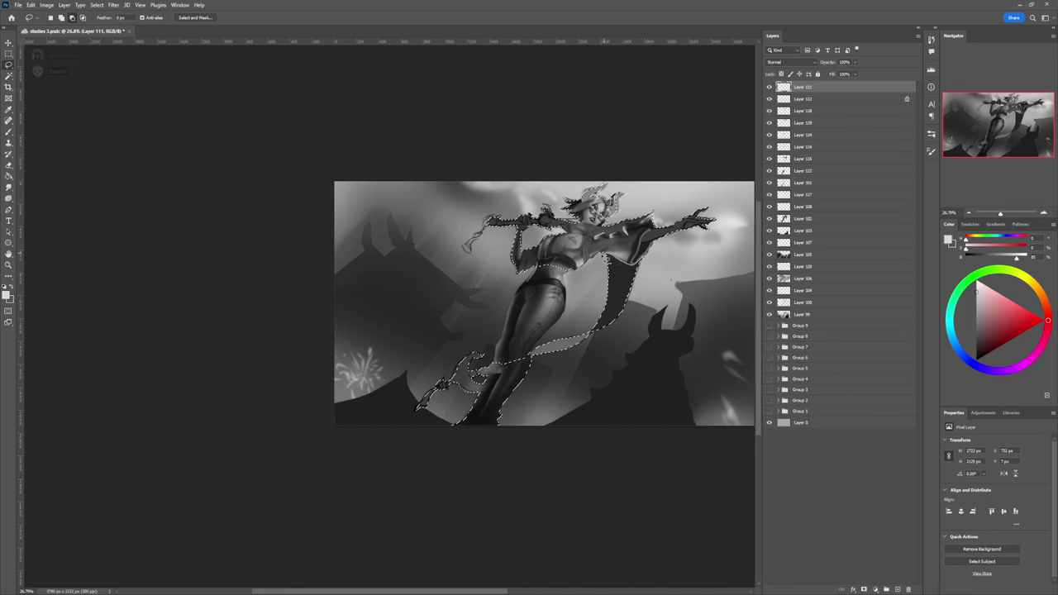
pyautogui.moveTo(621, 203)
pyautogui.mouseDown()
pyautogui.moveTo(714, 204)
pyautogui.moveTo(718, 214)
pyautogui.mouseUp()
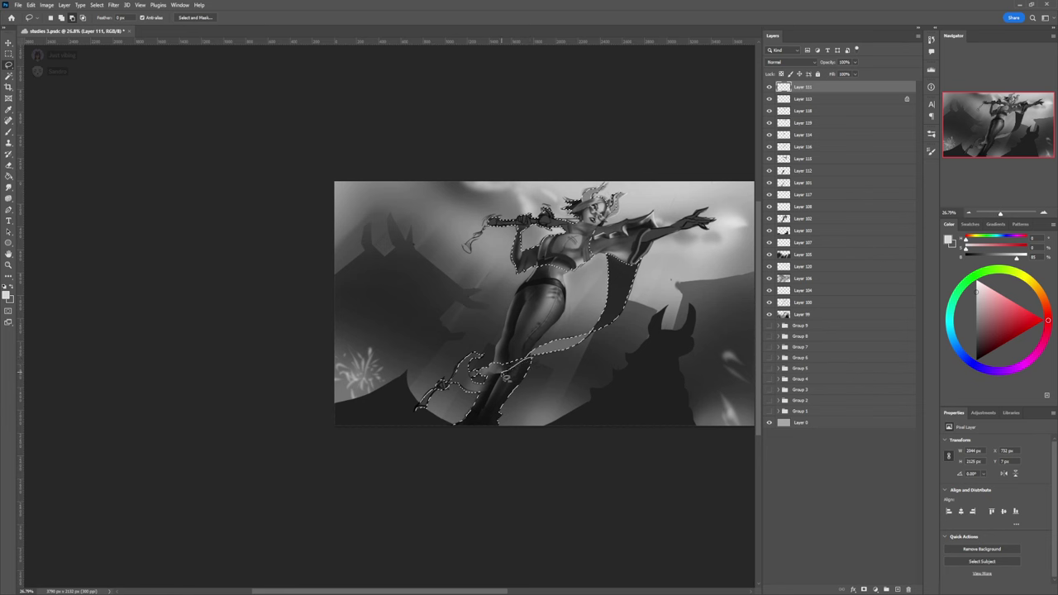
pyautogui.moveTo(493, 349)
pyautogui.mouseDown()
pyautogui.moveTo(417, 450)
pyautogui.moveTo(549, 357)
pyautogui.mouseUp()
# Step: Try a 27% grey brush stroke on the hanging cloth inside the selection, and undo it
pyautogui.press('b')
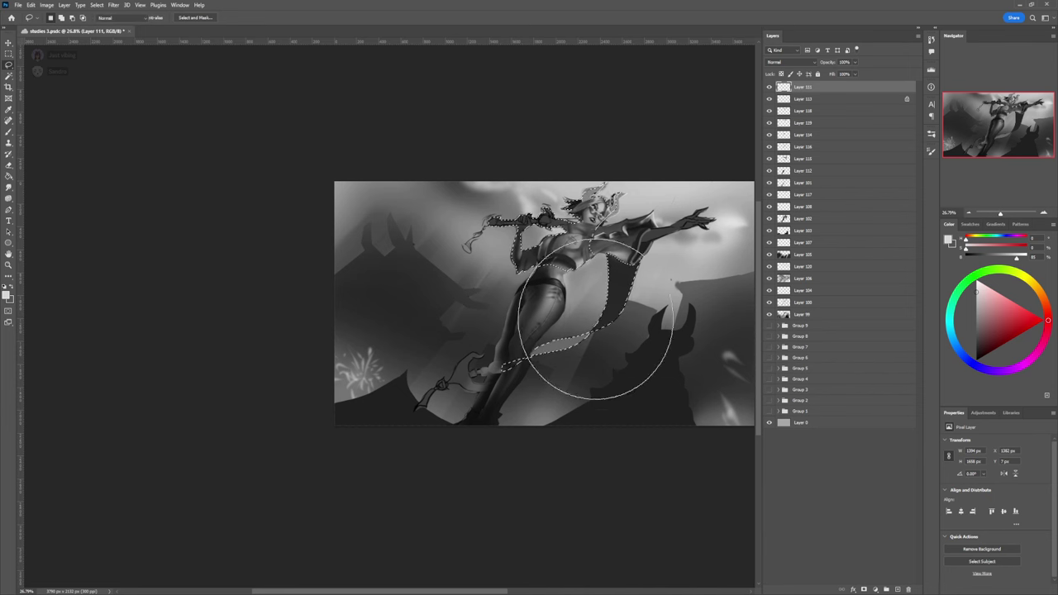
pyautogui.click(976, 296)
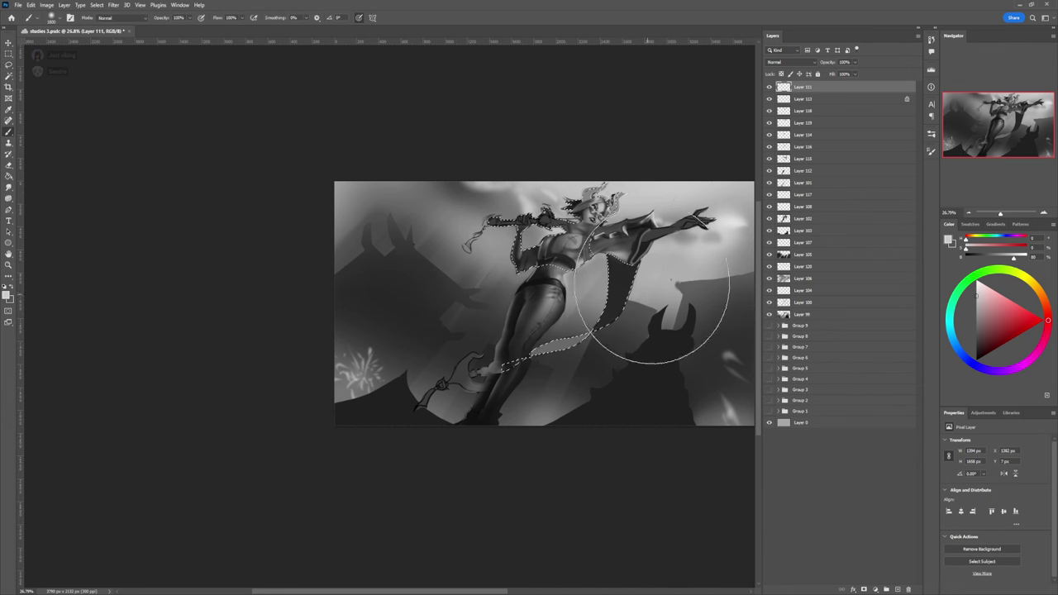
pyautogui.press('[')
pyautogui.press('[')
pyautogui.press('[')
pyautogui.press('[')
pyautogui.press('[')
pyautogui.press('[')
pyautogui.press('[')
pyautogui.press('[')
pyautogui.press('[')
pyautogui.press('[')
pyautogui.press('[')
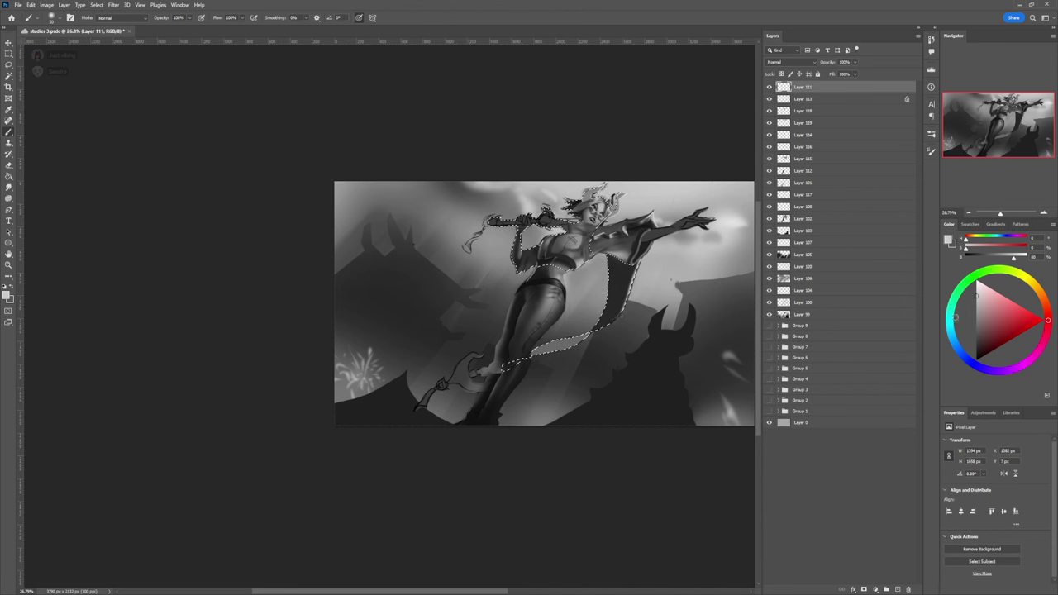
pyautogui.moveTo(975, 321); pyautogui.dragTo(976, 339)
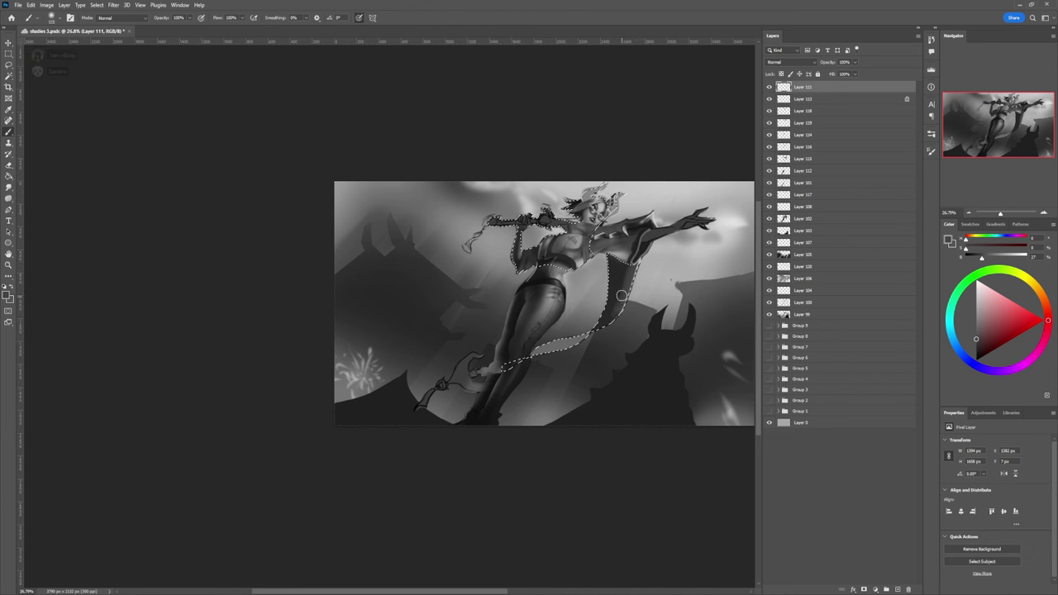
pyautogui.hotkey('ctrl', 'z')
# Step: Brush about 15% dark grey over the hanging cloth and its trailing ribbon inside the selection
pyautogui.press(']')
pyautogui.press(']')
pyautogui.press(']')
pyautogui.press(']')
pyautogui.press(']')
pyautogui.press(']')
pyautogui.press(']')
pyautogui.press(']')
pyautogui.press(']')
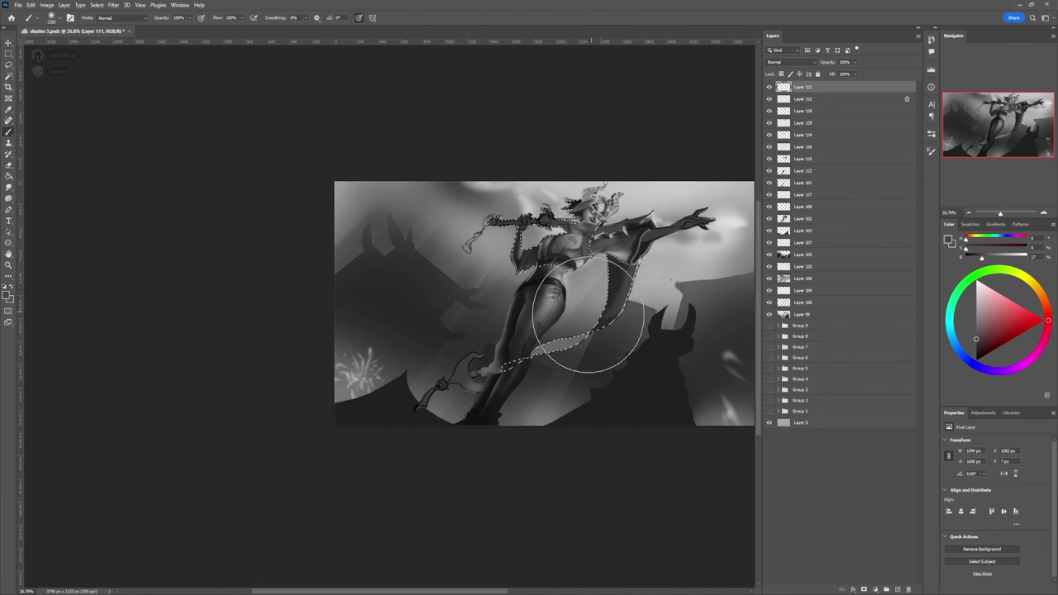
pyautogui.click(964, 343)
pyautogui.moveTo(965, 343); pyautogui.dragTo(965, 345)
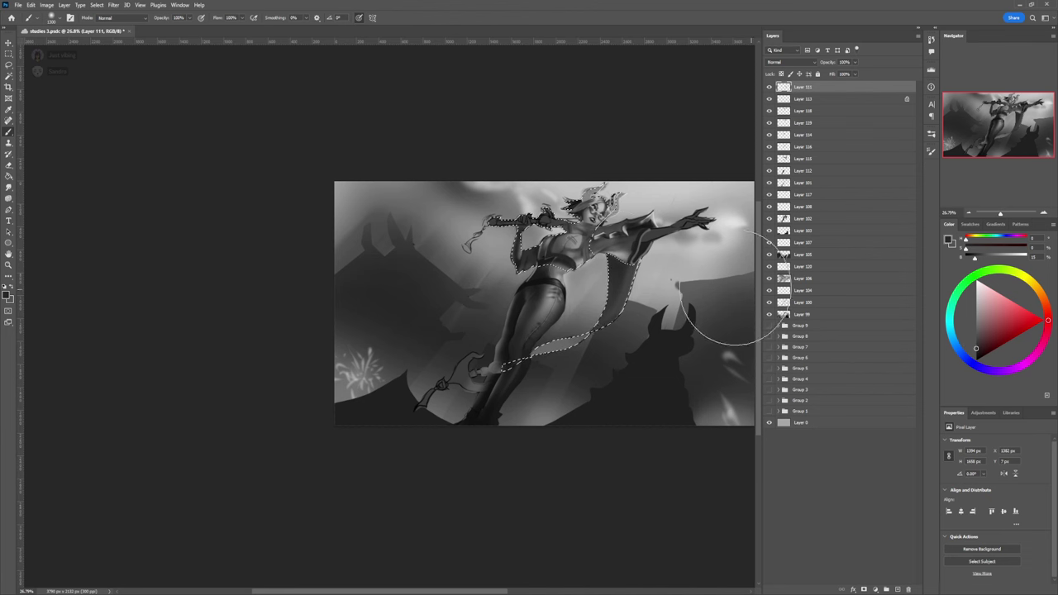
pyautogui.press('[')
pyautogui.press('[')
pyautogui.press('[')
pyautogui.press('[')
pyautogui.press('[')
pyautogui.moveTo(609, 266)
pyautogui.mouseDown()
pyautogui.moveTo(620, 243)
pyautogui.moveTo(616, 263)
pyautogui.mouseUp()
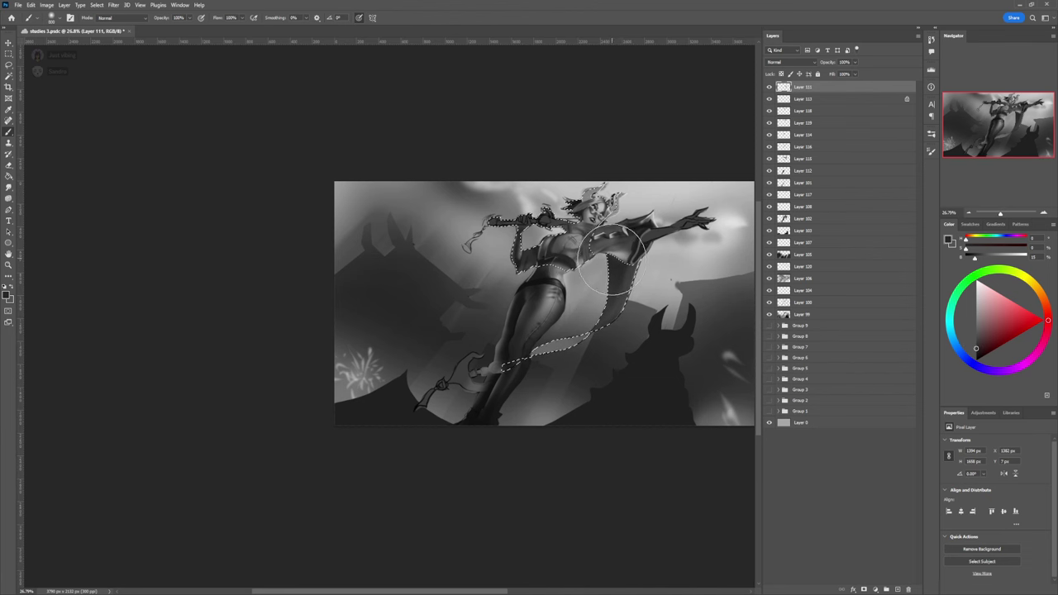
# Step: Subtract the upper body from the selection with the Lasso and brush dark grey down the hanging cloth into the ribbon
pyautogui.press('l')
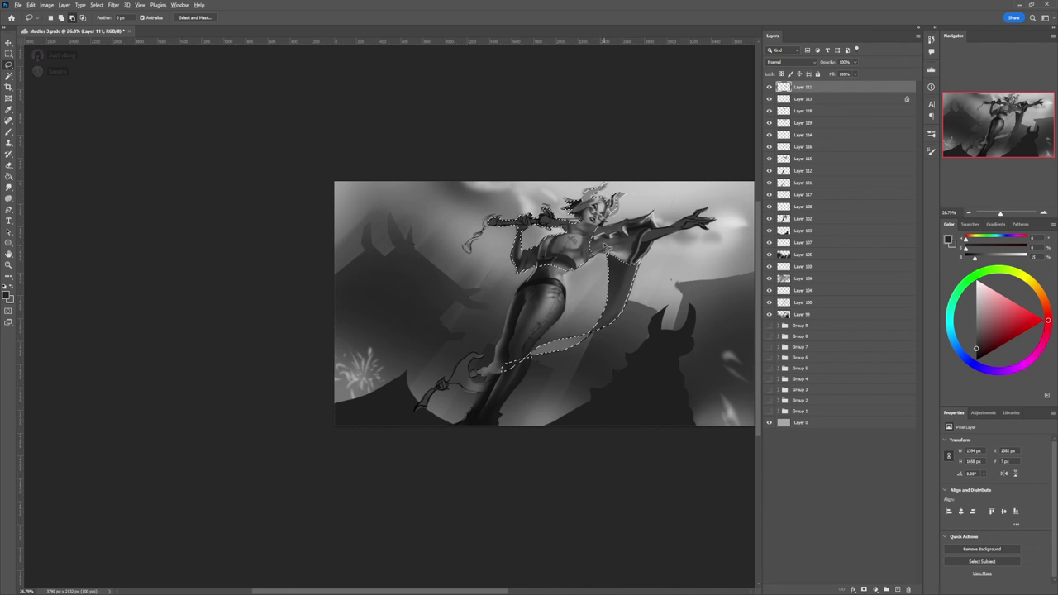
pyautogui.moveTo(605, 251)
pyautogui.mouseDown()
pyautogui.moveTo(489, 185)
pyautogui.moveTo(656, 232)
pyautogui.mouseUp()
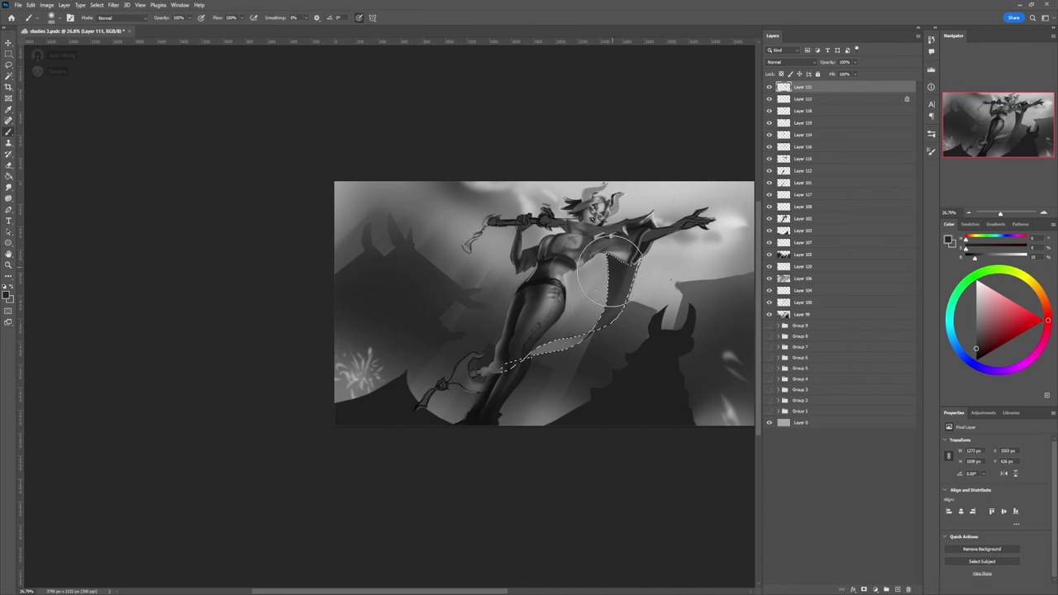
pyautogui.press('b')
pyautogui.press(']')
pyautogui.press(']')
pyautogui.press(']')
pyautogui.press(']')
pyautogui.press(']')
pyautogui.press(']')
pyautogui.moveTo(609, 253)
pyautogui.mouseDown()
pyautogui.moveTo(595, 315)
pyautogui.moveTo(572, 339)
pyautogui.mouseUp()
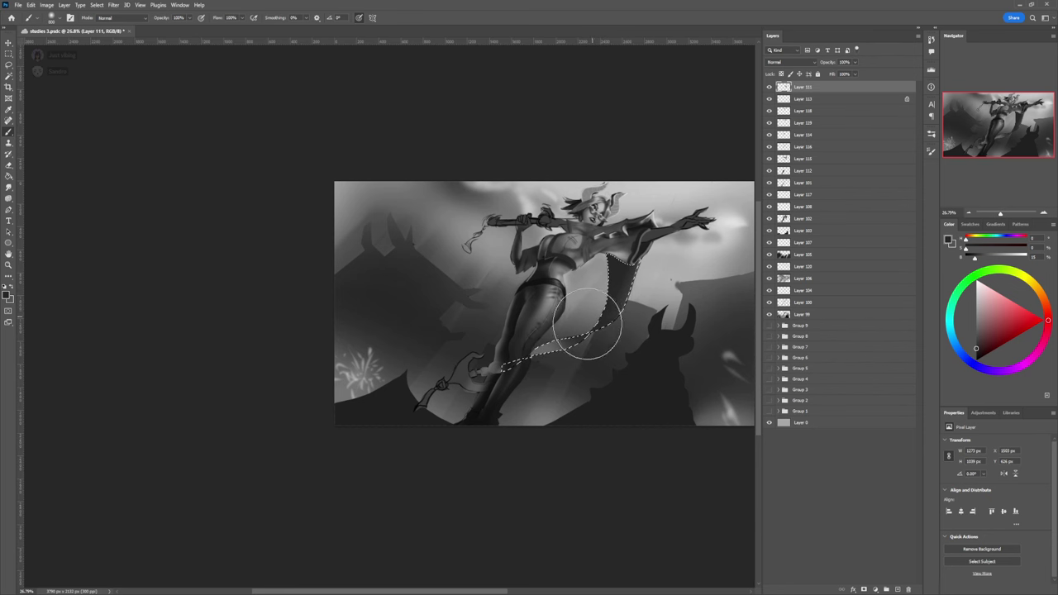
pyautogui.moveTo(586, 329); pyautogui.dragTo(549, 339)
# Step: Brush soft 66% grey light along the lower ribbon and deselect
pyautogui.press('[')
pyautogui.press('[')
pyautogui.press('[')
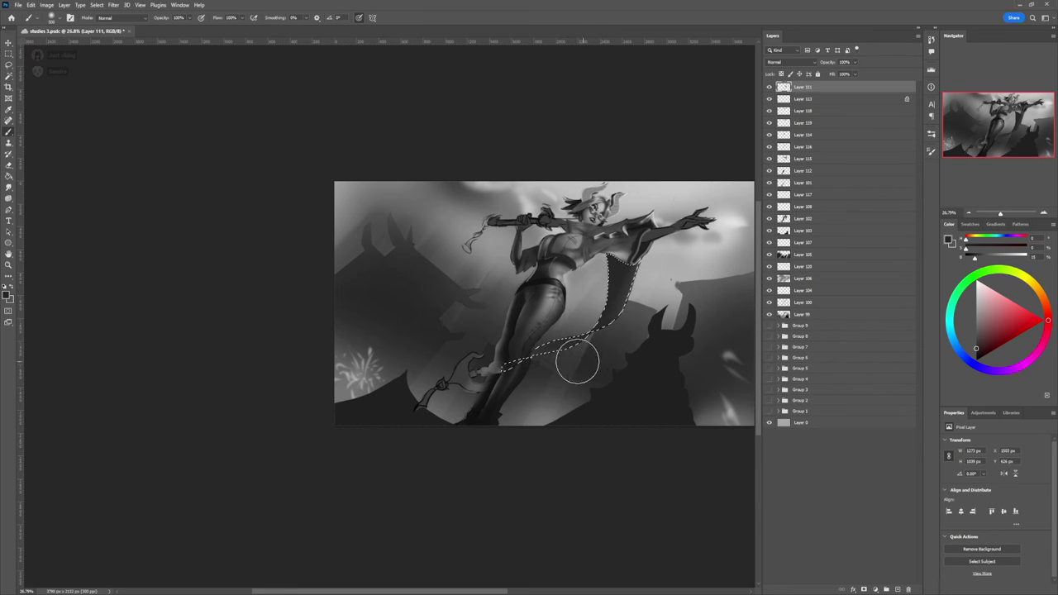
pyautogui.click(976, 308)
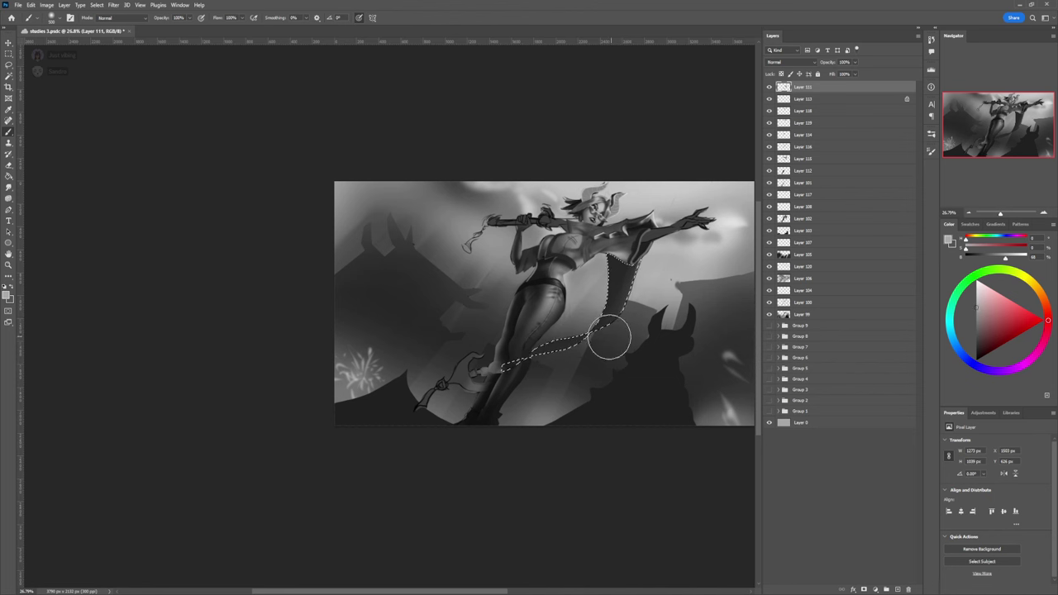
pyautogui.moveTo(609, 338)
pyautogui.mouseDown()
pyautogui.moveTo(567, 363)
pyautogui.moveTo(579, 365)
pyautogui.mouseUp()
pyautogui.press(']')
pyautogui.press(']')
pyautogui.press(']')
pyautogui.press('[')
pyautogui.press('[')
pyautogui.press('[')
pyautogui.press('[')
pyautogui.press('[')
pyautogui.press('[')
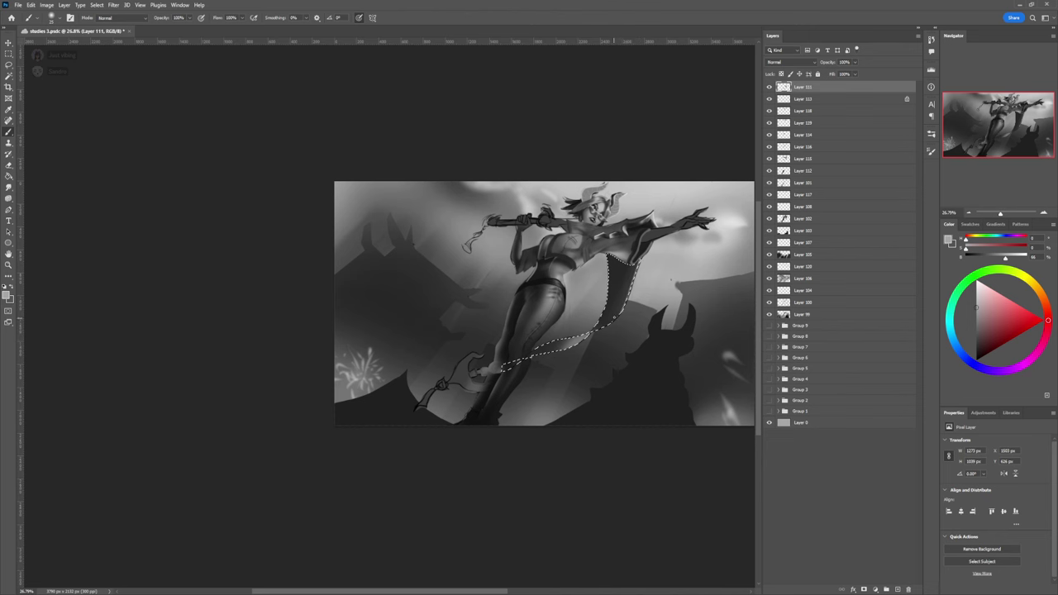
pyautogui.press('h')
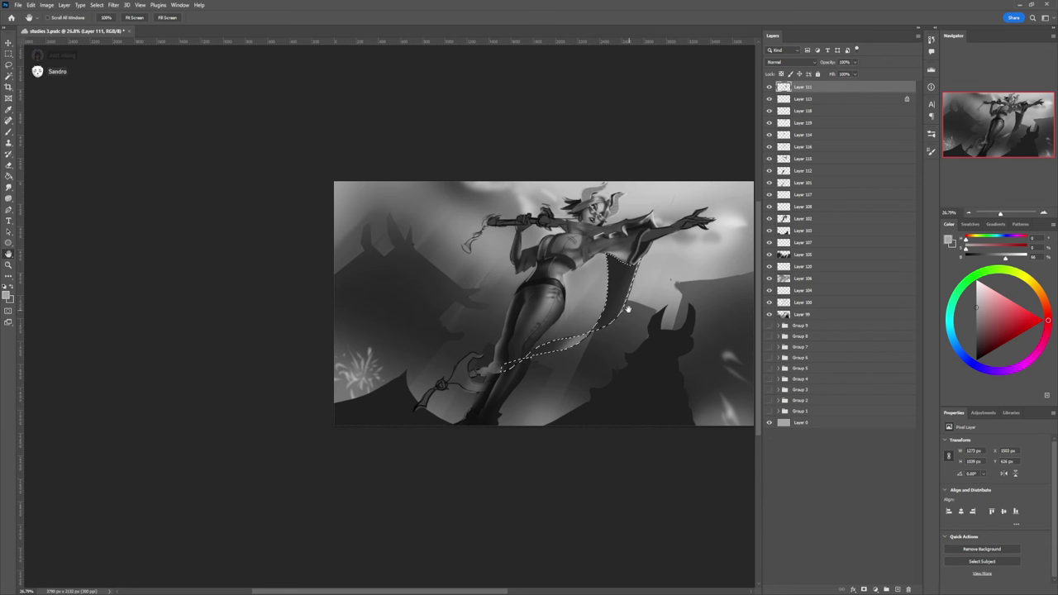
pyautogui.press('b')
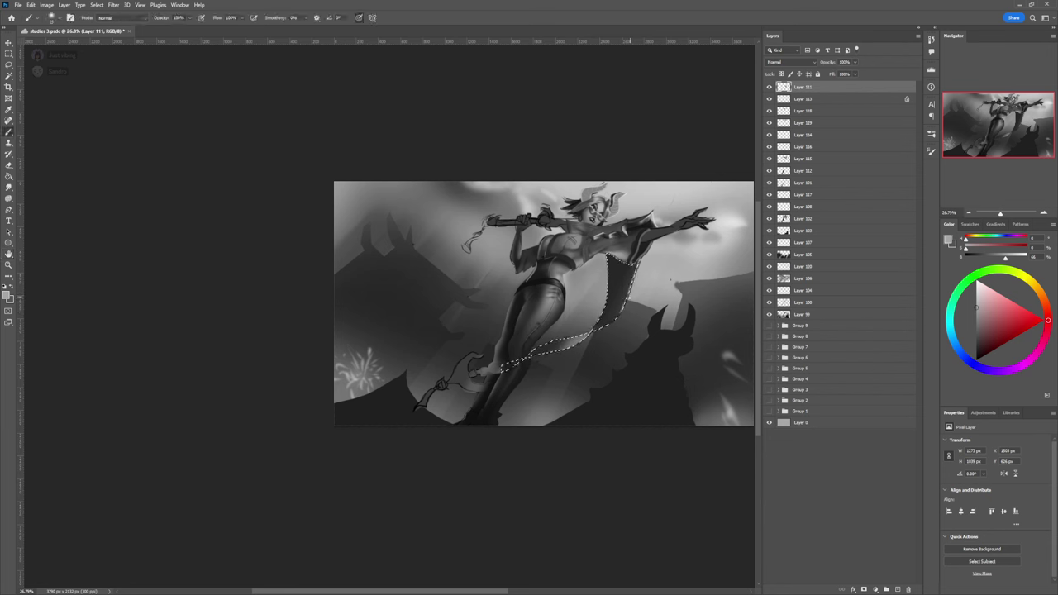
pyautogui.hotkey('ctrl', 'd')
# Step: Paint a thin 87% grey highlight along the outer edge of the cloth and ribbon, blending its lower end with sampled tones
pyautogui.click(978, 291)
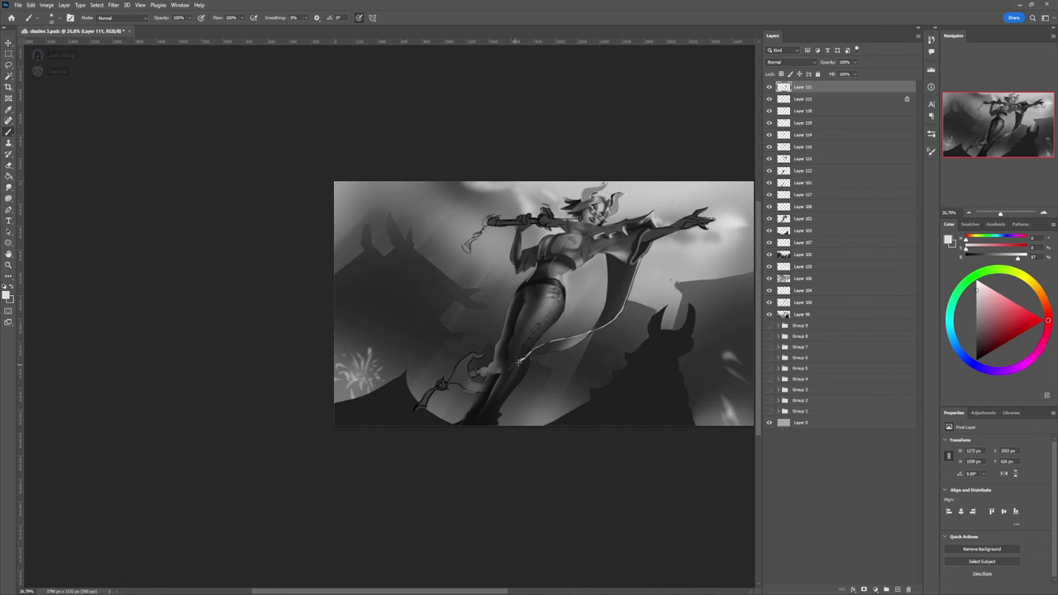
pyautogui.keyDown('alt'); pyautogui.click(510, 365); pyautogui.keyUp('alt')
pyautogui.keyDown('alt'); pyautogui.click(527, 356); pyautogui.keyUp('alt')
pyautogui.keyDown('alt'); pyautogui.click(568, 316); pyautogui.keyUp('alt')
# Step: Shade the outer side of the hanging cloth with a 4% near-black brush
pyautogui.click(961, 345)
pyautogui.press('[')
pyautogui.press('[')
pyautogui.press('[')
pyautogui.press('[')
pyautogui.press('[')
pyautogui.press('[')
pyautogui.press('[')
pyautogui.press('[')
pyautogui.press('[')
pyautogui.click(976, 357)
pyautogui.press(']')
pyautogui.press(']')
pyautogui.press(']')
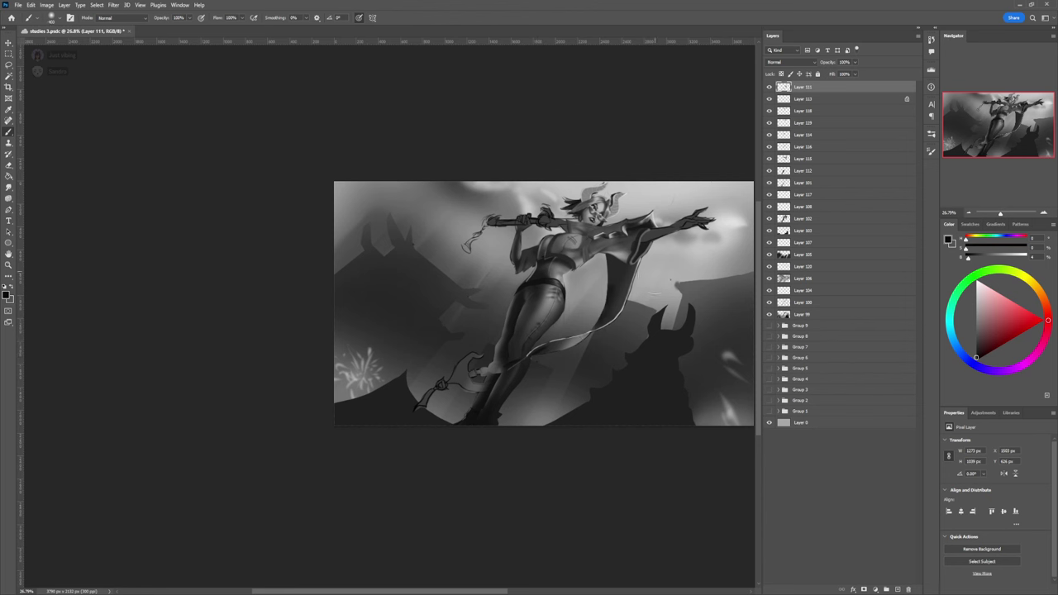
pyautogui.moveTo(634, 284); pyautogui.dragTo(626, 323)
# Step: Paint fold shading on the hanging cloth with a lighter dark grey and an 11% near-black
pyautogui.moveTo(975, 327); pyautogui.dragTo(976, 340)
pyautogui.moveTo(621, 269)
pyautogui.mouseDown()
pyautogui.moveTo(606, 250)
pyautogui.moveTo(617, 261)
pyautogui.mouseUp()
pyautogui.press('[')
pyautogui.press('[')
pyautogui.press('[')
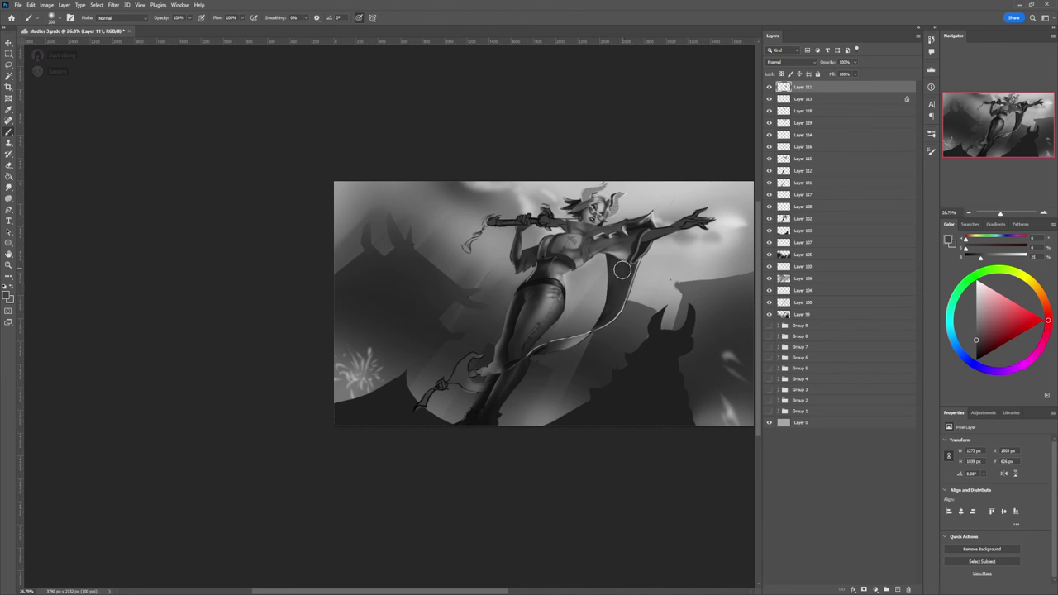
pyautogui.click(671, 347)
pyautogui.click(975, 345)
pyautogui.click(976, 351)
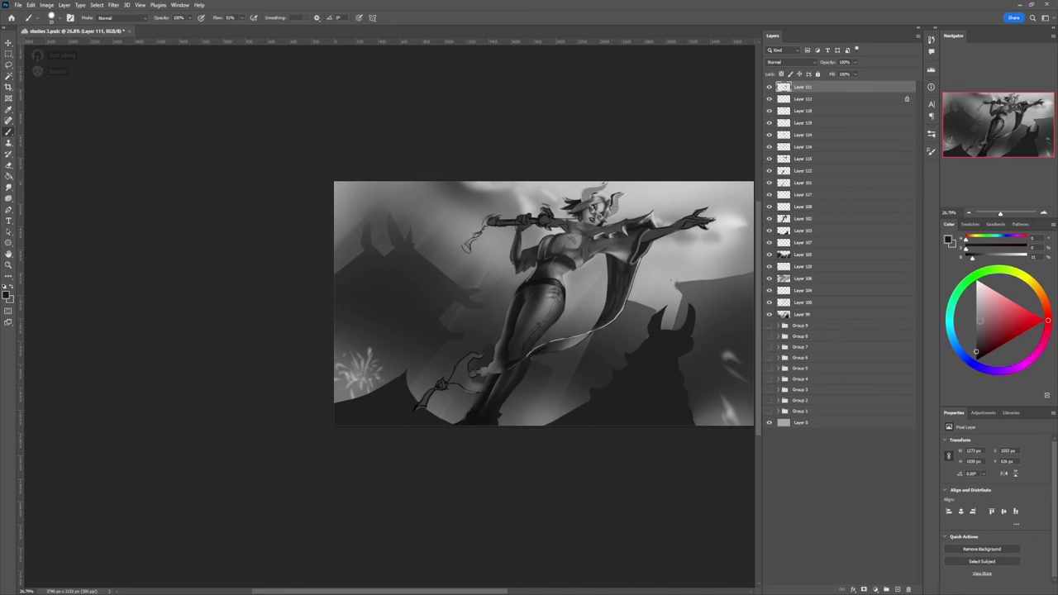
# Step: Add 52% grey fold highlights to the hanging cloth with a small brush
pyautogui.click(976, 319)
pyautogui.press('[')
pyautogui.press(']')
pyautogui.press('[')
pyautogui.hotkey('ctrl', 'space')
pyautogui.moveTo(546, 368); pyautogui.dragTo(493, 368)
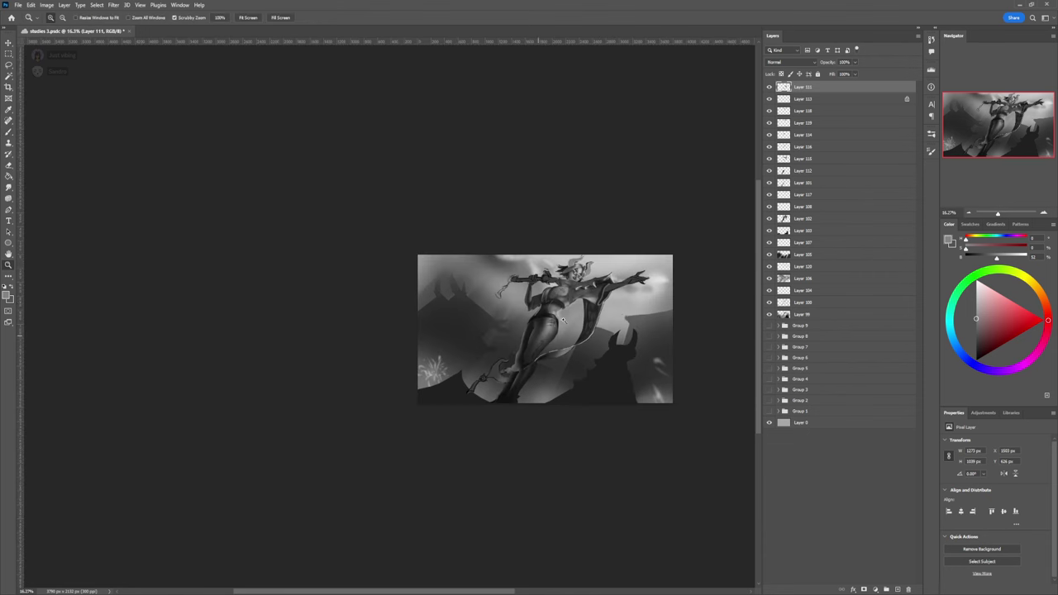
pyautogui.click(579, 394)
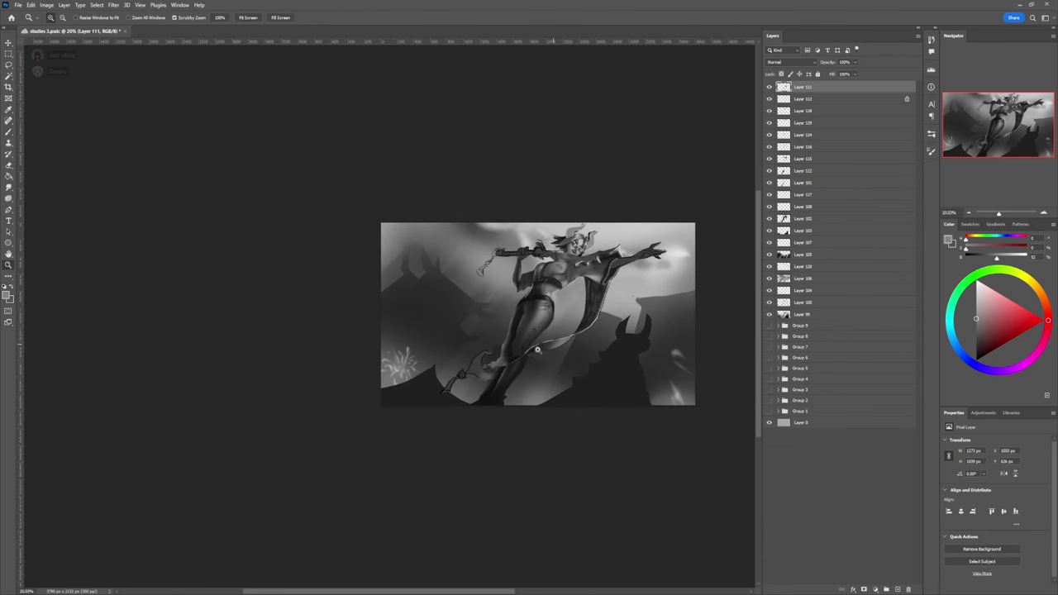
pyautogui.press('l')
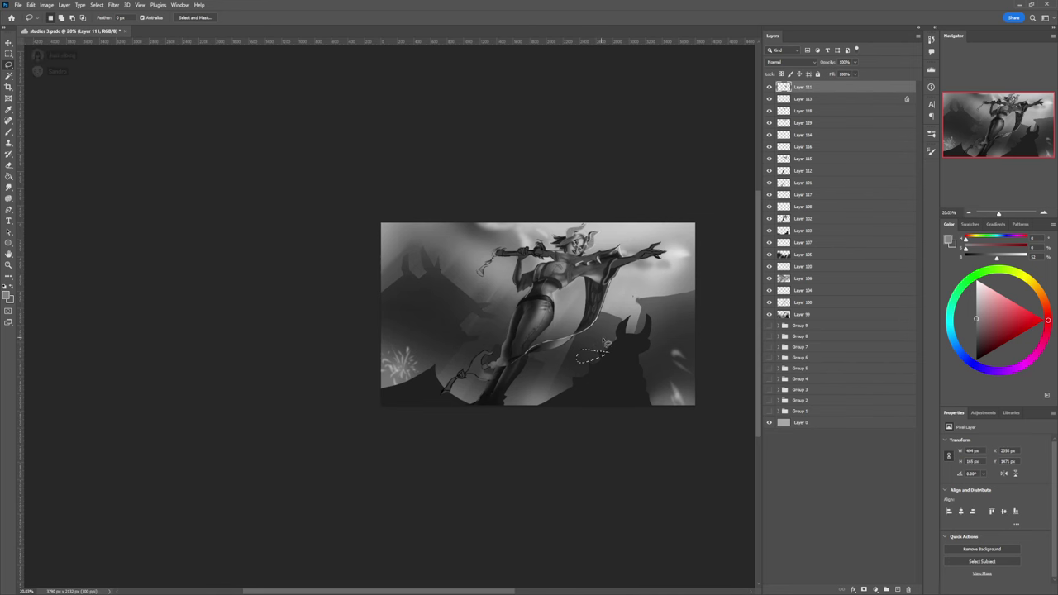
pyautogui.press('z')
pyautogui.moveTo(585, 342); pyautogui.dragTo(526, 344)
pyautogui.moveTo(629, 318); pyautogui.dragTo(668, 325)
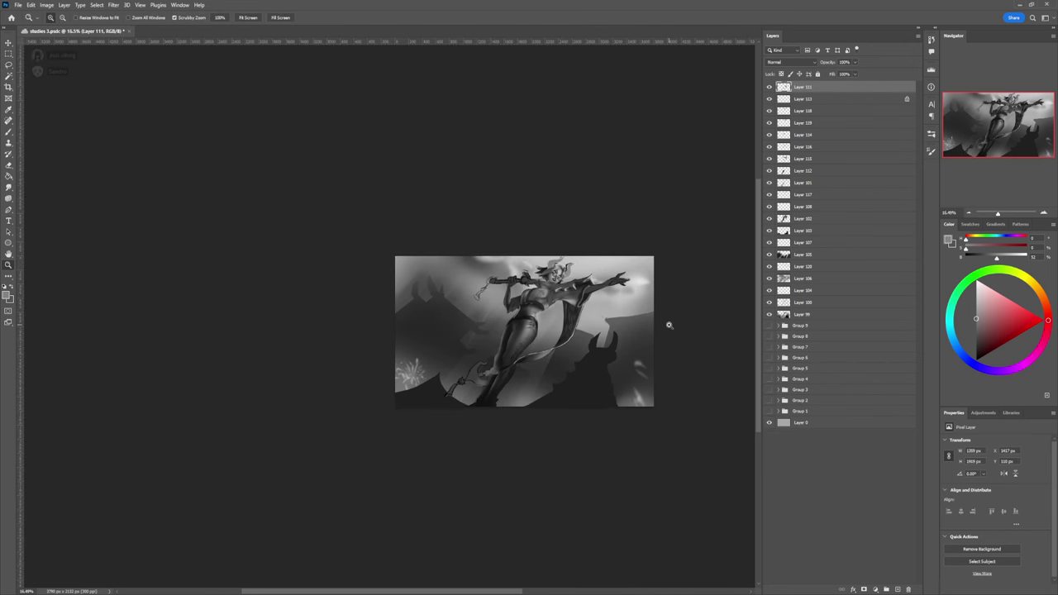
pyautogui.moveTo(578, 423); pyautogui.dragTo(665, 379)
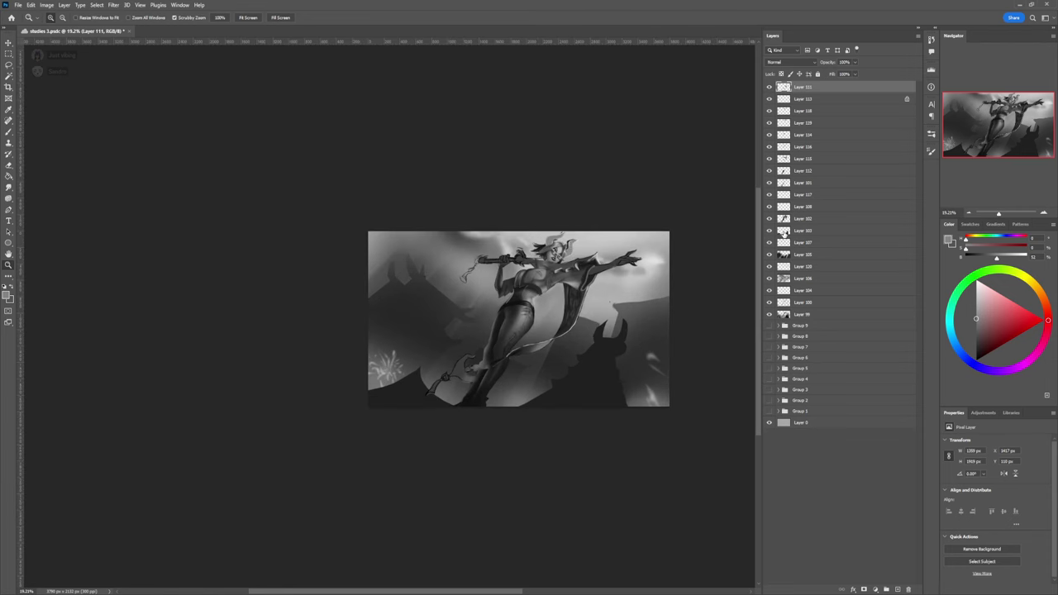
# Step: Load Layer 103's outline as a selection and brush a 52% grey rim light along the horned foreground silhouette's outer edge
pyautogui.keyDown('ctrl'); pyautogui.click(783, 233); pyautogui.keyUp('ctrl')
pyautogui.press('b')
pyautogui.press(']')
pyautogui.press(']')
pyautogui.press(']')
pyautogui.press(']')
pyautogui.press(']')
pyautogui.press(']')
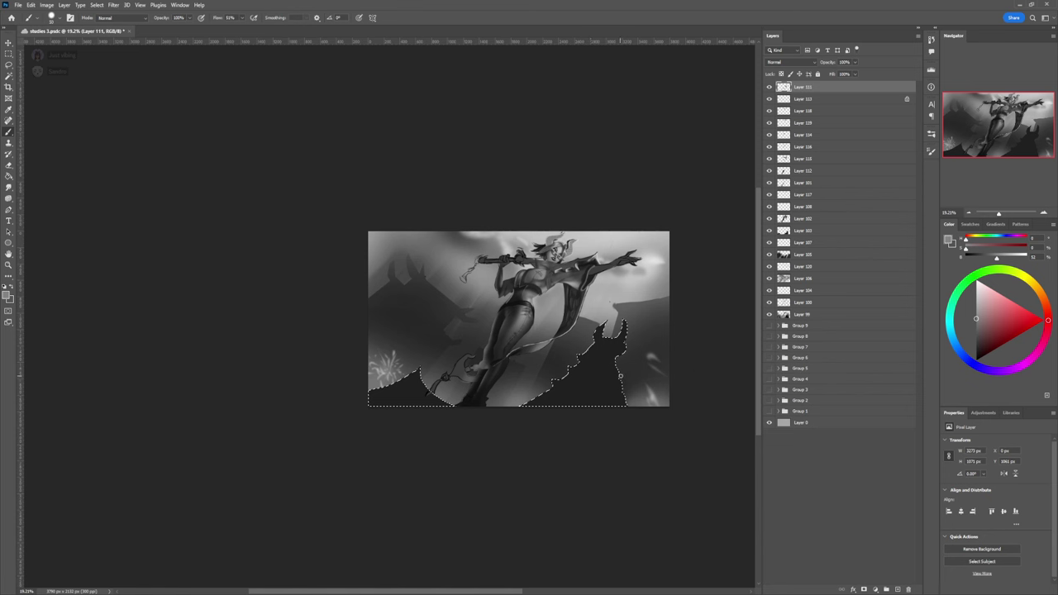
pyautogui.moveTo(622, 395); pyautogui.dragTo(618, 368)
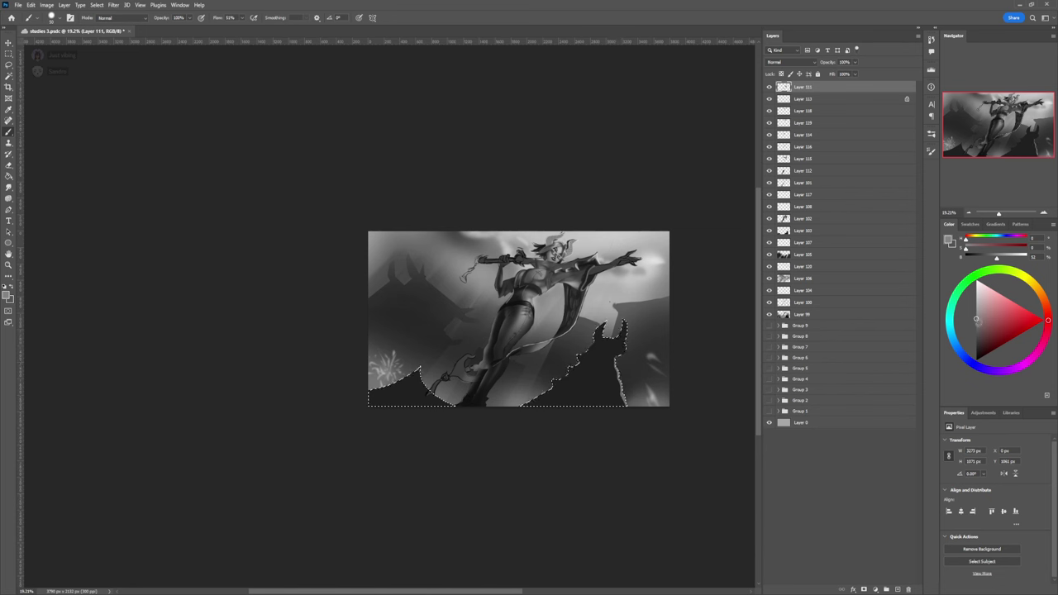
# Step: Paint dark grey panels inside the horned foreground silhouette, with lighter trim along their edges and 7% near-black shading
pyautogui.click(976, 345)
pyautogui.press(']')
pyautogui.press(']')
pyautogui.press(']')
pyautogui.press(']')
pyautogui.press(']')
pyautogui.press(']')
pyautogui.press('[')
pyautogui.press('[')
pyautogui.press('[')
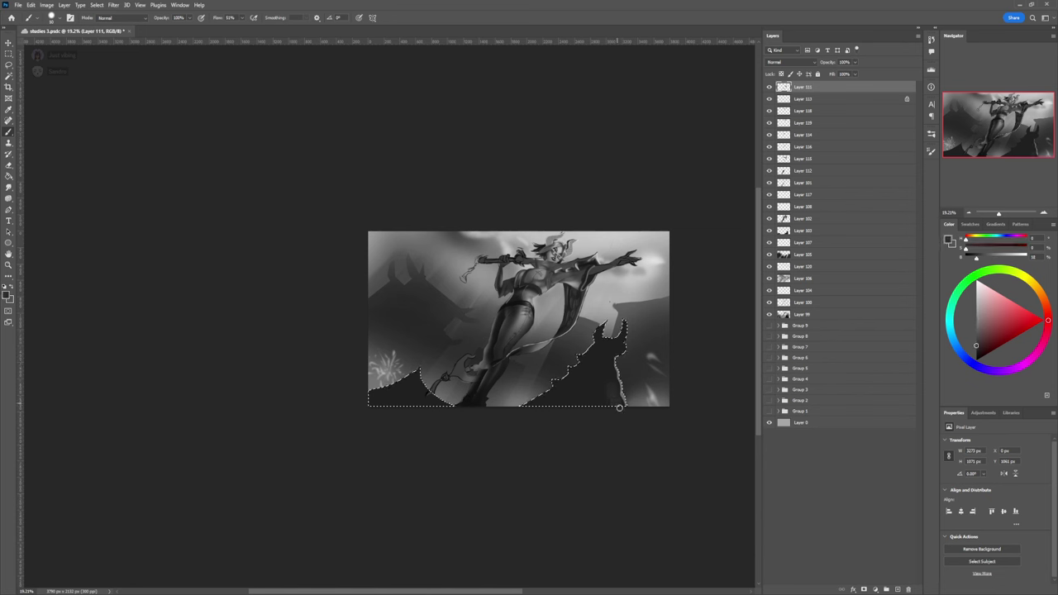
pyautogui.moveTo(620, 407); pyautogui.dragTo(611, 372)
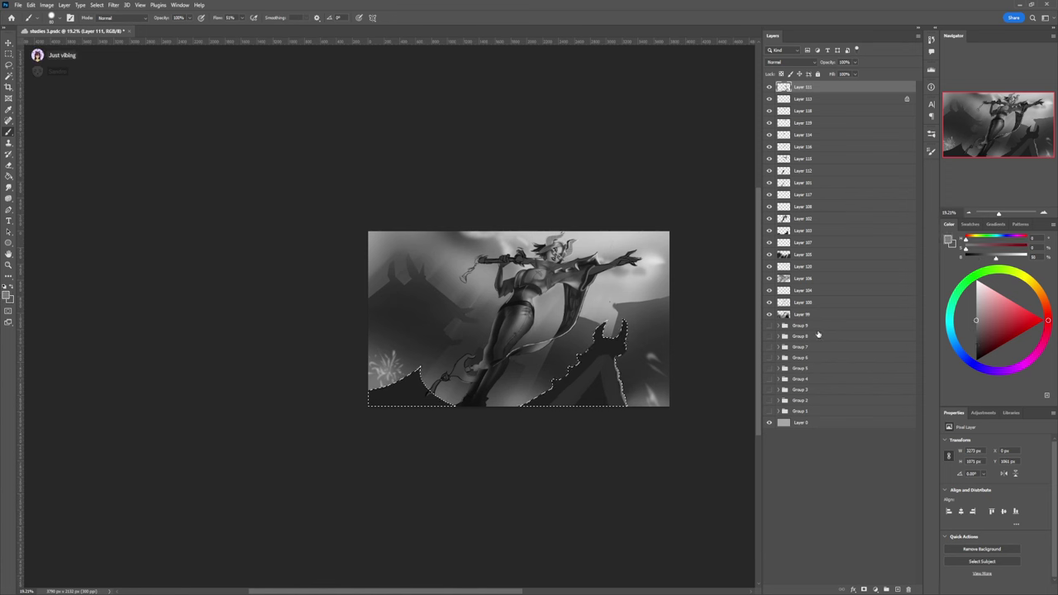
pyautogui.keyDown('alt'); pyautogui.click(596, 358); pyautogui.keyUp('alt')
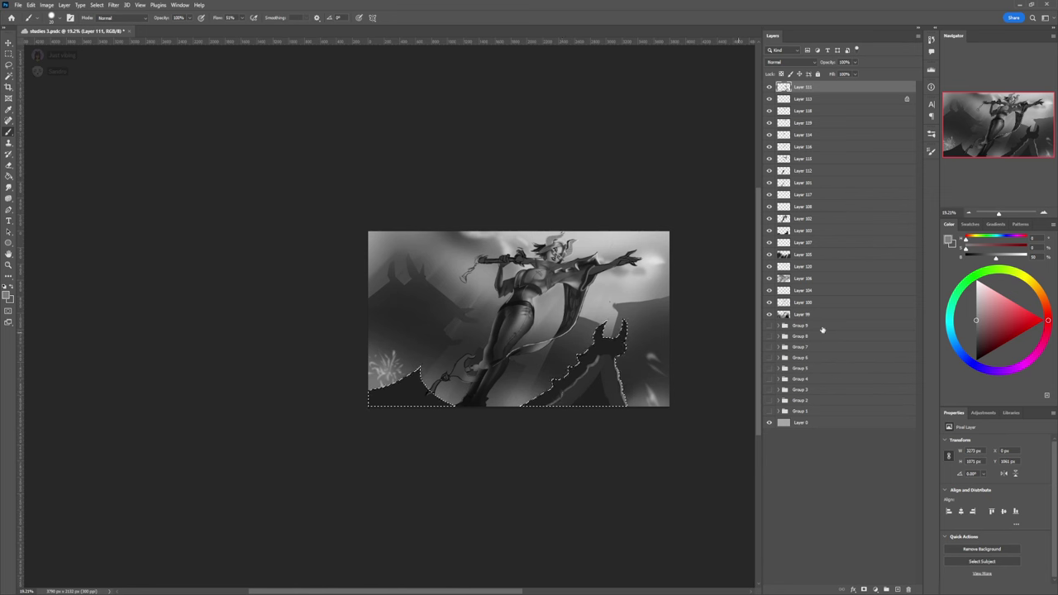
pyautogui.moveTo(975, 322); pyautogui.dragTo(976, 354)
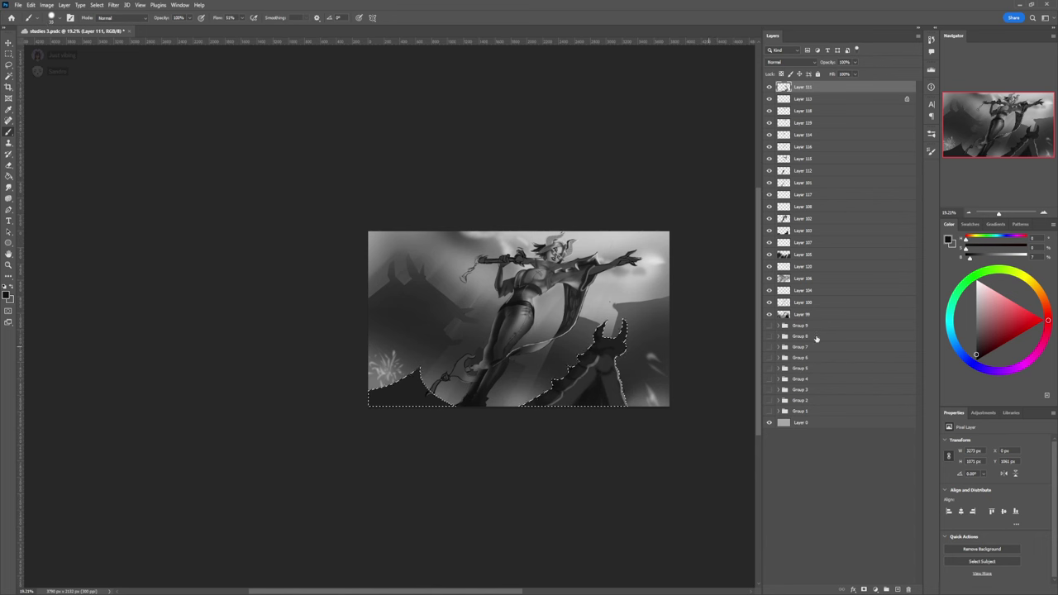
# Step: Paint a round 39% grey disc where the silhouette's panels meet and darken its centre with 16% grey
pyautogui.click(975, 330)
pyautogui.moveTo(596, 364); pyautogui.dragTo(607, 366)
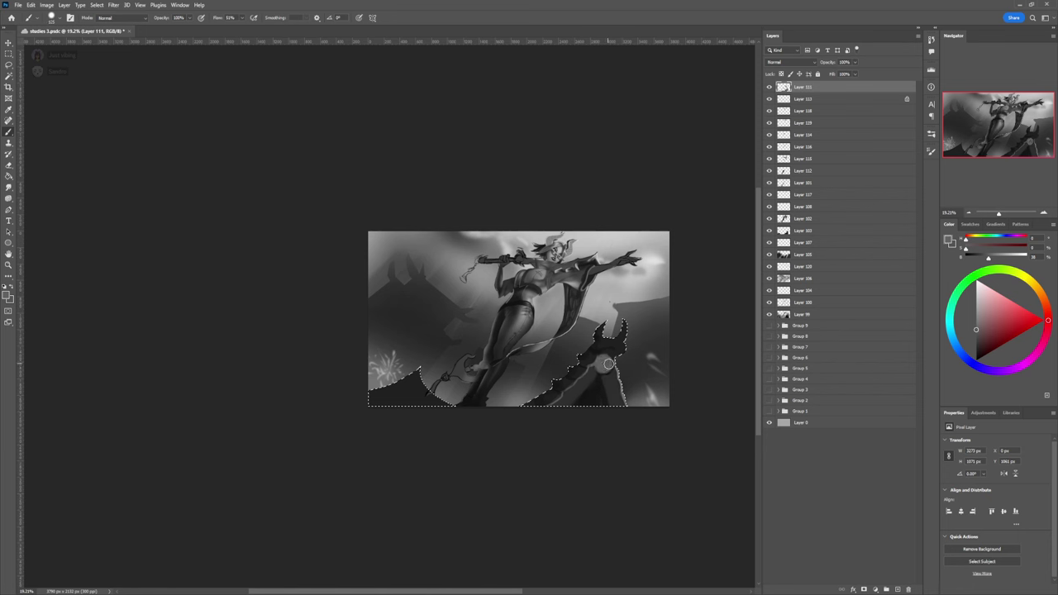
pyautogui.click(604, 364)
pyautogui.click(975, 345)
pyautogui.click(604, 362)
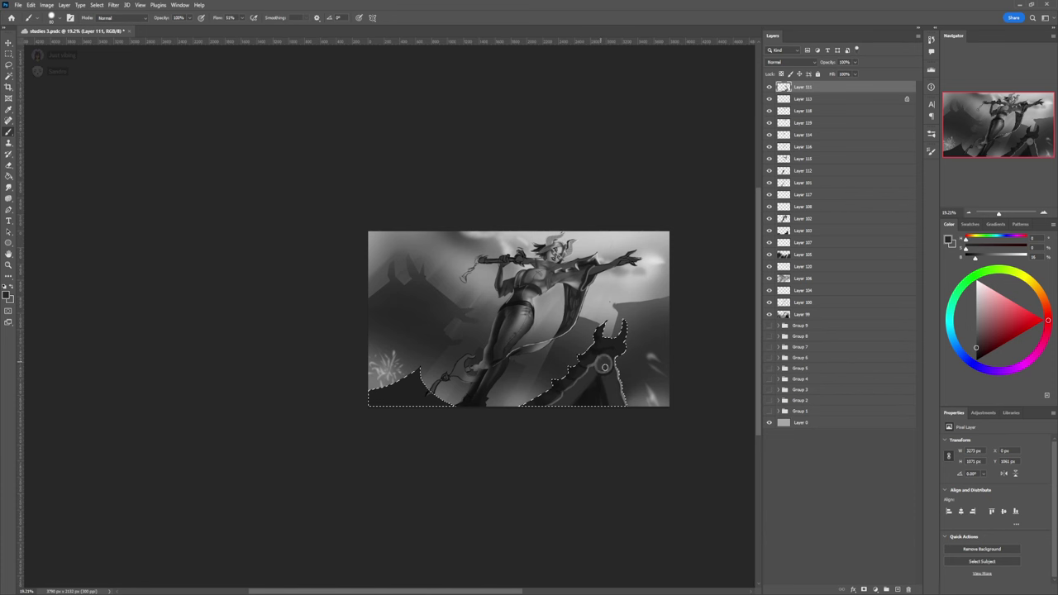
# Step: Highlight the disc with 41% and 69% grey and deepen the shadows around it with near-black
pyautogui.click(976, 328)
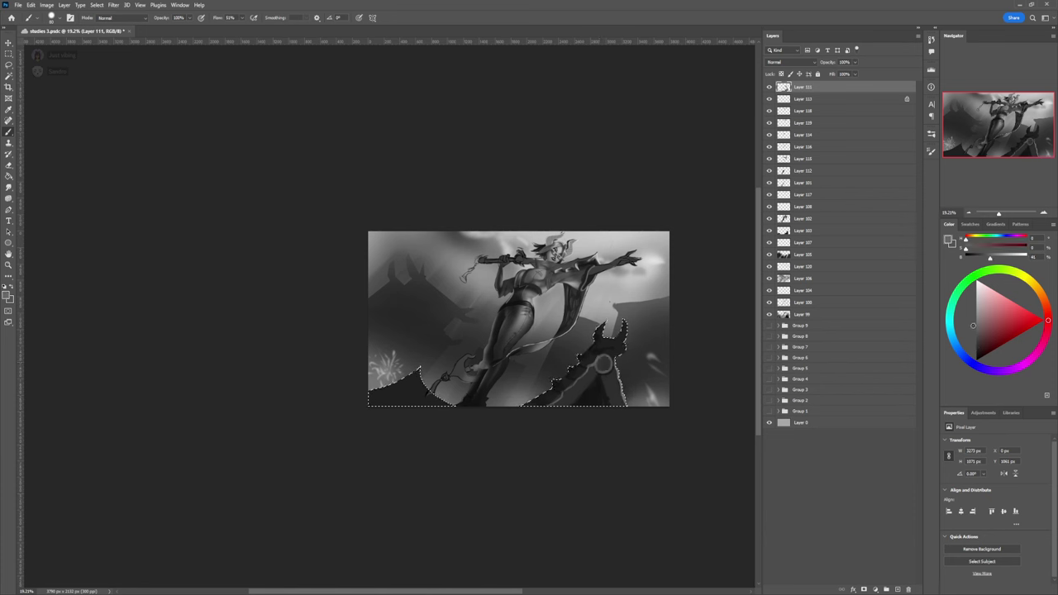
pyautogui.click(976, 306)
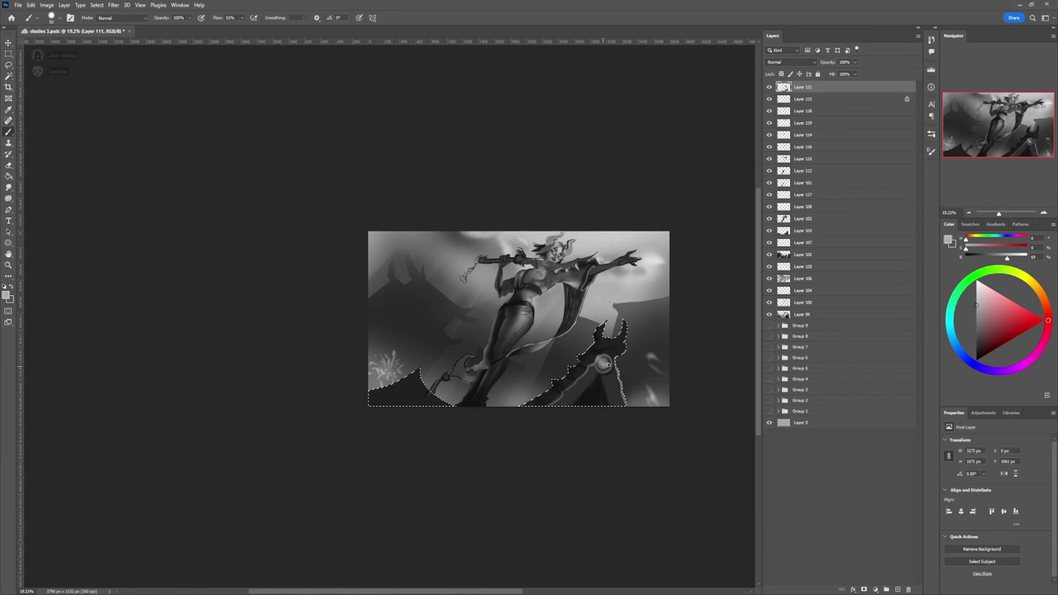
pyautogui.keyDown('alt'); pyautogui.click(604, 365); pyautogui.keyUp('alt')
pyautogui.press('[')
pyautogui.click(975, 358)
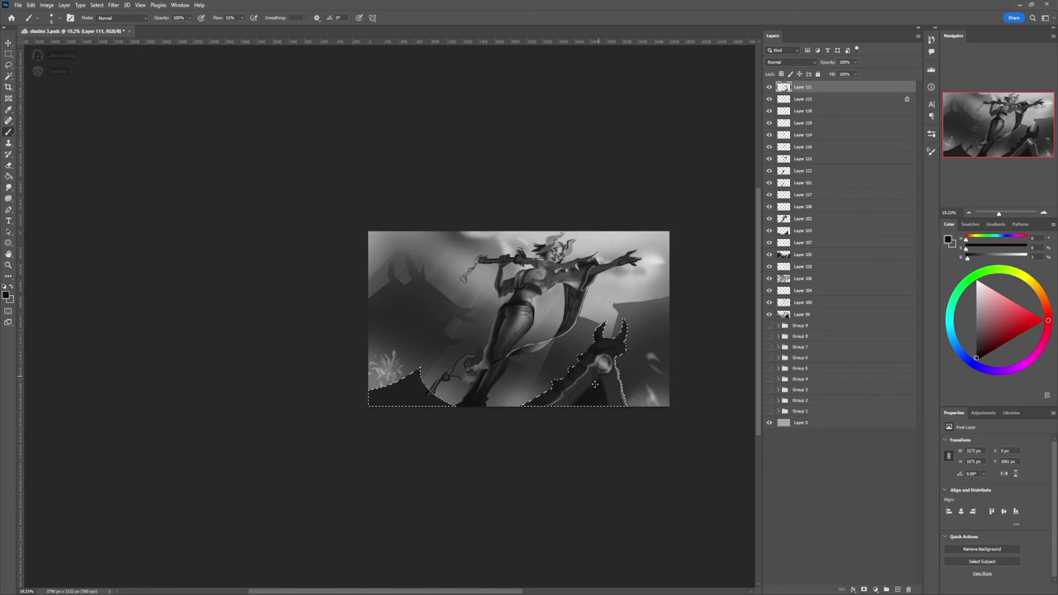
# Step: Brush 32% and 40% grey highlights along the foreground silhouette's horns and deselect the outline
pyautogui.press(']')
pyautogui.press(']')
pyautogui.keyDown('alt'); pyautogui.click(597, 367); pyautogui.keyUp('alt')
pyautogui.moveTo(621, 345); pyautogui.dragTo(626, 330)
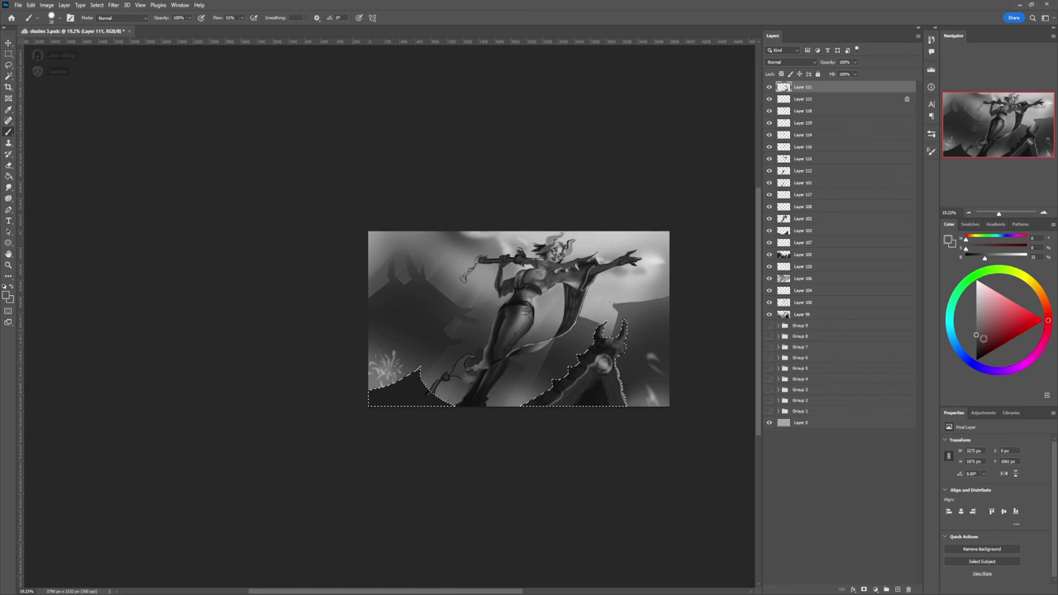
pyautogui.click(976, 323)
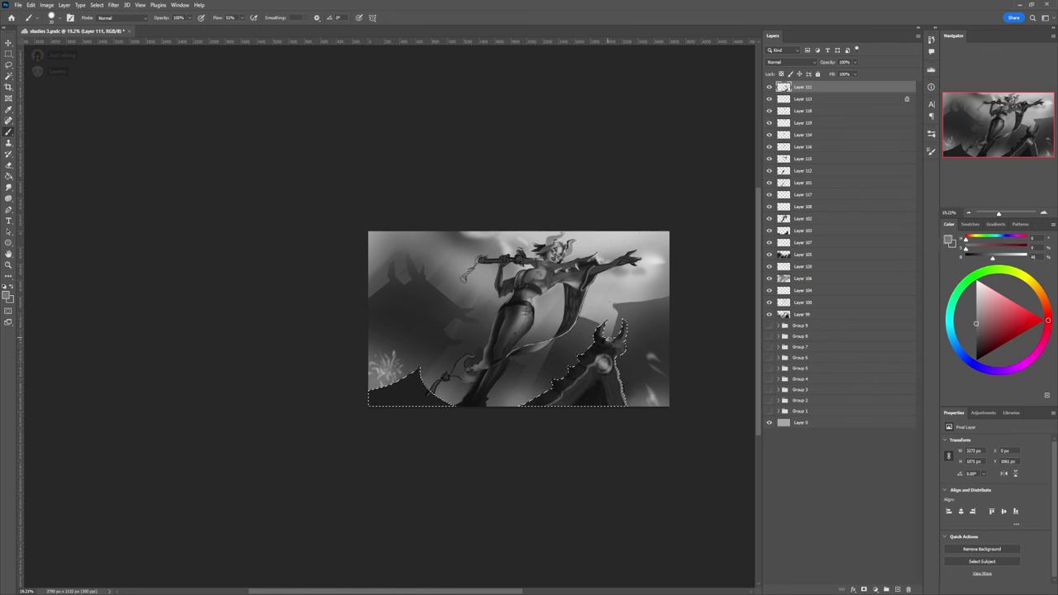
pyautogui.click(623, 337)
pyautogui.click(625, 351)
pyautogui.hotkey('ctrl', 'd')
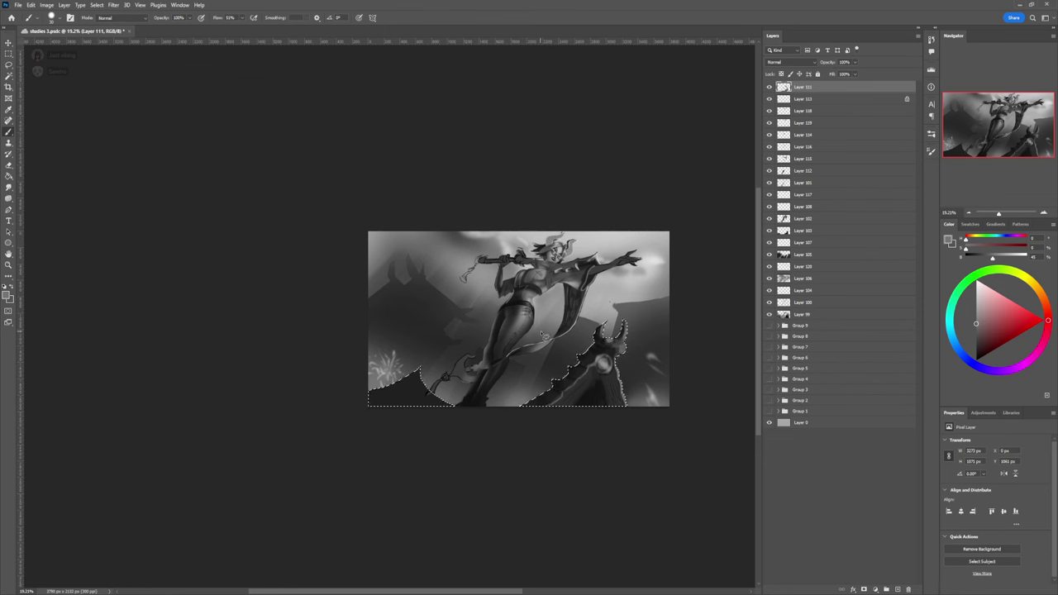
# Step: Dot near-white sparks of varying size beside the horned silhouette on Layer 107
pyautogui.press('l')
pyautogui.press('z')
pyautogui.moveTo(574, 362); pyautogui.dragTo(496, 364)
pyautogui.moveTo(622, 336); pyautogui.dragTo(656, 358)
pyautogui.moveTo(584, 363); pyautogui.dragTo(624, 383)
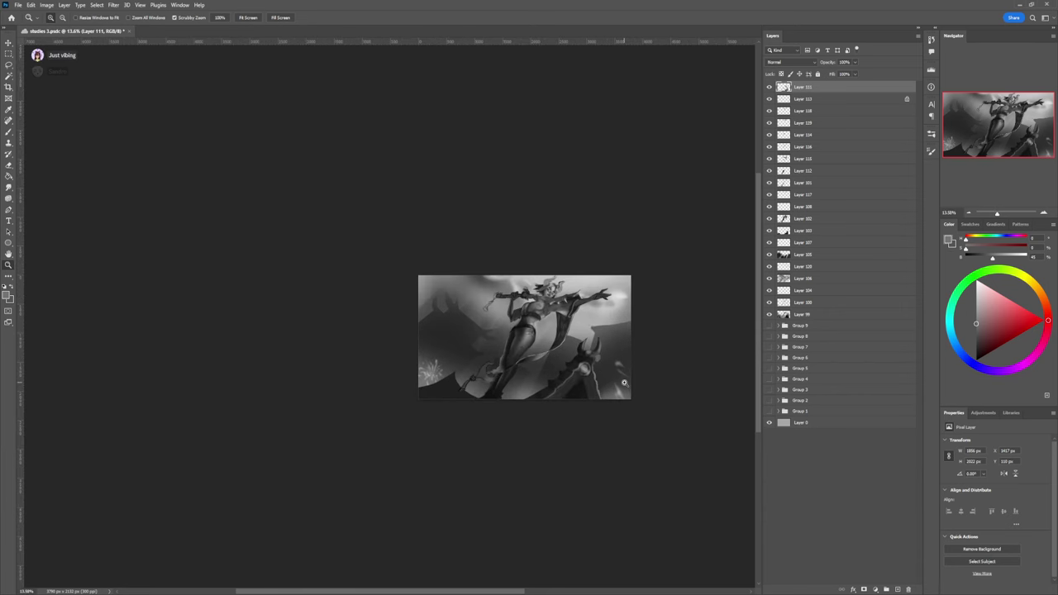
pyautogui.click(564, 366)
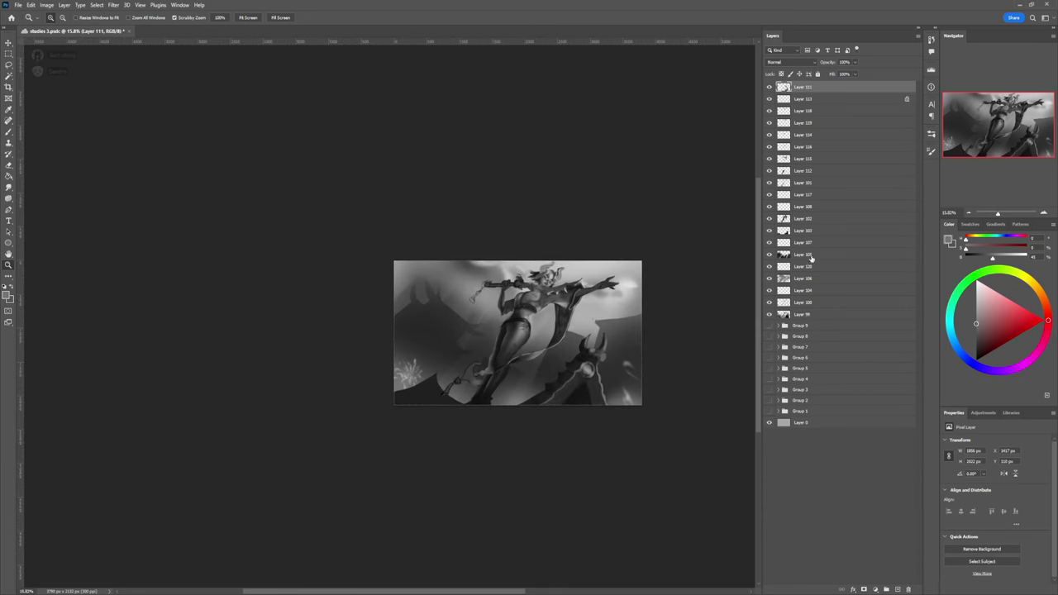
pyautogui.click(803, 243)
pyautogui.click(770, 243)
pyautogui.click(770, 243)
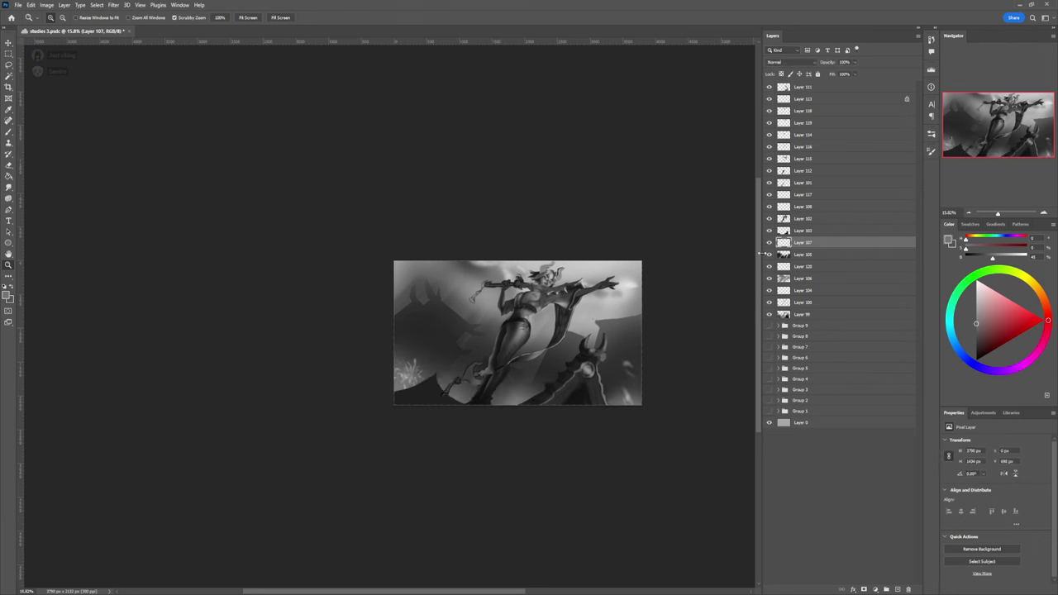
pyautogui.press('b')
pyautogui.click(978, 296)
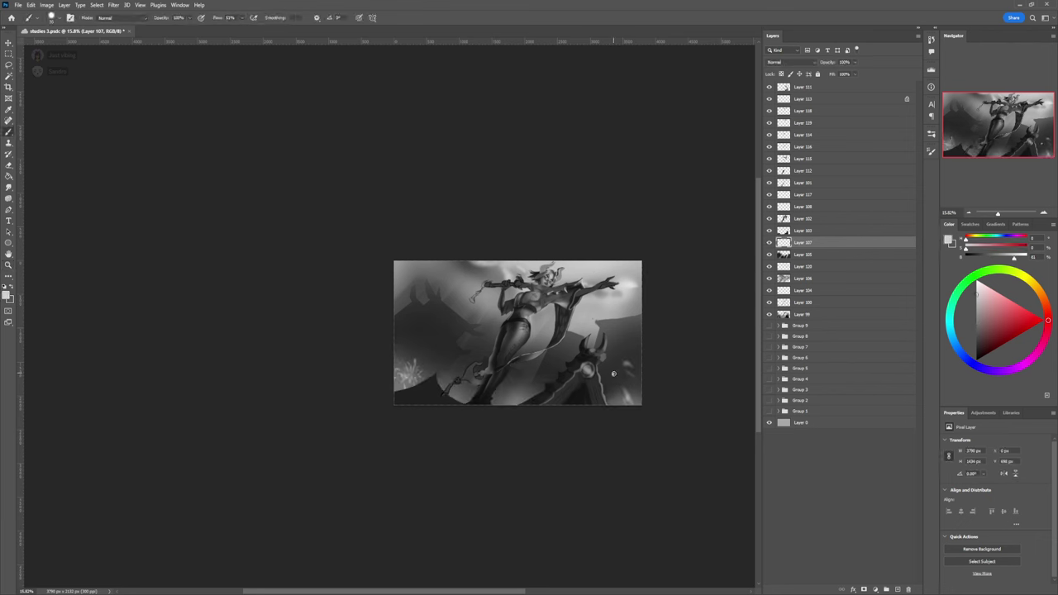
pyautogui.click(975, 286)
pyautogui.click(613, 375)
pyautogui.click(619, 351)
pyautogui.click(628, 353)
# Step: Dab small near-white flecks in the background between the figure's legs and the horned silhouette
pyautogui.moveTo(542, 378); pyautogui.dragTo(556, 373)
pyautogui.hotkey('ctrl', 'z')
pyautogui.press('[')
pyautogui.press('[')
pyautogui.press('[')
pyautogui.press('[')
pyautogui.press('[')
pyautogui.press('[')
# Step: Paint a near-white radiating firework burst above the hill silhouette at the canvas's lower left
pyautogui.press(']')
pyautogui.press(']')
pyautogui.press(']')
pyautogui.press(']')
pyautogui.press(']')
pyautogui.press(']')
pyautogui.press(']')
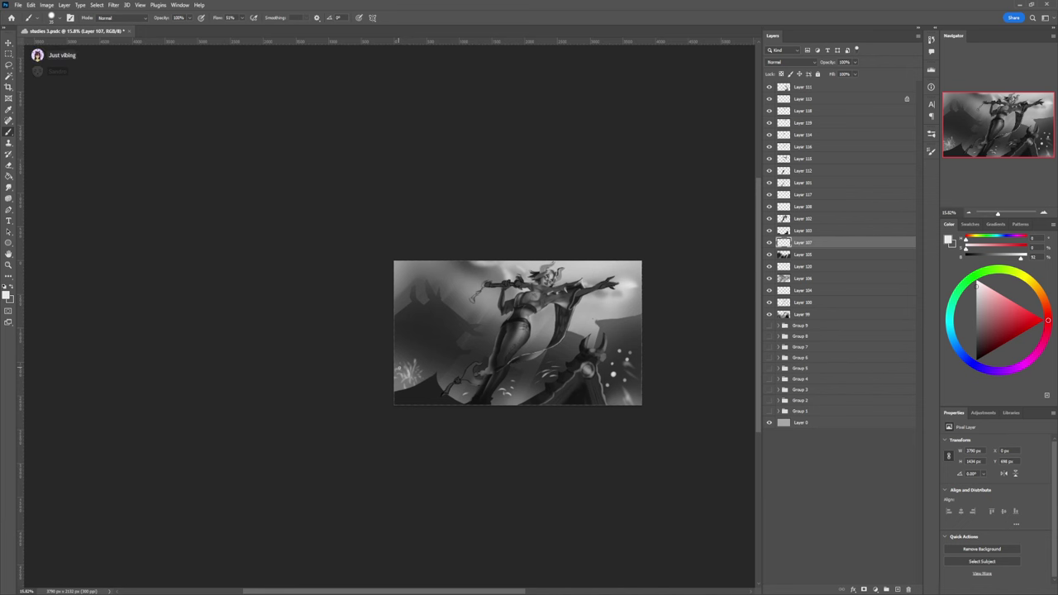
pyautogui.moveTo(403, 359)
pyautogui.mouseDown()
pyautogui.moveTo(426, 373)
pyautogui.moveTo(411, 380)
pyautogui.mouseUp()
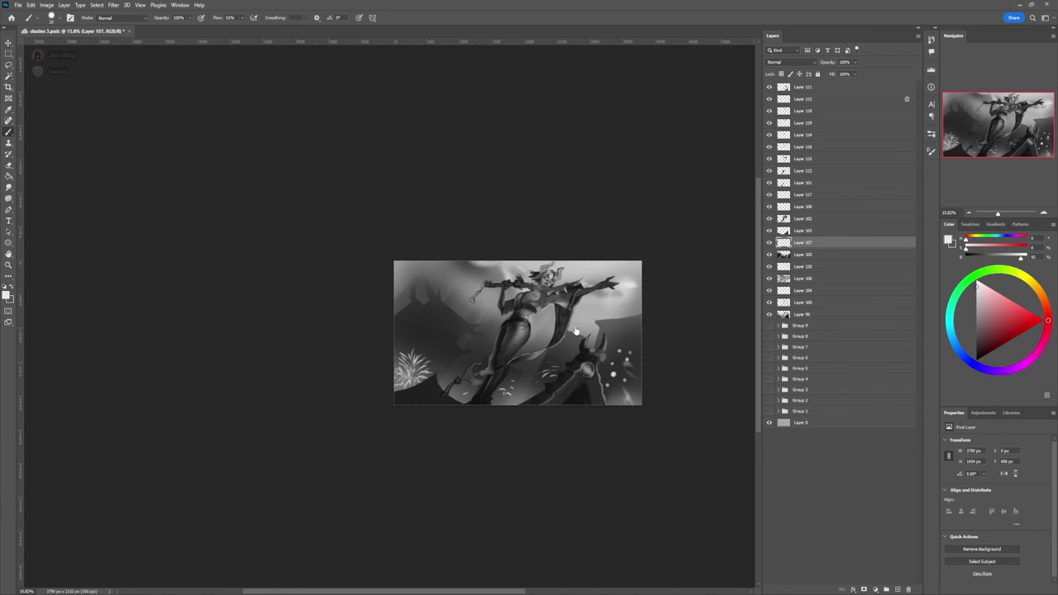
# Step: Add pure white glows over the sparks beside the horned silhouette with a soft brush at 100% flow
pyautogui.click(865, 361)
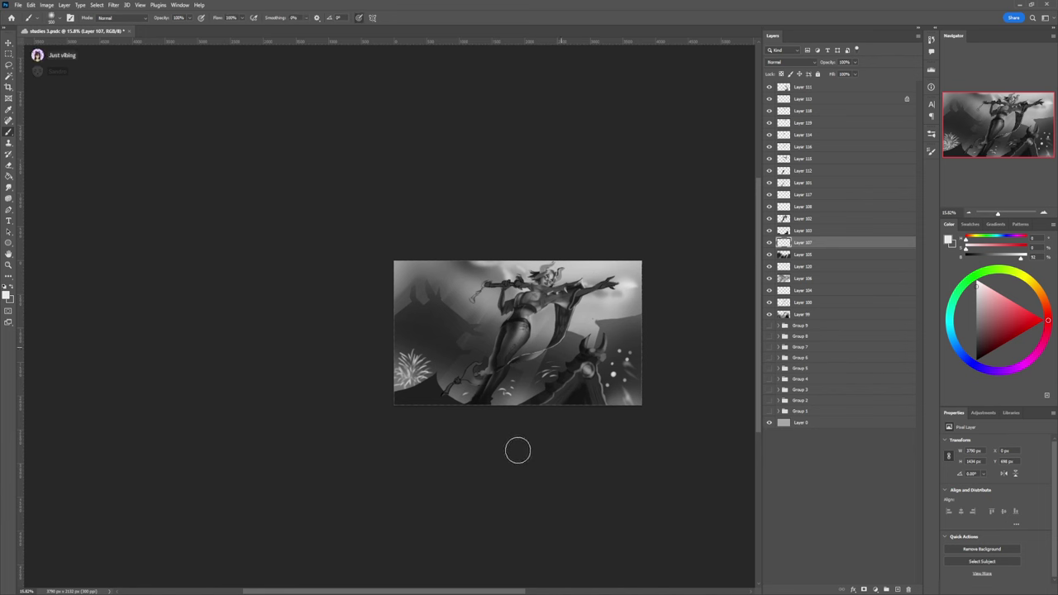
pyautogui.press('[')
pyautogui.press('[')
pyautogui.moveTo(984, 289); pyautogui.dragTo(955, 270)
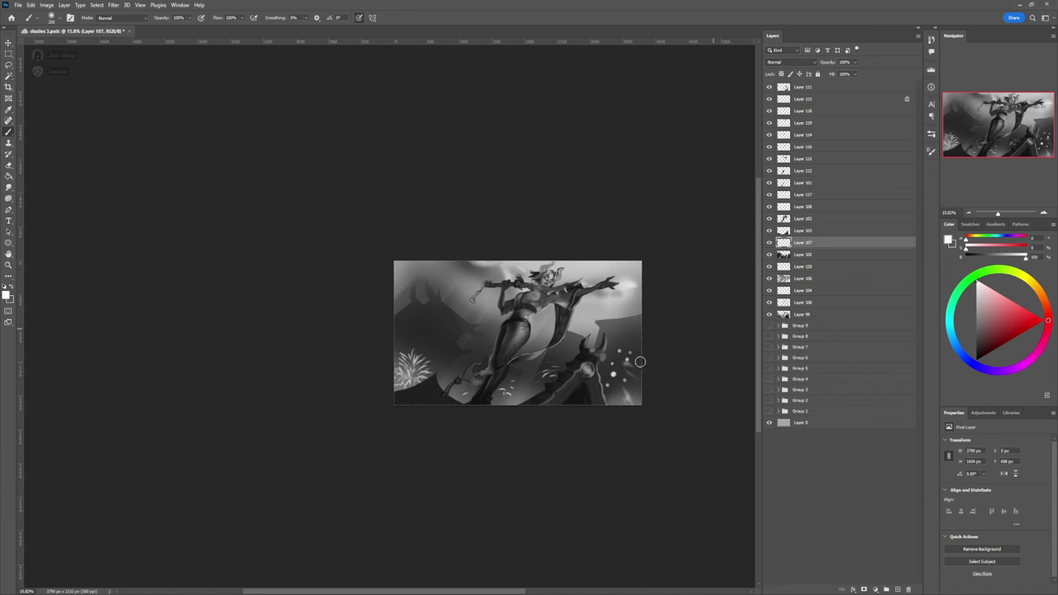
pyautogui.press(']')
pyautogui.press(']')
pyautogui.press(']')
pyautogui.click(614, 374)
pyautogui.click(613, 364)
pyautogui.press('[')
pyautogui.press('[')
pyautogui.press('[')
pyautogui.click(620, 351)
pyautogui.click(629, 353)
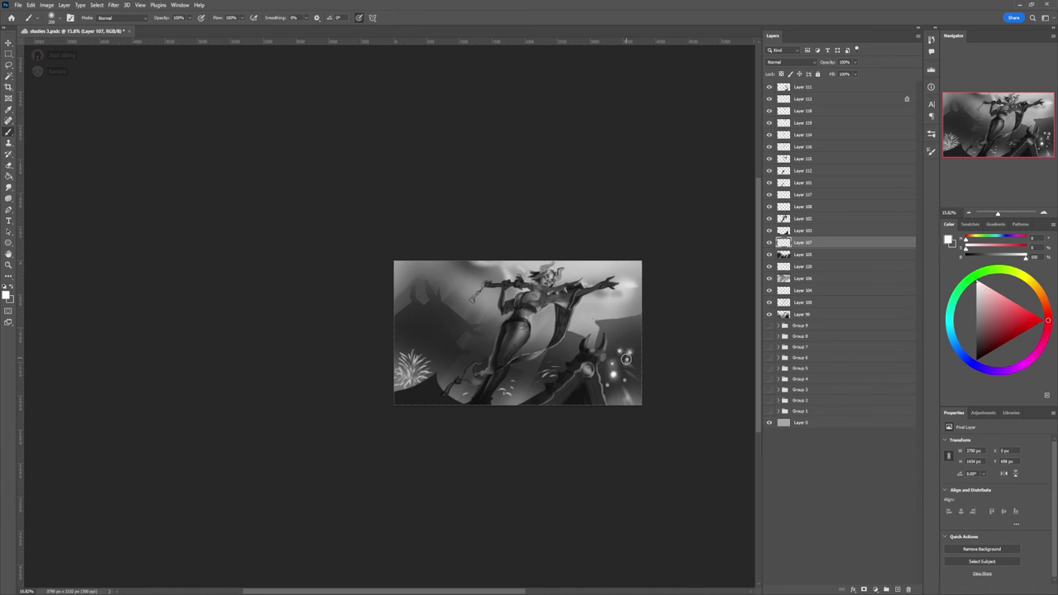
pyautogui.click(625, 359)
pyautogui.press('[')
pyautogui.click(608, 385)
# Step: Streak white light trails down from the sparks and blend darker grey strokes among them
pyautogui.press('[')
pyautogui.press('[')
pyautogui.press('[')
pyautogui.moveTo(631, 356)
pyautogui.mouseDown()
pyautogui.moveTo(641, 375)
pyautogui.moveTo(632, 366)
pyautogui.mouseUp()
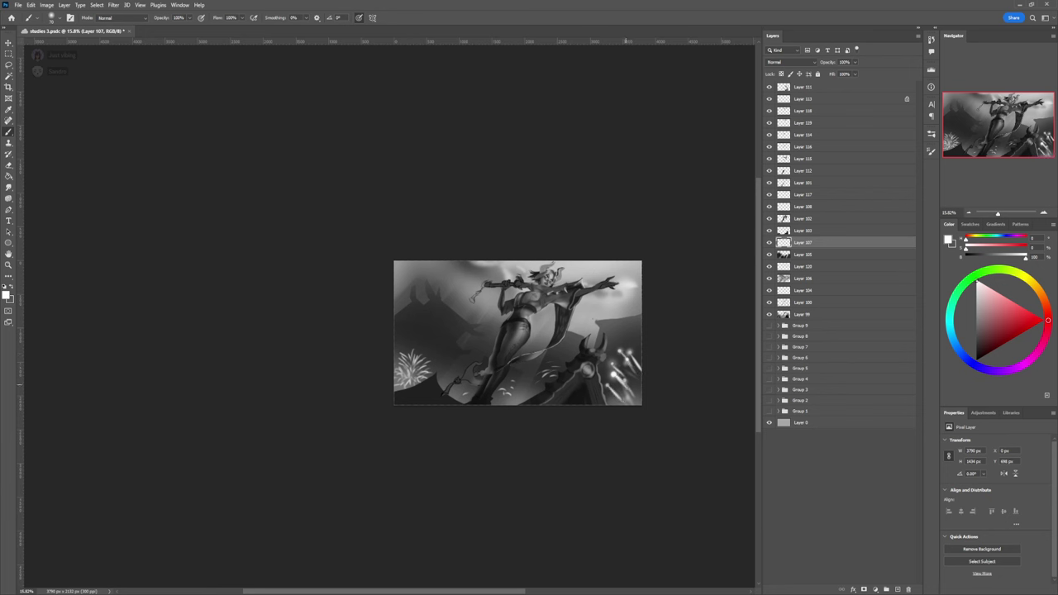
pyautogui.moveTo(627, 360)
pyautogui.mouseDown()
pyautogui.moveTo(633, 371)
pyautogui.moveTo(627, 358)
pyautogui.moveTo(620, 381)
pyautogui.mouseUp()
pyautogui.click(975, 333)
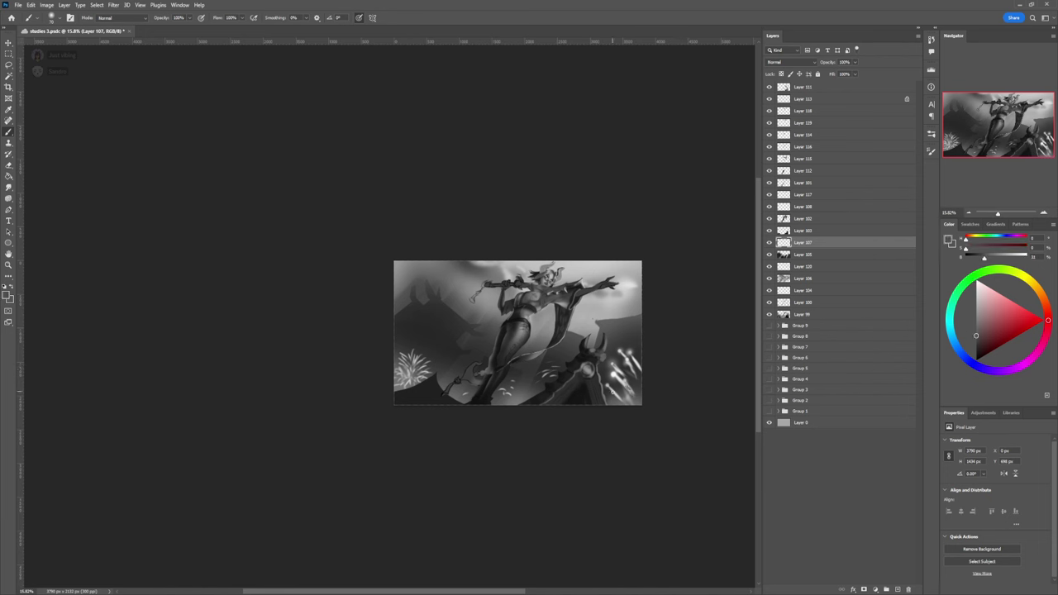
pyautogui.click(976, 343)
pyautogui.click(976, 319)
pyautogui.moveTo(633, 372); pyautogui.dragTo(636, 383)
# Step: Brush a large soft near-white glow over the firework burst
pyautogui.click(978, 282)
pyautogui.press(']')
pyautogui.press(']')
pyautogui.press(']')
pyautogui.press(']')
pyautogui.press(']')
pyautogui.press(']')
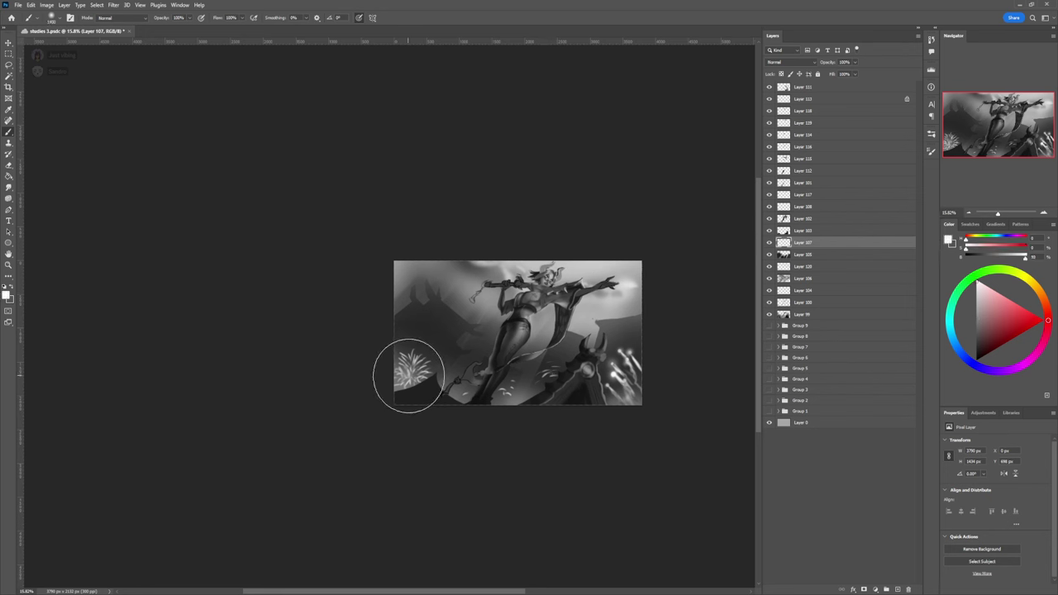
pyautogui.press(']')
pyautogui.press(']')
pyautogui.press(']')
pyautogui.press(']')
pyautogui.press(']')
pyautogui.click(404, 378)
# Step: Scatter small near-white flecks and a ring of light across the background around the figure's legs
pyautogui.press('[')
pyautogui.press('[')
pyautogui.press('[')
pyautogui.press('[')
pyautogui.press('[')
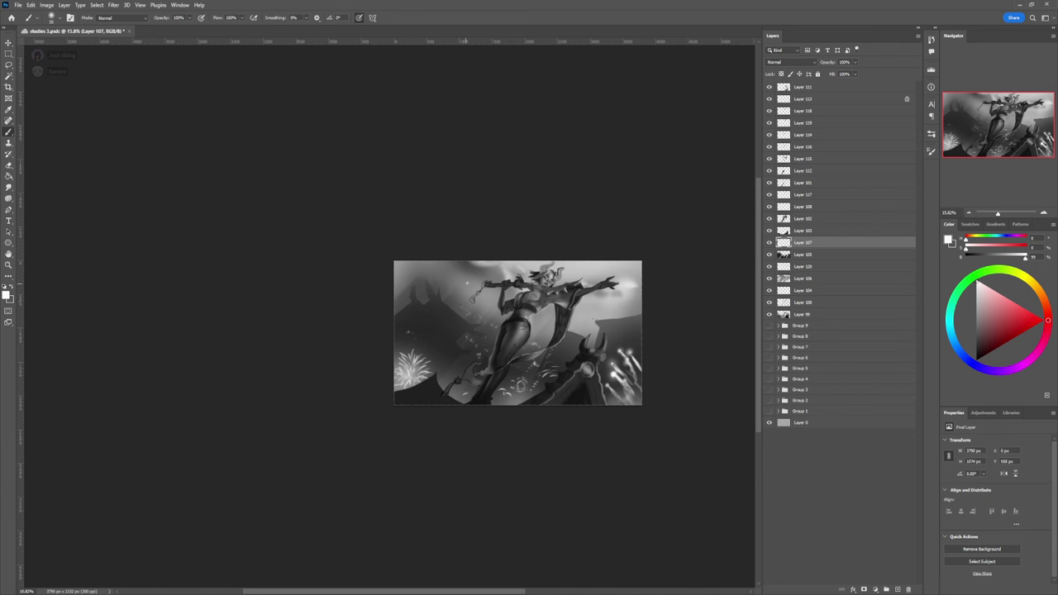
# Step: Paint curved roof ridges, vertical slats and 41% grey light dabs on the background building behind the firework
pyautogui.moveTo(999, 336); pyautogui.dragTo(977, 348)
pyautogui.click(975, 353)
pyautogui.click(976, 328)
# Step: Lasso a curved blade shape beside the figure's lower leg and fill it with 9% near-black on Layer 111
pyautogui.press('z')
pyautogui.moveTo(467, 375)
pyautogui.mouseDown()
pyautogui.moveTo(449, 376)
pyautogui.moveTo(486, 397)
pyautogui.mouseUp()
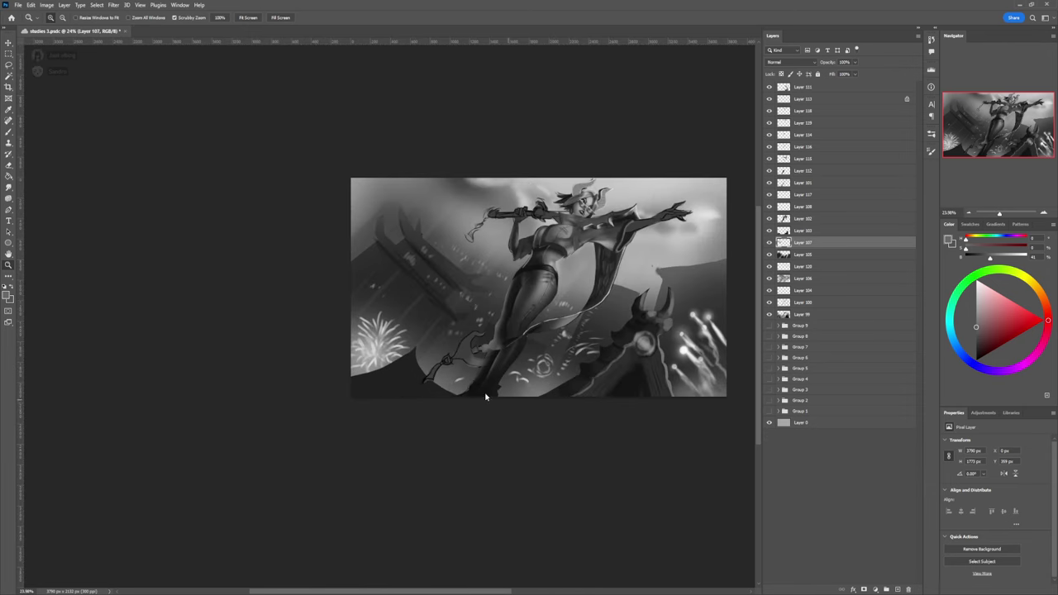
pyautogui.press('l')
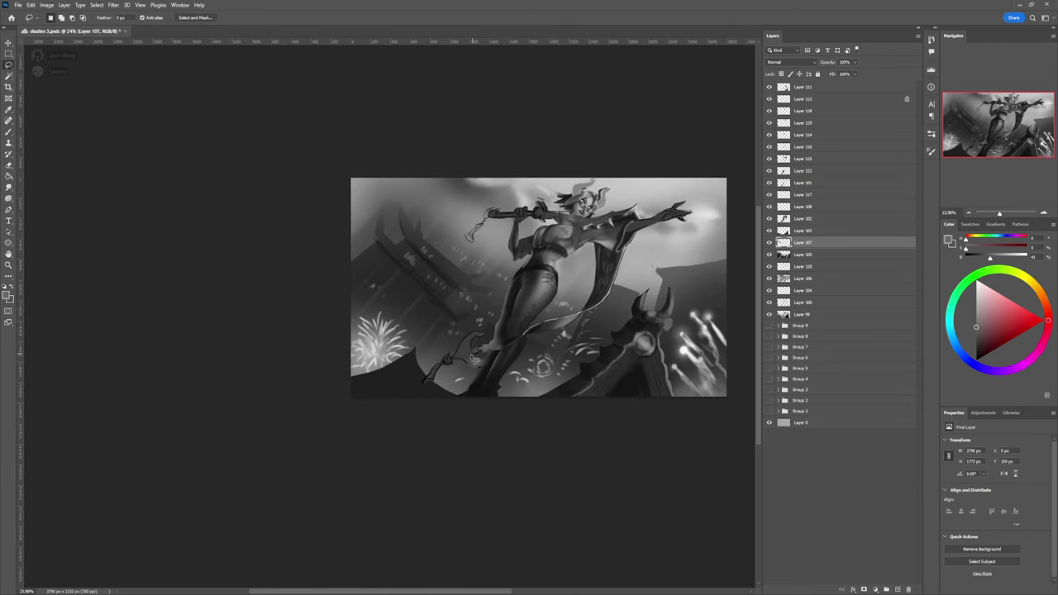
pyautogui.moveTo(475, 358)
pyautogui.mouseDown()
pyautogui.moveTo(503, 367)
pyautogui.moveTo(460, 365)
pyautogui.moveTo(472, 336)
pyautogui.moveTo(489, 339)
pyautogui.moveTo(471, 339)
pyautogui.mouseUp()
pyautogui.press('b')
pyautogui.keyDown('alt'); pyautogui.click(507, 310); pyautogui.keyUp('alt')
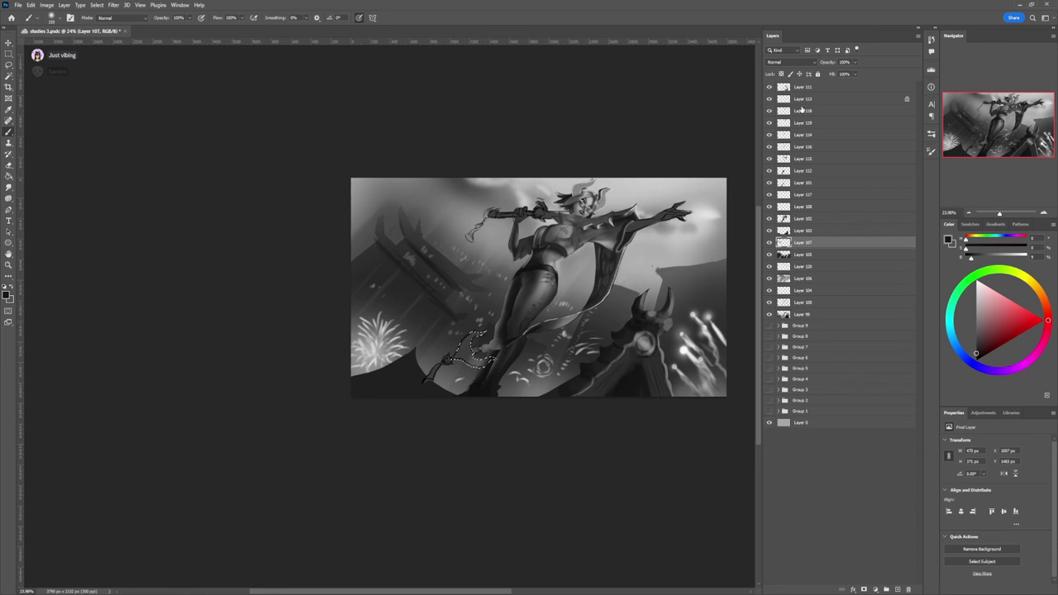
pyautogui.click(802, 87)
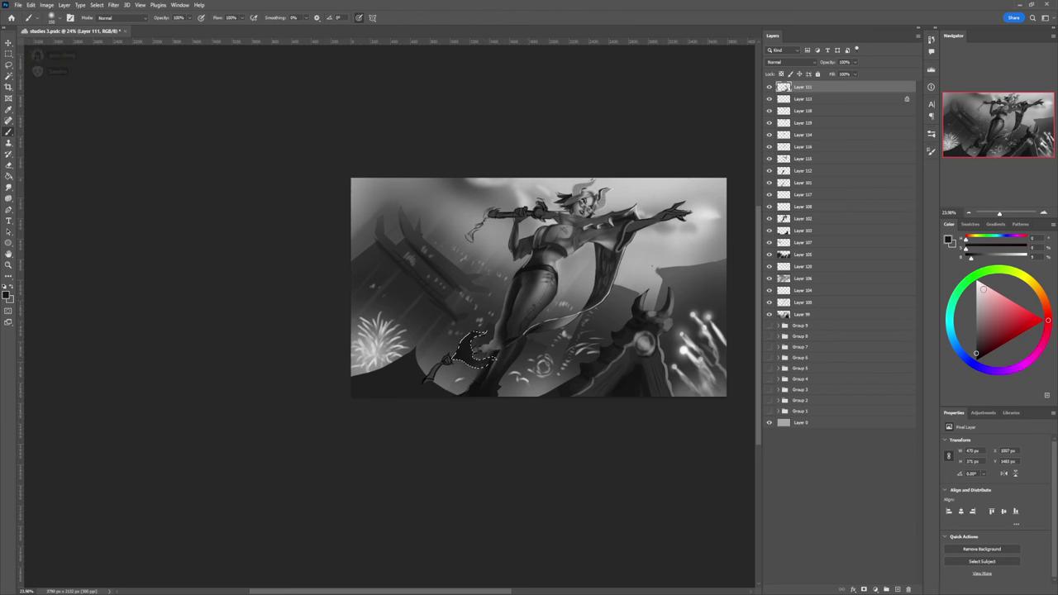
# Step: Paint 91% near-white highlights along the curved blade shape's edge and deselect it
pyautogui.click(980, 287)
pyautogui.press('[')
pyautogui.press('[')
pyautogui.press('[')
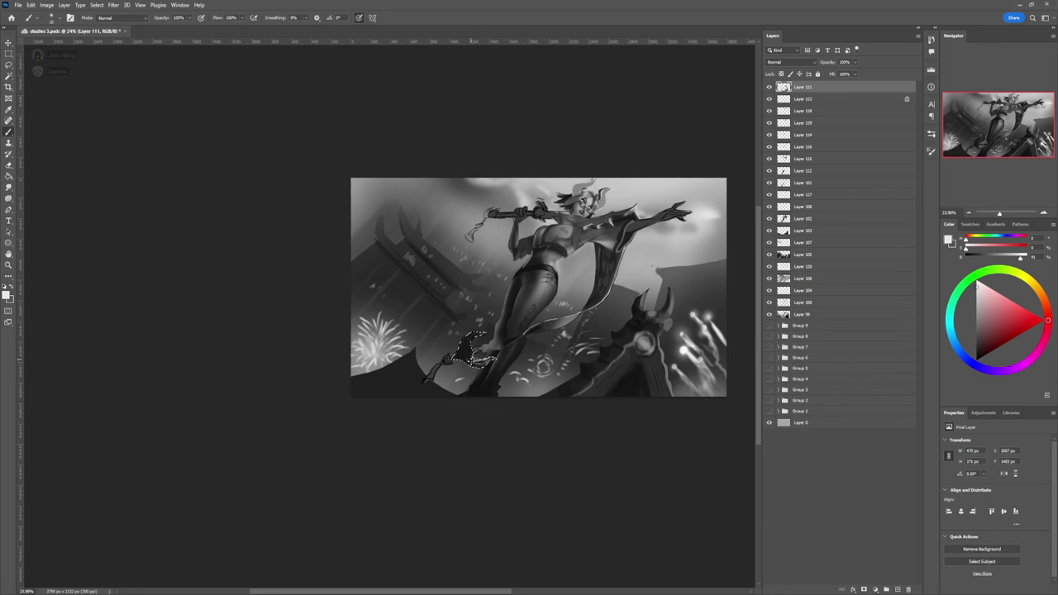
pyautogui.press(']')
pyautogui.press(']')
pyautogui.press(']')
pyautogui.press('l')
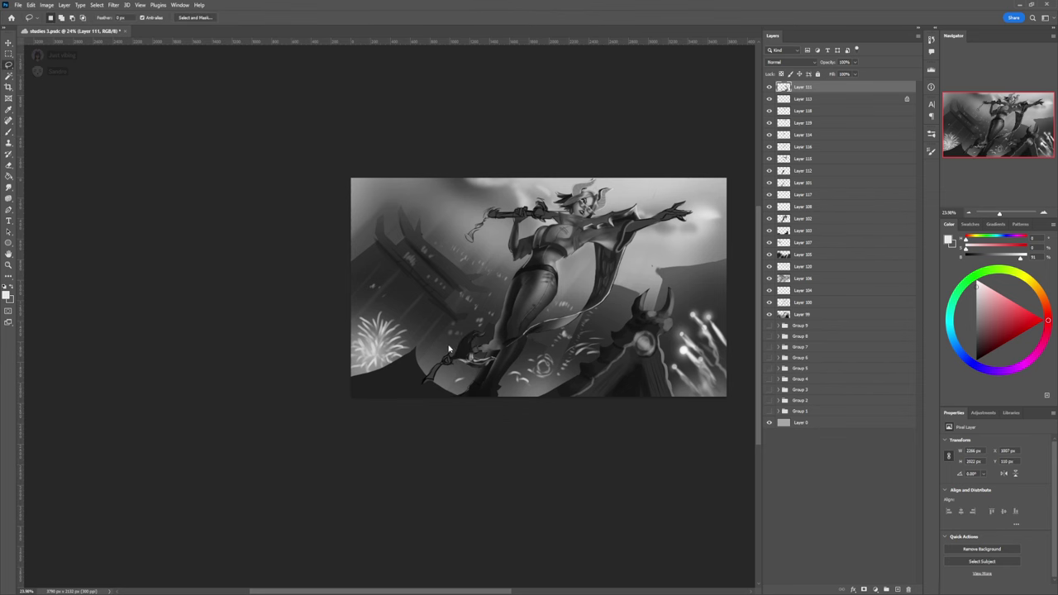
# Step: Lasso a small round ornament at the figure's ankle and fill it with 11% near-black
pyautogui.press('z')
pyautogui.scroll(-1, 463, 365)
pyautogui.scroll(4, 501, 387)
pyautogui.press('l')
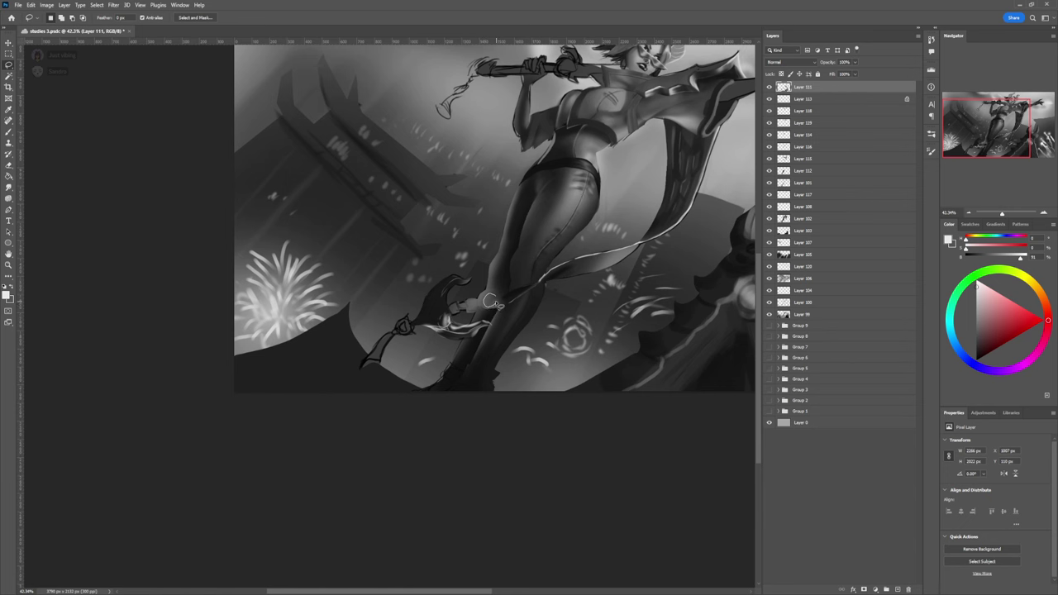
pyautogui.moveTo(496, 303)
pyautogui.mouseDown()
pyautogui.moveTo(499, 290)
pyautogui.moveTo(477, 302)
pyautogui.moveTo(508, 308)
pyautogui.moveTo(484, 311)
pyautogui.mouseUp()
pyautogui.press('b')
pyautogui.press('x')
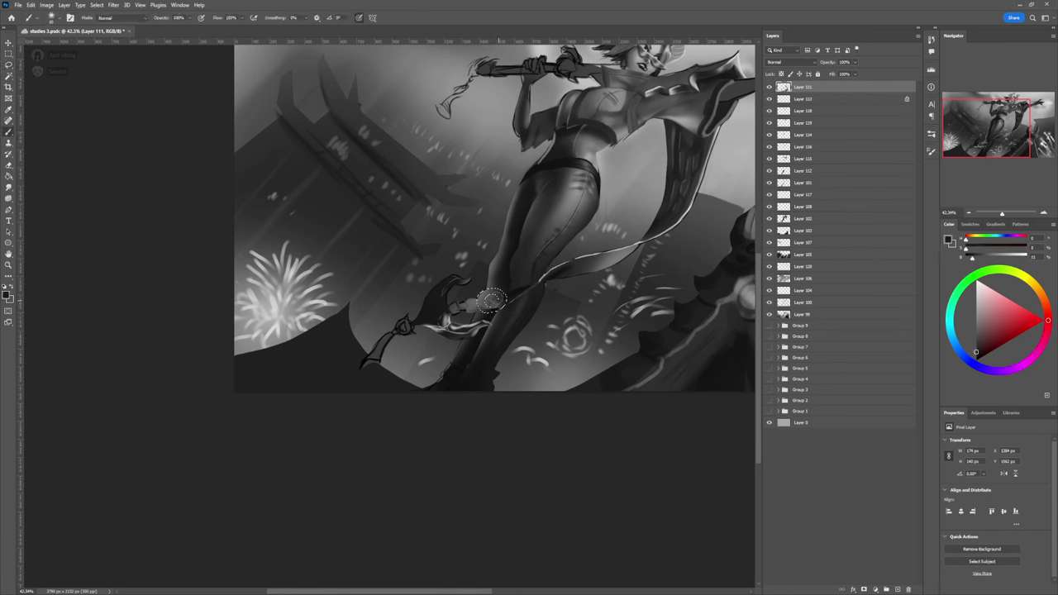
pyautogui.moveTo(492, 300)
pyautogui.mouseDown()
pyautogui.moveTo(500, 293)
pyautogui.moveTo(492, 301)
pyautogui.mouseUp()
# Step: Add small 90% near-white highlights to the round ornament and sample its dark base tone
pyautogui.press('x')
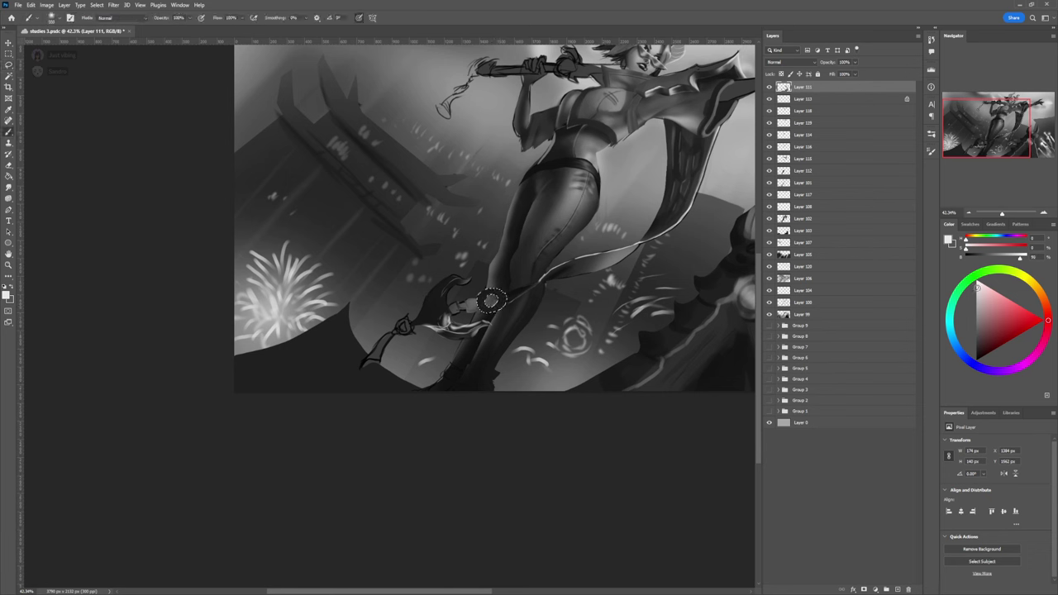
pyautogui.moveTo(977, 288); pyautogui.dragTo(976, 285)
pyautogui.press('[')
pyautogui.press('[')
pyautogui.press('[')
pyautogui.press('[')
pyautogui.press('[')
pyautogui.press('[')
pyautogui.press('[')
pyautogui.press('[')
pyautogui.press('[')
pyautogui.press('[')
pyautogui.press('[')
pyautogui.press('[')
pyautogui.press('[')
pyautogui.press('[')
pyautogui.keyDown('alt'); pyautogui.click(481, 305); pyautogui.keyUp('alt')
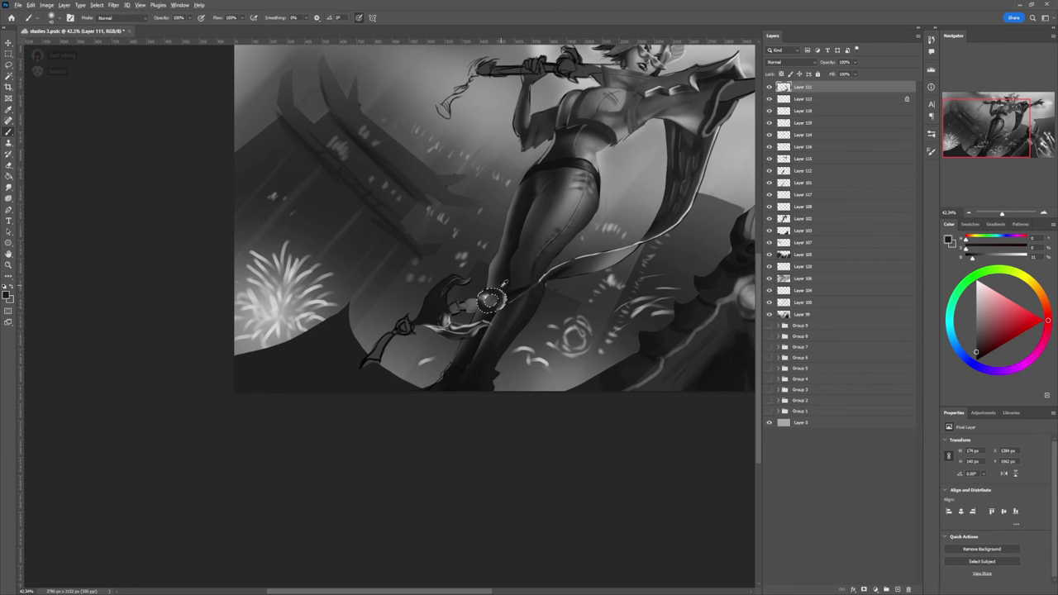
# Step: Deselect the round ornament and refine its shading with 10% near-black
pyautogui.press('l')
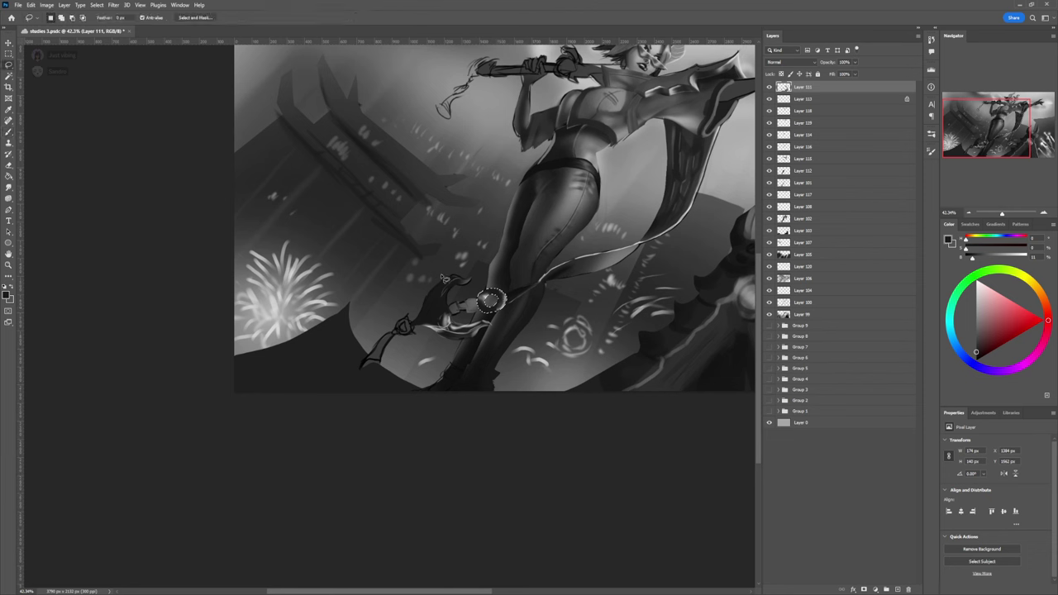
pyautogui.hotkey('ctrl', 'd')
pyautogui.press('b')
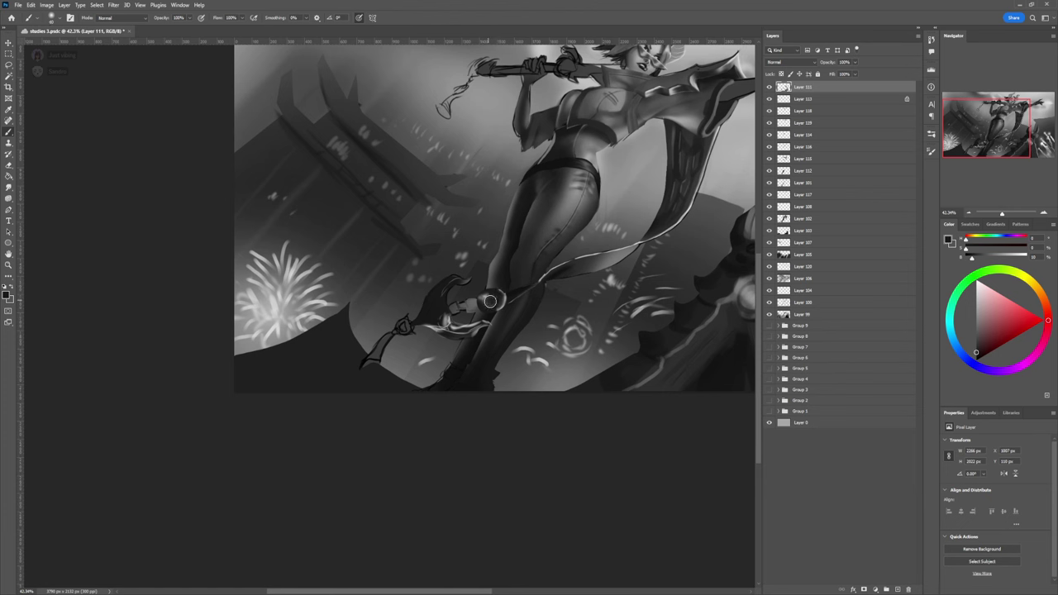
pyautogui.press('l')
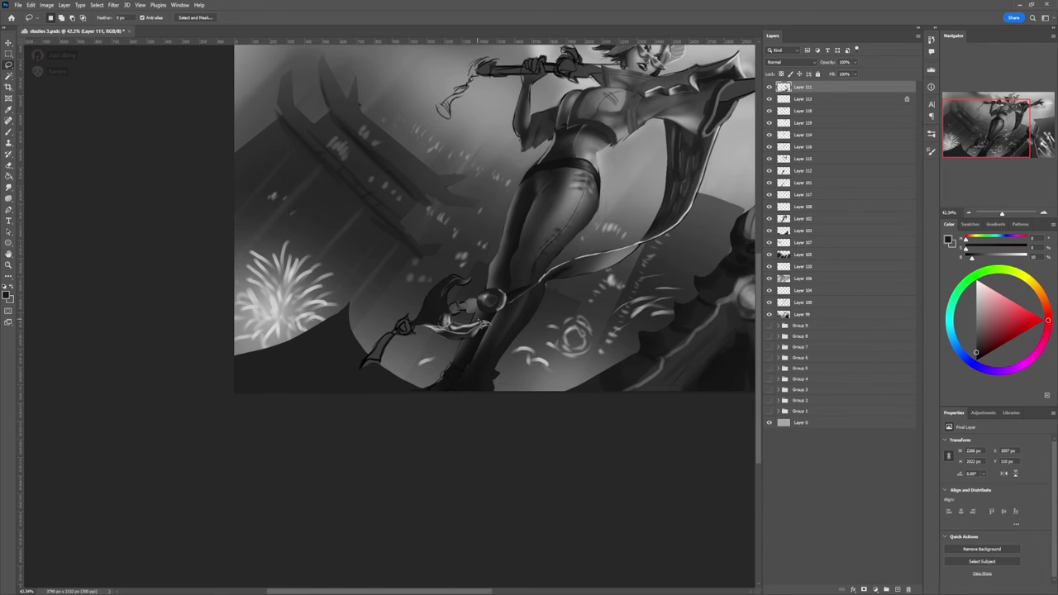
pyautogui.press('z')
pyautogui.moveTo(464, 346); pyautogui.dragTo(405, 345)
pyautogui.moveTo(546, 338); pyautogui.dragTo(521, 338)
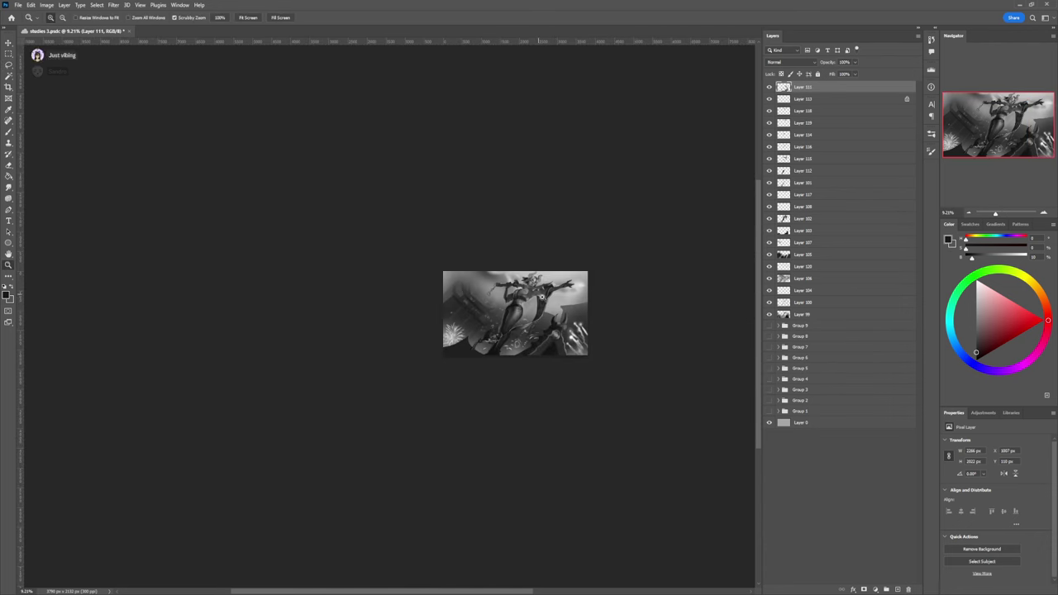
pyautogui.scroll(3, 542, 295)
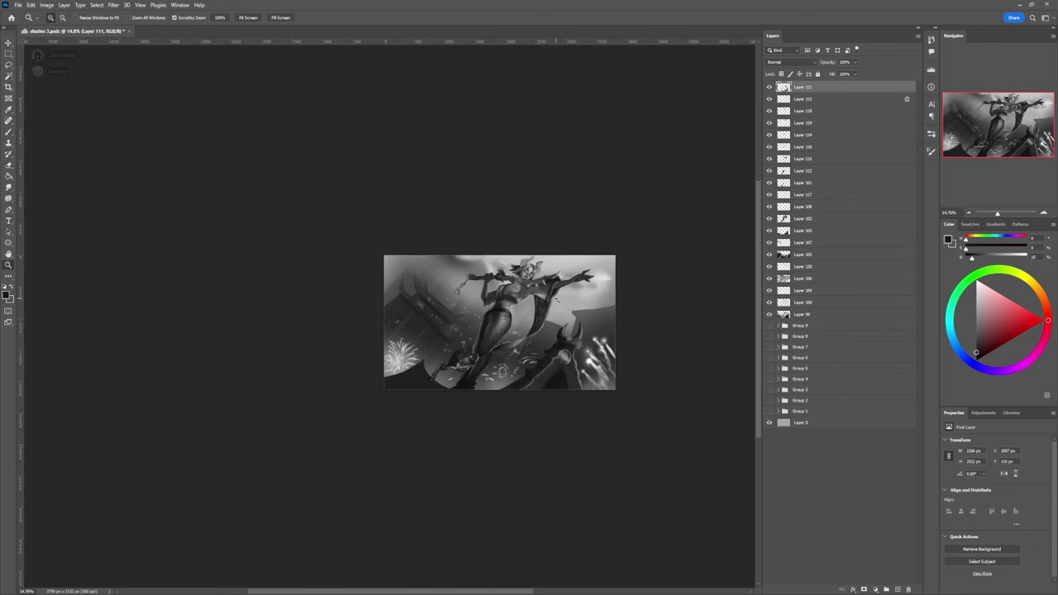